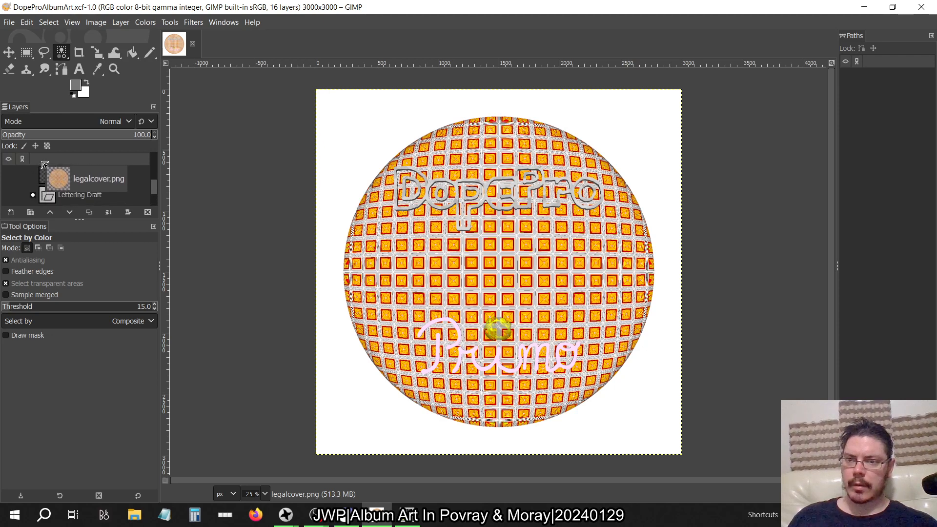
# - Reorder the legalcover.png layer so it sits directly below the Bounds group, outside the Lettering Draft group
pyautogui.moveTo(47, 196)
pyautogui.mouseDown()
pyautogui.moveTo(45, 173)
pyautogui.moveTo(46, 198)
pyautogui.moveTo(60, 177)
pyautogui.moveTo(92, 181)
pyautogui.moveTo(105, 200)
pyautogui.moveTo(87, 210)
pyautogui.moveTo(31, 180)
pyautogui.moveTo(39, 182)
pyautogui.moveTo(38, 168)
pyautogui.moveTo(76, 183)
pyautogui.moveTo(54, 239)
pyautogui.moveTo(61, 195)
pyautogui.moveTo(75, 222)
pyautogui.moveTo(67, 158)
pyautogui.moveTo(46, 232)
pyautogui.moveTo(31, 178)
pyautogui.moveTo(35, 205)
pyautogui.moveTo(35, 195)
pyautogui.mouseUp()
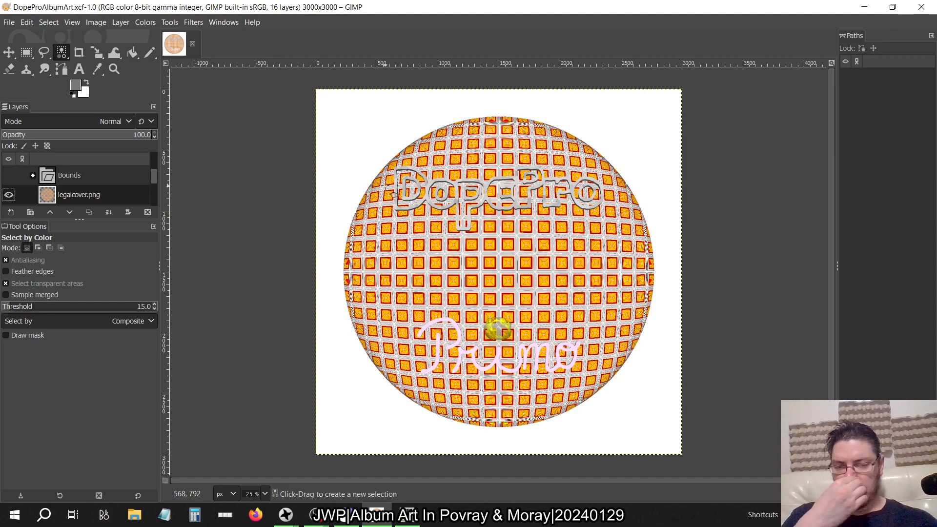
pyautogui.press('1')
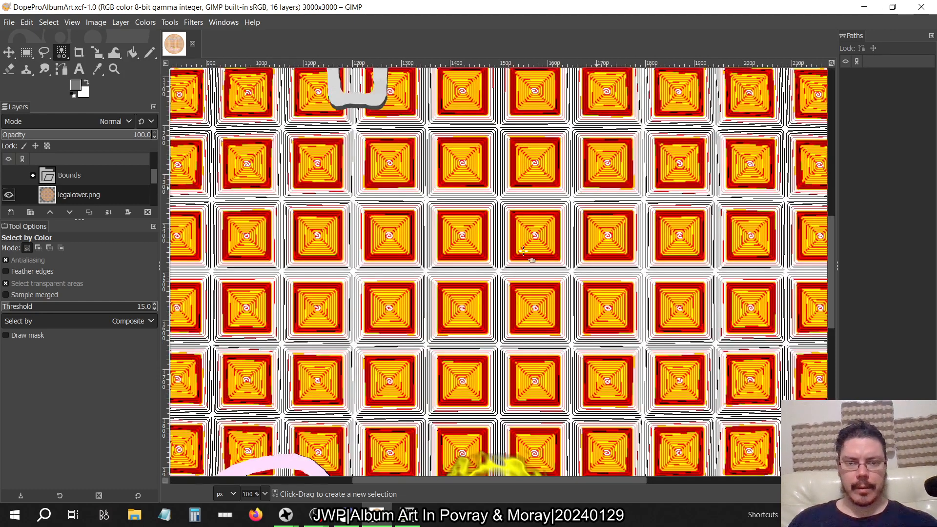
pyautogui.keyDown('ctrl'); pyautogui.scroll(3, 470, 220); pyautogui.keyUp('ctrl')
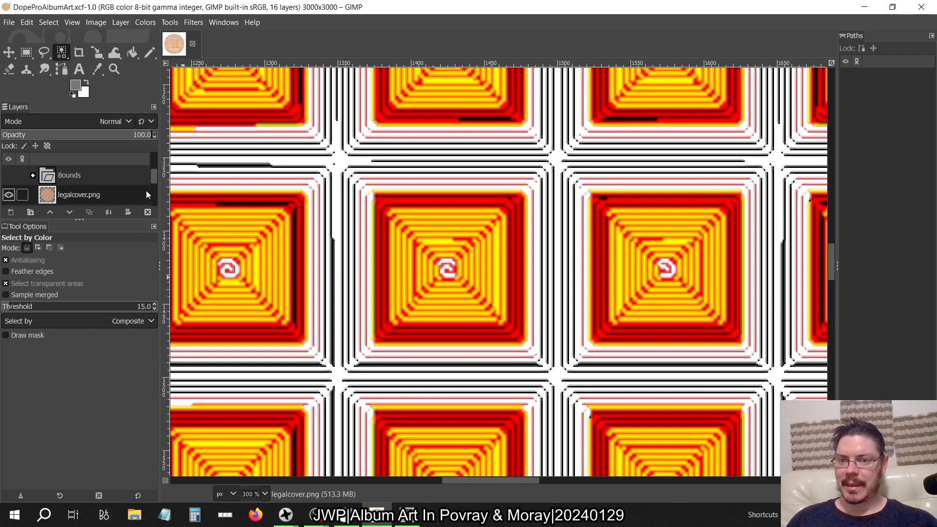
# - Make the LegalSquare layer below legalcover.png visible and check the line pattern across the whole cover
pyautogui.moveTo(154, 177)
pyautogui.mouseDown()
pyautogui.moveTo(155, 193)
pyautogui.moveTo(155, 171)
pyautogui.moveTo(154, 183)
pyautogui.mouseUp()
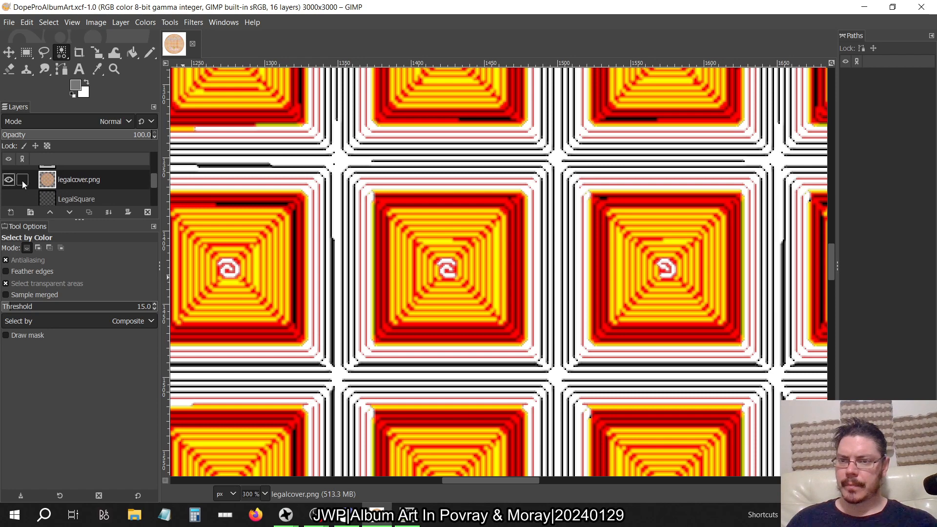
pyautogui.click(9, 180)
pyautogui.click(9, 180)
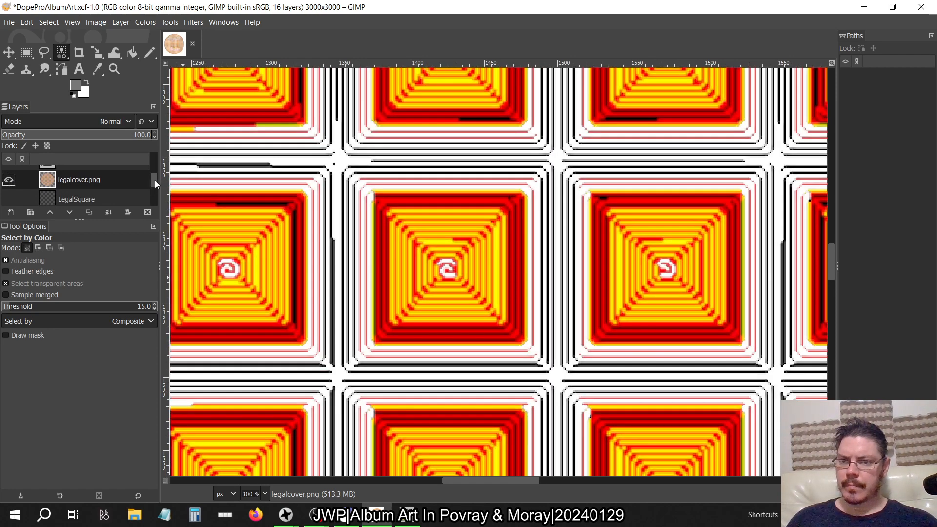
pyautogui.moveTo(154, 180); pyautogui.dragTo(155, 188)
pyautogui.click(9, 173)
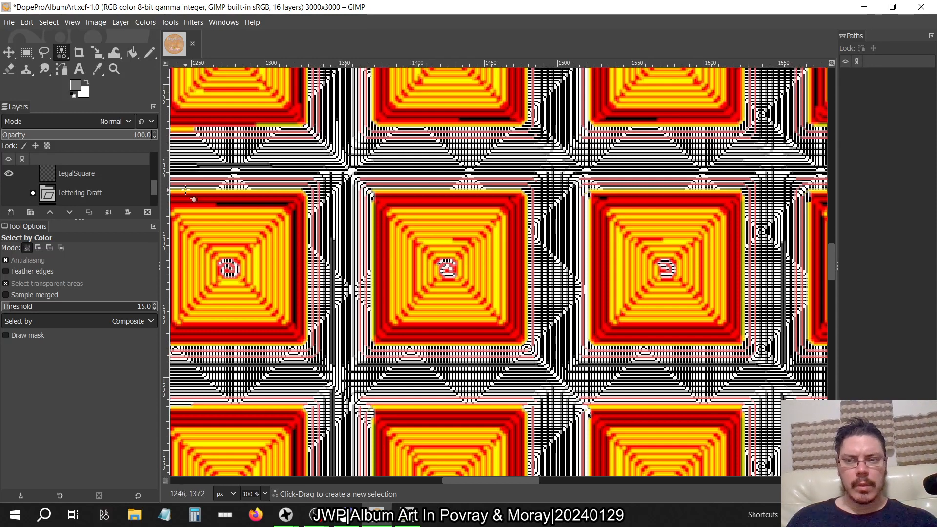
pyautogui.press('1')
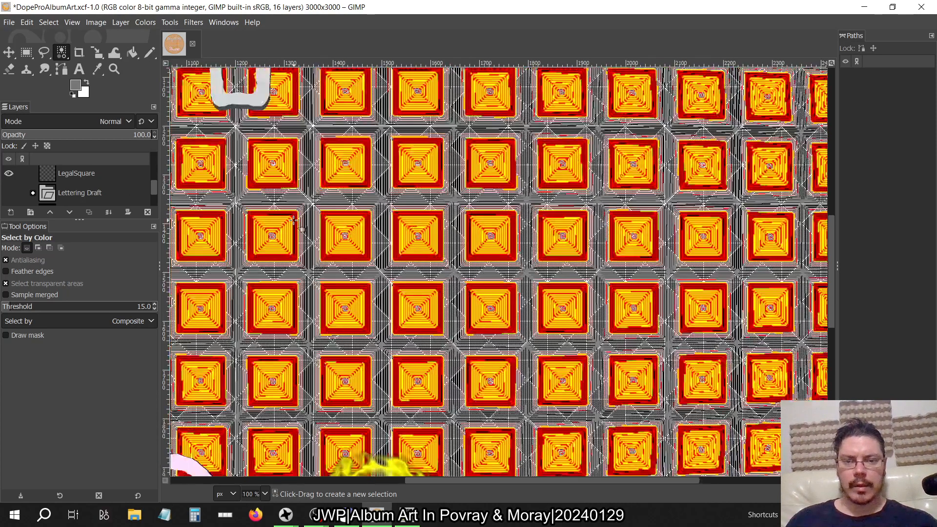
pyautogui.keyDown('ctrl'); pyautogui.scroll(-4, 293, 220); pyautogui.keyUp('ctrl')
pyautogui.keyDown('shift'); pyautogui.scroll(4, 350, 251); pyautogui.keyUp('shift')
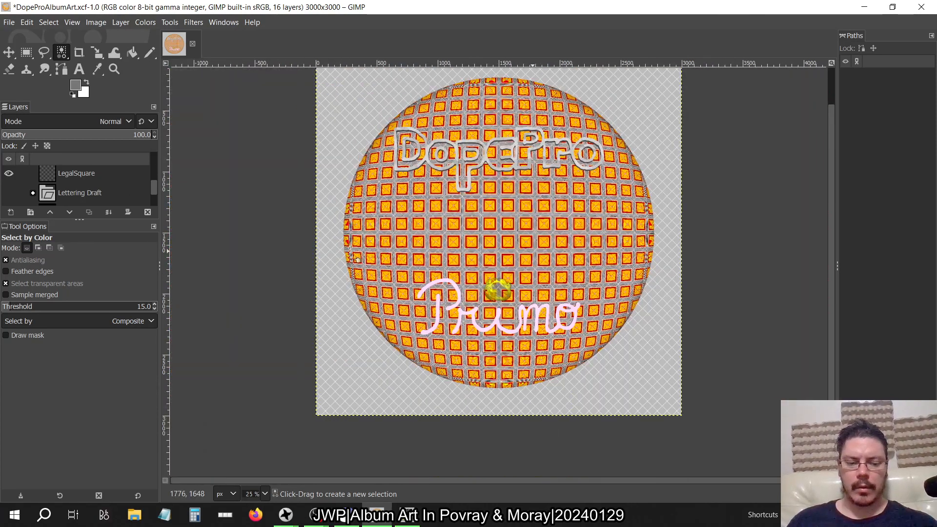
pyautogui.keyDown('ctrl'); pyautogui.scroll(1, 350, 250); pyautogui.keyUp('ctrl')
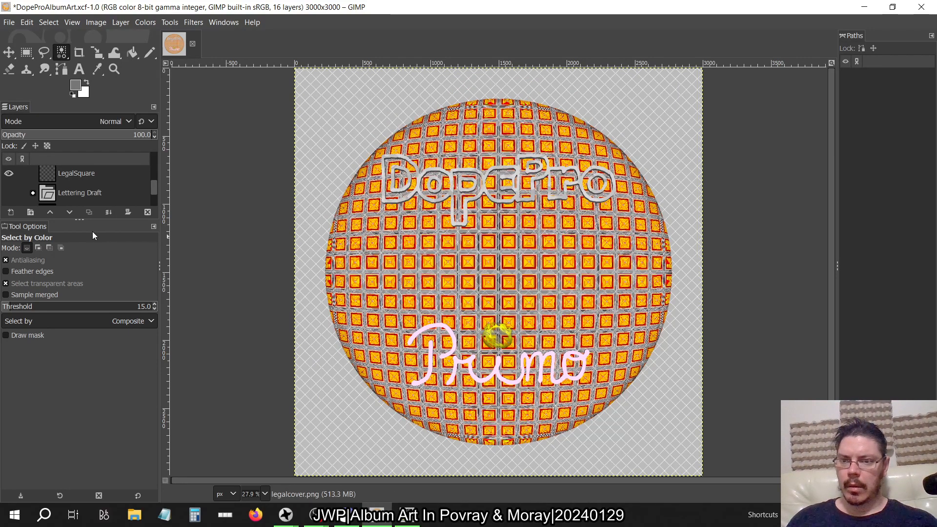
# - Rearrange the docks so Tool Options sits above Layers, and enlarge the Layers dock to list the full layer stack
pyautogui.moveTo(82, 221); pyautogui.dragTo(112, 157)
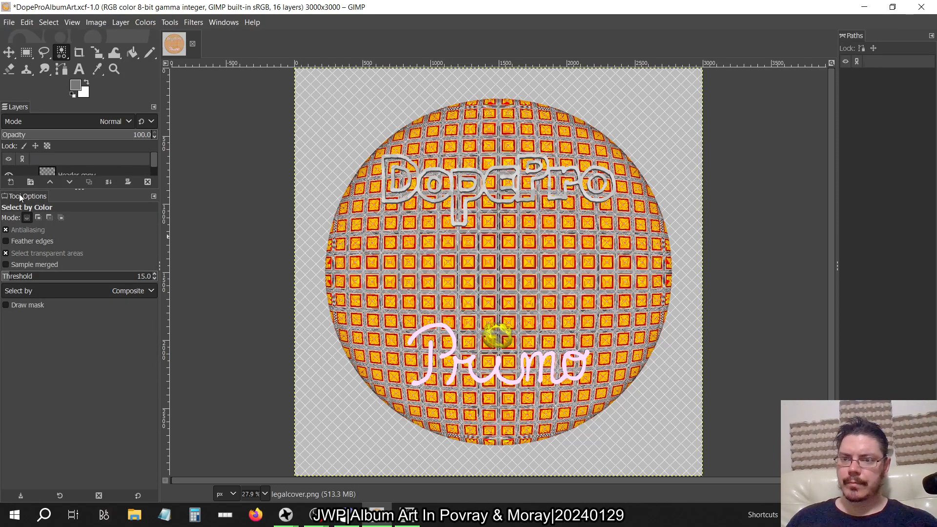
pyautogui.moveTo(19, 196); pyautogui.dragTo(35, 109)
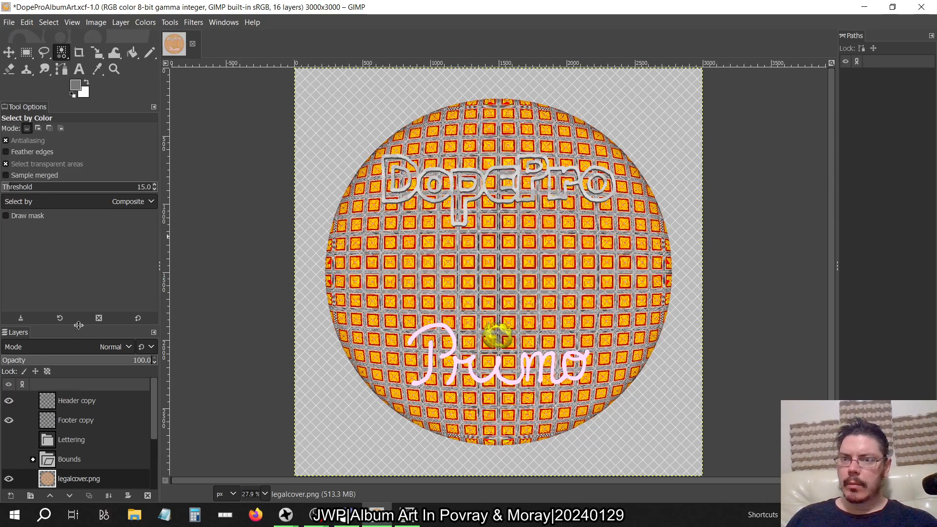
pyautogui.moveTo(80, 324); pyautogui.dragTo(73, 244)
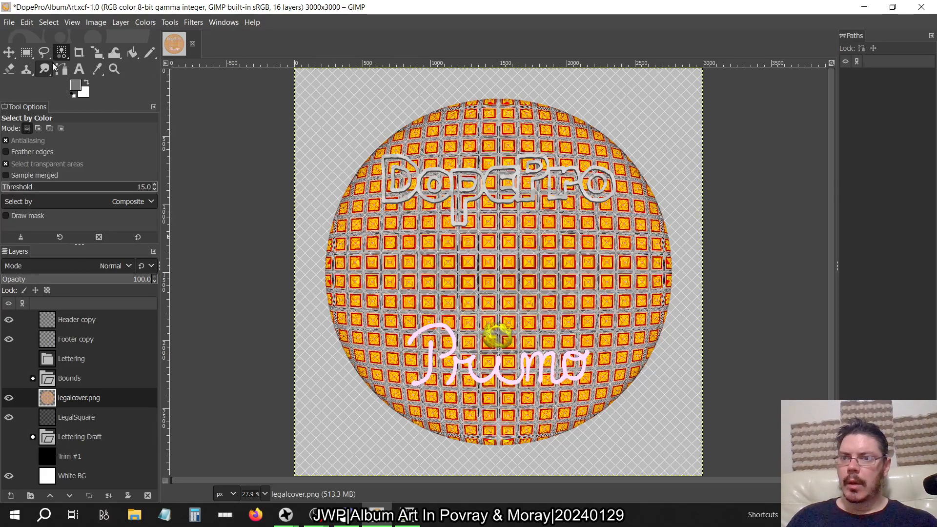
# - Switch to the Rectangle Select tool and look through its fixed size, position and size options
pyautogui.click(27, 52)
pyautogui.click(50, 52)
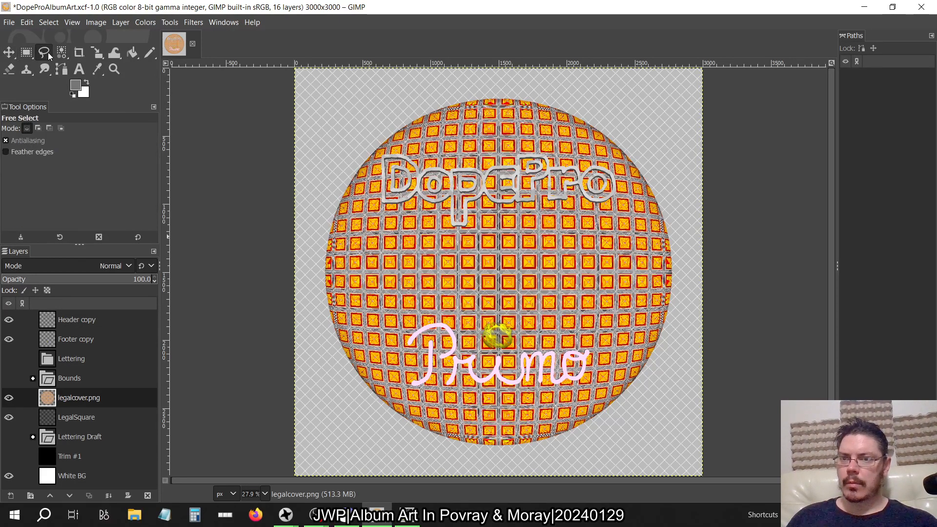
pyautogui.click(28, 53)
pyautogui.scroll(-3, 82, 192)
pyautogui.click(82, 192)
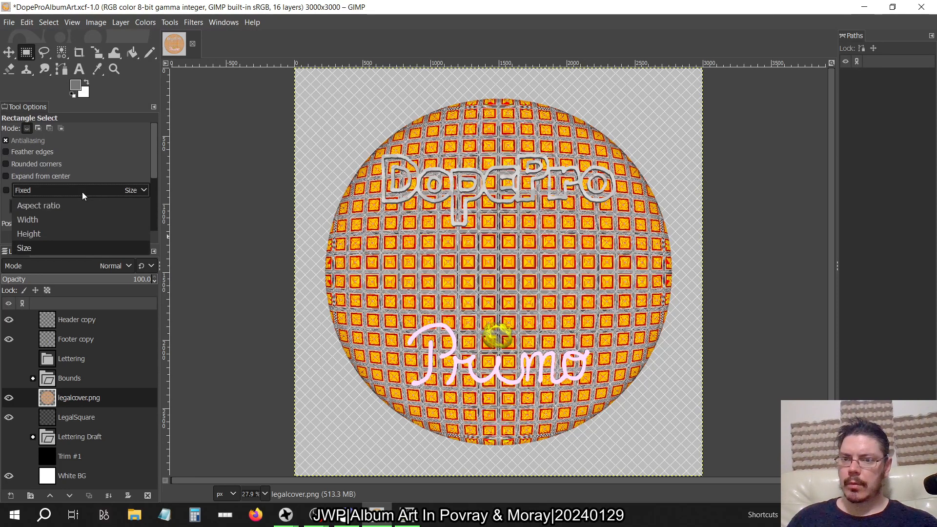
pyautogui.click(114, 172)
pyautogui.scroll(-3, 83, 140)
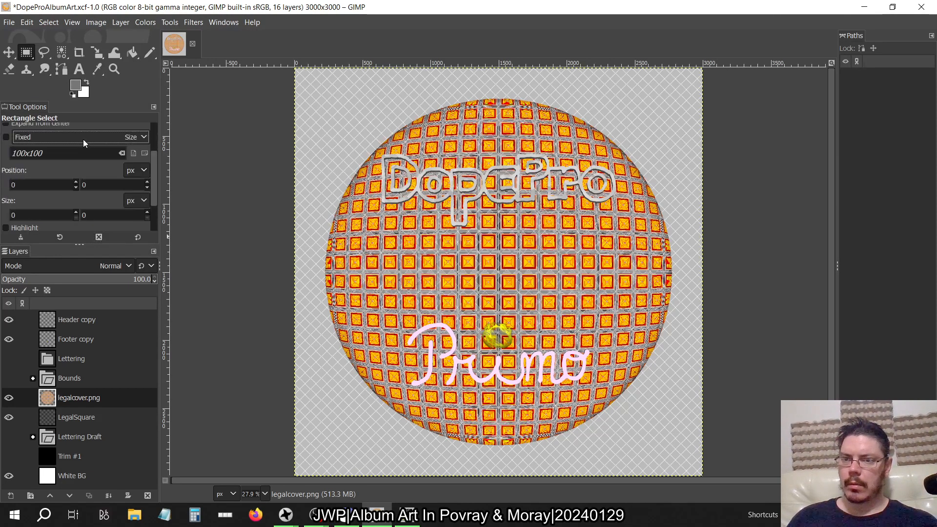
pyautogui.moveTo(156, 159); pyautogui.dragTo(140, 140)
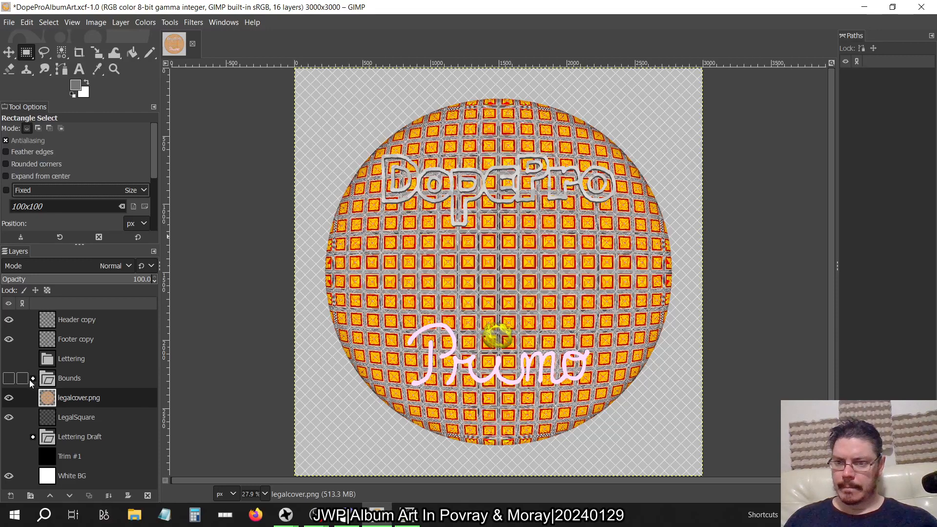
# - Rename the black Trim #1 layer to Black BG
pyautogui.click(33, 437)
pyautogui.click(32, 437)
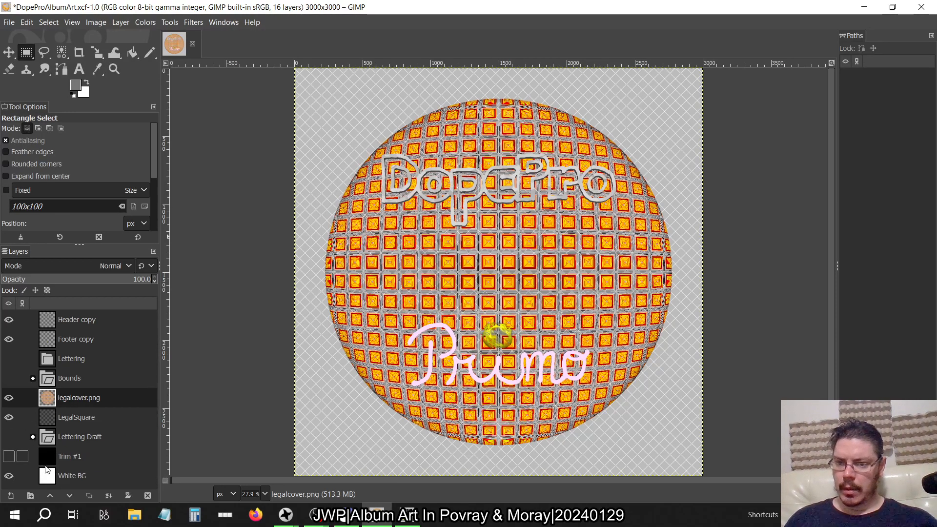
pyautogui.click(54, 452)
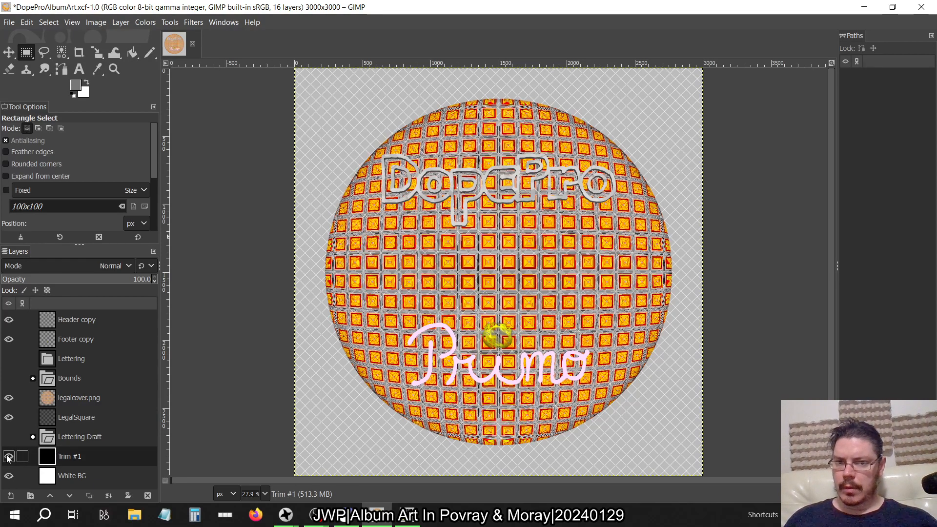
pyautogui.click(9, 456)
pyautogui.click(9, 456)
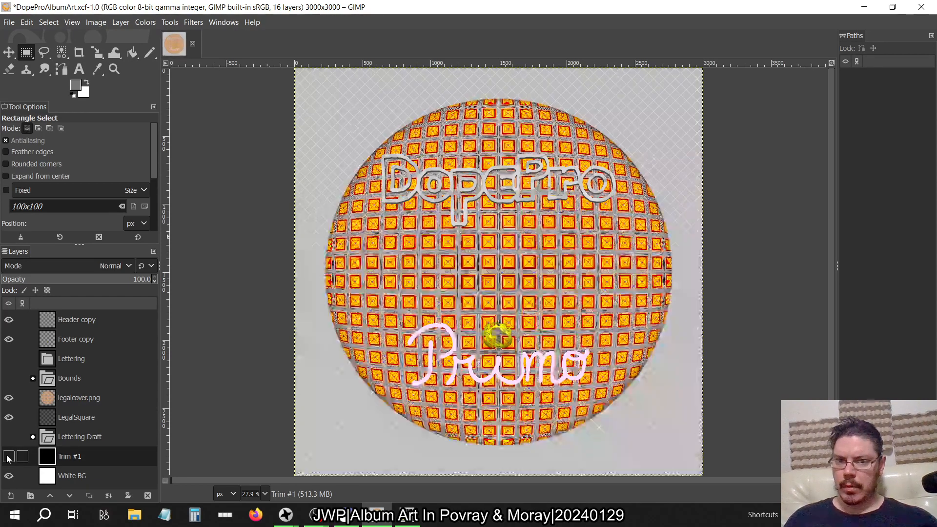
pyautogui.doubleClick(74, 457)
pyautogui.write('B')
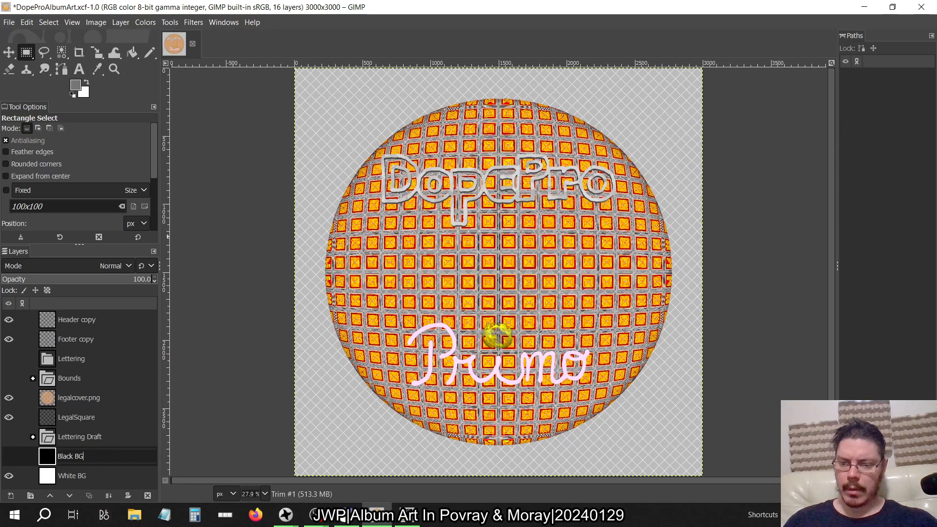
pyautogui.write('lack BG')
pyautogui.press('Return')
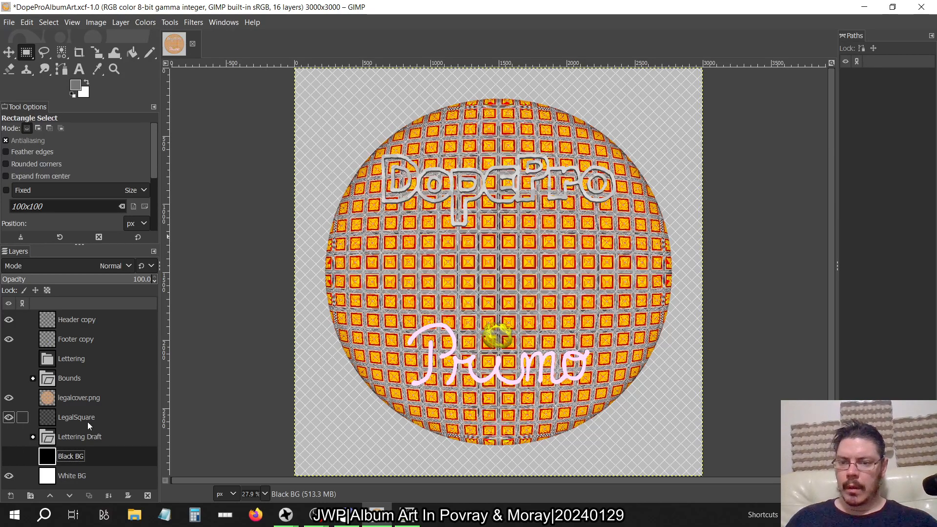
# - Move the Bounds group to the top of the layer stack, preview its overlay on the artwork, and leave it hidden
pyautogui.click(33, 378)
pyautogui.click(33, 378)
pyautogui.moveTo(49, 379); pyautogui.dragTo(39, 317)
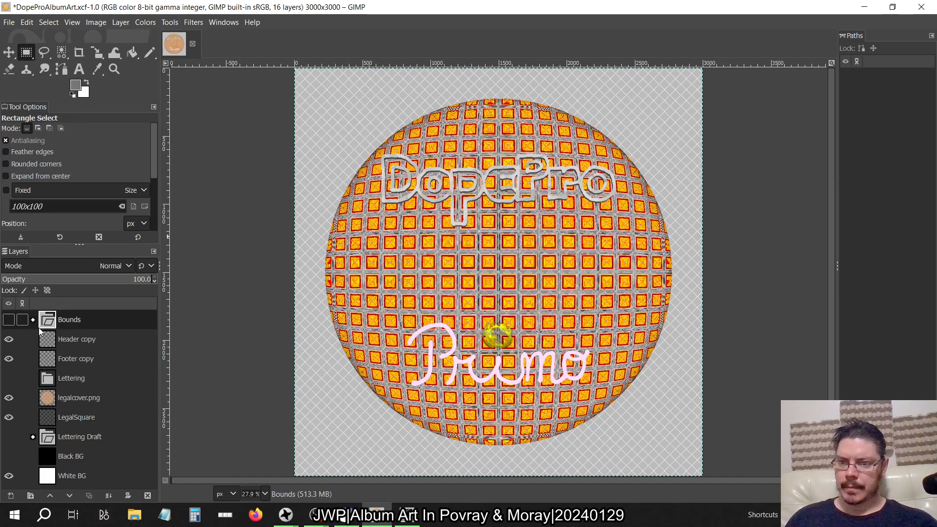
pyautogui.click(8, 321)
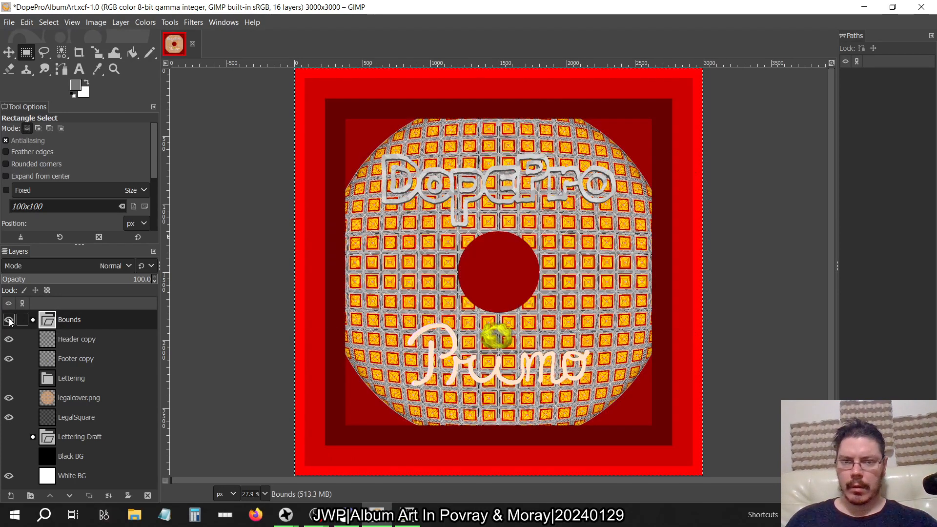
pyautogui.click(9, 321)
pyautogui.click(8, 321)
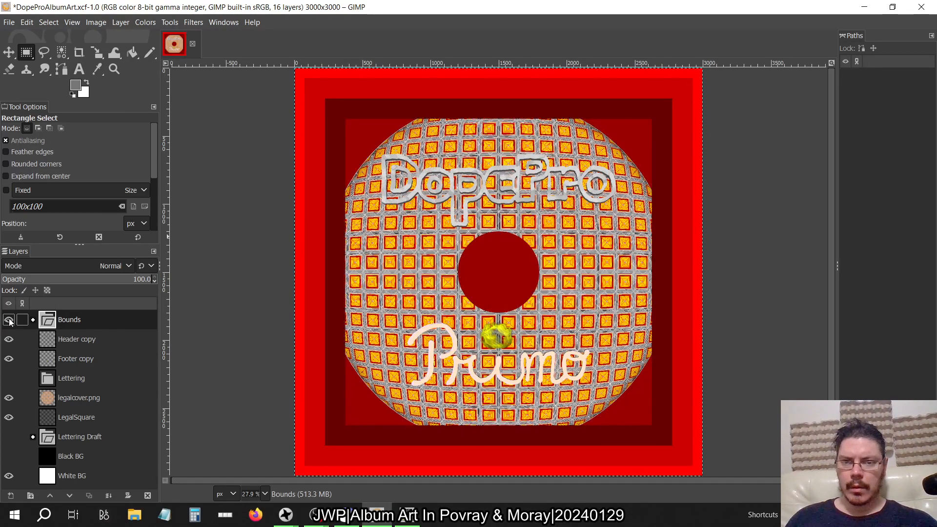
pyautogui.click(8, 320)
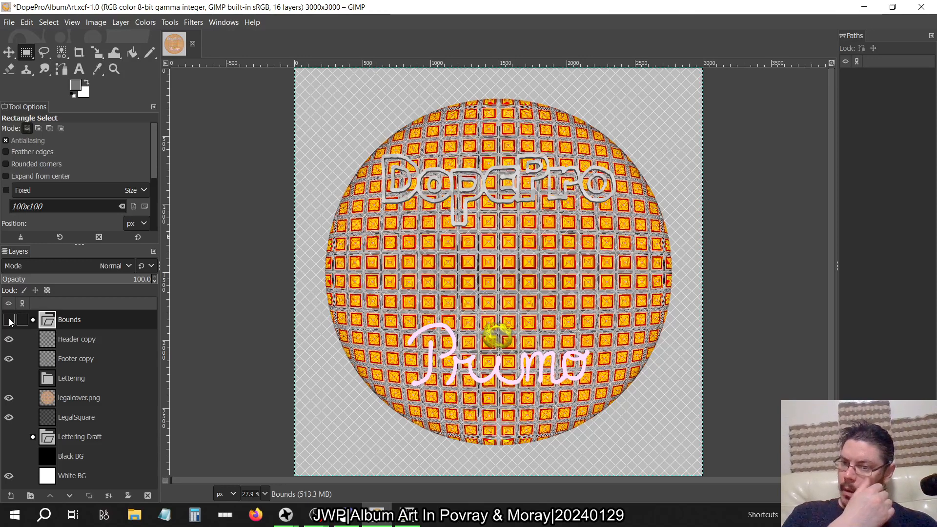
# - Toggle the Header copy and Footer copy layers off and on to check which lettering each one holds
pyautogui.click(9, 339)
pyautogui.click(9, 339)
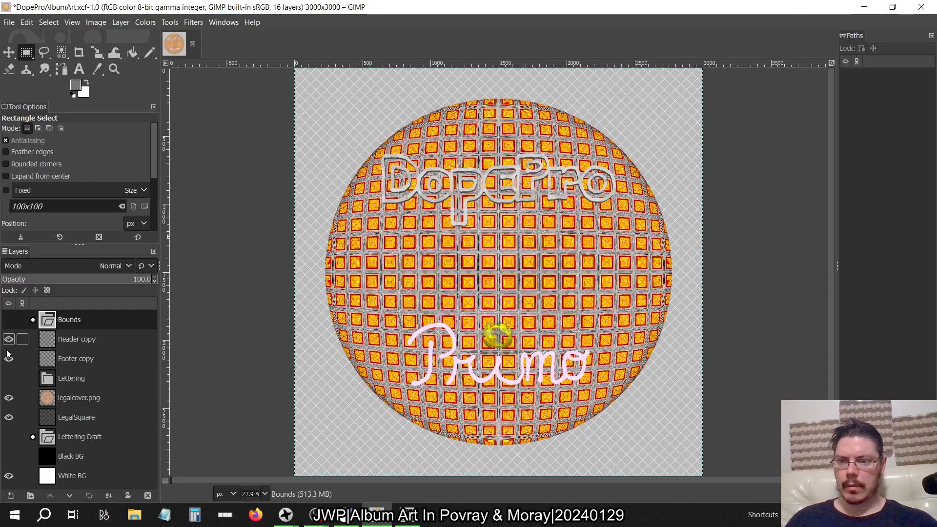
pyautogui.click(9, 359)
pyautogui.click(9, 358)
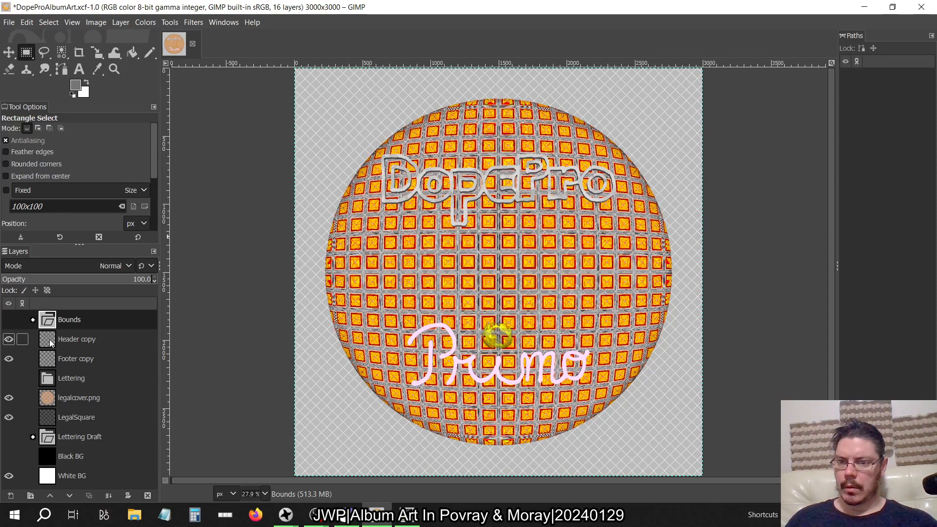
# - Review the Header copy layer's attributes without editing them and examine the DopePro lettering over the grid pattern up close
pyautogui.click(78, 339)
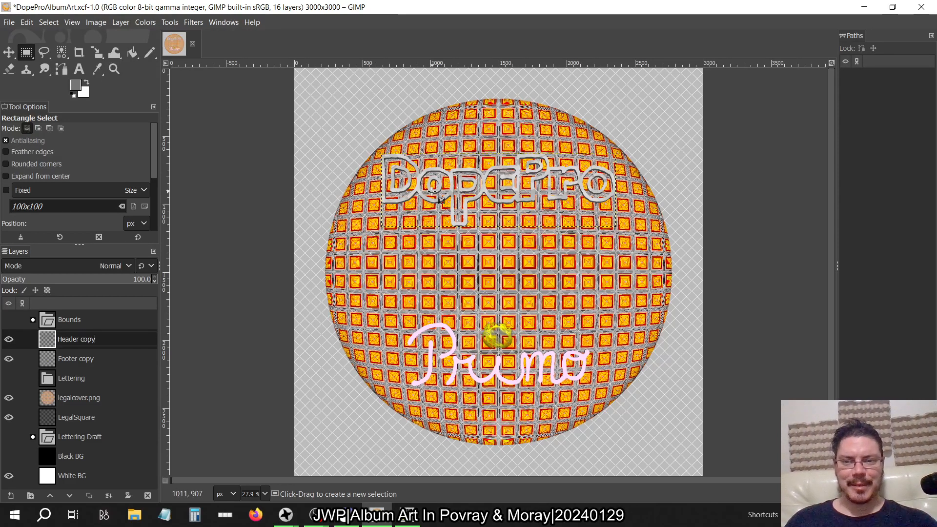
pyautogui.rightClick(46, 343)
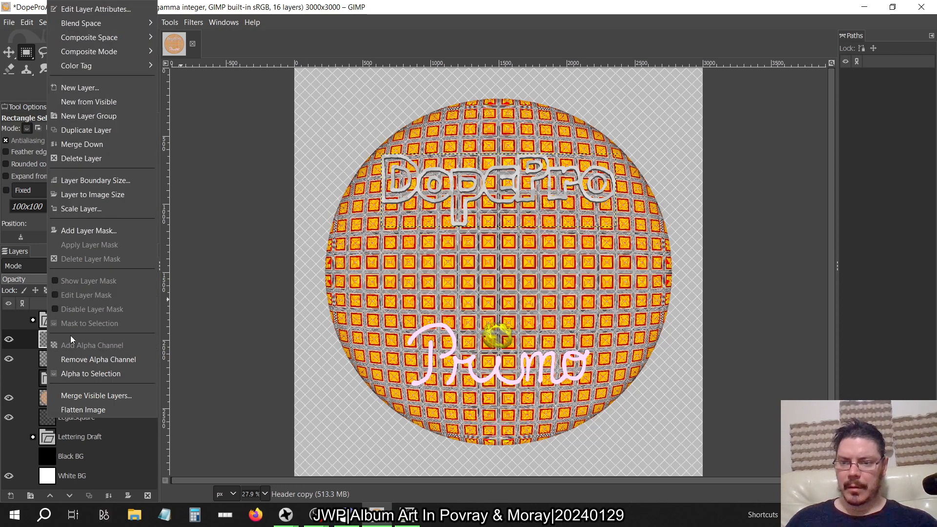
pyautogui.click(85, 10)
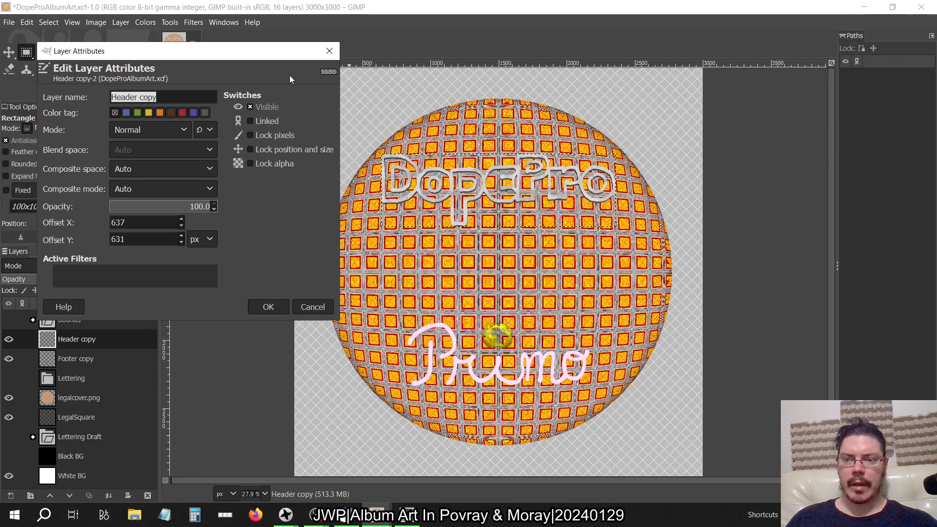
pyautogui.click(325, 51)
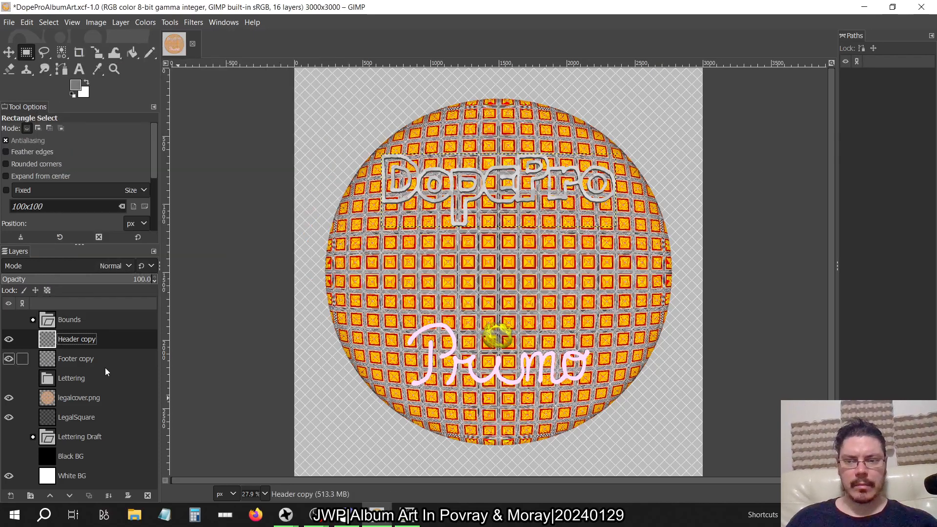
pyautogui.rightClick(92, 348)
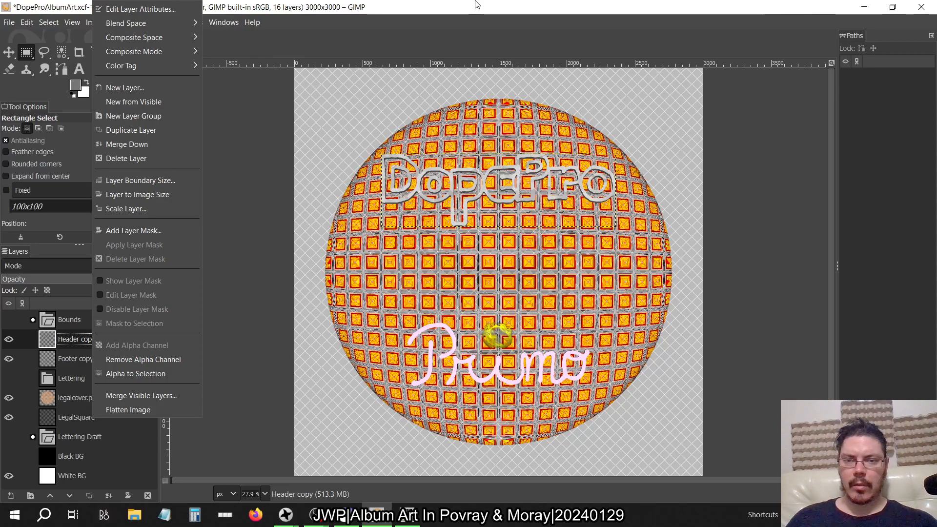
pyautogui.click(434, 23)
pyautogui.keyDown('ctrl'); pyautogui.scroll(7, 471, 282); pyautogui.keyUp('ctrl')
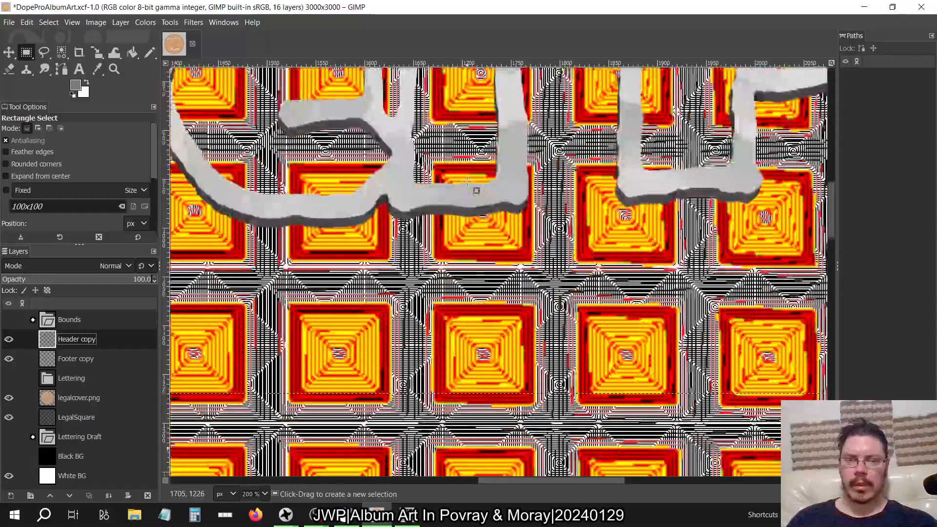
pyautogui.keyDown('ctrl'); pyautogui.scroll(3, 468, 181); pyautogui.keyUp('ctrl')
pyautogui.keyDown('ctrl'); pyautogui.scroll(-8, 468, 181); pyautogui.keyUp('ctrl')
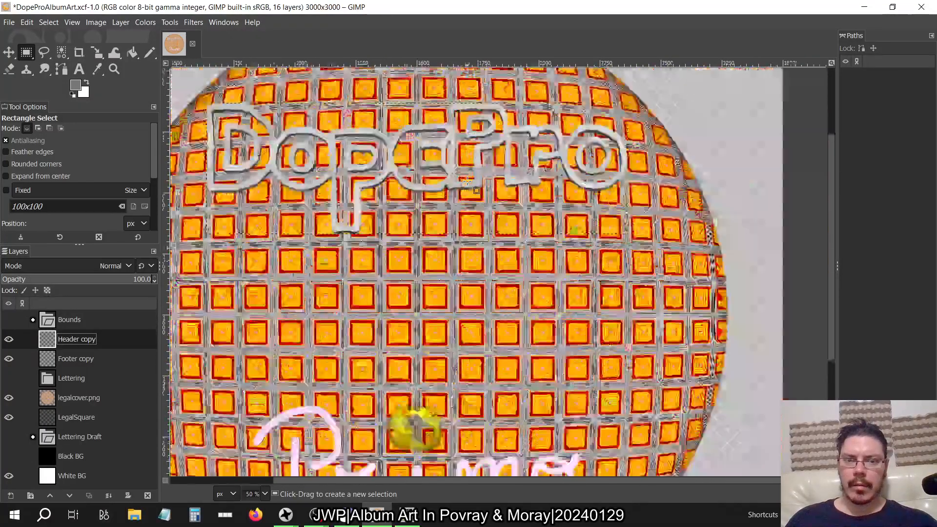
pyautogui.keyDown('ctrl'); pyautogui.scroll(4, 467, 181); pyautogui.keyUp('ctrl')
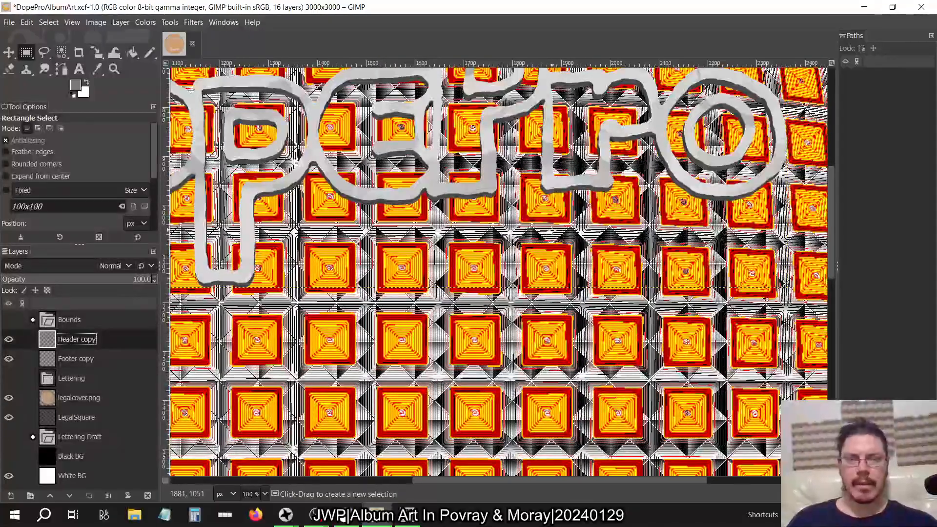
# - Compare the DopePro lettering with the whole sphere cover and up close, and select the legalcover.png layer
pyautogui.keyDown('ctrl'); pyautogui.scroll(-3, 552, 228); pyautogui.keyUp('ctrl')
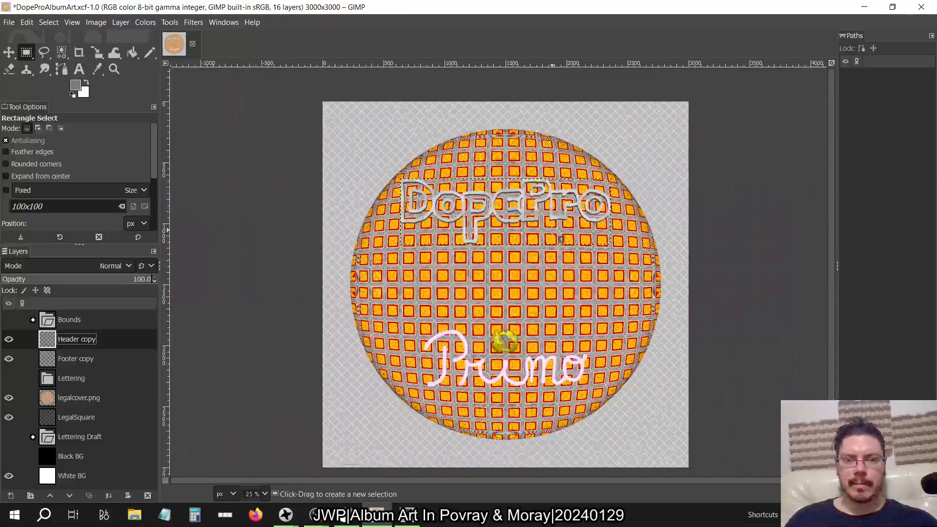
pyautogui.keyDown('ctrl'); pyautogui.scroll(5, 553, 228); pyautogui.keyUp('ctrl')
pyautogui.keyDown('ctrl'); pyautogui.scroll(-3, 552, 229); pyautogui.keyUp('ctrl')
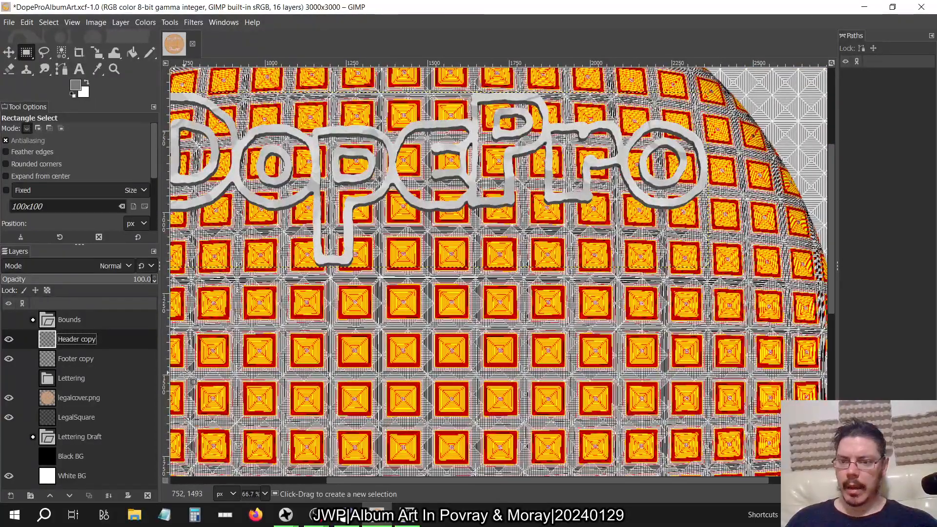
pyautogui.click(51, 403)
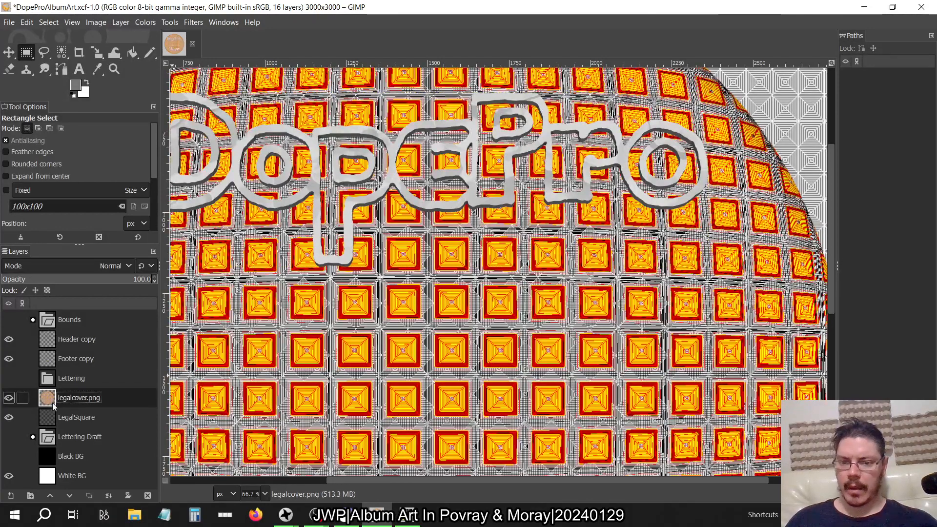
# - Open a File Explorer window on the Primo Beats project folder
pyautogui.press('super+e')
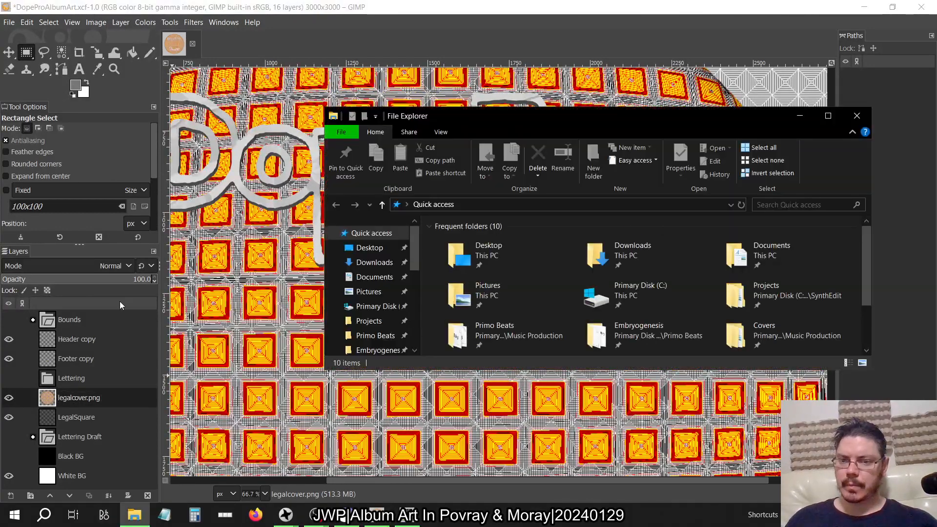
pyautogui.click(372, 336)
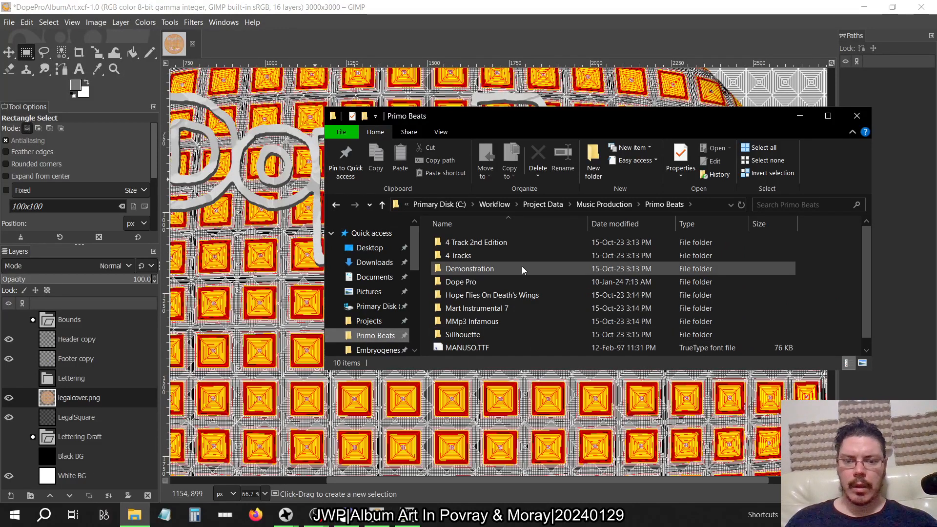
pyautogui.moveTo(558, 321)
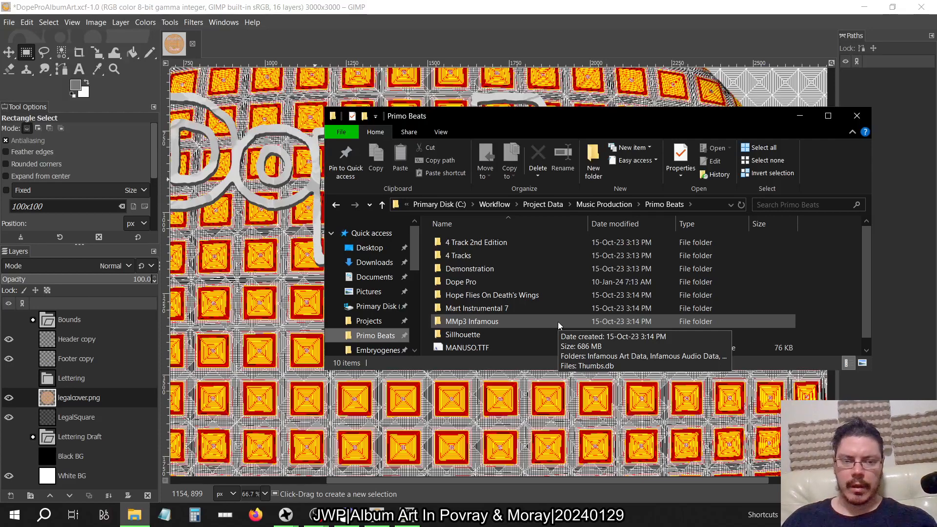
pyautogui.hotkey('alt', 'Tab')
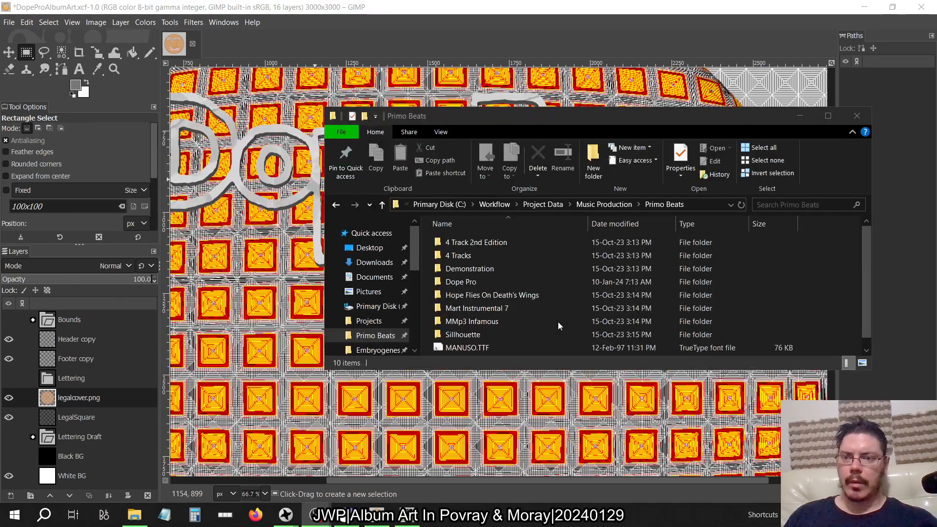
pyautogui.hotkey('alt', 'Tab')
pyautogui.hotkey('alt', 'Tab')
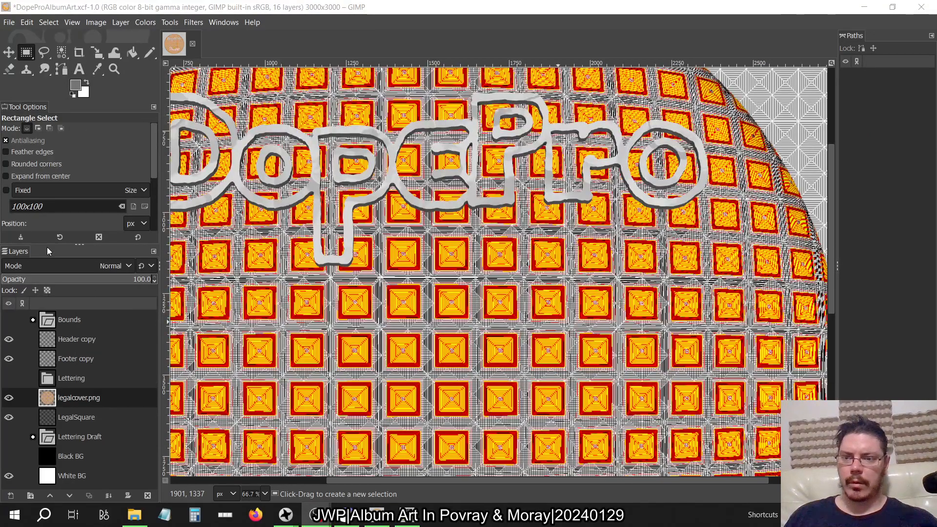
pyautogui.hotkey('alt', 'Tab')
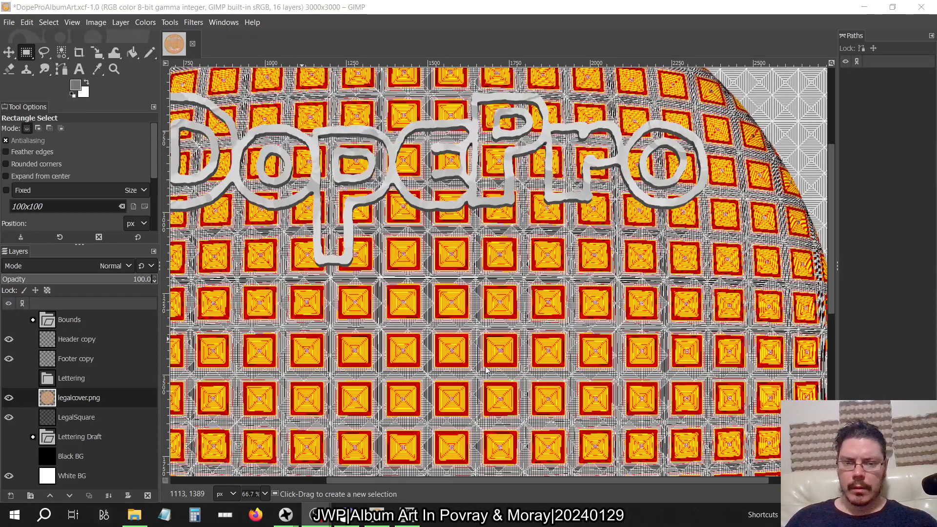
pyautogui.click(482, 352)
pyautogui.click(482, 353)
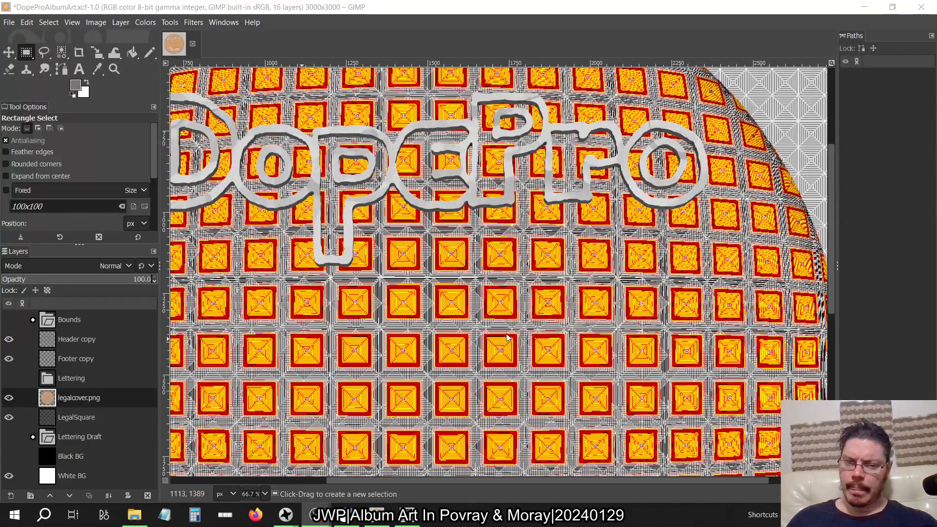
# - Raise the speaker volume to maximum in the Windows Volume Mixer, lower System Sounds to near minimum, and close the mixer
pyautogui.click(854, 515)
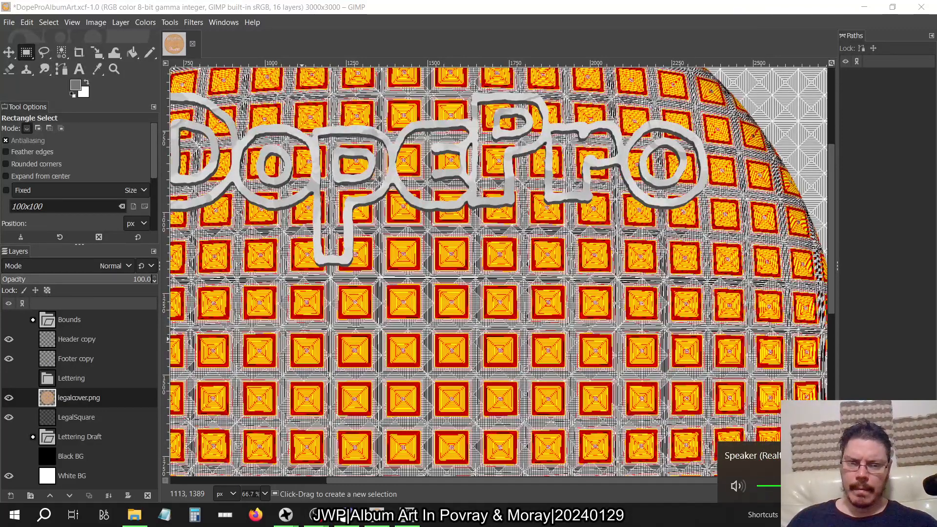
pyautogui.click(49, 247)
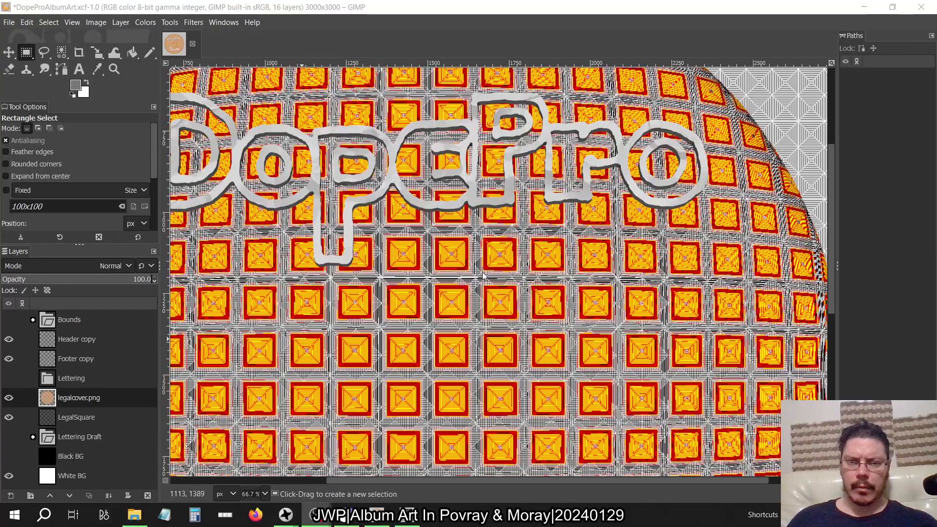
pyautogui.rightClick(358, 380)
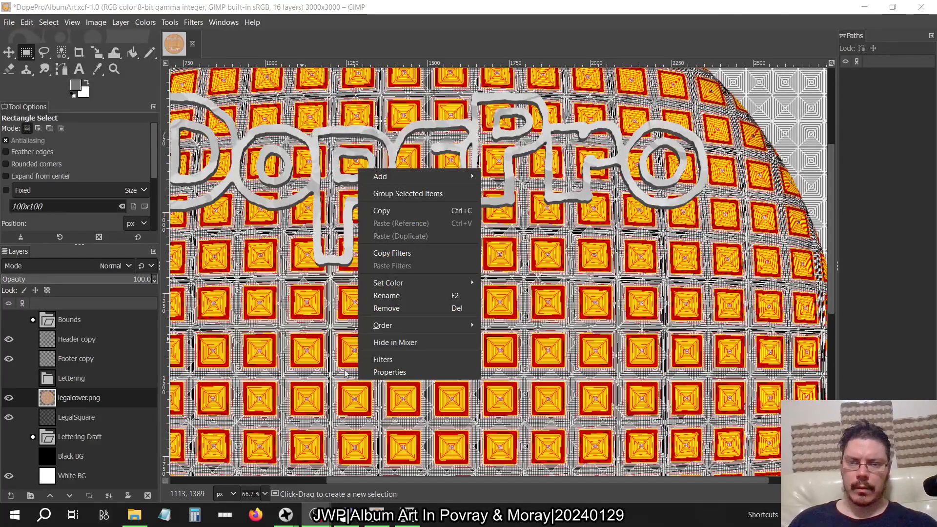
pyautogui.rightClick(126, 137)
pyautogui.click(176, 181)
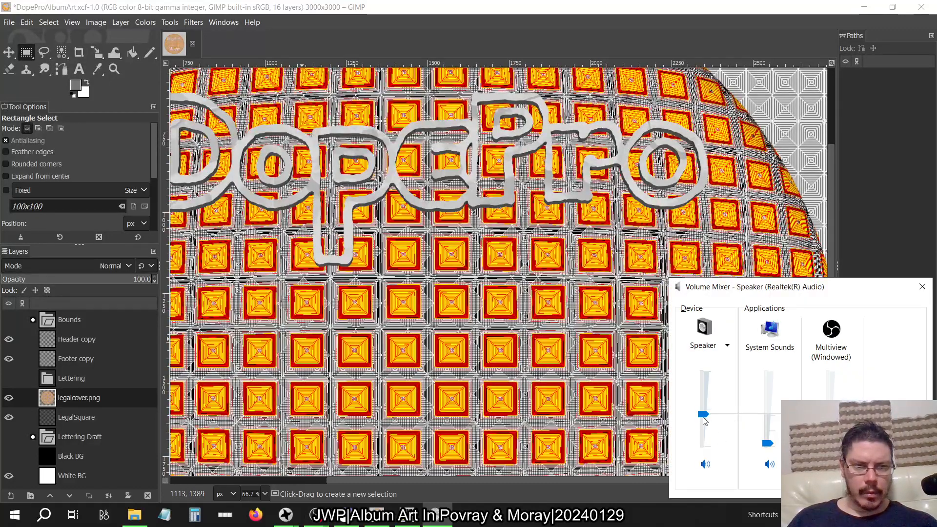
pyautogui.moveTo(703, 415); pyautogui.dragTo(707, 370)
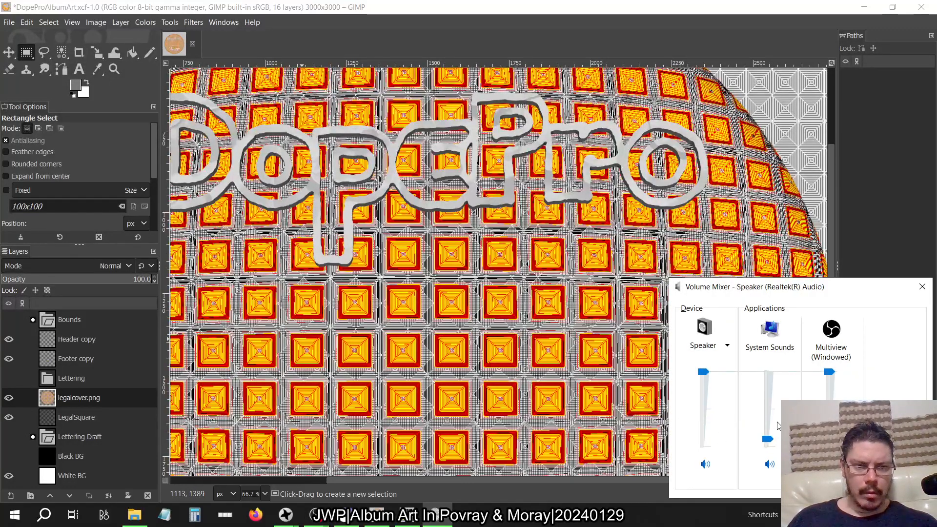
pyautogui.moveTo(767, 439); pyautogui.dragTo(769, 449)
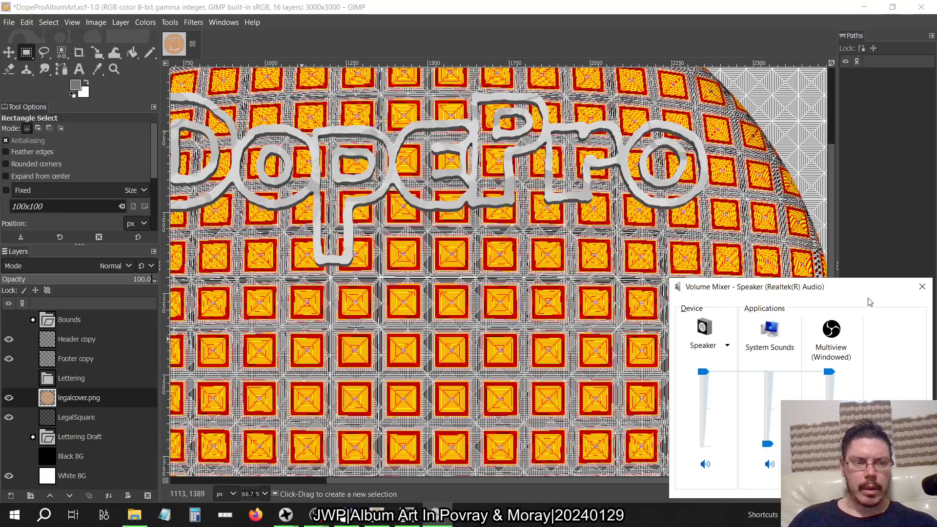
pyautogui.click(922, 289)
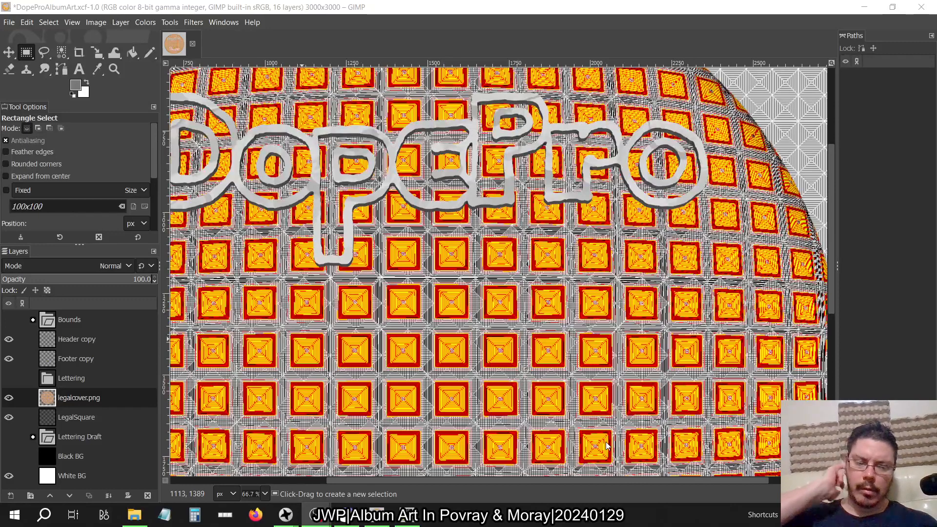
pyautogui.hotkey('alt', 'Tab')
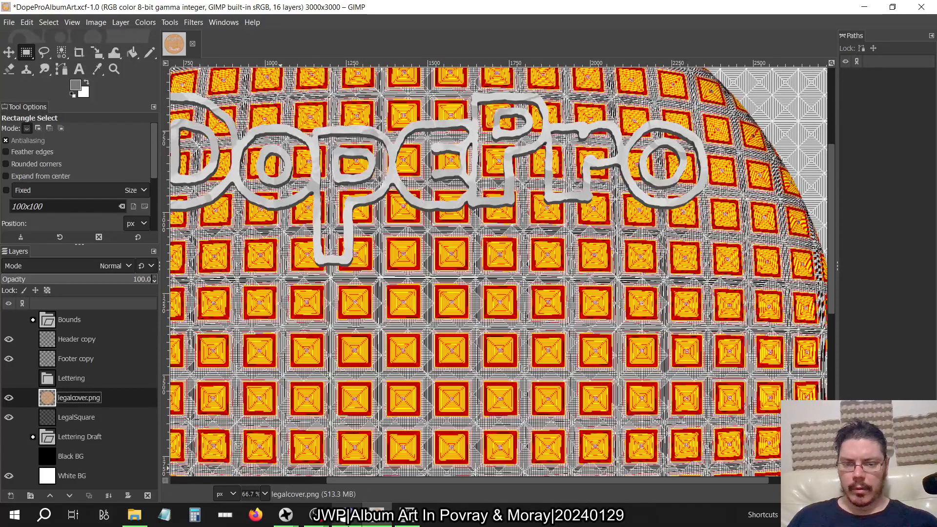
pyautogui.hotkey('alt', 'Tab')
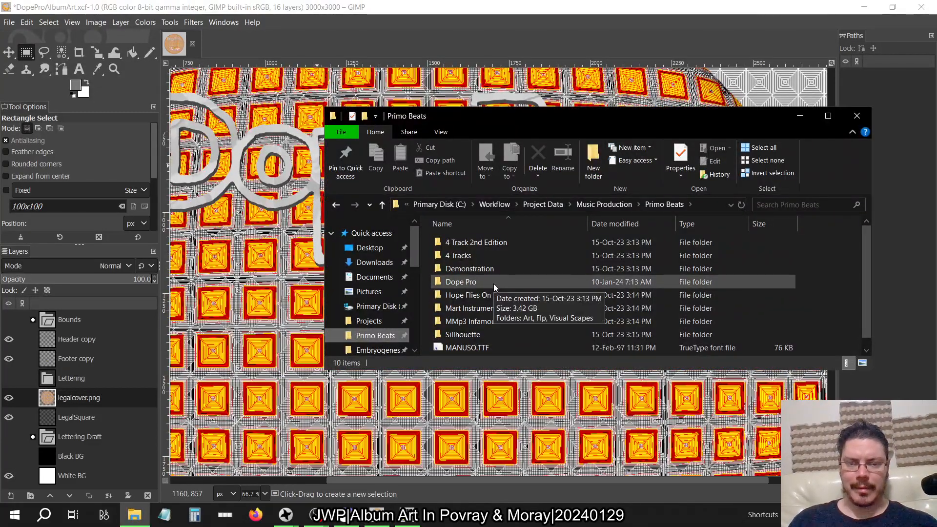
pyautogui.hotkey('alt', 'Tab')
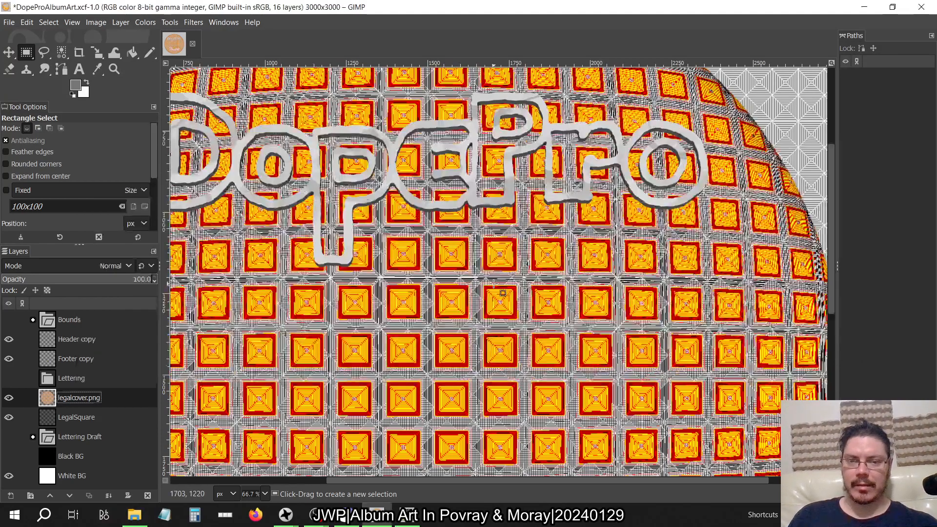
pyautogui.hotkey('alt', 'Tab')
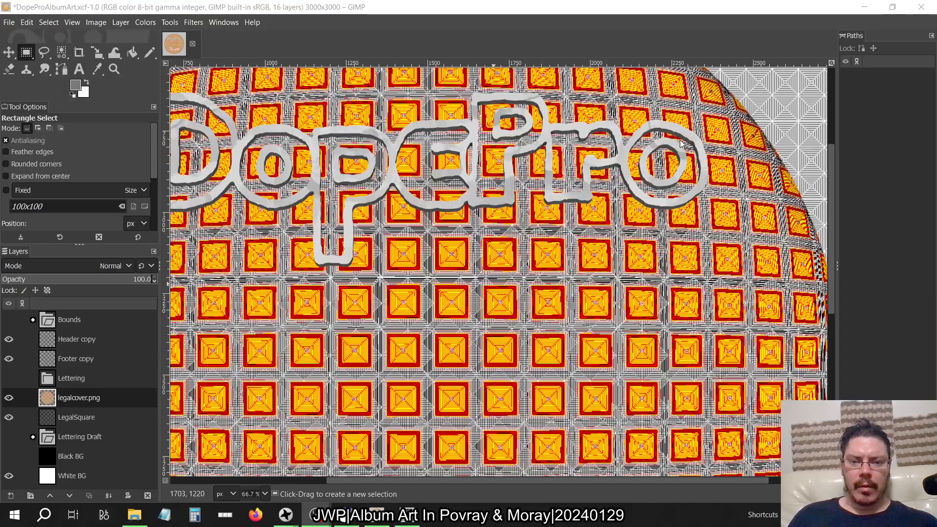
pyautogui.hotkey('alt', 'Tab')
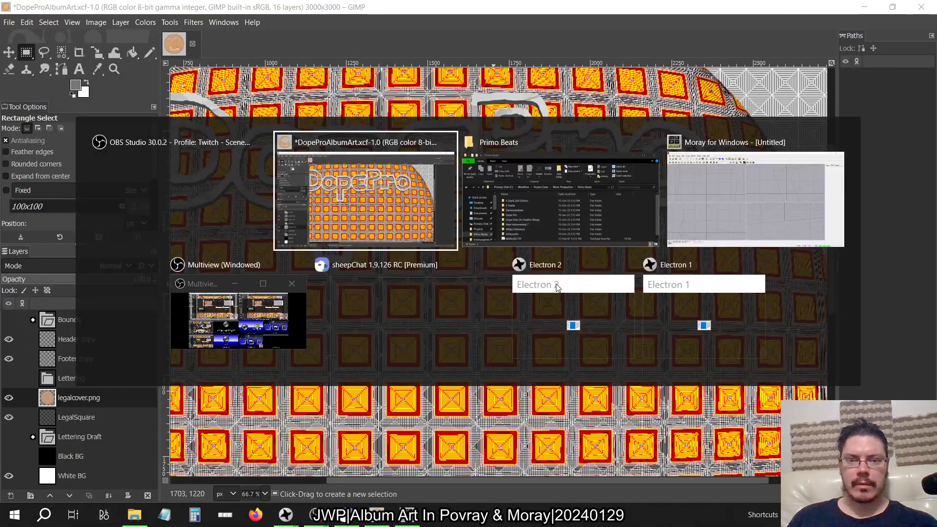
# - Switch to File Explorer, open the 2024 Workflow folder inside Dope Pro's Art folder, and maximize the window to browse its PNG renders
pyautogui.hotkey('alt', 'Tab')
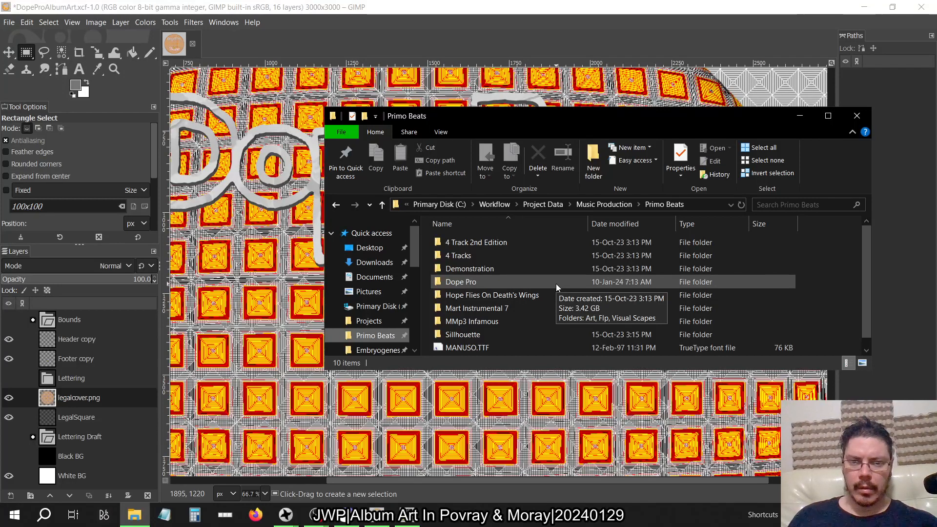
pyautogui.doubleClick(556, 285)
pyautogui.doubleClick(478, 247)
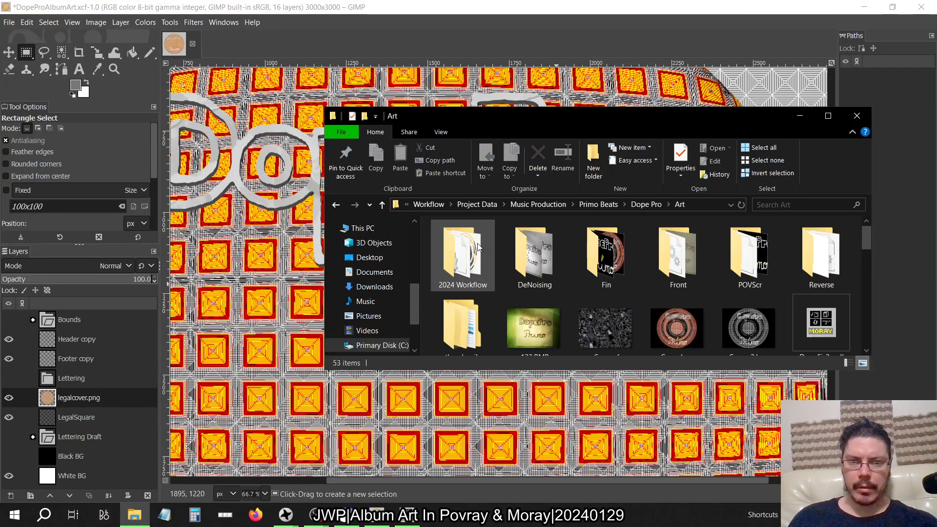
pyautogui.doubleClick(478, 247)
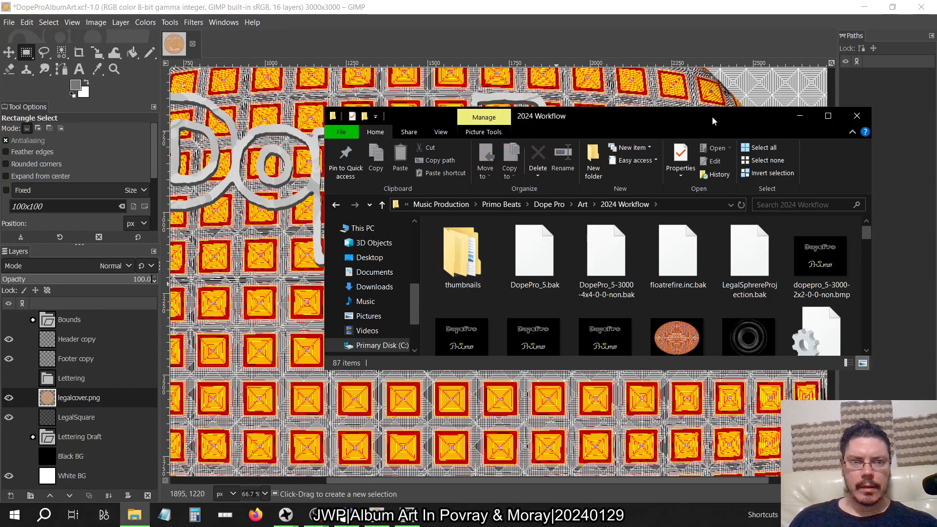
pyautogui.doubleClick(712, 116)
pyautogui.scroll(-8, 464, 218)
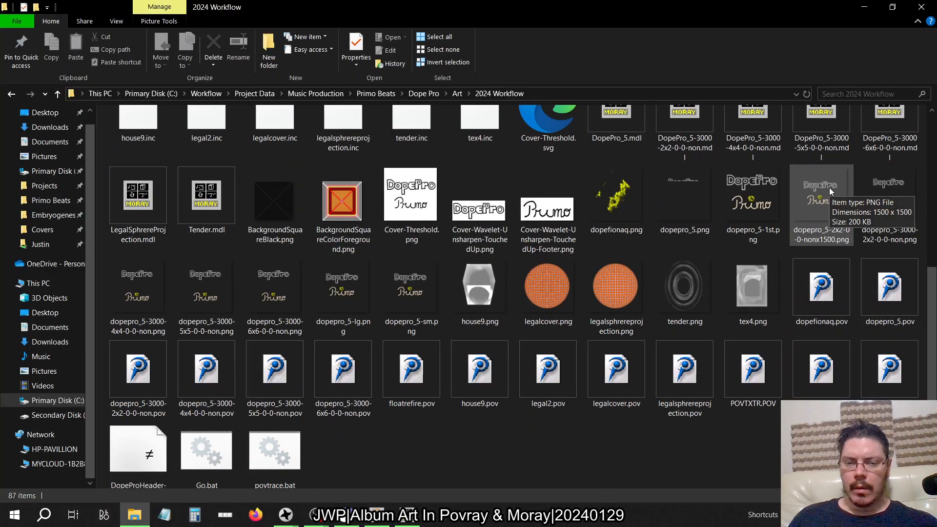
# - Open the dopepro_5-2x2-0-0-nonx1500.png lettering render in the image viewer and maximize it
pyautogui.click(871, 193)
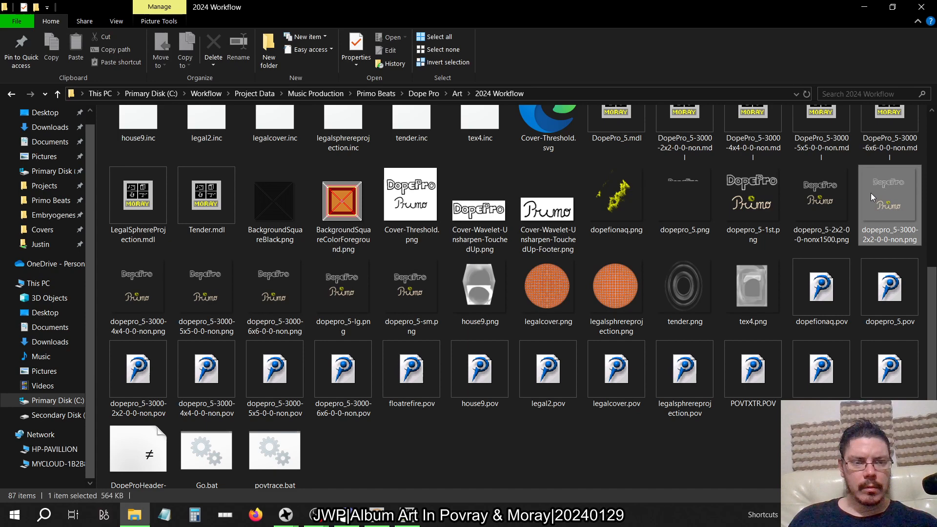
pyautogui.doubleClick(819, 203)
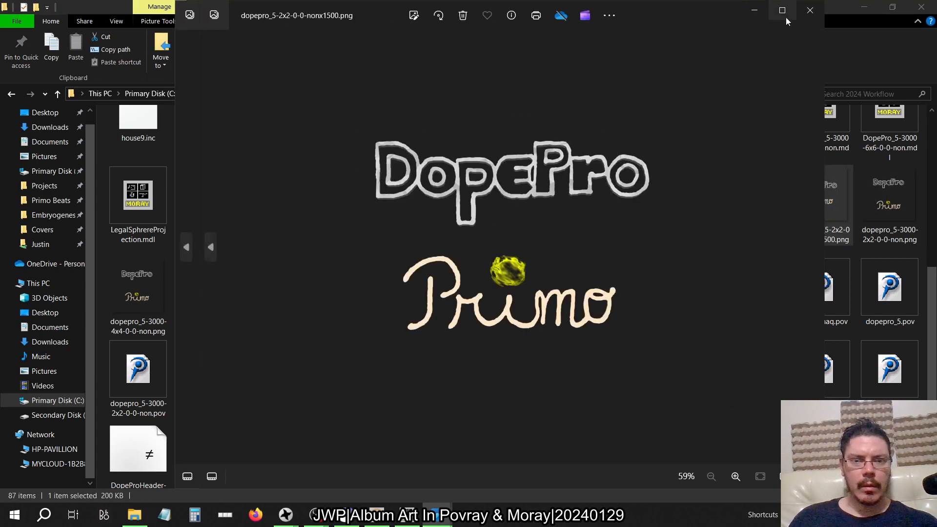
pyautogui.click(785, 12)
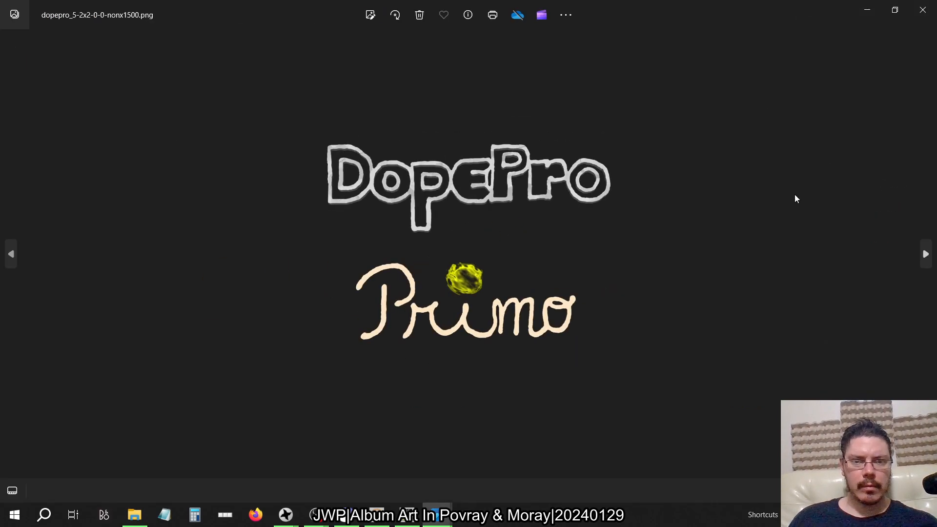
# - Compare the neighbouring dopepro_5 renders, including the 4x4, 5x5 and lg versions, close the viewer windows, and select dopepro_5-3000-2x2-0-0-non.png
pyautogui.click(926, 254)
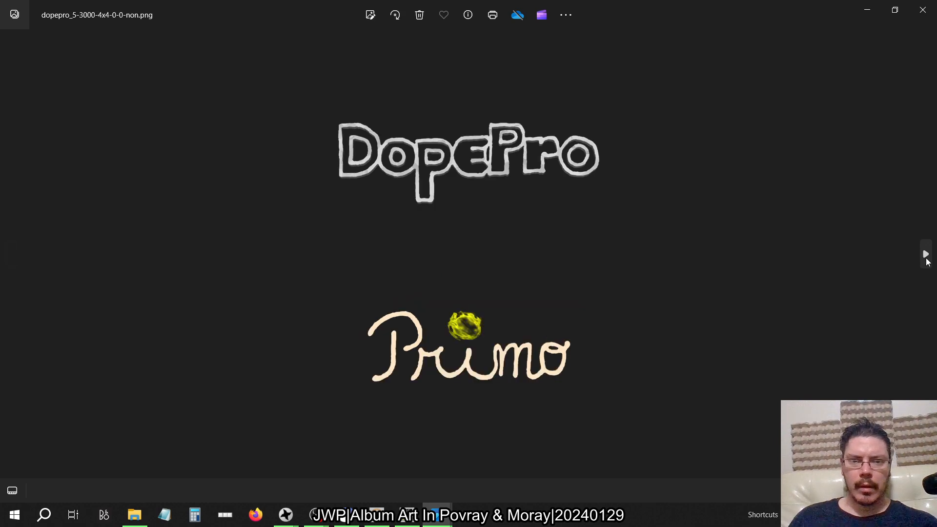
pyautogui.click(927, 260)
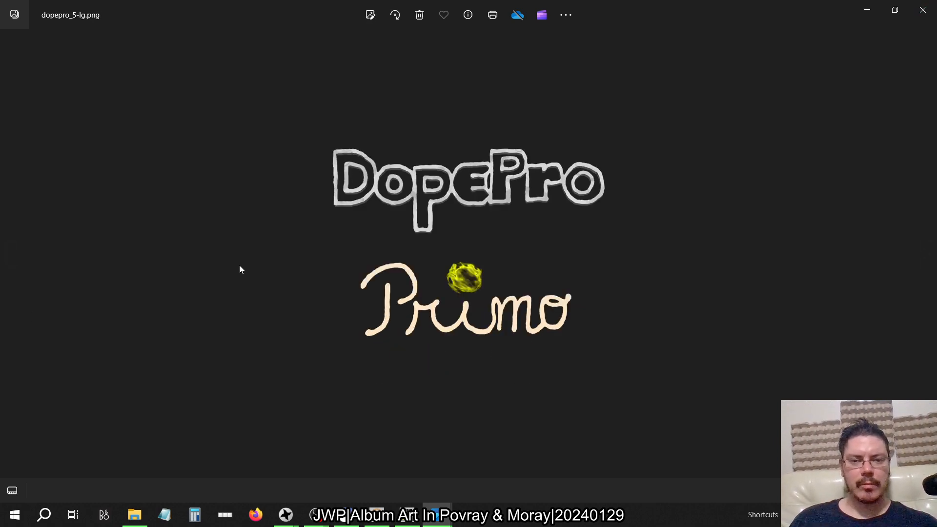
pyautogui.click(12, 255)
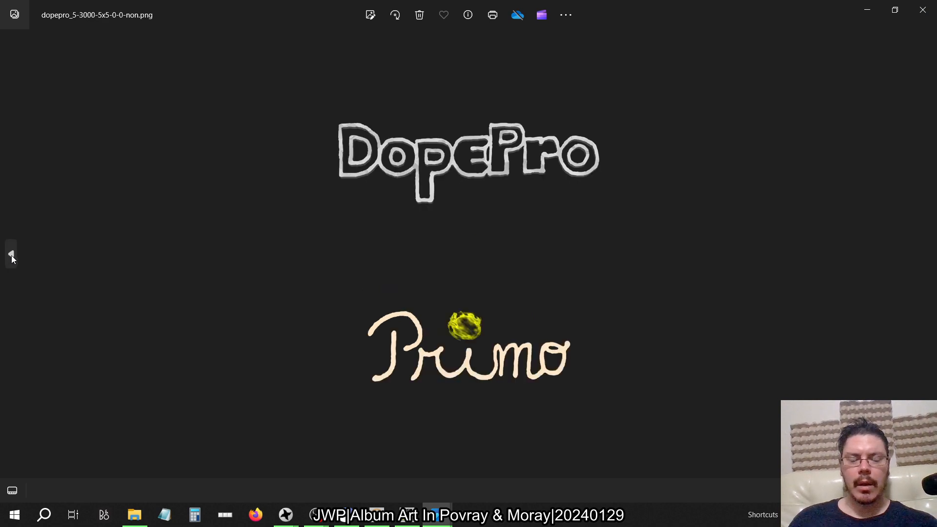
pyautogui.click(11, 255)
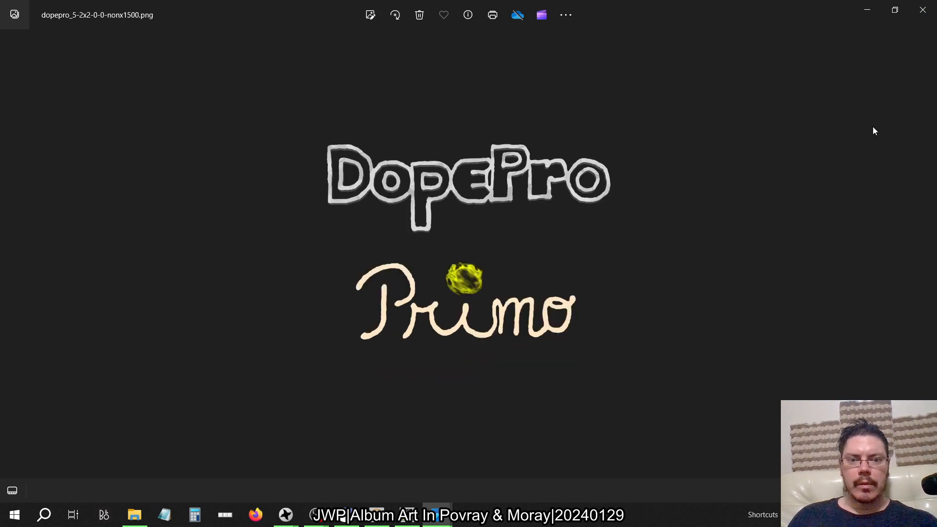
pyautogui.click(922, 15)
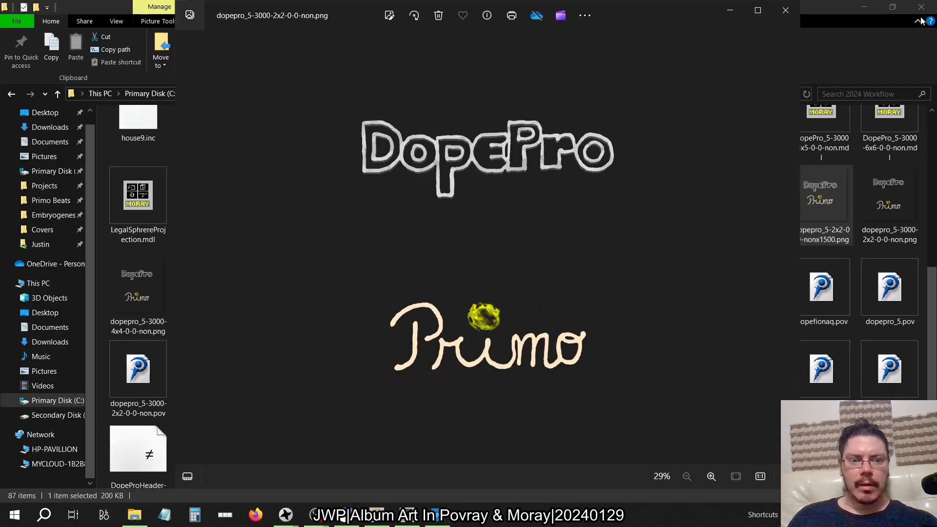
pyautogui.click(786, 10)
pyautogui.click(888, 218)
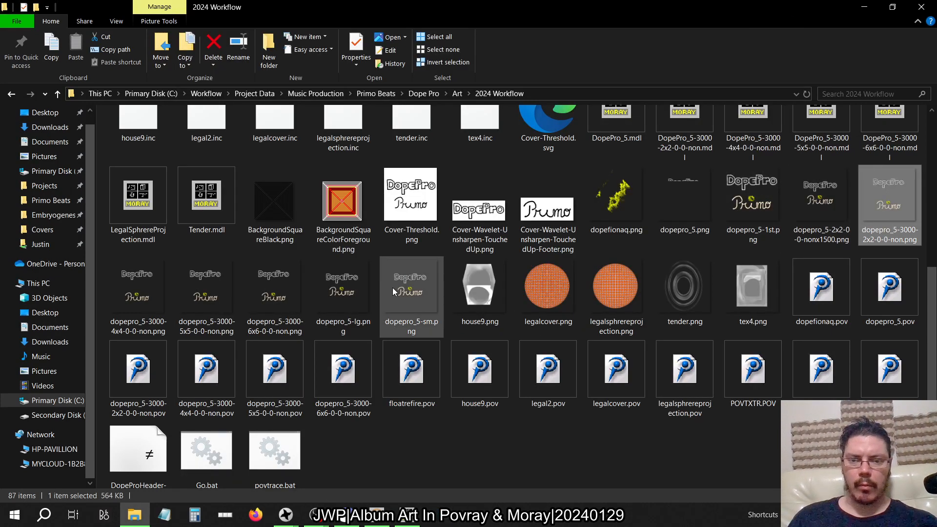
# - Open the 2x2, 4x4, 5x5 and 6x6 dopepro_5-3000 PNG renders together in Paint
pyautogui.keyDown('shift'); pyautogui.click(280, 294); pyautogui.keyUp('shift')
pyautogui.rightClick(281, 295)
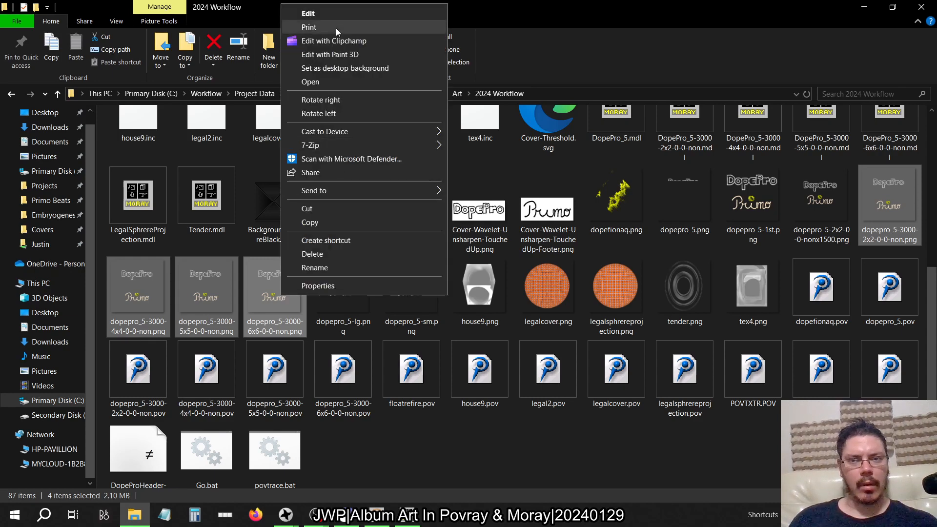
pyautogui.click(322, 13)
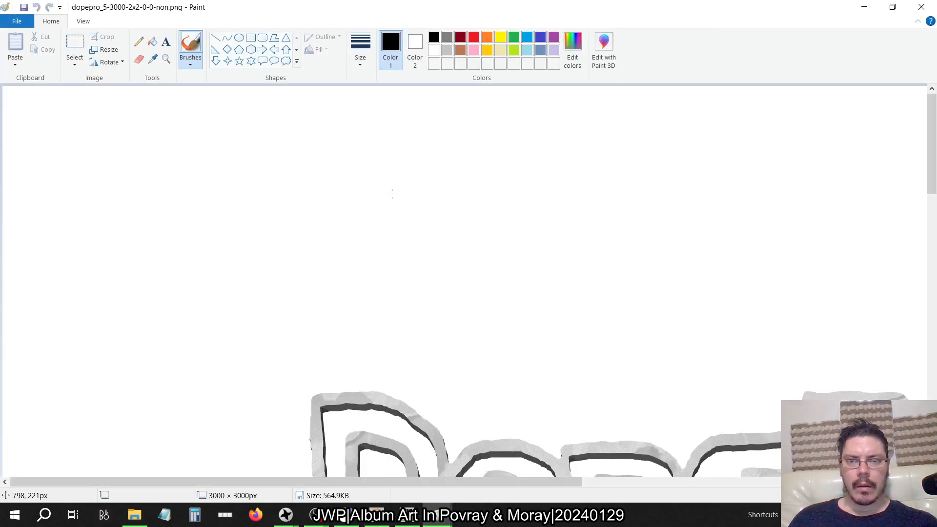
pyautogui.scroll(-4, 392, 194)
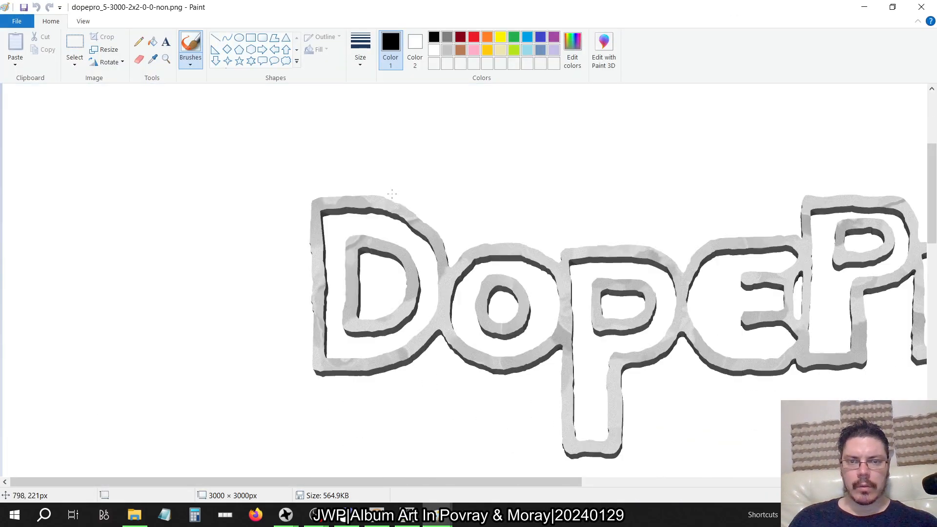
# - Go through the four open Paint windows and show the same part of the DopePro lettering in each render
pyautogui.hotkey('alt', 'Tab')
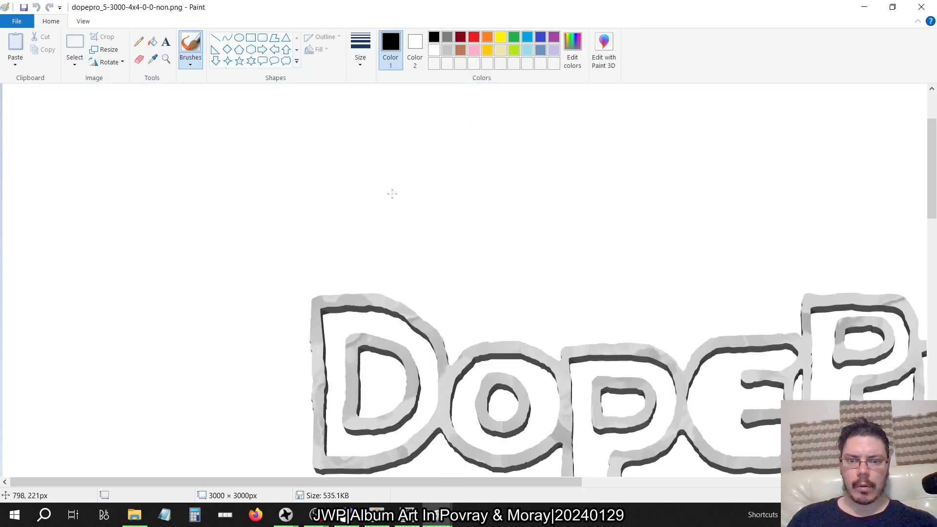
pyautogui.hotkey('alt', 'Tab')
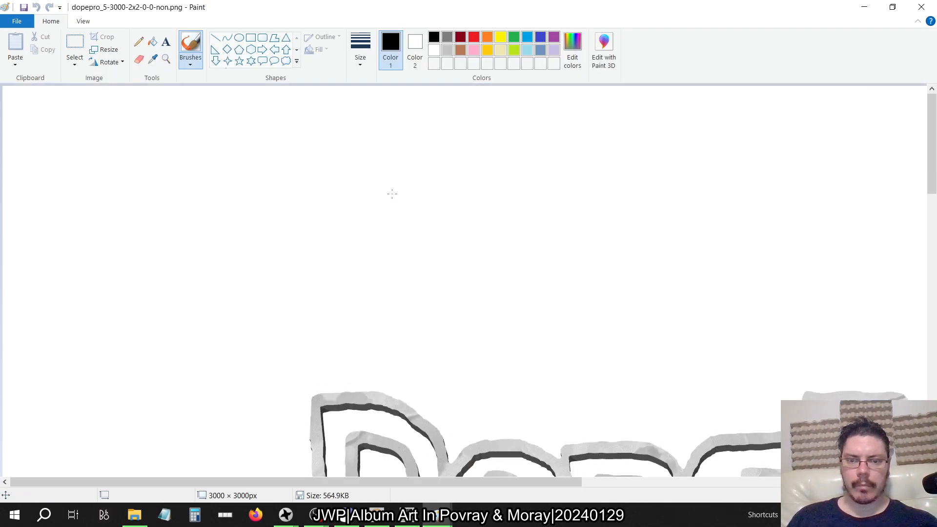
pyautogui.scroll(-4, 392, 193)
pyautogui.hotkey('alt', 'Tab')
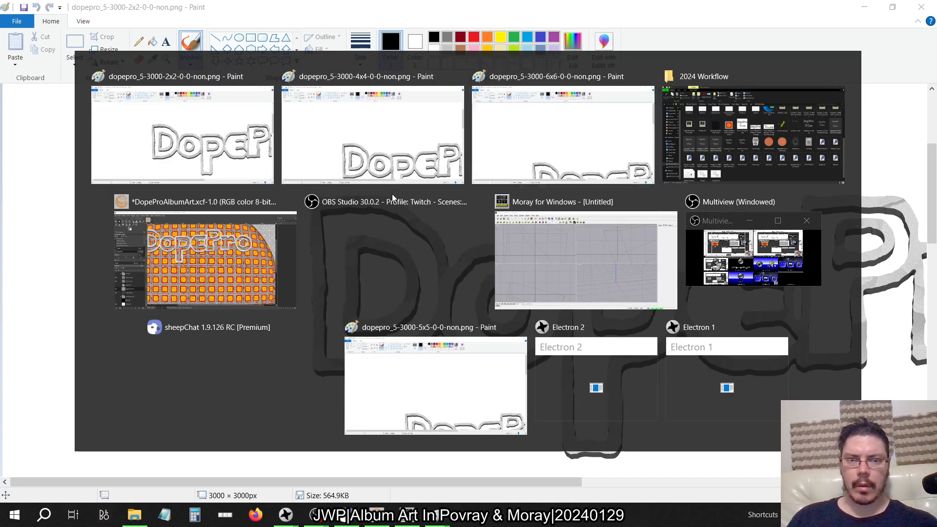
pyautogui.hotkey('alt', 'Tab')
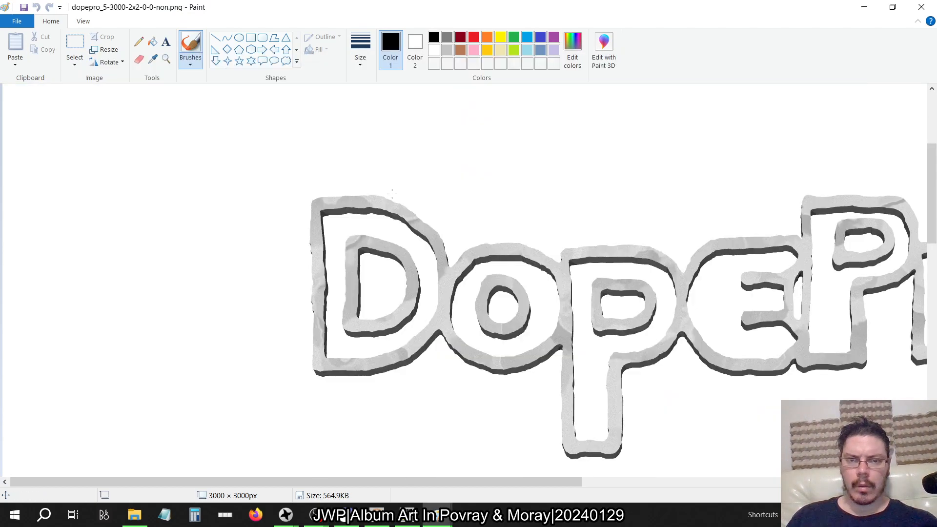
pyautogui.hotkey('alt', 'Tab')
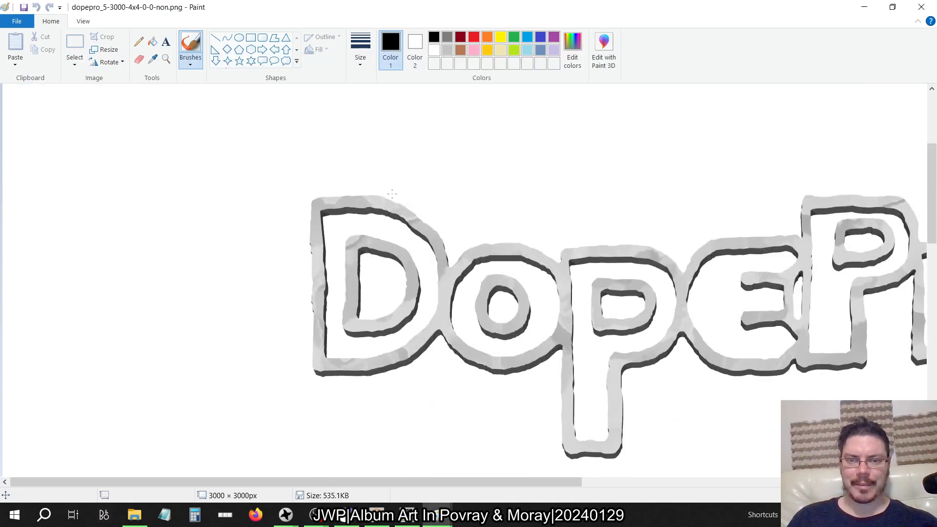
pyautogui.hotkey('alt', 'Tab')
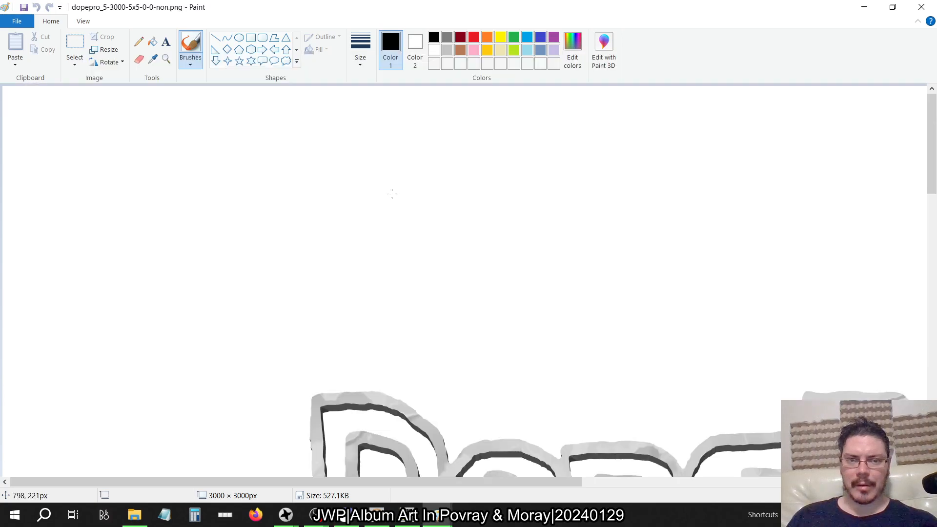
pyautogui.scroll(-4, 392, 194)
pyautogui.hotkey('alt', 'Tab')
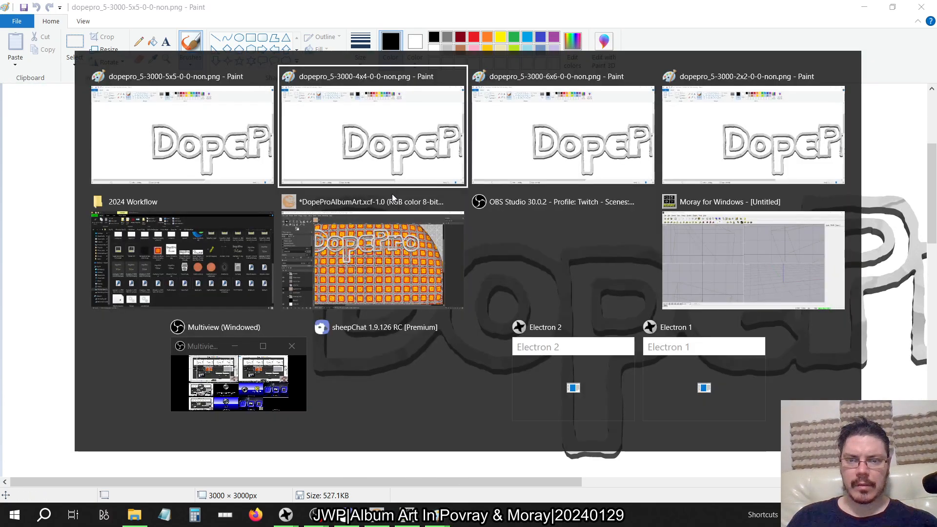
pyautogui.hotkey('alt', 'Tab')
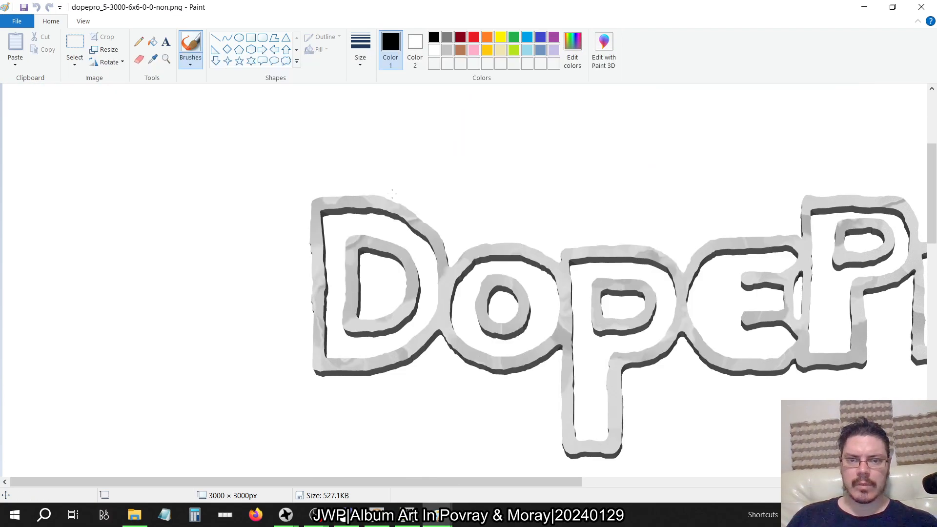
# - Compare the antialiasing of the DopePro lettering between the 2x2, 4x4 and 5x5 renders
pyautogui.hotkey('alt', 'Tab')
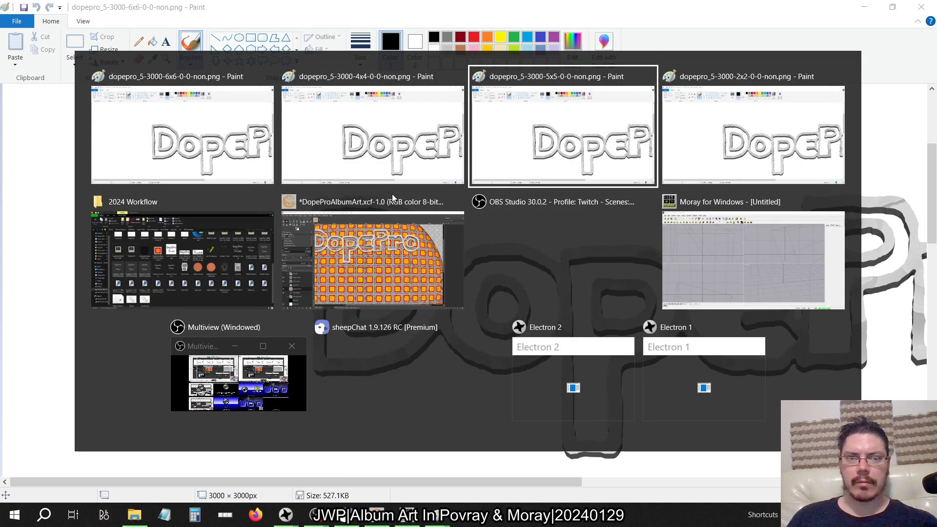
pyautogui.hotkey('alt', 'Tab')
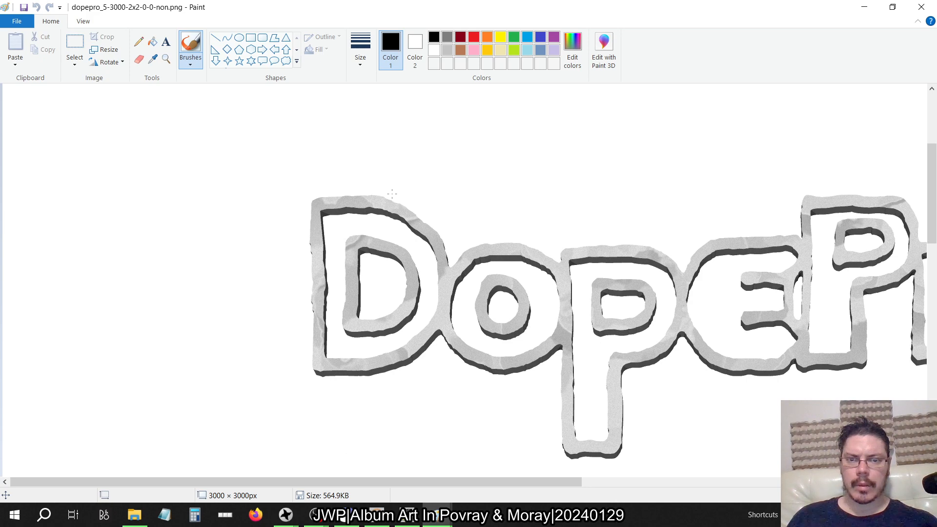
pyautogui.hotkey('alt', 'Tab')
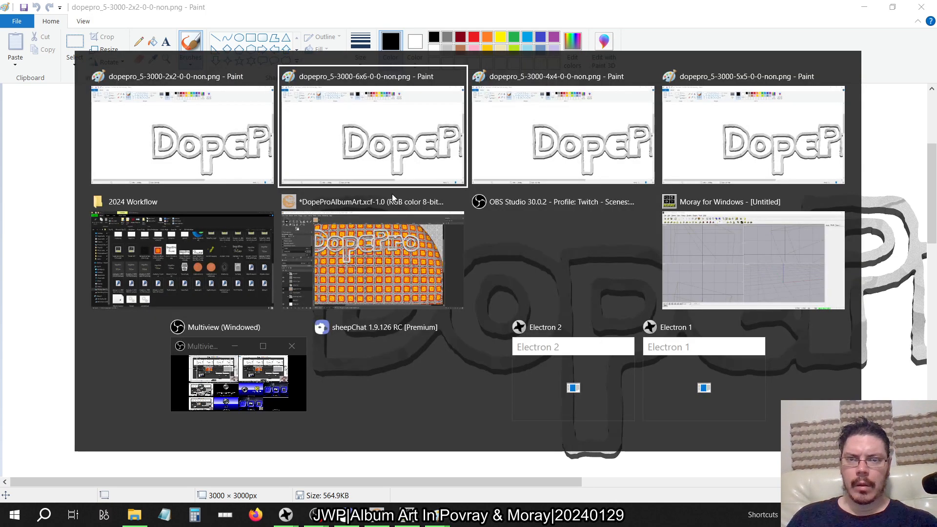
pyautogui.hotkey('alt', 'Tab')
pyautogui.hotkey('alt', 'Tab')
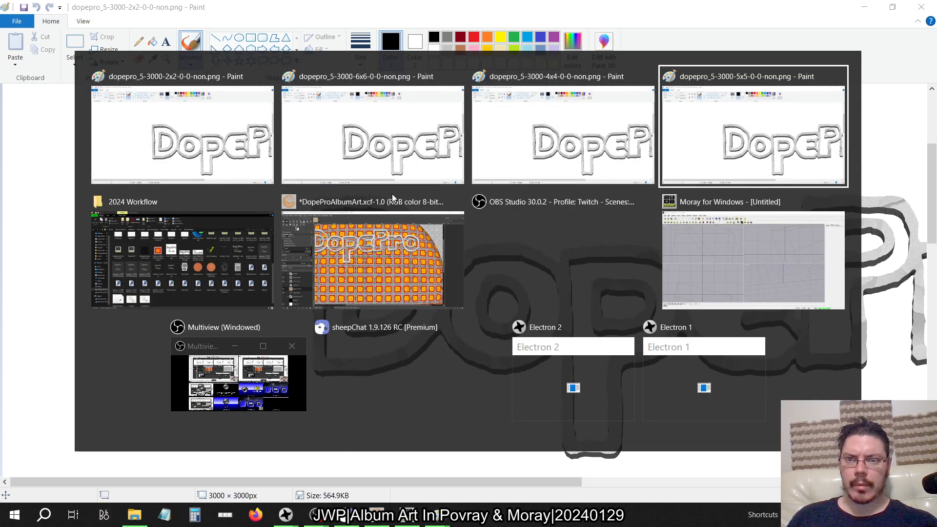
pyautogui.hotkey('alt', 'shift', 'Tab')
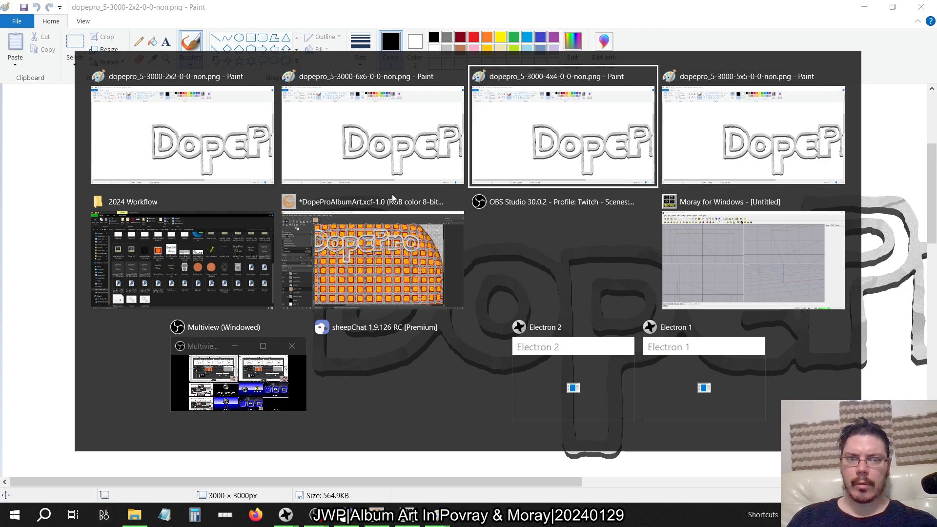
pyautogui.hotkey('alt', 'Tab')
pyautogui.hotkey('alt', 'Tab')
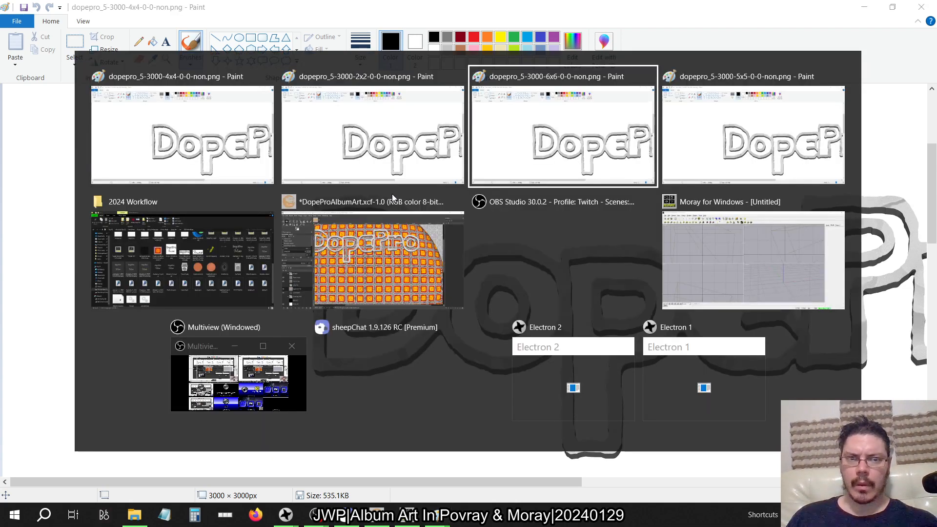
pyautogui.hotkey('alt', 'Tab')
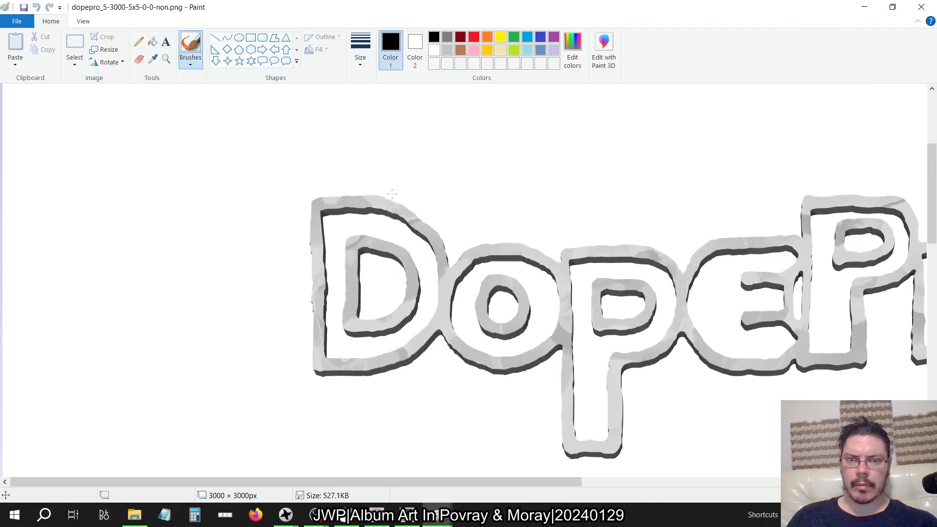
# - Compare the surface grain and edges of the lettering in the 6x6 render against the 2x2 render
pyautogui.hotkey('alt', 'Tab')
pyautogui.hotkey('alt', 'Tab')
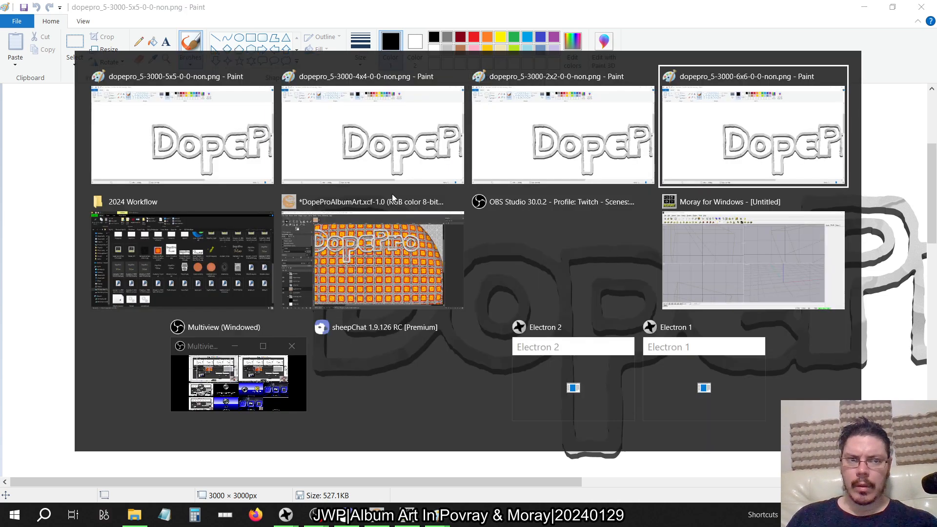
pyautogui.hotkey('alt', 'Tab')
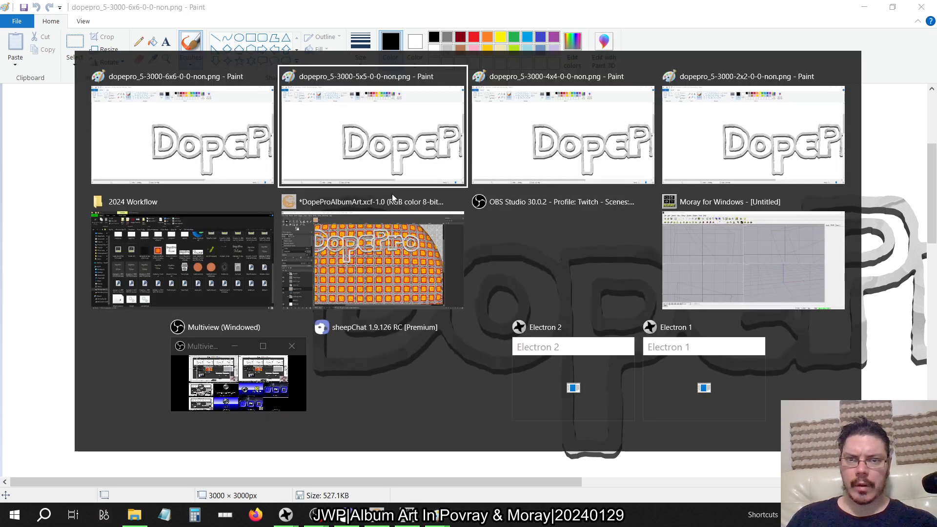
pyautogui.hotkey('alt', 'Tab')
pyautogui.hotkey('alt', 'Tab')
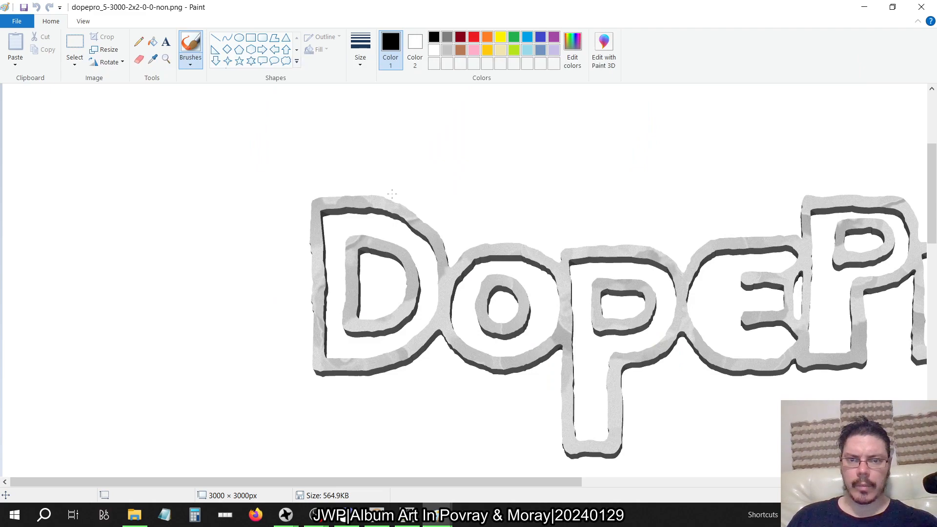
pyautogui.hotkey('alt', 'Tab')
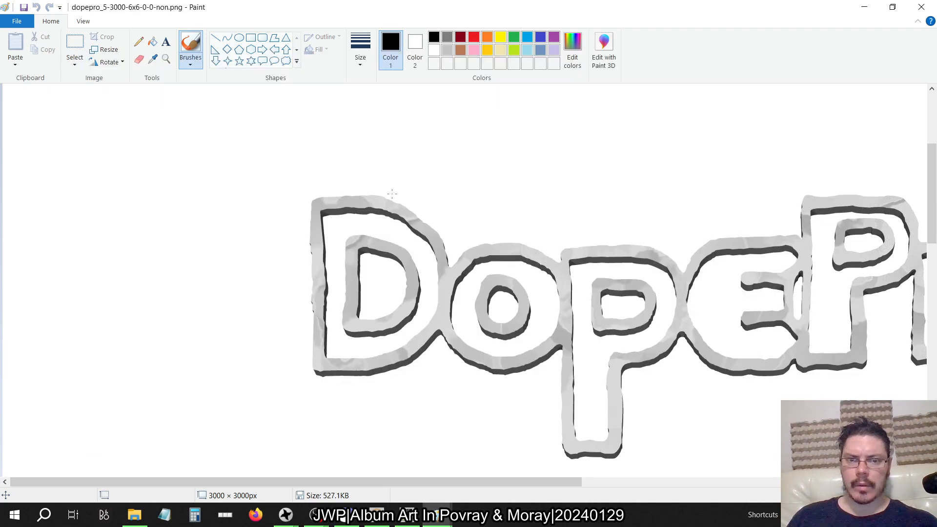
pyautogui.hotkey('alt', 'Tab')
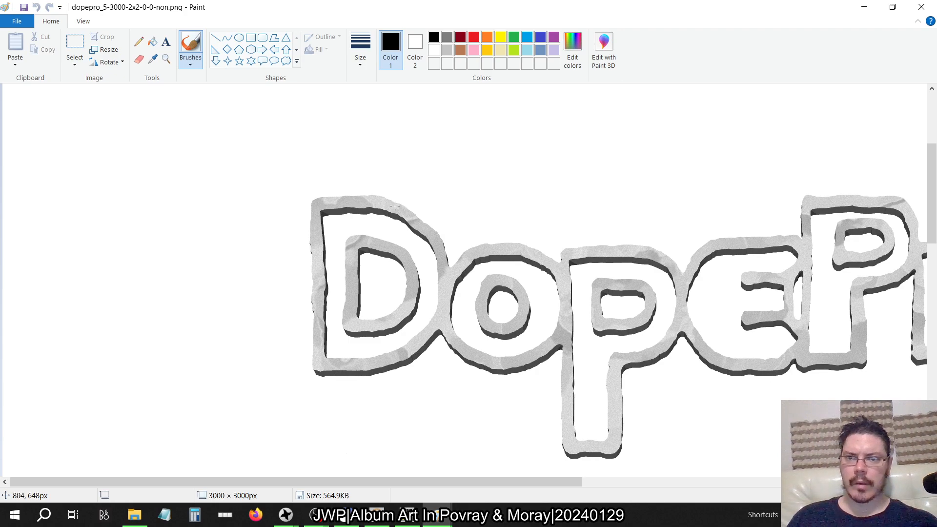
pyautogui.hotkey('alt', 'Tab')
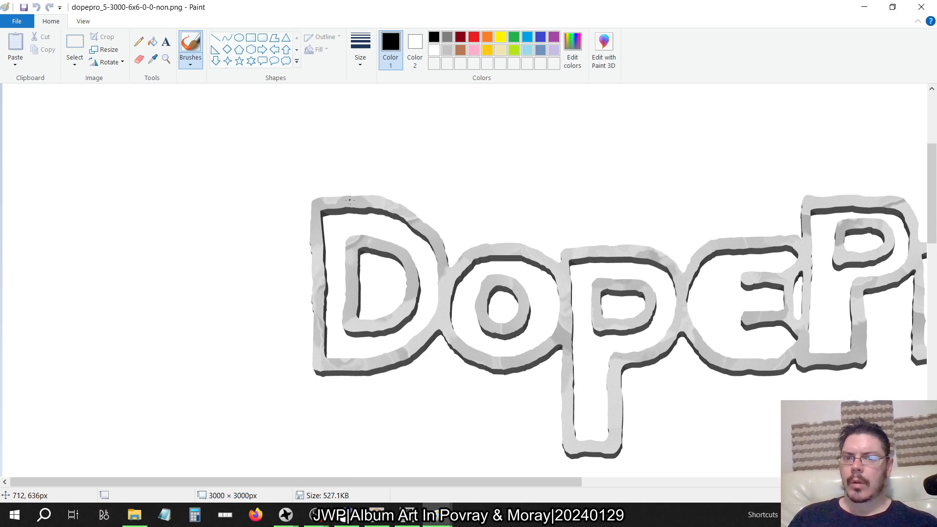
# - Magnify the 6x6 and 2x2 renders and compare the enlarged letter D in both
pyautogui.click(167, 59)
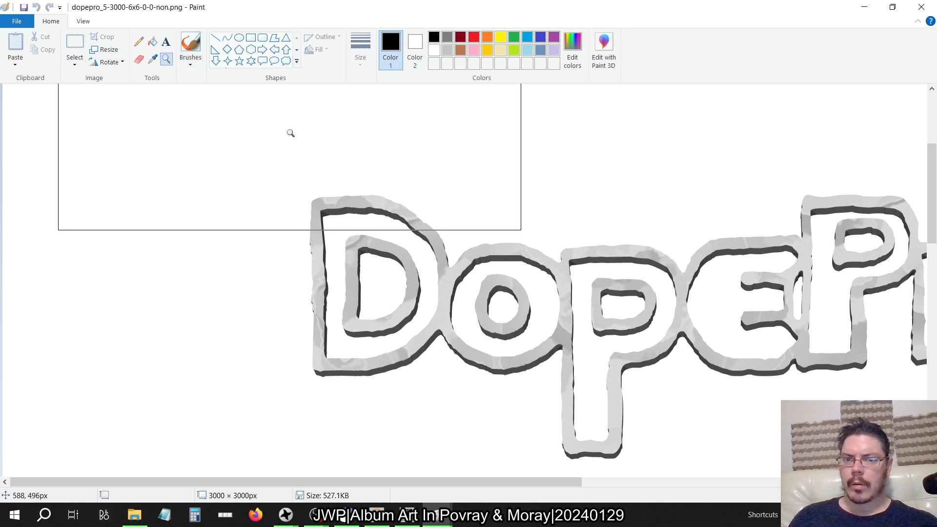
pyautogui.scroll(4, 69, 109)
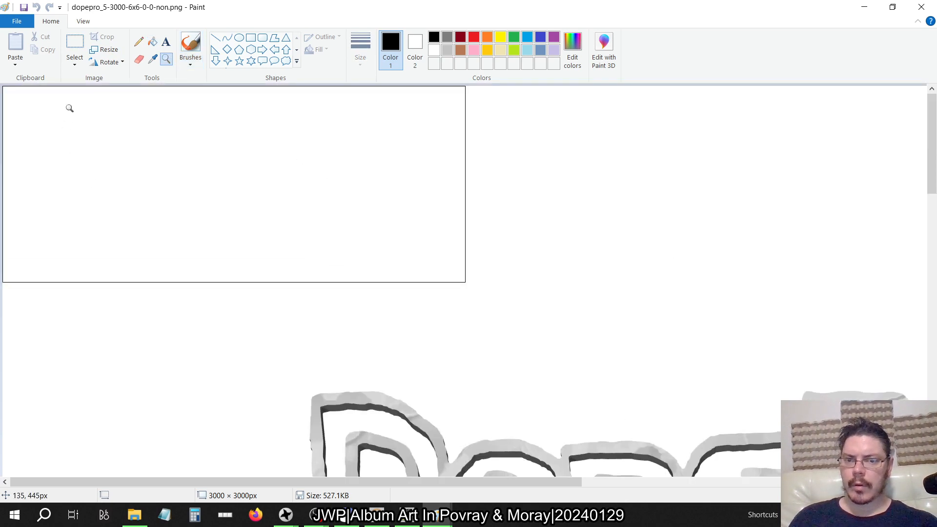
pyautogui.hotkey('alt', 'Tab')
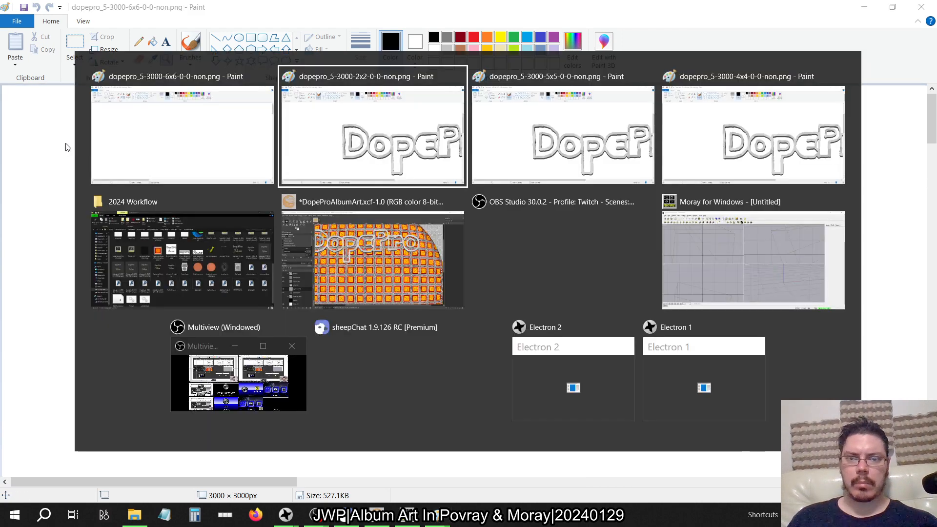
pyautogui.scroll(4, 95, 179)
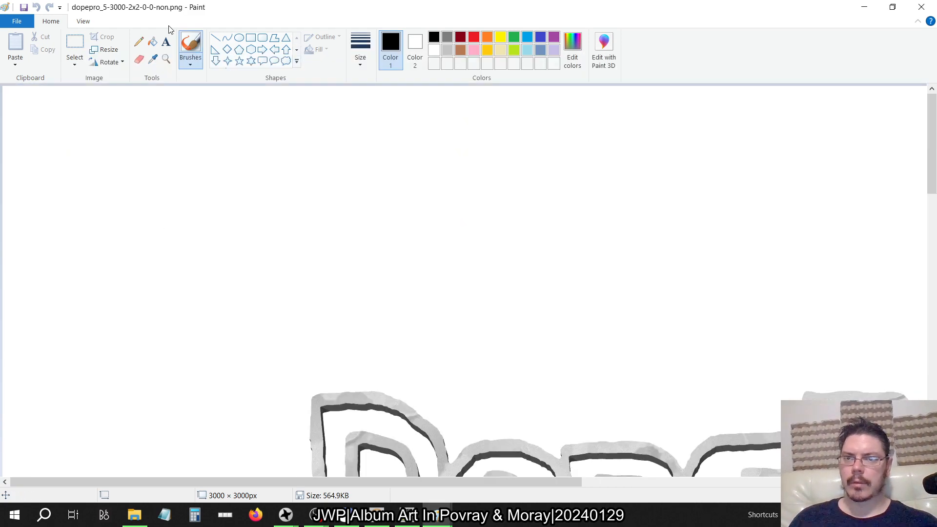
pyautogui.click(164, 59)
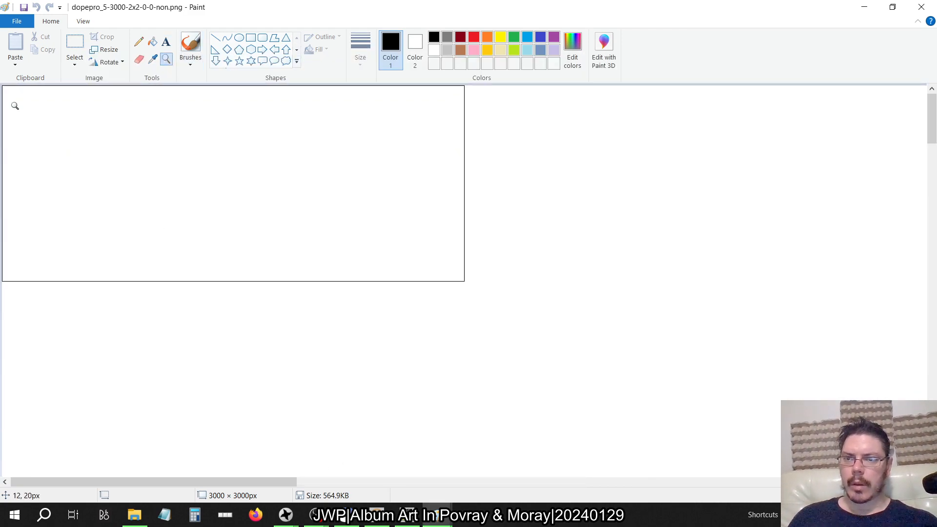
pyautogui.click(15, 105)
pyautogui.scroll(-3, 81, 215)
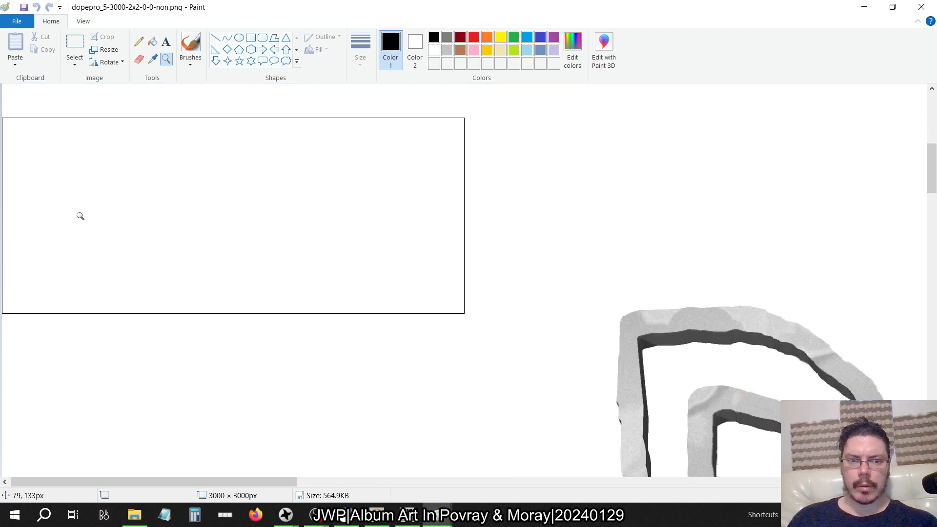
pyautogui.hotkey('alt', 'Tab')
pyautogui.scroll(-2, 81, 216)
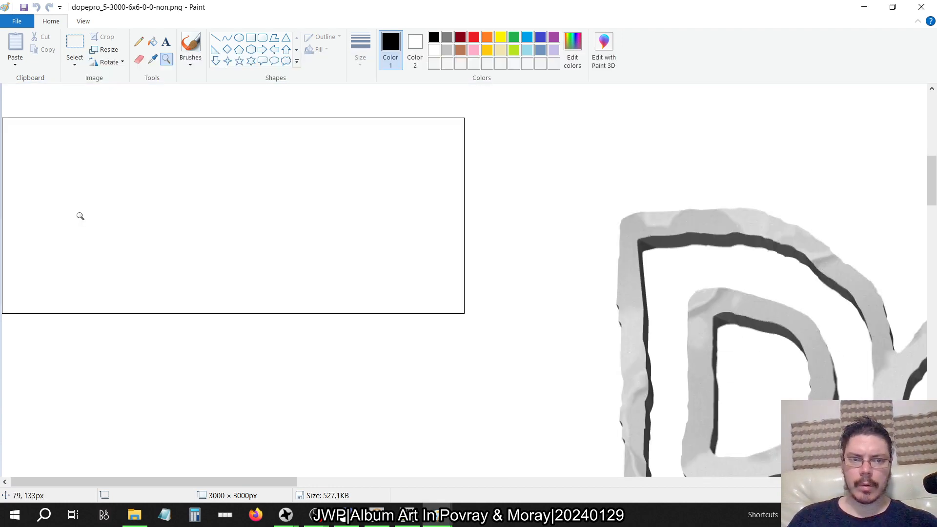
pyautogui.hotkey('alt', 'Tab')
pyautogui.scroll(-2, 80, 216)
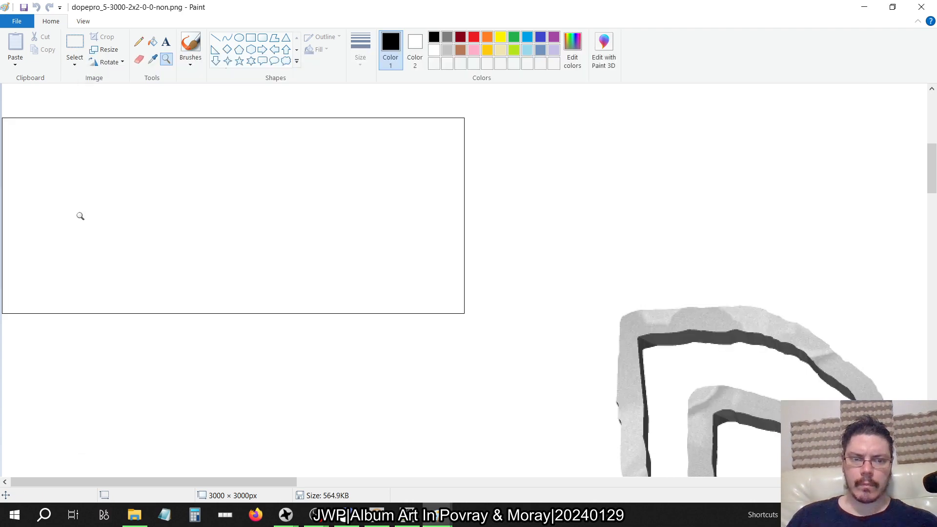
pyautogui.hotkey('alt', 'Tab')
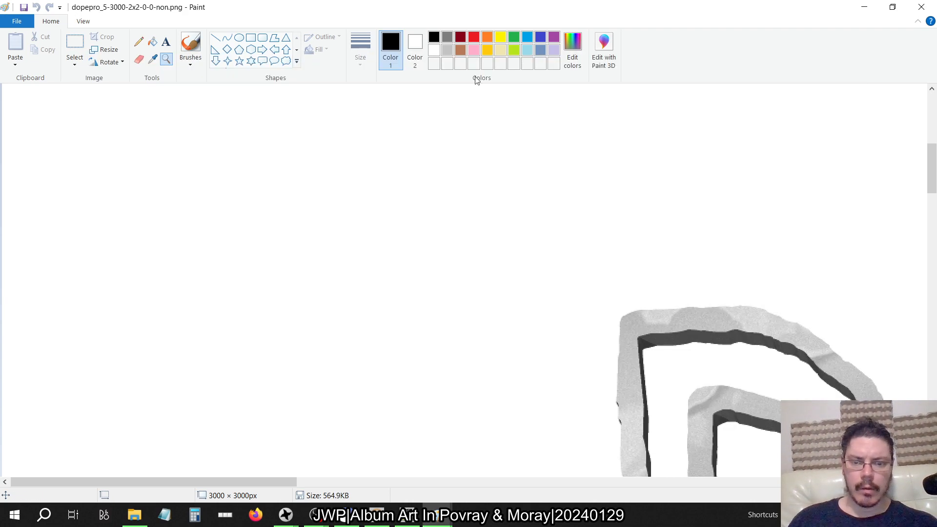
# - Switch to Moray and open the POV-Ray rendering options to examine the antialiasing and output settings
pyautogui.hotkey('alt', 'Tab')
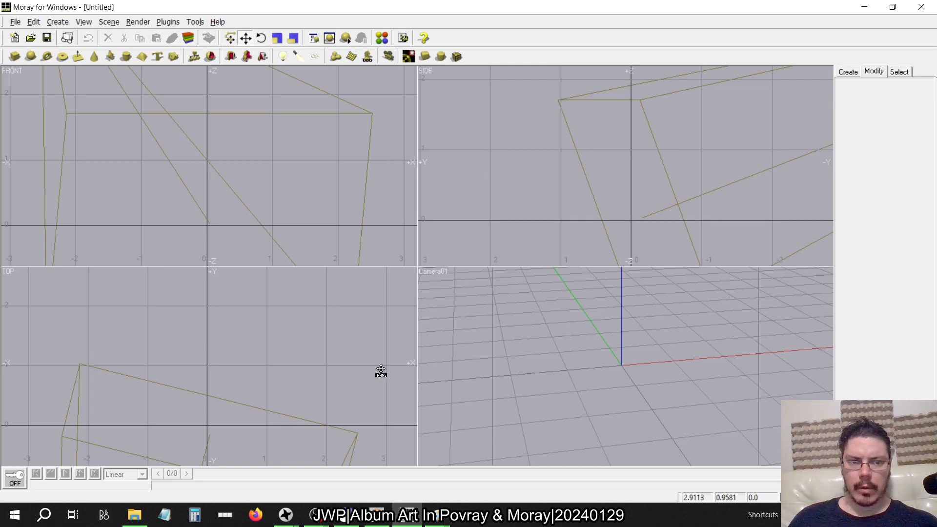
pyautogui.click(138, 22)
pyautogui.click(146, 78)
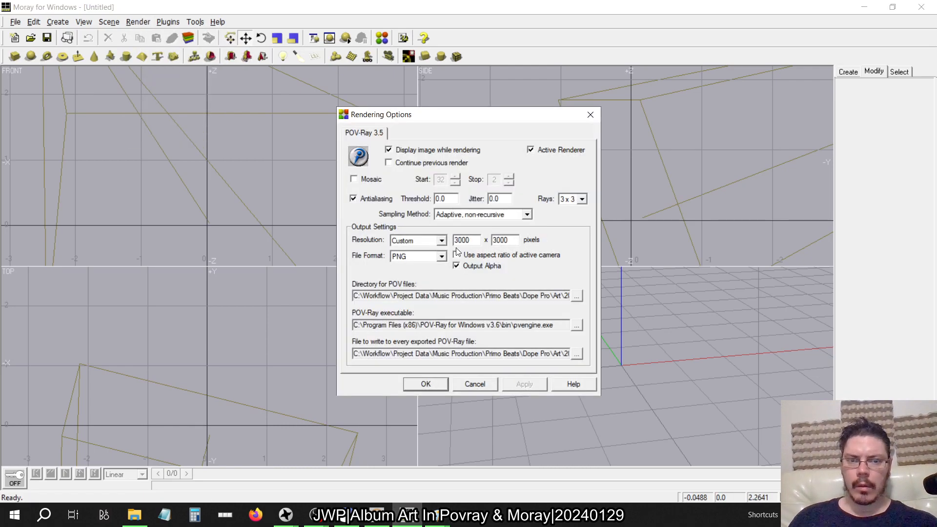
# - Examine the antialiasing ray choices in the rendering options and close the dialog without changing them
pyautogui.click(571, 199)
pyautogui.click(568, 210)
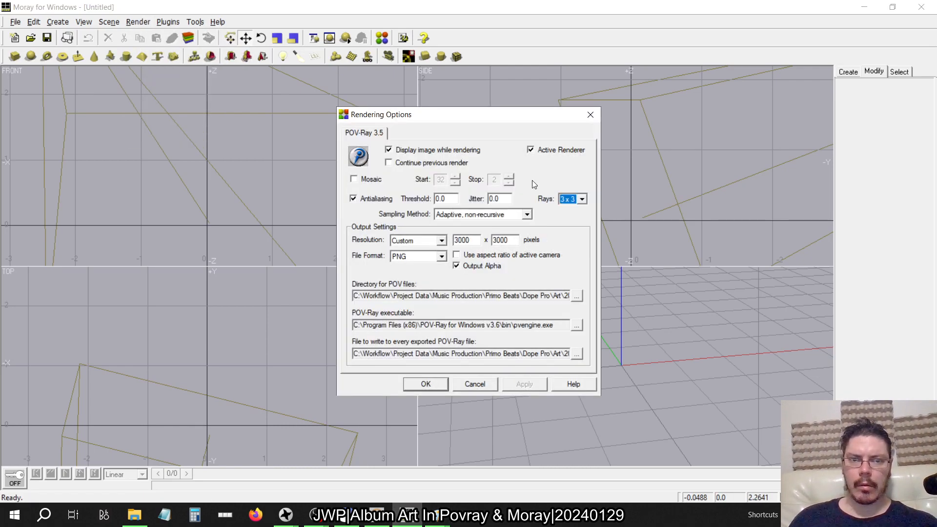
pyautogui.click(590, 114)
# - Switch to Paint and compare the enlarged letter D in the 6x6 render against the 2x2 render again
pyautogui.hotkey('alt', 'Tab')
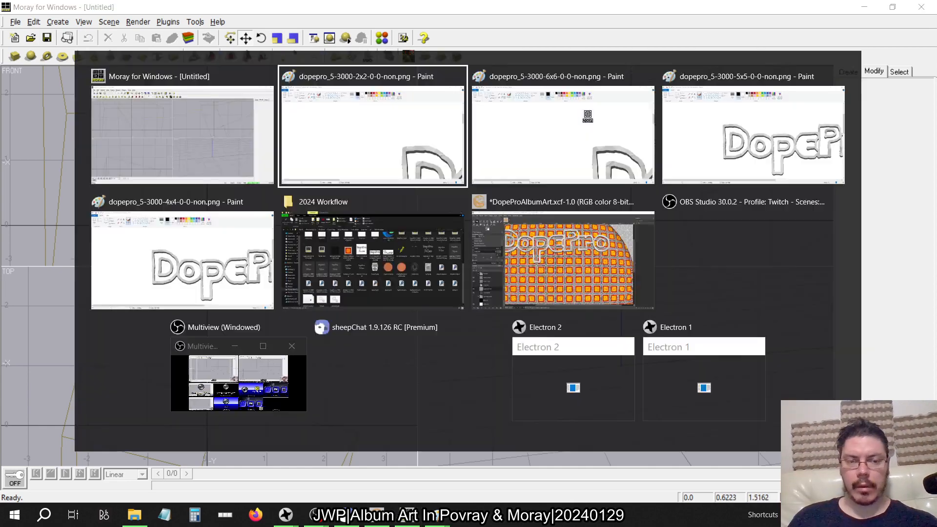
pyautogui.hotkey('alt', 'Tab')
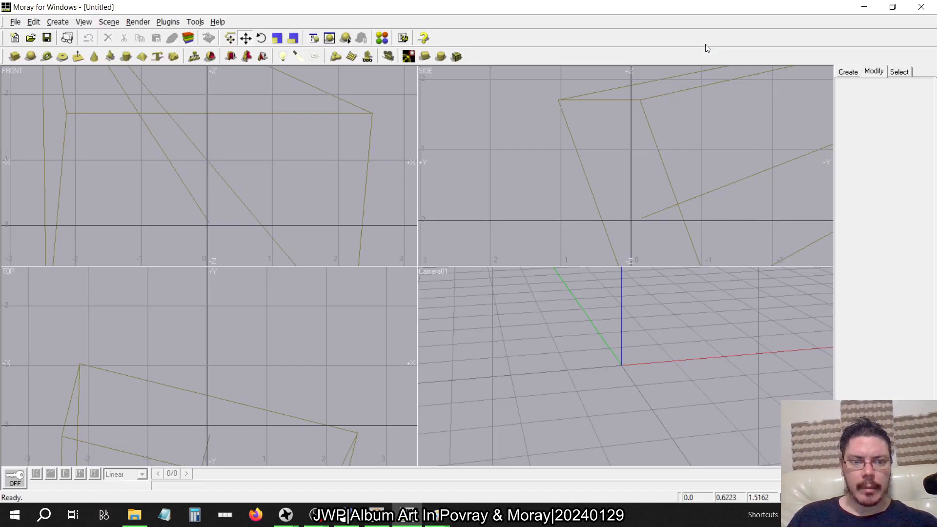
pyautogui.hotkey('alt', 'Tab')
pyautogui.hotkey('alt', 'Tab')
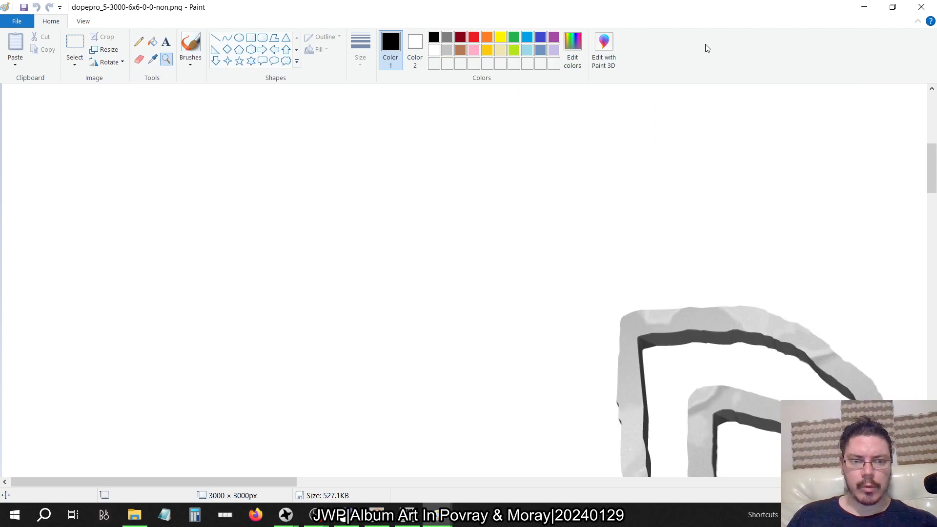
pyautogui.hotkey('alt', 'Tab')
pyautogui.hotkey('alt', 'Tab')
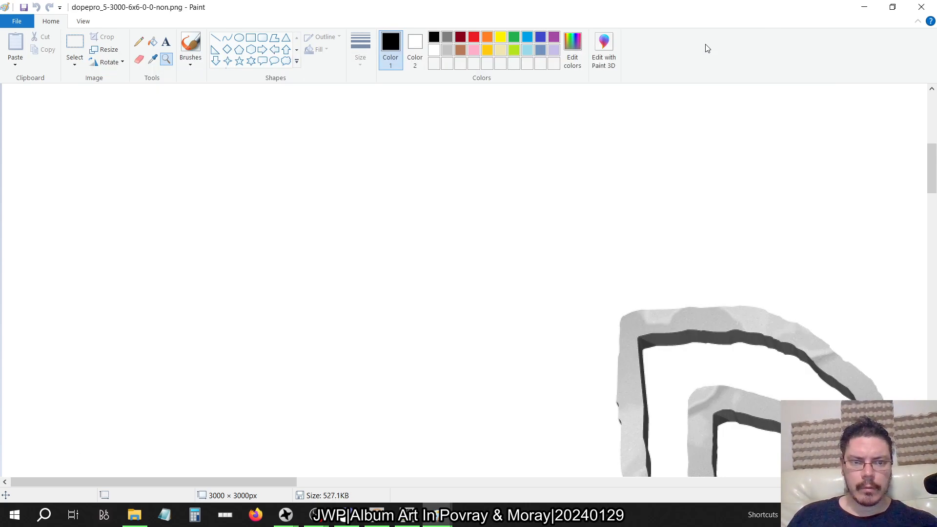
pyautogui.hotkey('alt', 'Tab')
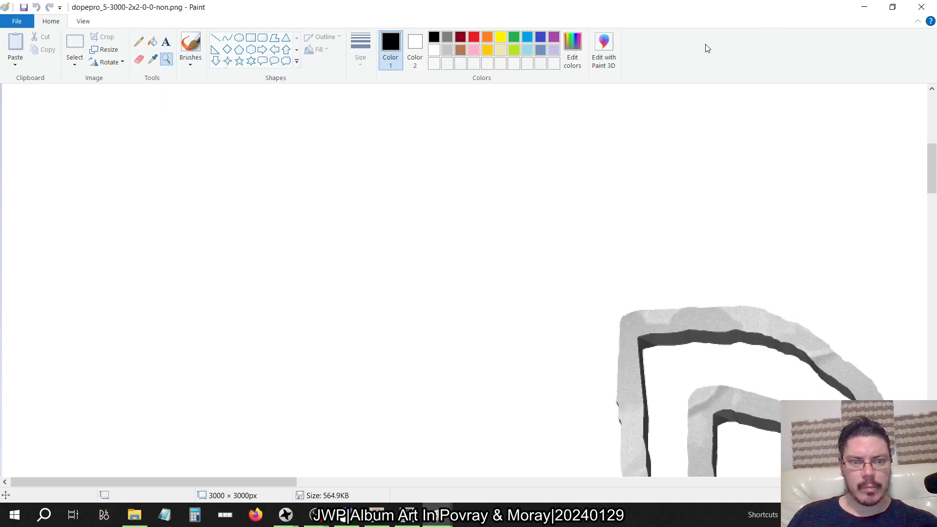
pyautogui.hotkey('alt', 'Tab')
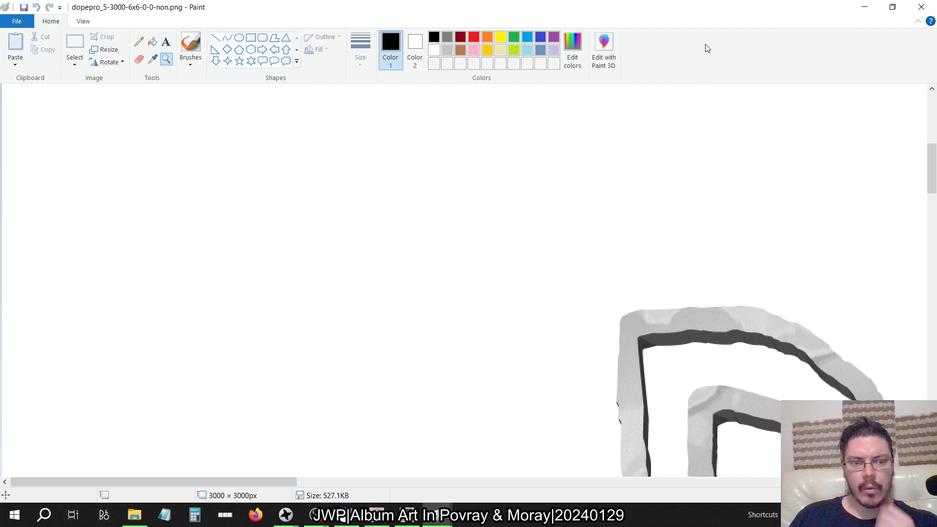
pyautogui.hotkey('alt', 'Tab')
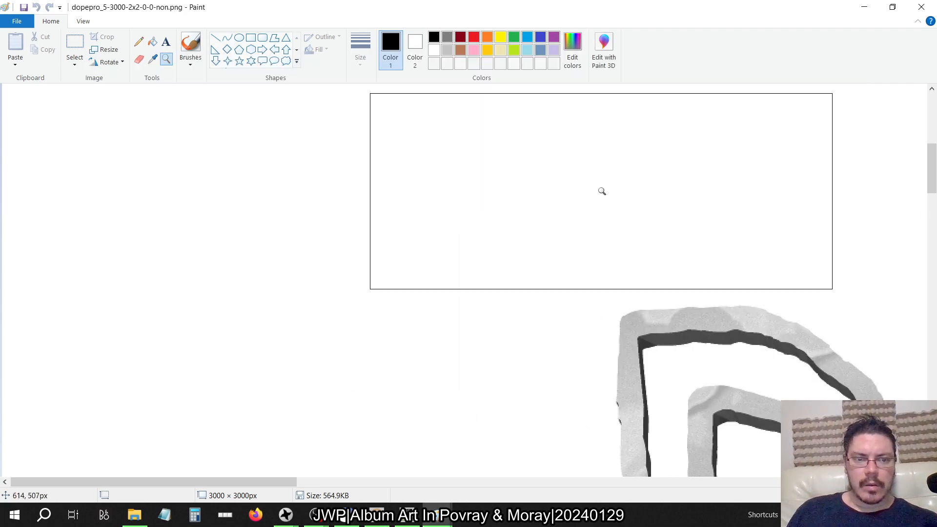
# - Close the 2x2, 6x6, 5x5 and 4x4 renders in Paint and switch to the DopeProAlbumArt image in GIMP
pyautogui.click(920, 5)
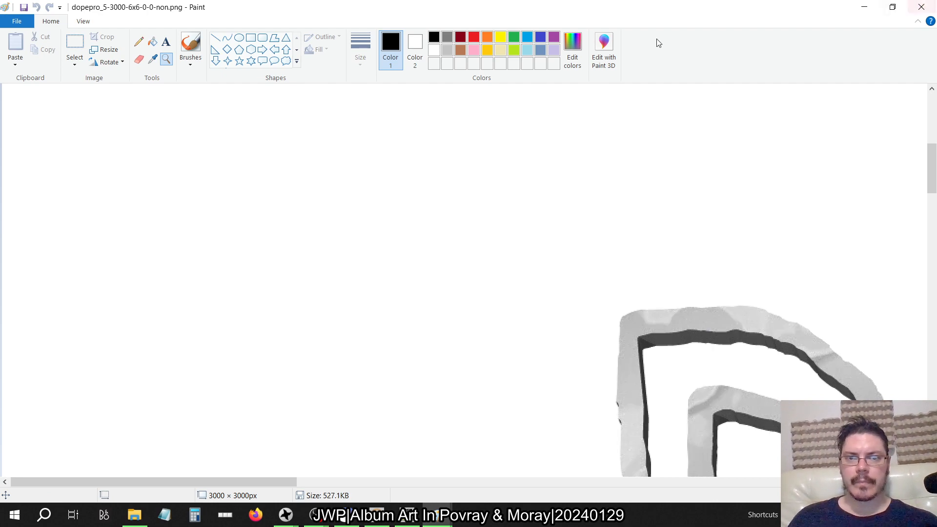
pyautogui.click(934, 4)
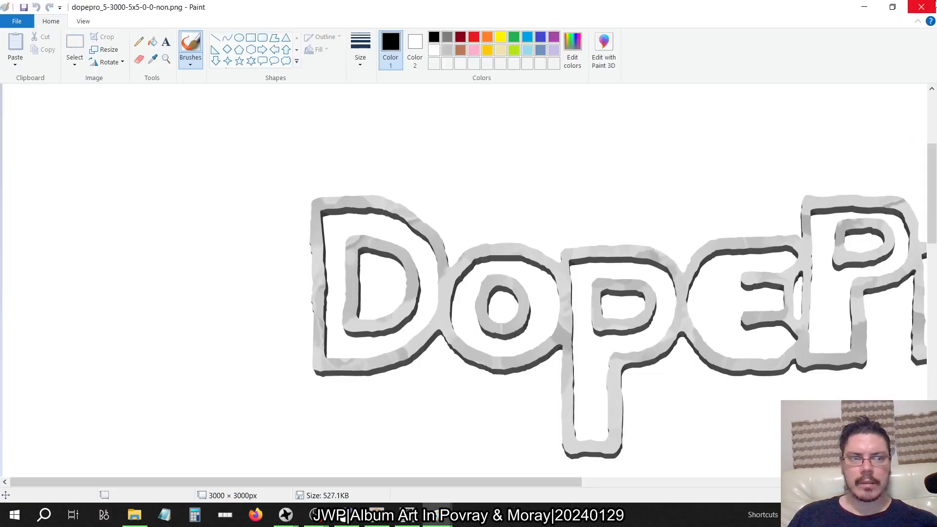
pyautogui.hotkey('alt', 'Tab')
pyautogui.hotkey('alt', 'Tab')
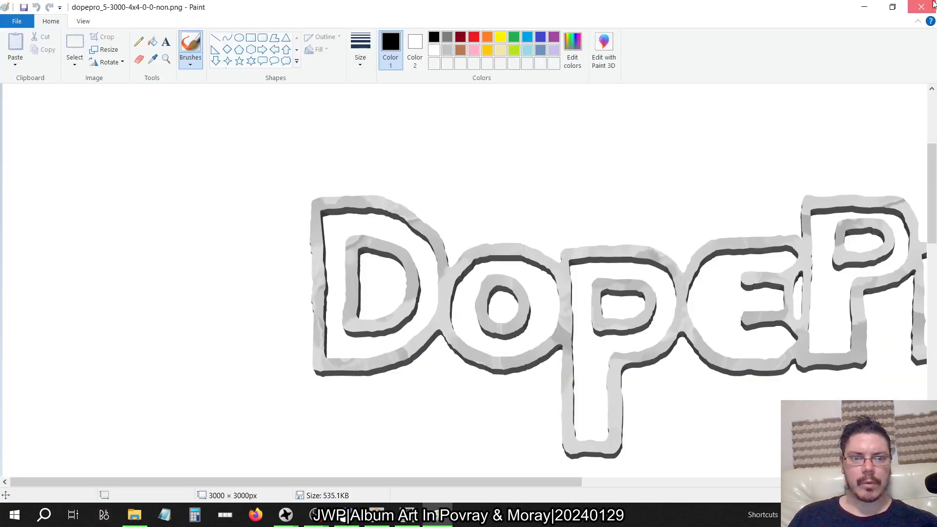
pyautogui.hotkey('alt', 'Tab')
pyautogui.hotkey('alt', 'Tab')
pyautogui.hotkey('alt', 'Tab')
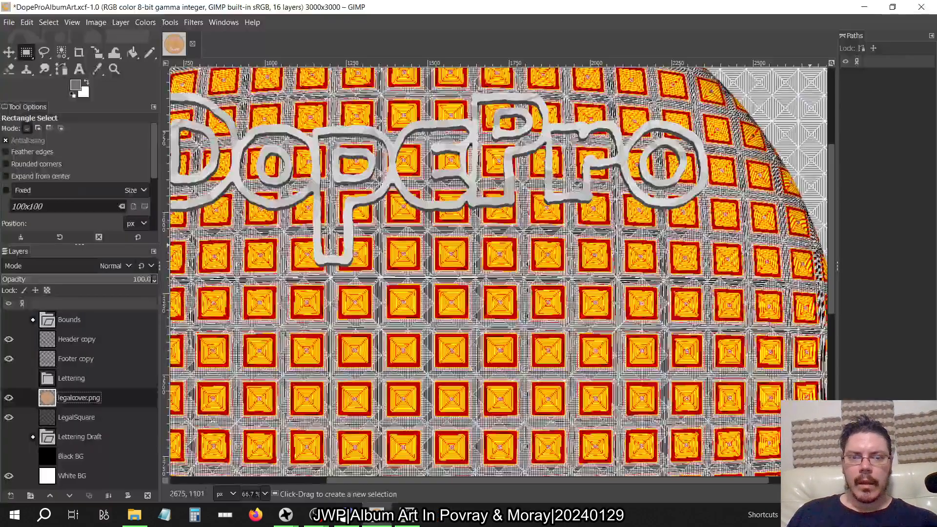
# - Switch to the 2024 Workflow folder in File Explorer and dock its window to the right half of the screen
pyautogui.hotkey('alt', 'Tab')
pyautogui.hotkey('alt', 'Tab')
pyautogui.hotkey('alt', 'Tab')
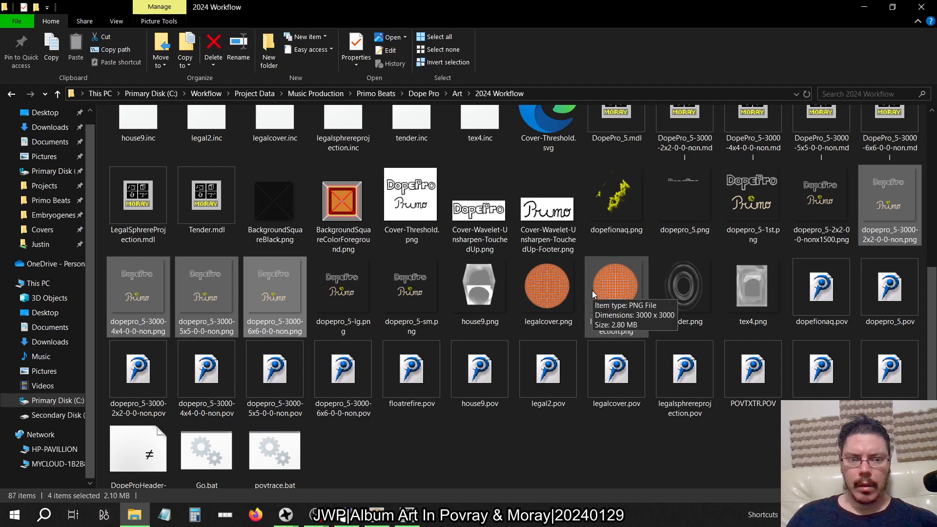
pyautogui.press('super+Right')
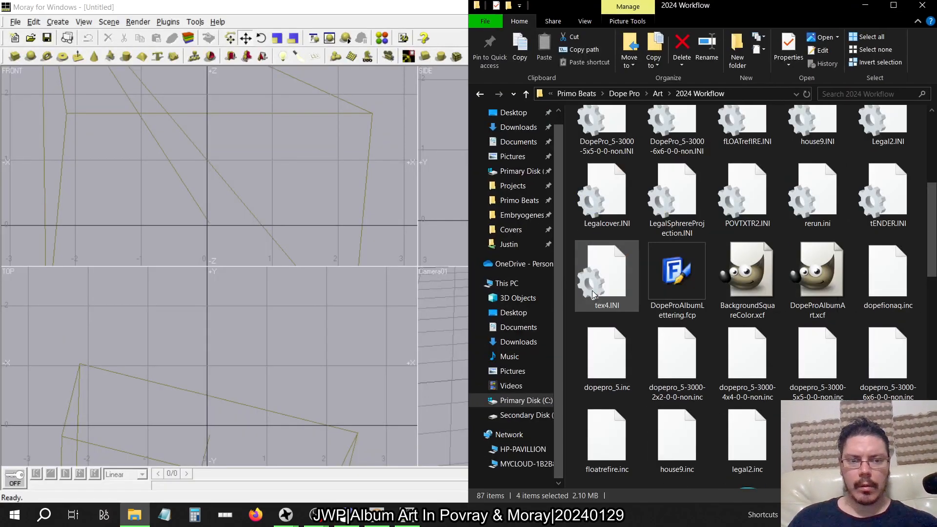
# - Switch back to GIMP, inspect the legalcover.png square pattern up close, and delete the legalcover.png layer
pyautogui.hotkey('alt', 'Tab')
pyautogui.hotkey('alt', 'Tab')
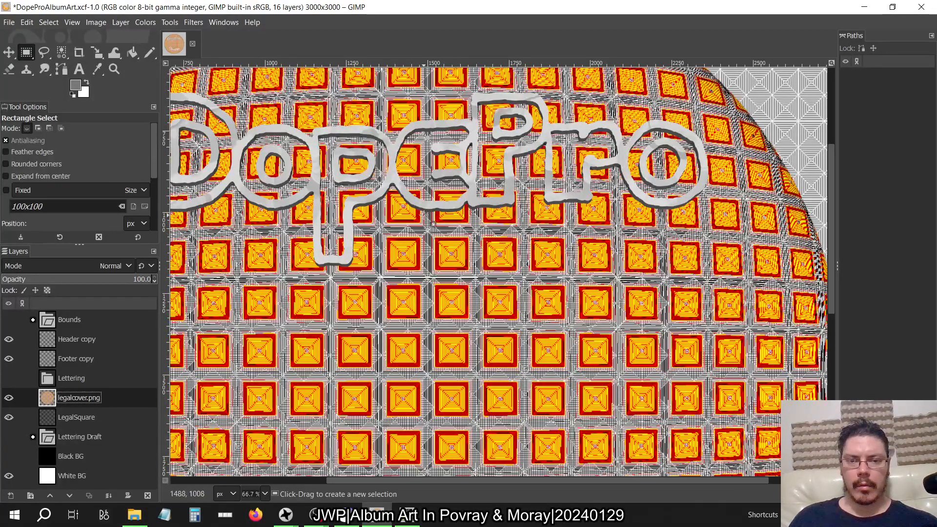
pyautogui.keyDown('ctrl'); pyautogui.scroll(5, 440, 267); pyautogui.keyUp('ctrl')
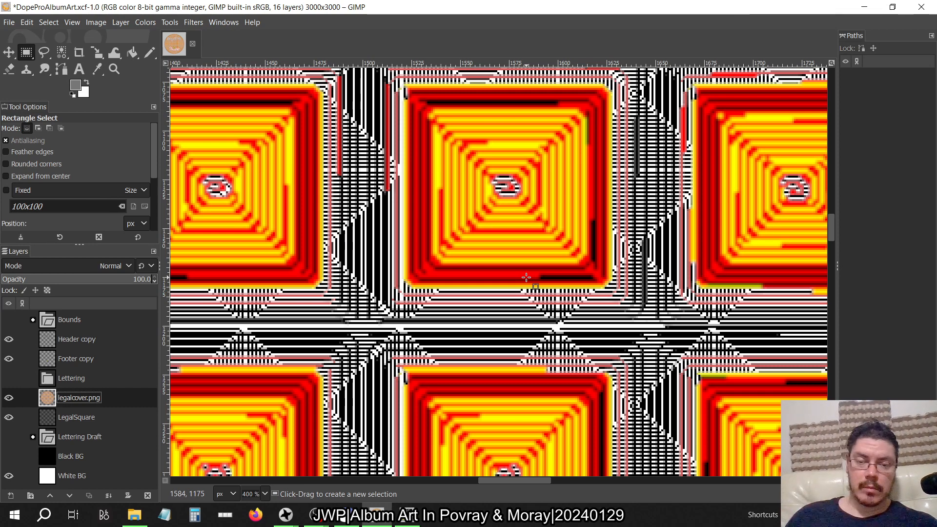
pyautogui.hotkey('alt', 'Tab')
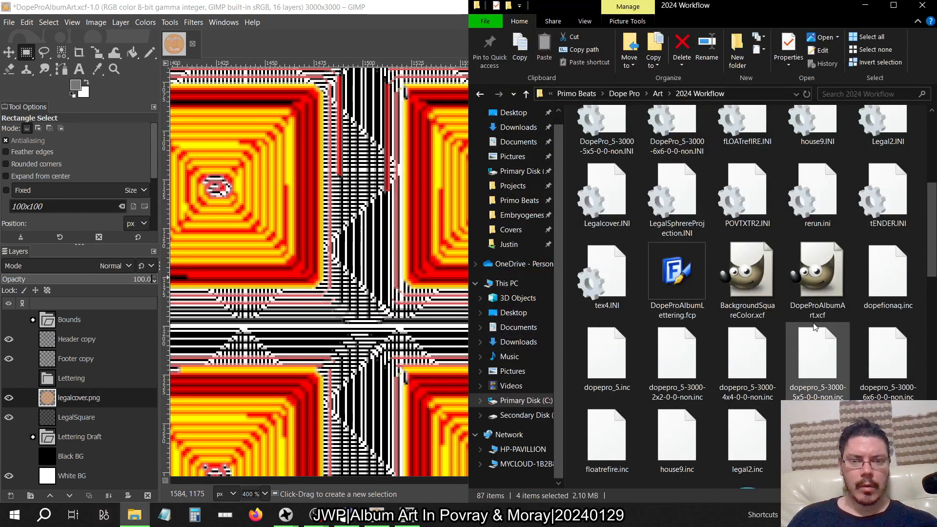
pyautogui.doubleClick(420, 5)
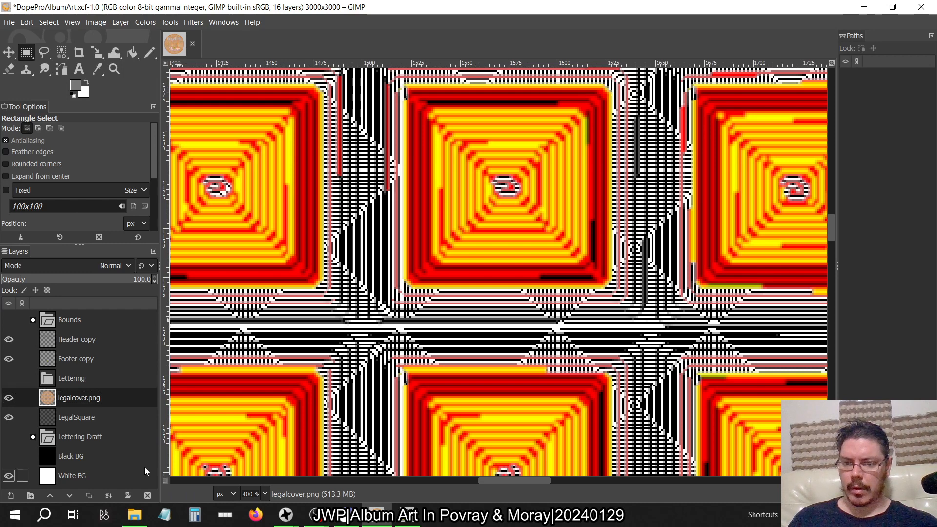
pyautogui.click(148, 494)
# - Examine the LegalSquare background pattern and lettering at whole-image size and at 100%
pyautogui.hotkey('alt', 'Tab')
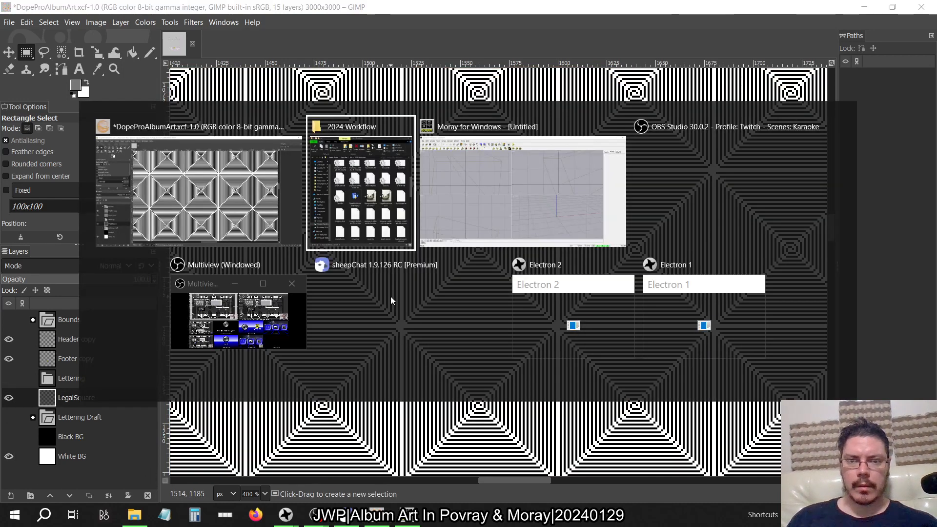
pyautogui.press('Escape')
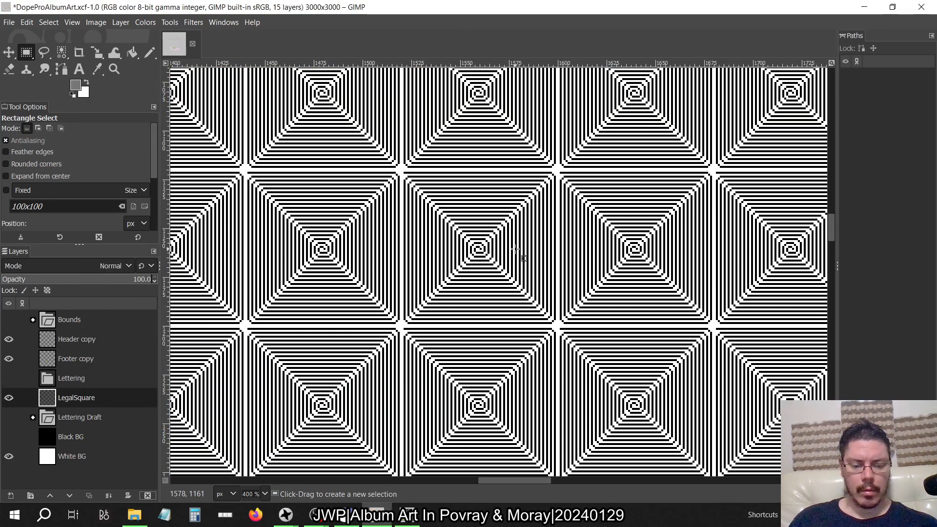
pyautogui.hotkey('ctrl', 'shift', 'j')
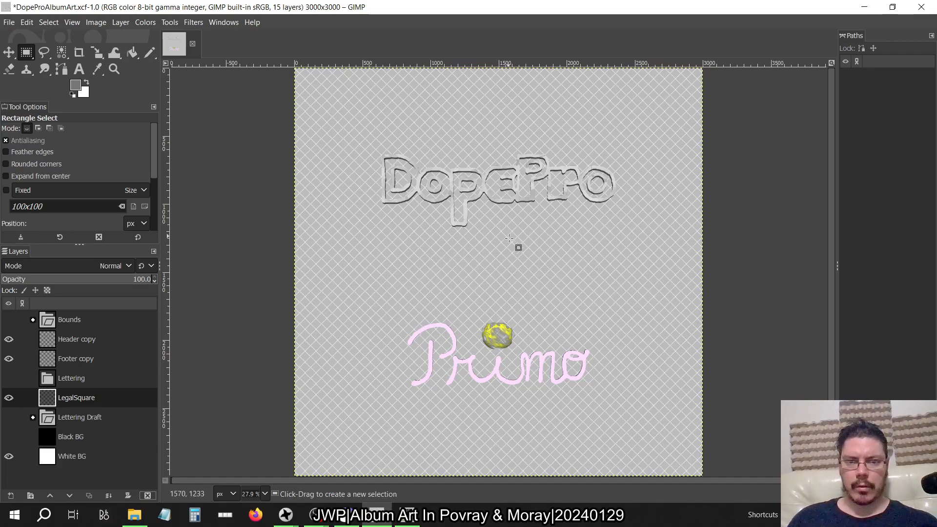
pyautogui.press('1')
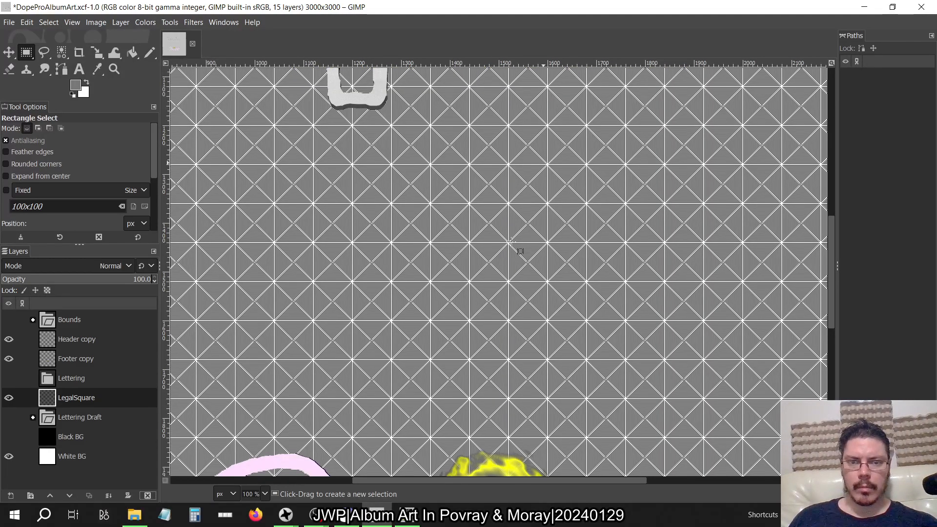
pyautogui.hotkey('ctrl', 'shift', 'j')
# - Add legalsphrereprojection.png from the 2024 Workflow folder to the album art as a layer directly above LegalSquare
pyautogui.hotkey('alt', 'Tab')
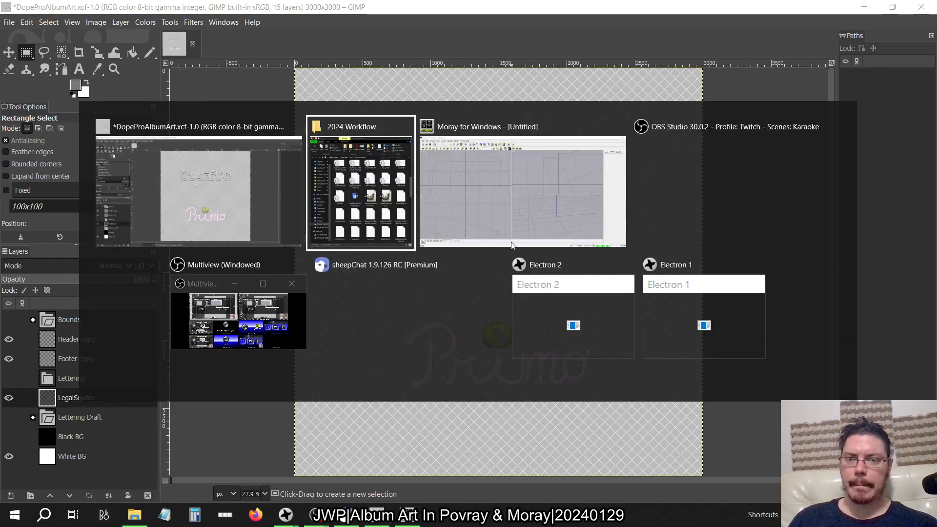
pyautogui.scroll(-10, 737, 198)
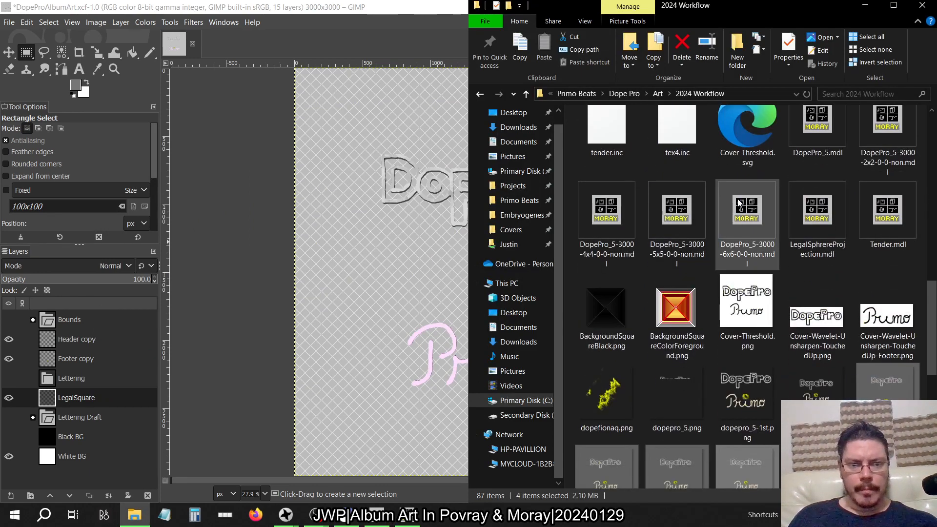
pyautogui.scroll(-5, 739, 202)
pyautogui.click(740, 195)
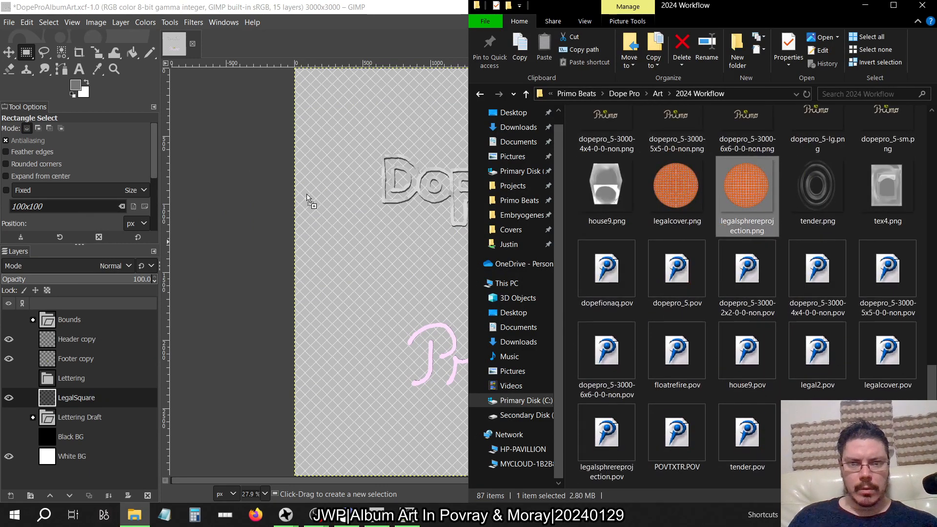
pyautogui.moveTo(103, 396); pyautogui.dragTo(103, 396)
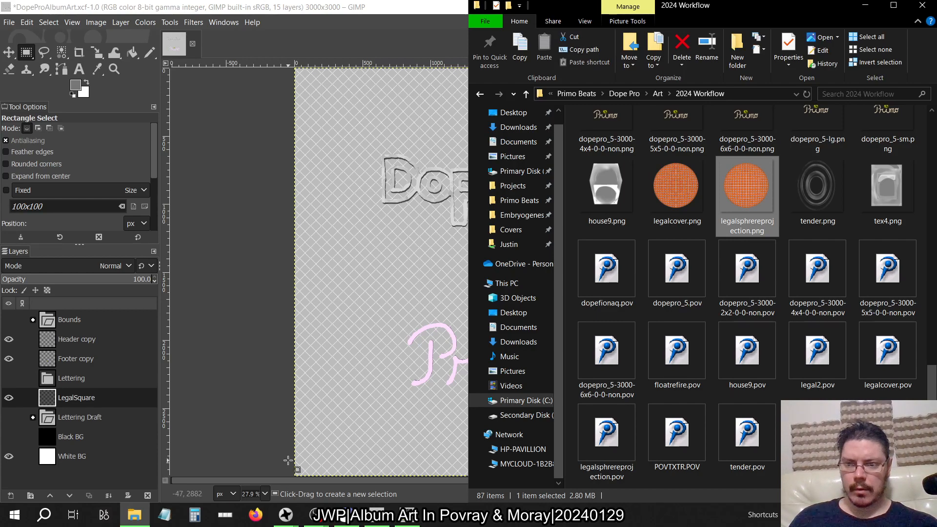
pyautogui.doubleClick(300, 6)
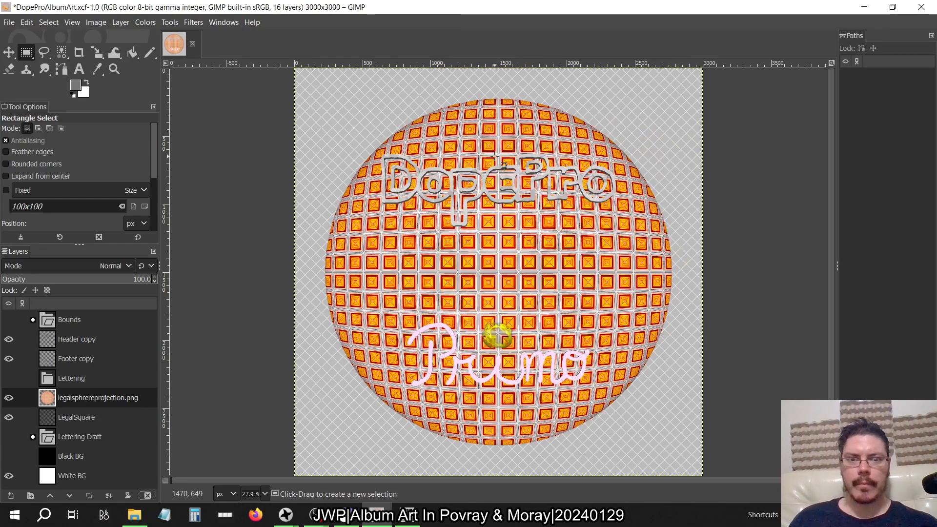
# - Examine the spiral squares of the legalsphrereprojection.png layer at several magnifications from 100% to 550%
pyautogui.press('1')
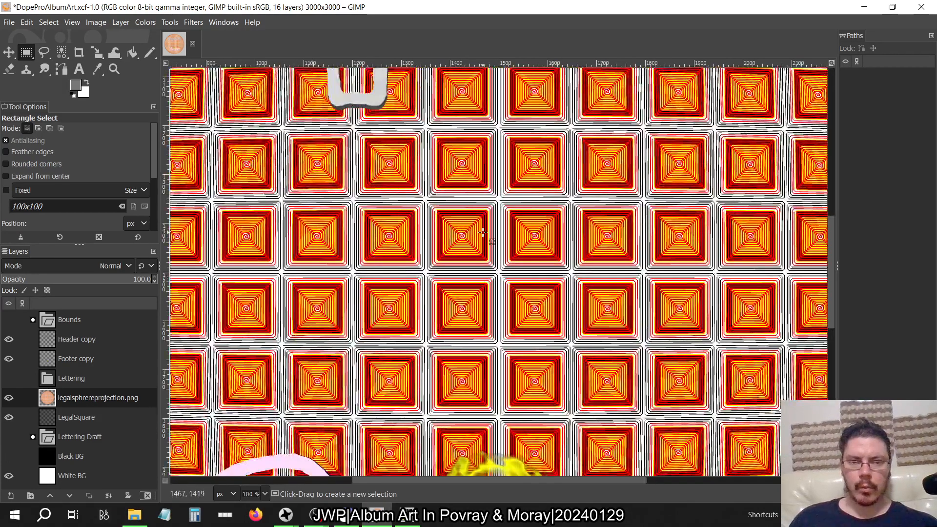
pyautogui.press('2')
pyautogui.press('3')
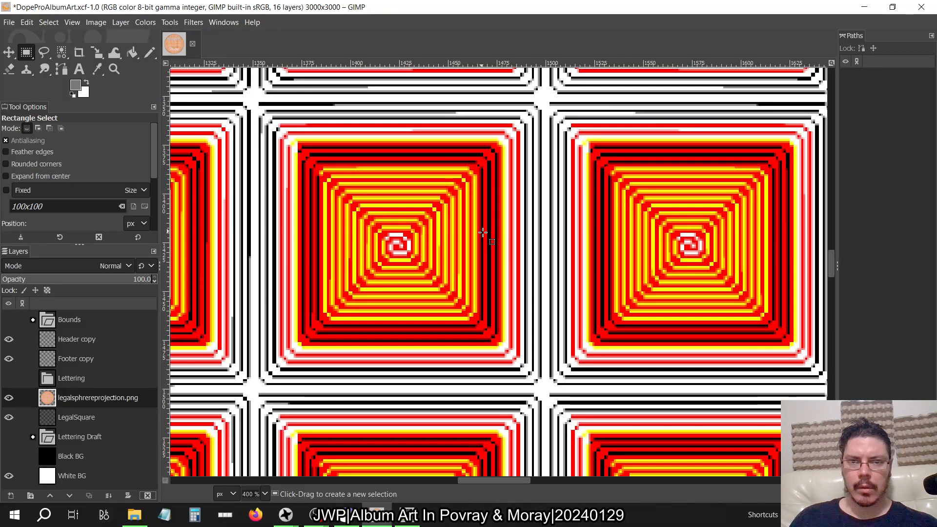
pyautogui.keyDown('ctrl'); pyautogui.scroll(-6, 484, 232); pyautogui.keyUp('ctrl')
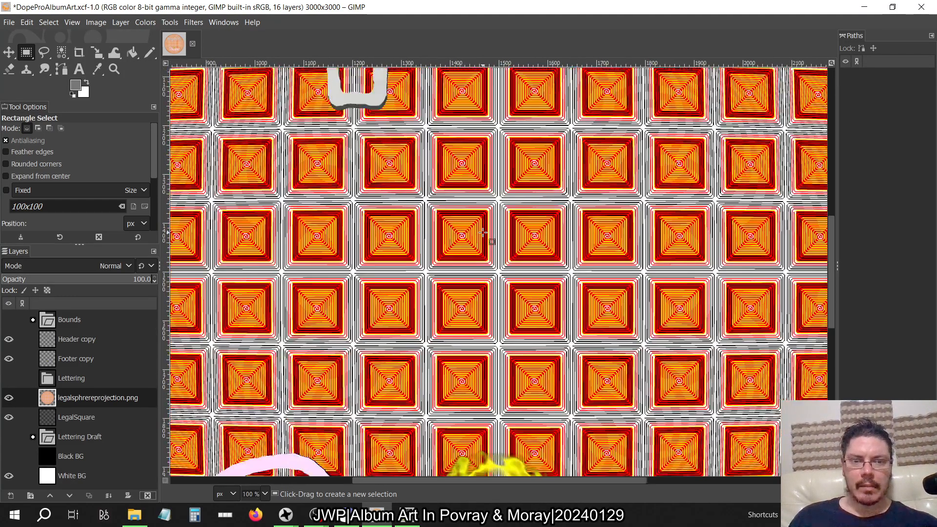
pyautogui.keyDown('ctrl'); pyautogui.scroll(-1, 482, 232); pyautogui.keyUp('ctrl')
pyautogui.keyDown('ctrl'); pyautogui.scroll(8, 483, 232); pyautogui.keyUp('ctrl')
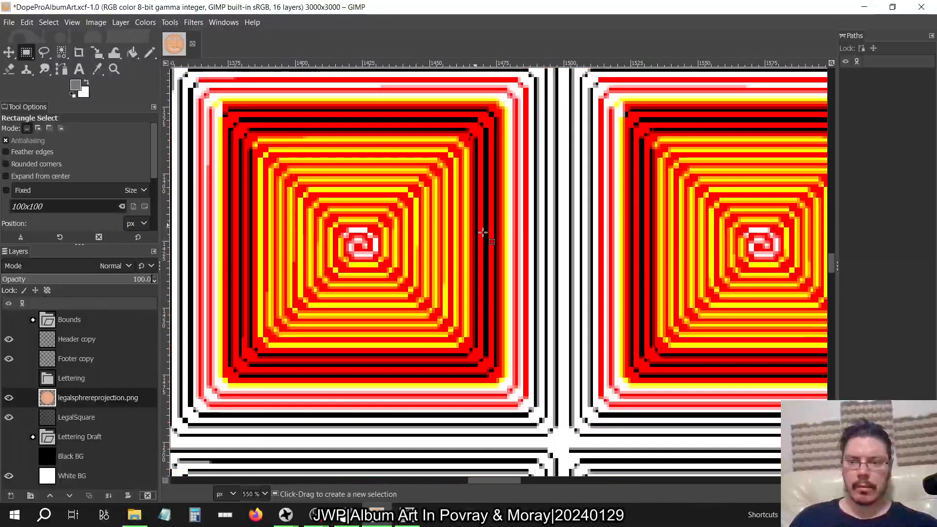
# - Hide the LegalSquare layer and select the white areas of the legalsphrereprojection.png layer by color with a threshold of 15
pyautogui.click(9, 398)
pyautogui.click(9, 399)
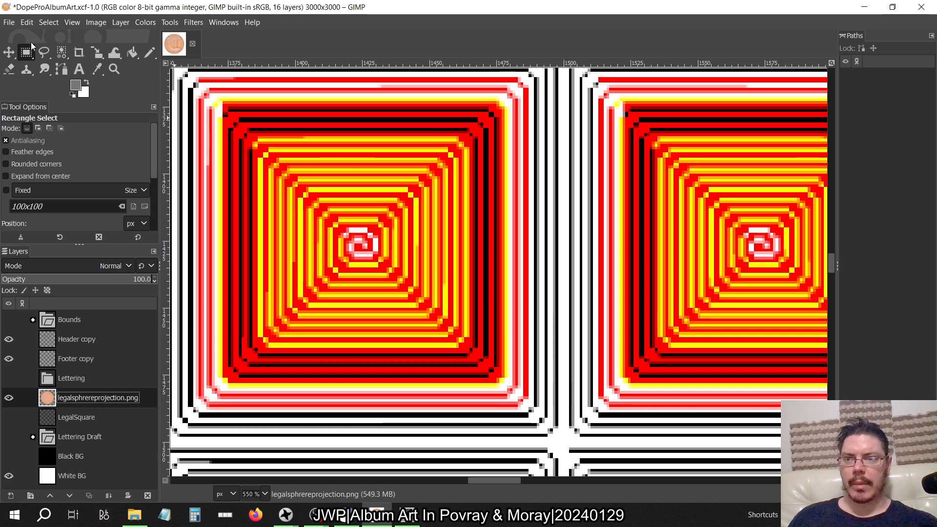
pyautogui.click(131, 52)
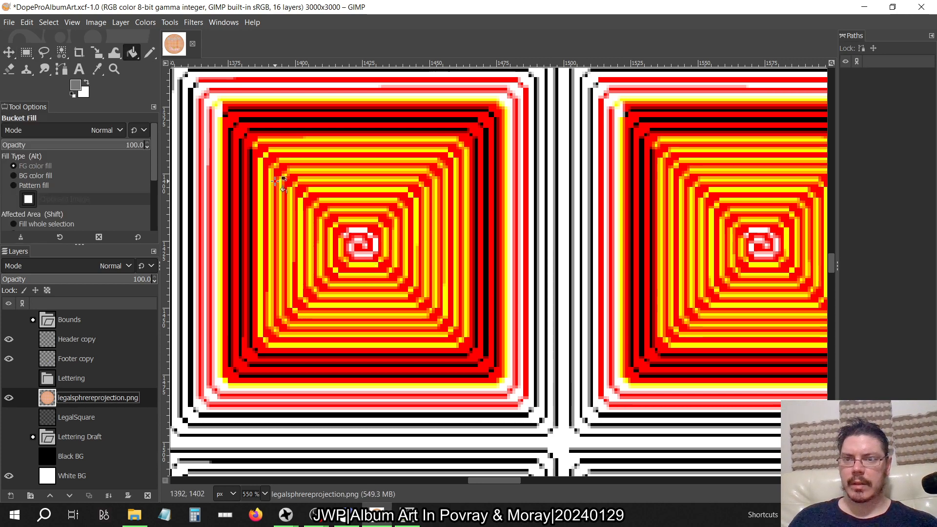
pyautogui.click(62, 52)
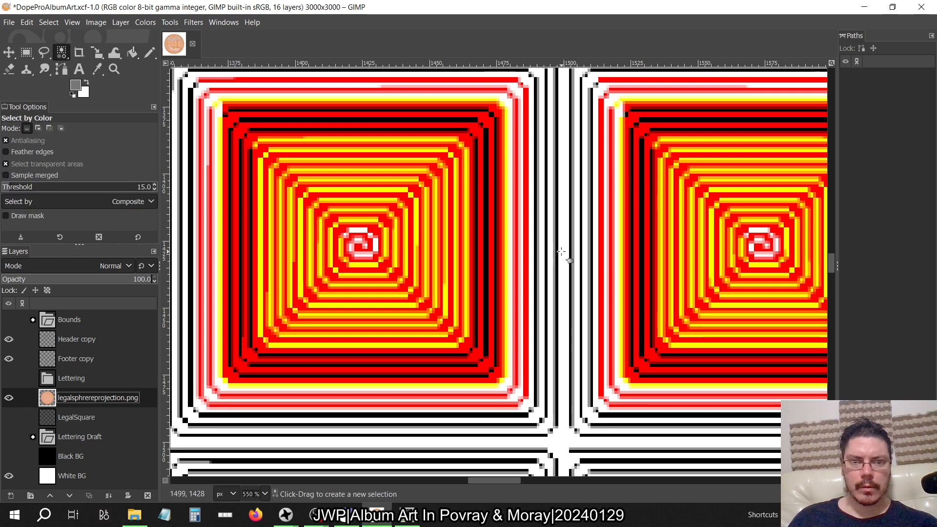
pyautogui.click(601, 376)
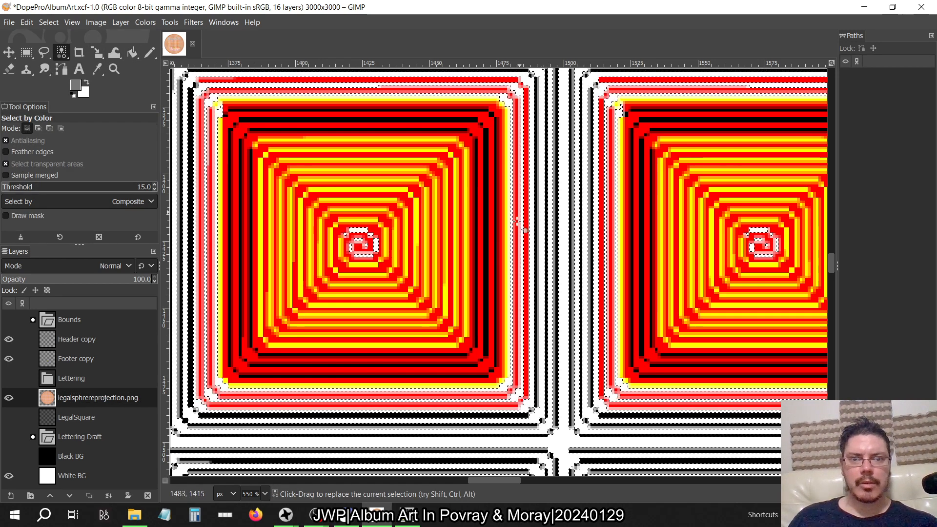
# - Examine the white selection on the legalsphrereprojection.png layer at whole-image size, 100% and 300%
pyautogui.scroll(-3, 537, 147)
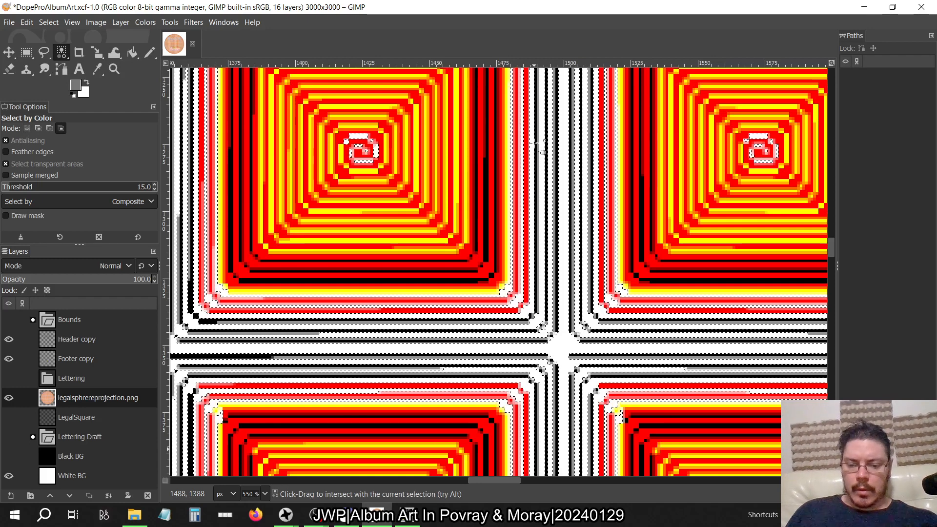
pyautogui.hotkey('ctrl', 'shift', 'j')
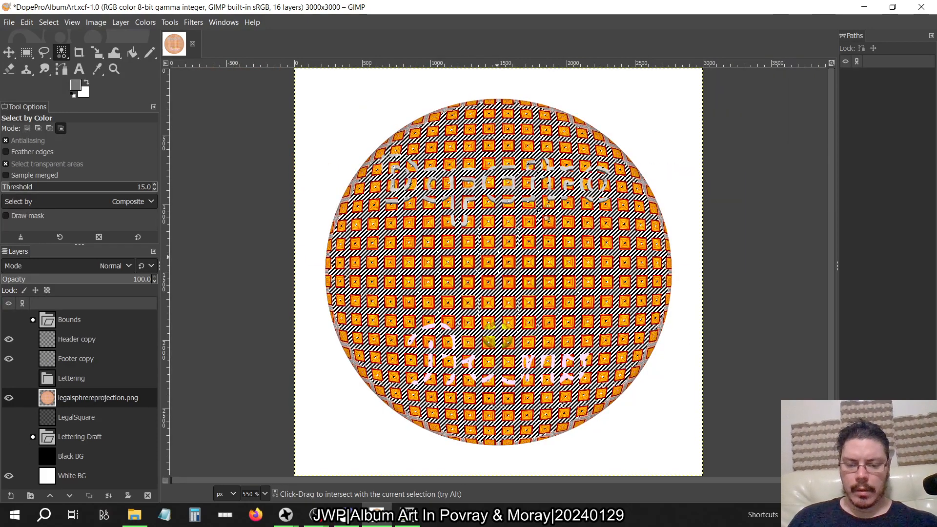
pyautogui.press('1')
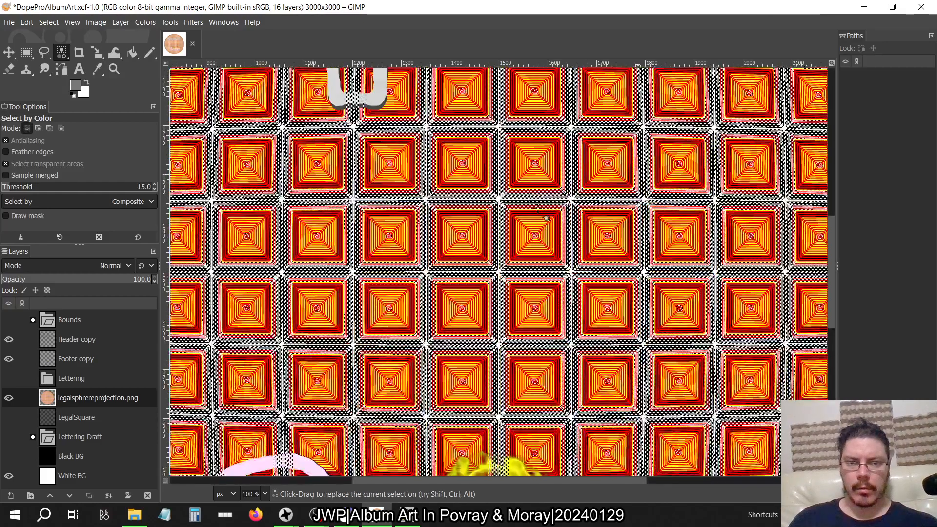
pyautogui.keyDown('ctrl'); pyautogui.scroll(3, 537, 210); pyautogui.keyUp('ctrl')
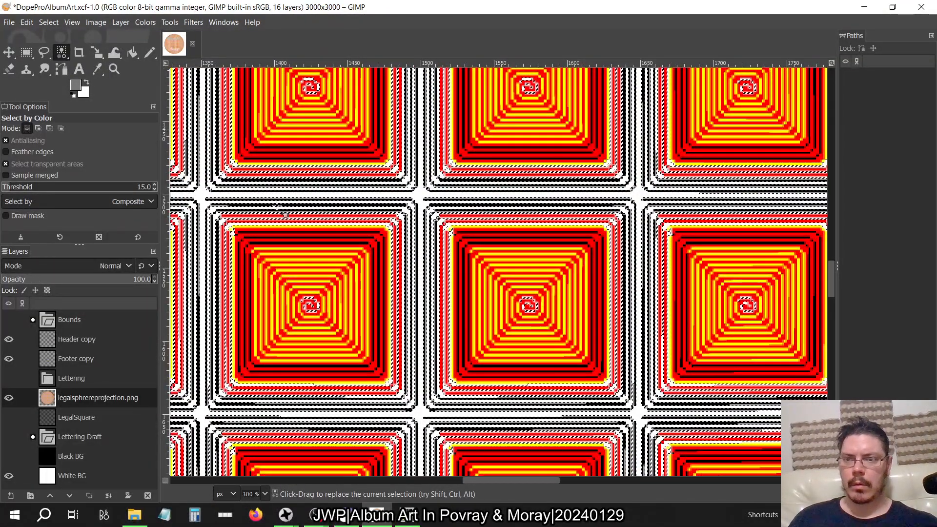
pyautogui.click(120, 22)
pyautogui.moveTo(140, 159)
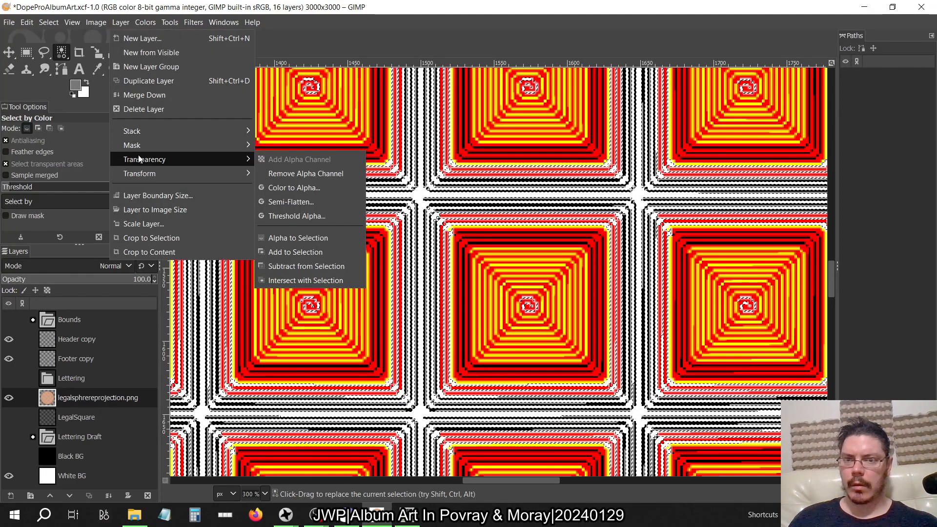
pyautogui.click(315, 3)
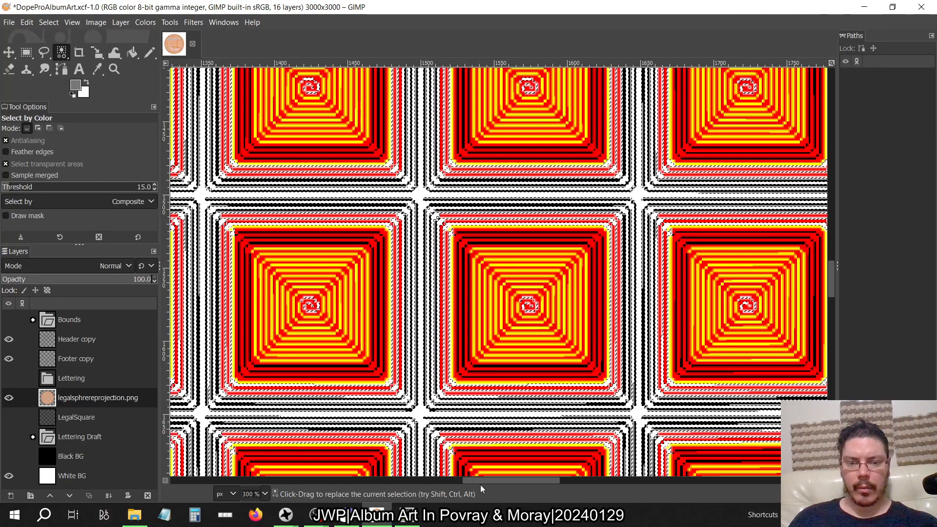
# - Show the LegalSquare layer behind the spiral squares and clear the white selection
pyautogui.moveTo(508, 482); pyautogui.dragTo(410, 485)
pyautogui.click(9, 418)
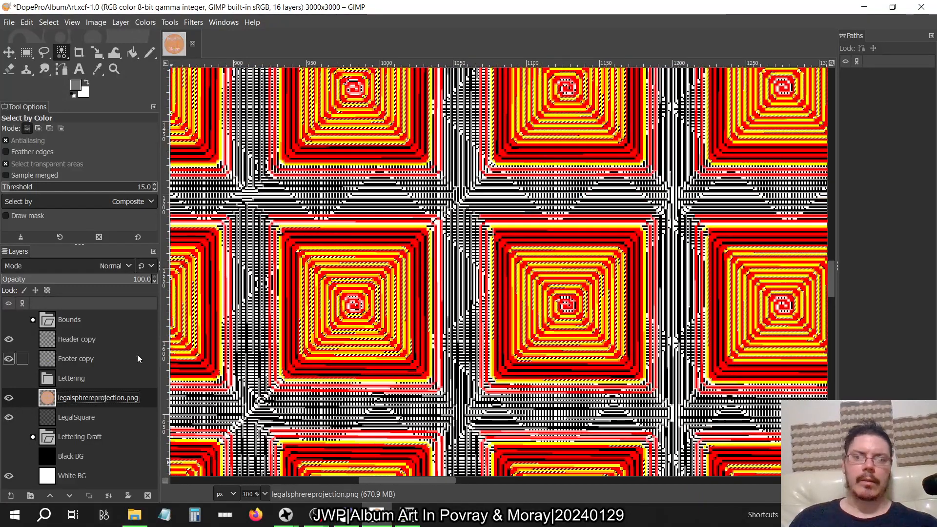
pyautogui.hotkey('ctrl', 'shift', 'a')
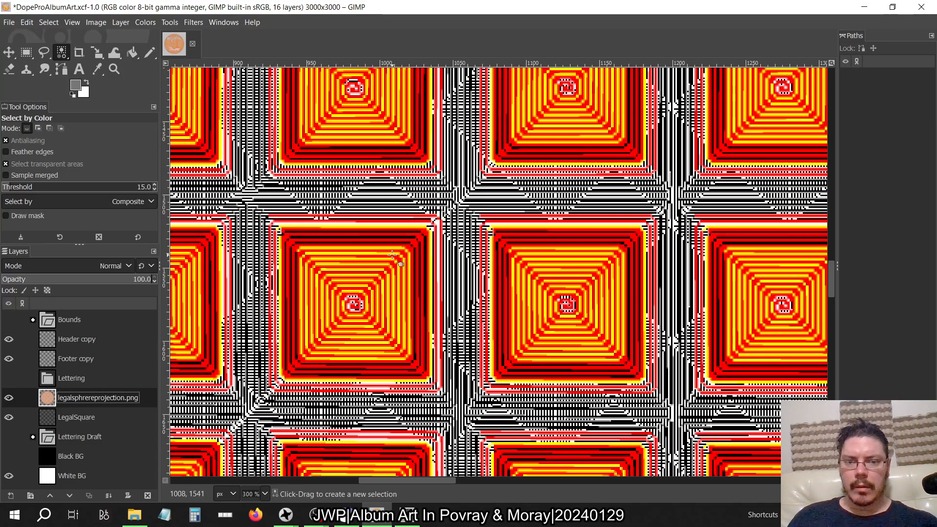
pyautogui.click(451, 255)
pyautogui.keyDown('ctrl'); pyautogui.scroll(4, 451, 255); pyautogui.keyUp('ctrl')
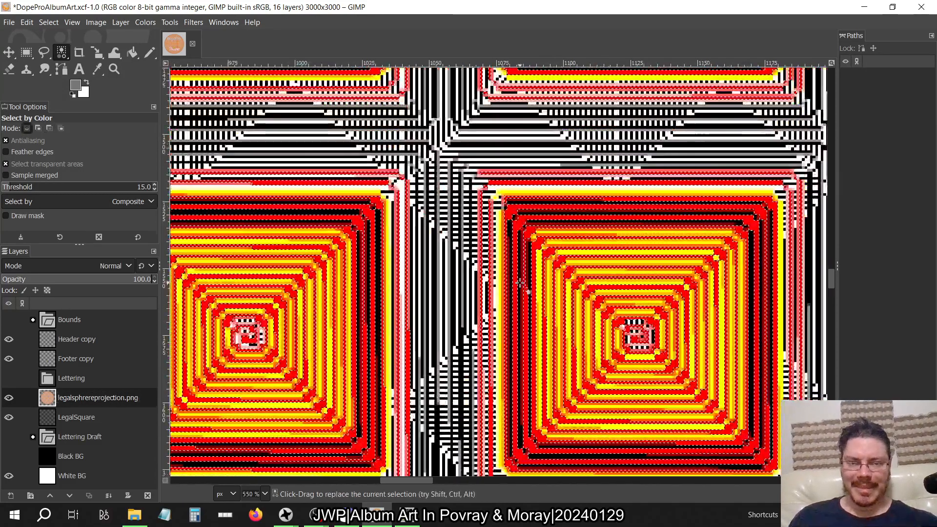
pyautogui.hotkey('ctrl', 'shift', 'a')
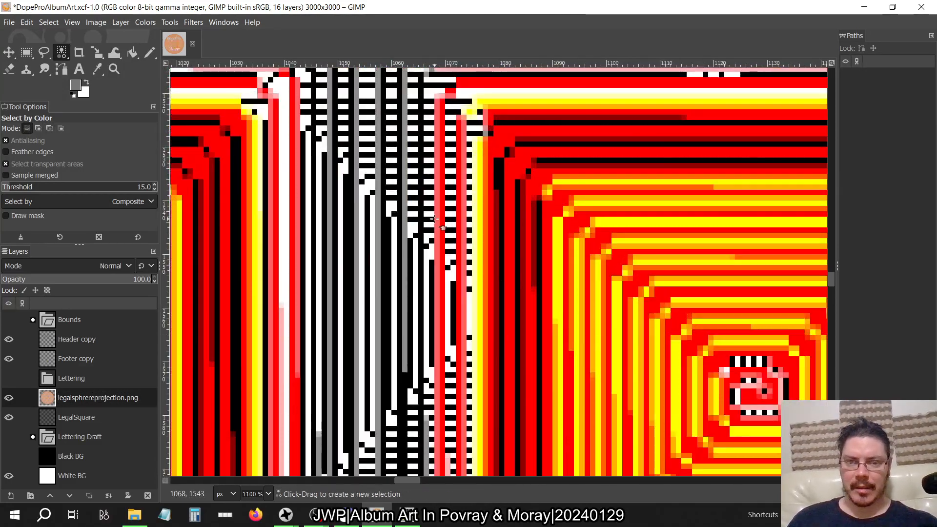
# - Select the gray and light-gray pixels along the black lines of legalsphrereprojection.png by color with threshold 15, and hide the LegalSquare layer
pyautogui.click(406, 176)
pyautogui.keyDown('ctrl'); pyautogui.scroll(-5, 409, 246); pyautogui.keyUp('ctrl')
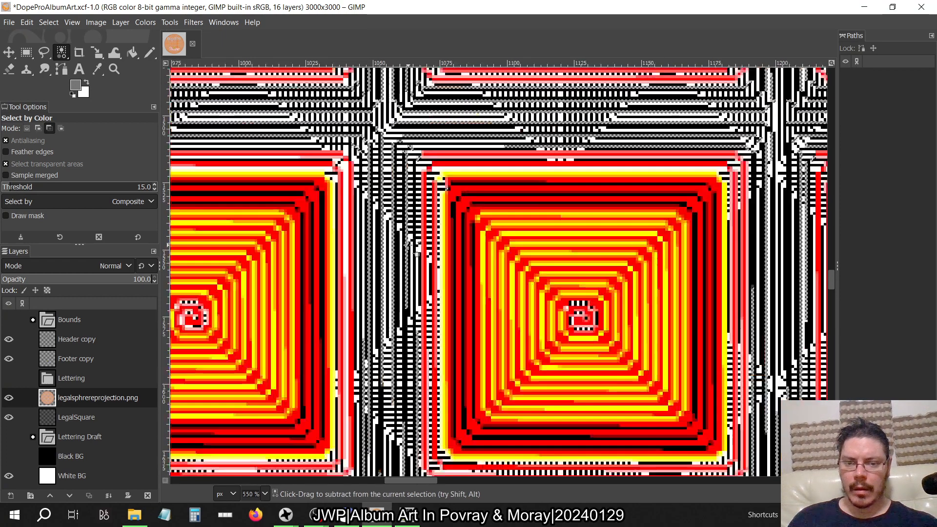
pyautogui.keyDown('ctrl'); pyautogui.scroll(4, 409, 245); pyautogui.keyUp('ctrl')
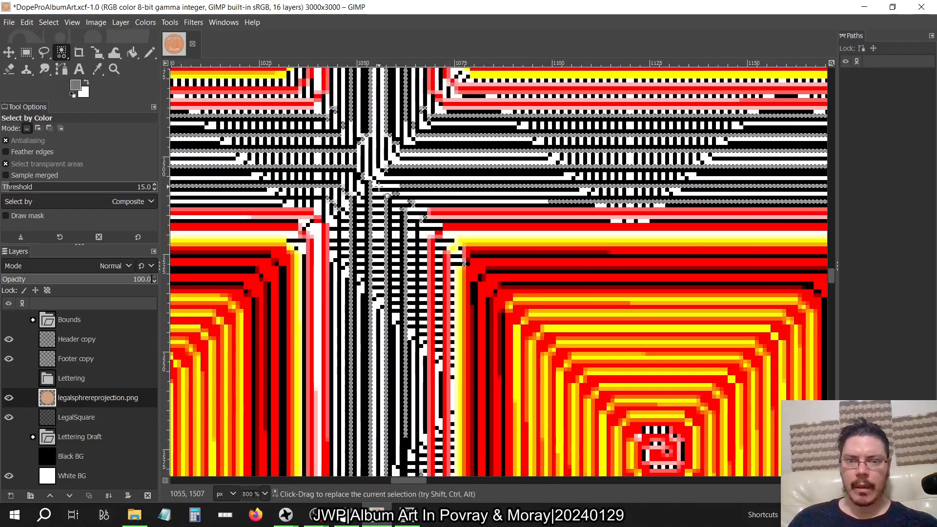
pyautogui.keyDown('ctrl'); pyautogui.scroll(3, 378, 186); pyautogui.keyUp('ctrl')
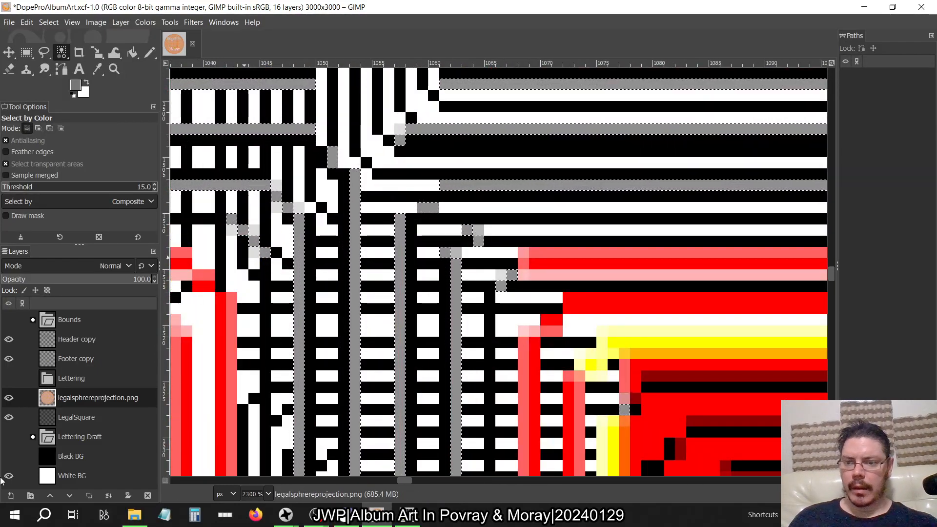
pyautogui.click(9, 417)
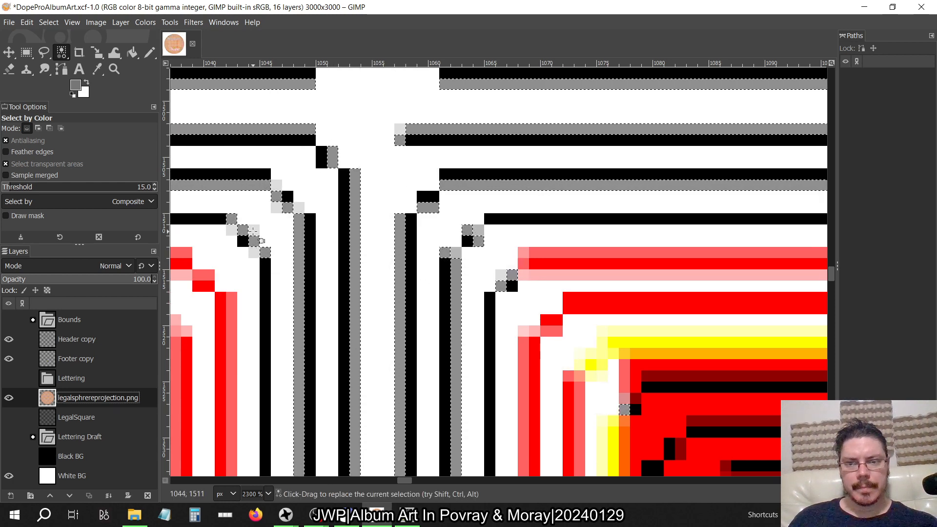
pyautogui.press('shift')
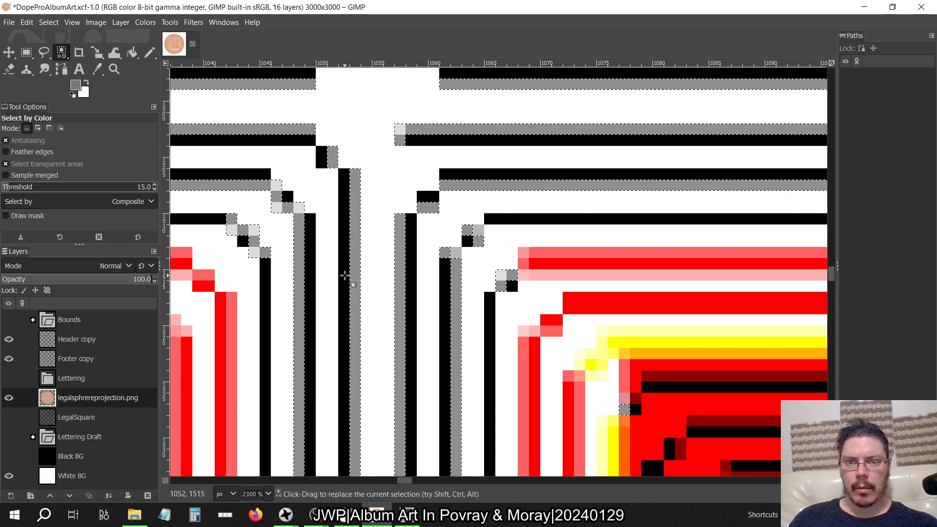
pyautogui.keyDown('ctrl'); pyautogui.scroll(-4, 344, 275); pyautogui.keyUp('ctrl')
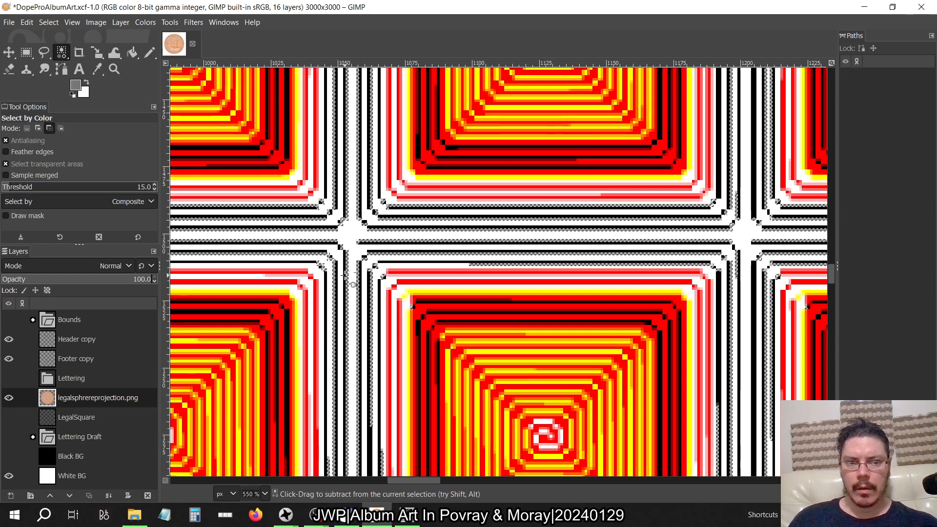
pyautogui.keyDown('ctrl'); pyautogui.scroll(-2, 346, 276); pyautogui.keyUp('ctrl')
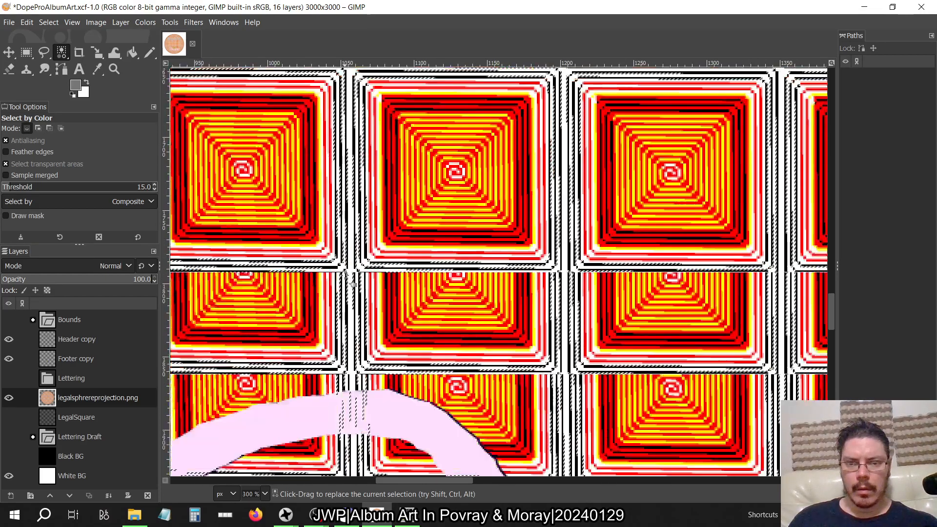
pyautogui.scroll(3, 353, 285)
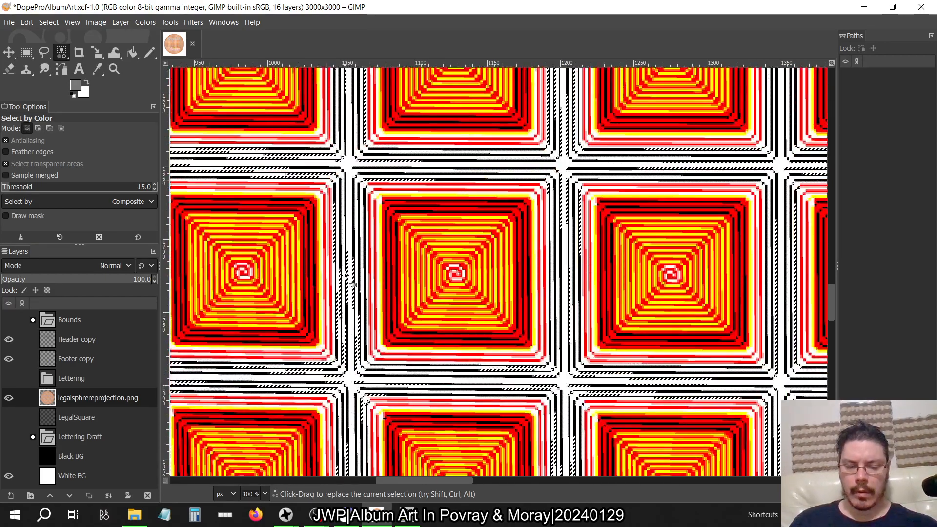
pyautogui.hotkey('shift', 'ctrl', 'j')
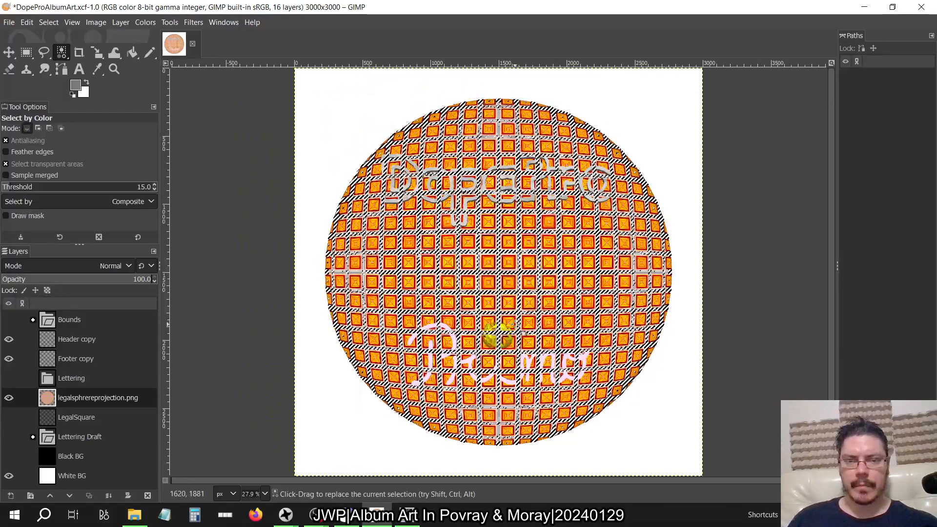
# - Open Cover.bmp from the Art folder, examine its spiral squares and black lines up close, and return to the album art in GIMP
pyautogui.hotkey('alt', 'Tab')
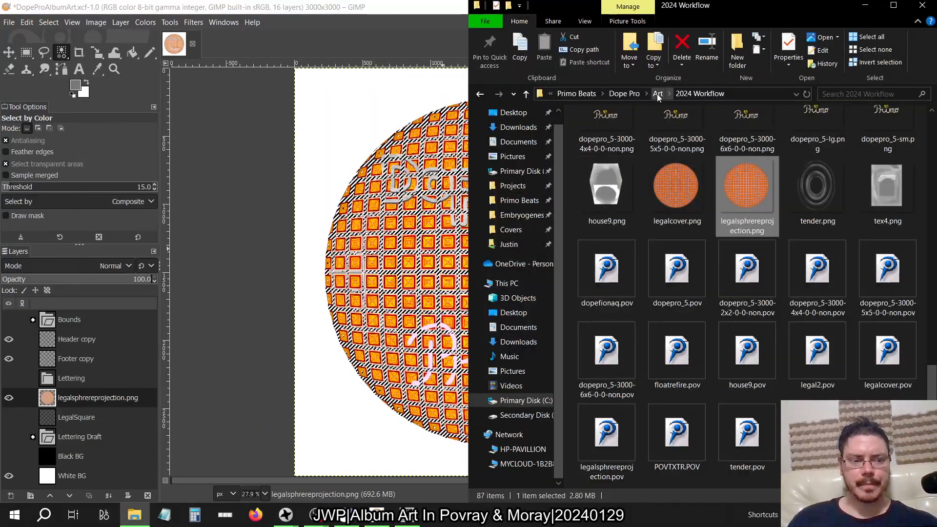
pyautogui.click(657, 94)
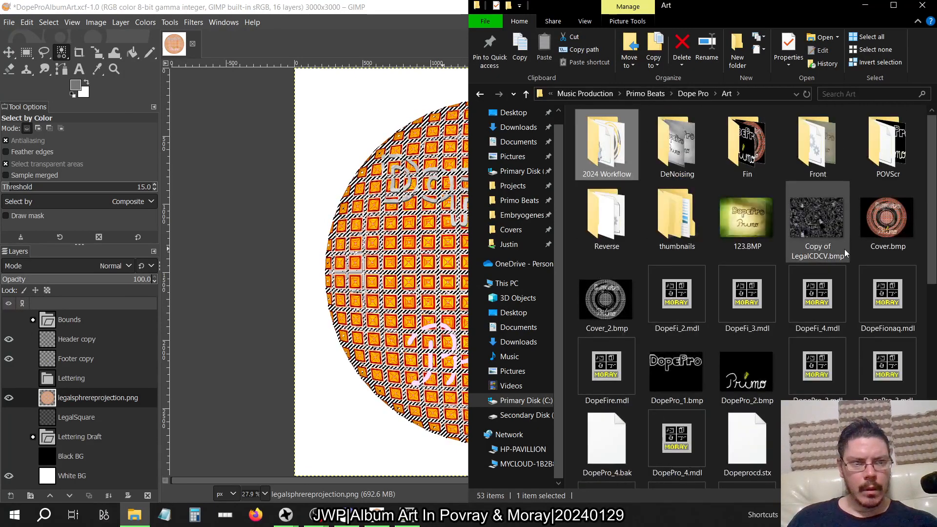
pyautogui.doubleClick(903, 238)
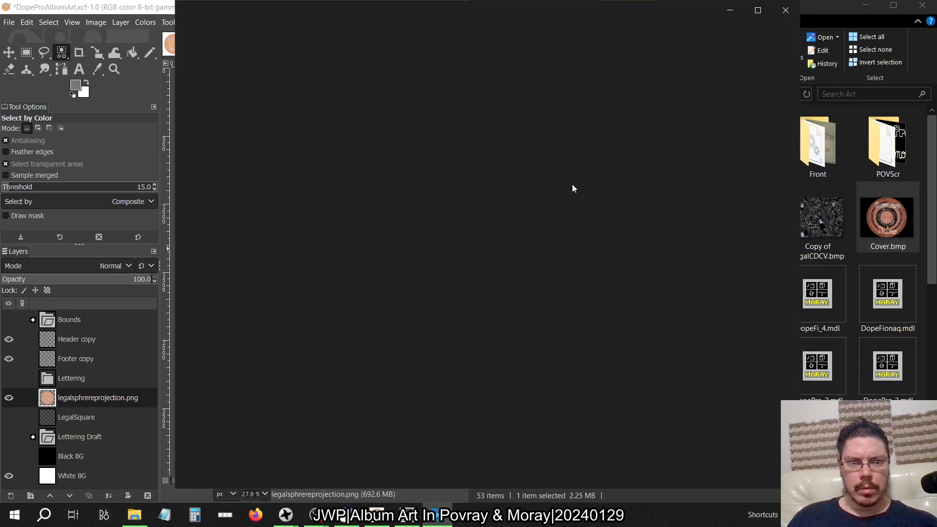
pyautogui.click(758, 10)
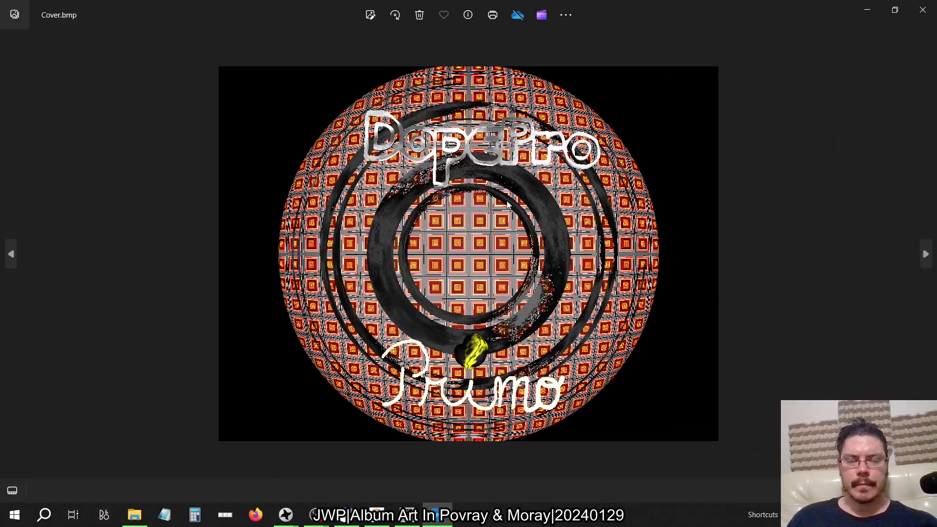
pyautogui.scroll(10, 509, 205)
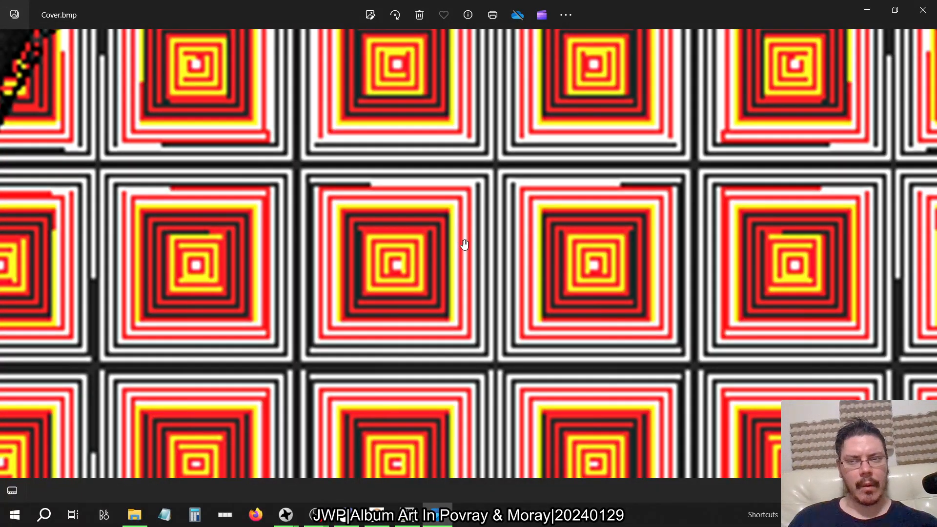
pyautogui.scroll(-8, 465, 244)
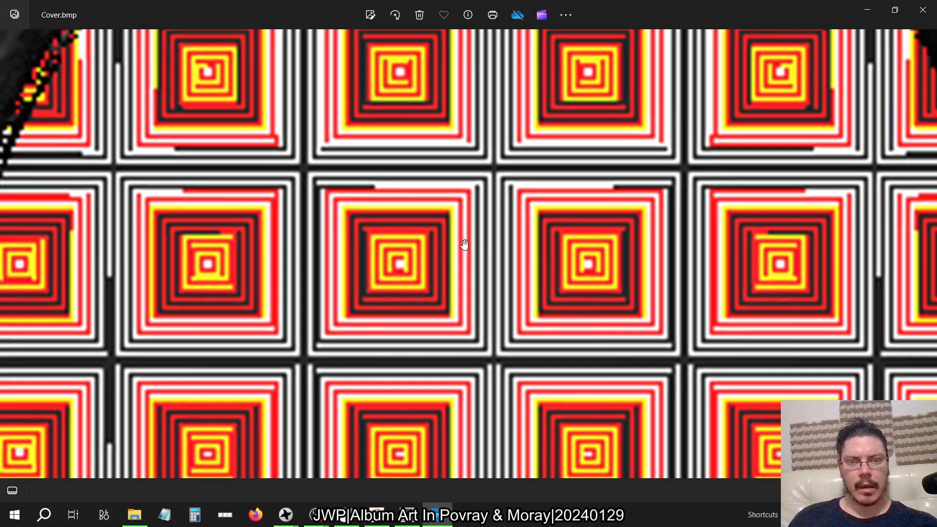
pyautogui.scroll(-6, 464, 244)
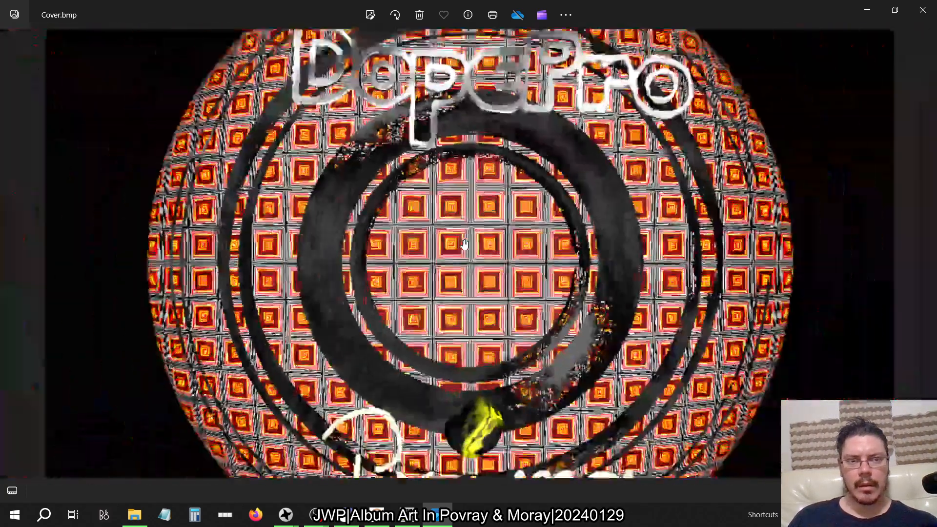
pyautogui.scroll(5, 464, 245)
pyautogui.scroll(6, 464, 244)
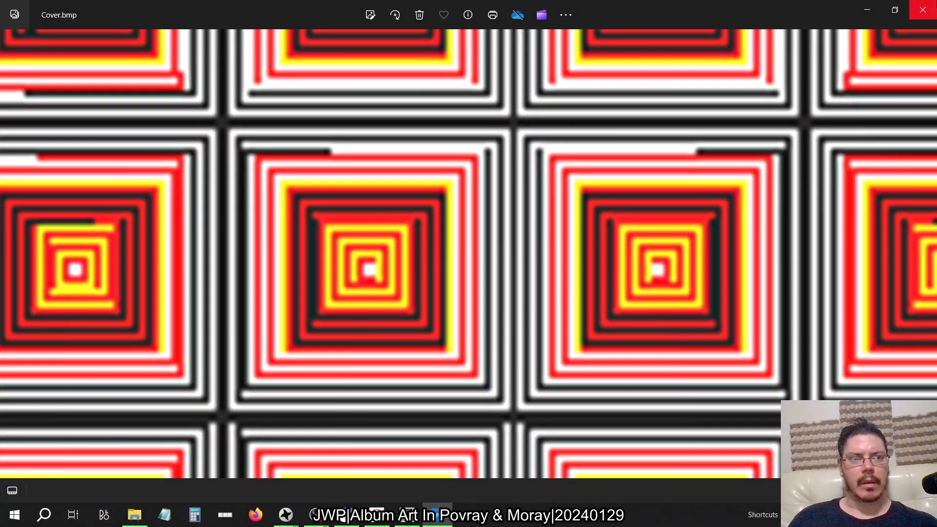
pyautogui.click(923, 9)
pyautogui.click(229, 78)
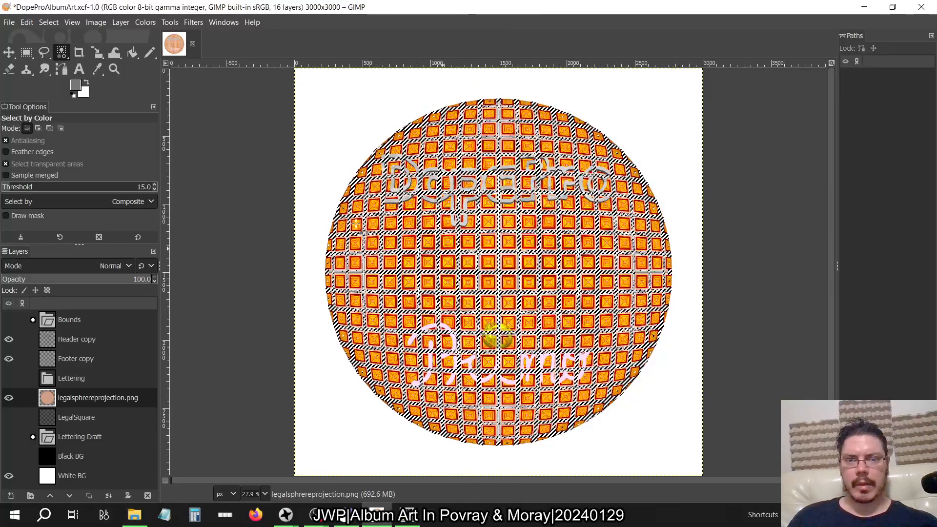
# - Colorize the selected gray pixels of legalsphrereprojection.png to black, with hue 0.5, saturation 0.5 and lightness -1
pyautogui.click(152, 22)
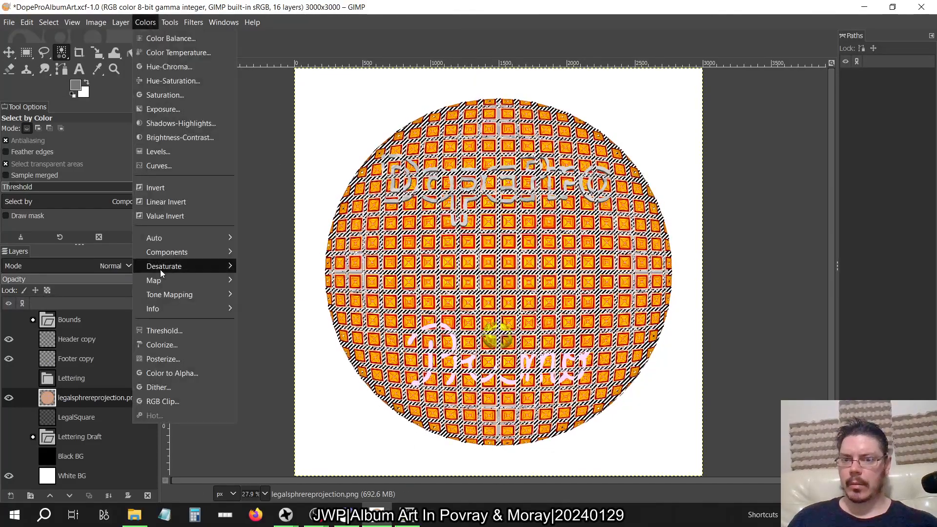
pyautogui.click(163, 348)
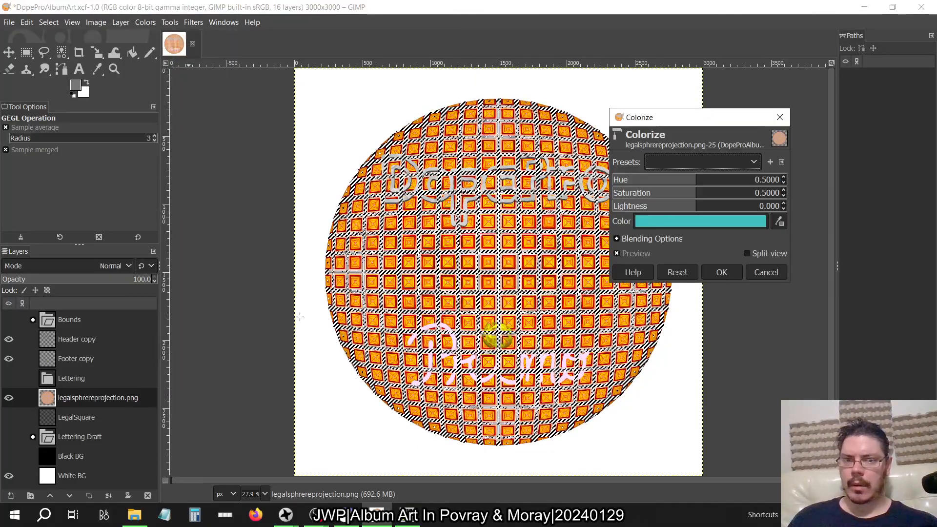
pyautogui.click(696, 222)
pyautogui.click(744, 287)
pyautogui.click(756, 323)
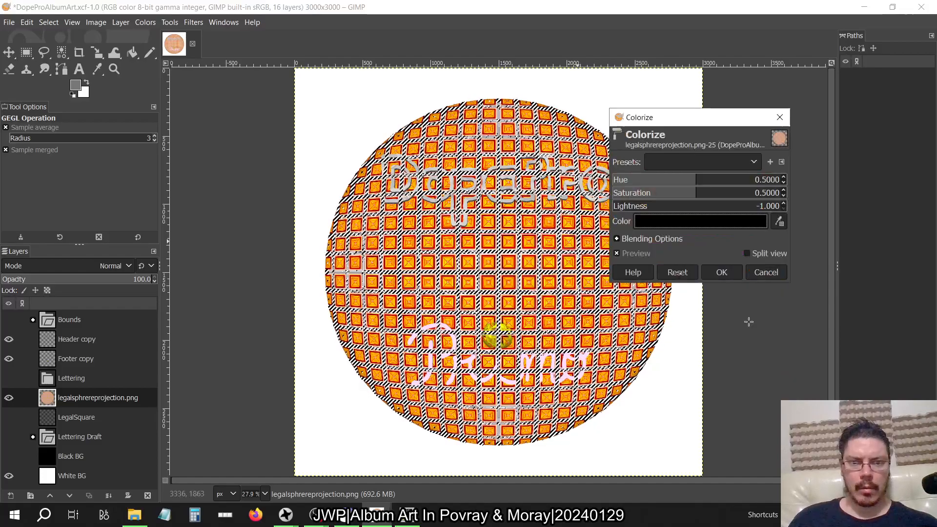
pyautogui.keyDown('ctrl'); pyautogui.scroll(12, 468, 266); pyautogui.keyUp('ctrl')
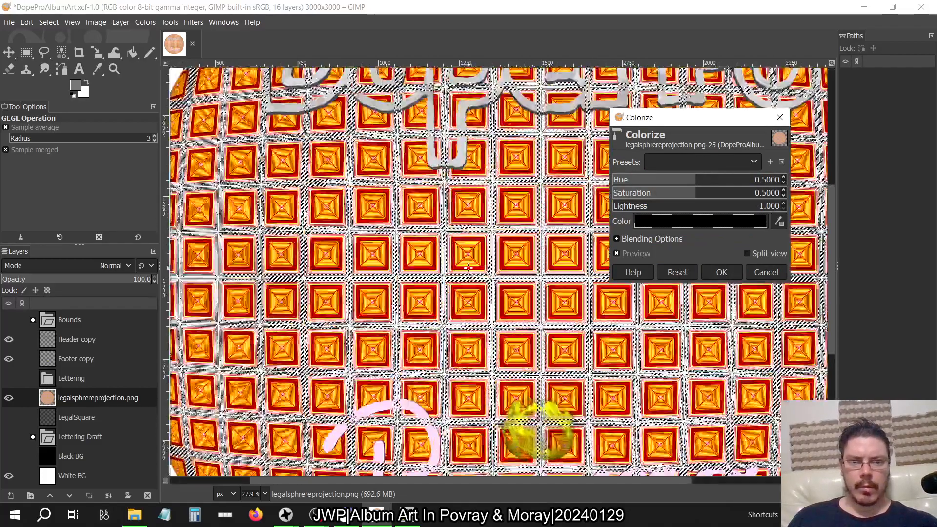
pyautogui.keyDown('ctrl'); pyautogui.scroll(5, 467, 266); pyautogui.keyUp('ctrl')
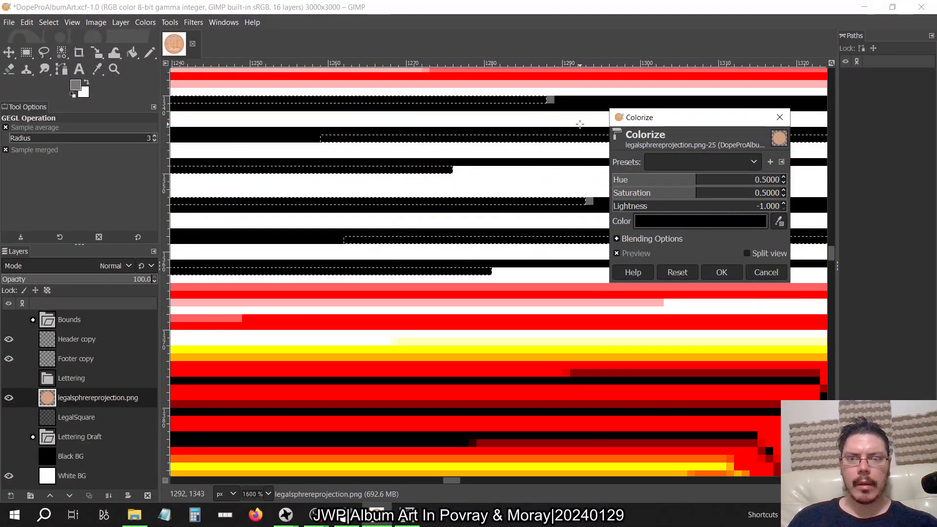
pyautogui.click(722, 272)
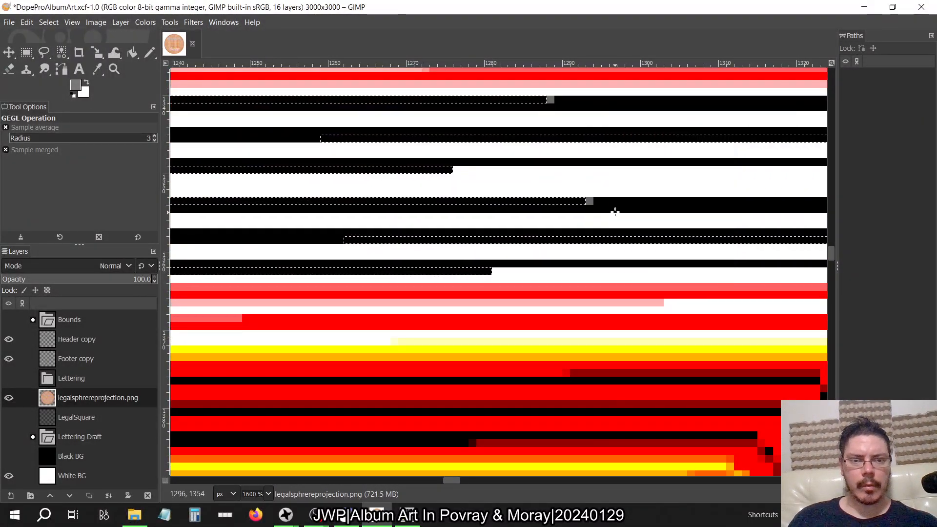
# - Select the remaining gray and light-gray pixels beside the black lines of legalsphrereprojection.png by color with threshold 15
pyautogui.hotkey('shift', 'o')
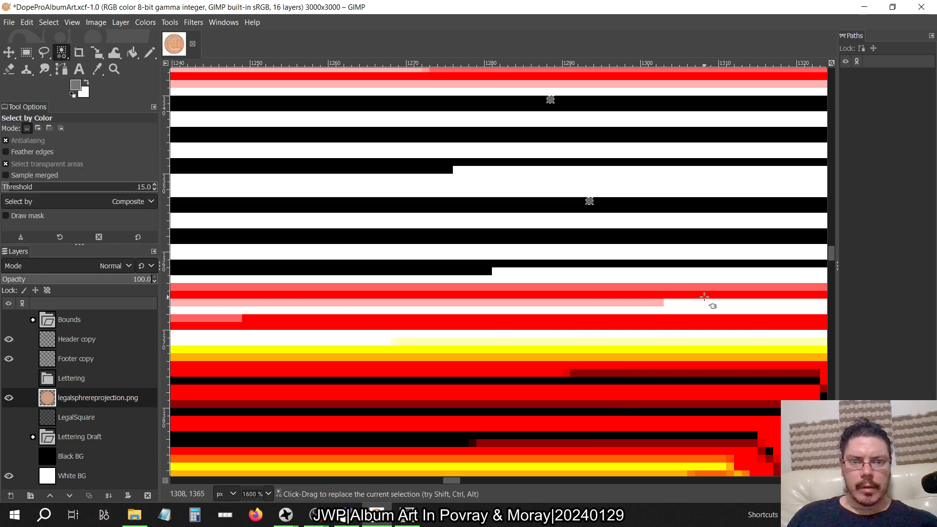
pyautogui.keyDown('ctrl'); pyautogui.scroll(-3, 705, 297); pyautogui.keyUp('ctrl')
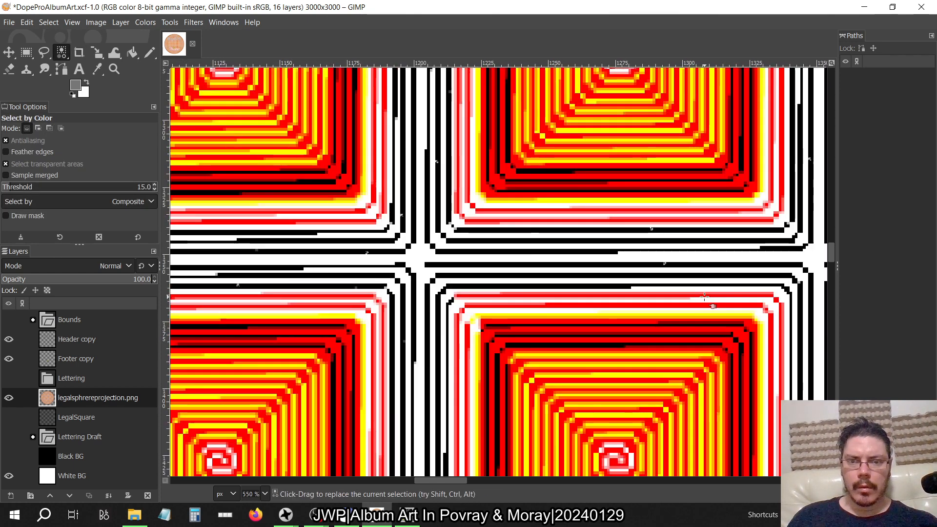
pyautogui.keyDown('shift'); pyautogui.hscroll(-10, 388, 222); pyautogui.keyUp('shift')
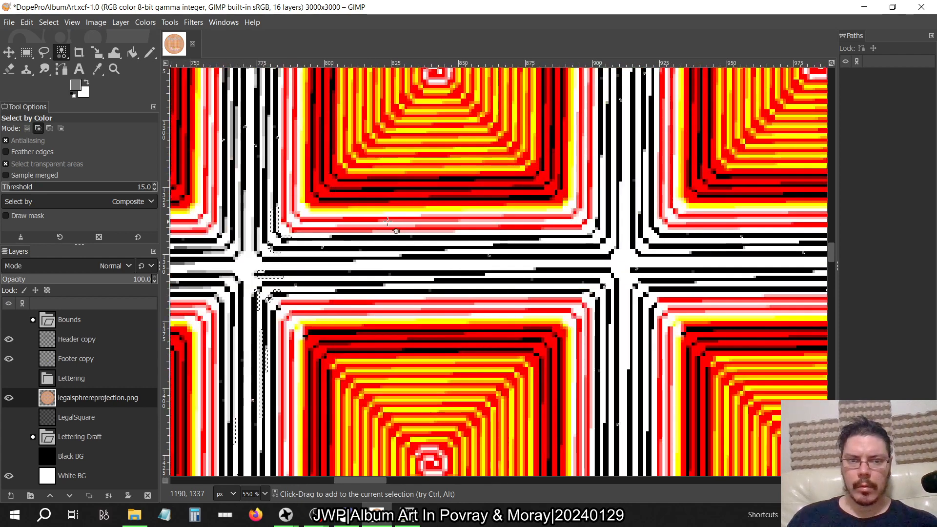
pyautogui.keyDown('ctrl'); pyautogui.scroll(5, 600, 239); pyautogui.keyUp('ctrl')
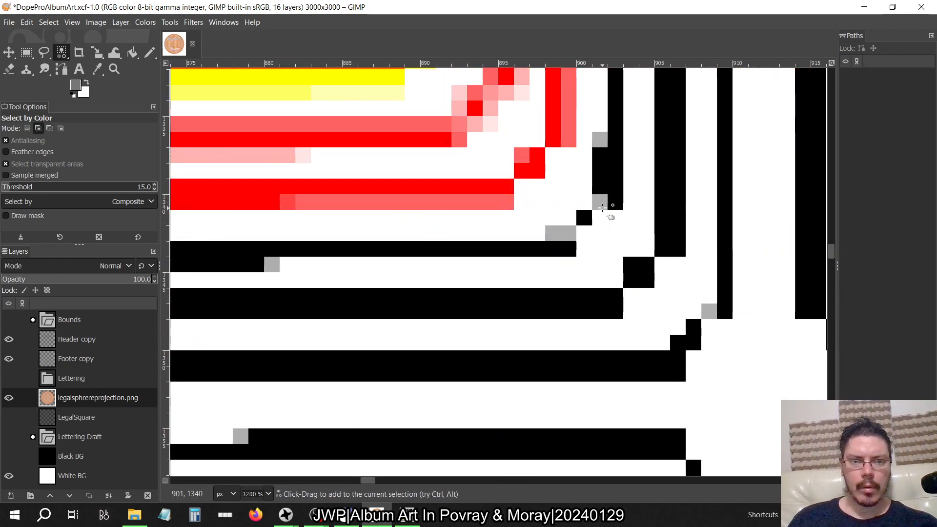
pyautogui.keyDown('shift'); pyautogui.click(602, 207); pyautogui.keyUp('shift')
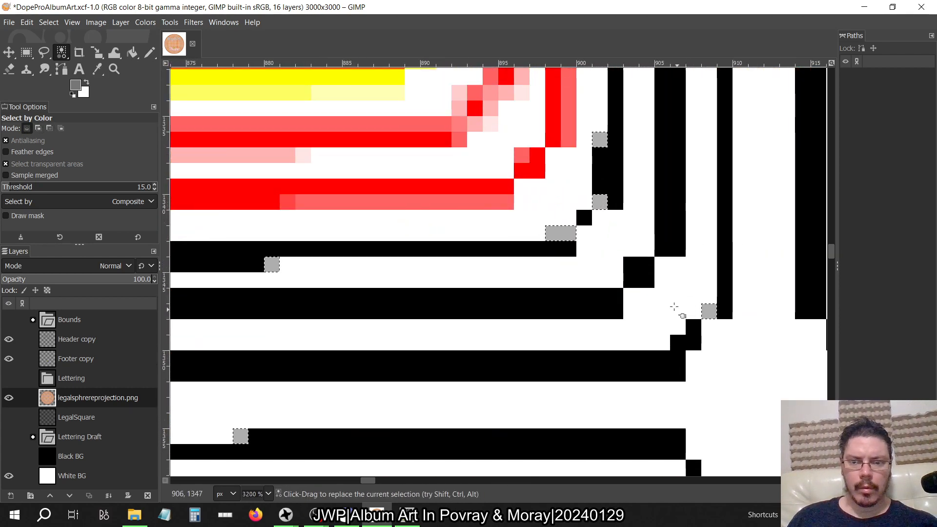
# - Colorize the selected gray pixels beside the black lines with color 000000
pyautogui.click(146, 22)
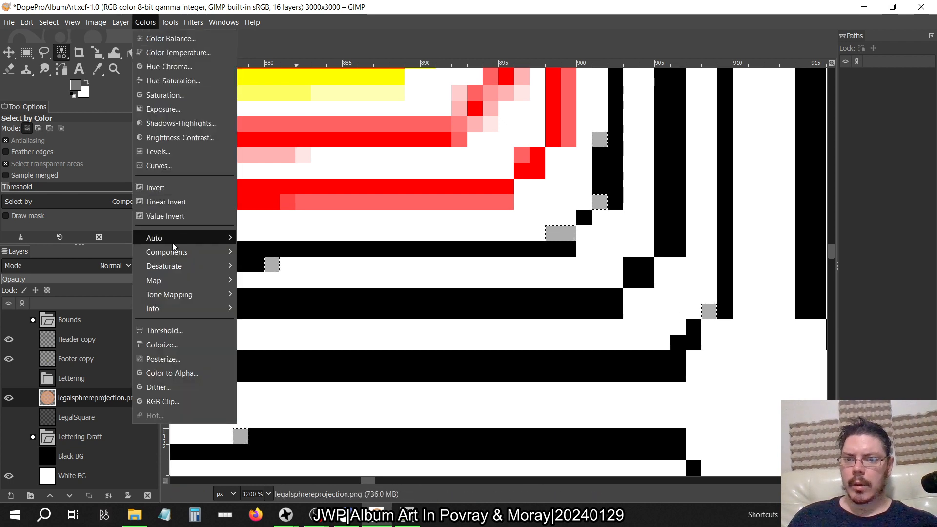
pyautogui.click(163, 344)
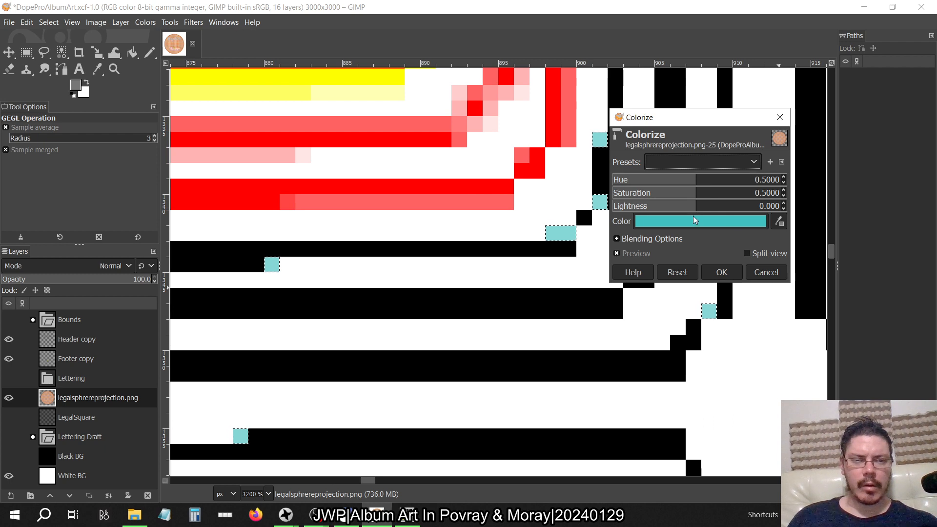
pyautogui.click(695, 221)
pyautogui.click(738, 287)
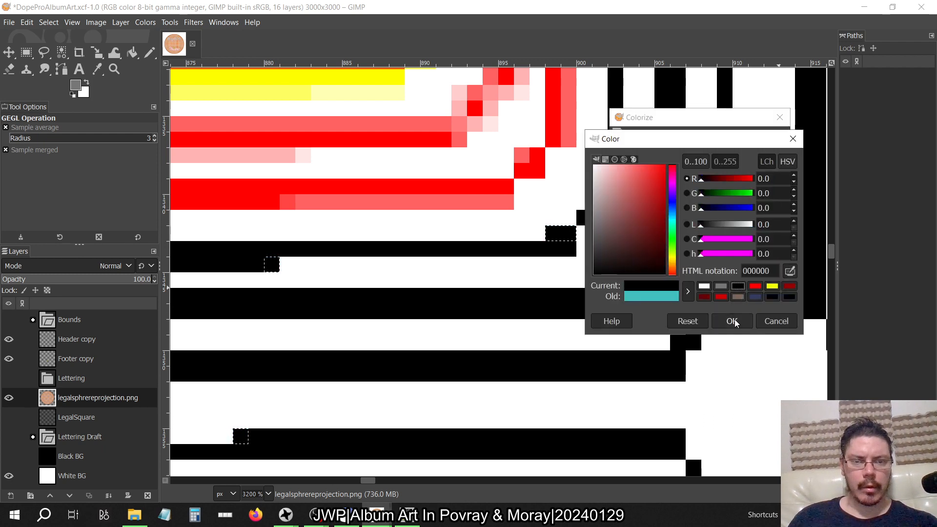
pyautogui.click(732, 321)
pyautogui.click(721, 272)
# - Select the dark-gray pixels inside the black lines by color with threshold 15 and check which areas of the layer are selected
pyautogui.hscroll(8, 609, 265)
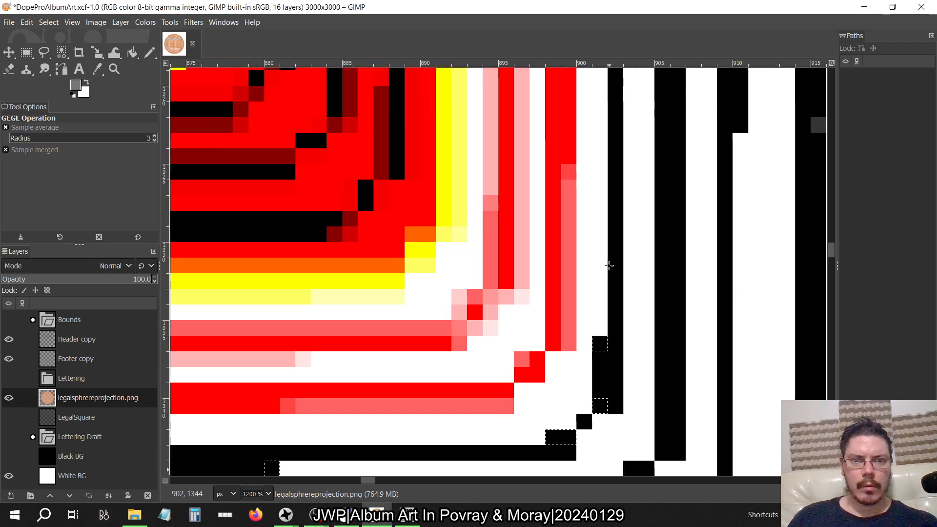
pyautogui.hscroll(4, 609, 265)
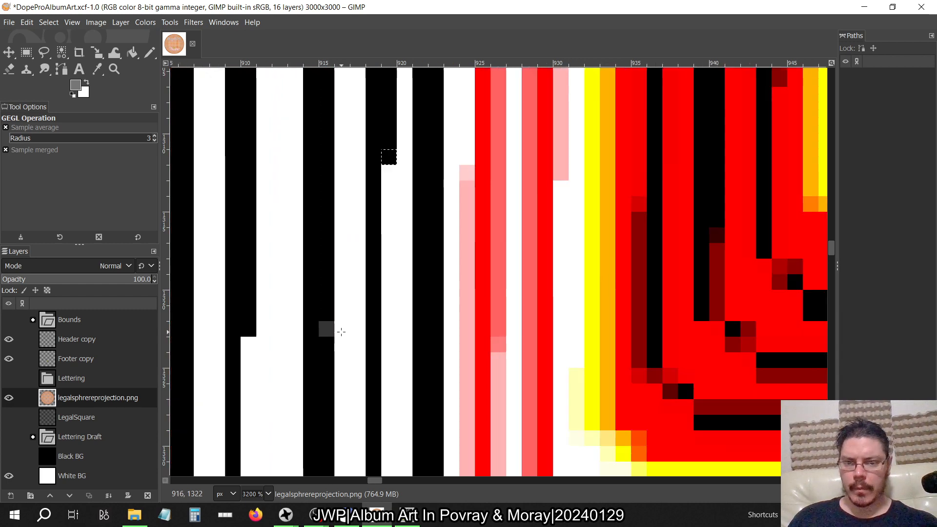
pyautogui.click(323, 329)
pyautogui.click(764, 273)
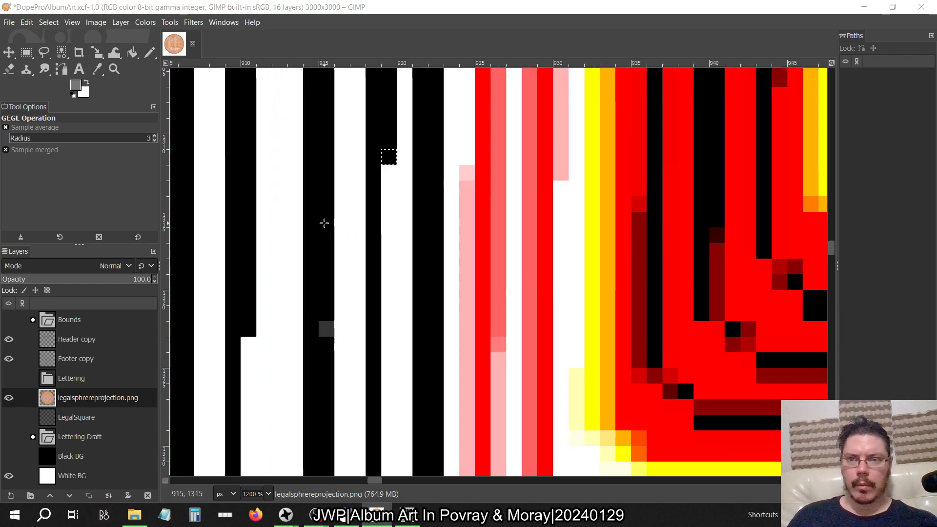
pyautogui.hotkey('shift', 'o')
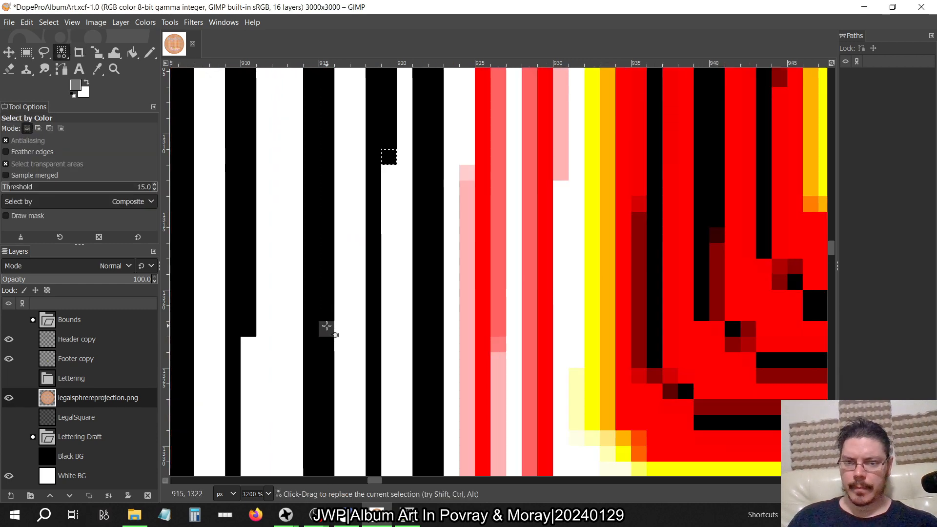
pyautogui.click(326, 327)
pyautogui.scroll(15, 357, 215)
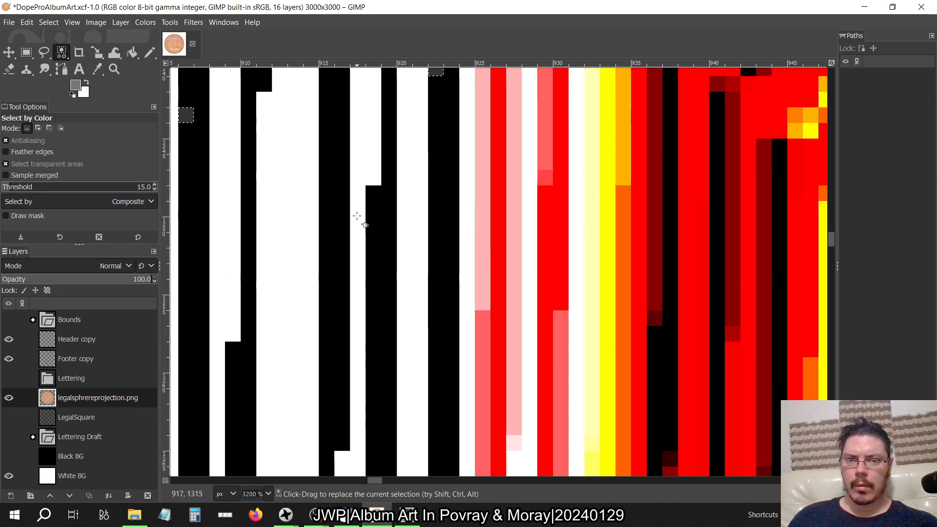
pyautogui.scroll(12, 357, 216)
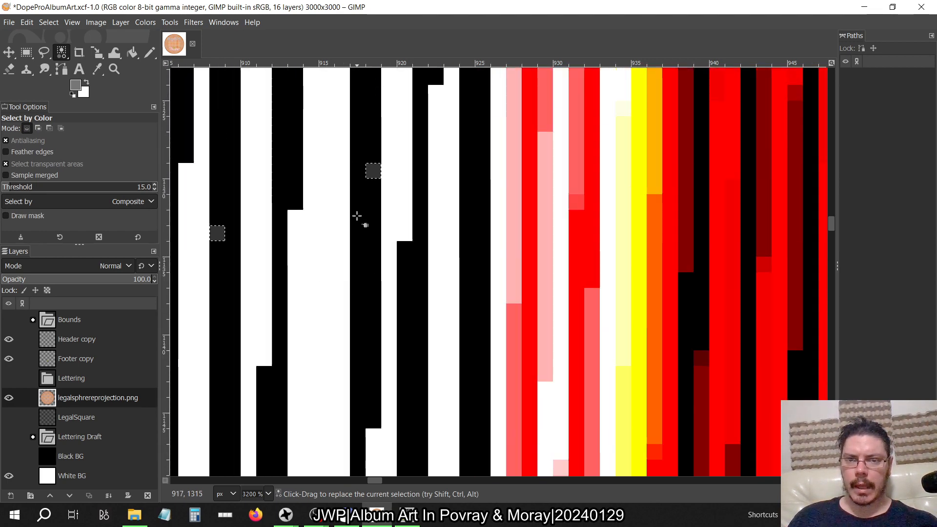
pyautogui.scroll(-5, 357, 216)
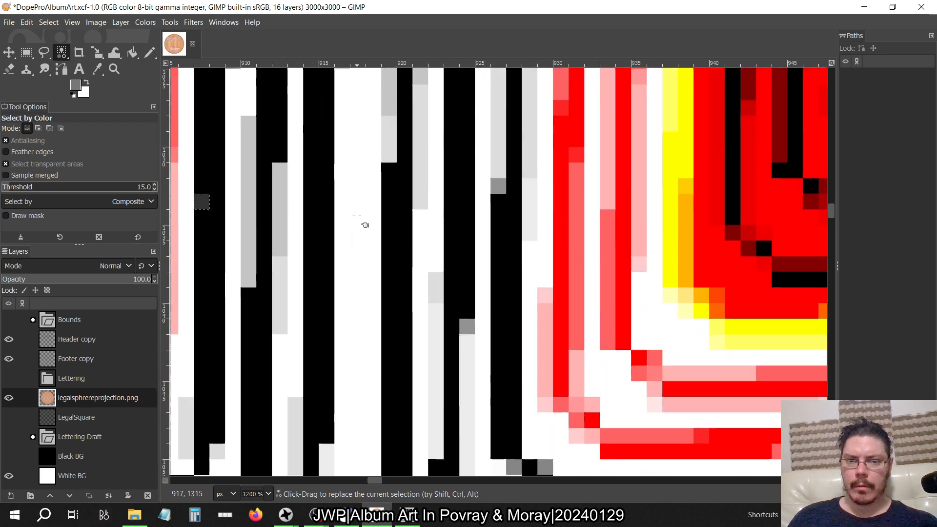
pyautogui.scroll(15, 357, 215)
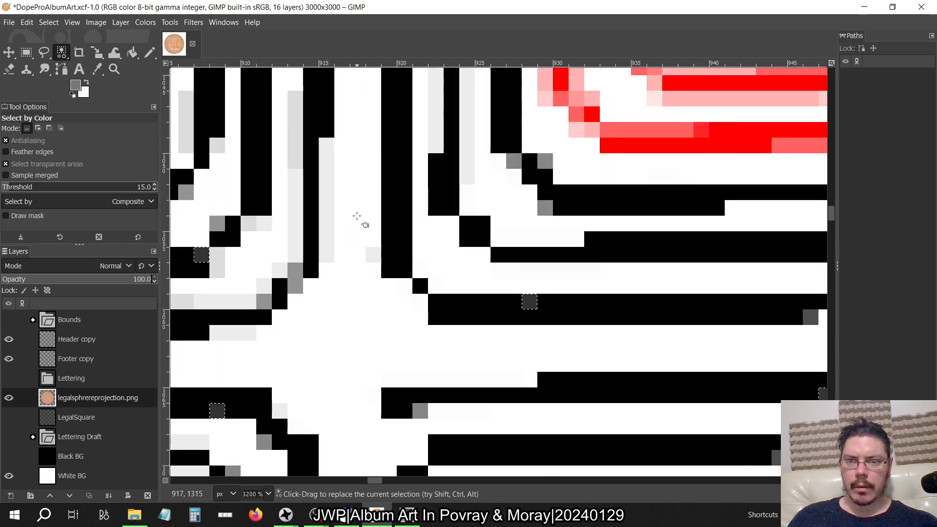
pyautogui.keyDown('shift'); pyautogui.hscroll(-20, 357, 215); pyautogui.keyUp('shift')
pyautogui.keyDown('shift'); pyautogui.hscroll(-20, 357, 215); pyautogui.keyUp('shift')
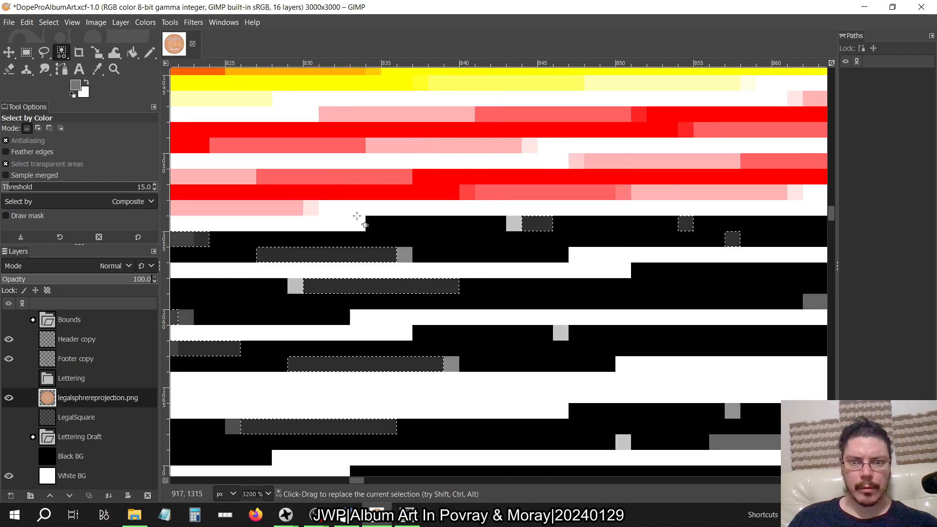
# - Undo the selections and black colorizing of the gray line pixels on legalsphrereprojection.png
pyautogui.hotkey('ctrl', 'z')
pyautogui.hotkey('ctrl', 'z')
pyautogui.hotkey('ctrl', 'z')
pyautogui.hotkey('ctrl', 'z')
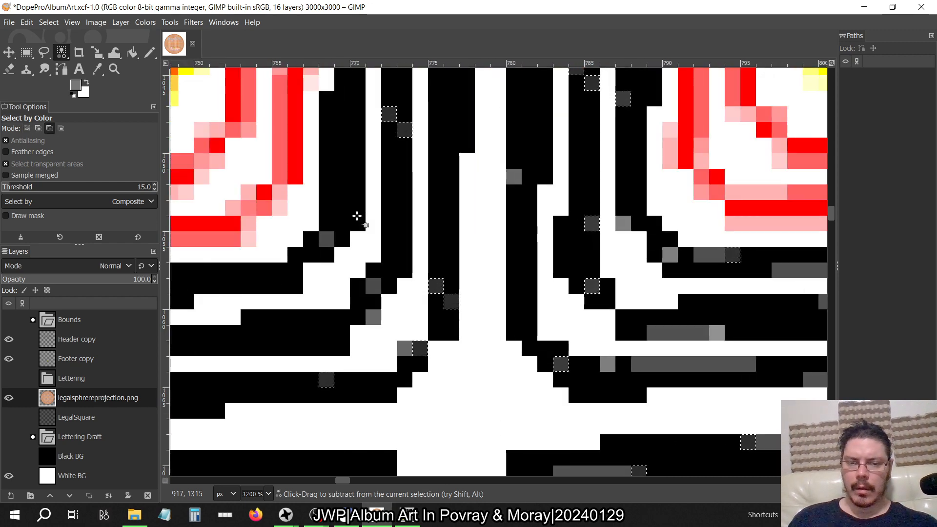
pyautogui.hotkey('ctrl', 'z')
pyautogui.hotkey('ctrl', 'z')
pyautogui.hotkey('ctrl', 'z')
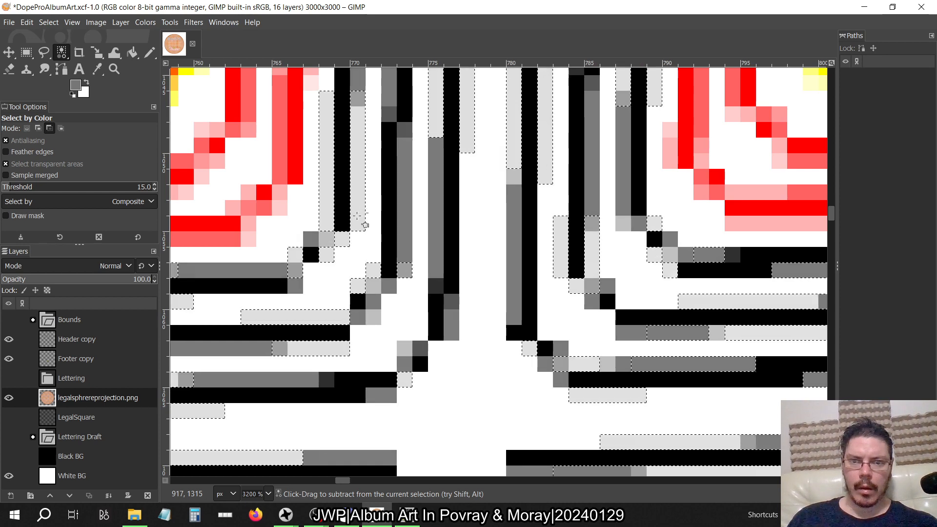
# - Undo the earlier gray by-color selections and the LegalSquare layer visibility changes, leaving LegalSquare hidden
pyautogui.hotkey('ctrl', 'z')
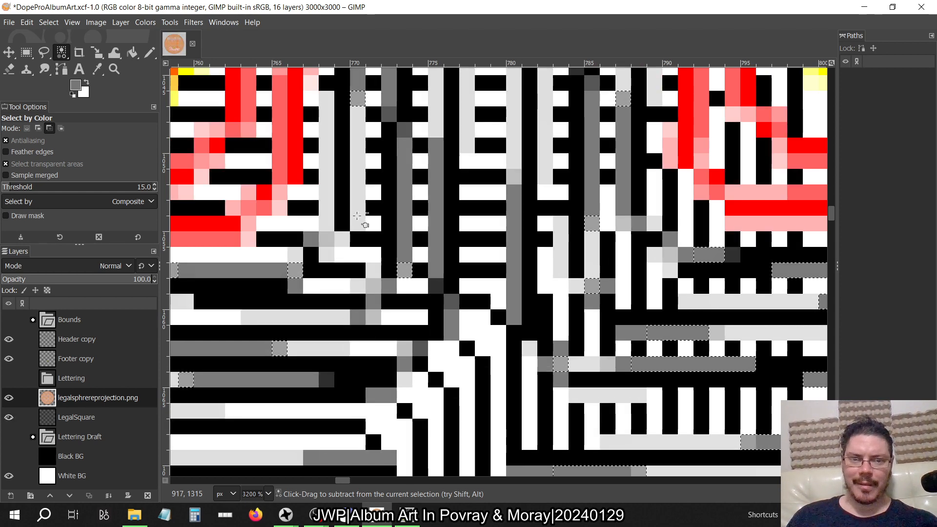
pyautogui.hotkey('ctrl', 'z')
pyautogui.hotkey('ctrl', 'z')
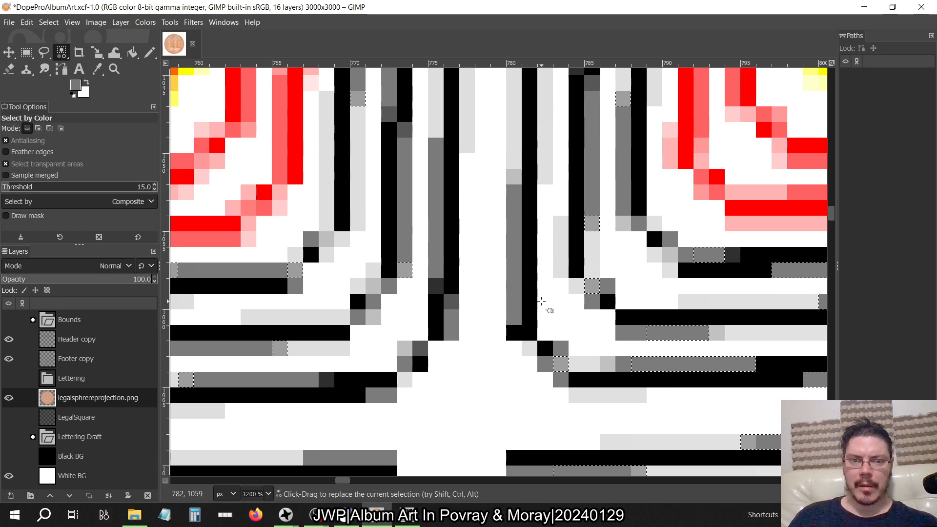
pyautogui.hotkey('ctrl', 'z')
pyautogui.hotkey('ctrl', 'z')
pyautogui.hotkey('ctrl', 'z')
pyautogui.hotkey('ctrl', 'z')
pyautogui.hotkey('ctrl', 'z')
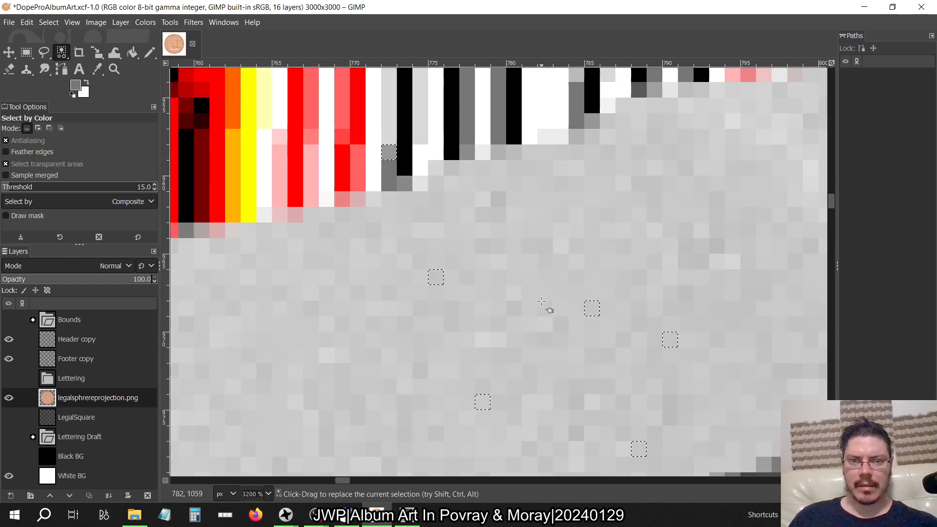
pyautogui.hotkey('ctrl', 'z')
pyautogui.hotkey('ctrl', 'z')
pyautogui.hotkey('ctrl', 'z')
pyautogui.hotkey('ctrl', 'z')
pyautogui.hotkey('ctrl', 'z')
pyautogui.hotkey('ctrl', 'z')
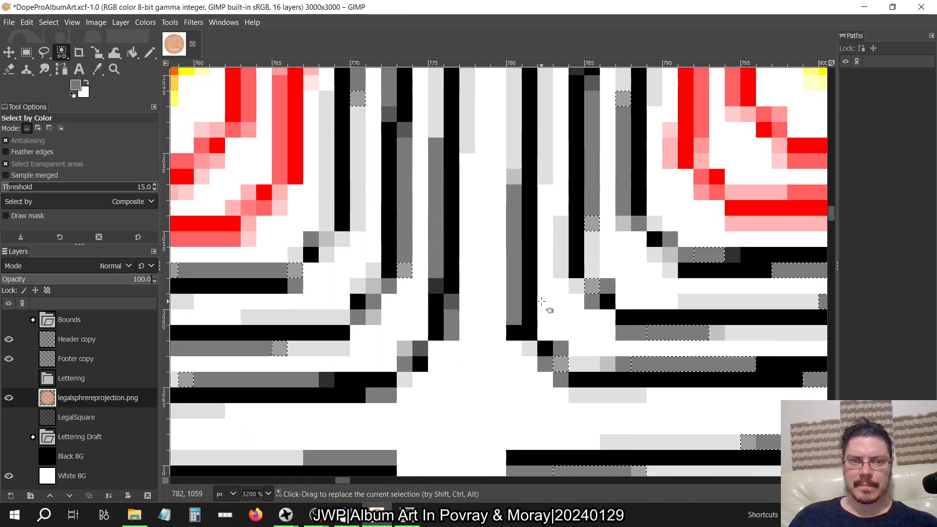
pyautogui.hotkey('ctrl', 'z')
# - Open Cover.bmp from the Art folder, examine its spiral squares and lettering up close and as a whole, and return to GIMP
pyautogui.hotkey('alt', 'Tab')
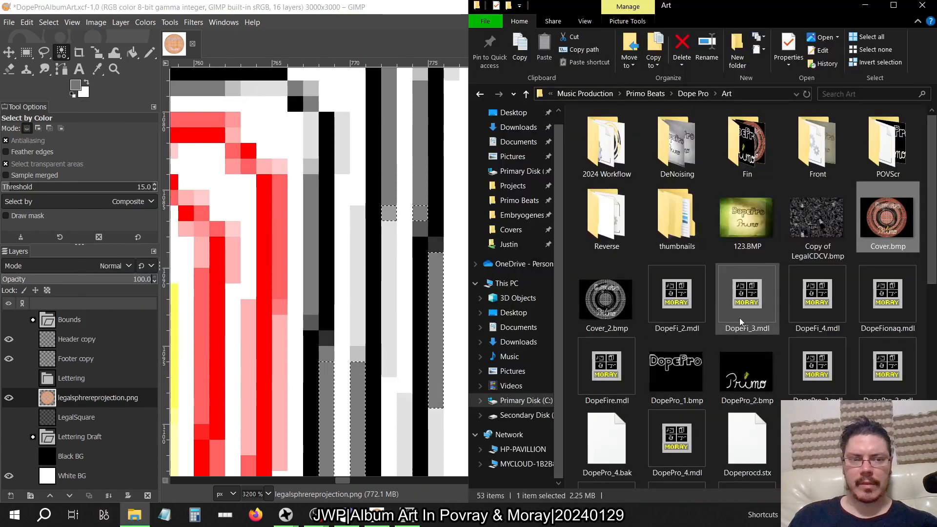
pyautogui.doubleClick(904, 248)
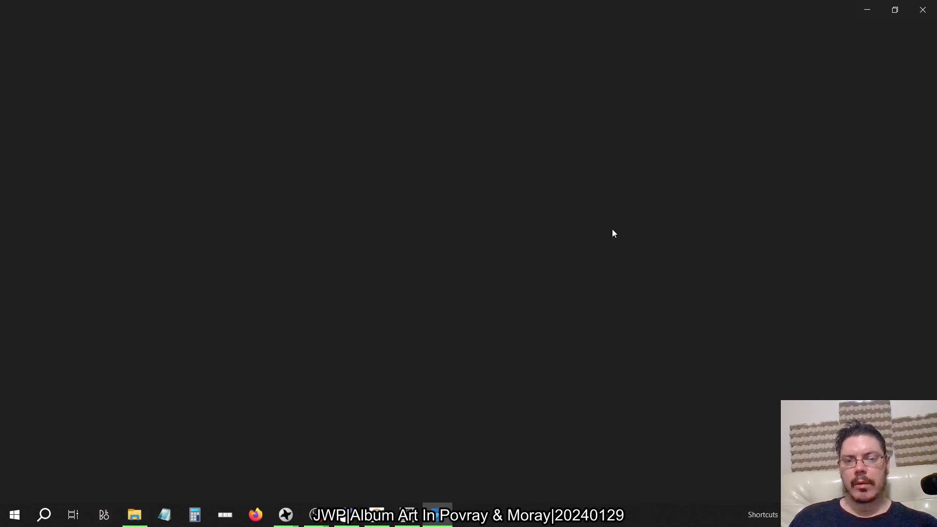
pyautogui.scroll(5, 427, 139)
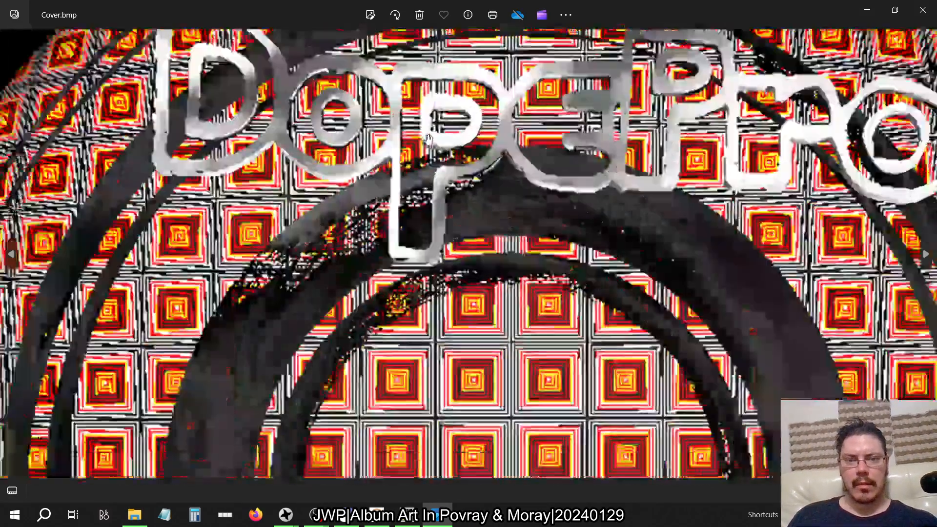
pyautogui.scroll(2, 428, 138)
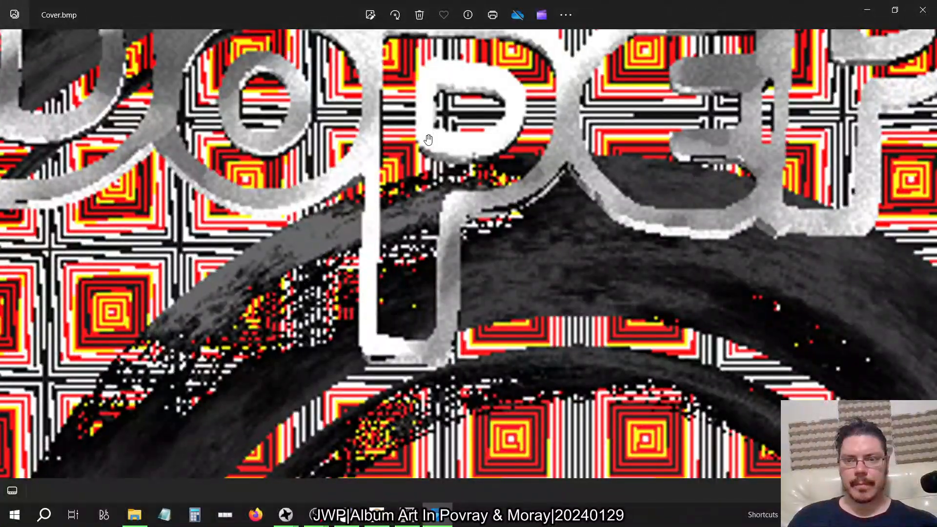
pyautogui.scroll(1, 428, 139)
pyautogui.scroll(-8, 428, 140)
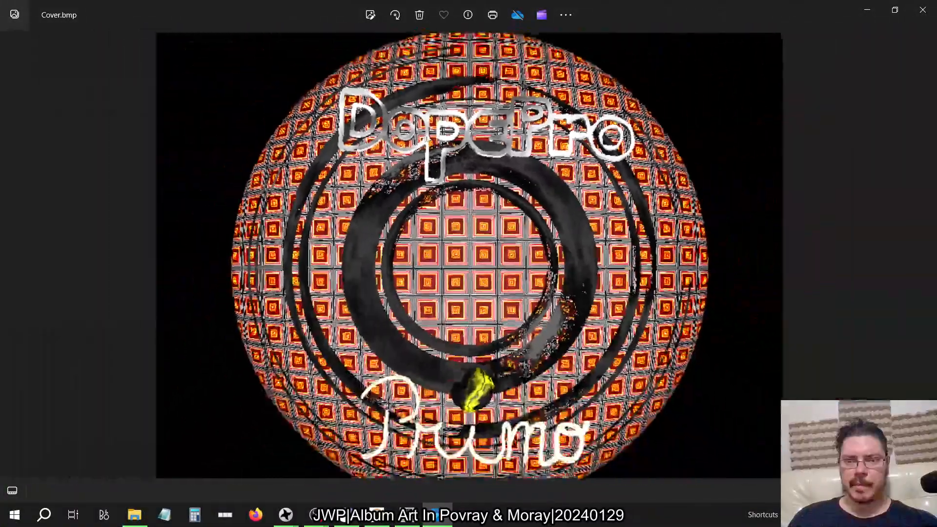
pyautogui.hotkey('alt', 'Tab')
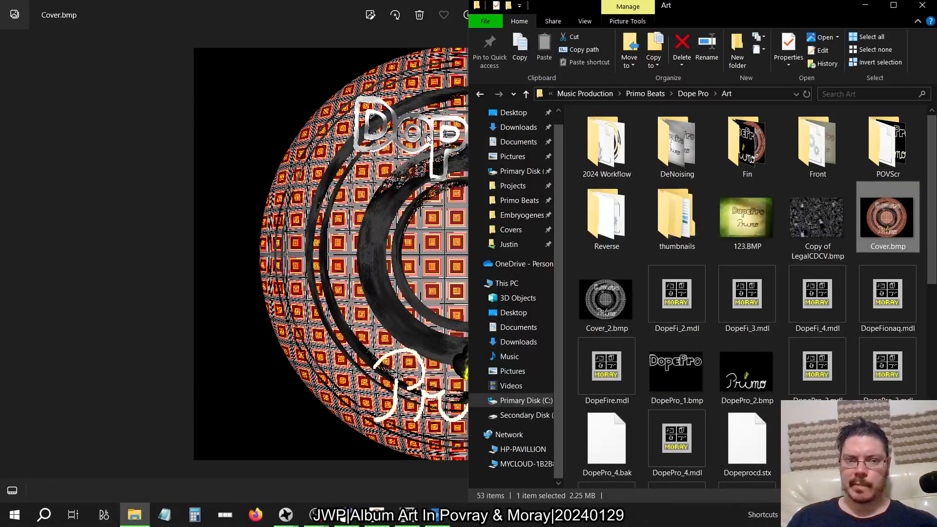
pyautogui.hotkey('alt', 'Tab')
pyautogui.hotkey('alt', 'Tab')
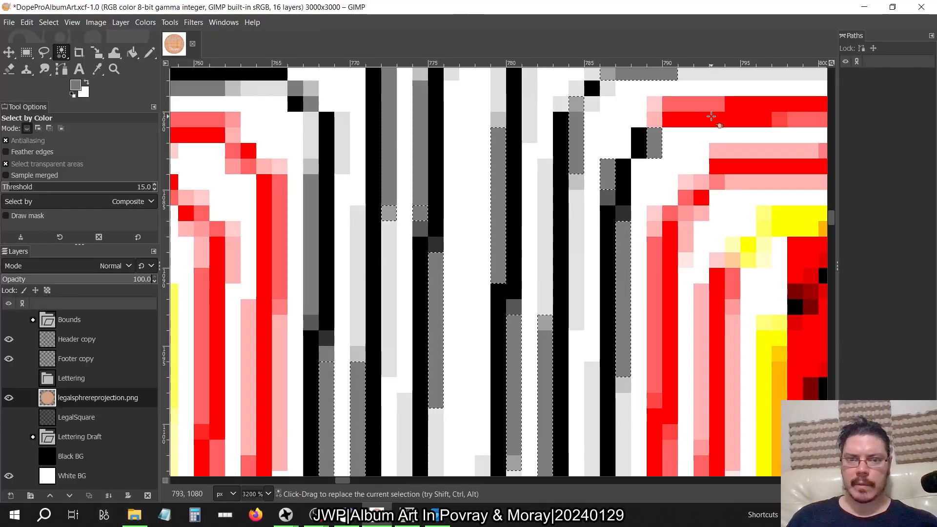
# - Clear the selection, hide the docks and view the album art full screen, enlarging the sphere
pyautogui.hotkey('ctrl', 'shift', 'j')
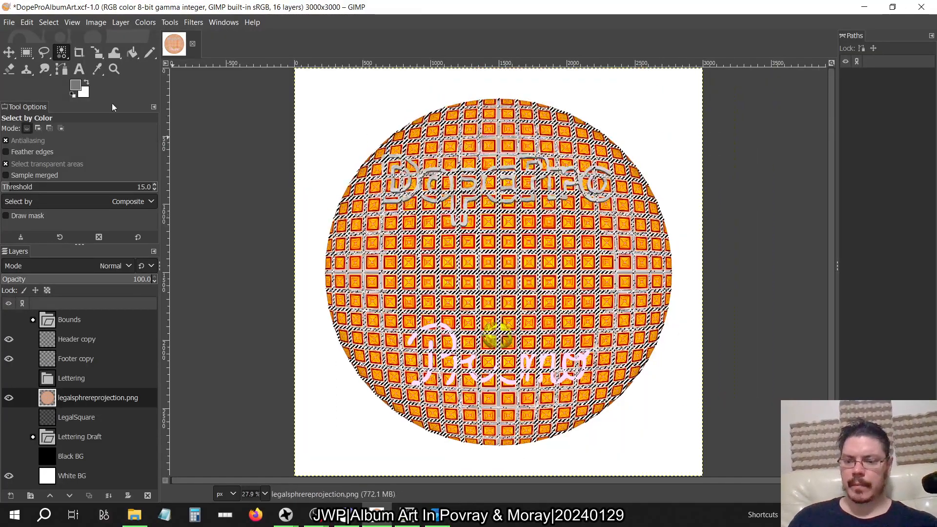
pyautogui.press('Tab')
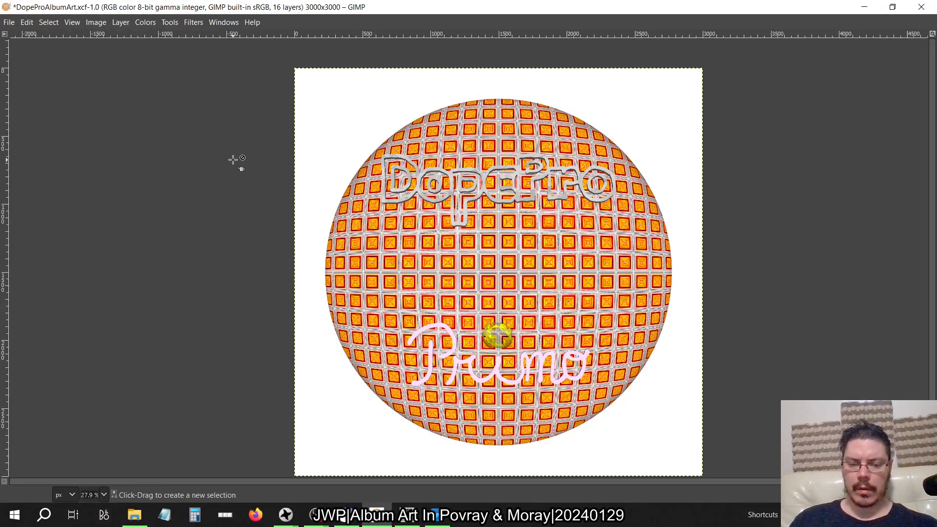
pyautogui.press('F11')
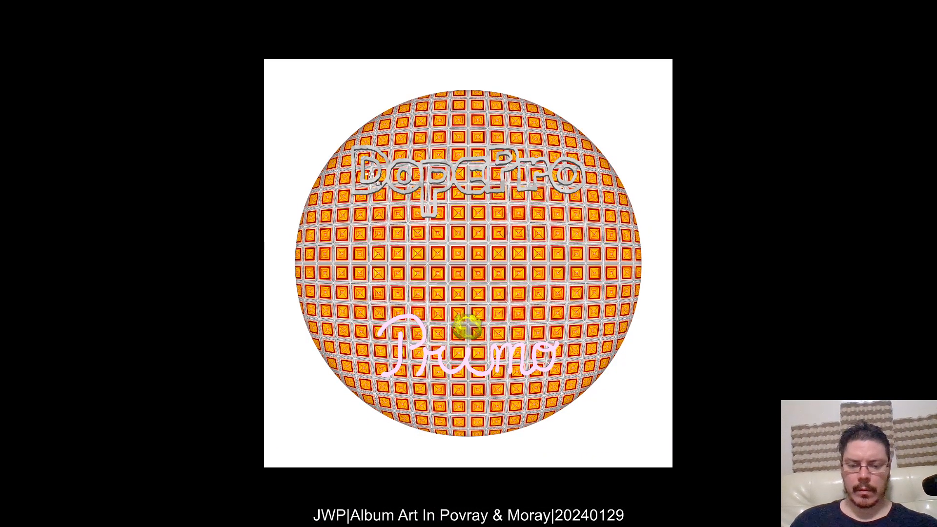
pyautogui.hotkey('ctrl', 'shift', 'j')
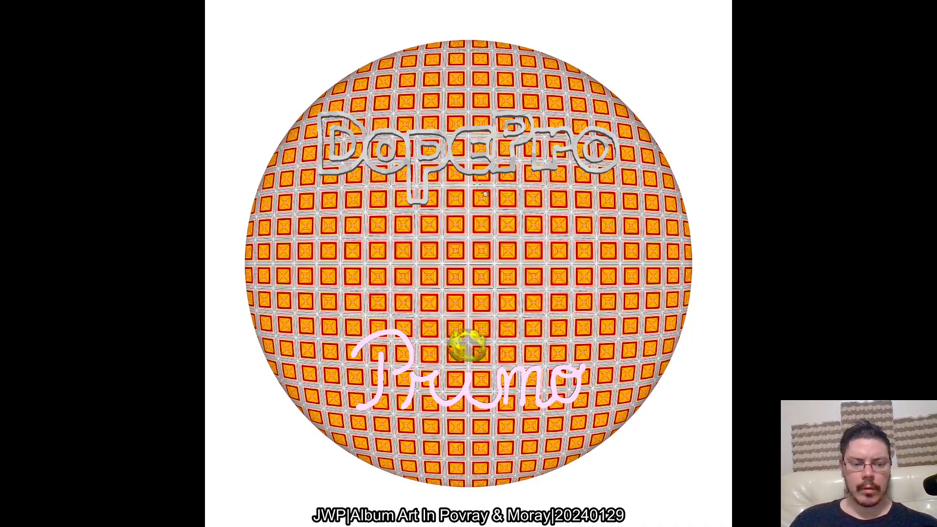
pyautogui.press('+')
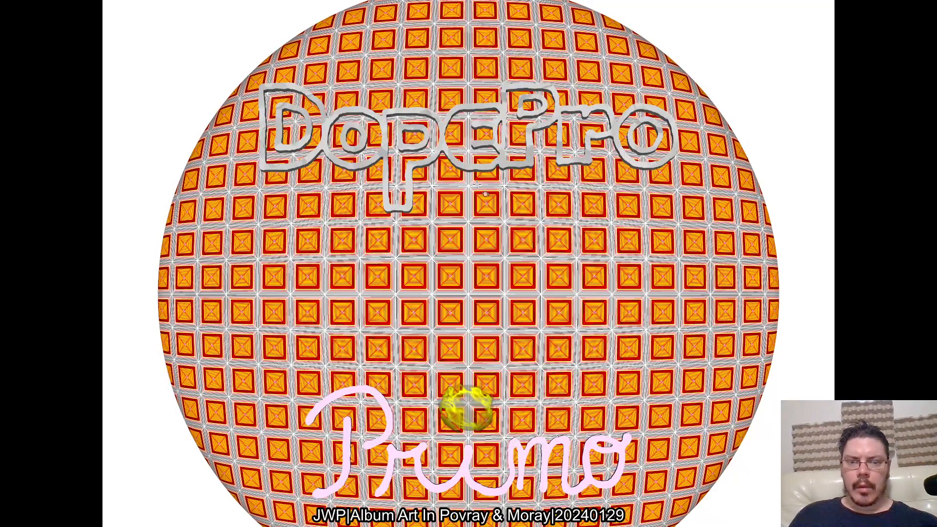
# - Examine the spiral squares beneath the DopePro lettering at several magnifications, from individual pixels out to nearly the whole sphere
pyautogui.press('+')
pyautogui.press('+')
pyautogui.press('+')
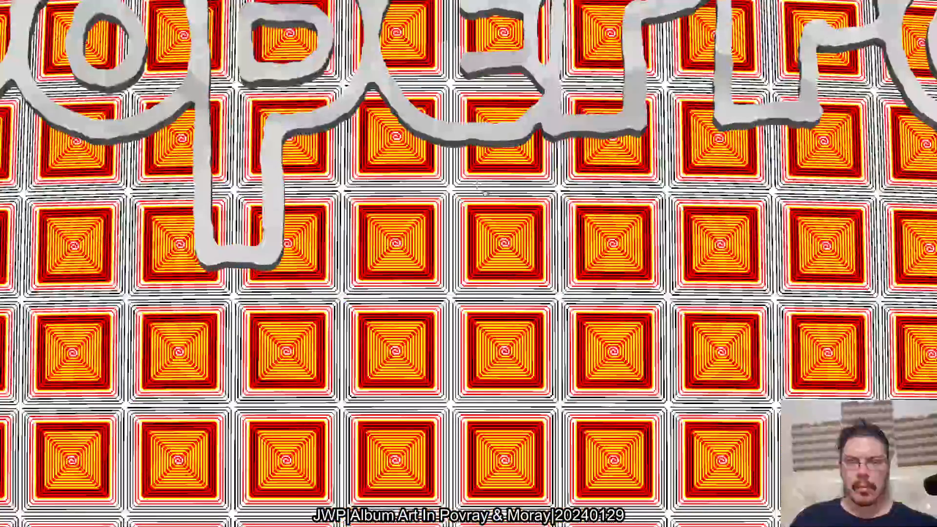
pyautogui.press('+')
pyautogui.press('+')
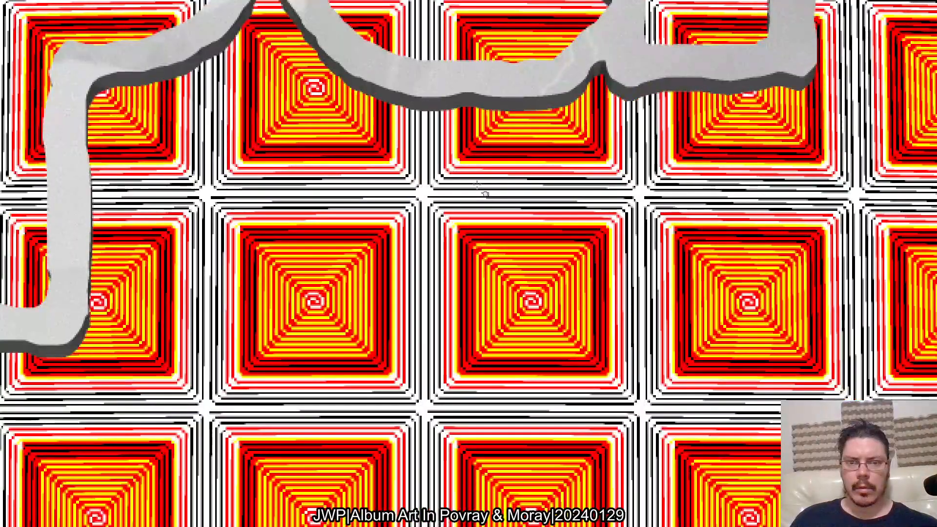
pyautogui.press('+')
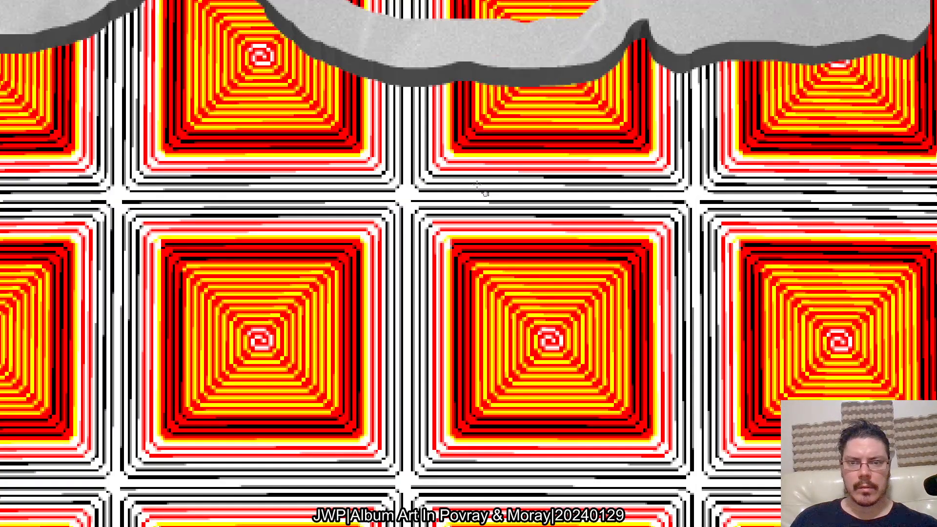
pyautogui.press('-')
pyautogui.press('-')
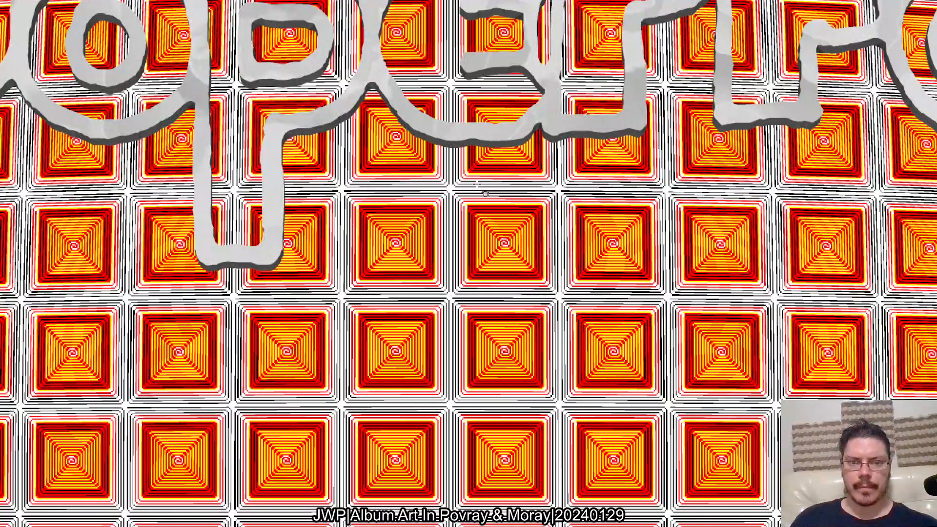
pyautogui.press('-')
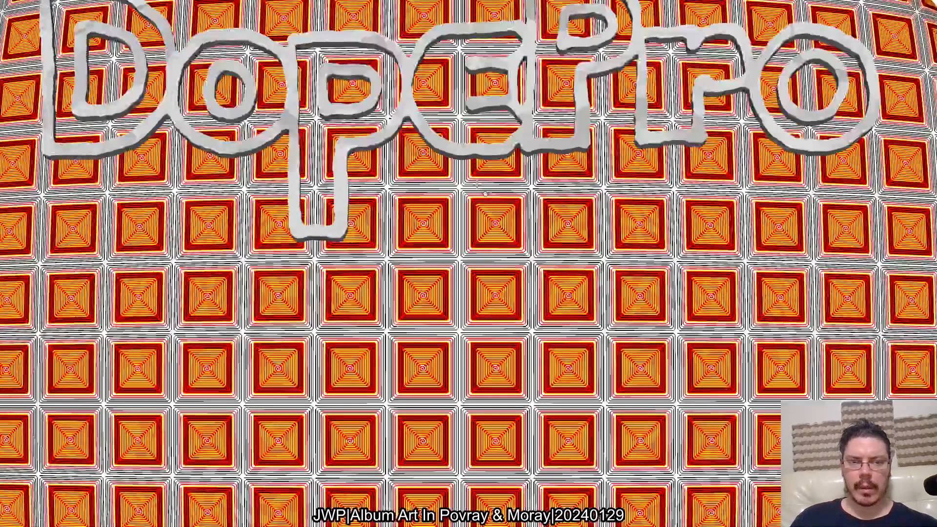
pyautogui.press('-')
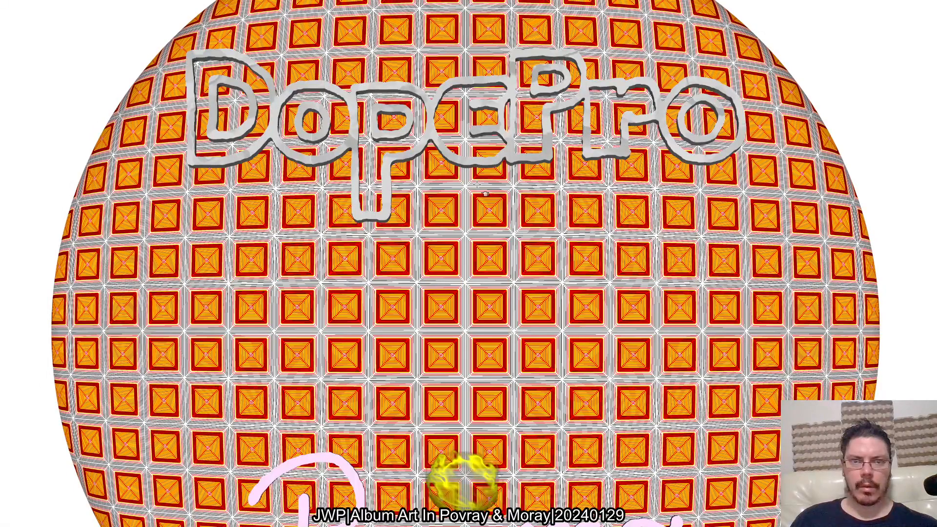
# - Switch repeatedly between Cover.bmp in Photos and the full-screen render in GIMP, comparing the spiral squares and lettering at similar magnification
pyautogui.hotkey('alt', 'Tab')
pyautogui.click(476, 185)
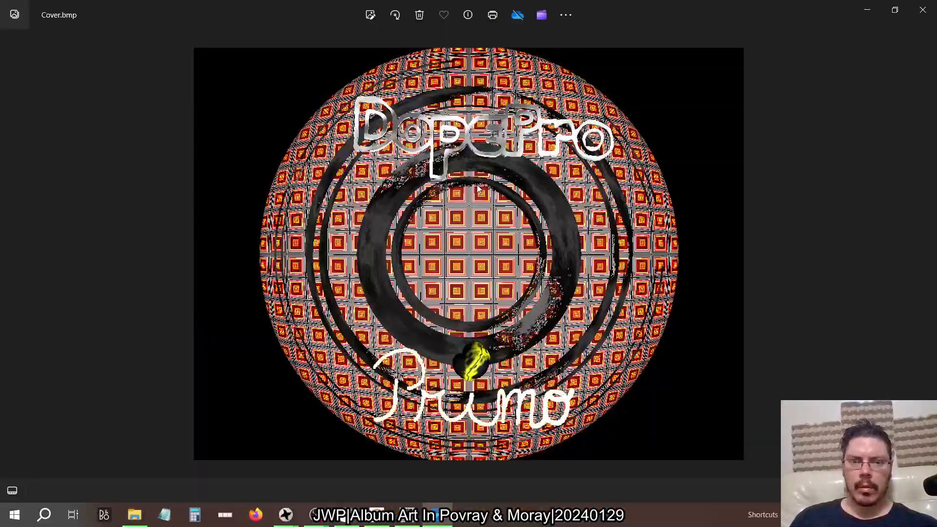
pyautogui.scroll(5, 478, 185)
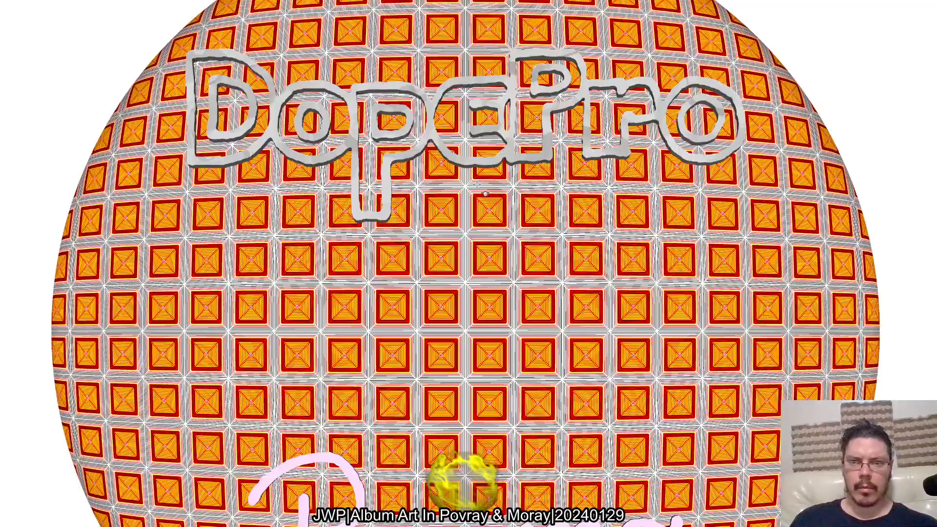
pyautogui.hotkey('alt', 'Tab')
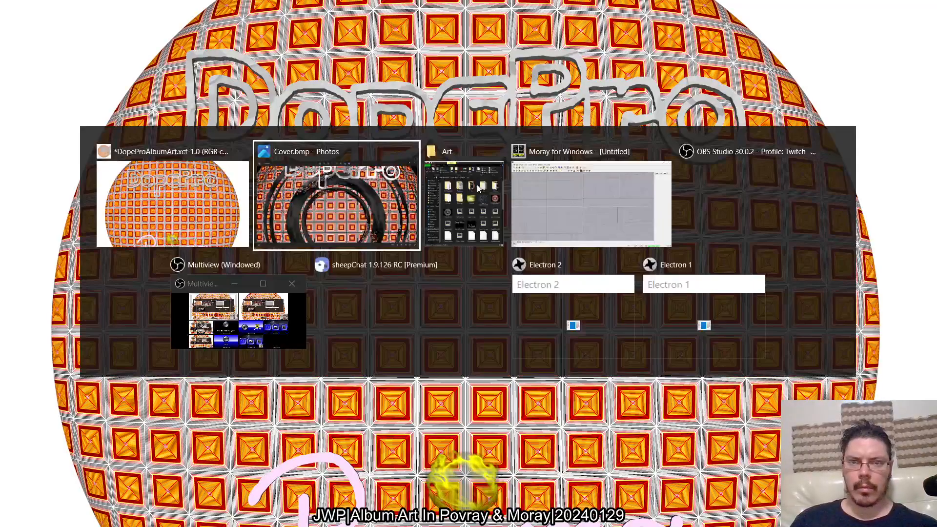
pyautogui.hotkey('alt', 'Tab')
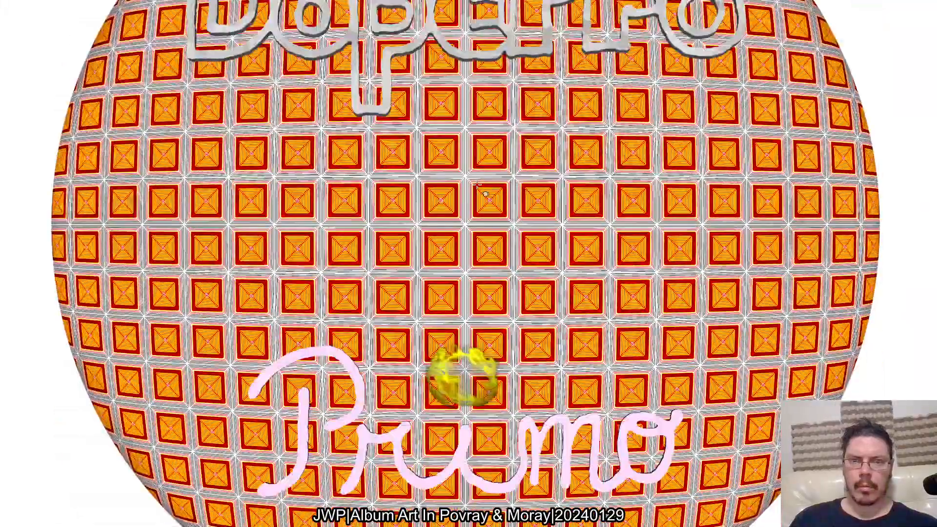
pyautogui.hotkey('alt', 'Tab')
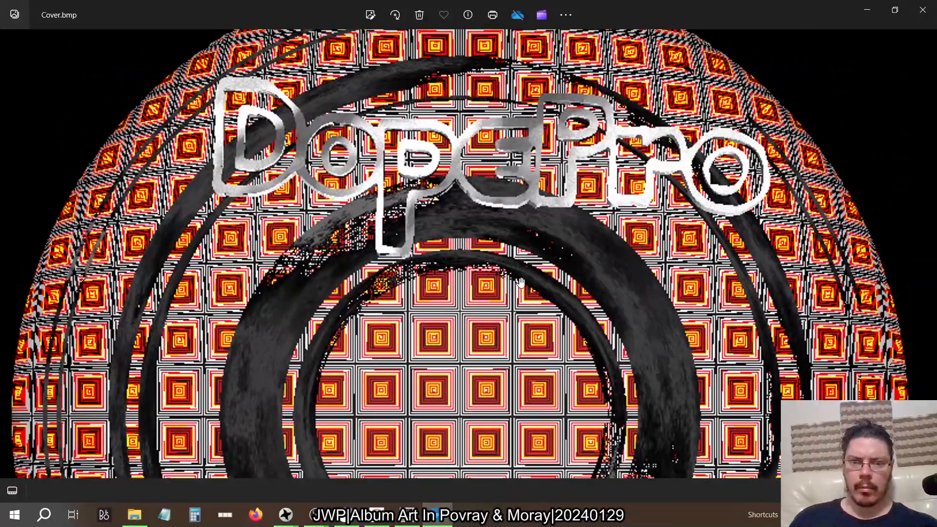
pyautogui.hotkey('alt', 'Tab')
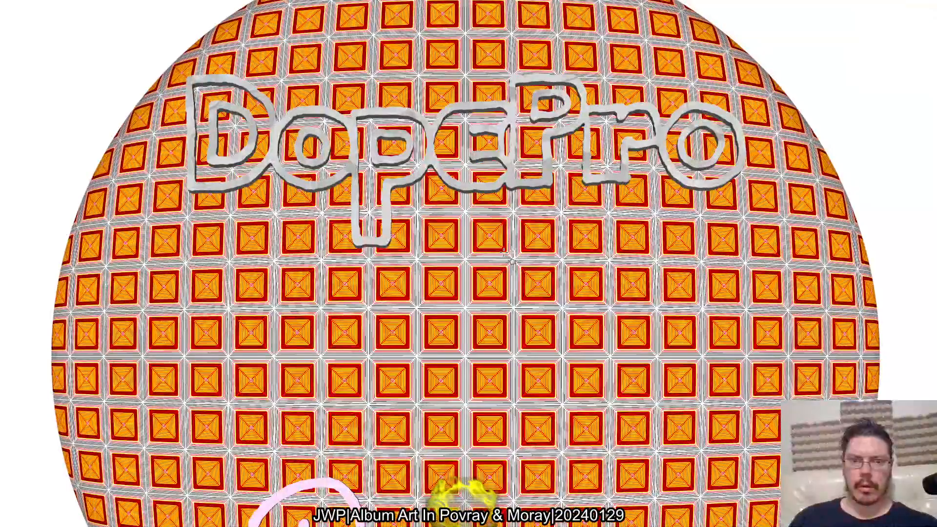
pyautogui.hotkey('alt', 'Tab')
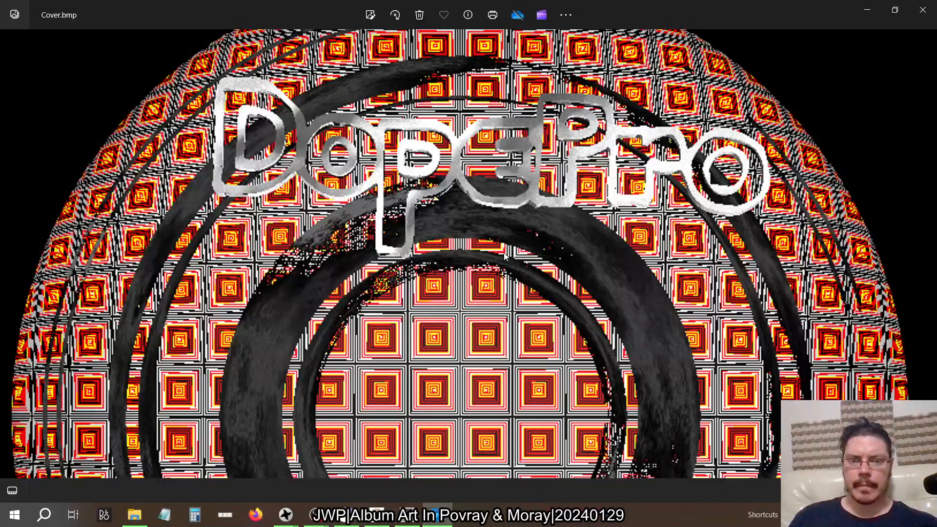
pyautogui.hotkey('alt', 'Tab')
pyautogui.hotkey('alt', 'Tab')
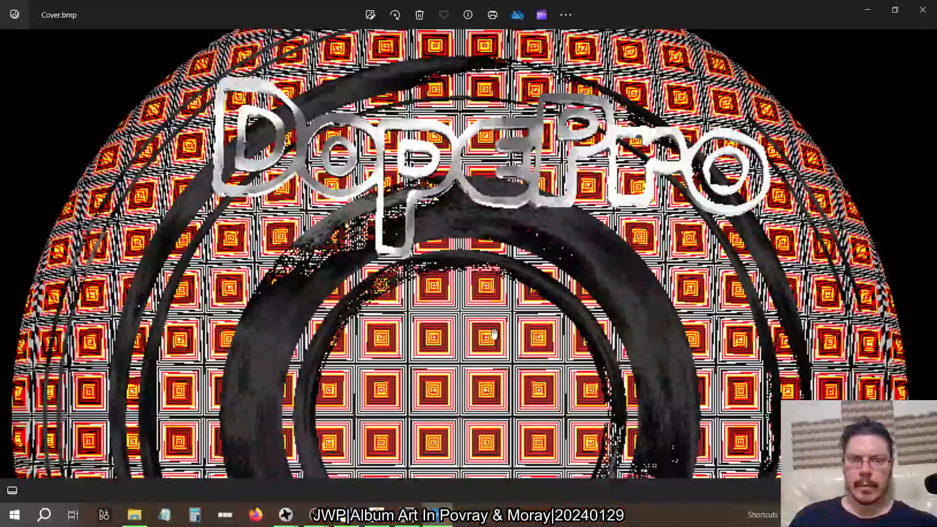
pyautogui.hotkey('alt', 'Tab')
pyautogui.hotkey('alt', 'Tab')
pyautogui.hotkey('alt', 'Tab')
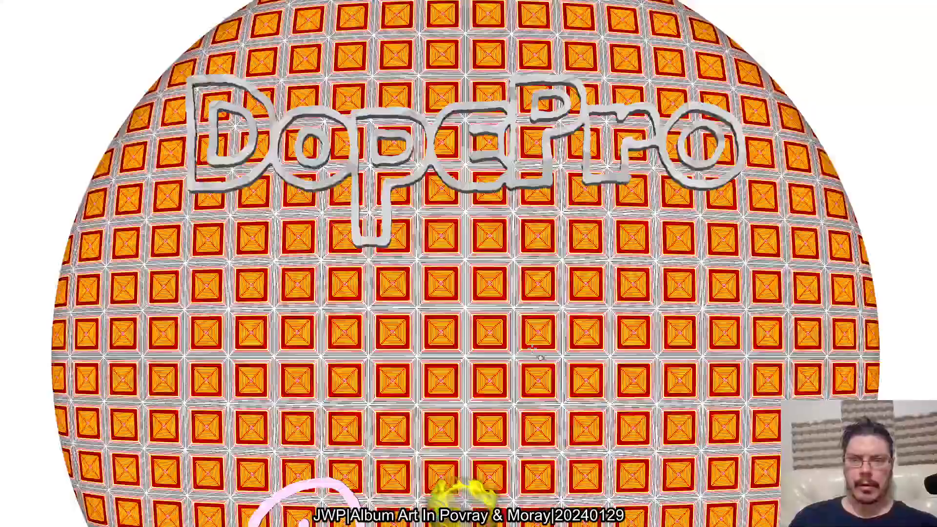
pyautogui.hotkey('alt', 'Tab')
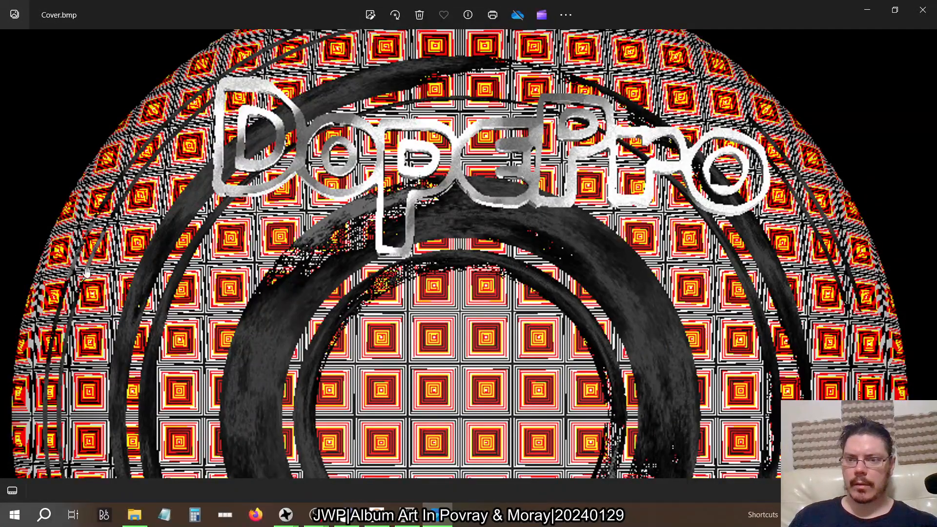
pyautogui.hotkey('alt', 'Tab')
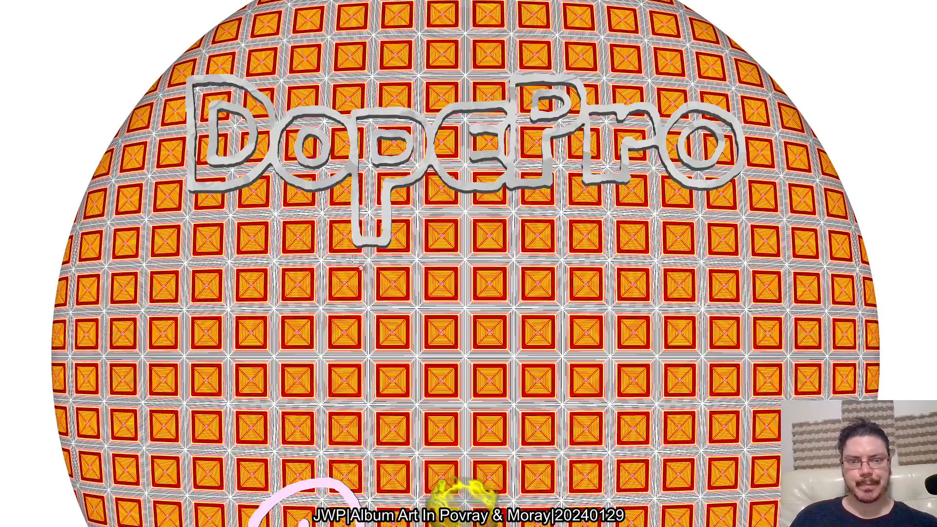
# - Enlarge one spiral square, show the docks again and select the gray line pixels by color with a threshold of 30
pyautogui.scroll(5, 438, 240)
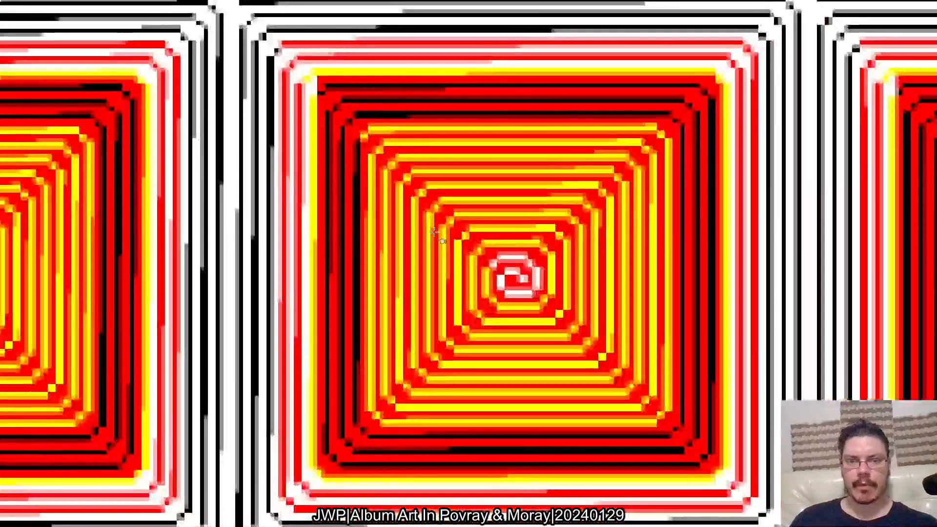
pyautogui.hotkey('alt', 'Tab')
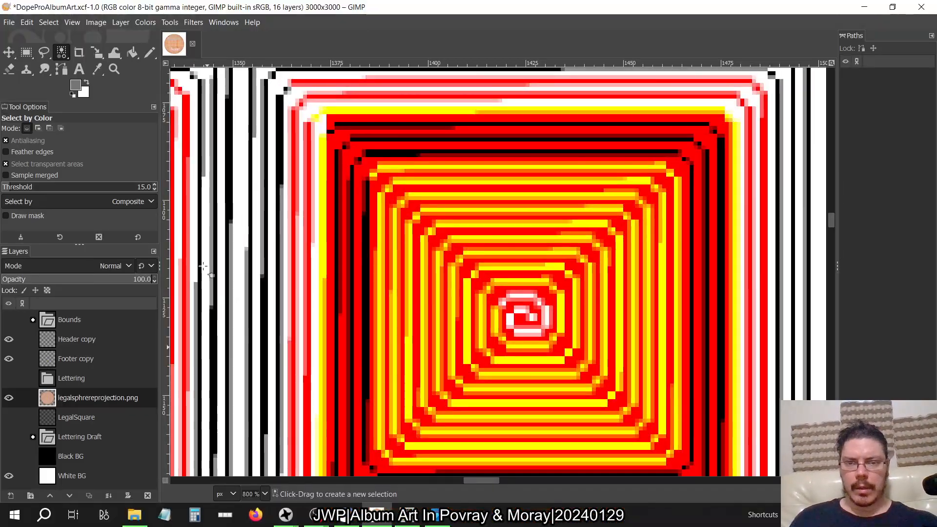
pyautogui.click(136, 189)
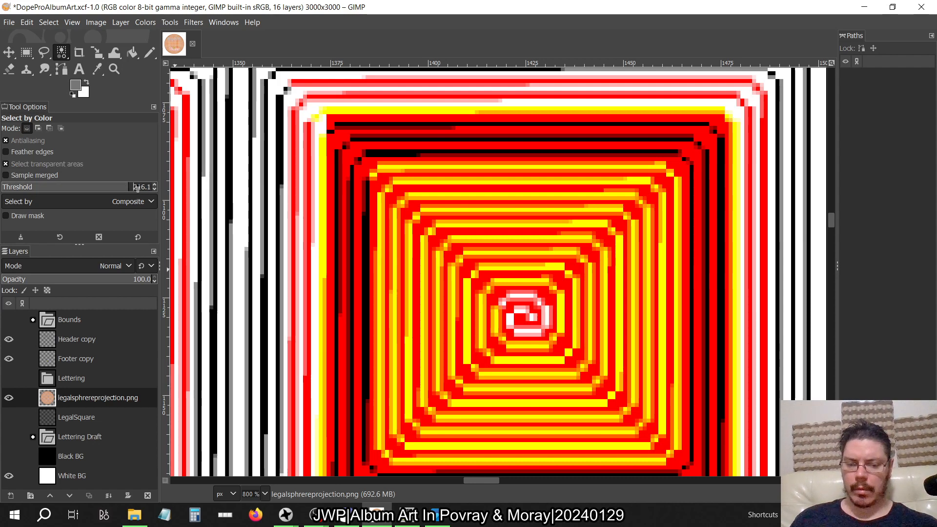
pyautogui.write('30')
pyautogui.press('Return')
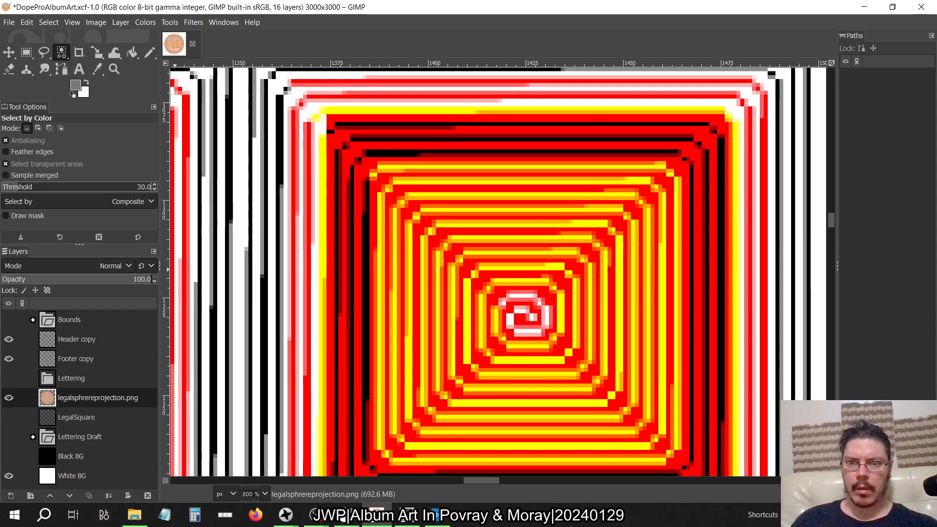
pyautogui.click(247, 268)
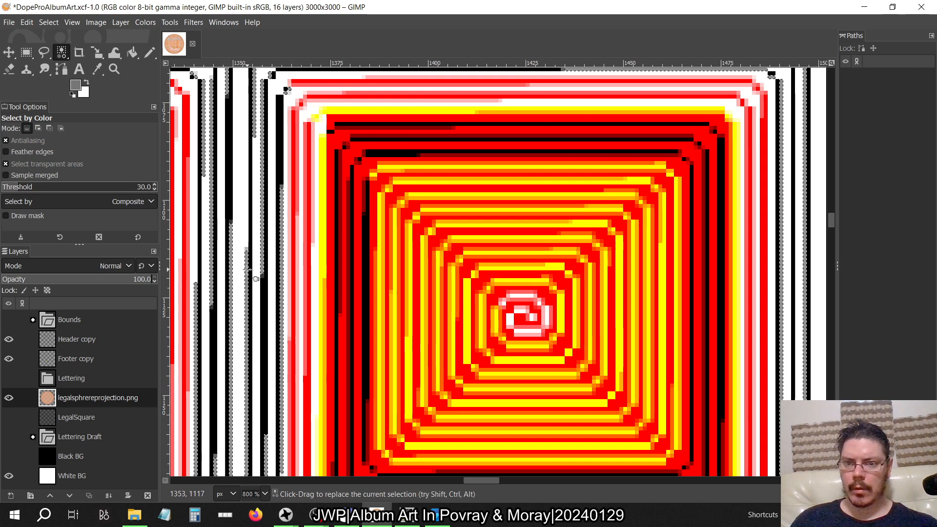
# - Try wider by-color selections of the lines beside the spiral square, starting at threshold 140.7 and varying it between about 109.7 and 154.7
pyautogui.moveTo(126, 189); pyautogui.dragTo(84, 189)
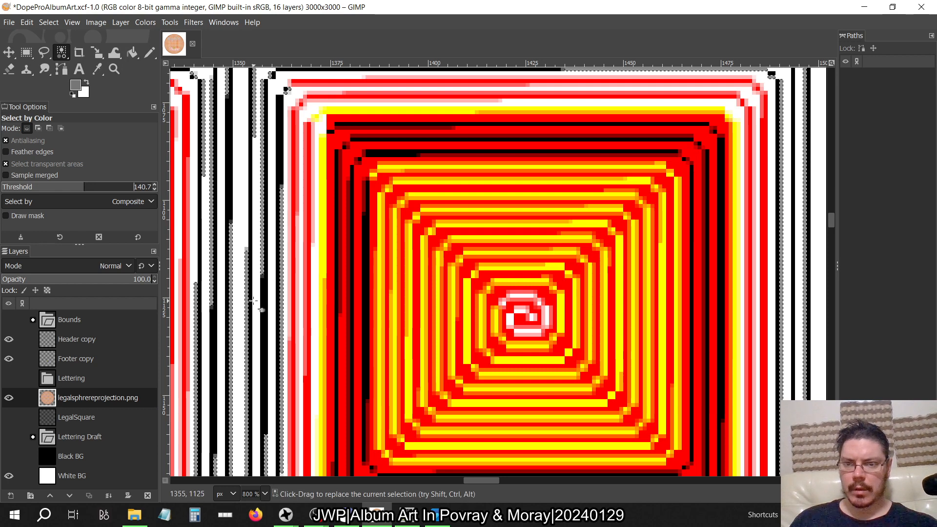
pyautogui.moveTo(246, 287); pyautogui.dragTo(328, 255)
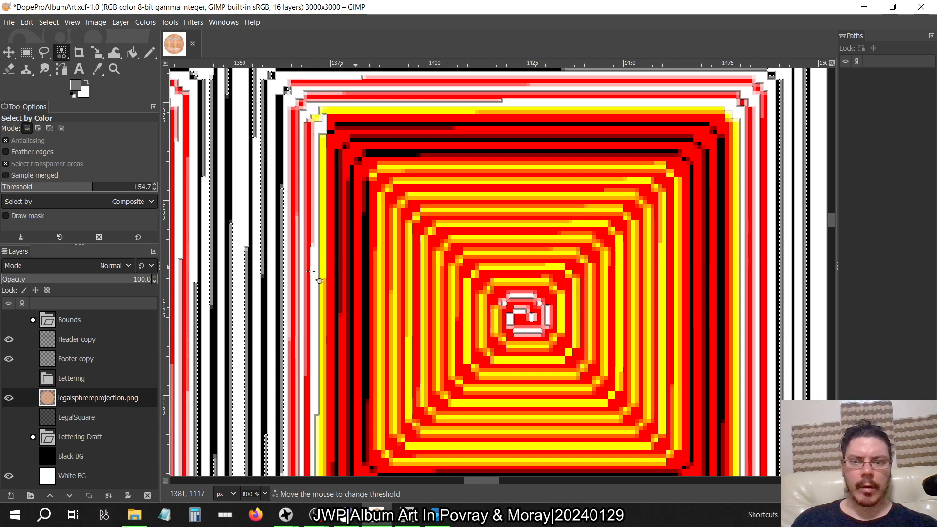
pyautogui.moveTo(311, 271); pyautogui.dragTo(200, 279)
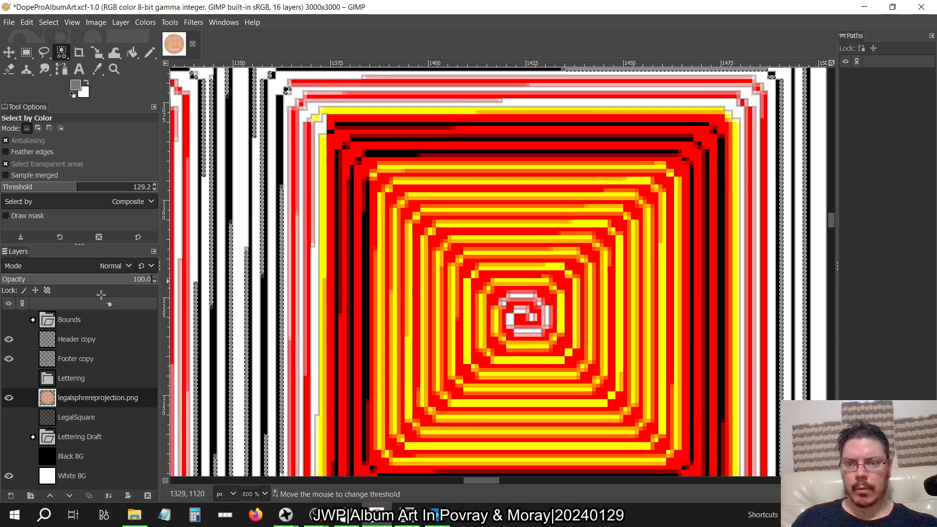
pyautogui.moveTo(157, 288); pyautogui.dragTo(5, 315)
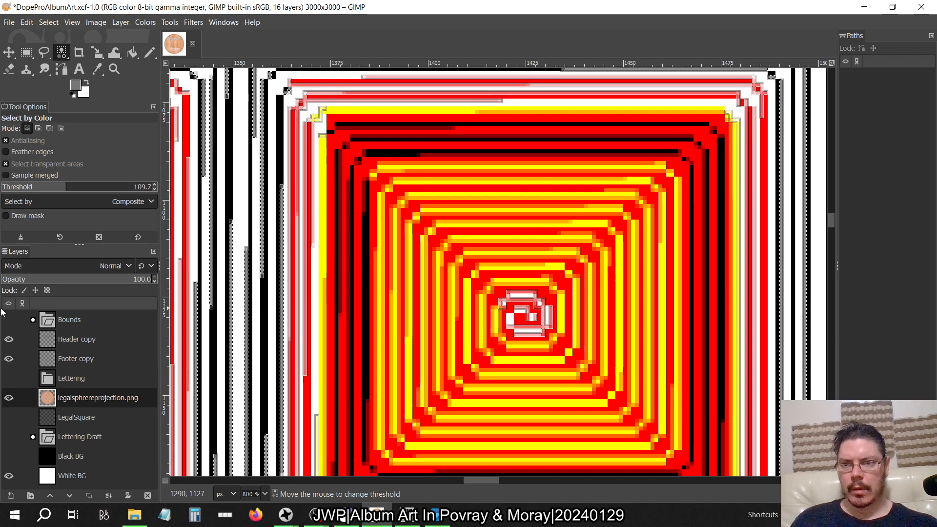
pyautogui.moveTo(239, 293); pyautogui.dragTo(239, 293)
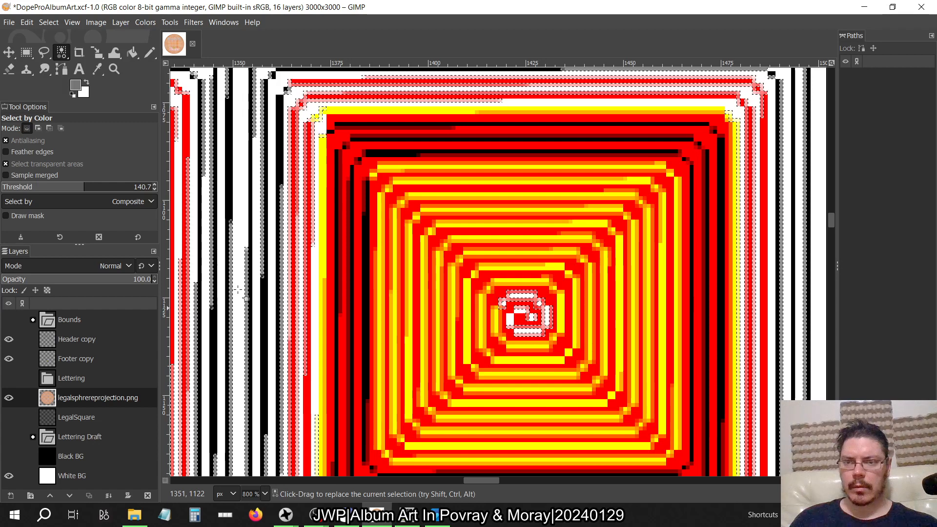
# - Set the Select by Color threshold to 60 and select the gray line pixels beside the spiral square
pyautogui.click(123, 187)
pyautogui.write('6')
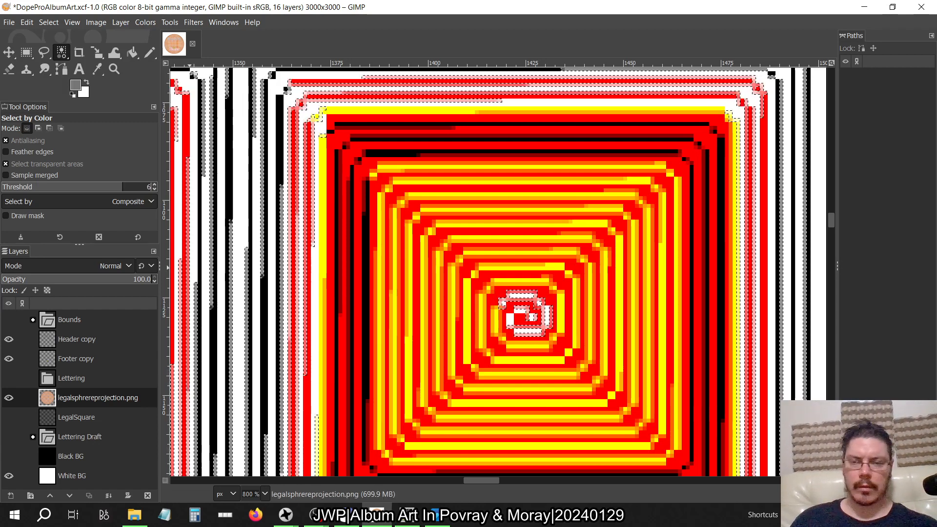
pyautogui.write('0')
pyautogui.press('Return')
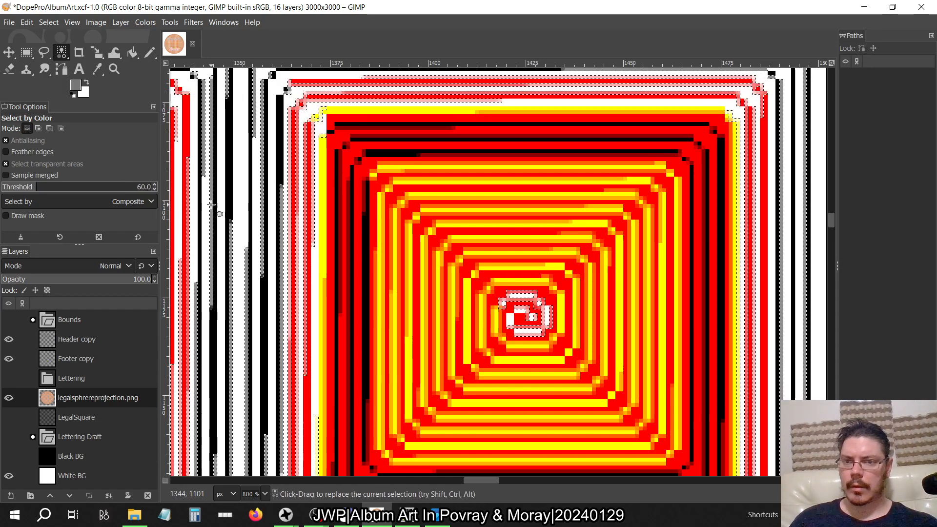
pyautogui.click(263, 266)
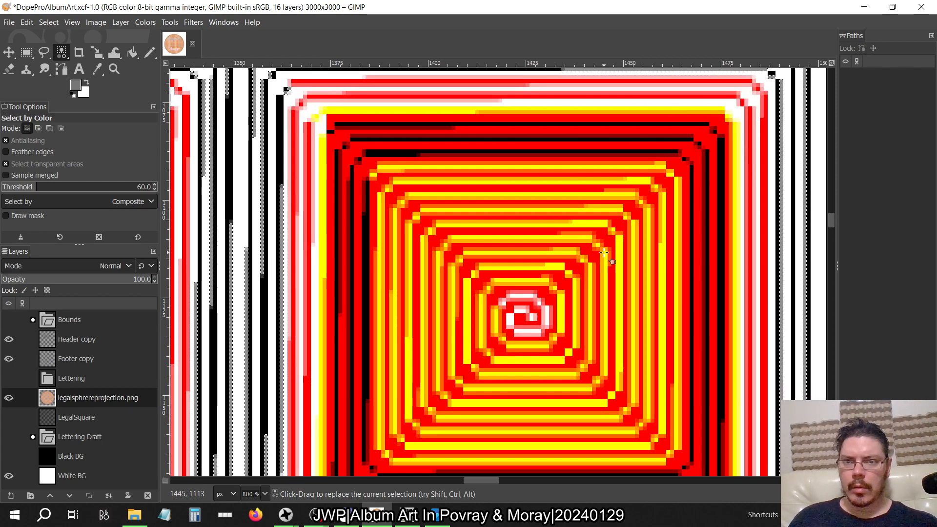
# - Try selecting the gray line pixels by LCh Lightness at threshold 60, and return the selection criterion to Composite
pyautogui.scroll(-5, 459, 266)
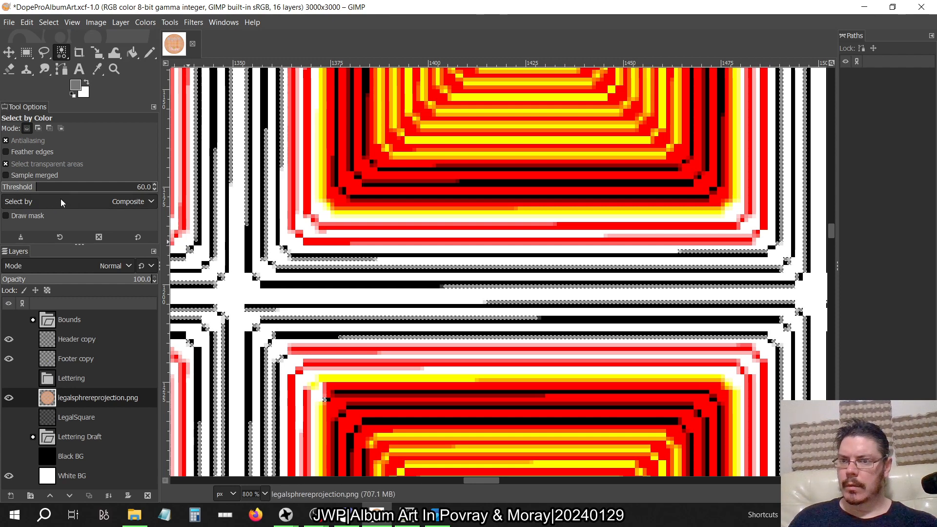
pyautogui.click(106, 204)
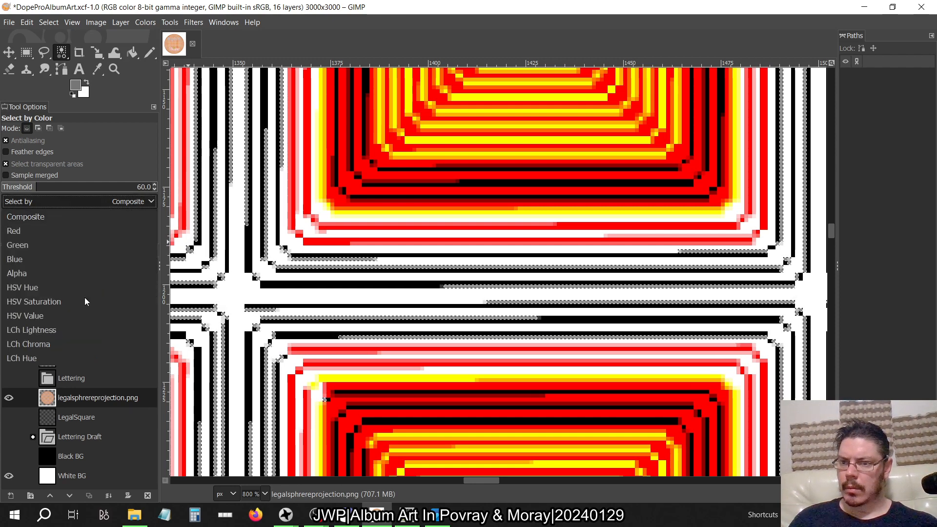
pyautogui.click(63, 330)
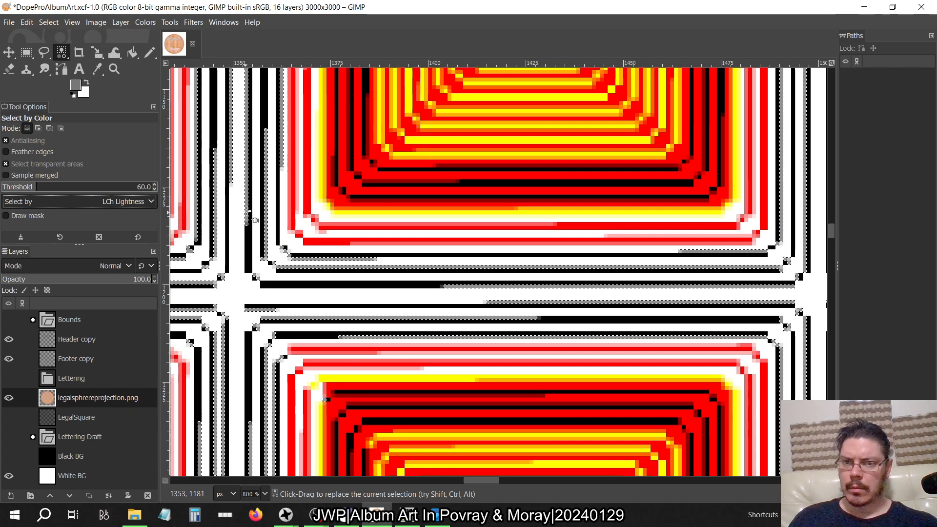
pyautogui.click(336, 233)
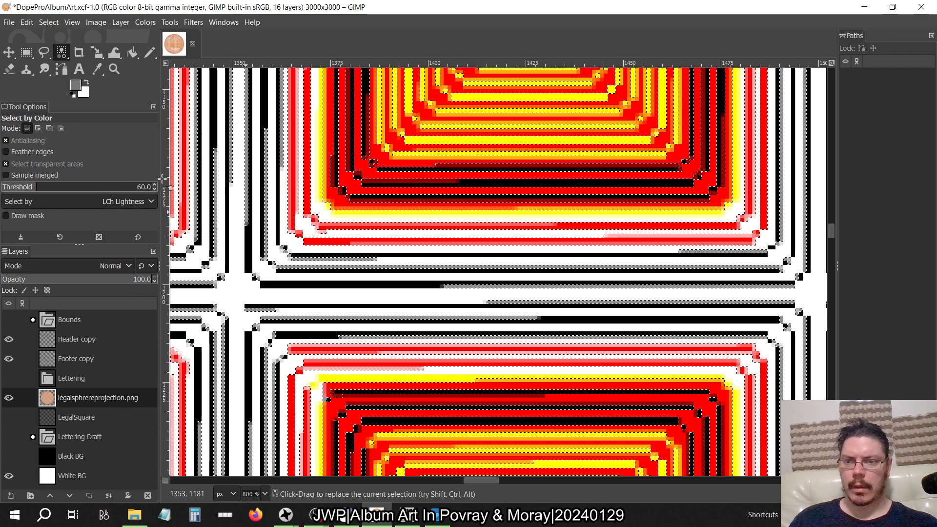
pyautogui.click(139, 203)
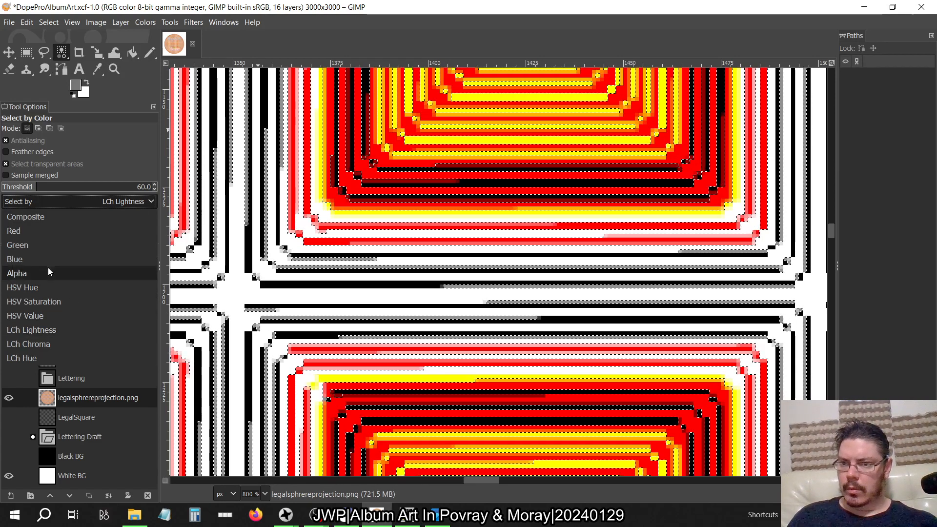
pyautogui.click(30, 219)
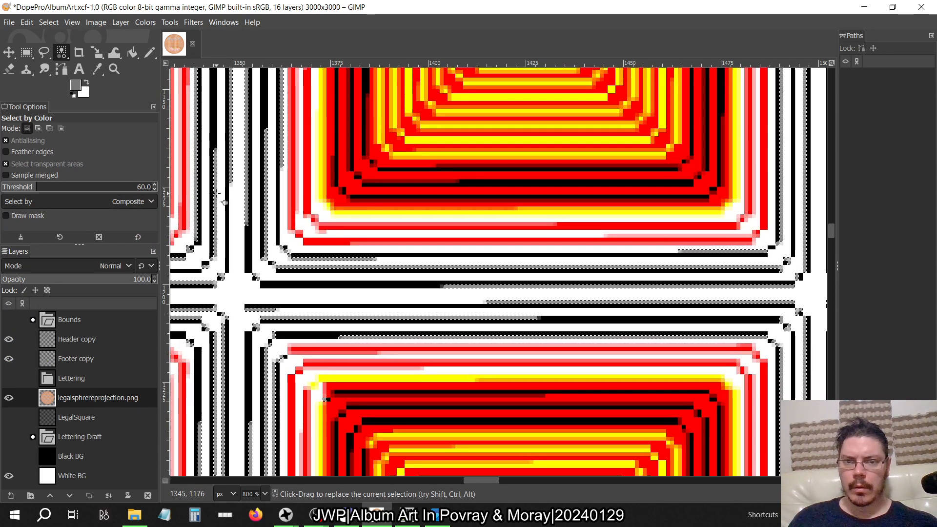
# - Widen the by-color selection of the gray lines, trying thresholds between about 88.5 and 92, and set the Select by Color threshold to 88
pyautogui.moveTo(216, 194); pyautogui.dragTo(465, 190)
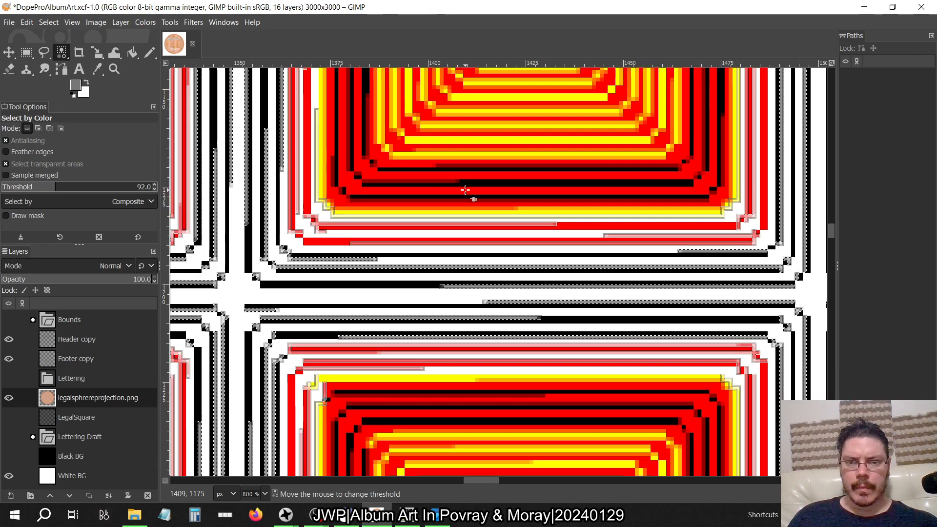
pyautogui.moveTo(437, 194); pyautogui.dragTo(436, 196)
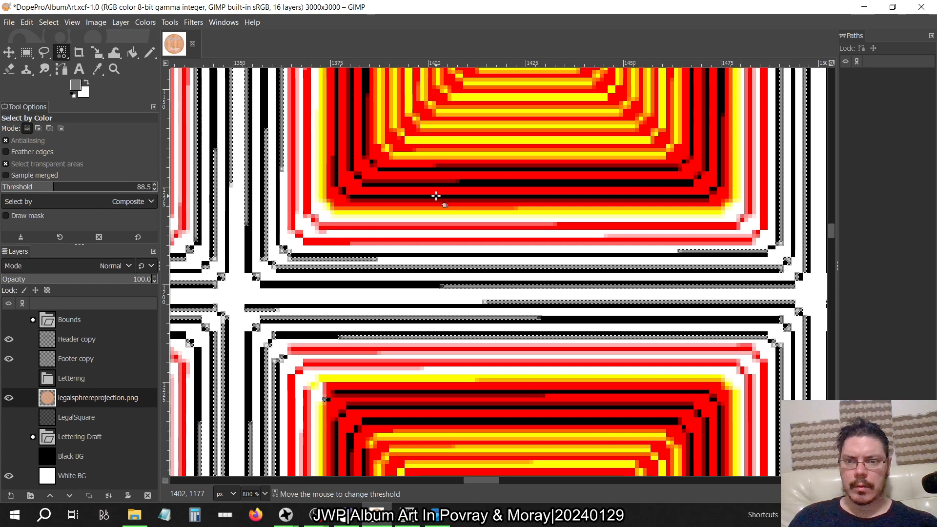
pyautogui.press('Escape')
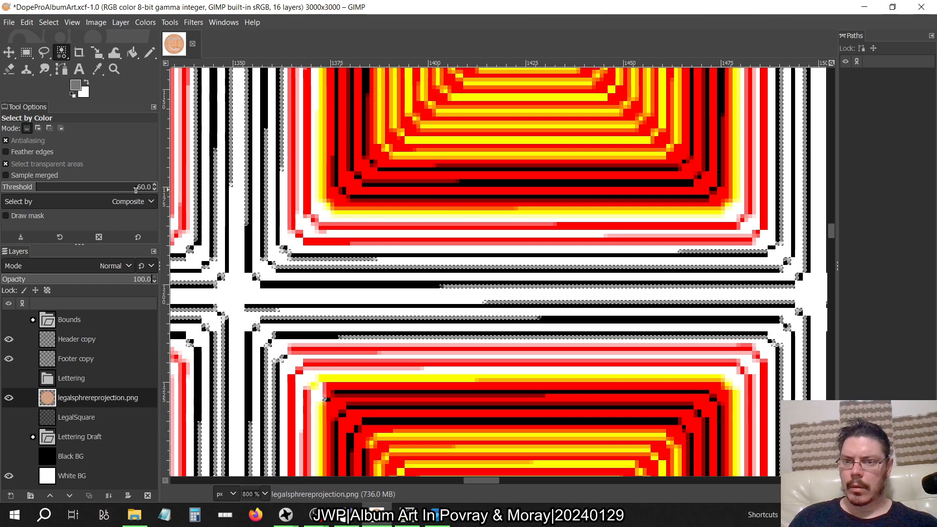
pyautogui.click(111, 187)
pyautogui.doubleClick(134, 189)
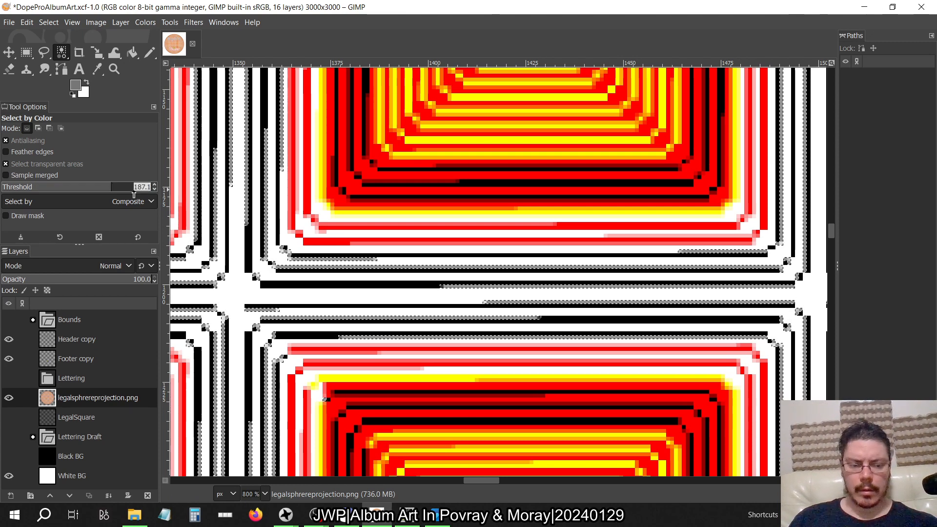
pyautogui.write('88')
pyautogui.press('Return')
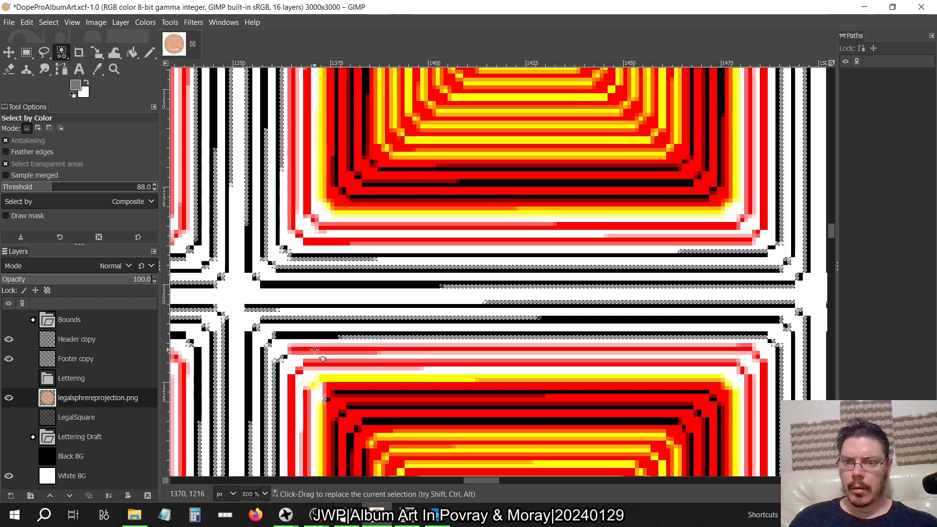
# - Examine the gray line selection around the spiral squares all the way down to the pink lettering
pyautogui.scroll(-3, 321, 278)
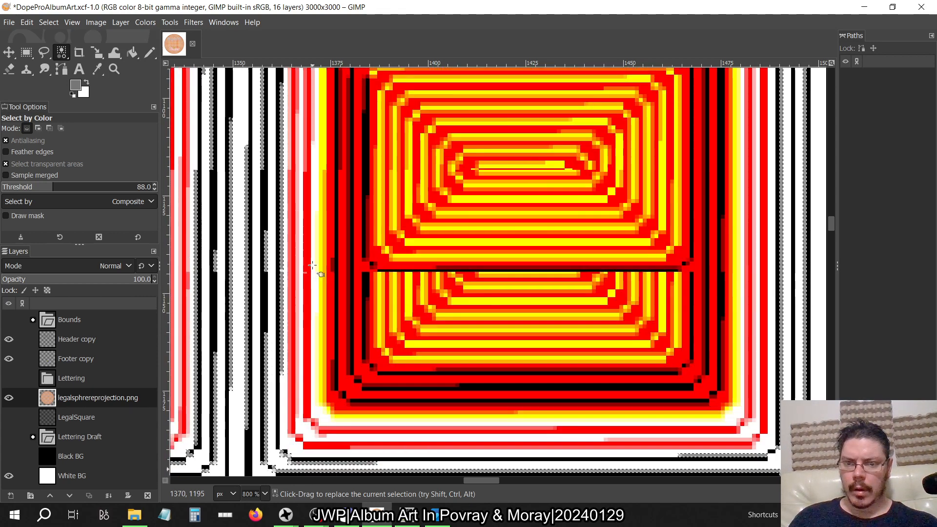
pyautogui.scroll(-14, 366, 292)
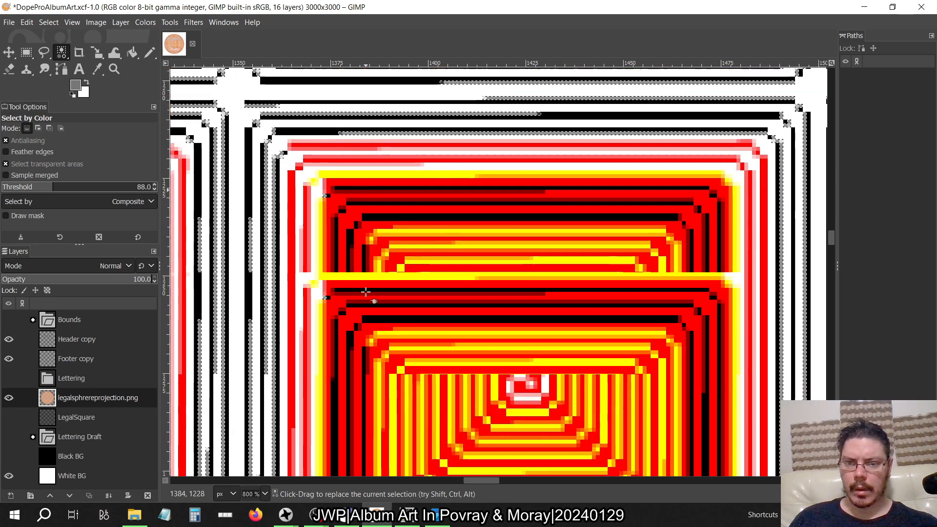
pyautogui.scroll(-3, 365, 292)
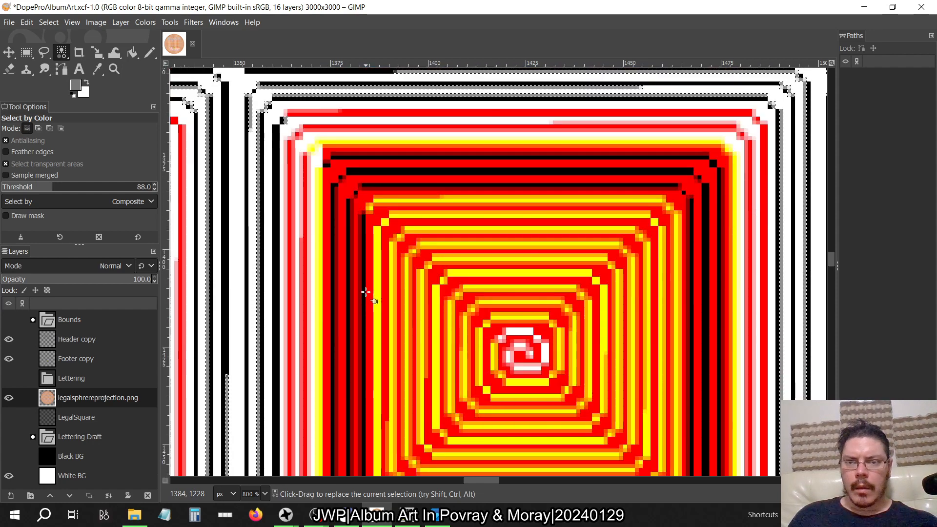
pyautogui.scroll(-6, 366, 291)
pyautogui.scroll(-20, 366, 292)
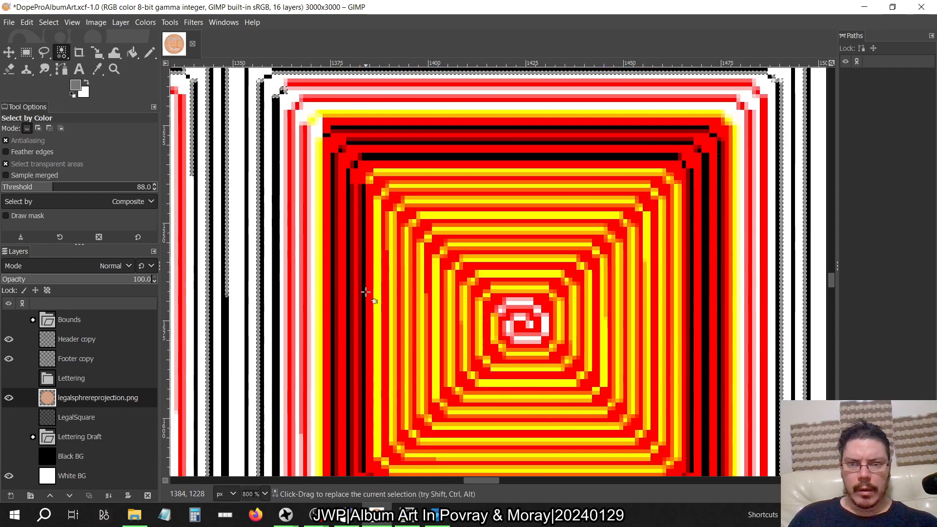
pyautogui.scroll(-9, 366, 292)
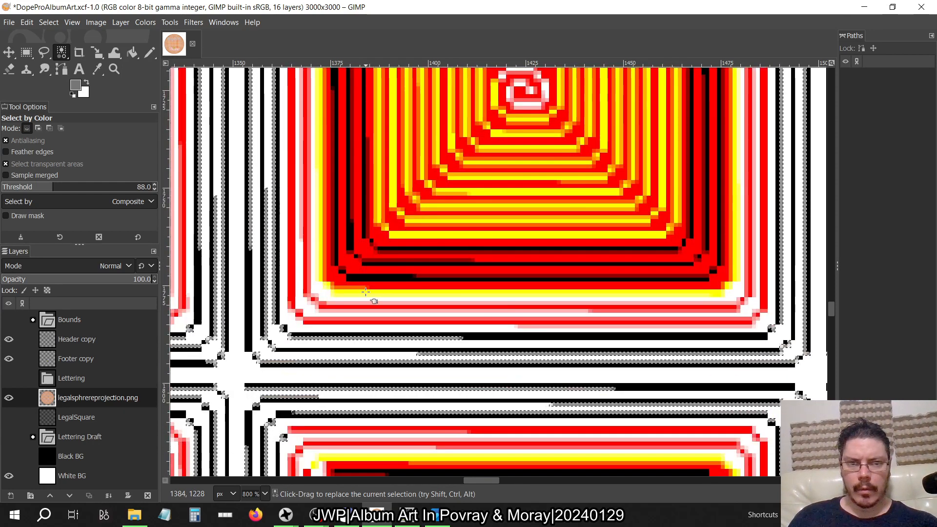
pyautogui.scroll(-5, 366, 292)
pyautogui.scroll(-10, 365, 292)
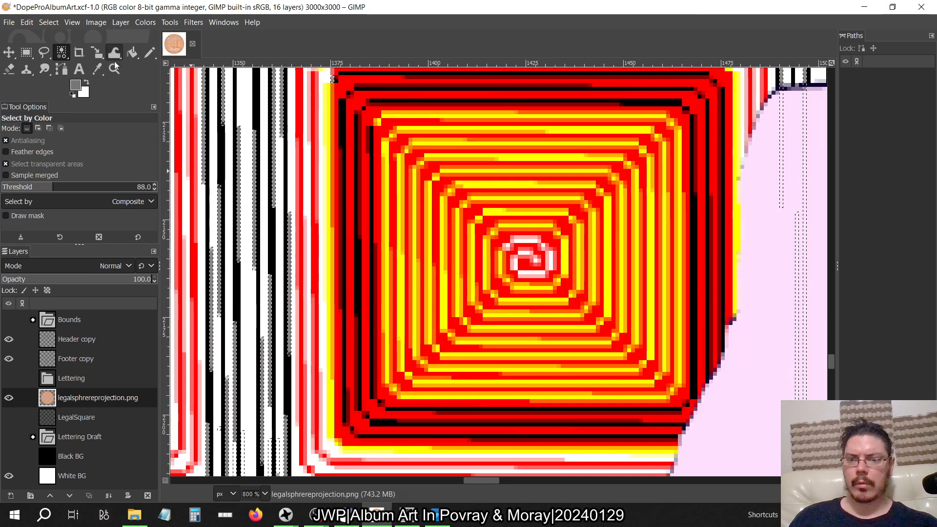
# - Colorize the selected gray line pixels of the sphere projection layer with black
pyautogui.click(147, 22)
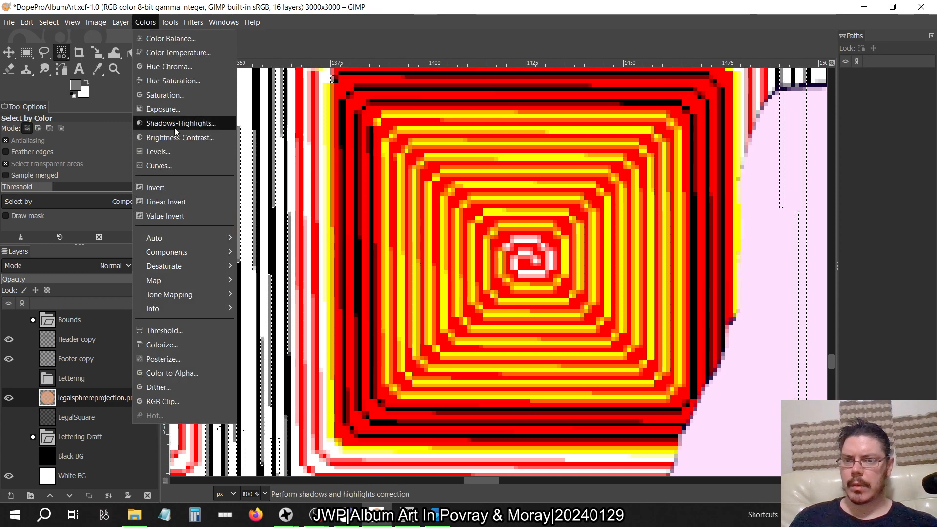
pyautogui.click(166, 344)
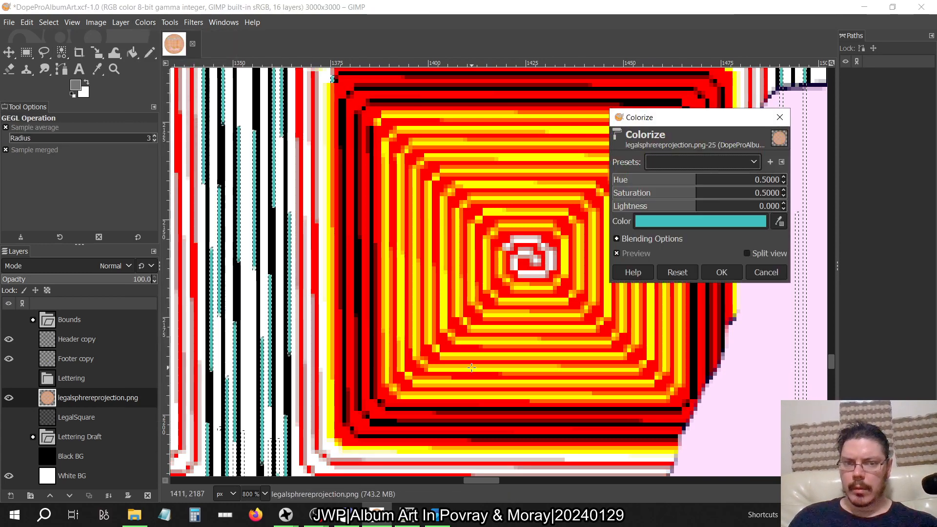
pyautogui.click(728, 224)
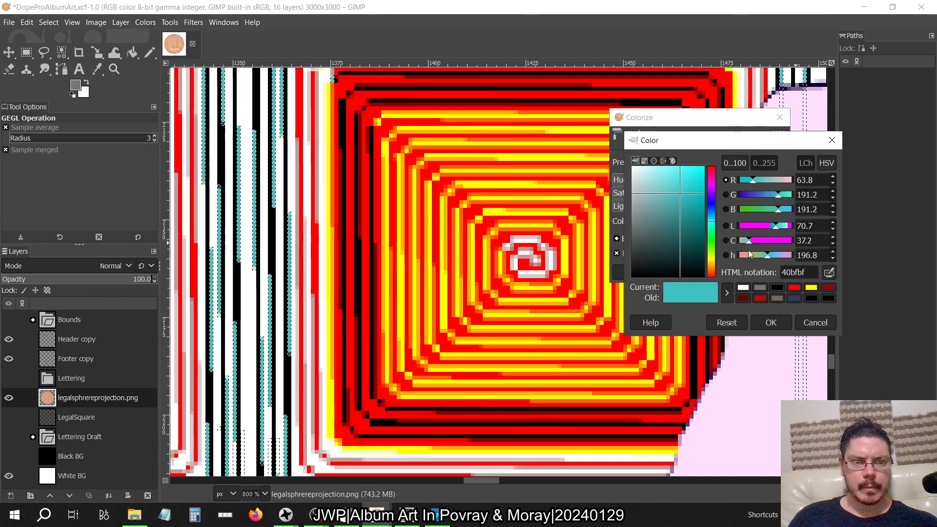
pyautogui.click(778, 287)
pyautogui.click(779, 323)
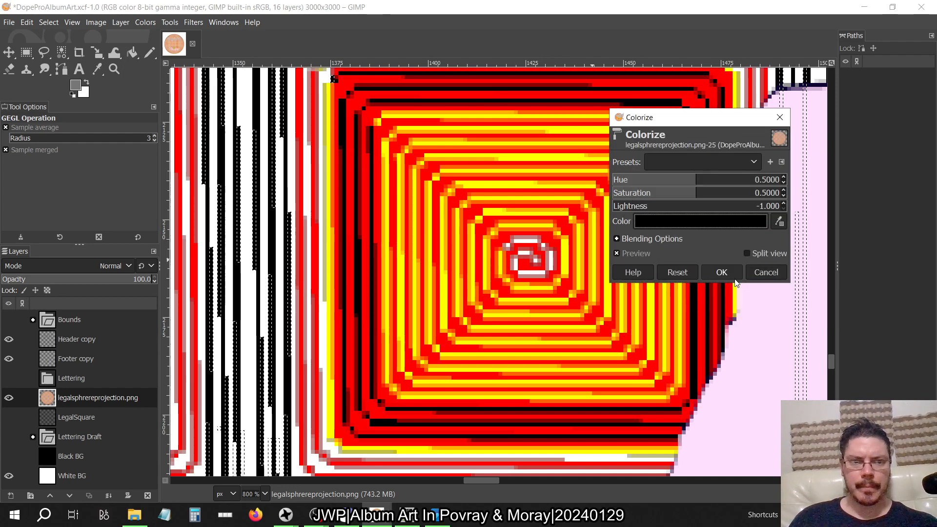
pyautogui.click(720, 272)
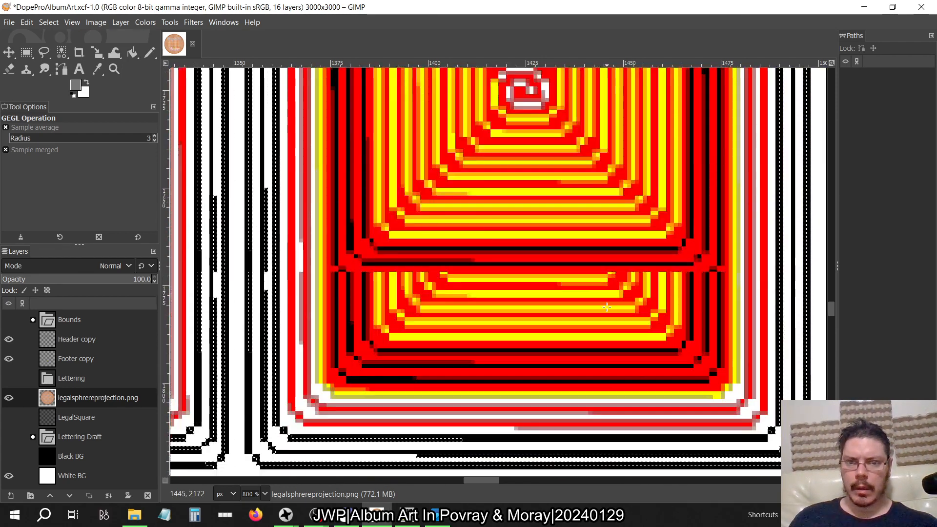
# - Inspect the recolored lines up to the sphere's upper edge, and compare them with the whole image at several magnifications
pyautogui.scroll(15, 607, 307)
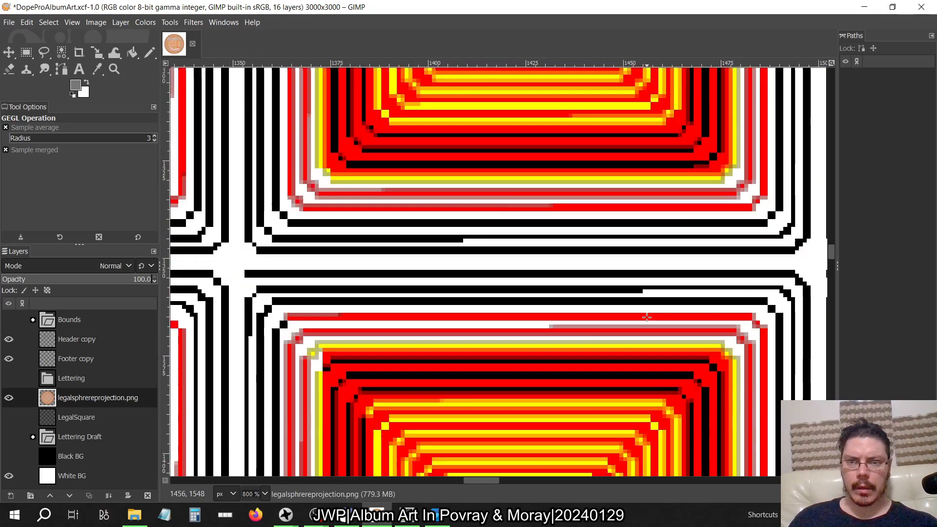
pyautogui.scroll(10, 647, 318)
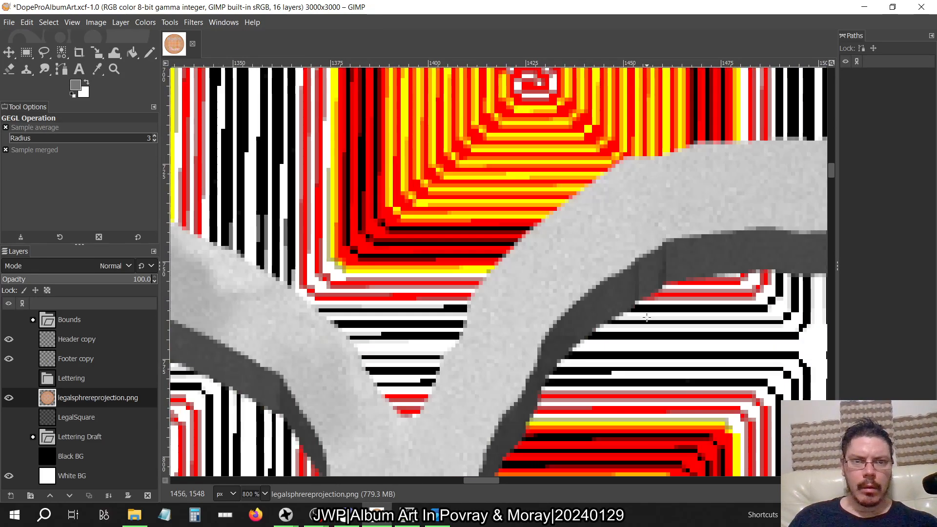
pyautogui.scroll(10, 646, 317)
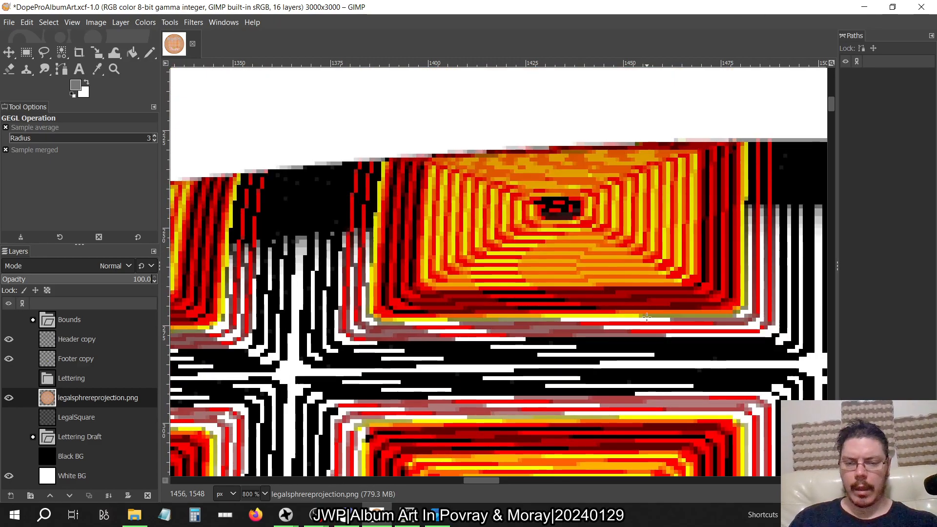
pyautogui.hotkey('shift', 'ctrl', 'j')
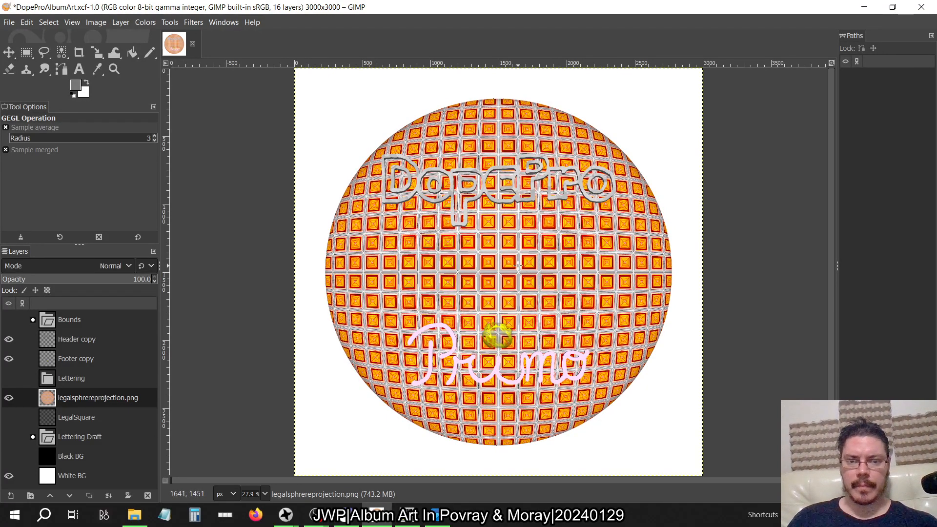
pyautogui.keyDown('ctrl'); pyautogui.scroll(15, 431, 240); pyautogui.keyUp('ctrl')
pyautogui.keyDown('ctrl'); pyautogui.scroll(-11, 517, 265); pyautogui.keyUp('ctrl')
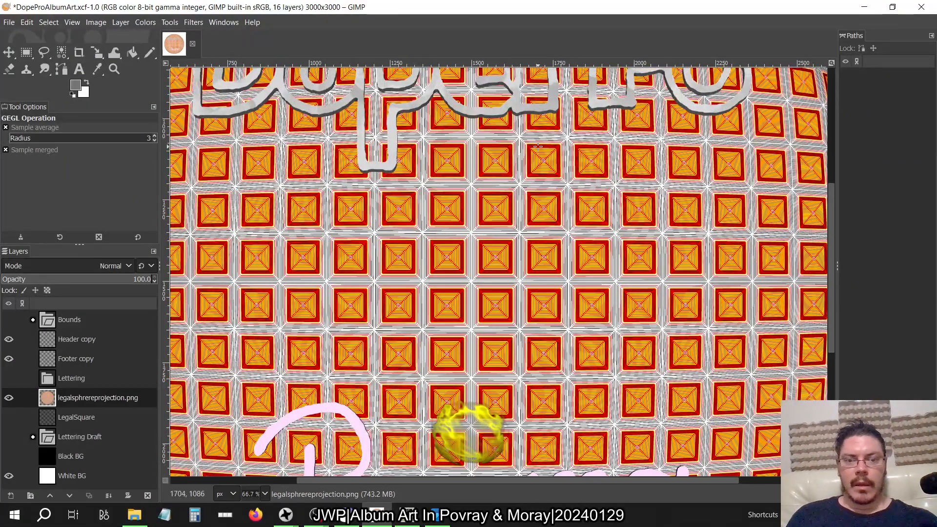
pyautogui.keyDown('ctrl'); pyautogui.scroll(-3, 517, 265); pyautogui.keyUp('ctrl')
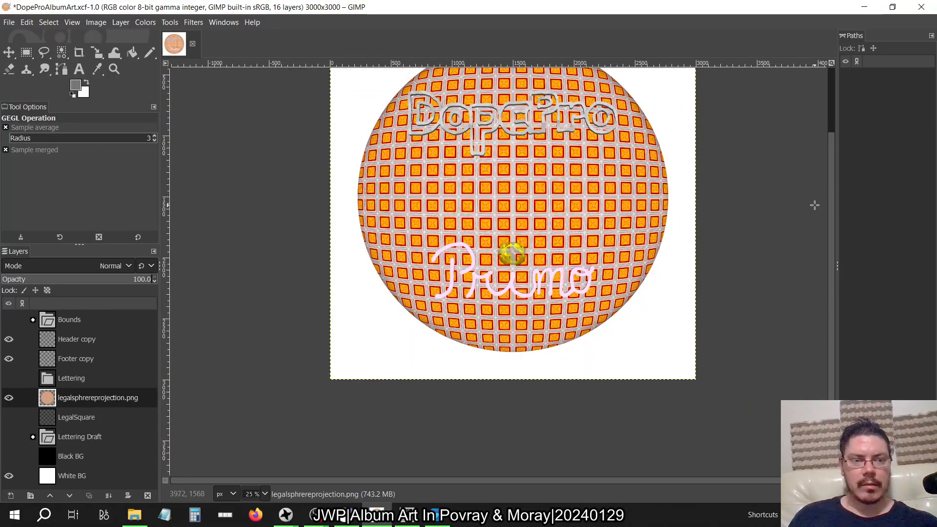
# - Show the LegalSquare layer and the Bounds group together with the sphere projection
pyautogui.scroll(3, 830, 213)
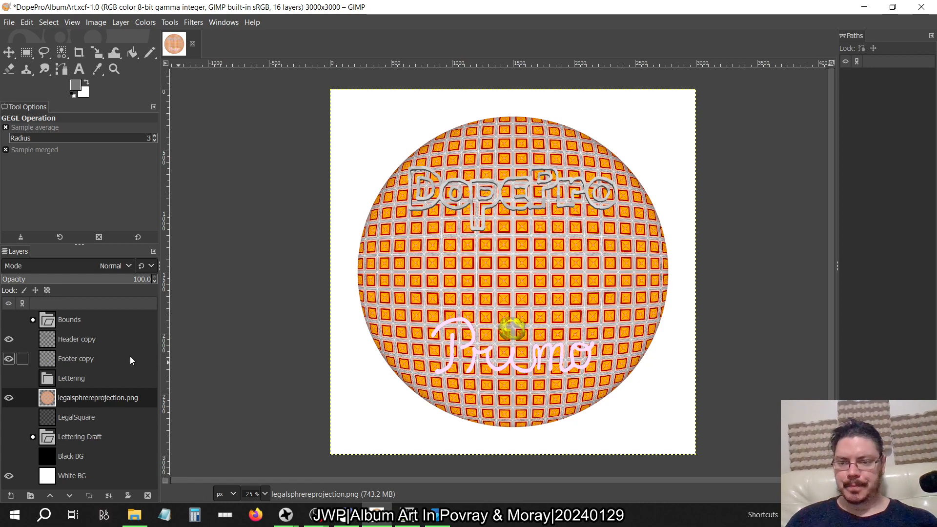
pyautogui.click(9, 417)
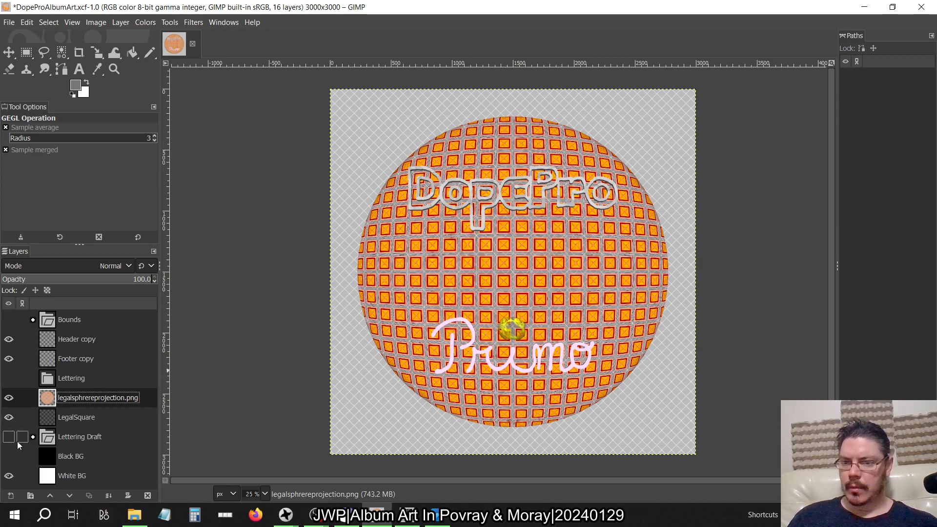
pyautogui.click(8, 319)
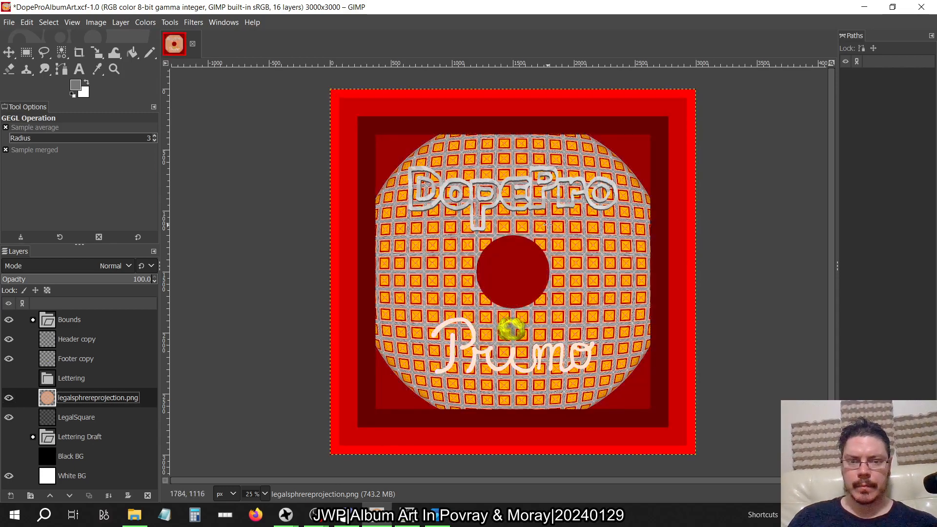
# - Examine the sphere, DopePro lettering and Primo lettering against the red bounds at 100% magnification
pyautogui.press('1')
pyautogui.scroll(4, 547, 224)
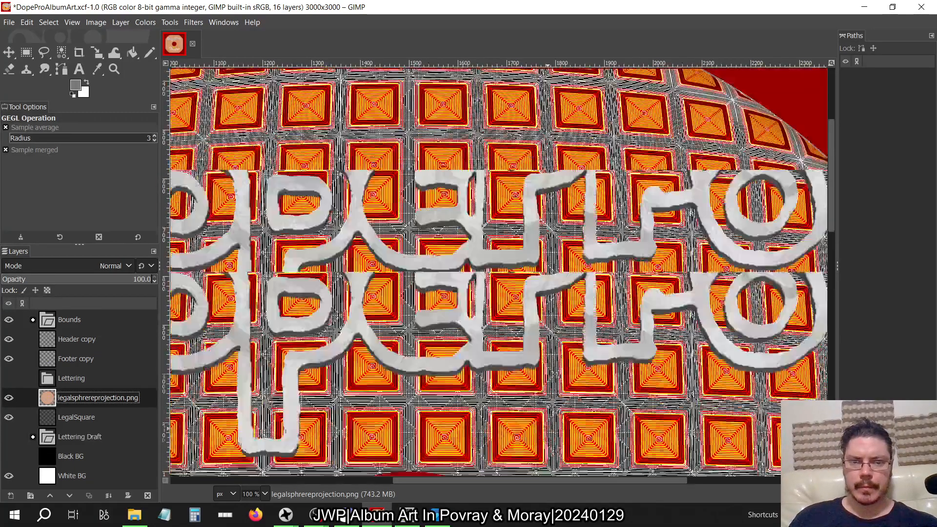
pyautogui.scroll(-3, 547, 224)
pyautogui.hscroll(-3, 548, 224)
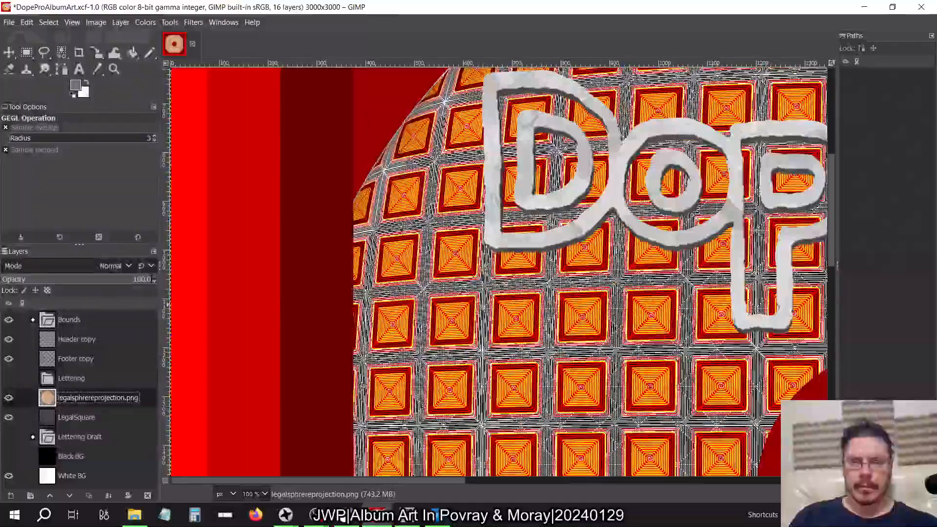
pyautogui.hscroll(5, 548, 224)
pyautogui.hscroll(-5, 548, 224)
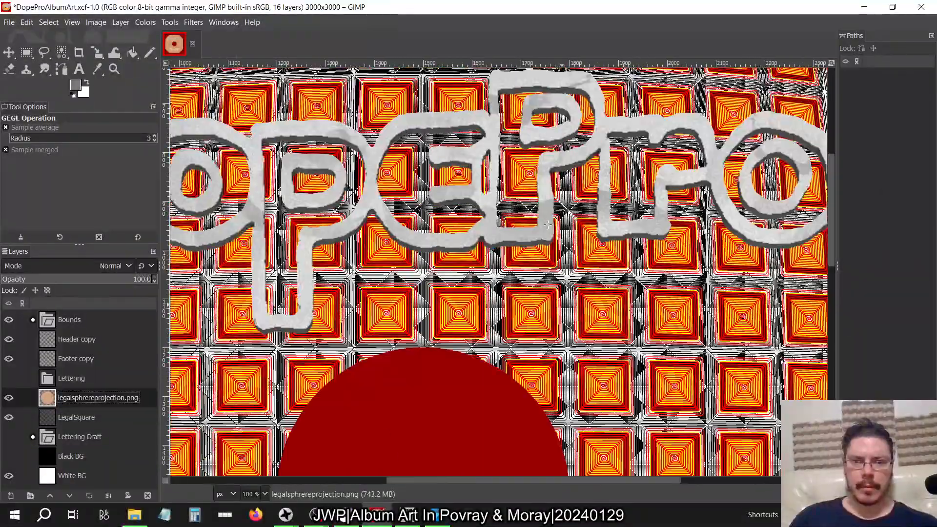
pyautogui.scroll(-6, 548, 225)
pyautogui.hscroll(5, 547, 224)
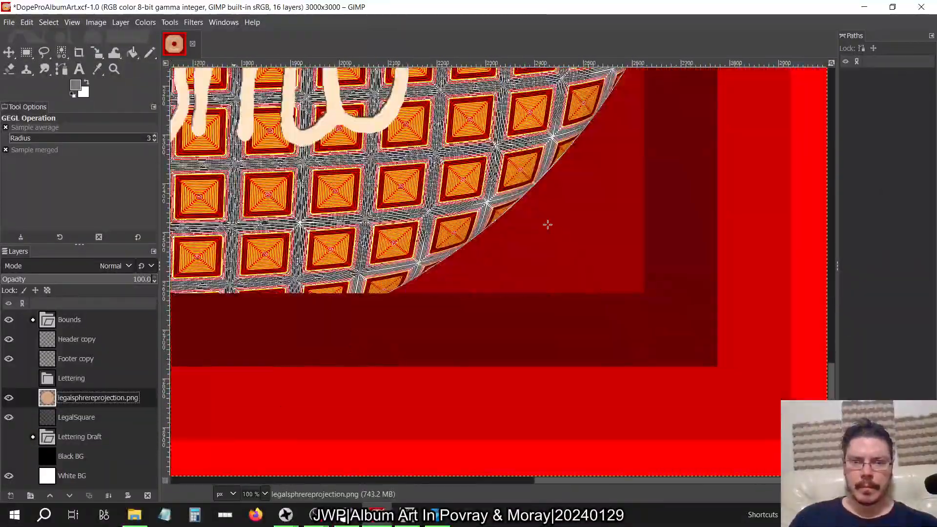
# - Hide the docks and view the whole album cover in full screen, fitted to the display
pyautogui.scroll(6, 548, 225)
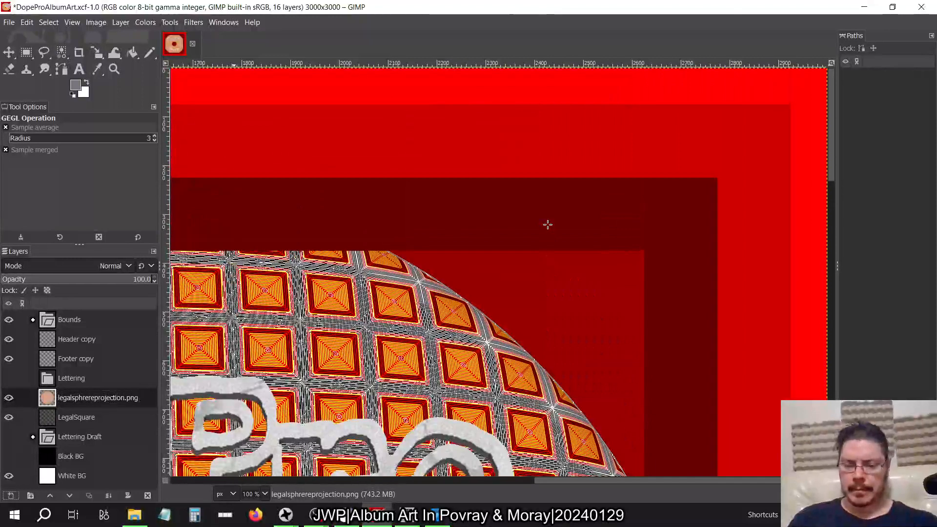
pyautogui.press('F11')
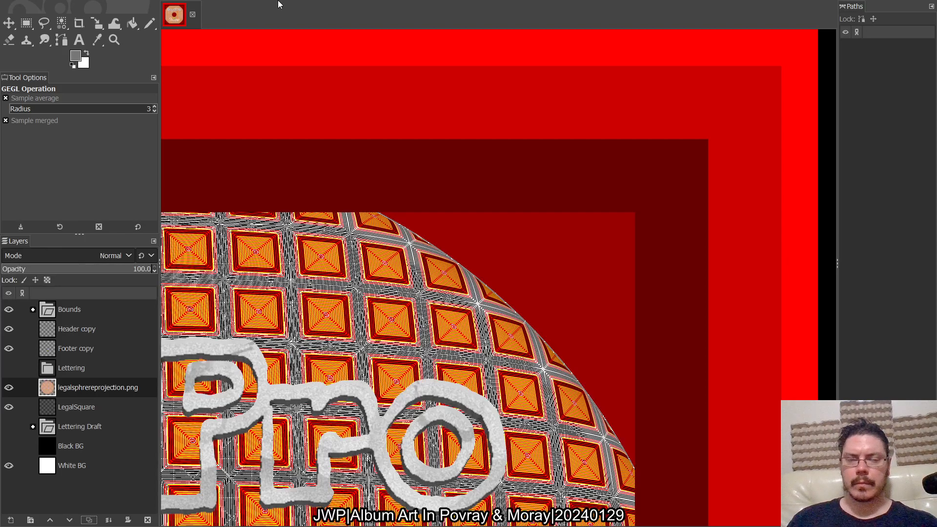
pyautogui.press('F11')
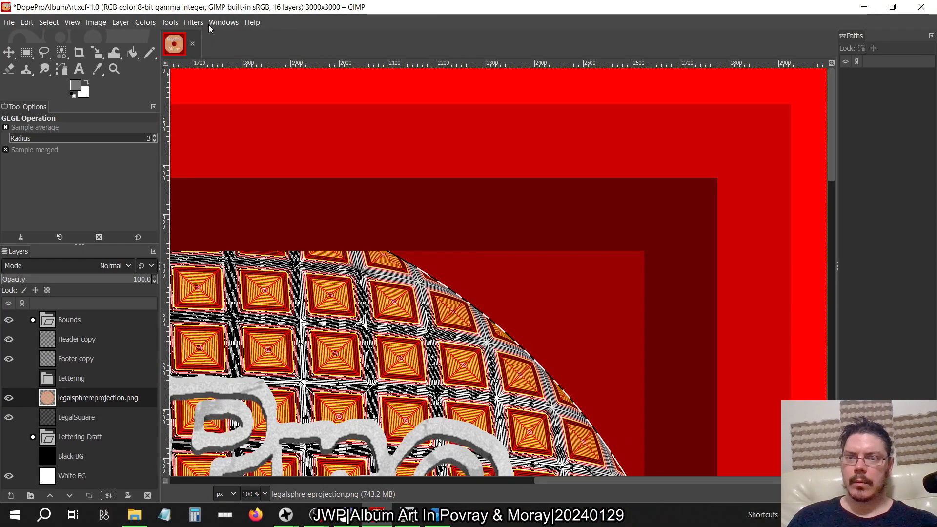
pyautogui.click(196, 24)
pyautogui.click(226, 22)
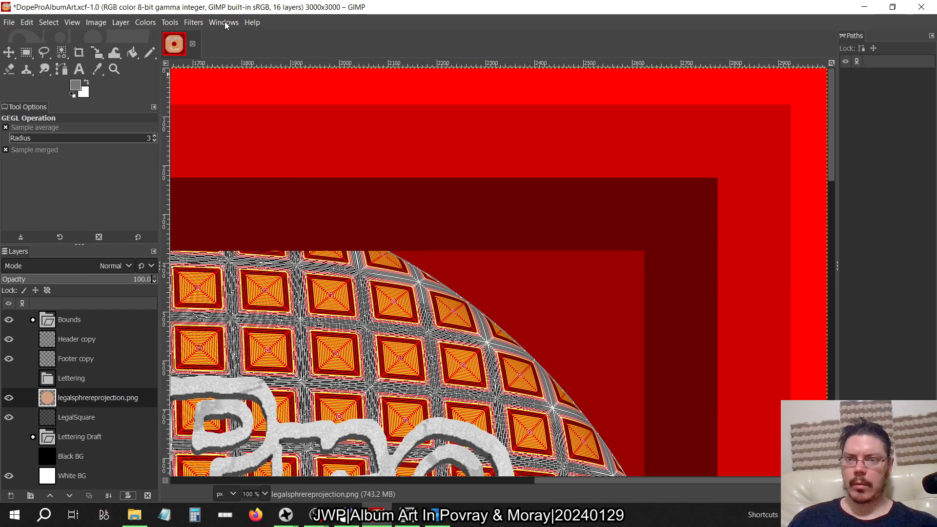
pyautogui.click(224, 22)
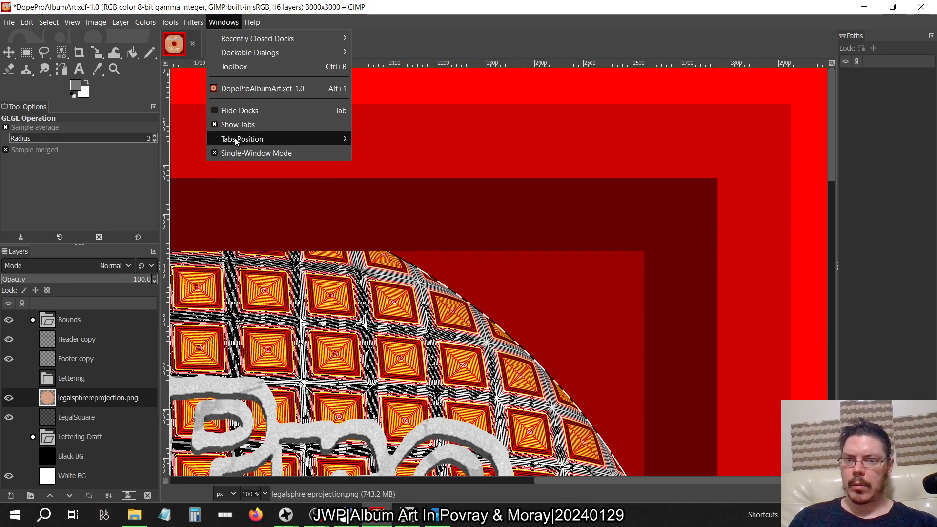
pyautogui.click(237, 110)
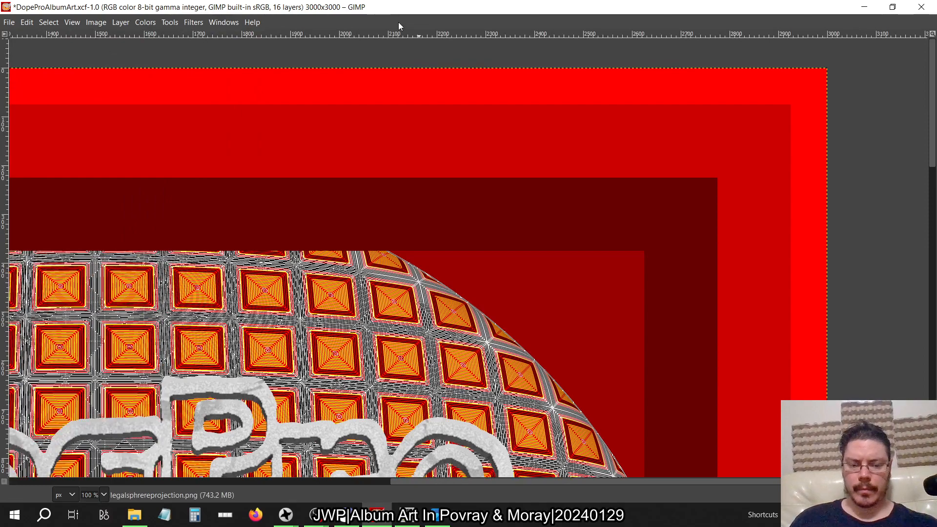
pyautogui.press('F11')
pyautogui.hotkey('shift', 'ctrl', 'j')
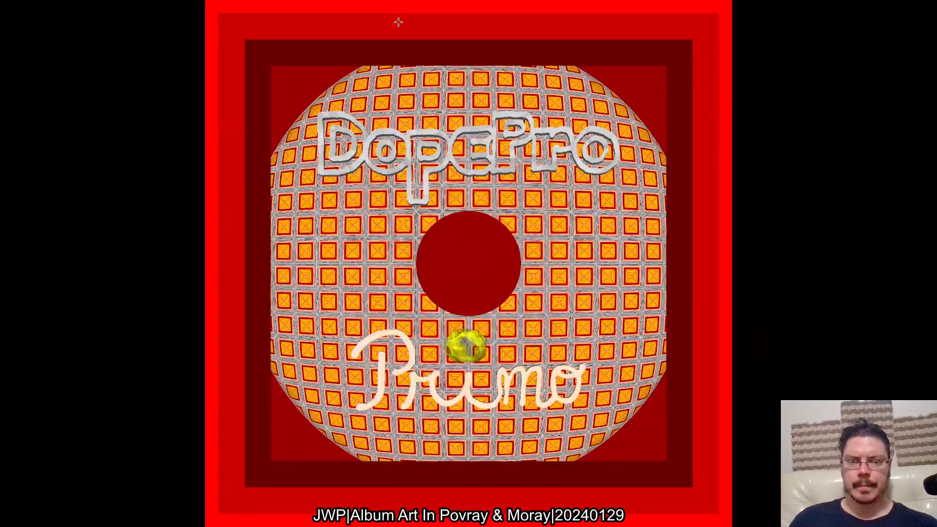
# - Examine the square pattern from the center hole up to the DopePro lettering at 100%, and compare it with the whole image
pyautogui.press('1')
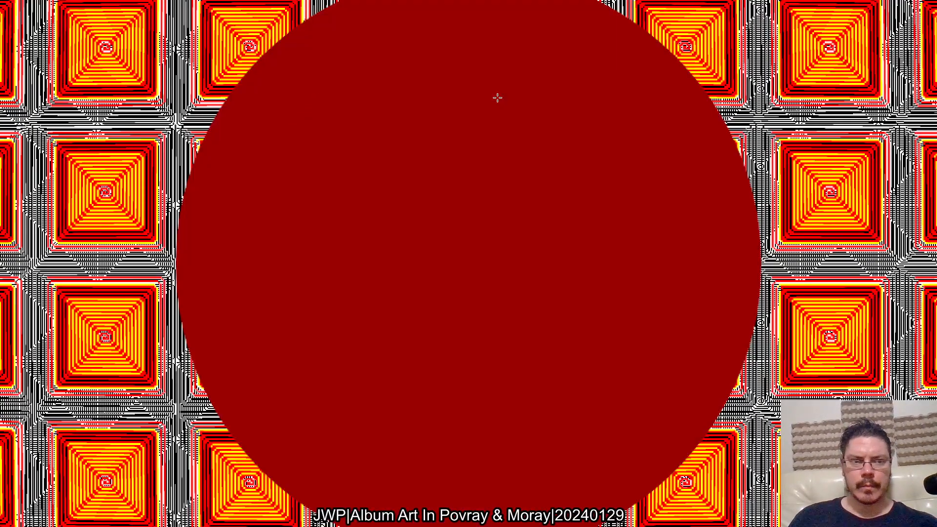
pyautogui.hotkey('ctrl', 'Up')
pyautogui.hotkey('shift', 'Down')
pyautogui.hotkey('shift', 'Down')
pyautogui.hotkey('shift', 'Down')
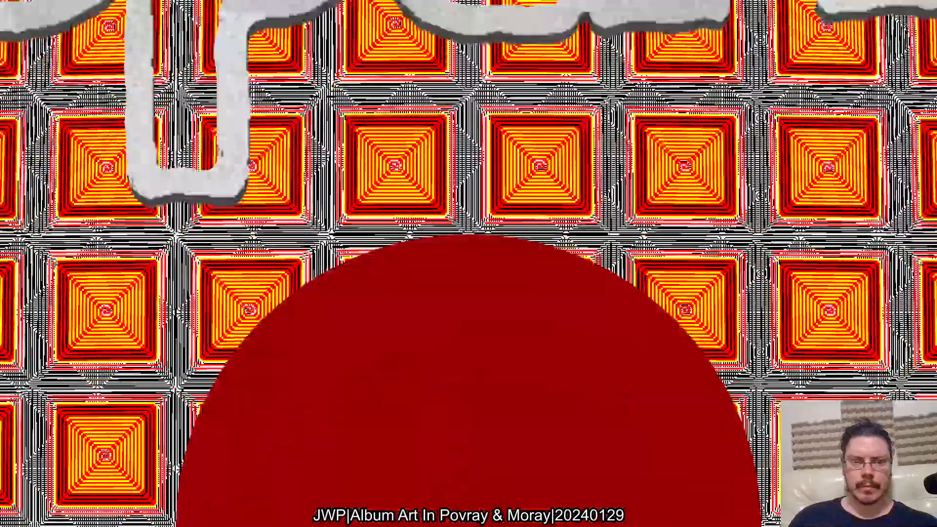
pyautogui.hotkey('shift', 'Down')
pyautogui.hotkey('shift', 'Down')
pyautogui.hotkey('shift', 'ctrl', 'j')
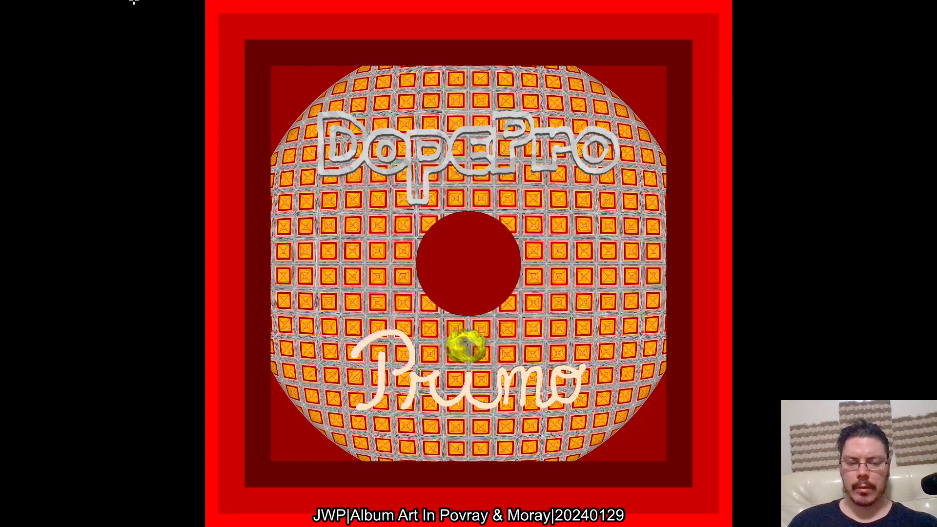
# - Restore the windowed view with docks and turn off Dot for Dot display, with the whole image fitted in the window
pyautogui.press('F11')
pyautogui.press('Tab')
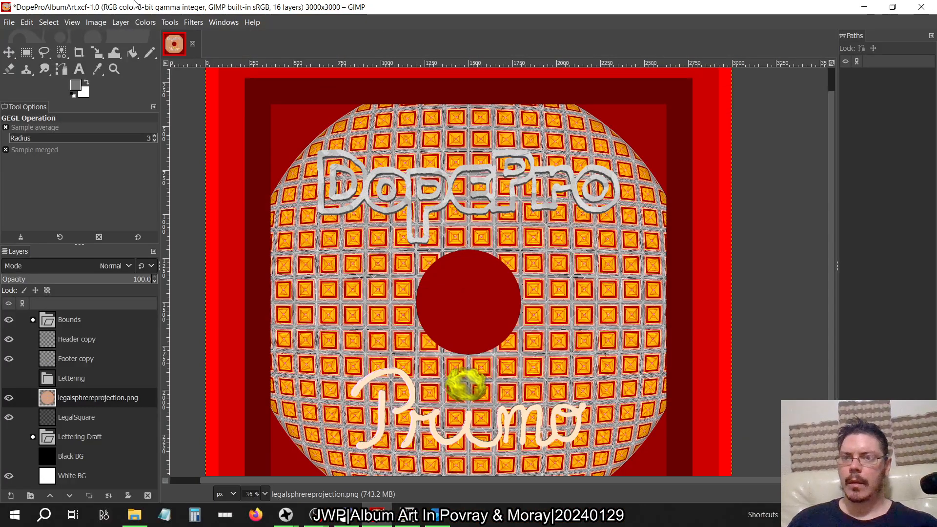
pyautogui.click(69, 23)
pyautogui.click(81, 65)
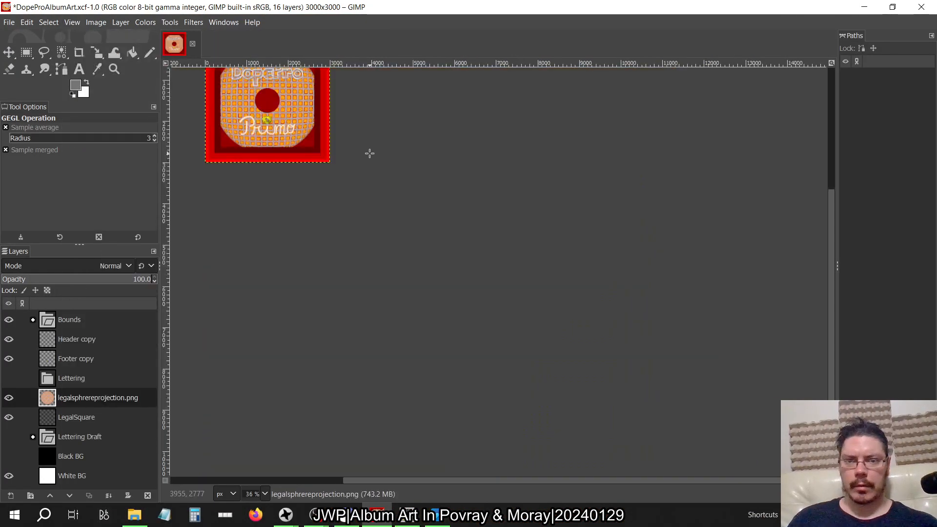
pyautogui.press('1')
pyautogui.rightClick(403, 250)
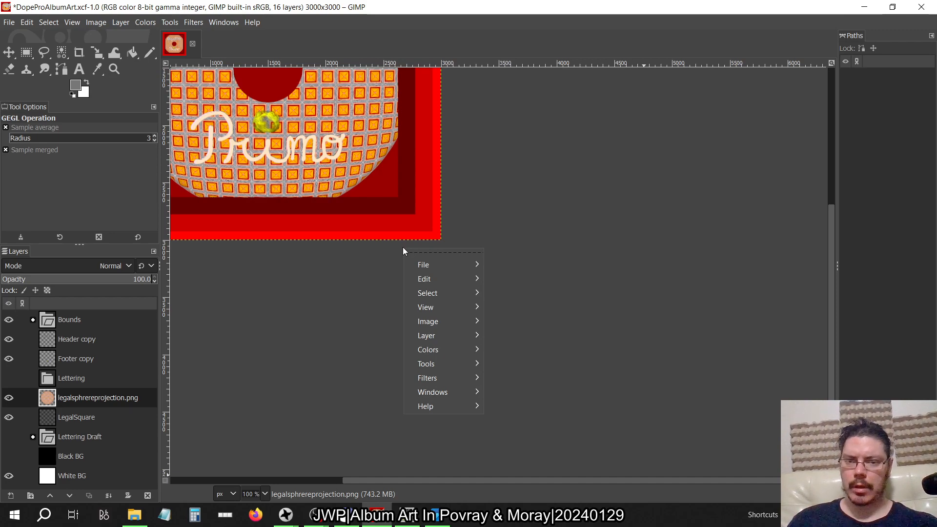
pyautogui.click(464, 42)
pyautogui.hotkey('shift', 'ctrl', 'j')
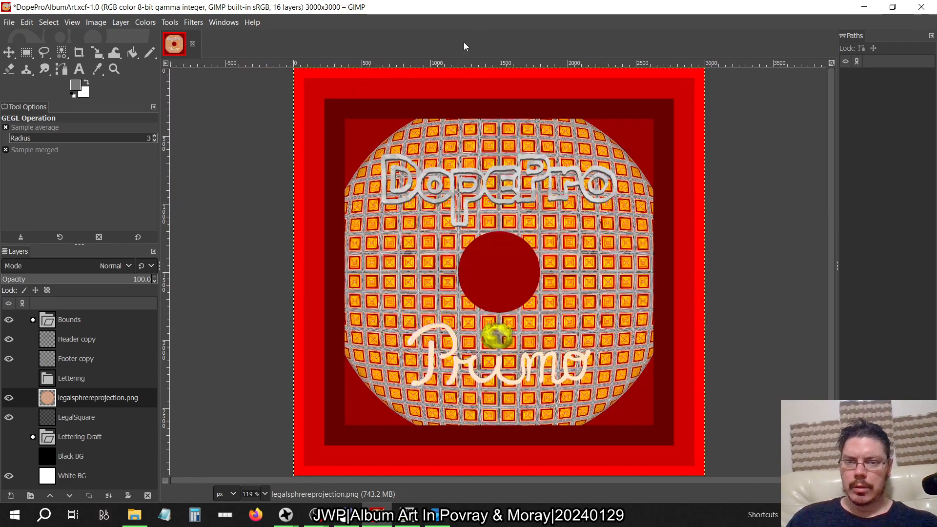
# - View the cover without docks in full screen at 100% zoom
pyautogui.press('Tab')
pyautogui.press('F11')
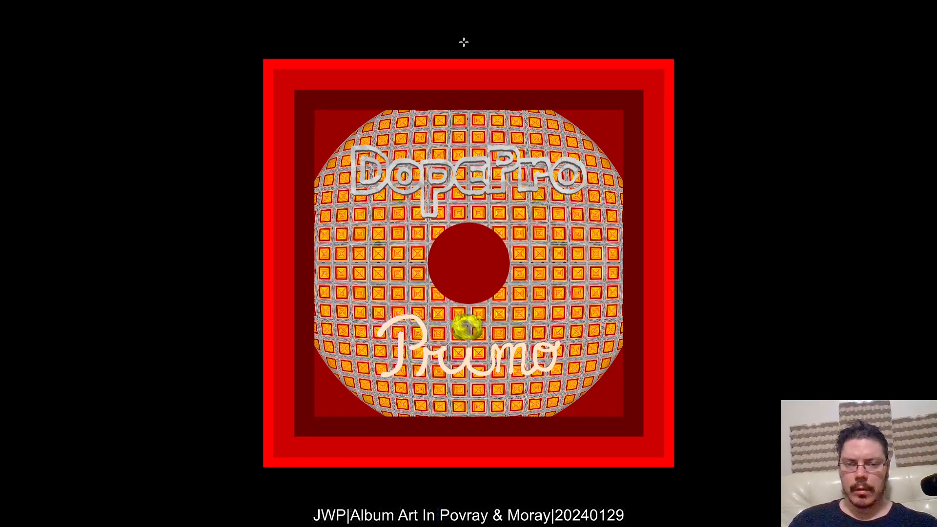
pyautogui.press('1')
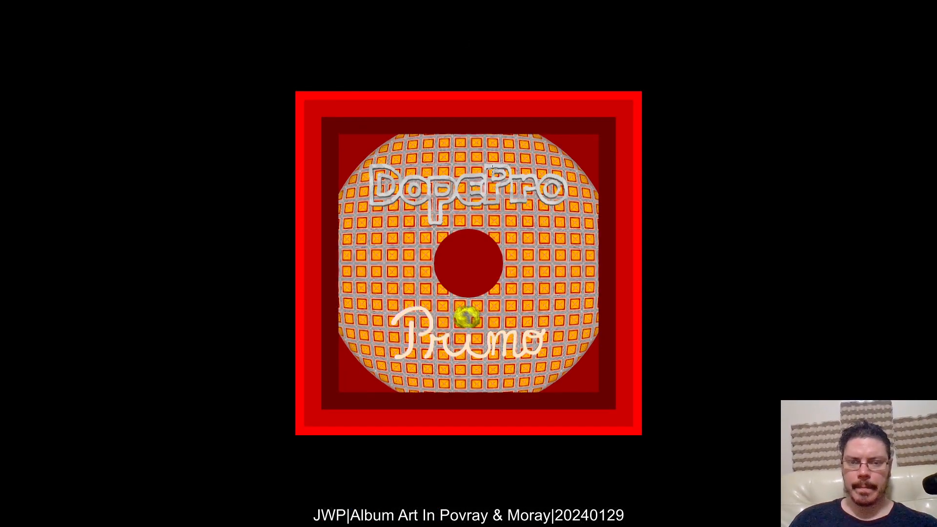
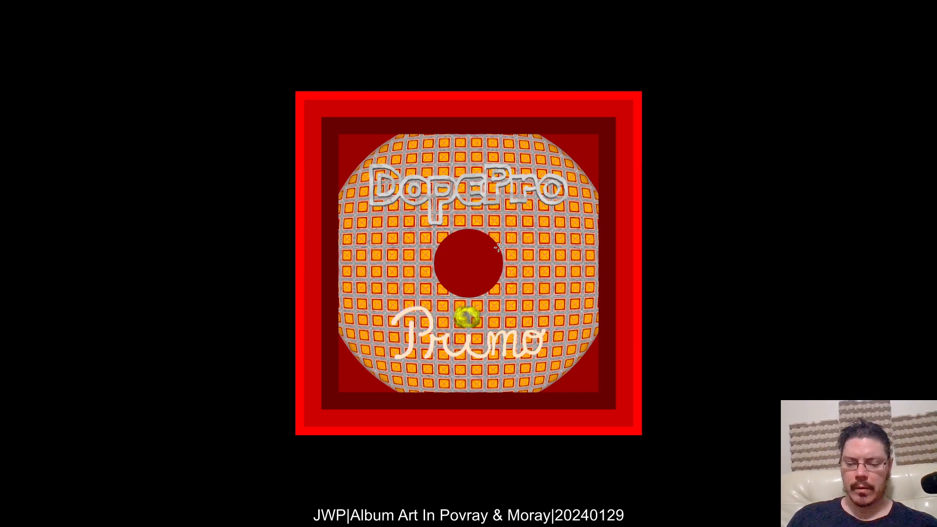
# - Switch to Photos to compare the artwork with the original Cover.bmp, and return to GIMP's windowed view with docks
pyautogui.hotkey('alt', 'Tab')
pyautogui.hotkey('alt', 'Tab')
pyautogui.hotkey('alt', 'shift', 'Tab')
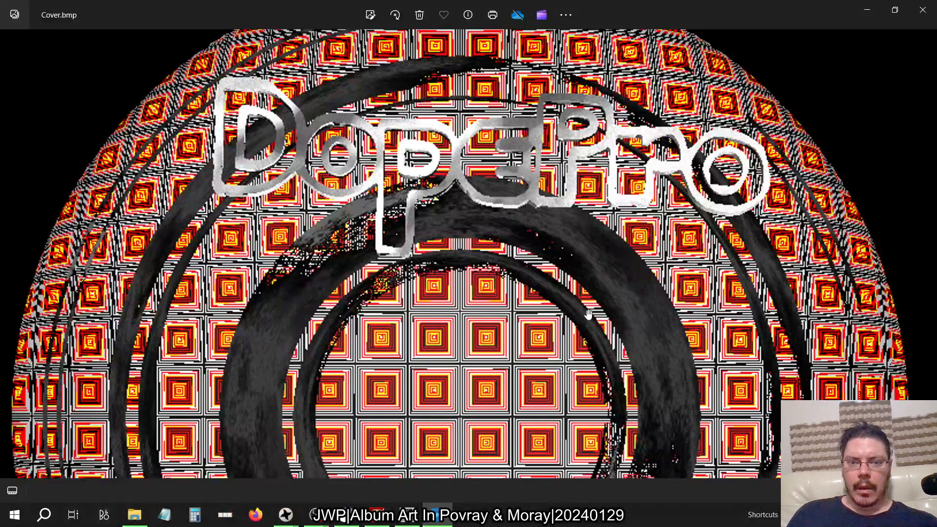
pyautogui.scroll(-3, 588, 313)
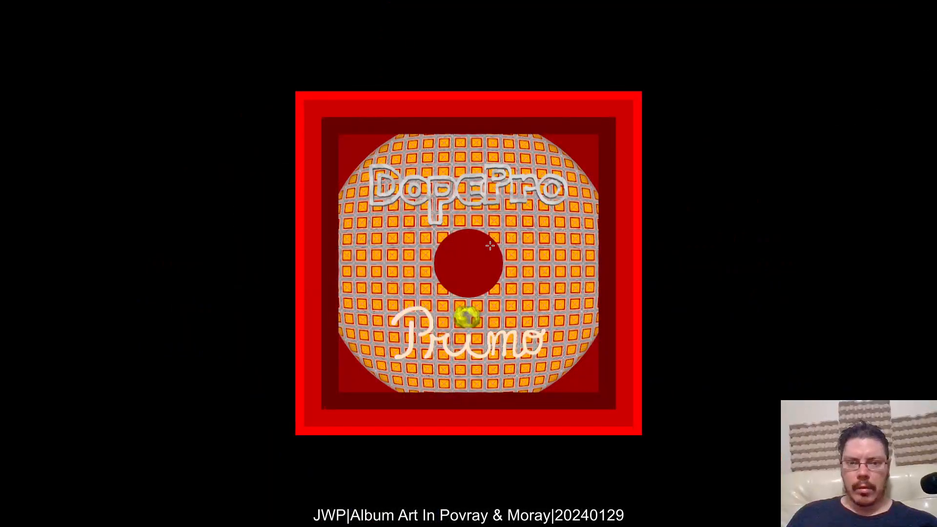
pyautogui.press('Tab')
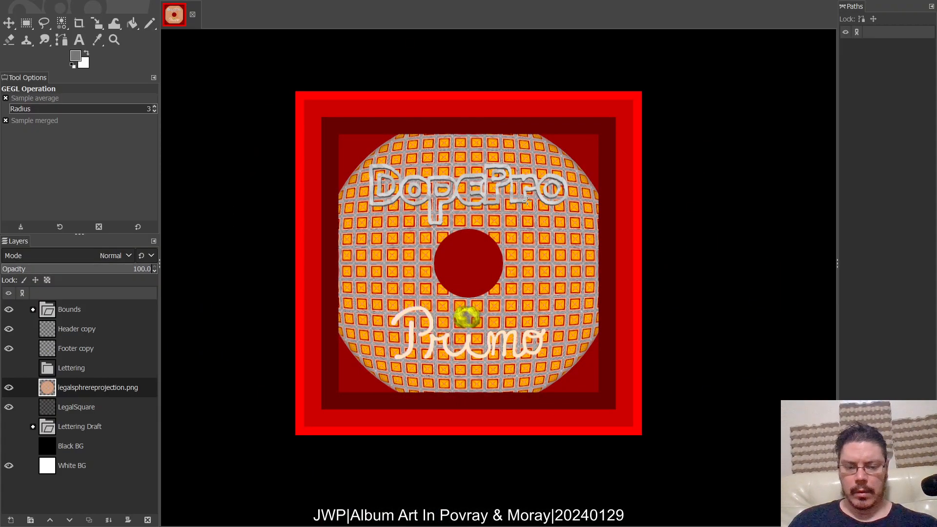
pyautogui.press('F11')
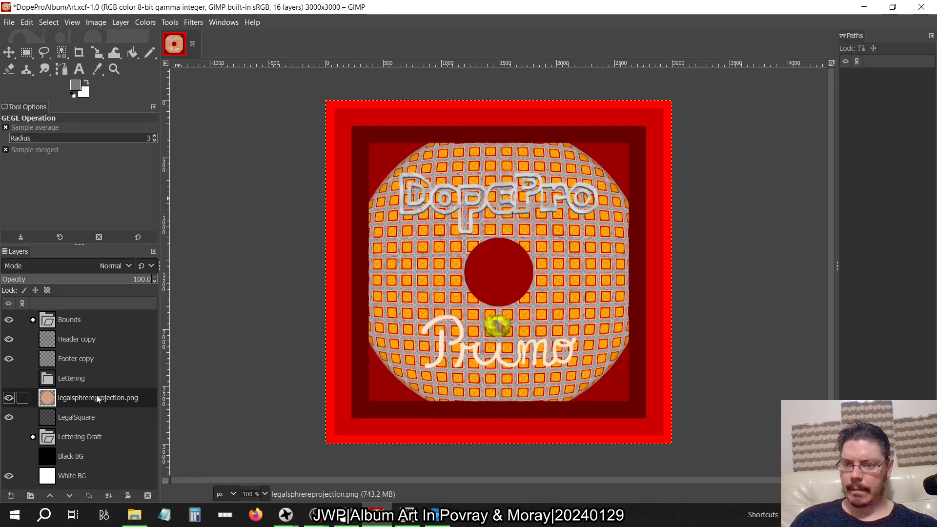
# - Add tender.png from the 2024 Workflow folder in File Explorer to the image as a layer above the sphere projection
pyautogui.hotkey('alt', 'Tab')
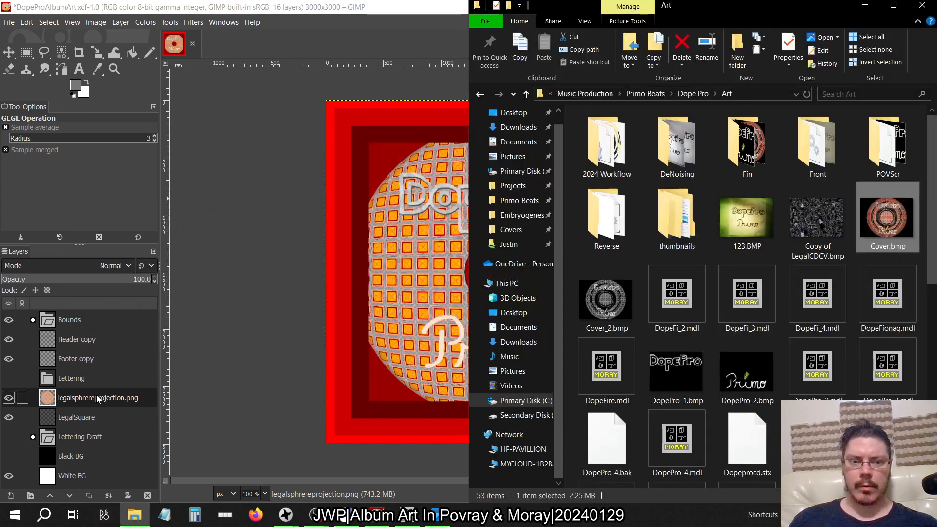
pyautogui.doubleClick(606, 143)
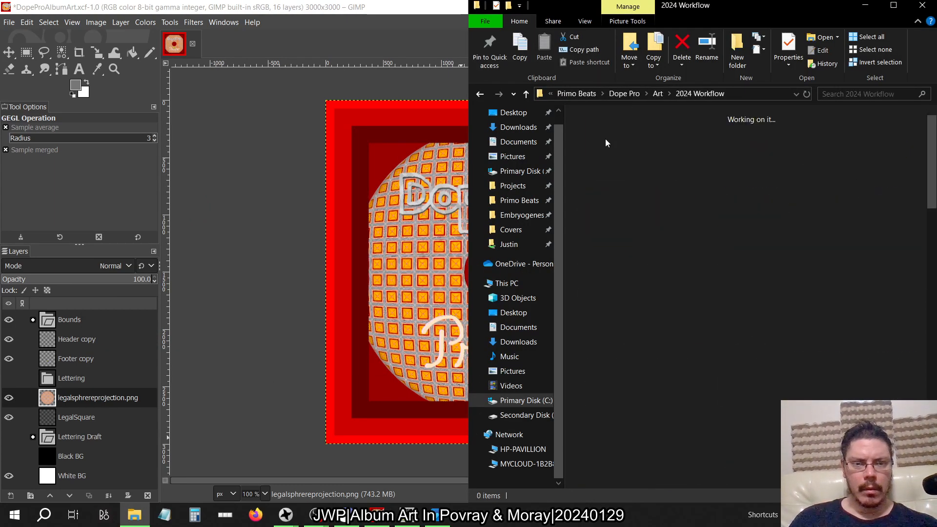
pyautogui.scroll(-2, 783, 267)
pyautogui.scroll(-5, 783, 267)
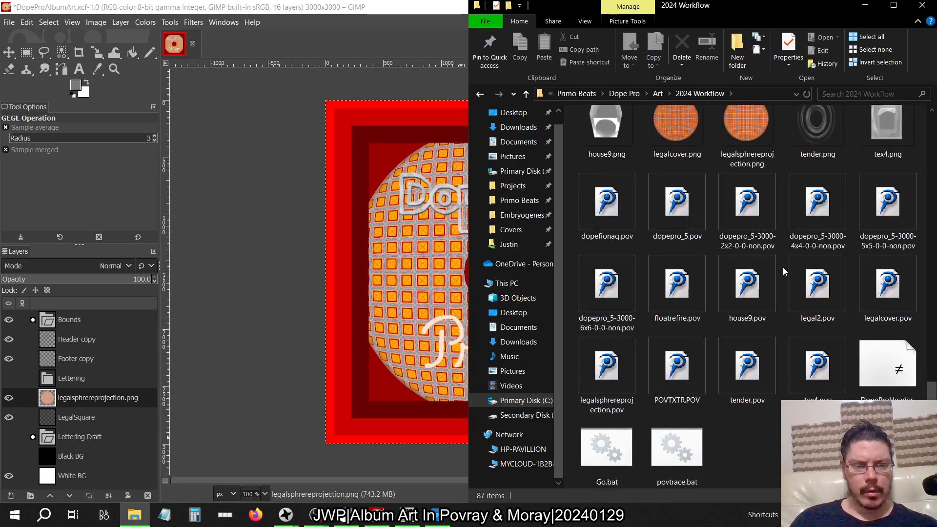
pyautogui.click(806, 157)
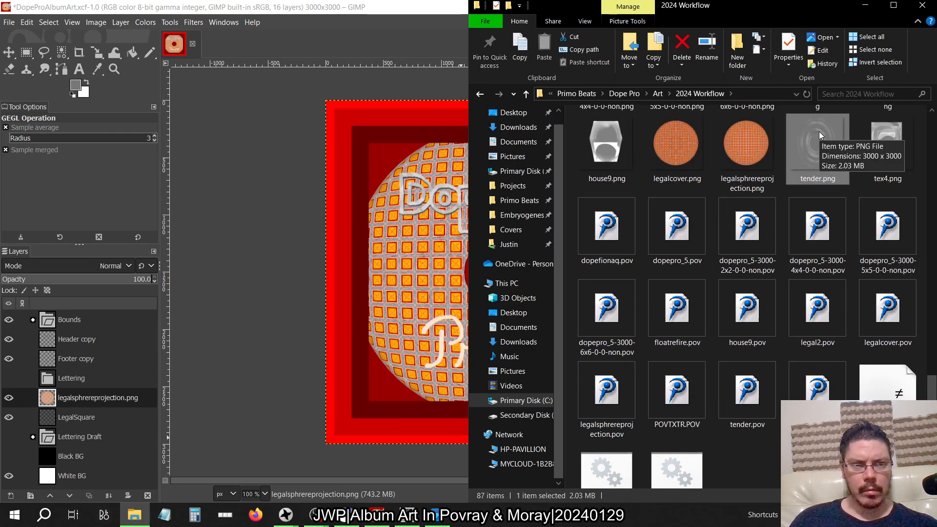
pyautogui.moveTo(819, 131); pyautogui.dragTo(406, 277)
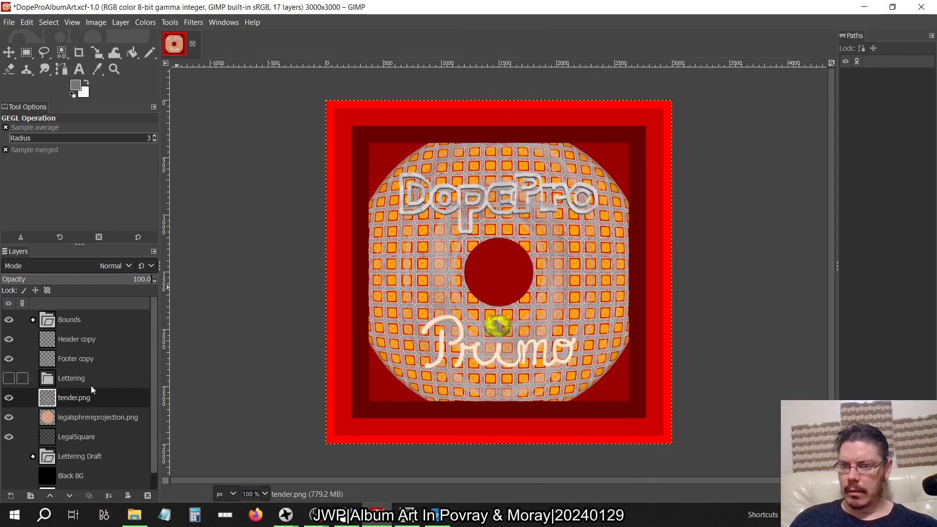
pyautogui.moveTo(89, 397)
pyautogui.mouseDown()
pyautogui.moveTo(94, 423)
pyautogui.moveTo(80, 399)
pyautogui.mouseUp()
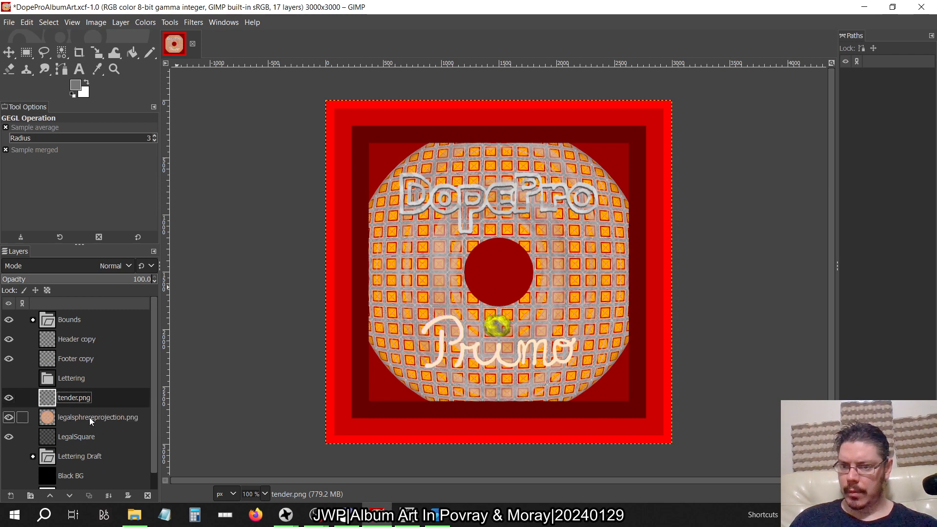
# - Hide the sphere projection layer, the LegalSquare layer and the Bounds group to isolate the tender rings and lettering on white
pyautogui.click(9, 418)
pyautogui.click(9, 417)
pyautogui.click(9, 437)
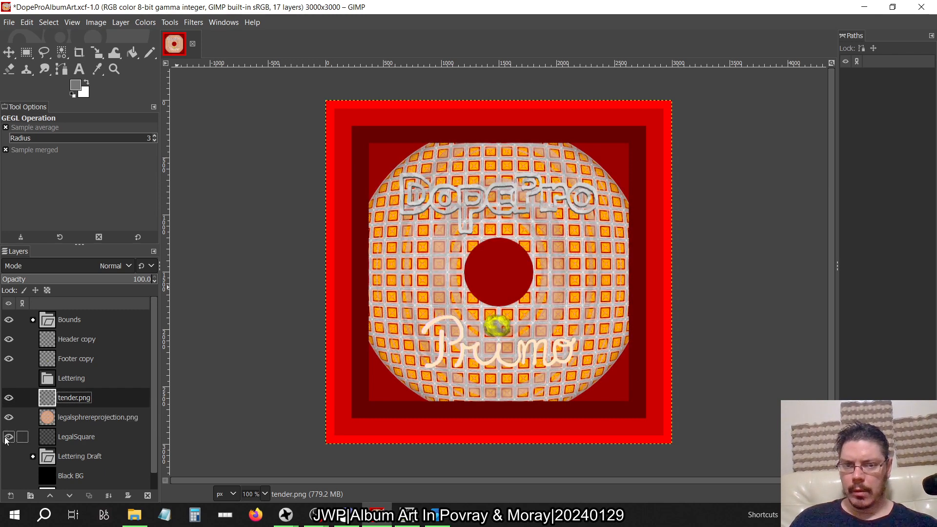
pyautogui.click(9, 437)
pyautogui.click(9, 417)
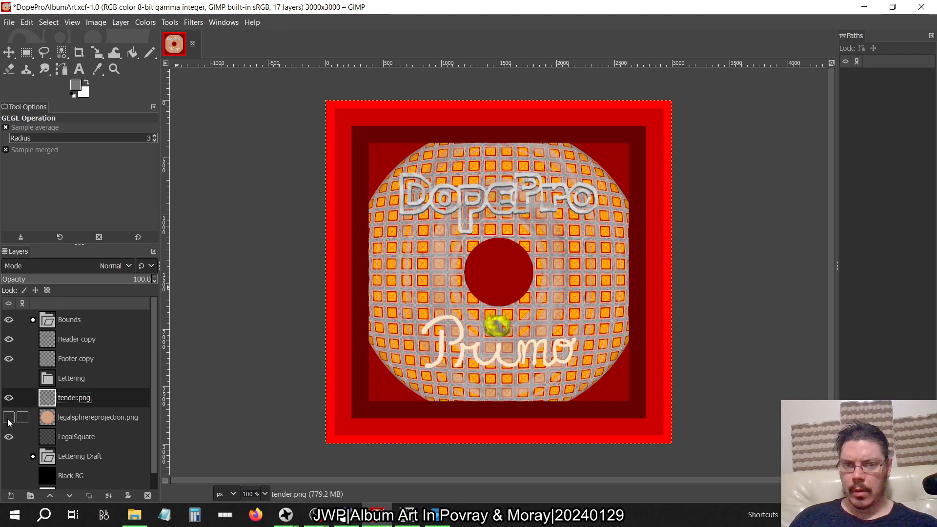
pyautogui.click(9, 437)
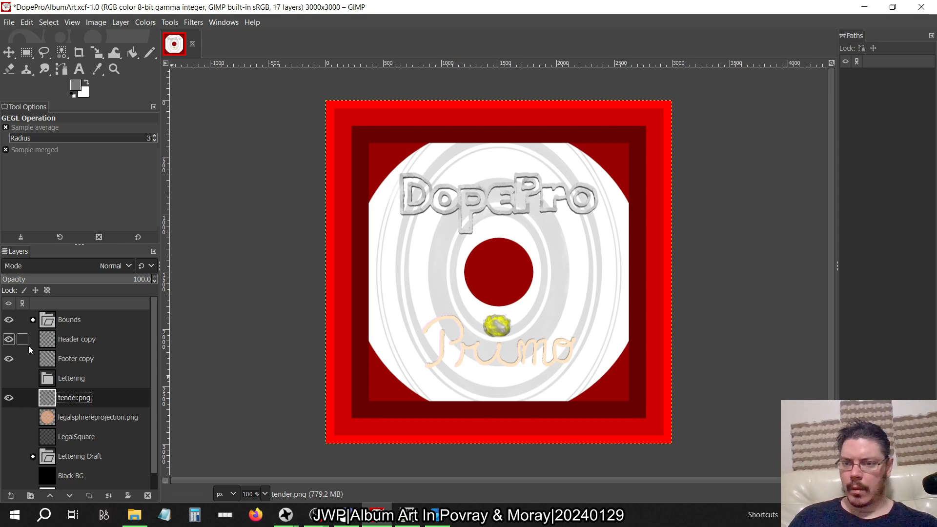
pyautogui.click(9, 320)
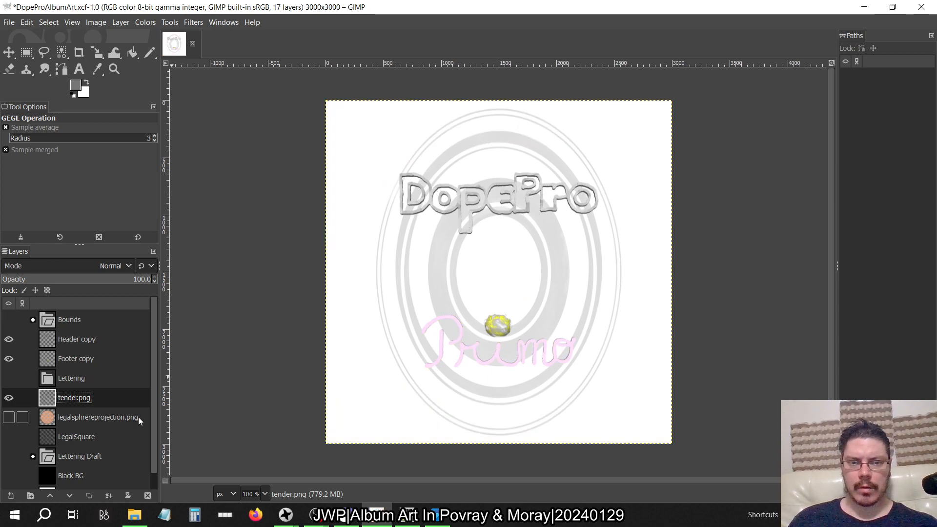
# - Show the sphere projection beneath the tender rings, and compare the composition with the original Cover.bmp in Photos
pyautogui.hotkey('alt', 'Tab')
pyautogui.hotkey('alt', 'Tab')
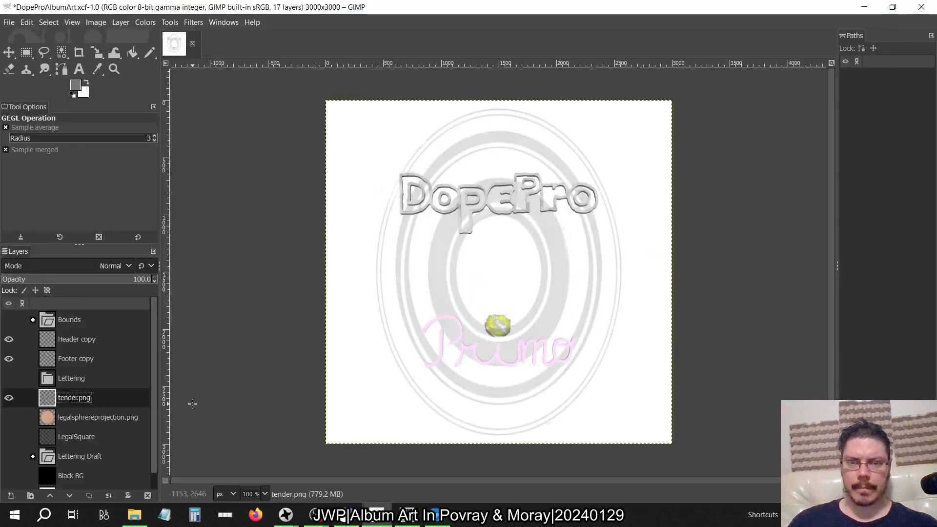
pyautogui.click(9, 418)
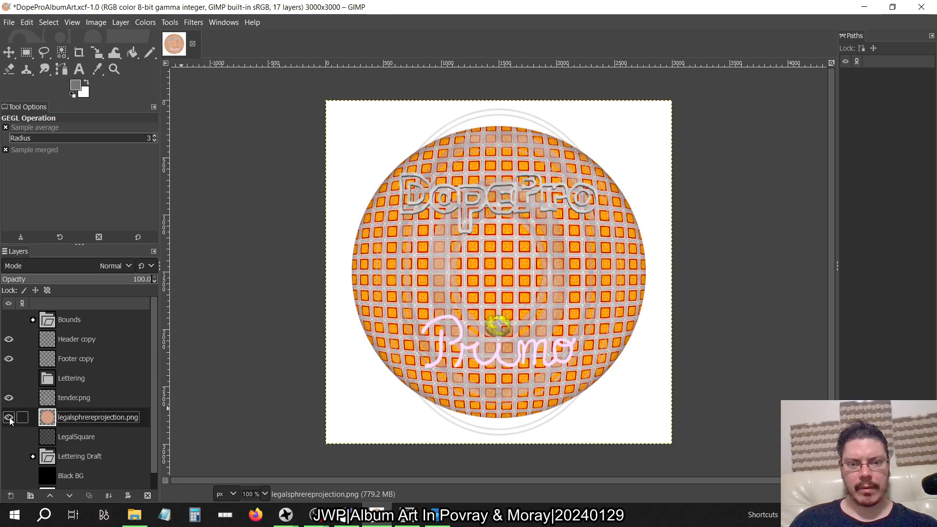
pyautogui.hotkey('alt', 'Tab')
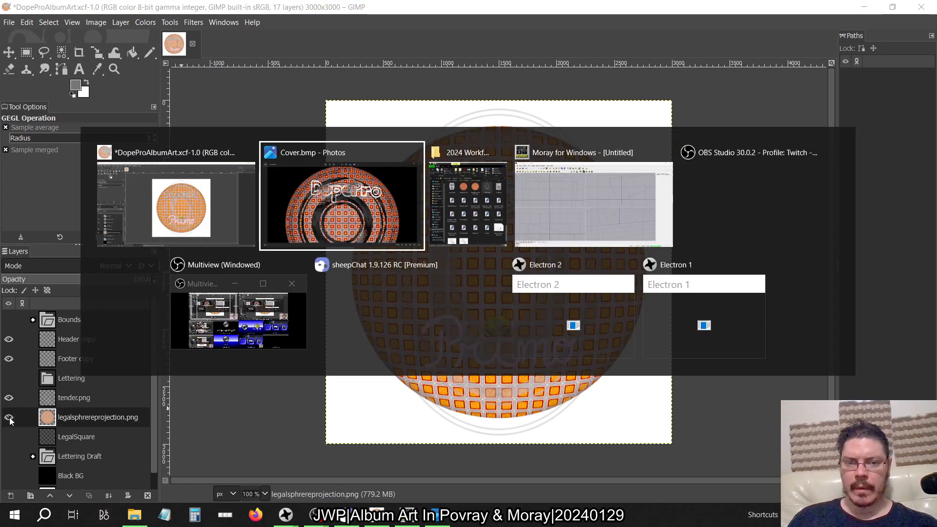
# - Switch to File Explorer and examine the image, scene and settings files in the 2024 Workflow folder, including tender.bmp, before returning to GIMP
pyautogui.hotkey('alt', 'Tab')
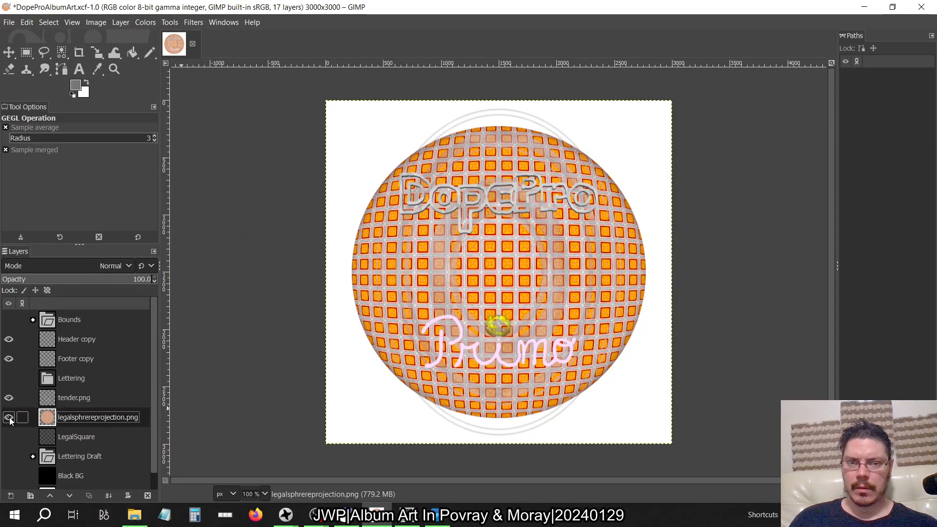
pyautogui.hotkey('alt', 'Tab')
pyautogui.press('Tab')
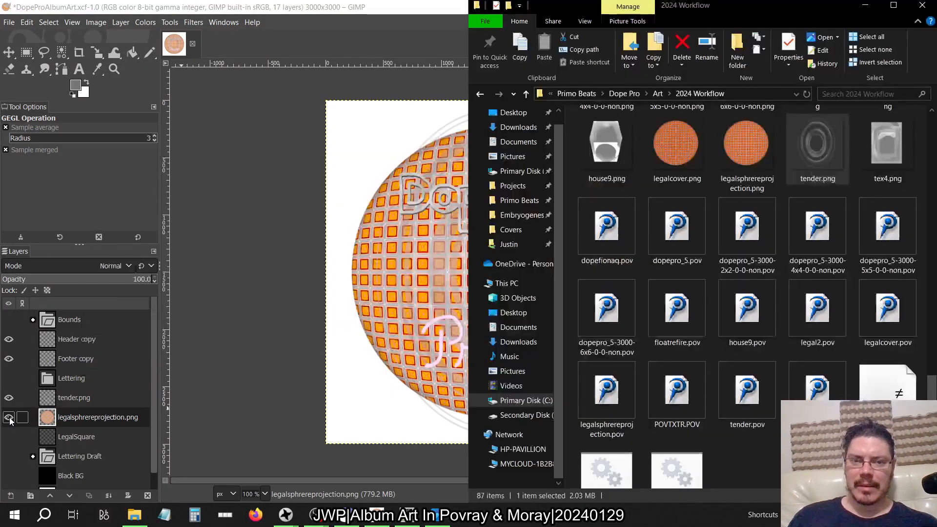
pyautogui.scroll(5, 695, 324)
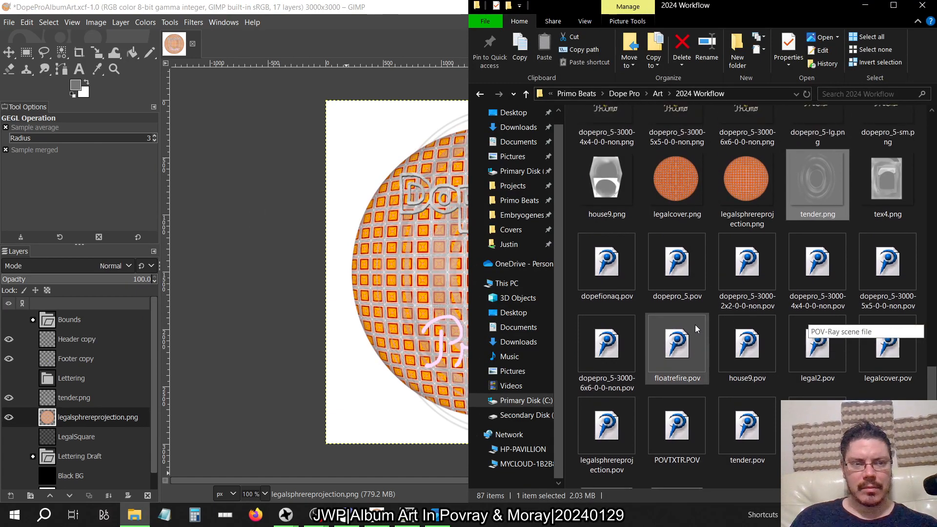
pyautogui.scroll(5, 695, 324)
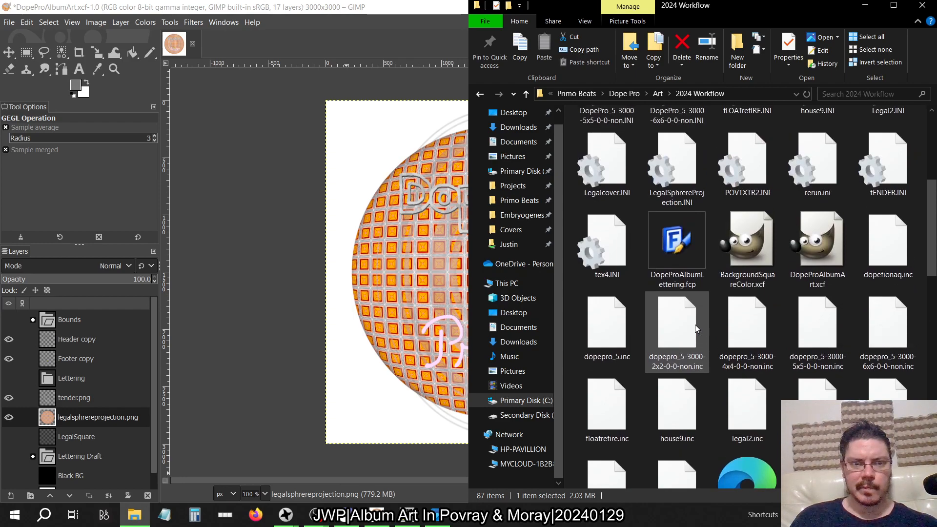
pyautogui.scroll(5, 695, 324)
pyautogui.click(602, 315)
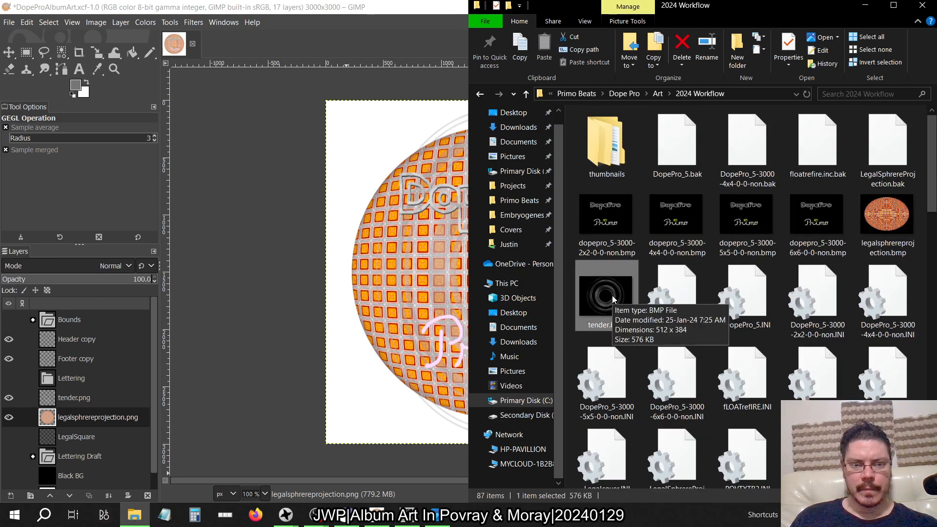
pyautogui.scroll(-10, 731, 344)
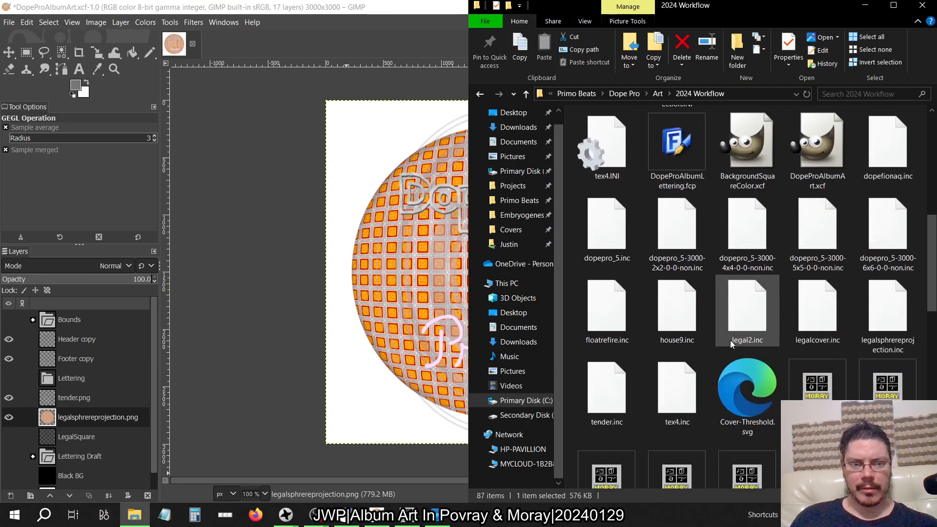
pyautogui.scroll(-3, 730, 341)
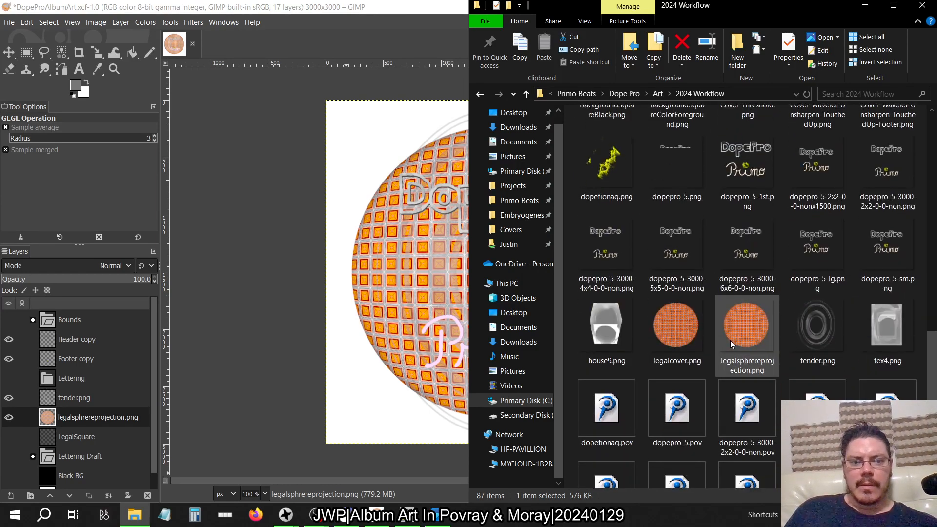
pyautogui.scroll(-2, 731, 344)
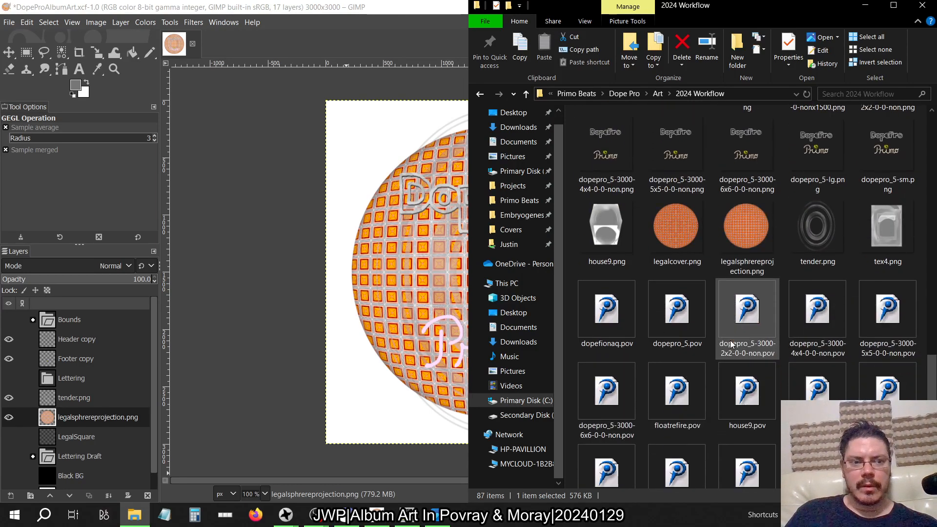
pyautogui.scroll(-2, 731, 344)
pyautogui.scroll(15, 730, 341)
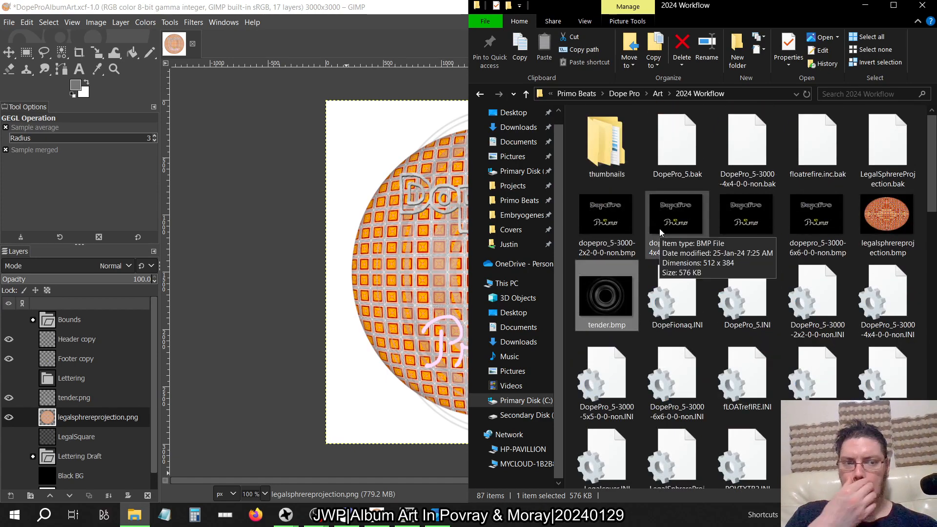
pyautogui.scroll(-6, 660, 229)
pyautogui.scroll(-10, 660, 228)
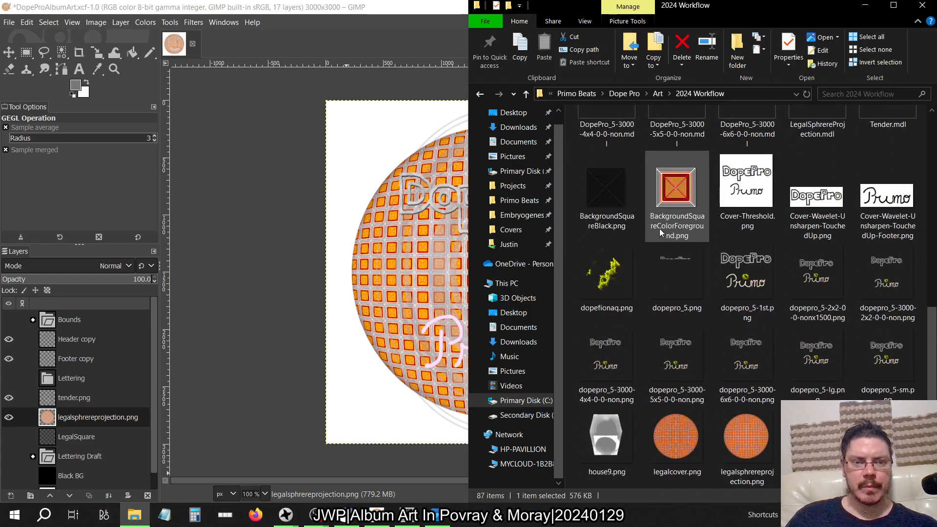
pyautogui.scroll(-7, 660, 232)
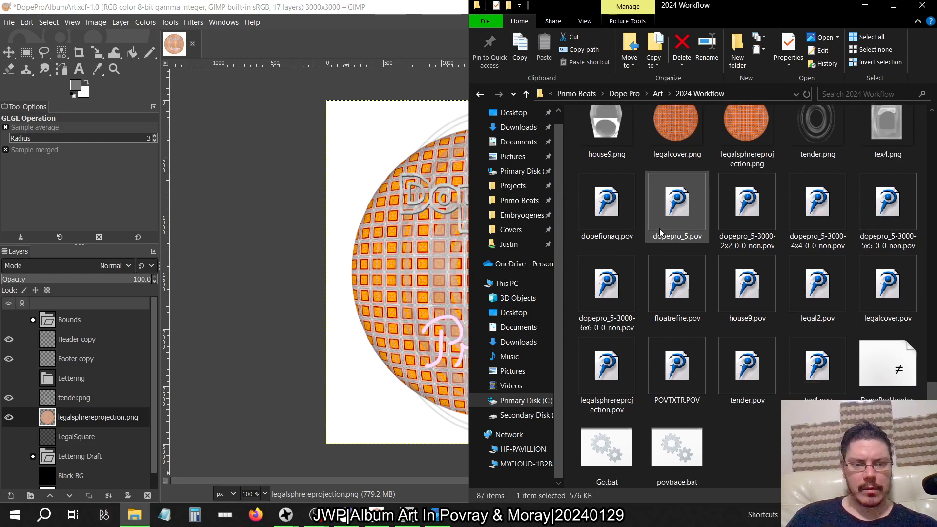
pyautogui.scroll(3, 660, 229)
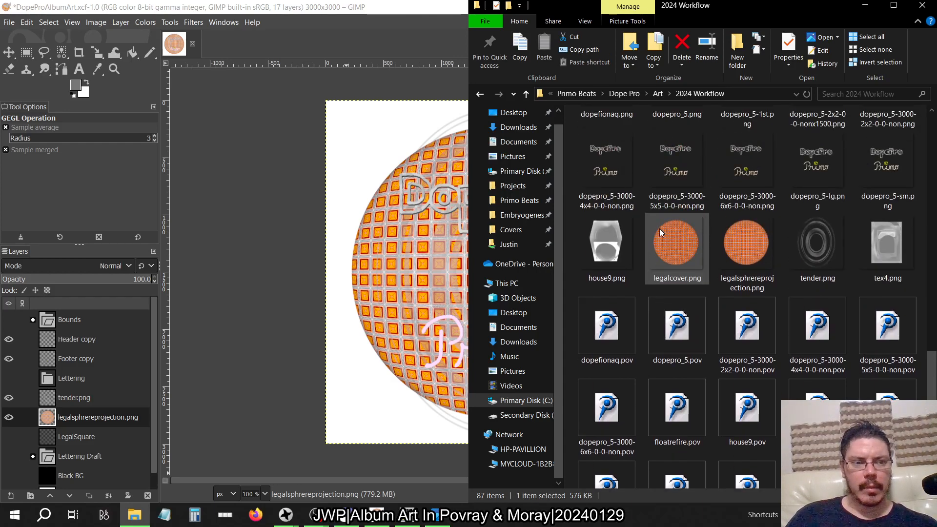
pyautogui.scroll(5, 660, 229)
pyautogui.scroll(10, 660, 228)
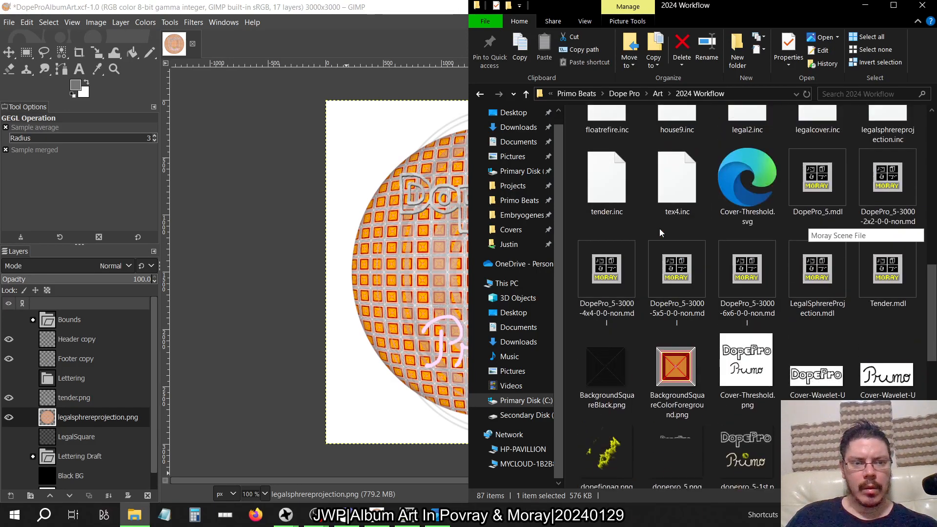
pyautogui.scroll(6, 660, 229)
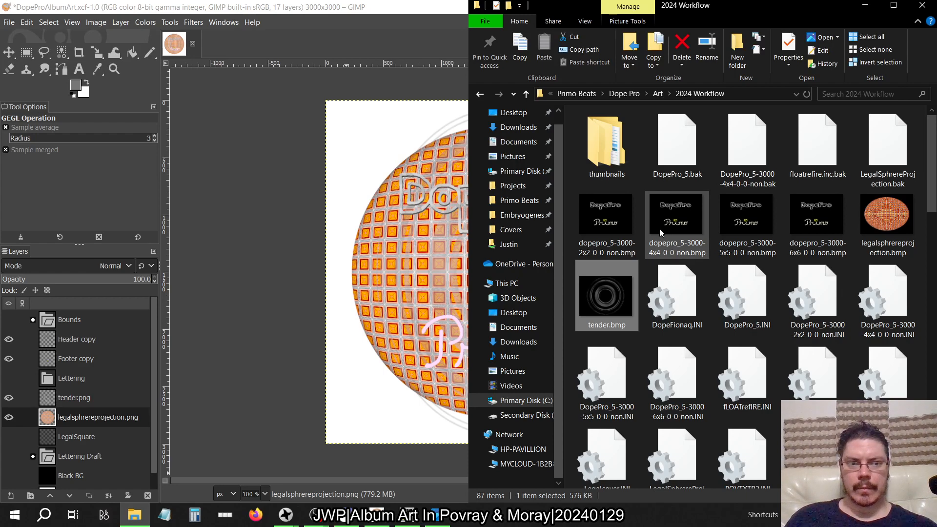
pyautogui.click(276, 5)
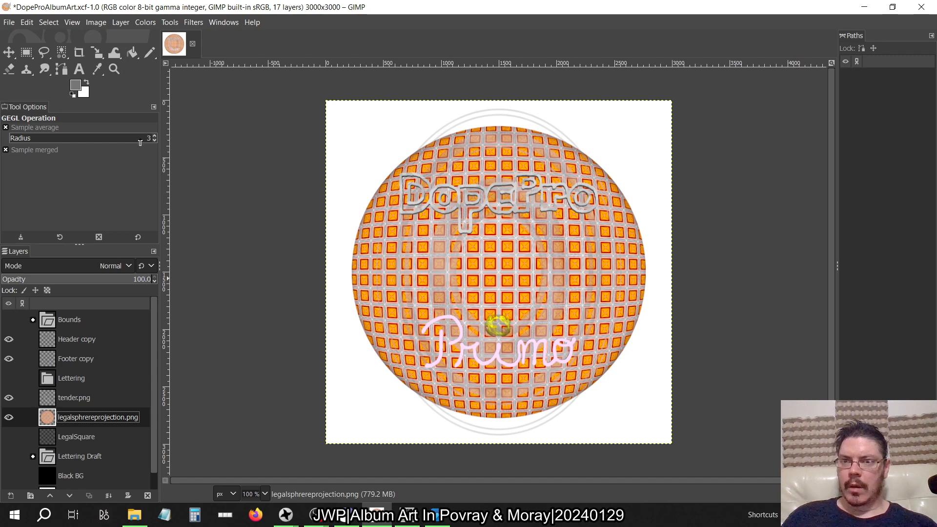
pyautogui.click(98, 54)
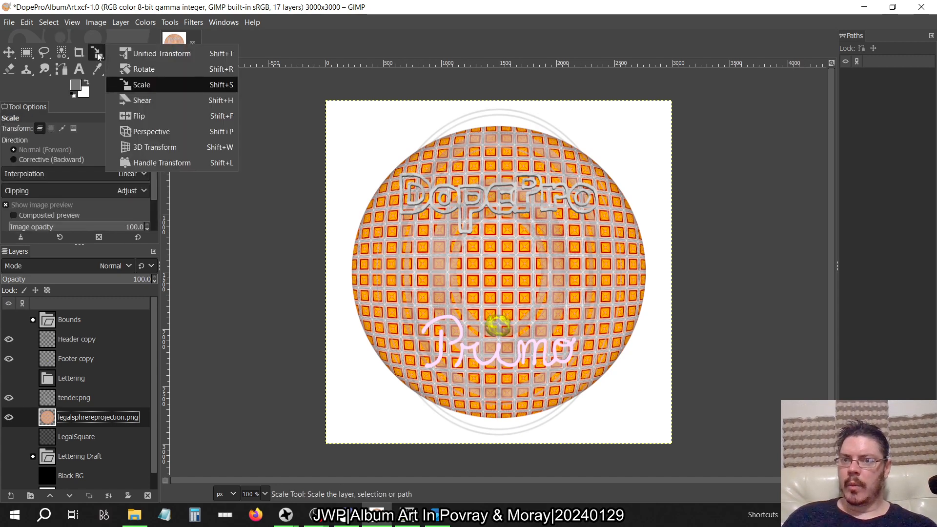
pyautogui.click(160, 84)
pyautogui.click(497, 156)
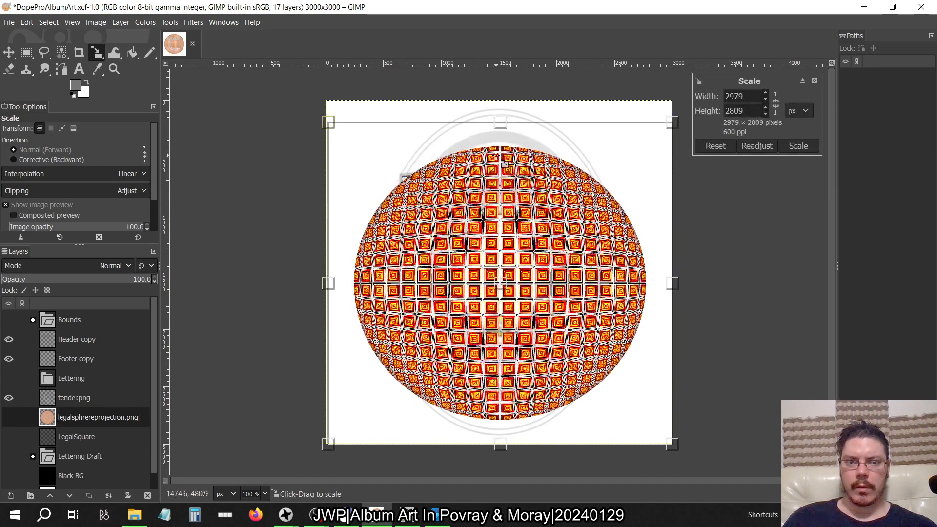
pyautogui.moveTo(496, 156)
pyautogui.mouseDown()
pyautogui.moveTo(496, 180)
pyautogui.moveTo(495, 172)
pyautogui.mouseUp()
pyautogui.hotkey('ctrl', 'z')
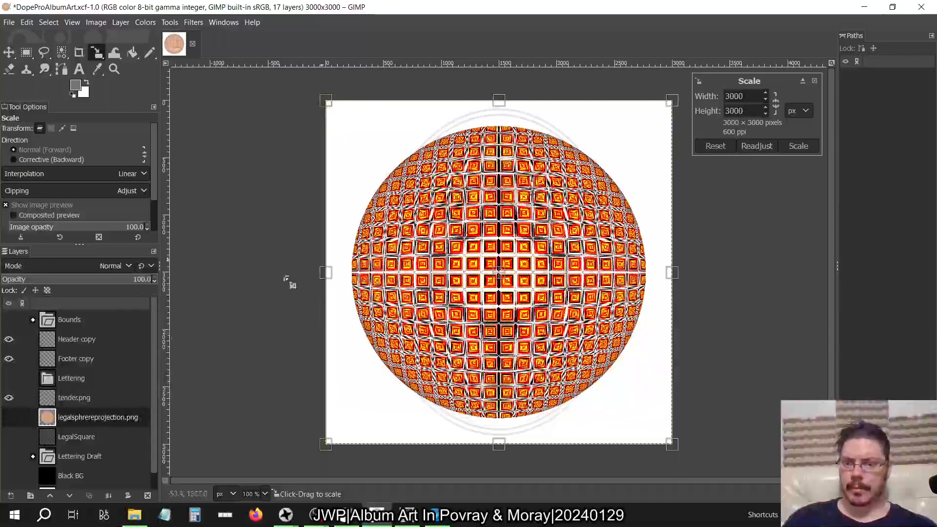
# - Start scaling the tender.png layer by lowering its upper edge to a height of about 2643 px, with the scale units in percent
pyautogui.click(74, 398)
pyautogui.moveTo(500, 101); pyautogui.dragTo(505, 143)
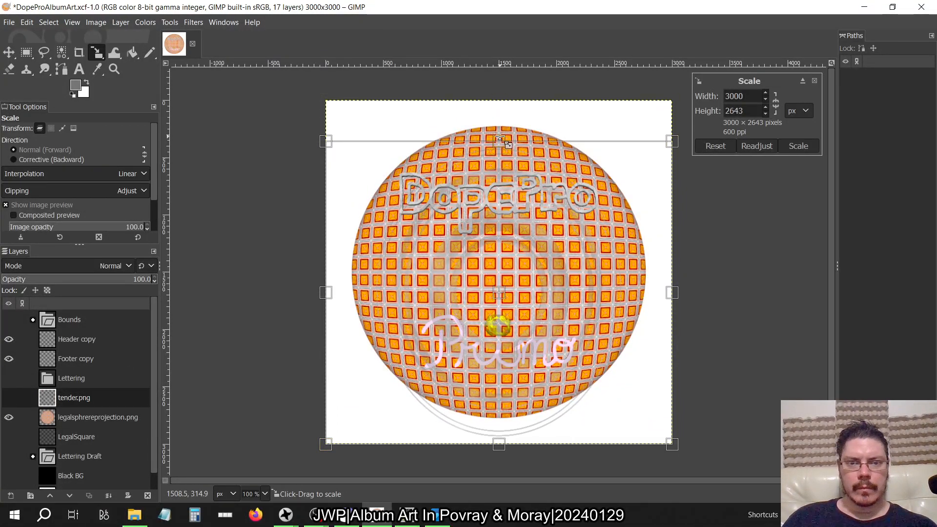
pyautogui.click(799, 111)
pyautogui.click(804, 137)
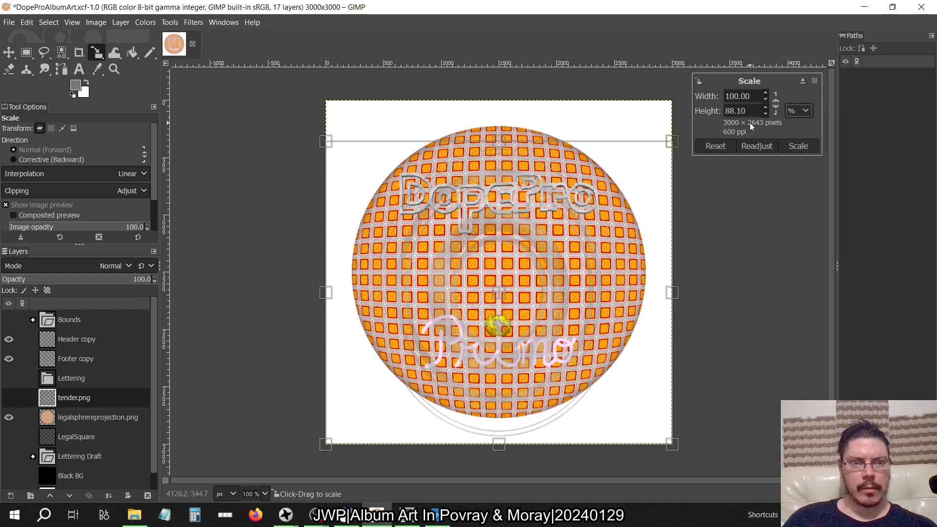
# - Try scale heights of 50% and 25% for the tender.png layer
pyautogui.tripleClick(739, 111)
pyautogui.write('50')
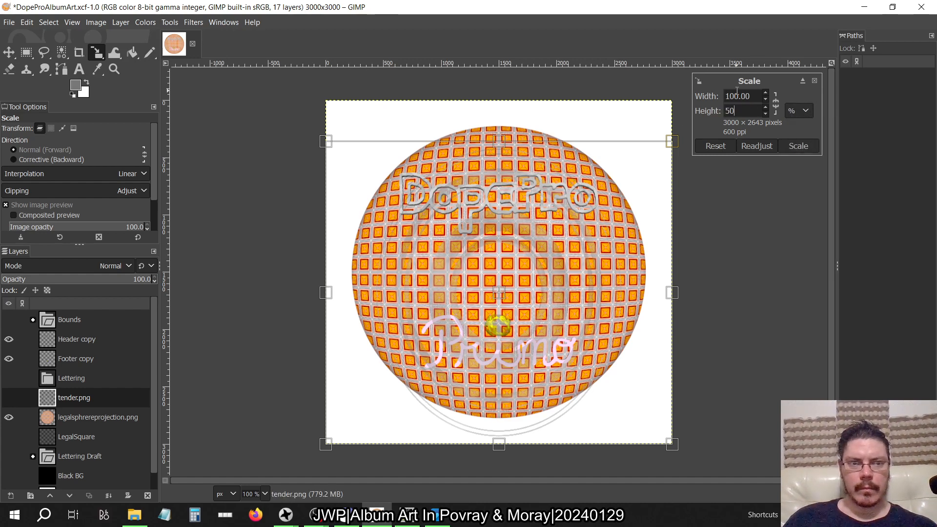
pyautogui.click(748, 96)
pyautogui.tripleClick(748, 109)
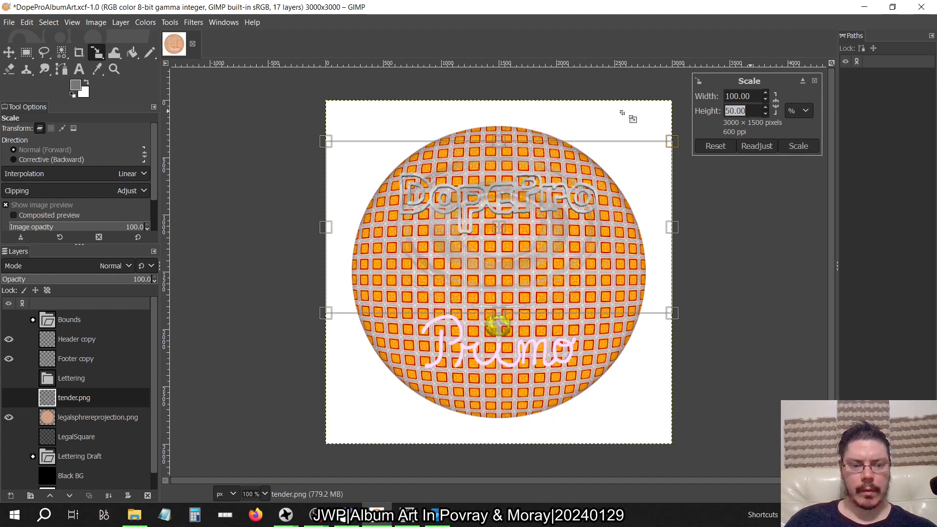
pyautogui.write('25')
pyautogui.press('Tab')
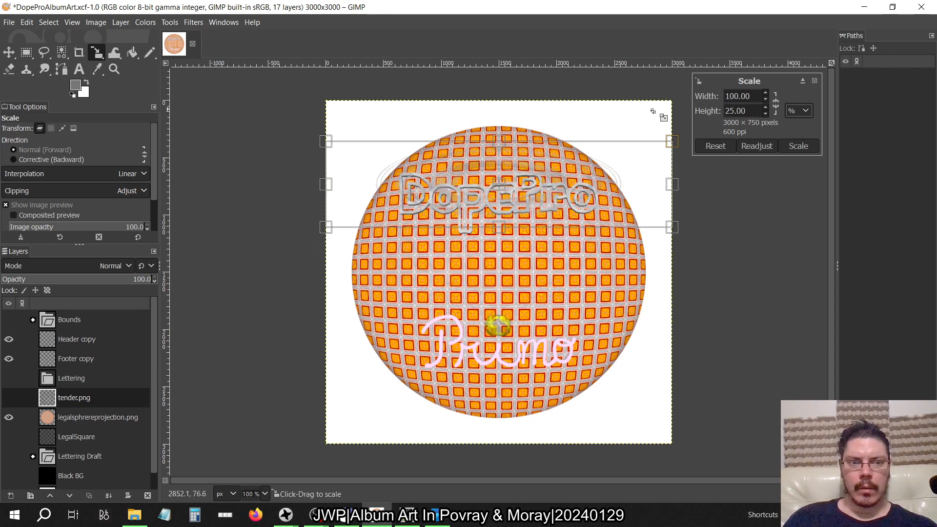
# - Scale the tender.png layer to 75% height at 100% width, and expand its layer boundary to the image size
pyautogui.hotkey('shift', 'Tab')
pyautogui.hotkey('shift', 'Tab')
pyautogui.write('75')
pyautogui.press('Tab')
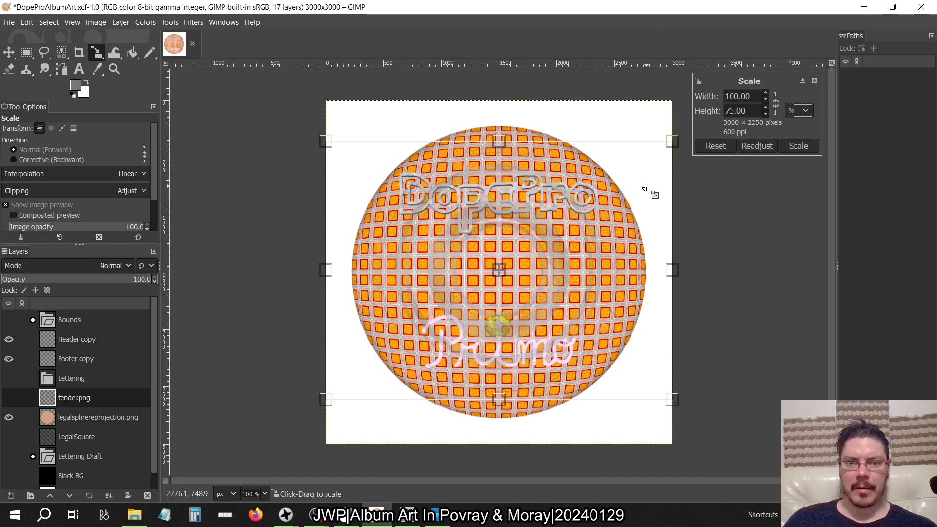
pyautogui.hotkey('alt', 'Tab')
pyautogui.press('Tab')
pyautogui.hotkey('alt', 'Tab')
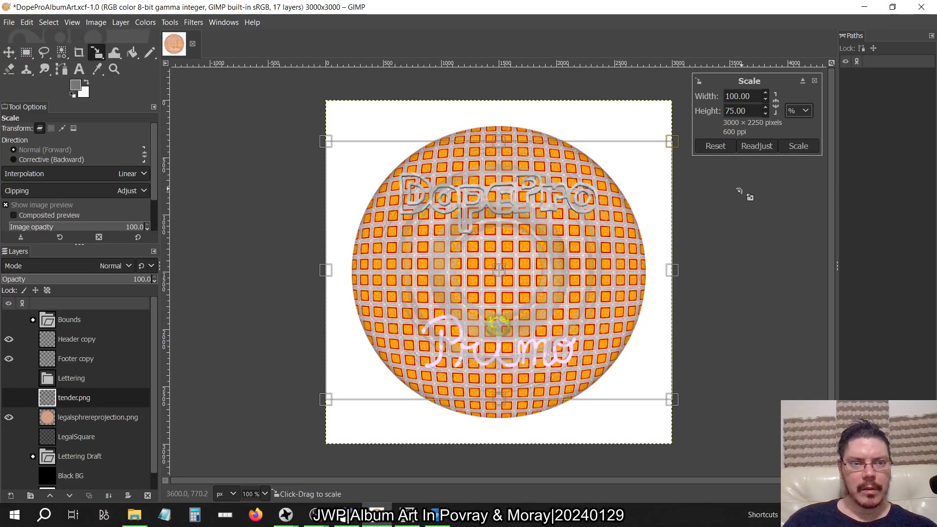
pyautogui.click(799, 146)
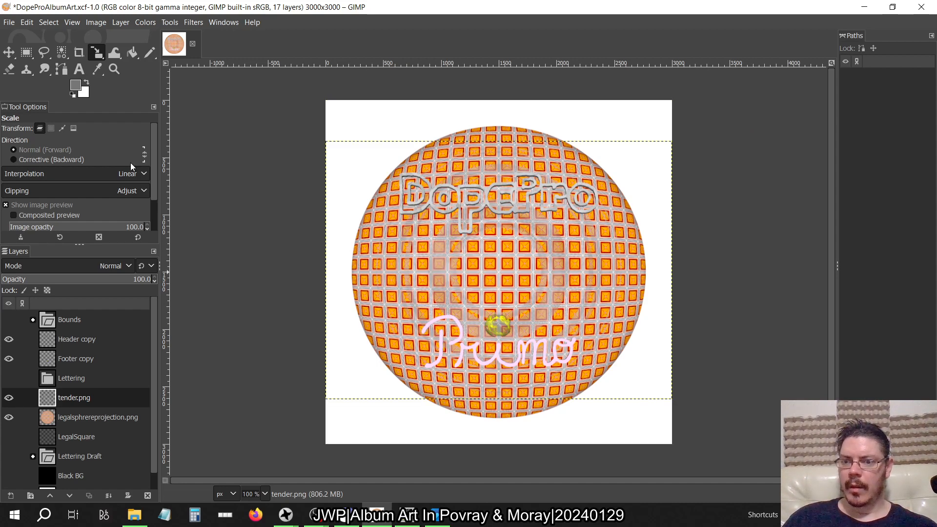
pyautogui.click(122, 25)
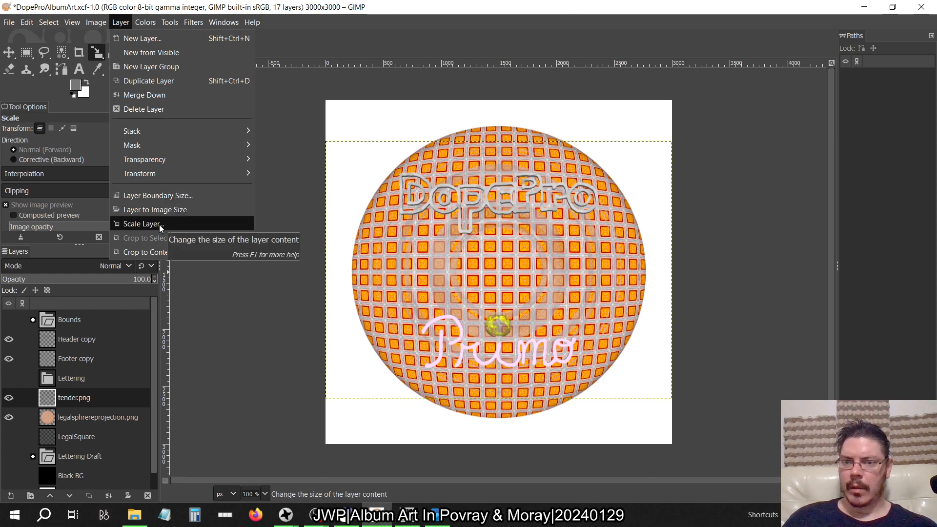
pyautogui.click(153, 212)
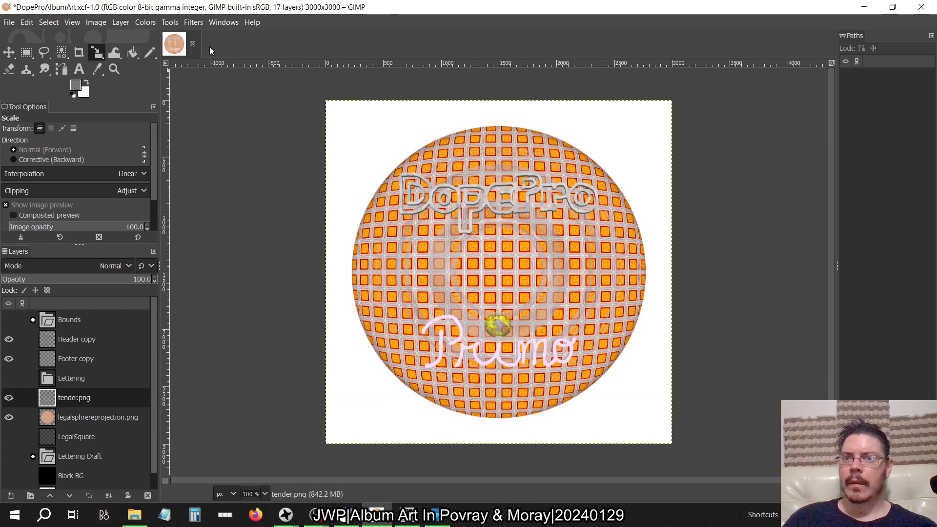
# - Try automatic input levels on the tender.png layer and cancel the Levels adjustment
pyautogui.click(154, 22)
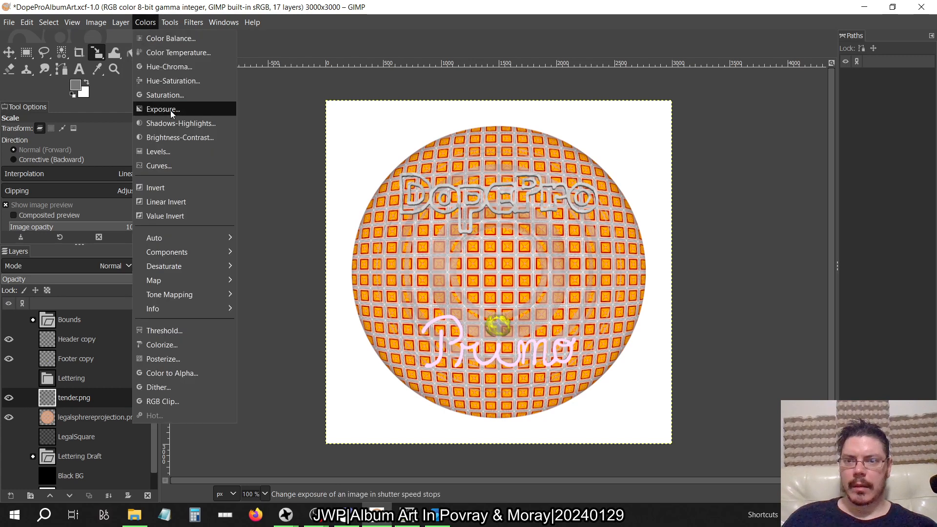
pyautogui.click(152, 151)
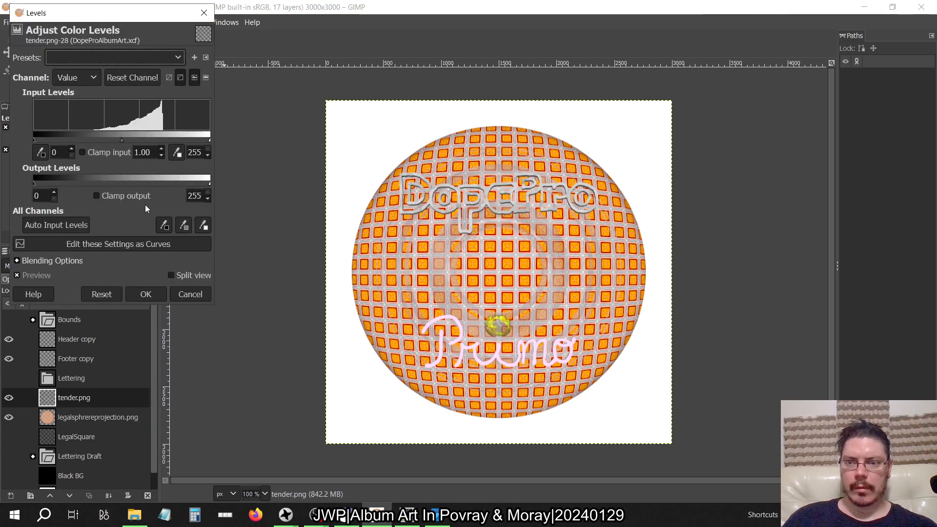
pyautogui.click(59, 227)
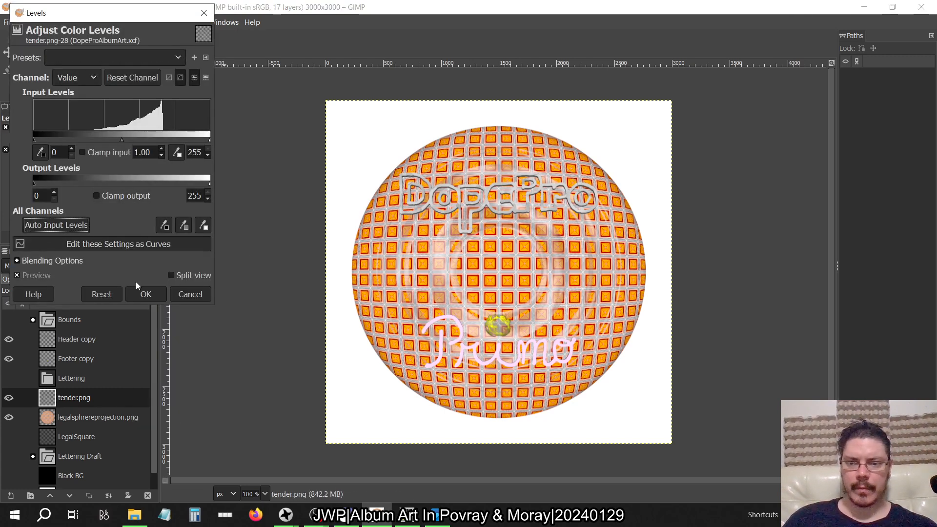
pyautogui.click(190, 294)
# - Try a Levels adjustment on the tender.png layer with input gamma 0.25 and high input 198, and reset it
pyautogui.click(154, 24)
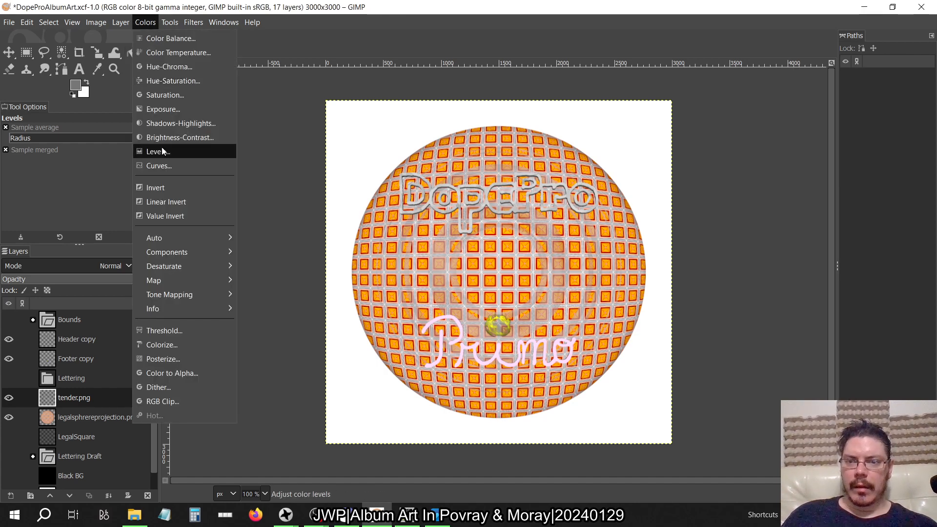
pyautogui.click(156, 151)
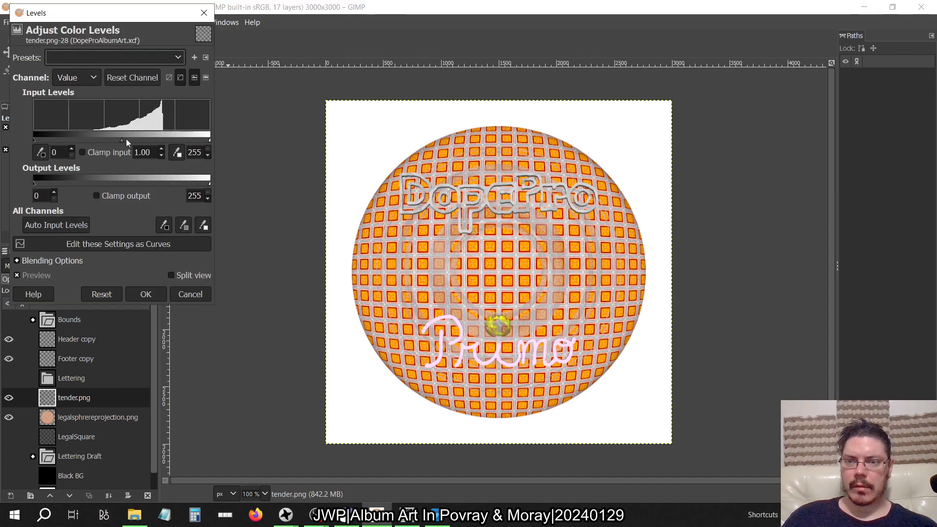
pyautogui.moveTo(126, 138); pyautogui.dragTo(175, 139)
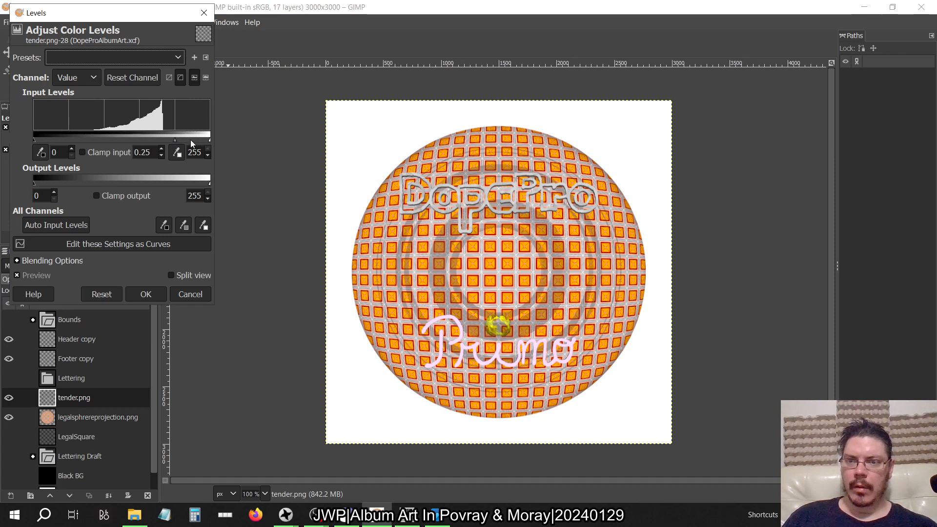
pyautogui.moveTo(210, 139); pyautogui.dragTo(170, 145)
pyautogui.click(104, 294)
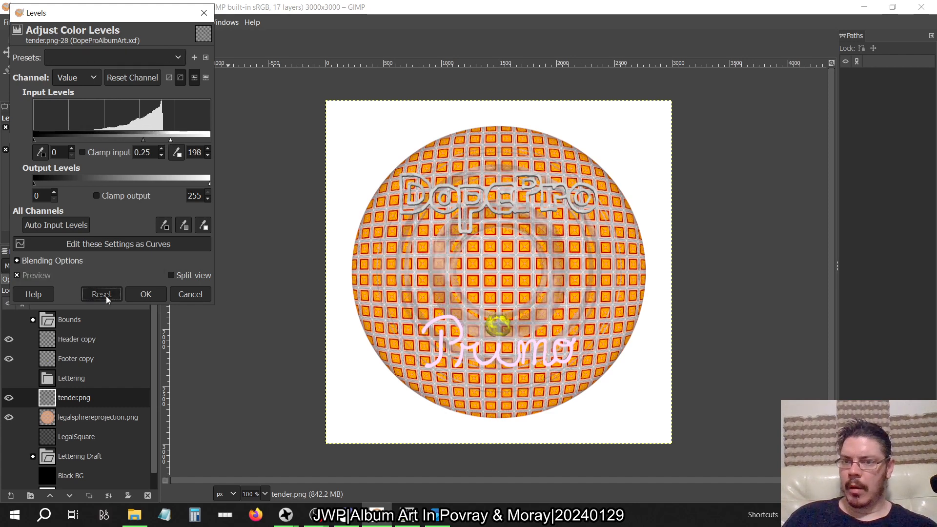
# - Try an input gamma of 0.20 on the tender.png layer and cancel the Levels adjustment
pyautogui.moveTo(210, 184); pyautogui.dragTo(282, 187)
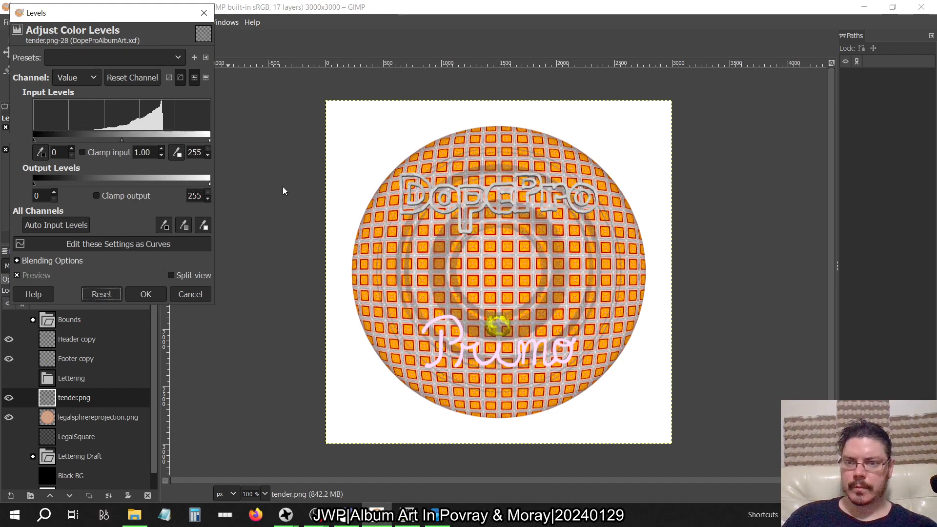
pyautogui.moveTo(35, 184)
pyautogui.mouseDown()
pyautogui.moveTo(81, 185)
pyautogui.moveTo(35, 184)
pyautogui.mouseUp()
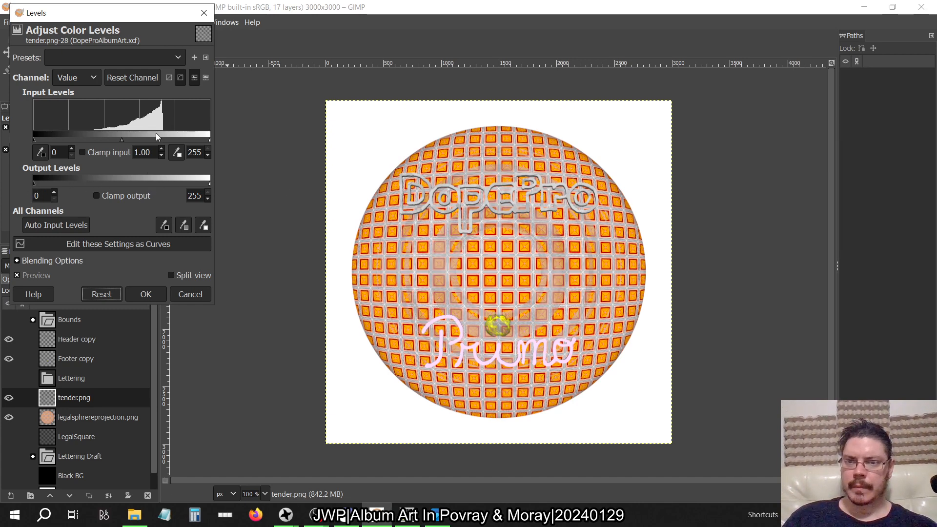
pyautogui.moveTo(146, 141); pyautogui.dragTo(184, 140)
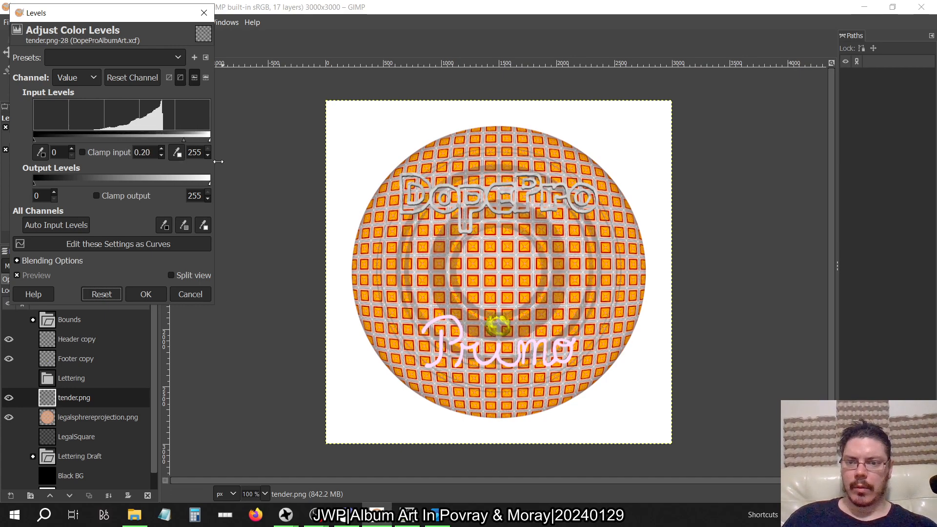
pyautogui.click(187, 295)
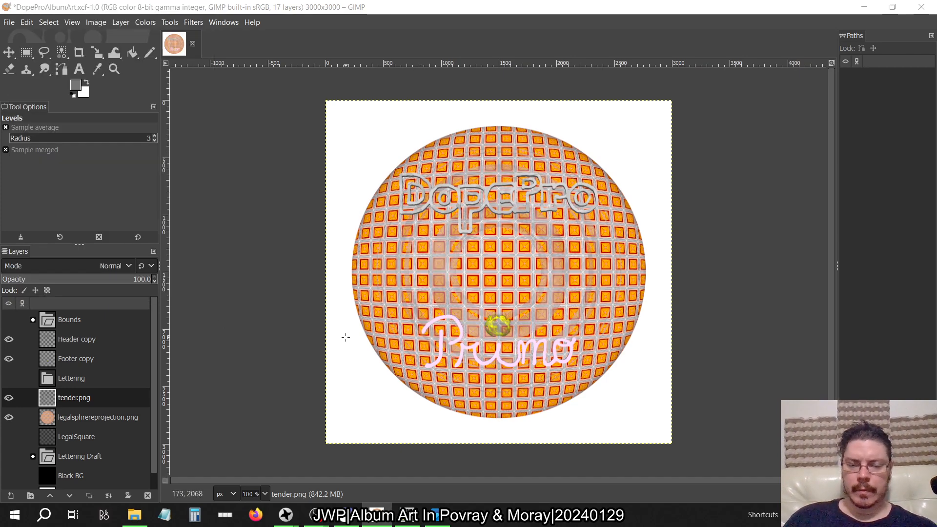
# - Switch to the 2024 Workflow folder, open tender.pov in POV-Ray and dismiss the startup notices
pyautogui.keyDown('ctrl'); pyautogui.scroll(3, 493, 301); pyautogui.keyUp('ctrl')
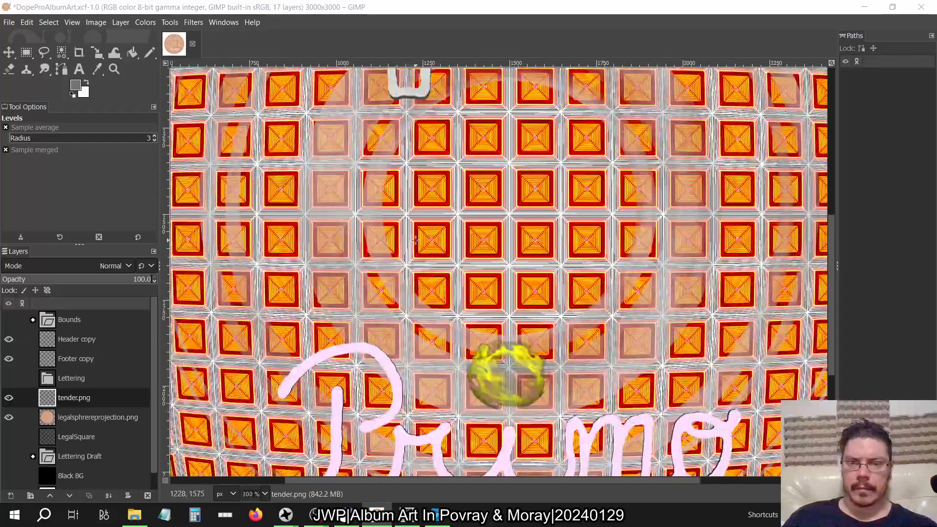
pyautogui.keyDown('ctrl'); pyautogui.scroll(3, 381, 284); pyautogui.keyUp('ctrl')
pyautogui.hotkey('alt', 'Tab')
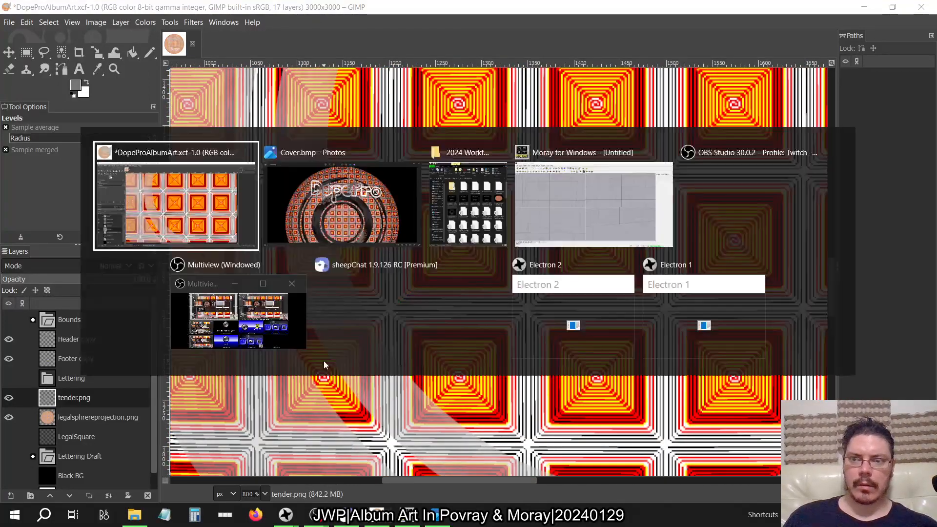
pyautogui.hotkey('alt', 'Tab')
pyautogui.hotkey('alt', 'Tab')
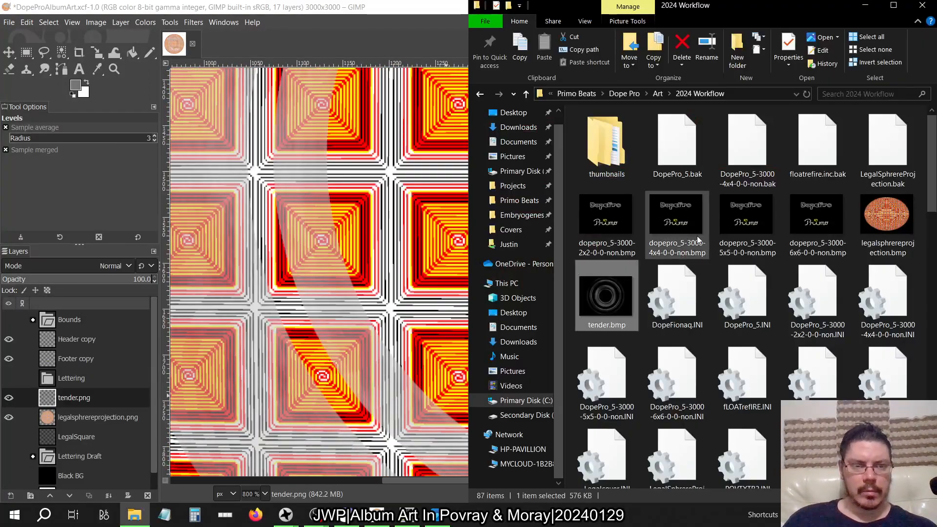
pyautogui.scroll(-6, 717, 310)
pyautogui.scroll(-6, 718, 310)
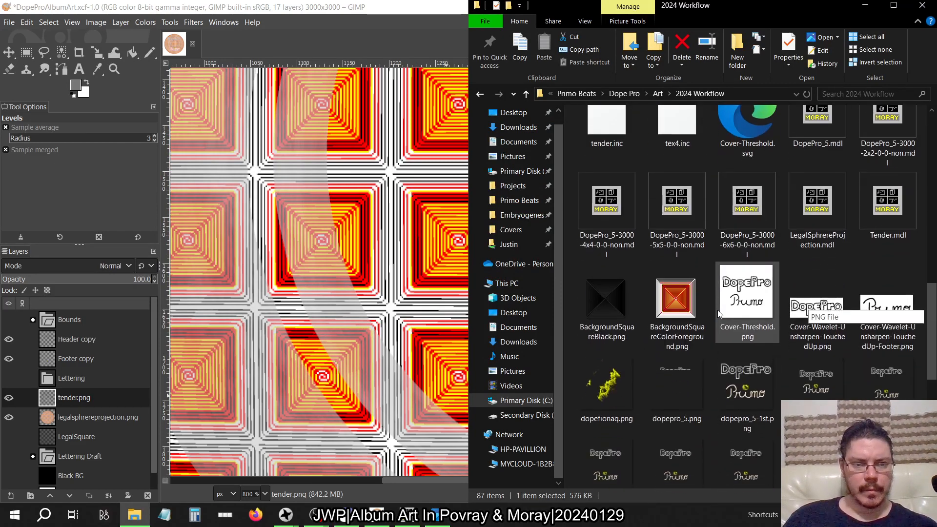
pyautogui.scroll(-2, 718, 310)
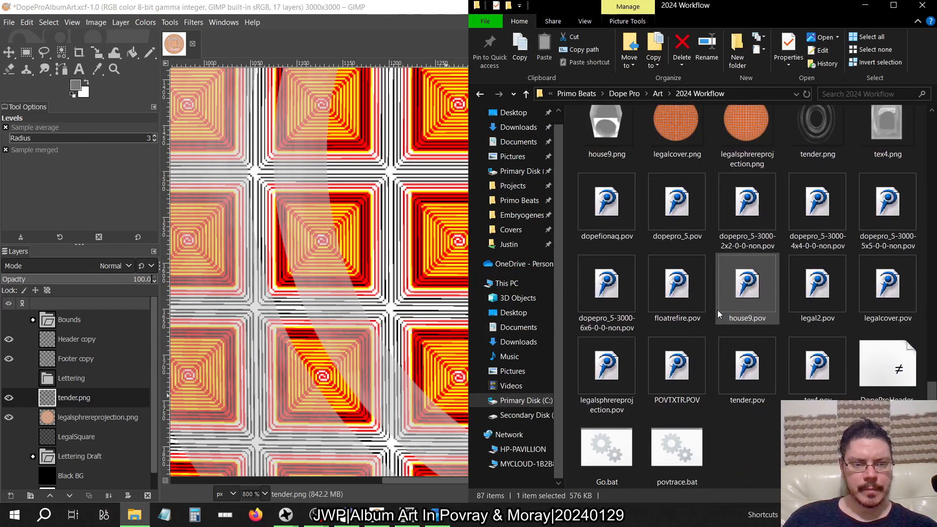
pyautogui.doubleClick(749, 361)
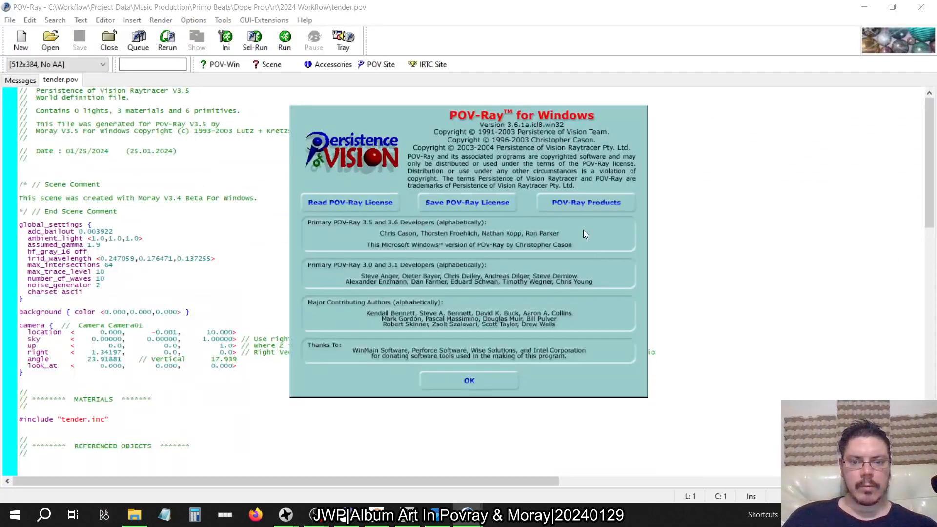
pyautogui.click(487, 383)
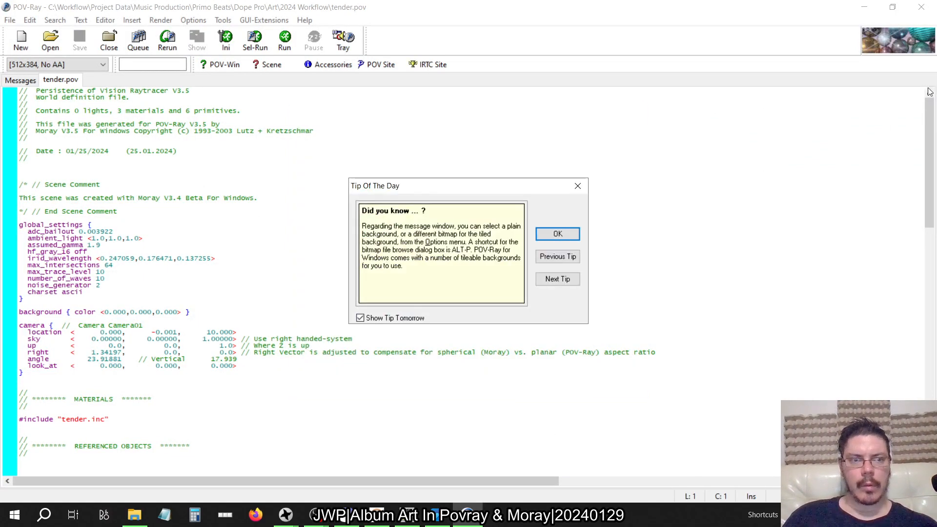
pyautogui.click(556, 232)
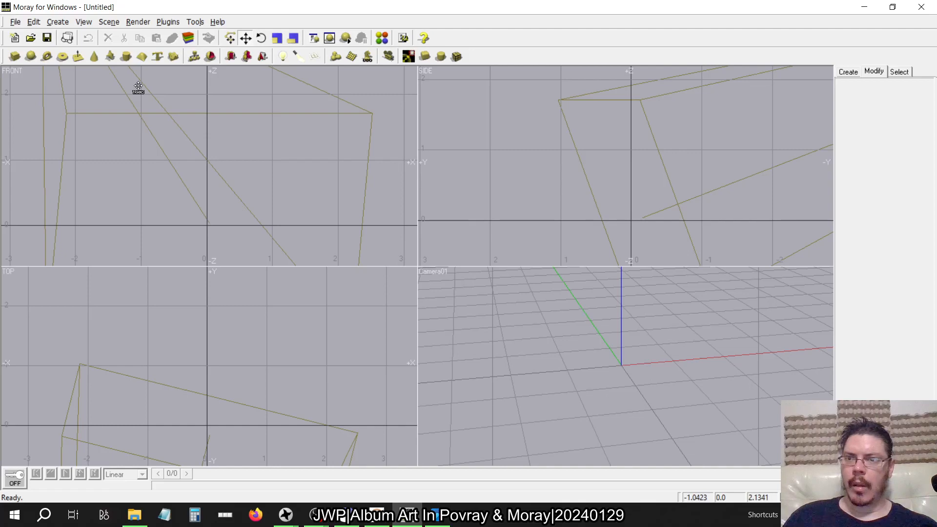
# - In Moray, rename the Tender.mdl scene file in the 2024 Workflow folder to Smoke.mdl and open it
pyautogui.click(16, 22)
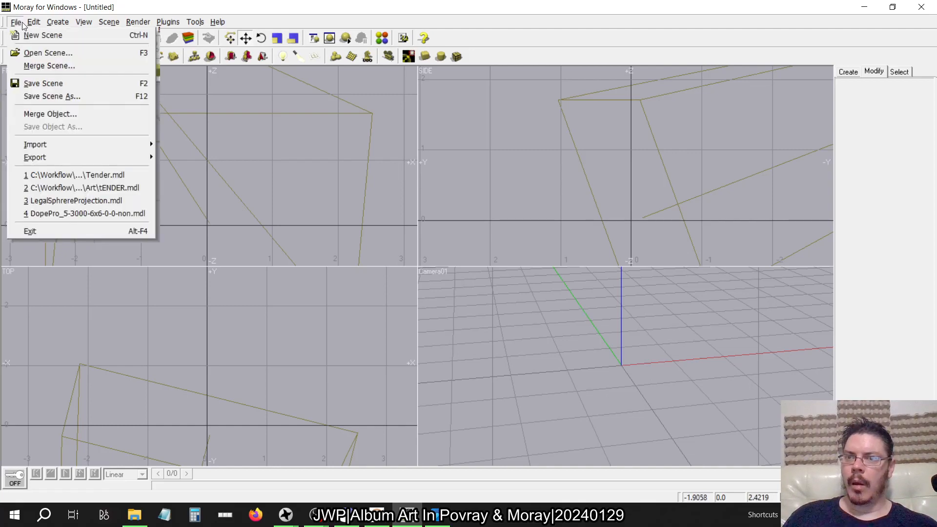
pyautogui.click(37, 53)
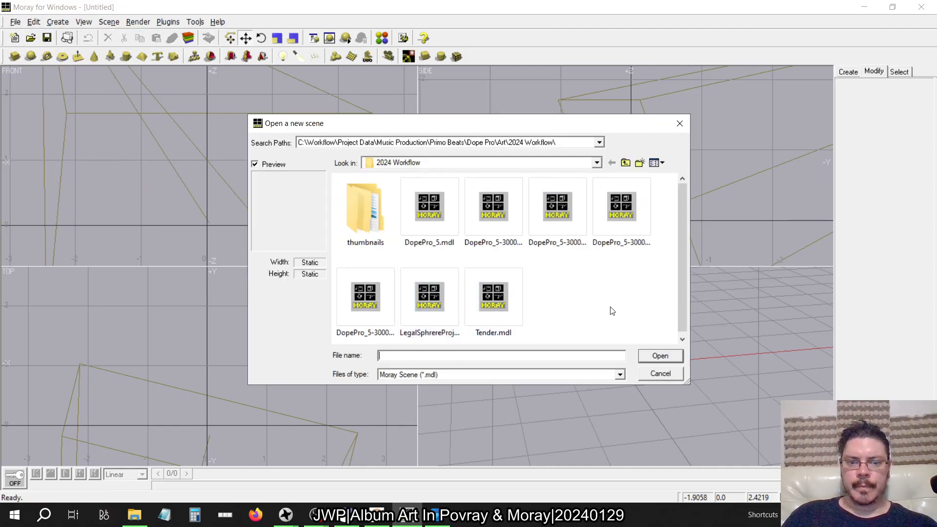
pyautogui.click(511, 299)
pyautogui.press('F2')
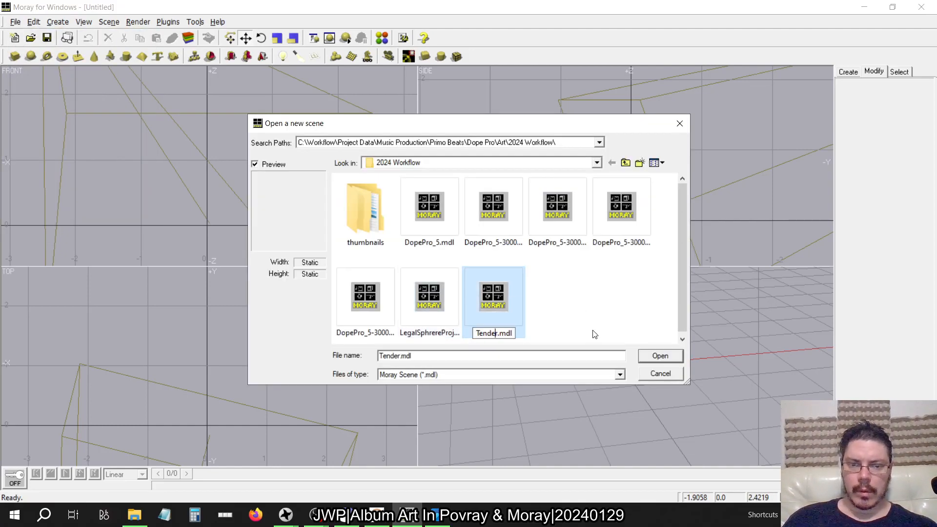
pyautogui.write('sMOKE')
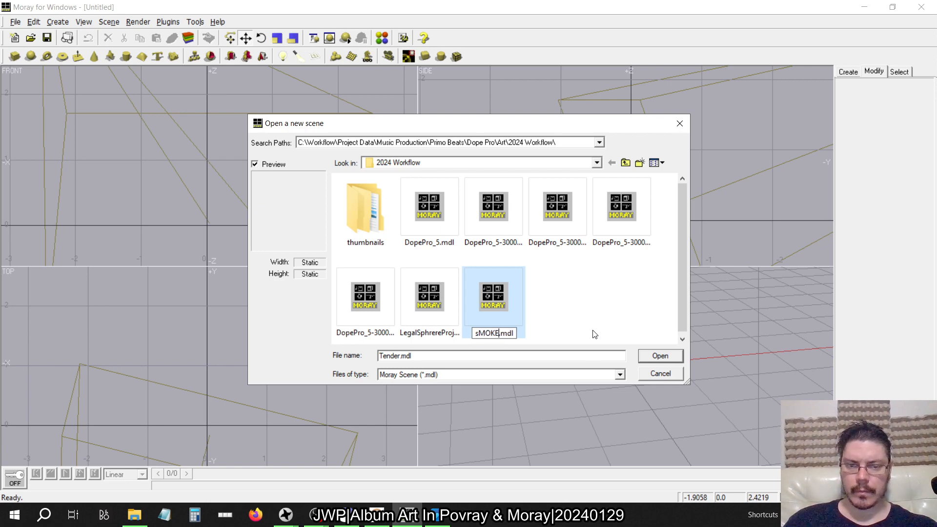
pyautogui.press('Return')
pyautogui.click(482, 314)
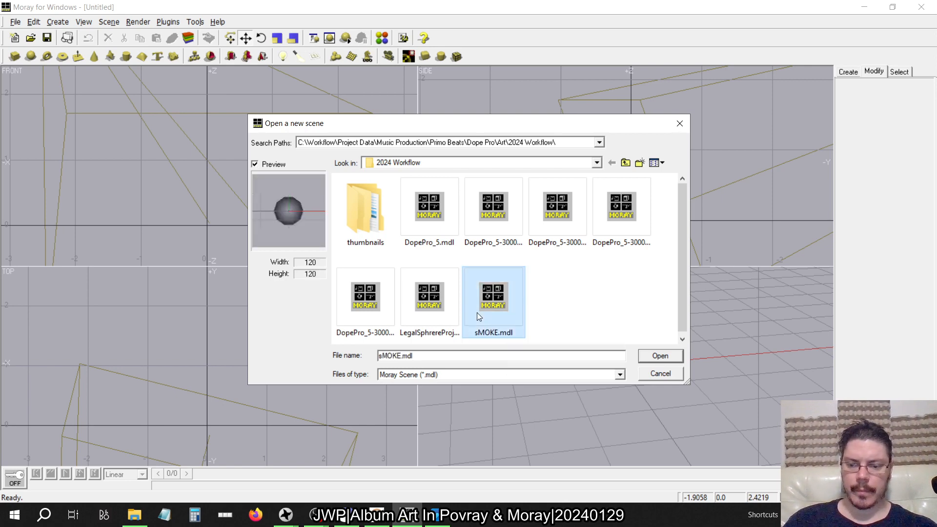
pyautogui.click(476, 312)
pyautogui.write('Smoke.mdl')
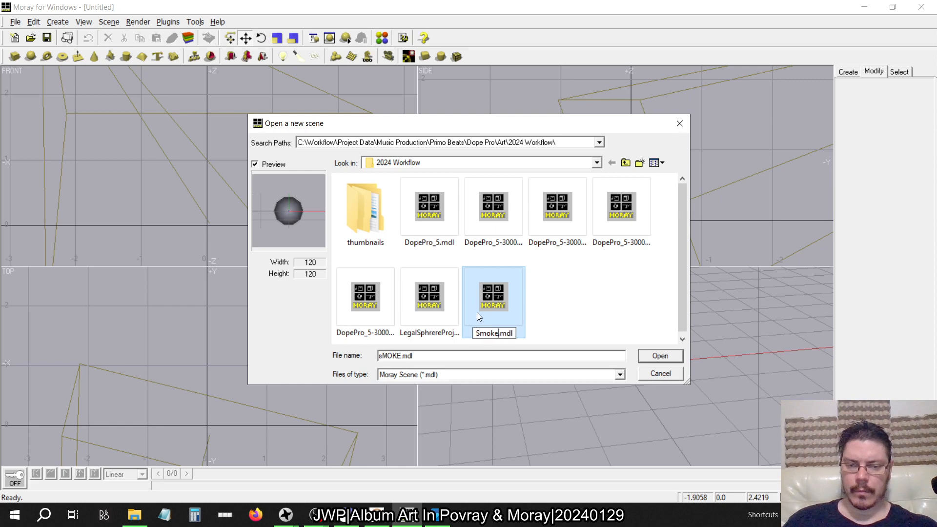
pyautogui.press('Return')
pyautogui.click(659, 356)
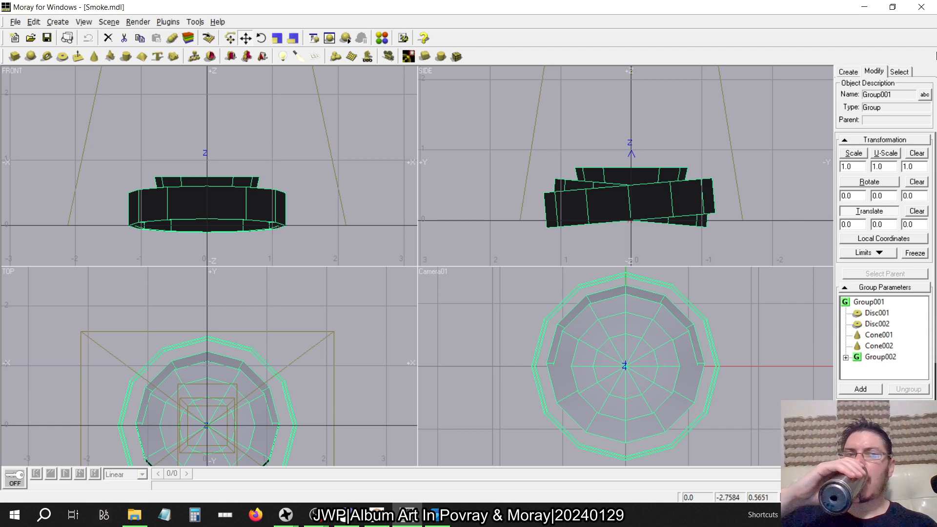
# - Select Group001 and open its Stormy_Cloud_Sky material for editing
pyautogui.click(898, 73)
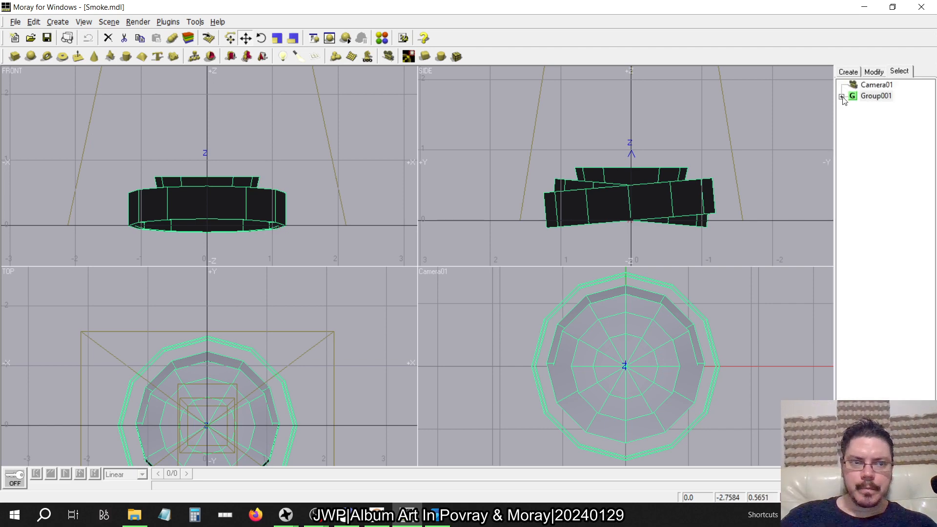
pyautogui.doubleClick(874, 97)
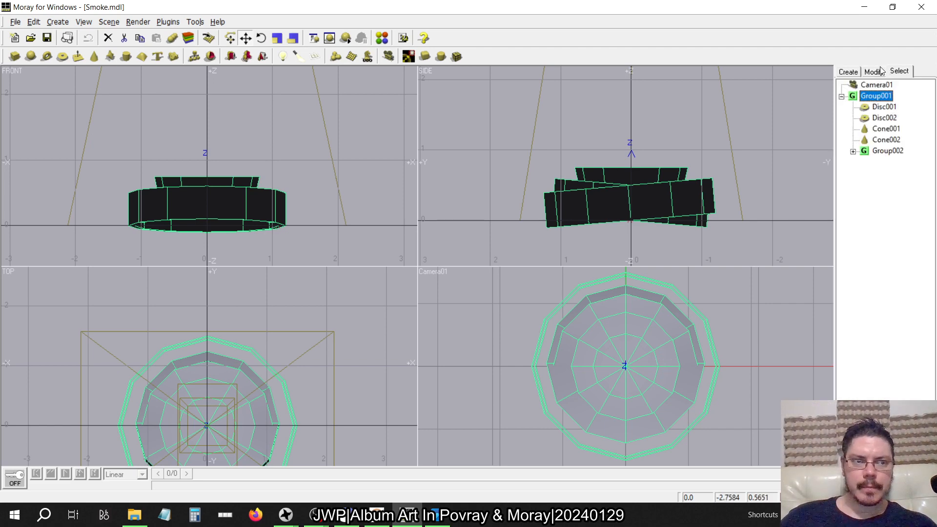
pyautogui.click(874, 72)
pyautogui.scroll(-3, 846, 233)
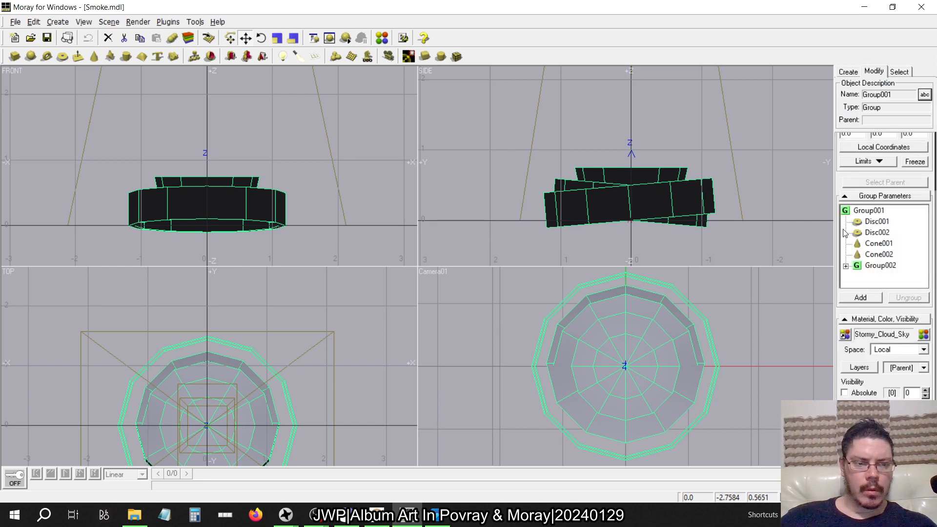
pyautogui.click(924, 336)
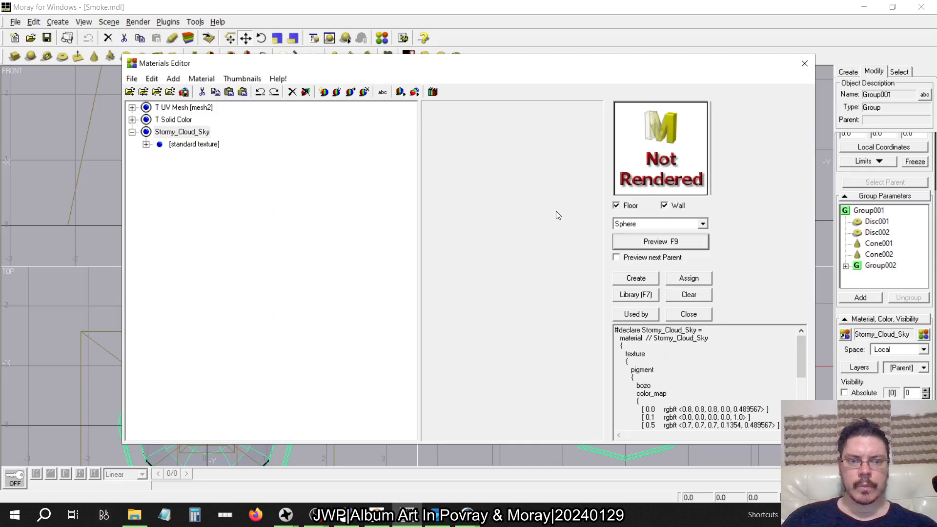
# - Render a sphere preview of the Stormy_Cloud_Sky material, checking POV-Ray and returning to Moray's Materials Editor
pyautogui.click(630, 279)
pyautogui.hotkey('alt', 'Tab')
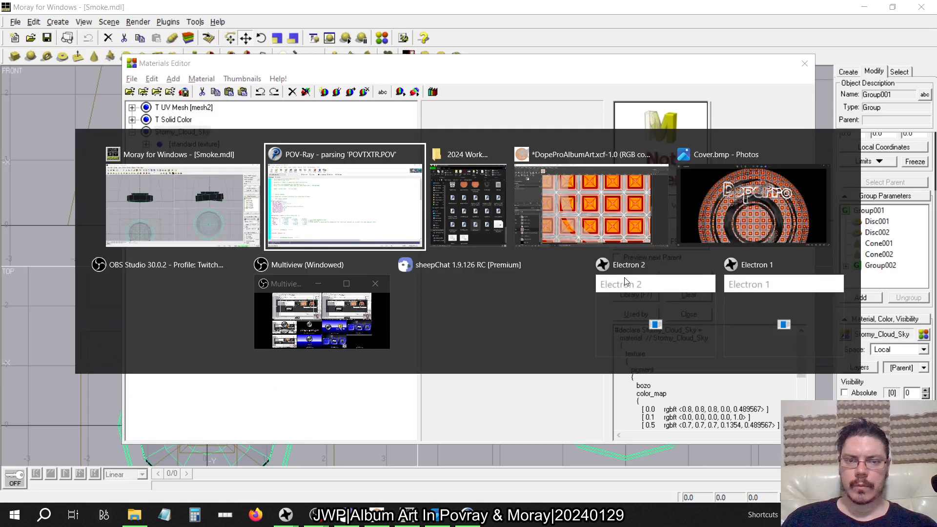
pyautogui.click(459, 328)
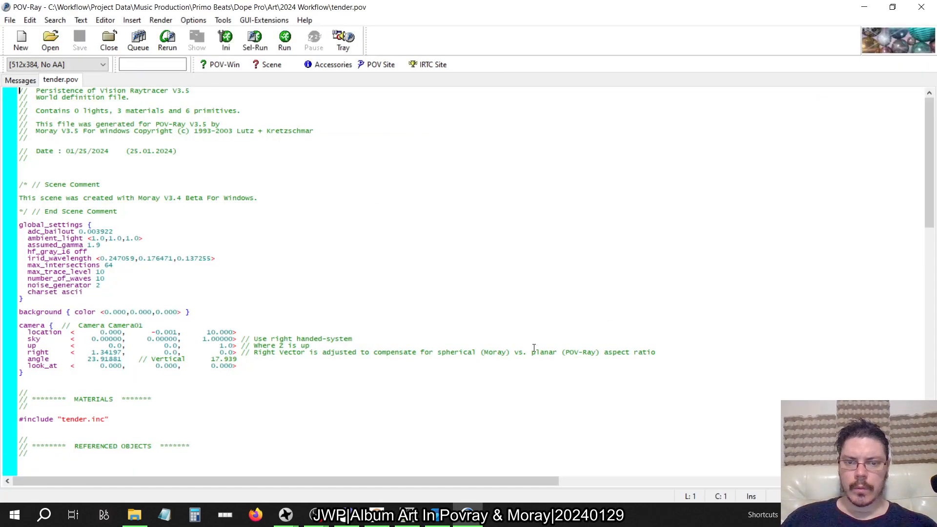
pyautogui.hotkey('alt', 'Tab')
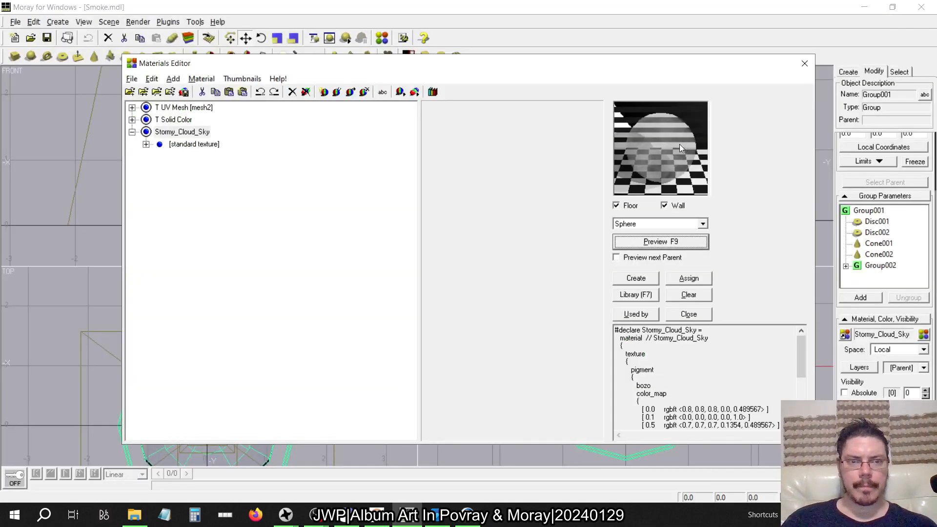
# - Set the first color of the Stormy_Cloud_Sky bozo colormap to red 0.5, green 0.5 and blue 0.5
pyautogui.click(146, 144)
pyautogui.click(160, 156)
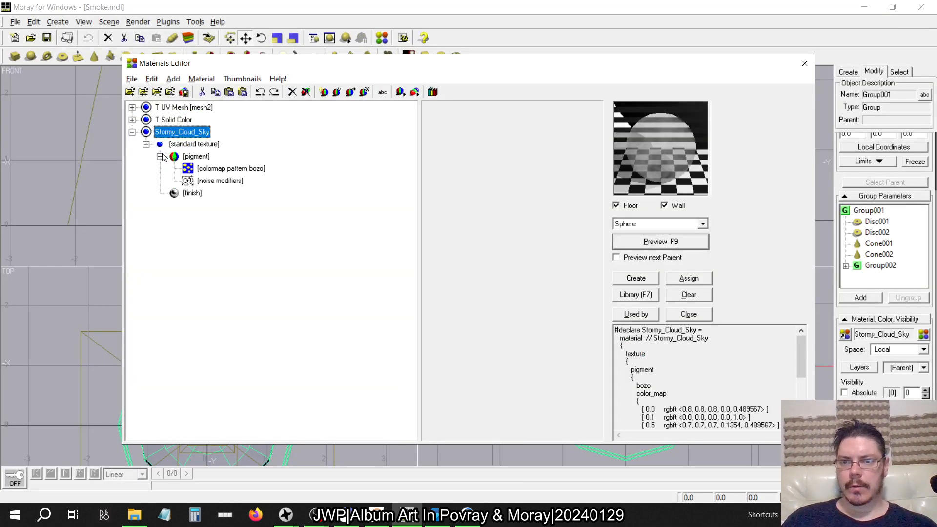
pyautogui.click(197, 169)
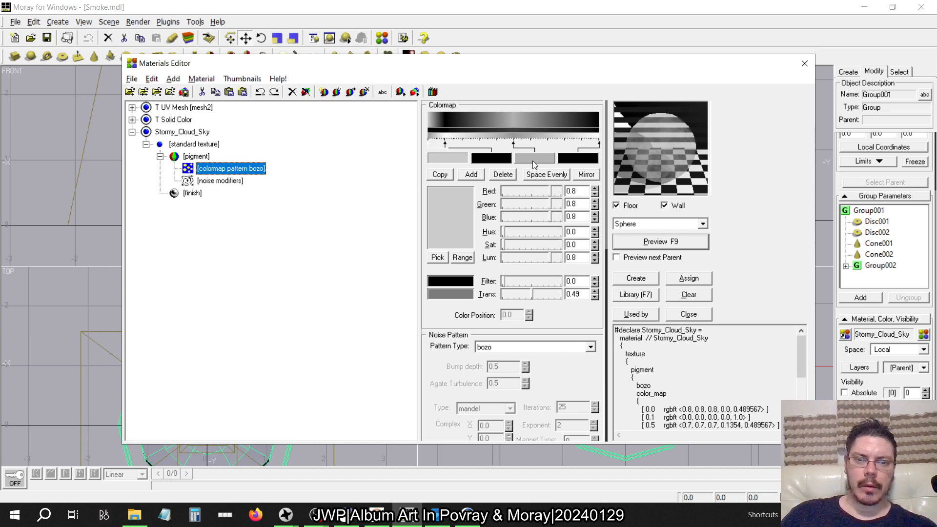
pyautogui.doubleClick(579, 190)
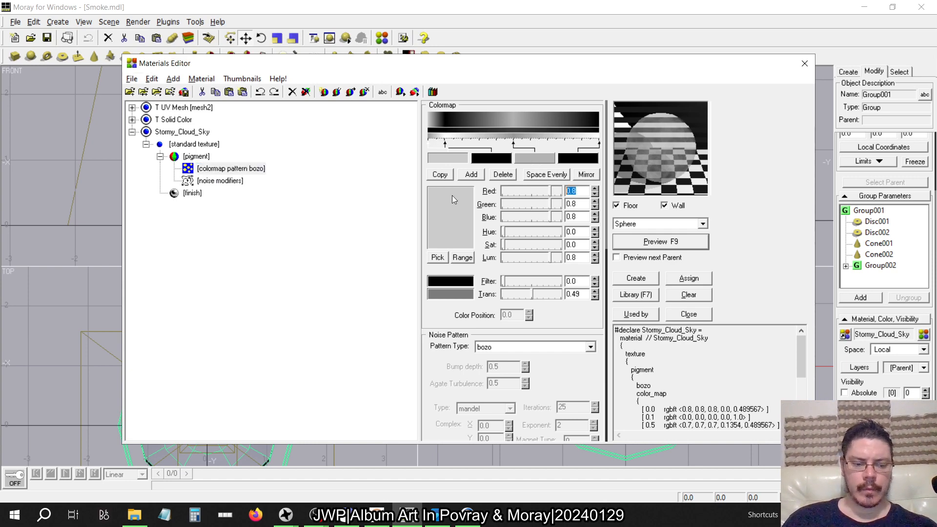
pyautogui.write('0.5')
pyautogui.press('Tab')
pyautogui.write('0.5')
pyautogui.press('Tab')
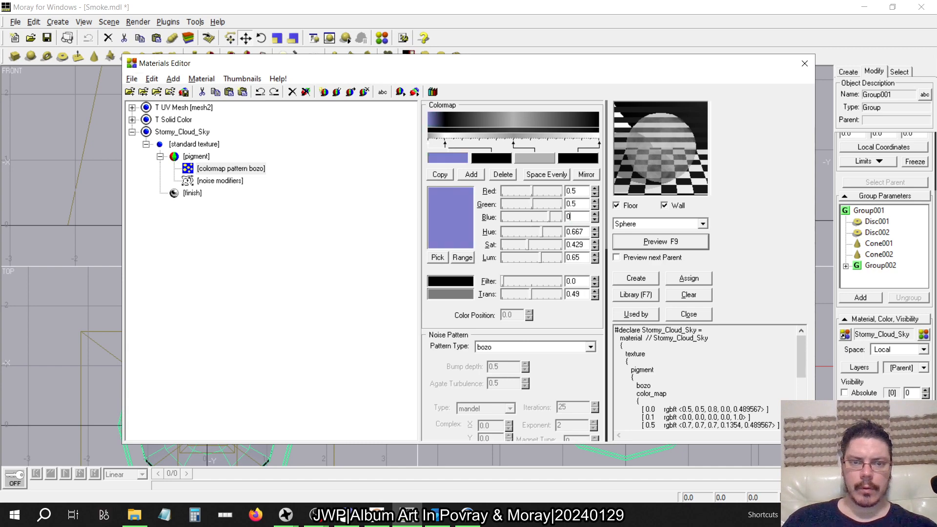
pyautogui.write('0.5')
pyautogui.press('Tab')
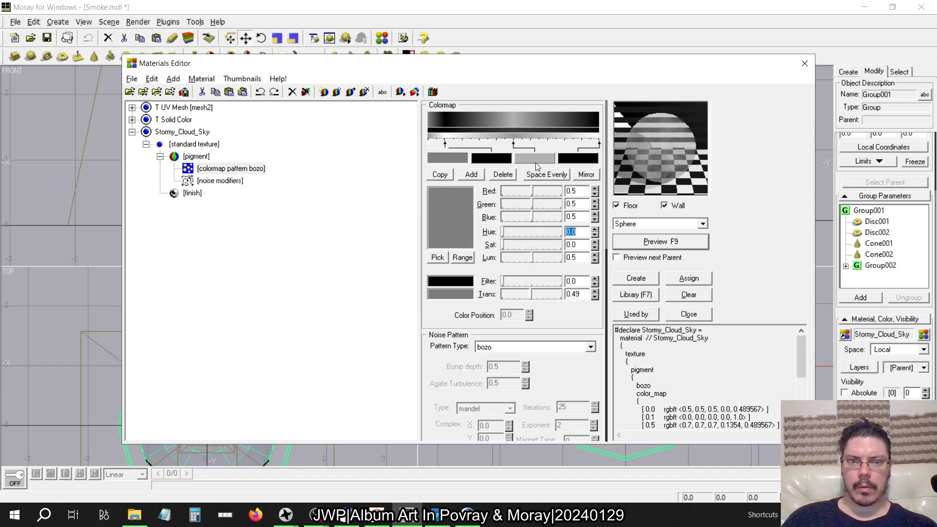
# - Set the third color of the bozo colormap to red 0.3, green 0.3 and blue 0.3 and preview the material
pyautogui.click(536, 162)
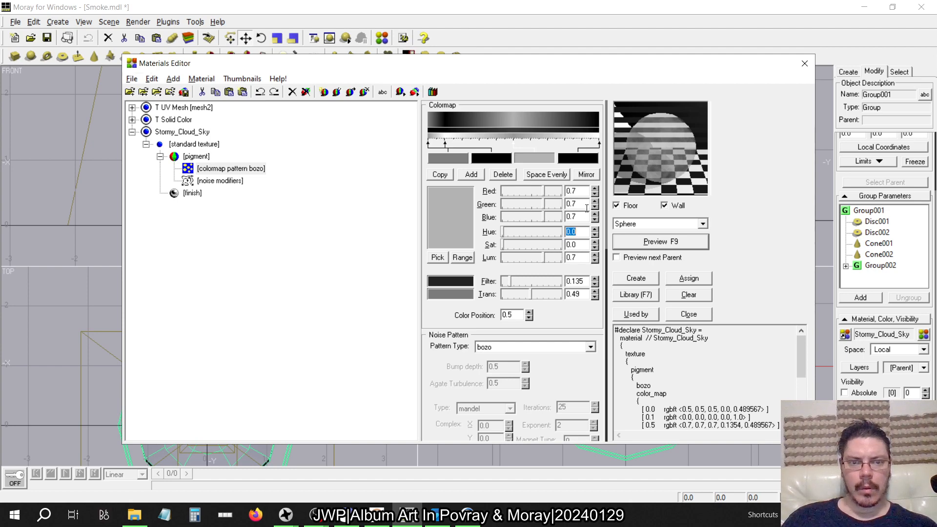
pyautogui.doubleClick(581, 194)
pyautogui.write('0.')
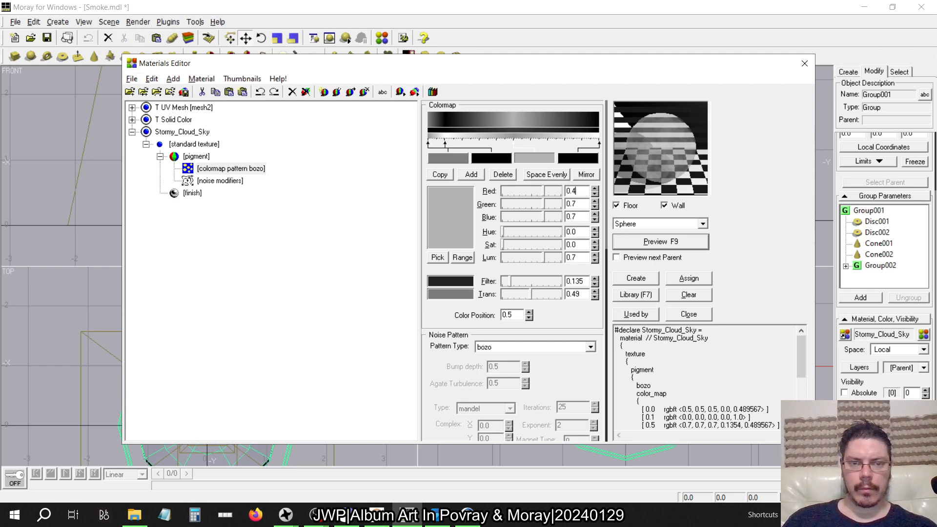
pyautogui.write('3')
pyautogui.press('Tab')
pyautogui.write('0.')
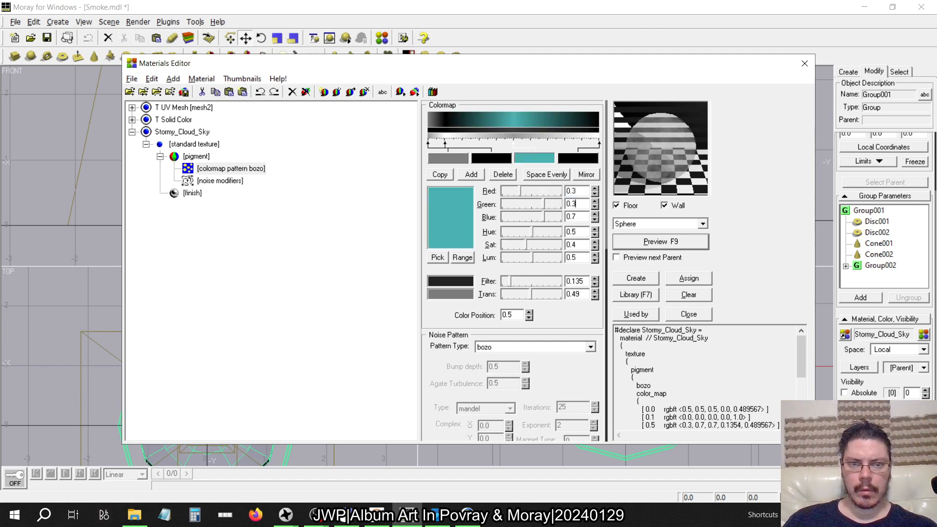
pyautogui.write('3')
pyautogui.press('Tab')
pyautogui.write('0.3')
pyautogui.press('Tab')
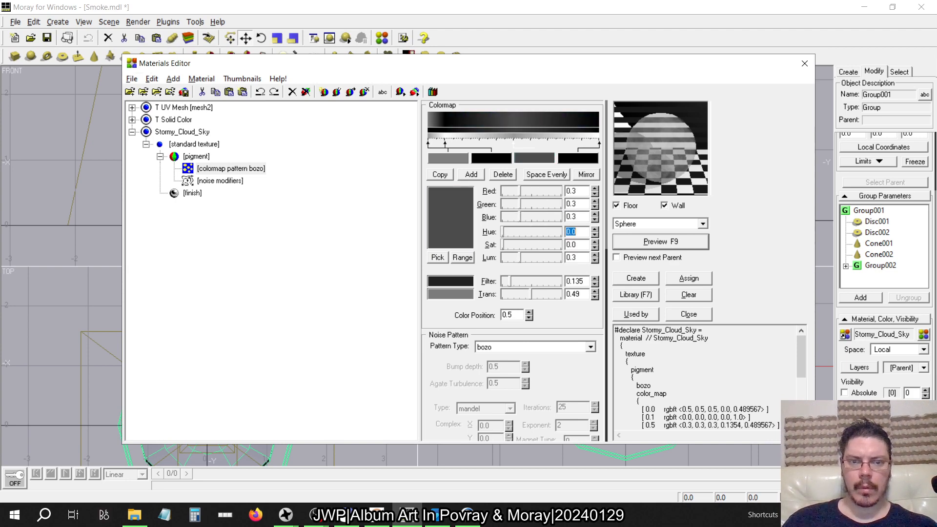
pyautogui.click(639, 244)
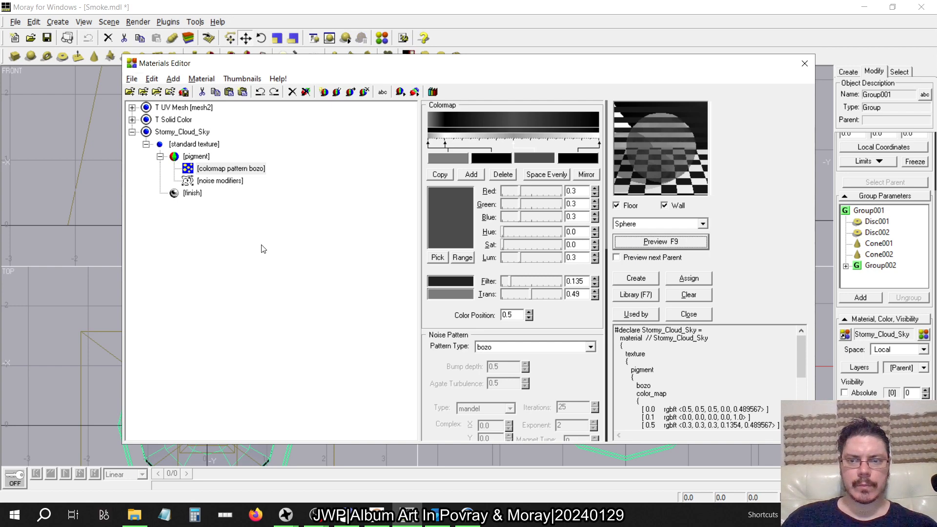
# - Review the finish parameters of Stormy_Cloud_Sky, then assign the material to Group001 and close the Materials Editor
pyautogui.click(193, 193)
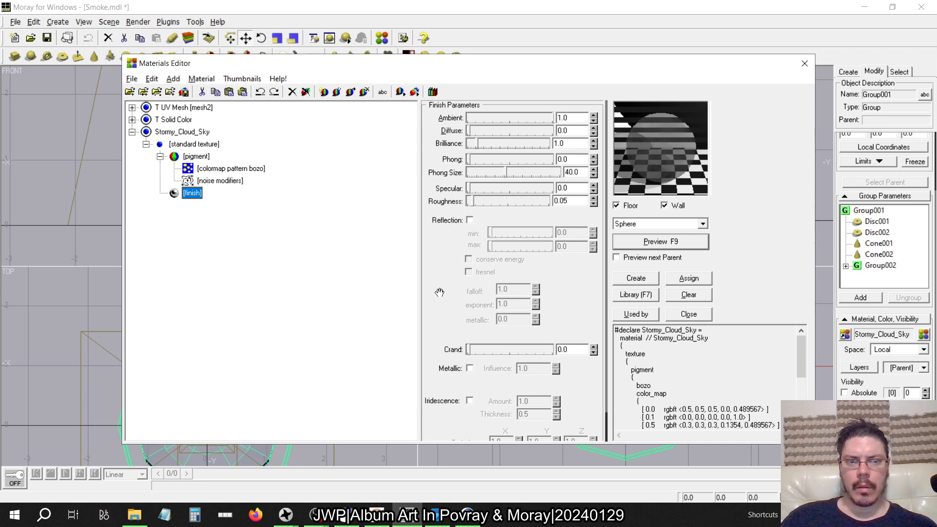
pyautogui.scroll(-2, 461, 238)
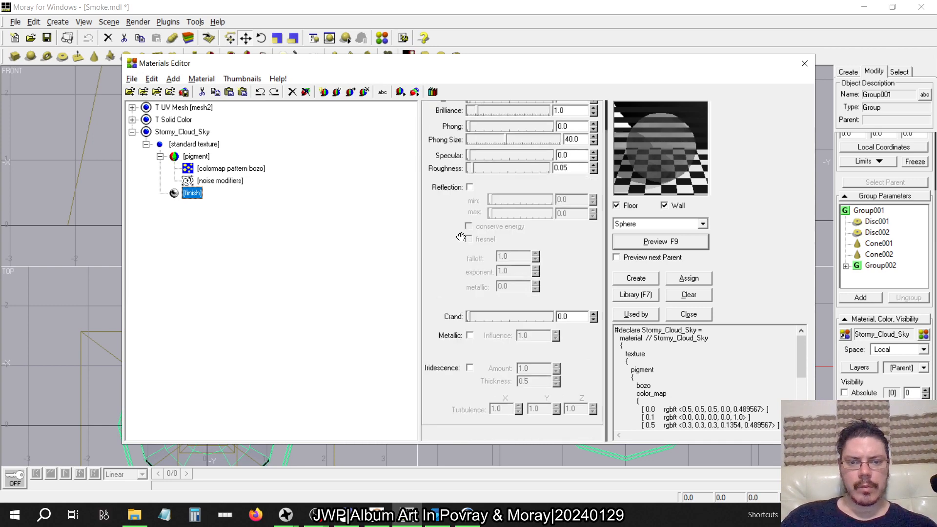
pyautogui.scroll(2, 461, 238)
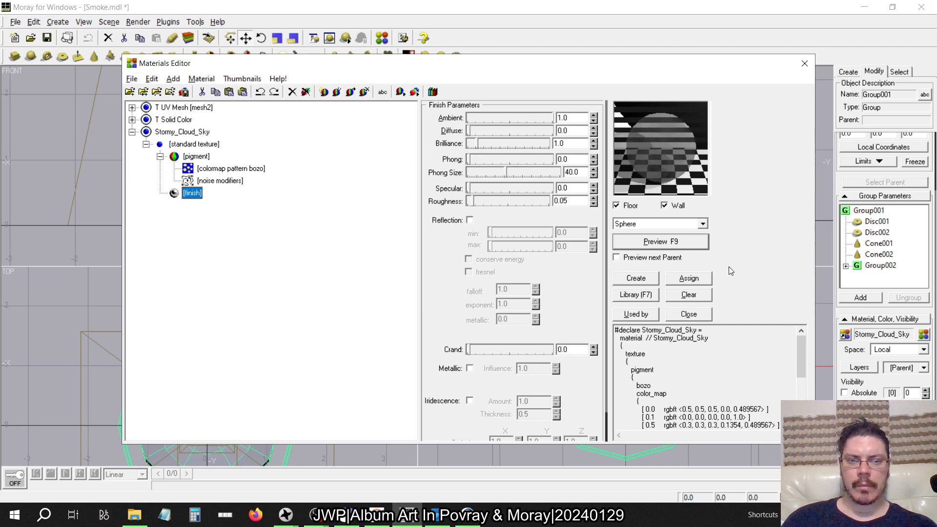
pyautogui.click(667, 242)
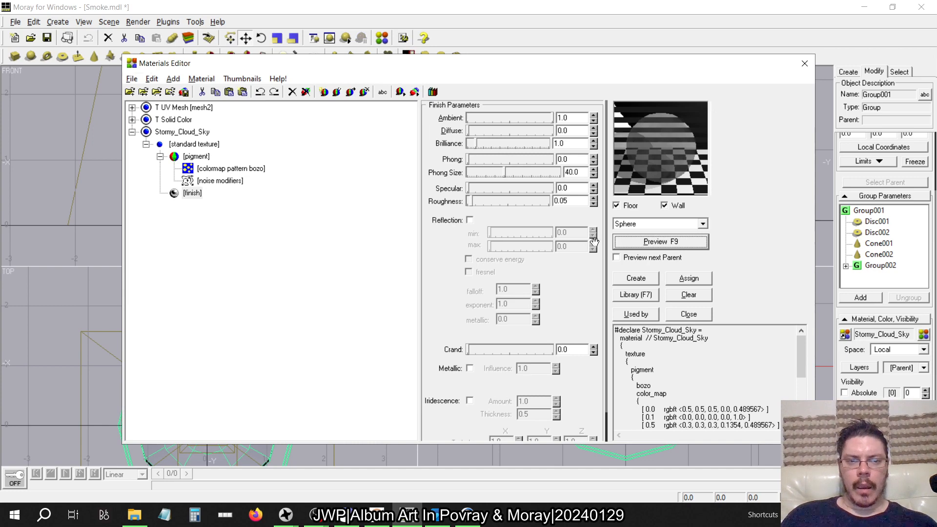
pyautogui.click(694, 280)
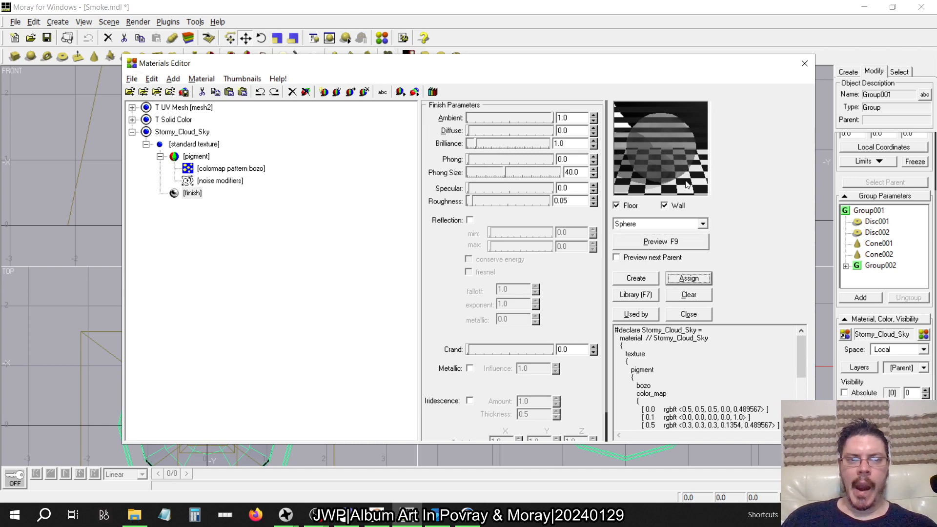
pyautogui.click(804, 63)
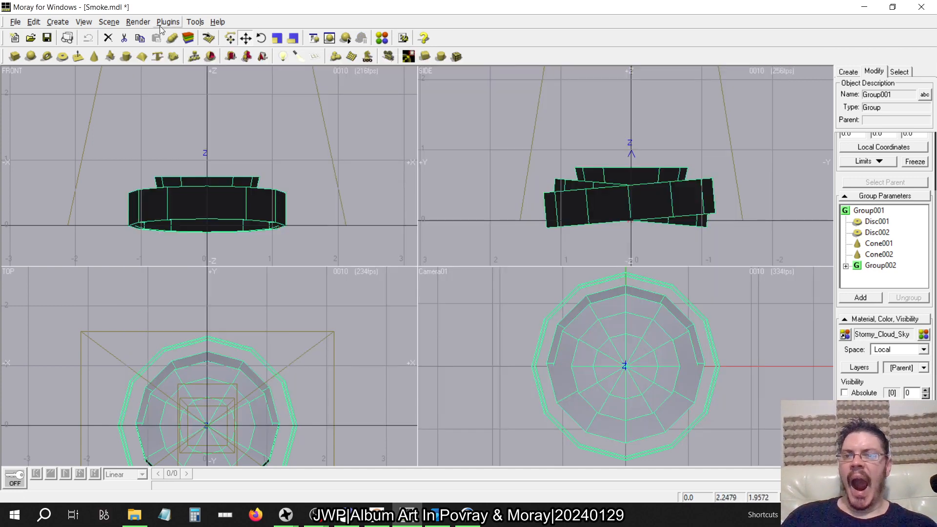
# - Set the antialiasing rays in the POV-Ray rendering options to 1 x 1
pyautogui.click(139, 23)
pyautogui.click(165, 79)
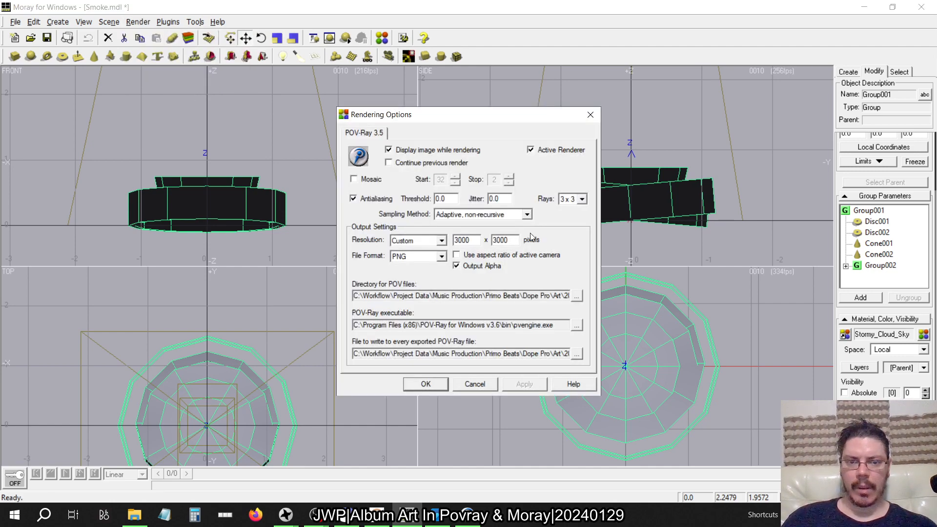
pyautogui.click(582, 199)
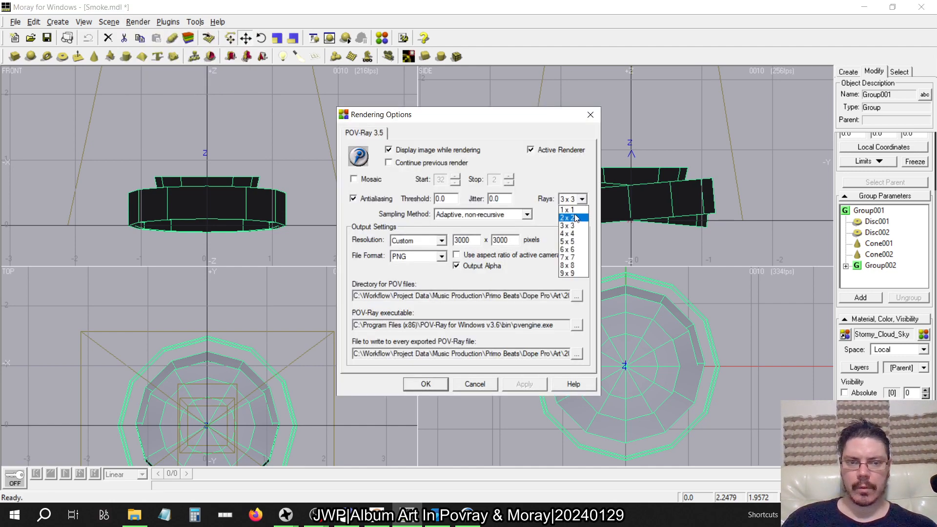
pyautogui.click(567, 206)
pyautogui.click(569, 199)
pyautogui.click(568, 206)
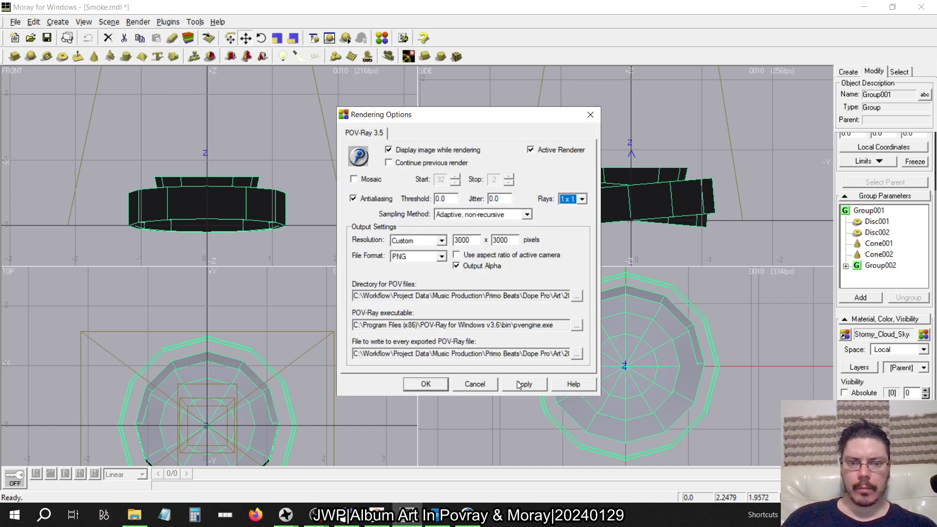
pyautogui.click(425, 385)
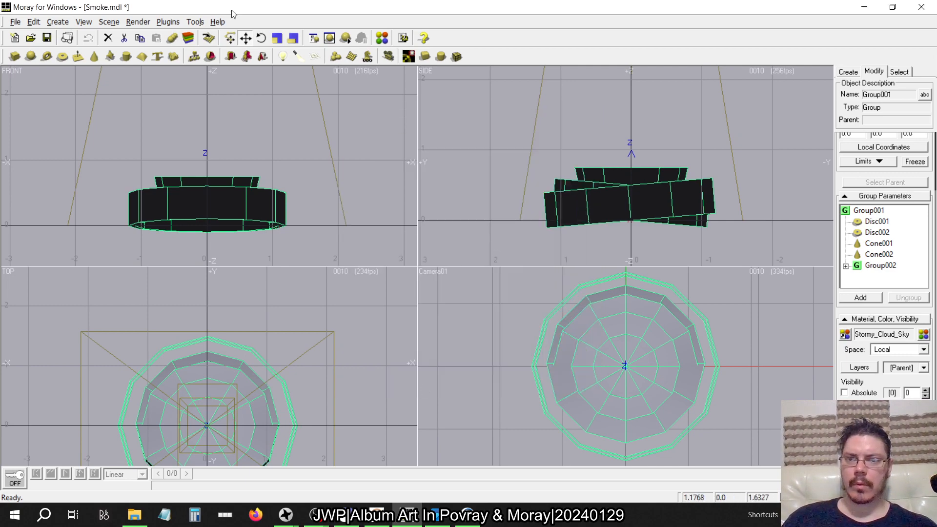
# - Render the Smoke scene, switch to POV-Ray and inspect the rings further down the image
pyautogui.click(166, 23)
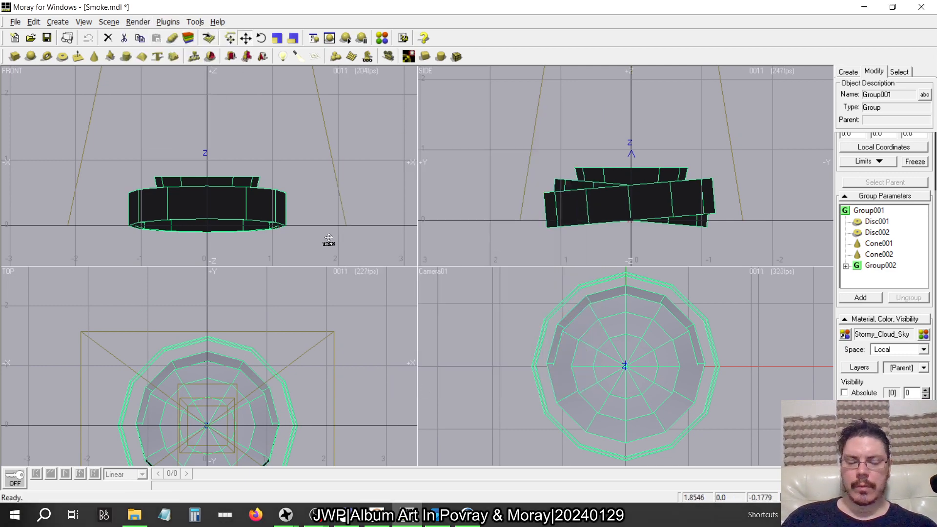
pyautogui.hotkey('alt', 'Tab')
pyautogui.click(329, 241)
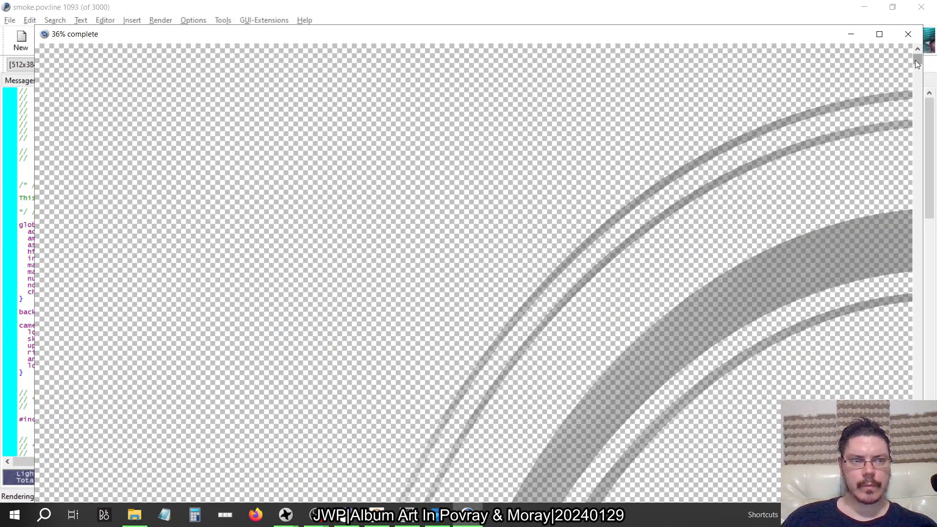
pyautogui.moveTo(915, 61); pyautogui.dragTo(935, 279)
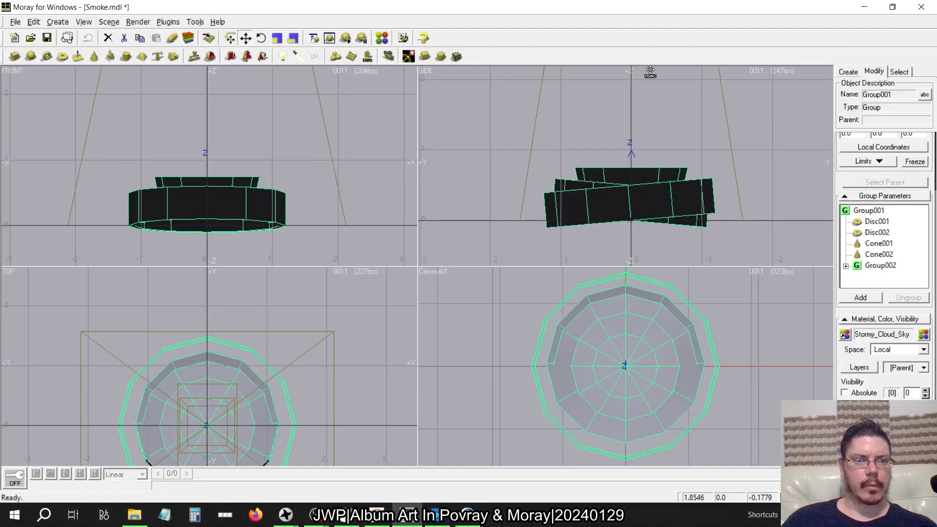
# - In Moray, set Camera01's manual aspect ratio to 1.0 and check the ring shape in a new render
pyautogui.click(900, 71)
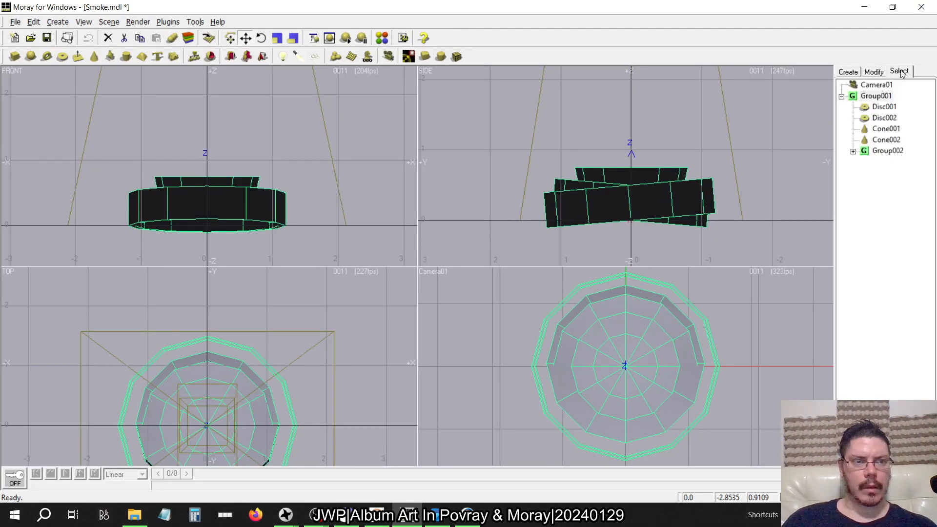
pyautogui.doubleClick(866, 86)
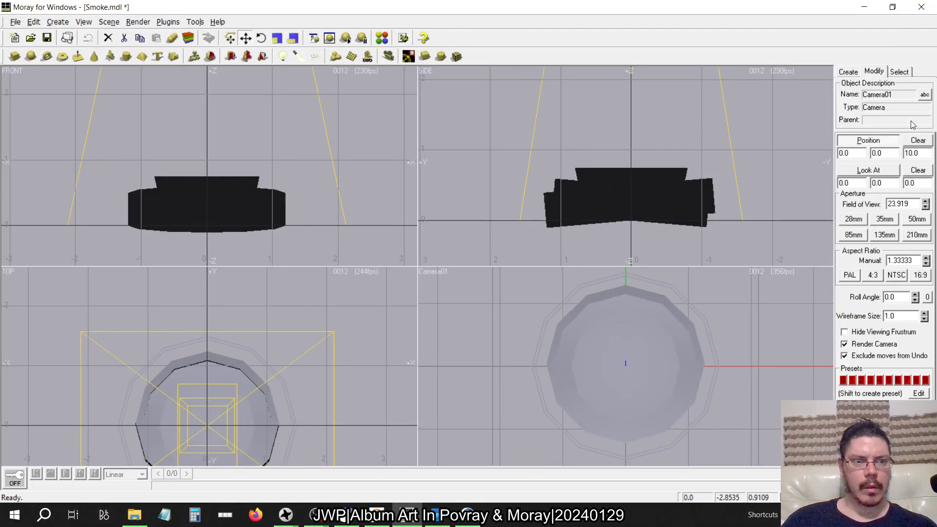
pyautogui.doubleClick(920, 260)
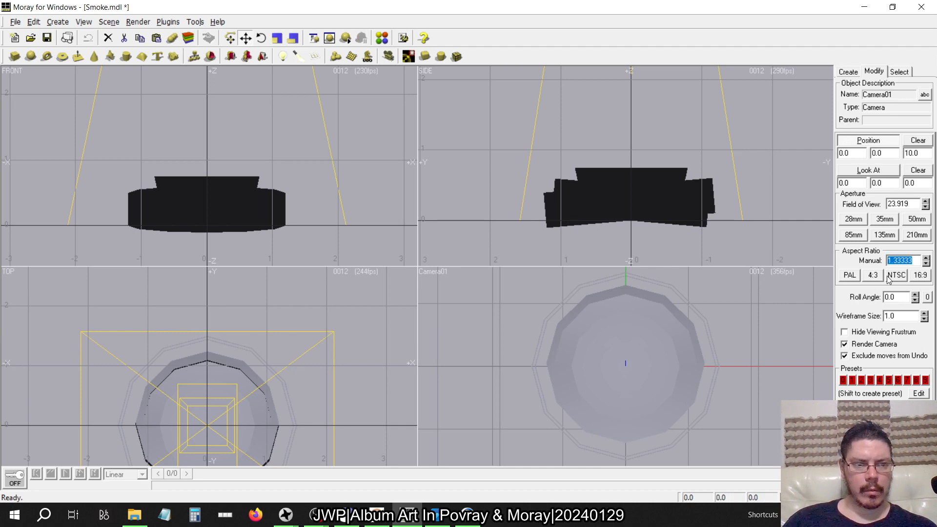
pyautogui.write('1.0')
pyautogui.press('Tab')
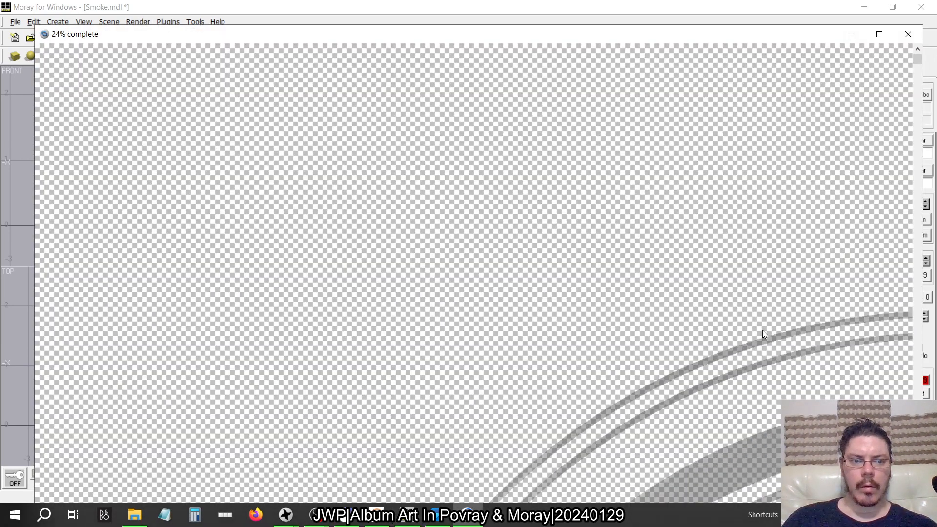
pyautogui.moveTo(917, 59); pyautogui.dragTo(924, 315)
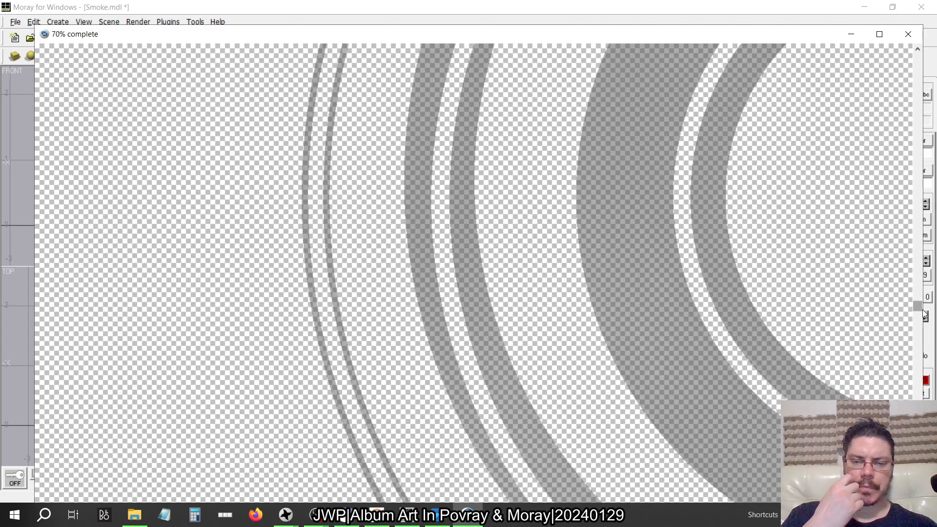
pyautogui.click(902, 38)
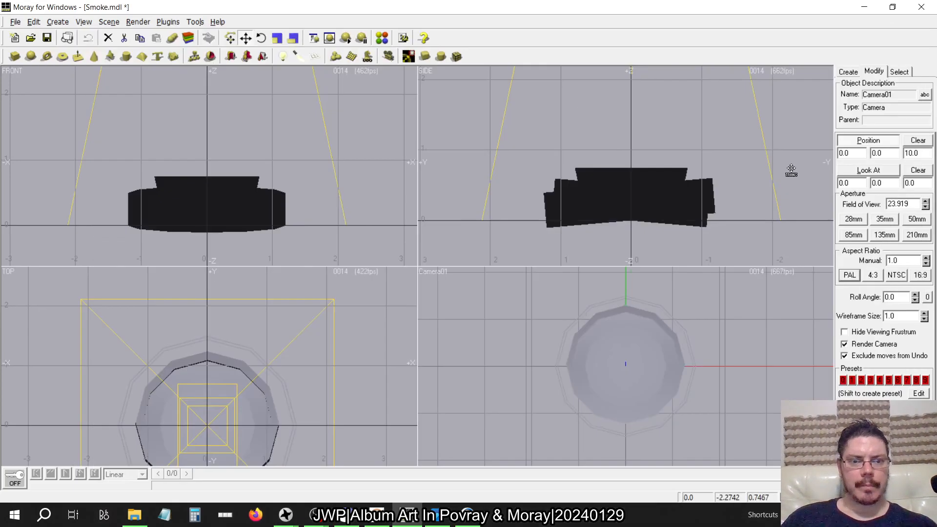
# - Select Group001 again and open the bozo colormap of its Stormy_Cloud_Sky material for editing
pyautogui.click(900, 72)
pyautogui.doubleClick(875, 98)
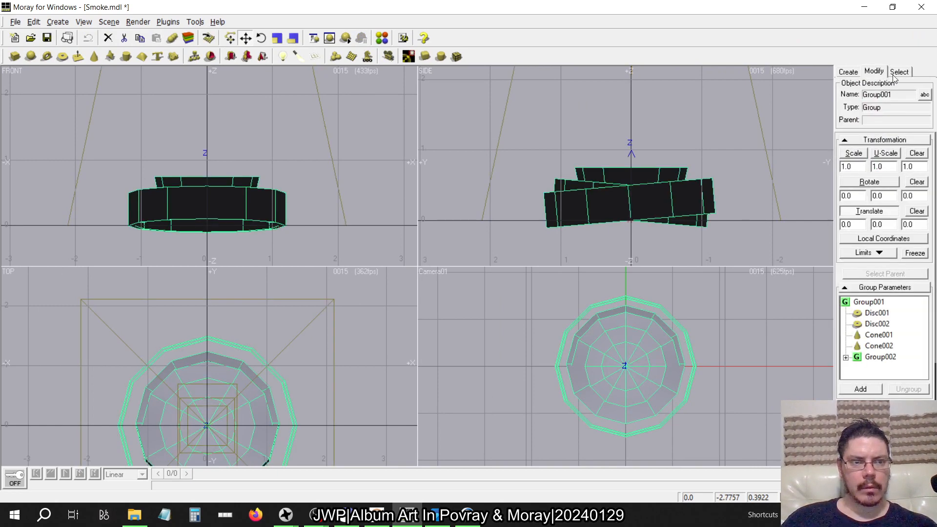
pyautogui.click(861, 287)
pyautogui.click(865, 142)
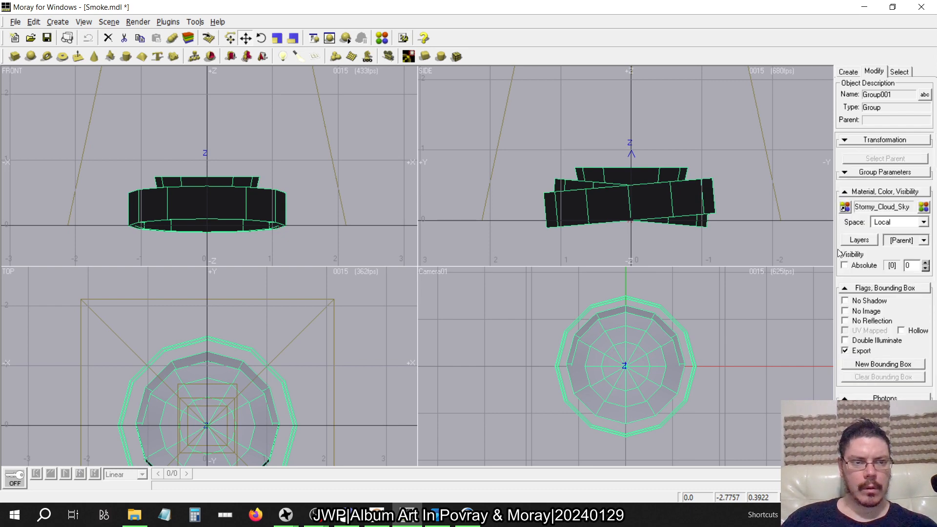
pyautogui.click(924, 207)
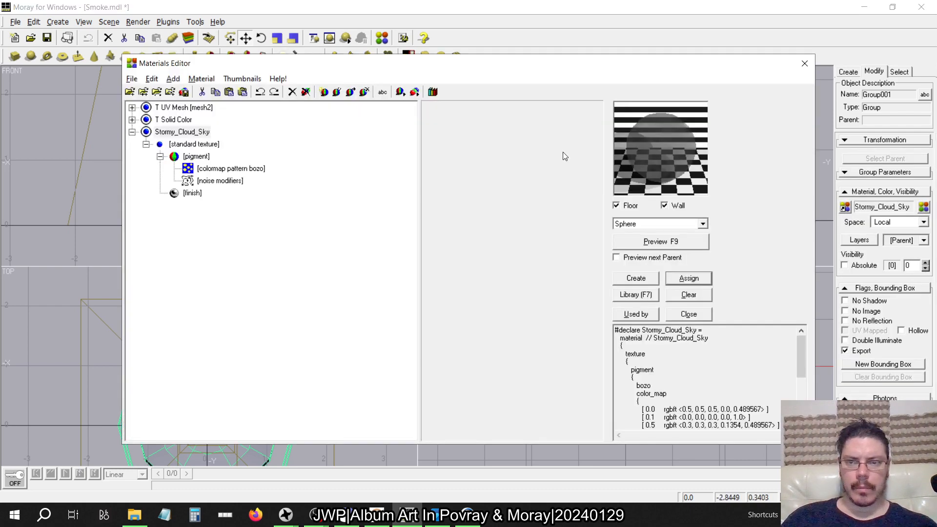
pyautogui.click(230, 169)
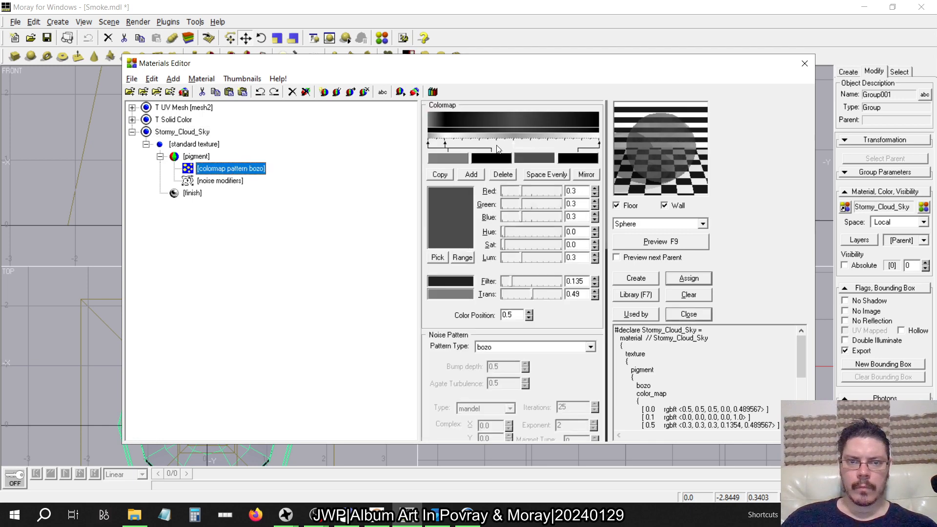
pyautogui.click(498, 148)
pyautogui.click(505, 295)
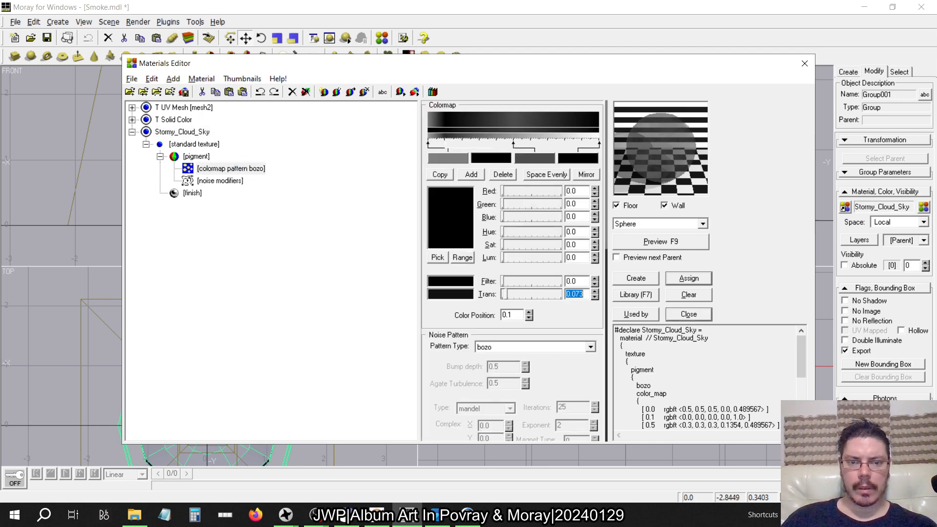
pyautogui.moveTo(505, 294); pyautogui.dragTo(561, 294)
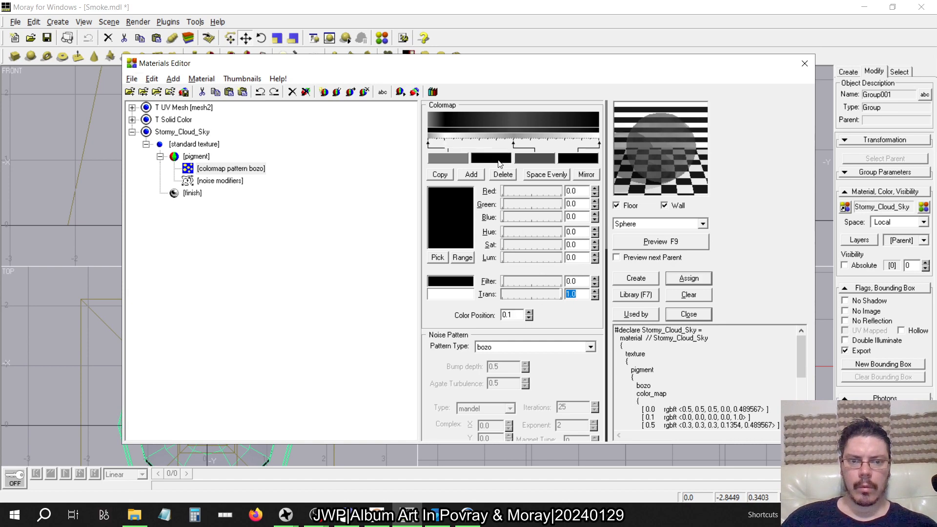
# - Set the Trans value of the colormap's third and first colors to 0.0
pyautogui.click(544, 160)
pyautogui.moveTo(532, 296); pyautogui.dragTo(461, 296)
pyautogui.click(462, 160)
pyautogui.moveTo(532, 294); pyautogui.dragTo(403, 308)
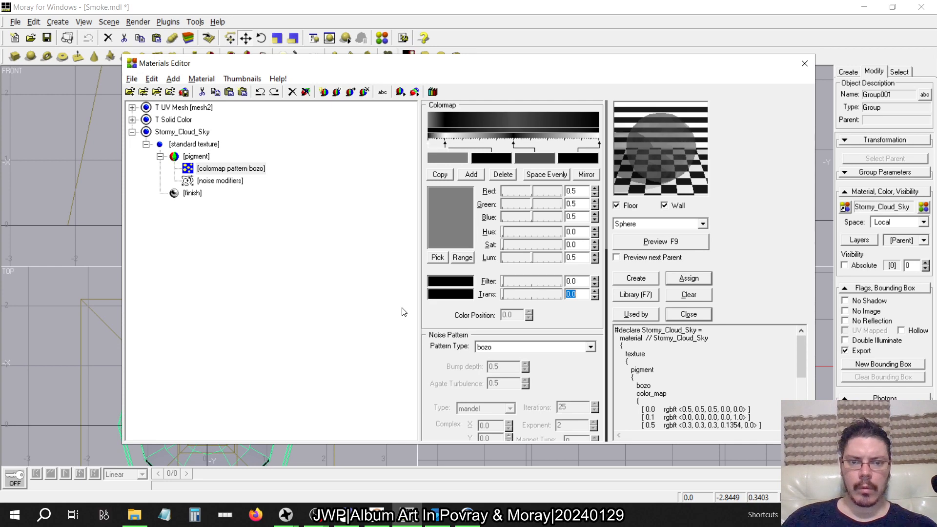
# - Assign the edited Stormy_Cloud_Sky material to Group001, preview it on the sphere and render the scene
pyautogui.click(688, 279)
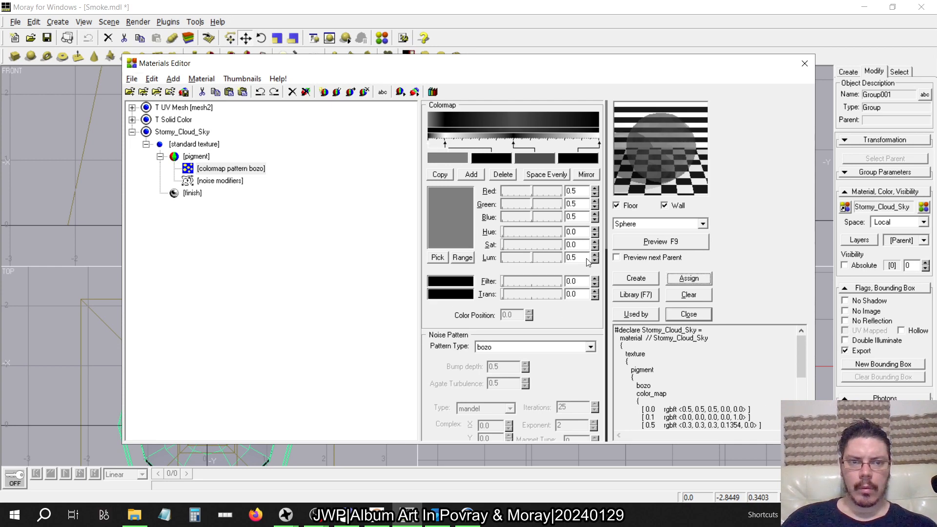
pyautogui.click(697, 242)
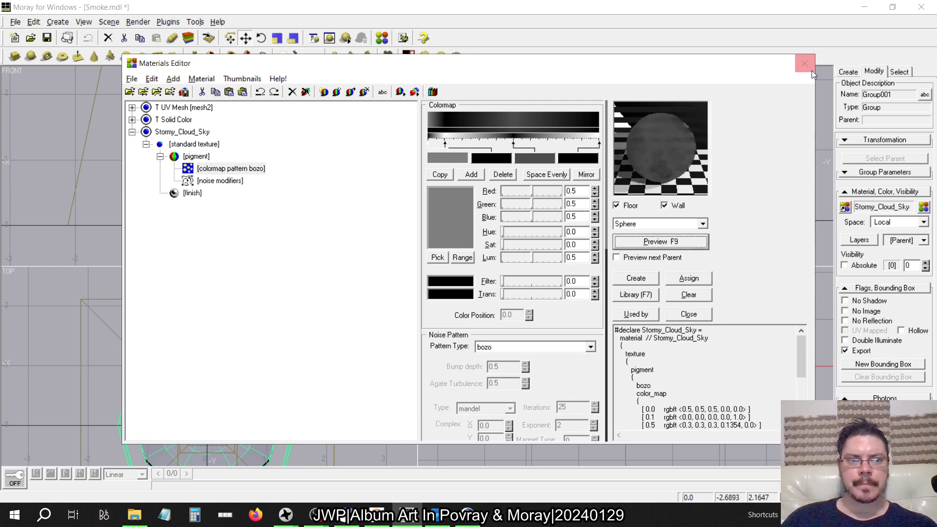
pyautogui.click(805, 64)
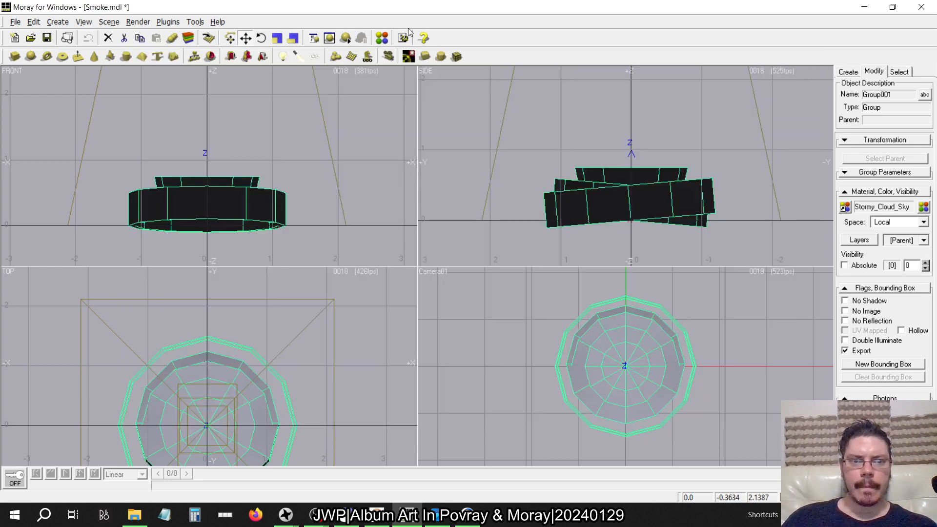
pyautogui.click(137, 22)
pyautogui.click(142, 34)
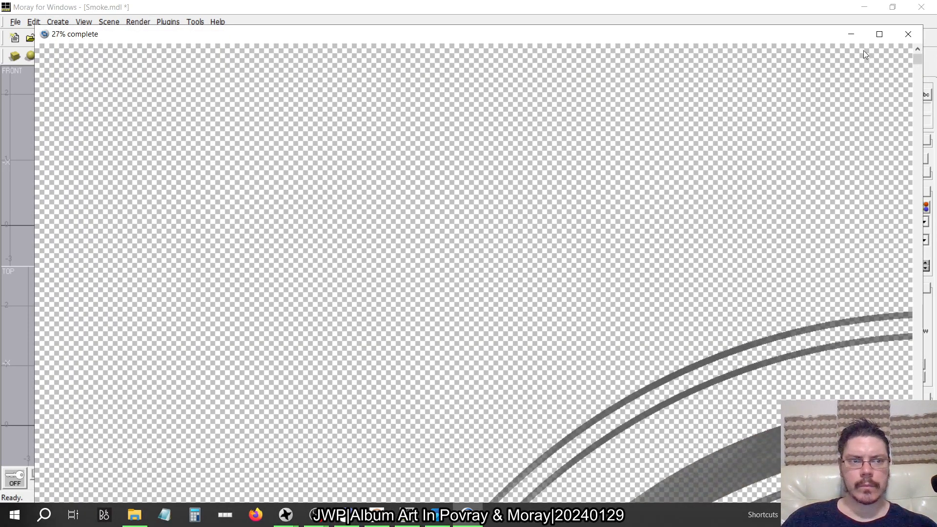
# - Inspect the rendered rings, then reopen Group001's Stormy_Cloud_Sky material and check the second and fourth colormap colors
pyautogui.moveTo(923, 63); pyautogui.dragTo(876, 223)
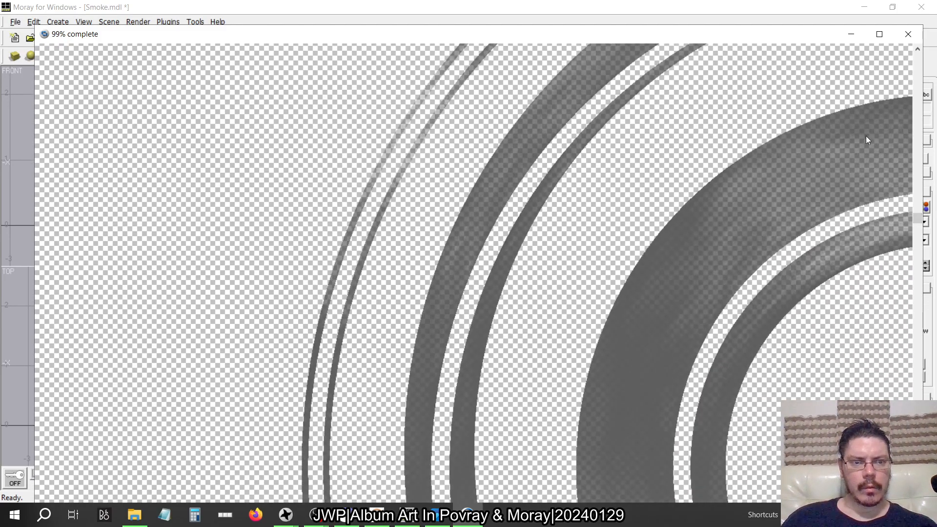
pyautogui.click(909, 34)
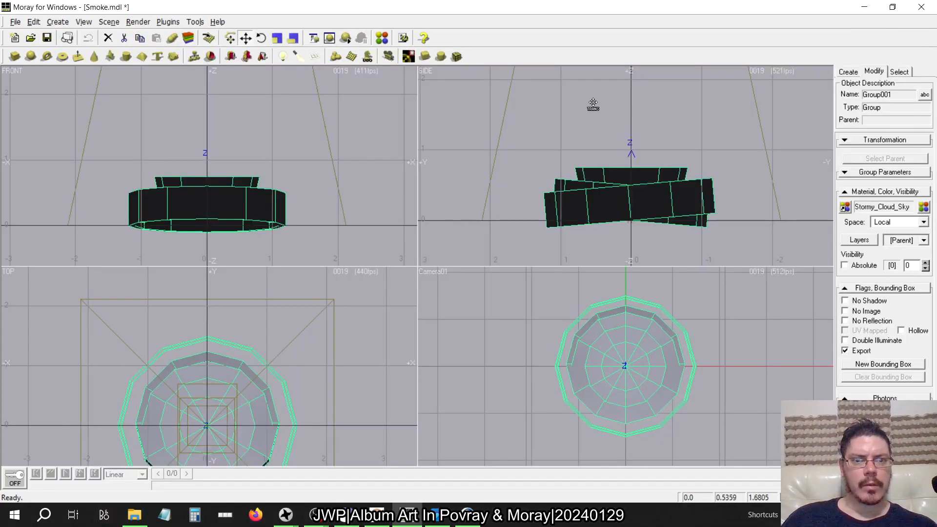
pyautogui.click(923, 209)
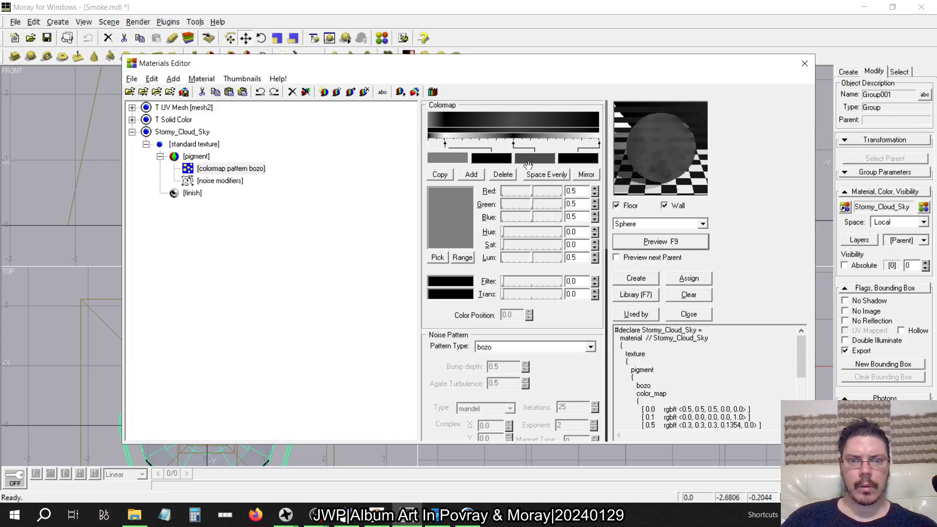
pyautogui.click(492, 158)
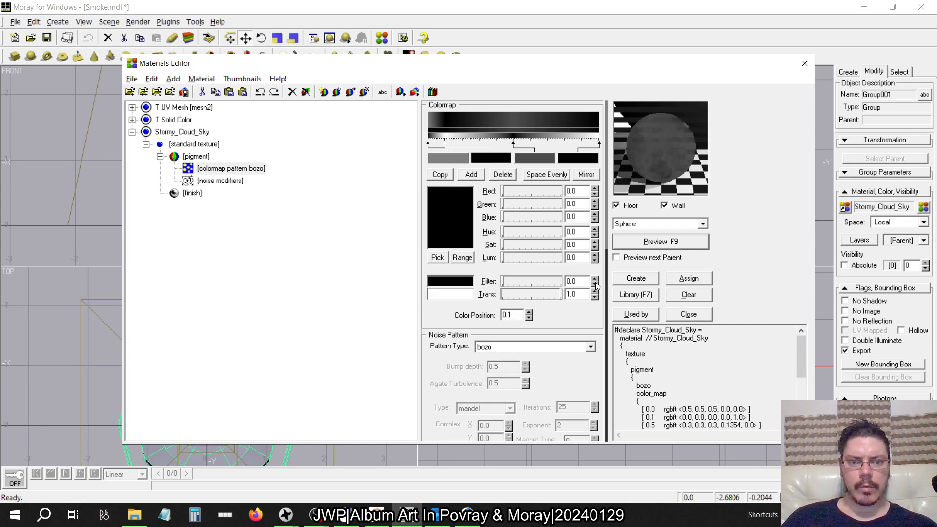
pyautogui.click(578, 162)
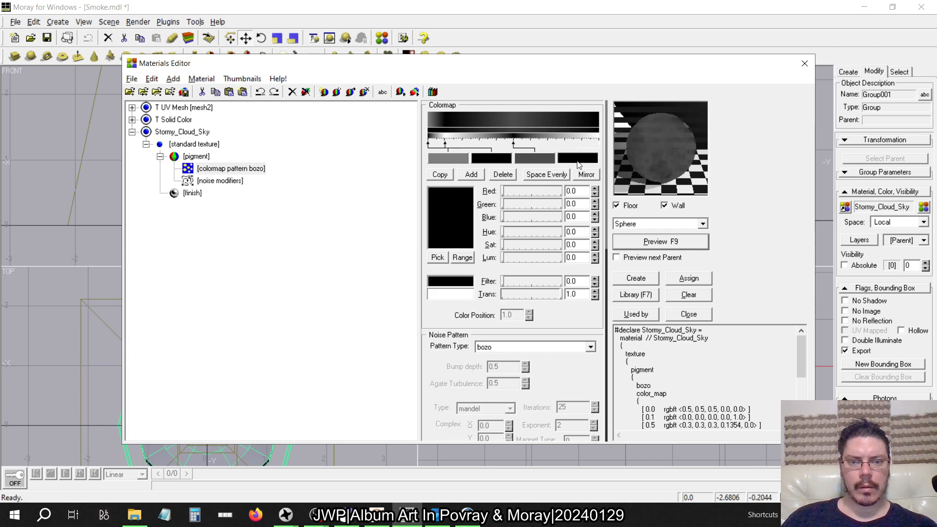
pyautogui.click(499, 161)
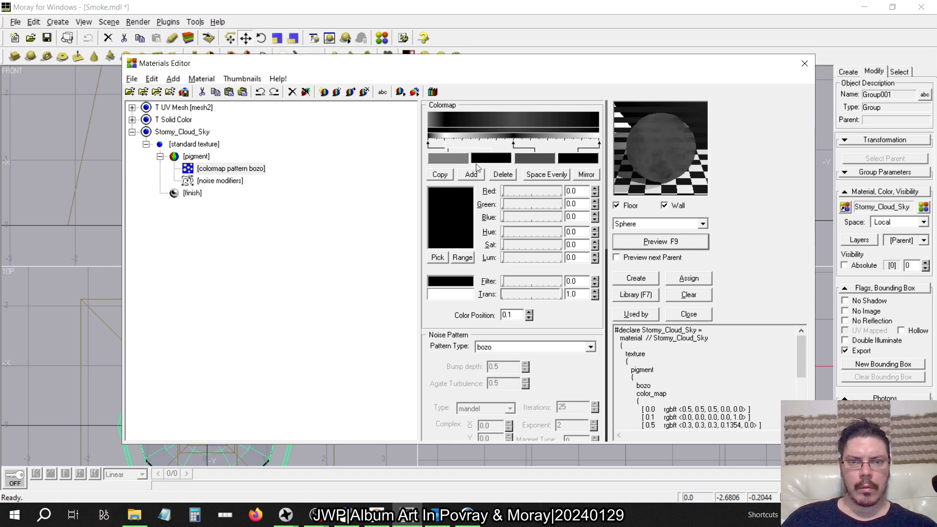
# - Set the Trans value of the colormap's first and third colors to 1.0 and preview the material on the sphere
pyautogui.click(448, 159)
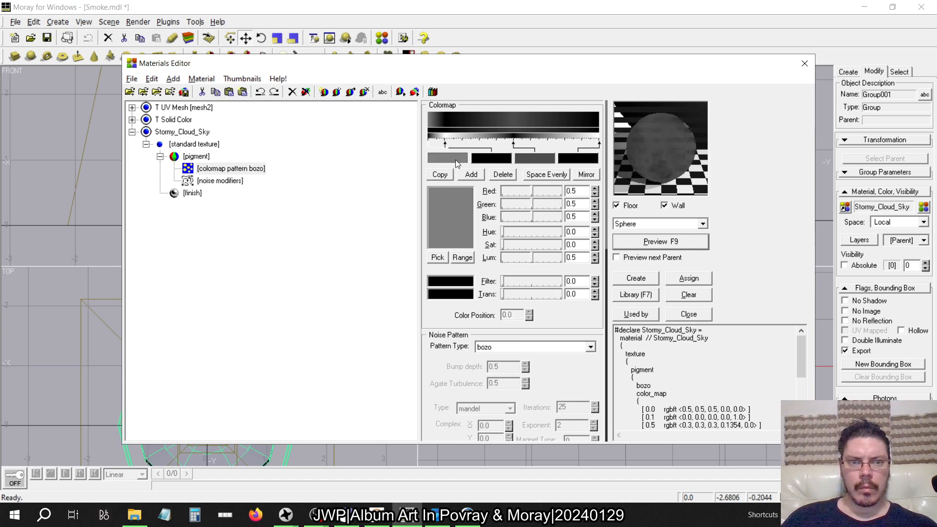
pyautogui.moveTo(505, 294); pyautogui.dragTo(561, 294)
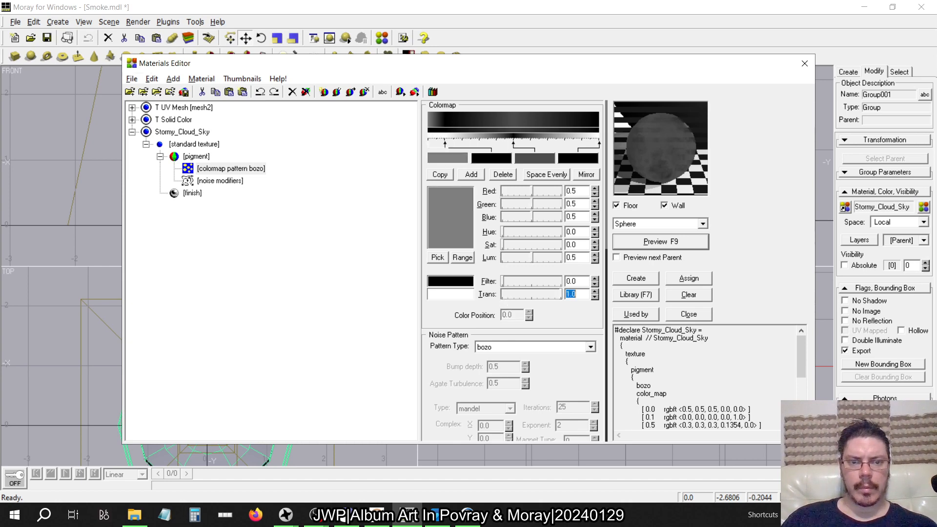
pyautogui.click(592, 162)
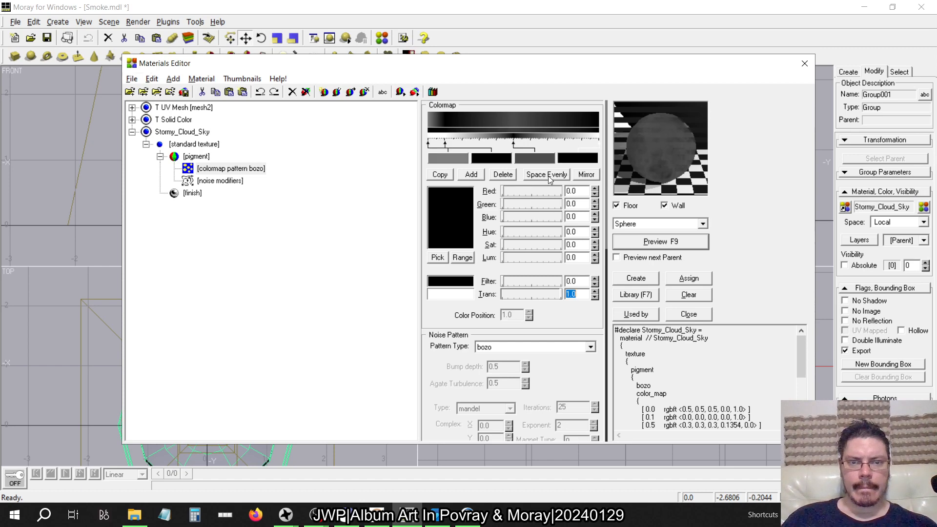
pyautogui.click(535, 159)
pyautogui.moveTo(506, 294); pyautogui.dragTo(561, 294)
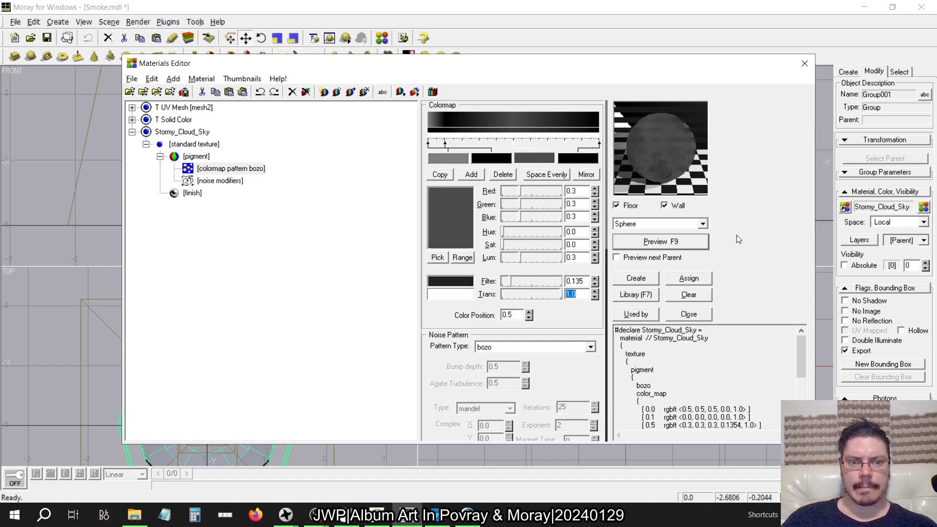
pyautogui.click(689, 245)
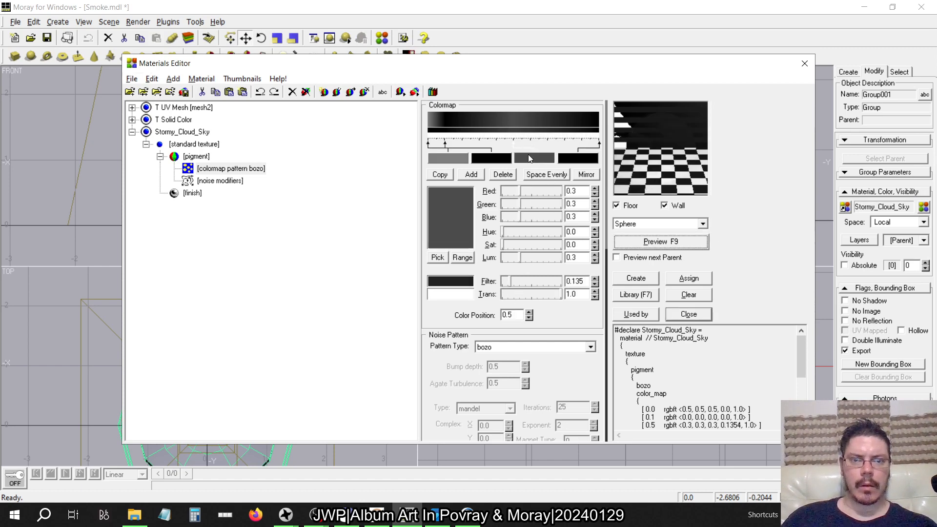
# - Set the Trans value of the colormap's second and fourth colors to 0.0 and refresh the sphere preview
pyautogui.click(492, 159)
pyautogui.moveTo(560, 295); pyautogui.dragTo(406, 297)
pyautogui.click(574, 161)
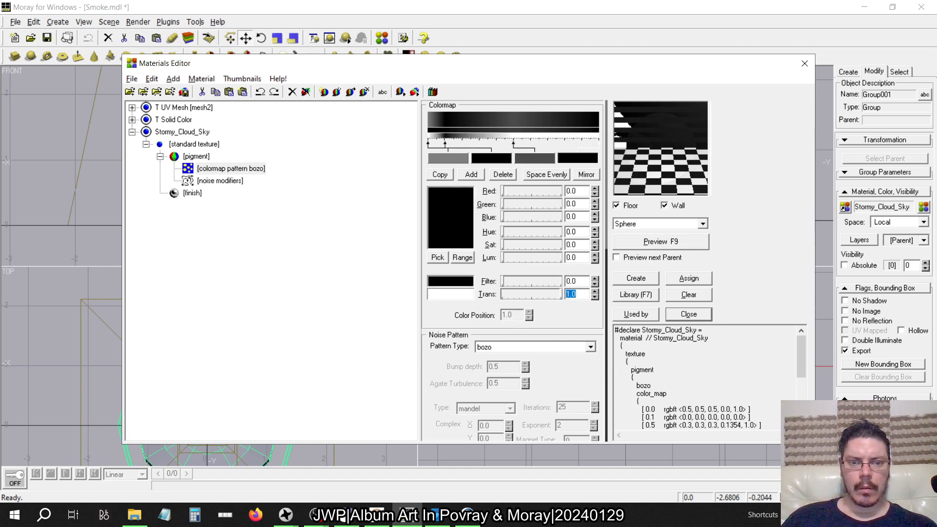
pyautogui.write('0')
pyautogui.click(655, 241)
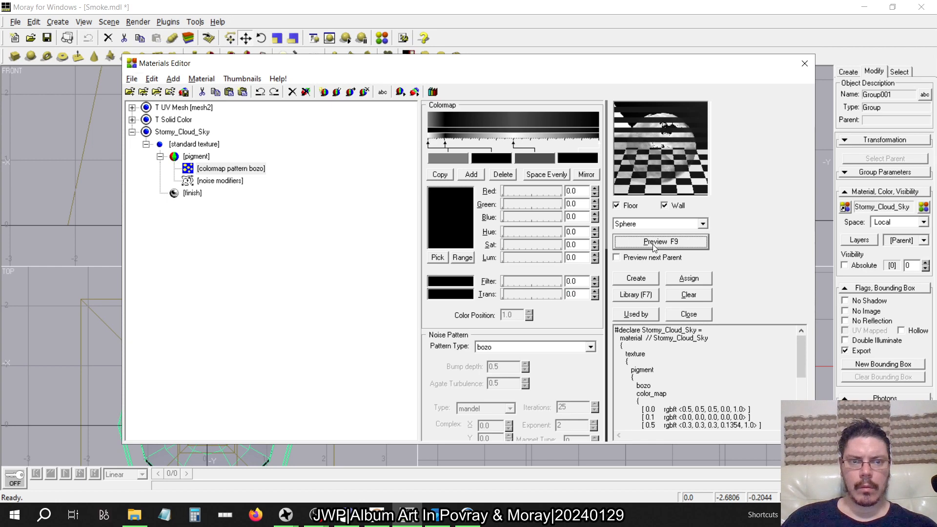
# - Assign the inverted-transparency Stormy_Cloud_Sky material to Group001, render the scene and inspect the smoky rings
pyautogui.click(693, 285)
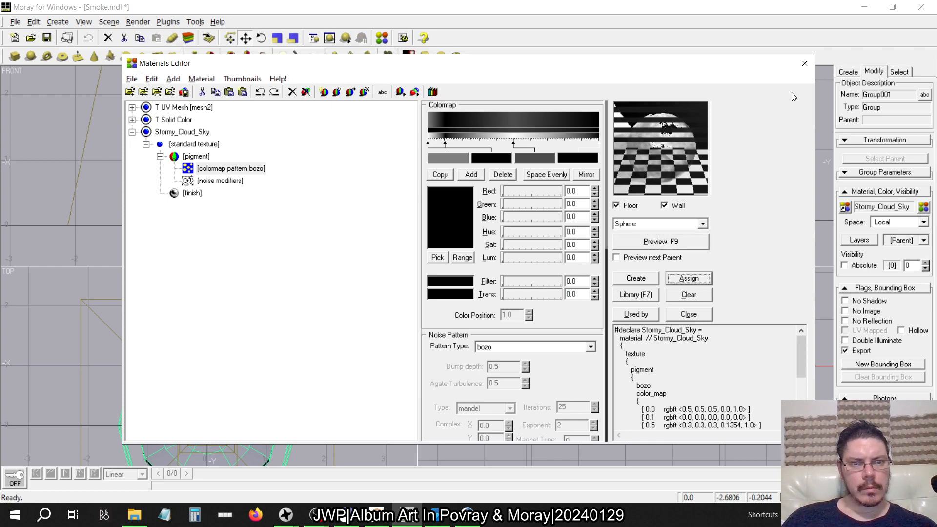
pyautogui.click(805, 64)
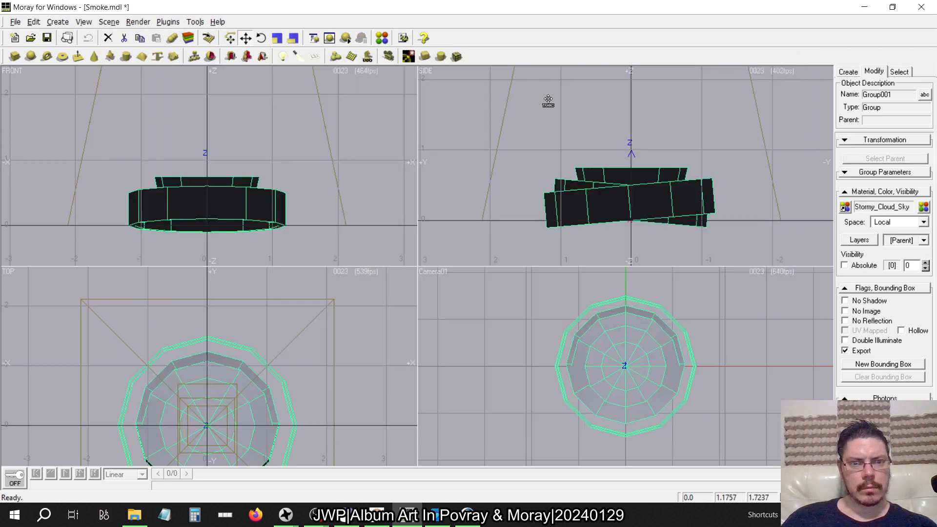
pyautogui.click(139, 22)
pyautogui.click(146, 35)
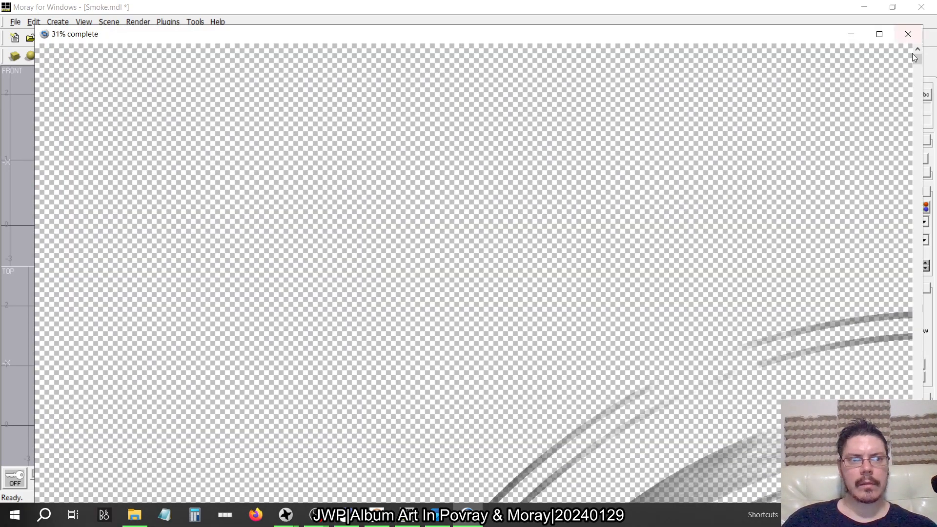
pyautogui.moveTo(915, 57); pyautogui.dragTo(919, 398)
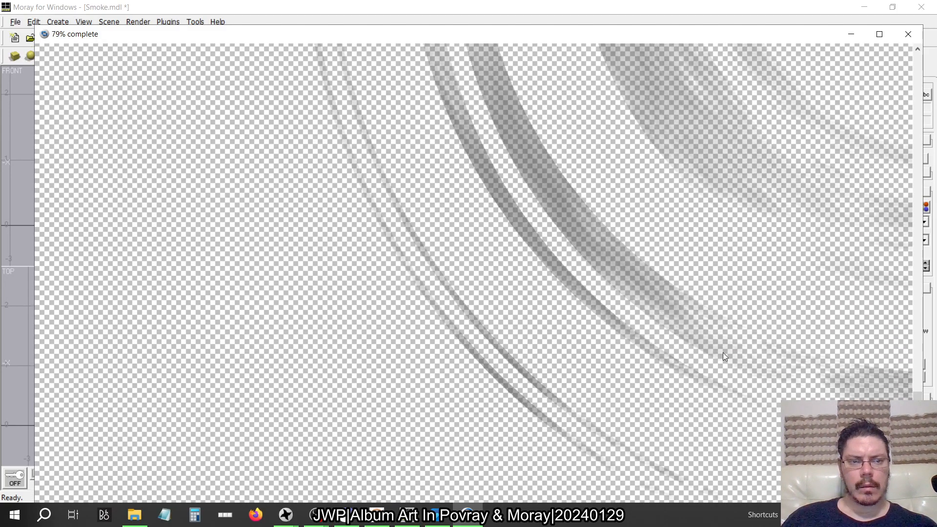
pyautogui.click(915, 38)
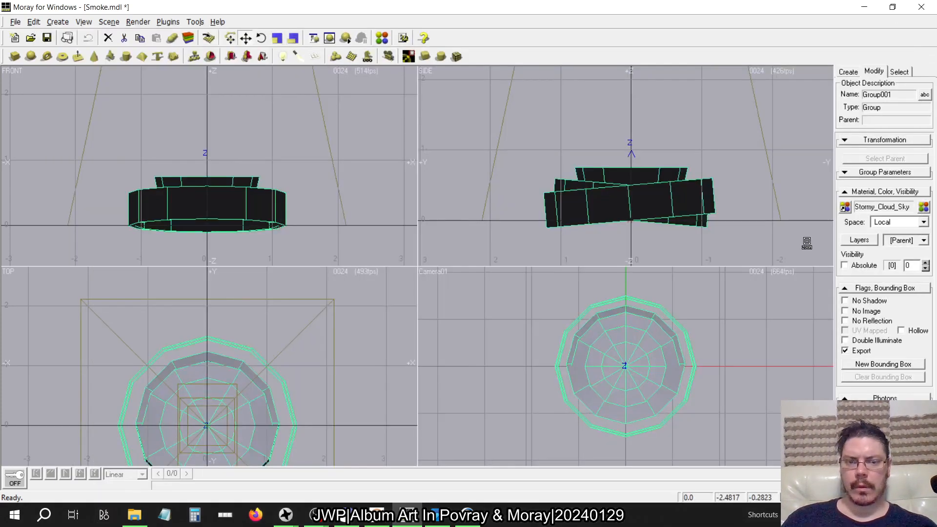
# - Switch to GIMP and delete the tender.png layer from the album art
pyautogui.hotkey('alt', 'Tab')
pyautogui.hotkey('alt', 'Tab')
pyautogui.hotkey('alt', 'shift', 'Tab')
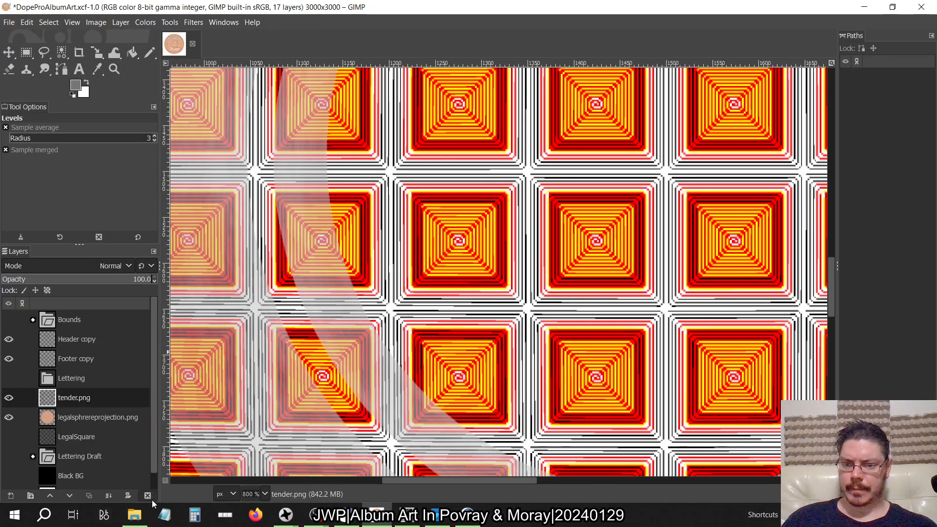
pyautogui.click(148, 495)
# - Add smoke.png from the 2024 Workflow folder as a layer directly above legalsphrereprojection.png and fit the whole cover in view
pyautogui.hotkey('alt', 'Tab')
pyautogui.hotkey('alt', 'Tab')
pyautogui.hotkey('alt', 'Tab')
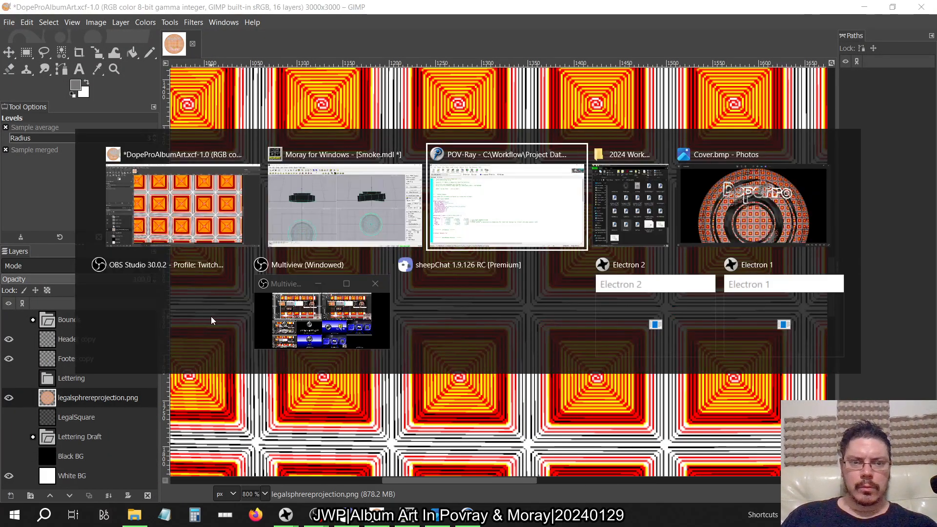
pyautogui.click(740, 361)
pyautogui.scroll(-1, 739, 359)
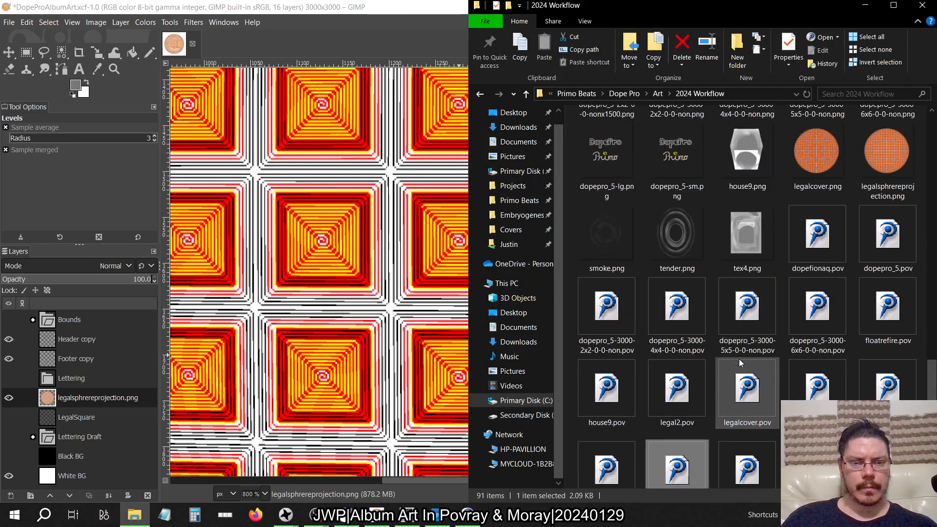
pyautogui.moveTo(603, 241); pyautogui.dragTo(91, 402)
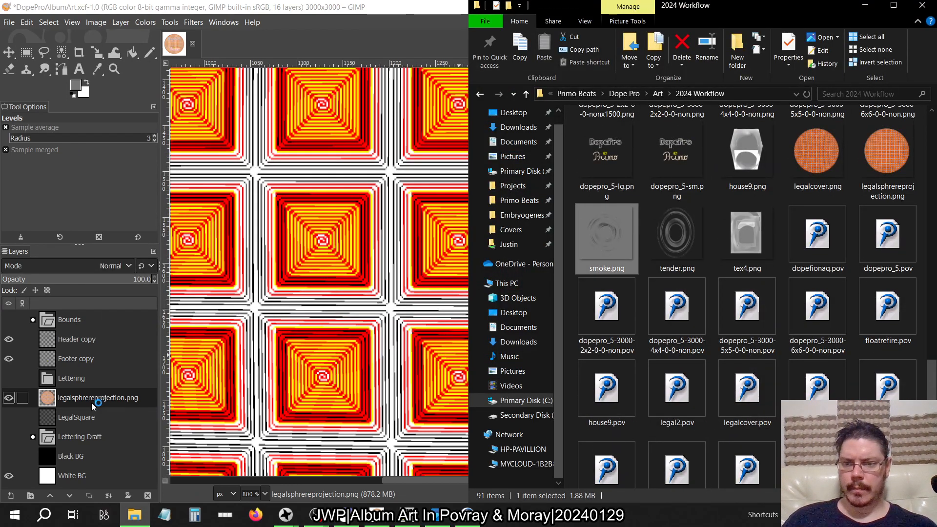
pyautogui.click(333, 22)
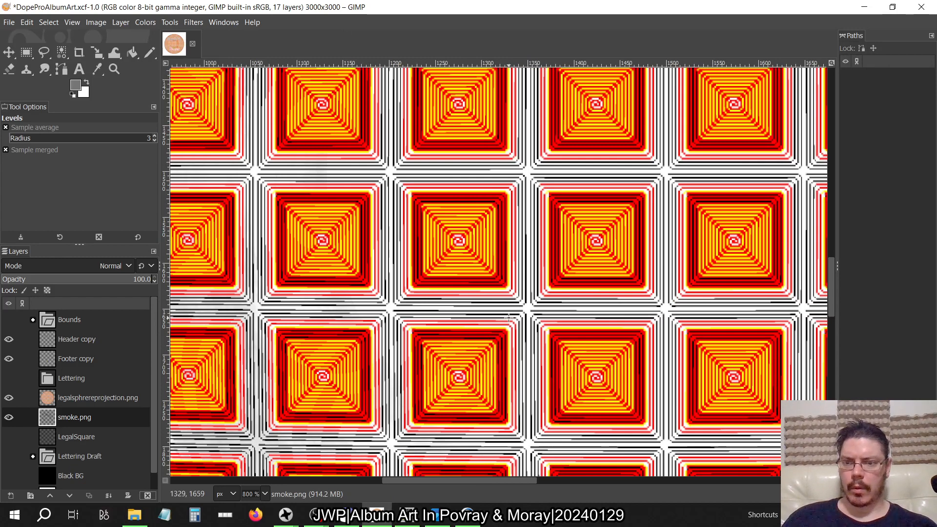
pyautogui.moveTo(88, 419); pyautogui.dragTo(25, 389)
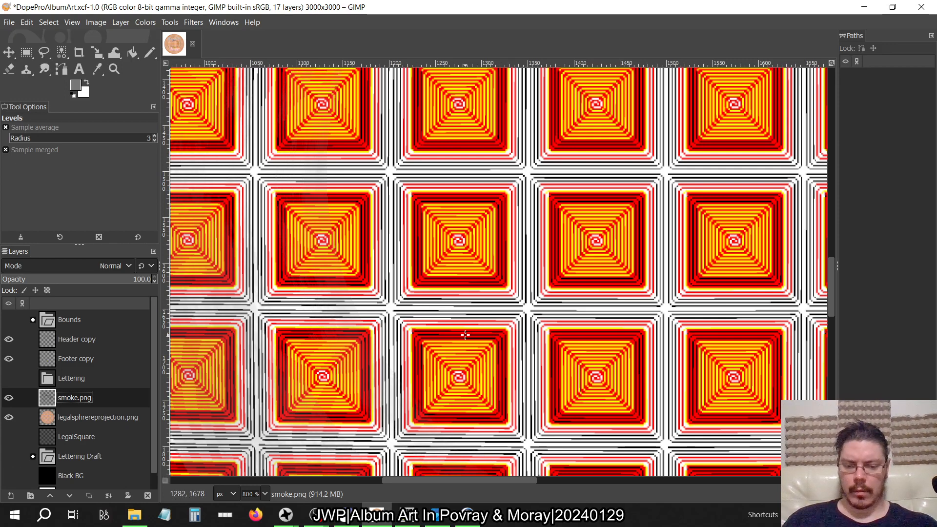
pyautogui.hotkey('shift', 'ctrl', 'j')
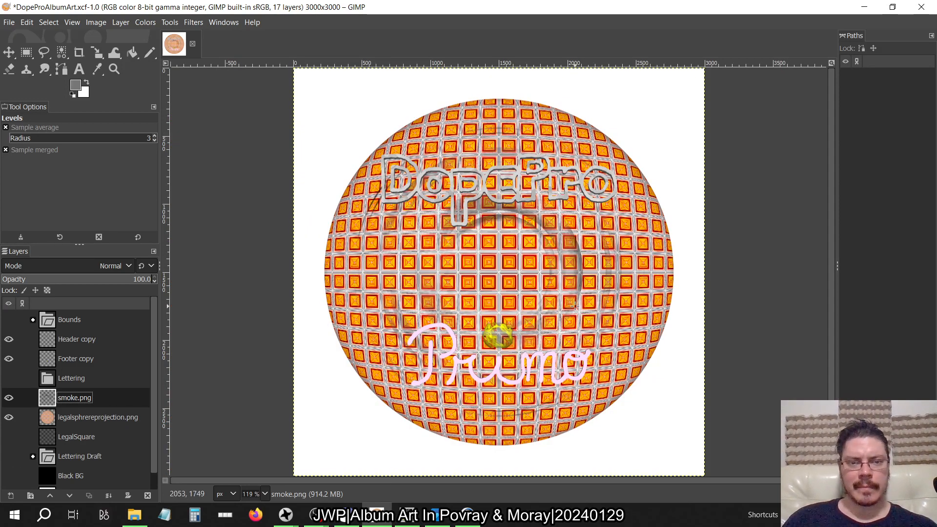
# - Try automatic input levels on the smoke.png layer and discard the adjustment
pyautogui.click(153, 22)
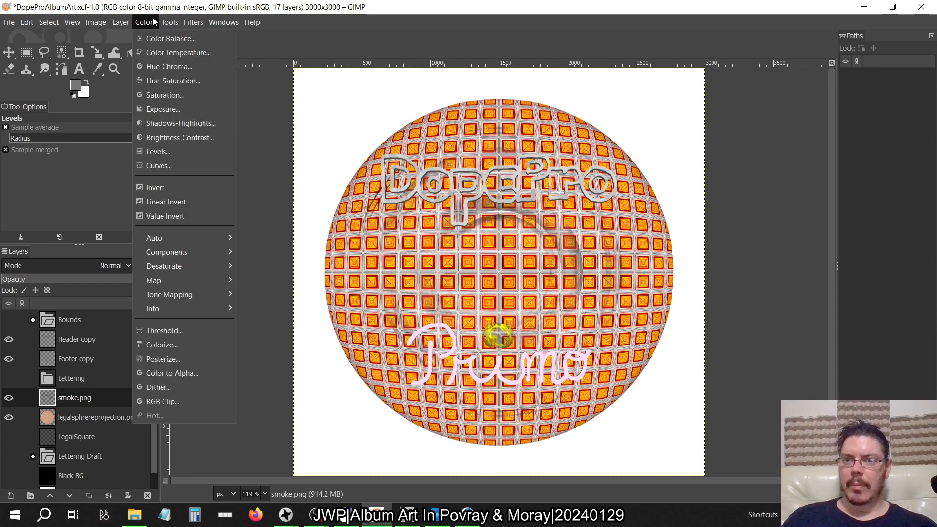
pyautogui.click(168, 151)
pyautogui.click(71, 230)
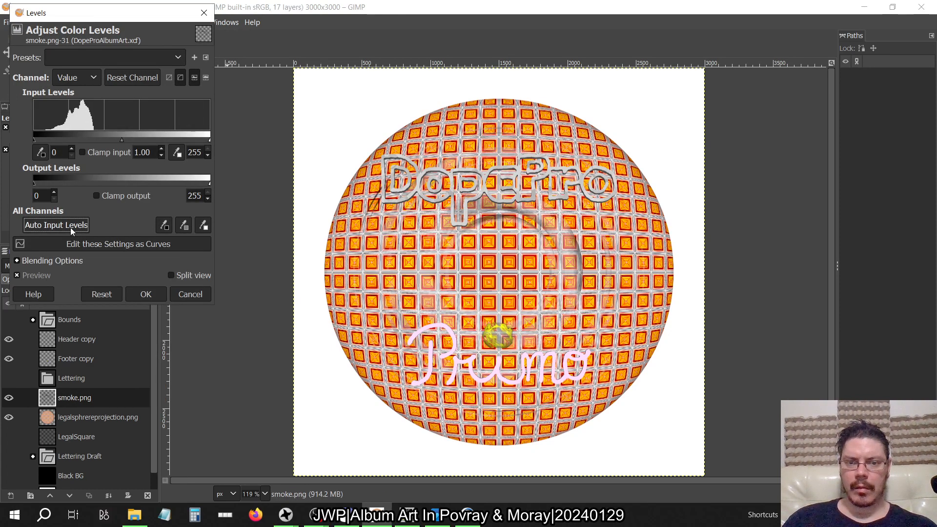
pyautogui.click(188, 290)
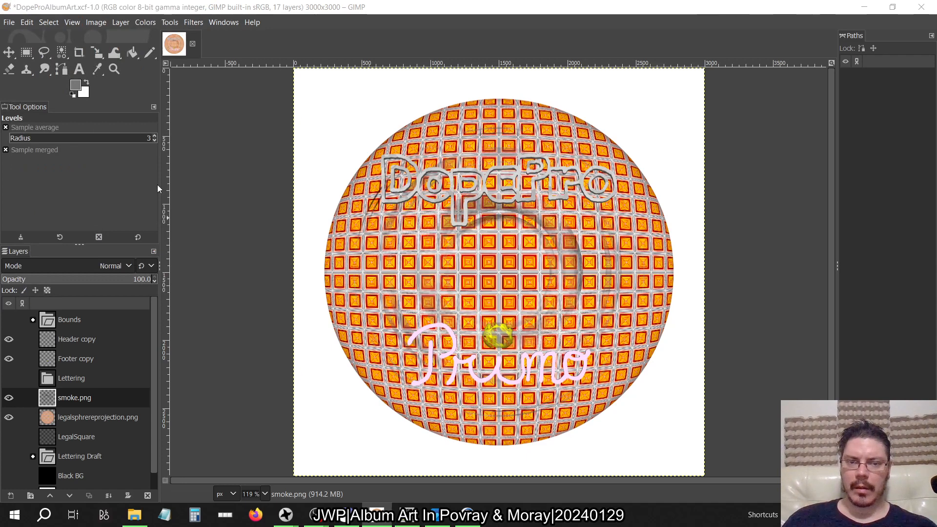
# - Start a Levels adjustment on the smoke.png layer and darken its midtones with an input gamma of 0.16
pyautogui.click(136, 22)
pyautogui.moveTo(121, 22)
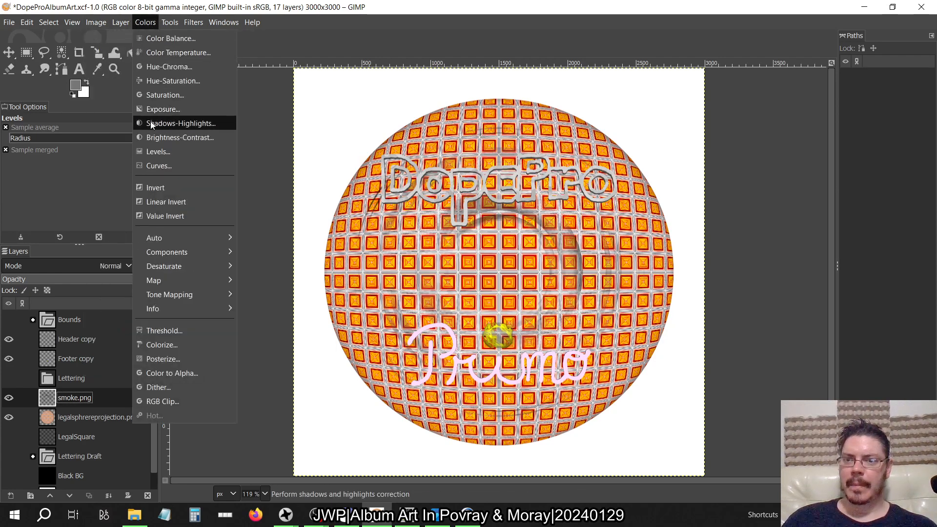
pyautogui.click(155, 152)
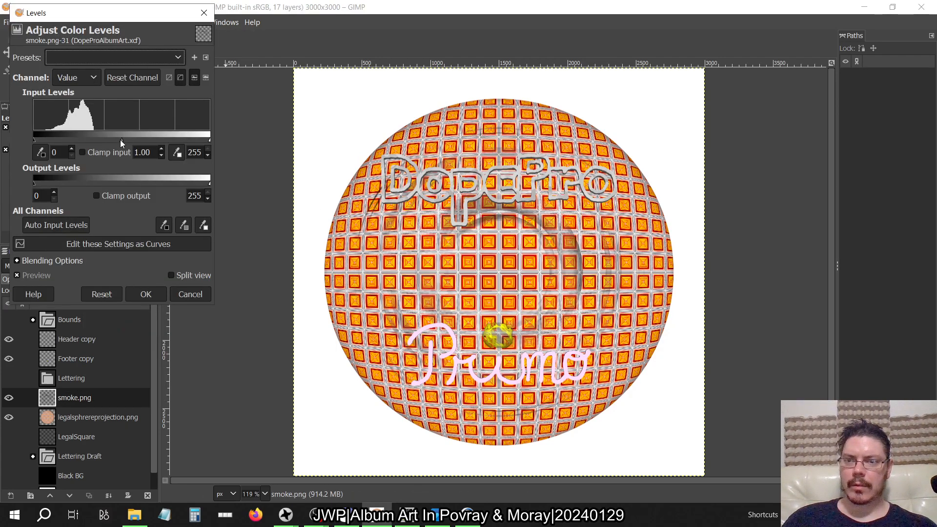
pyautogui.moveTo(121, 140); pyautogui.dragTo(220, 151)
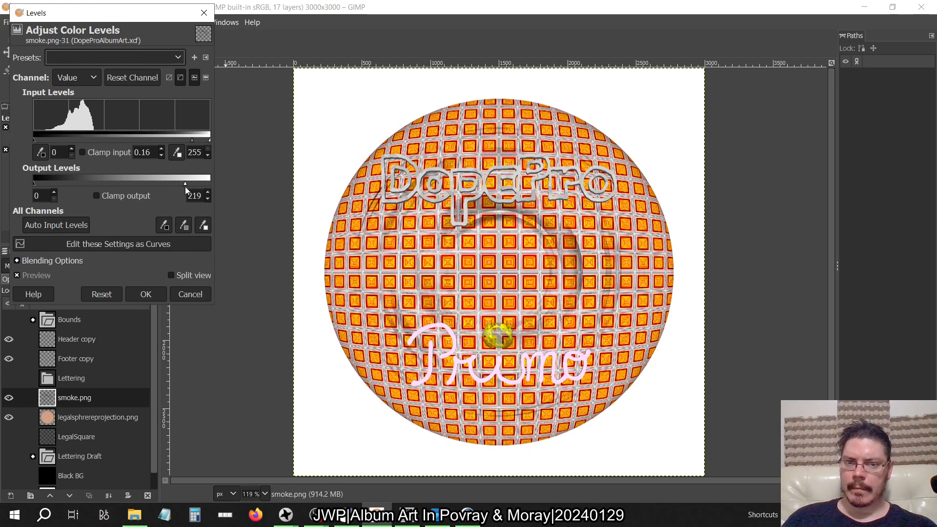
# - Try different low and high output levels on the smoke.png layer and restore them to 0 and 255
pyautogui.moveTo(185, 187); pyautogui.dragTo(81, 195)
pyautogui.moveTo(199, 180); pyautogui.dragTo(211, 180)
pyautogui.moveTo(110, 190); pyautogui.dragTo(57, 172)
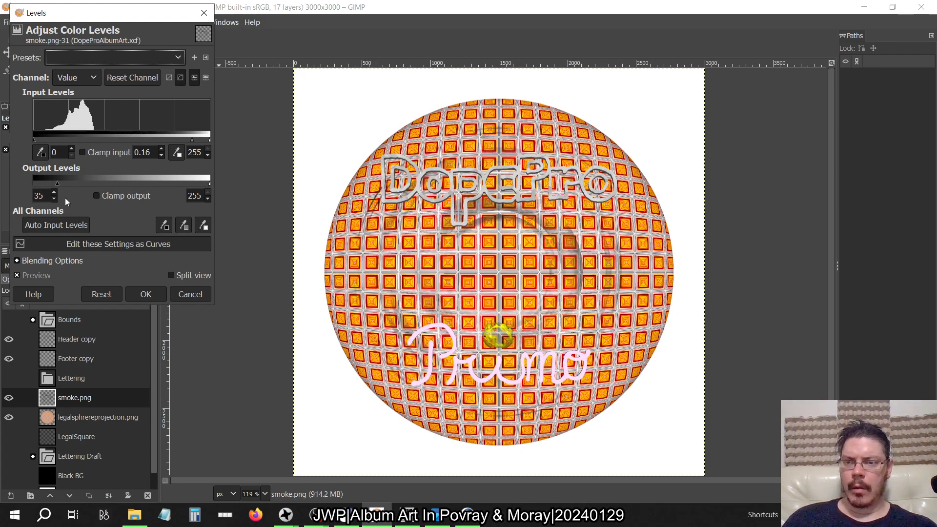
pyautogui.moveTo(61, 183); pyautogui.dragTo(107, 186)
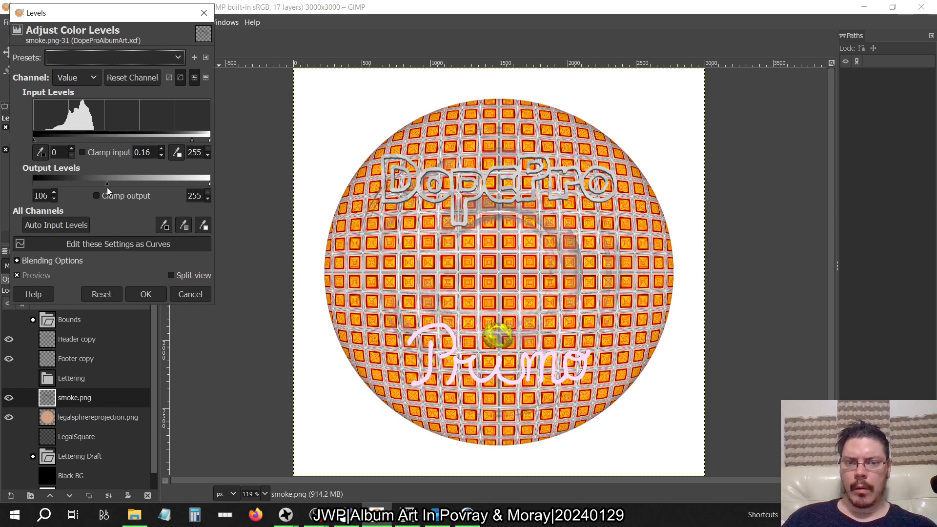
pyautogui.moveTo(39, 198); pyautogui.dragTo(1, 197)
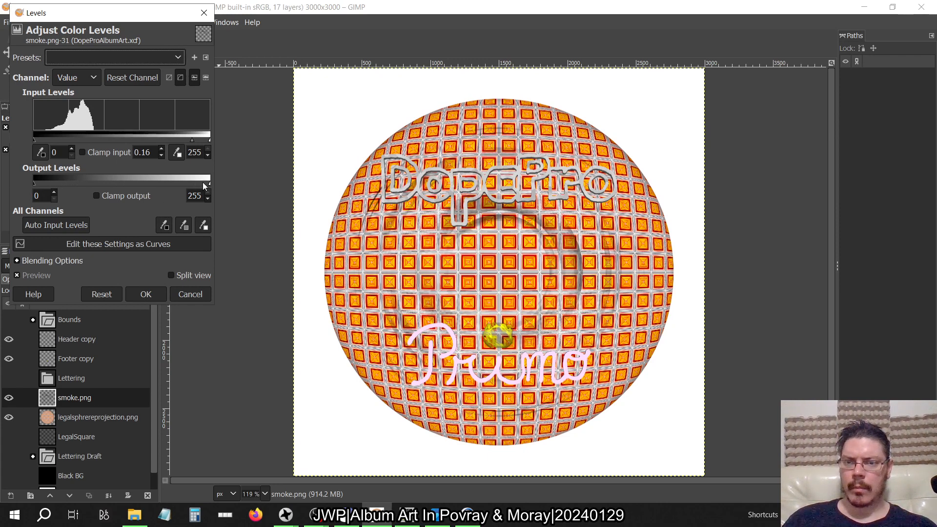
pyautogui.moveTo(210, 183); pyautogui.dragTo(291, 167)
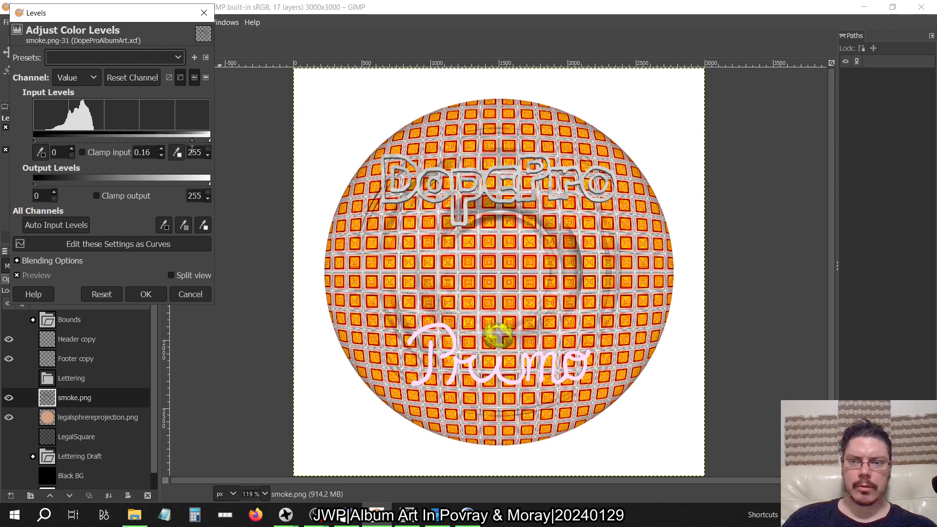
# - Try shifting the white, black and midtone input points on the smoke.png layer and discard the Levels adjustment
pyautogui.moveTo(209, 141)
pyautogui.mouseDown()
pyautogui.moveTo(56, 154)
pyautogui.moveTo(222, 138)
pyautogui.mouseUp()
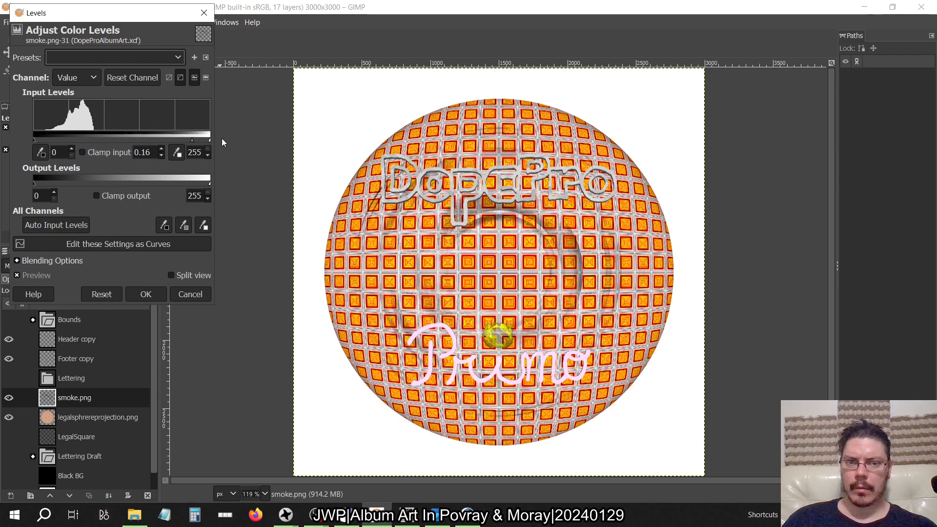
pyautogui.moveTo(33, 140)
pyautogui.mouseDown()
pyautogui.moveTo(195, 148)
pyautogui.moveTo(26, 140)
pyautogui.mouseUp()
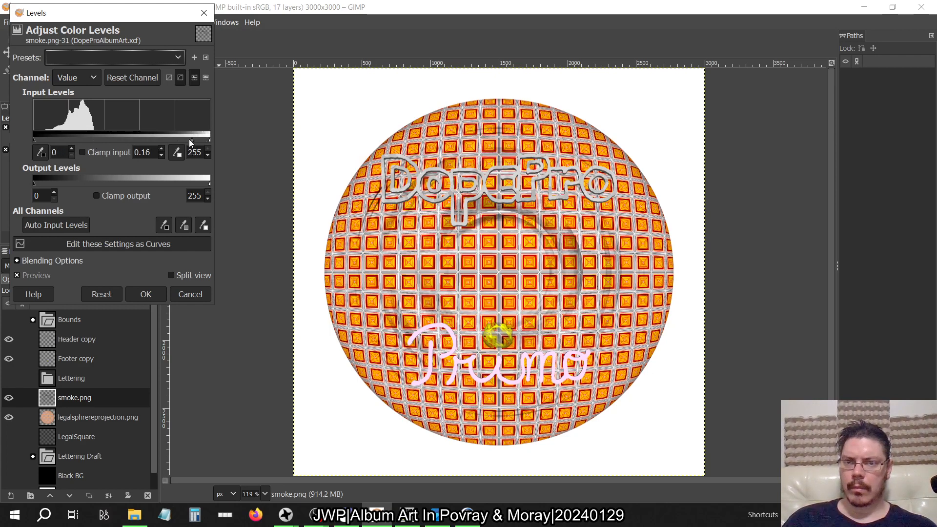
pyautogui.moveTo(190, 141)
pyautogui.mouseDown()
pyautogui.moveTo(71, 152)
pyautogui.moveTo(254, 157)
pyautogui.moveTo(166, 155)
pyautogui.moveTo(199, 151)
pyautogui.mouseUp()
pyautogui.click(190, 295)
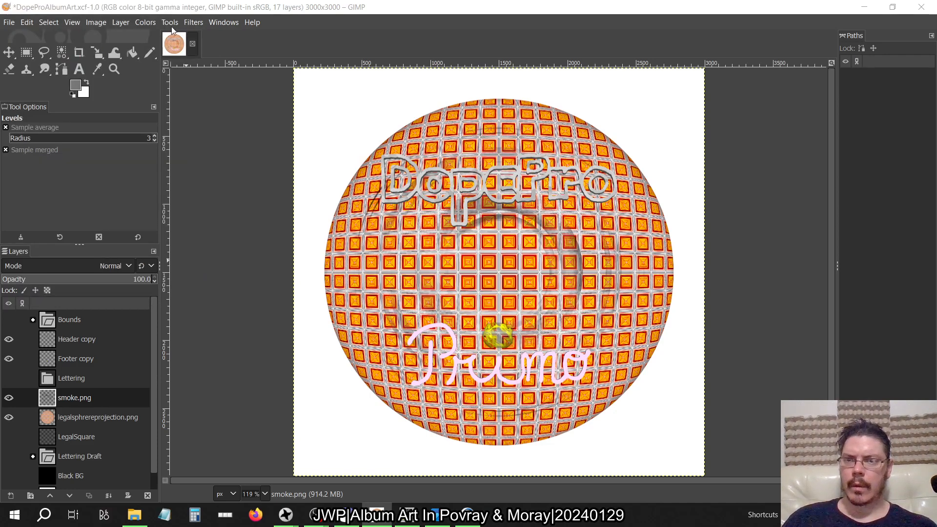
# - Try several value curves with Color Curves on the smoke.png layer and discard the adjustment
pyautogui.click(22, 21)
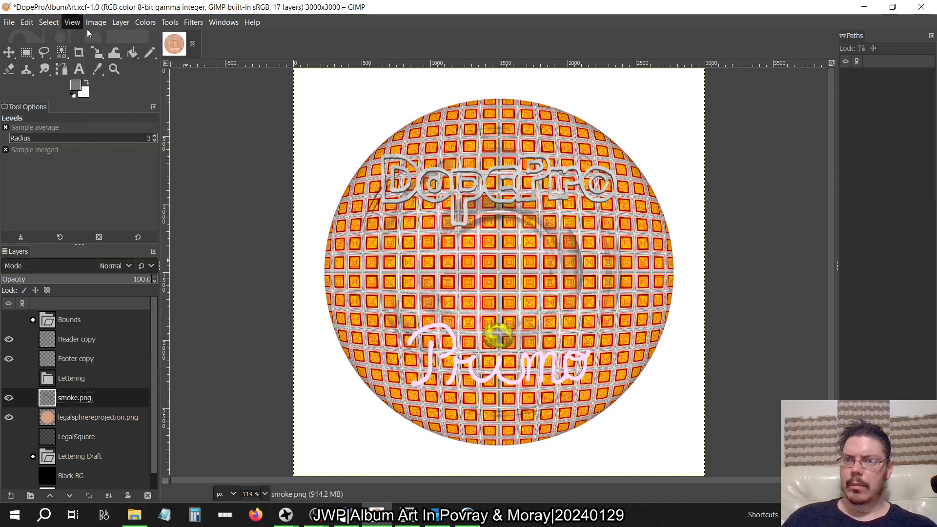
pyautogui.moveTo(166, 25)
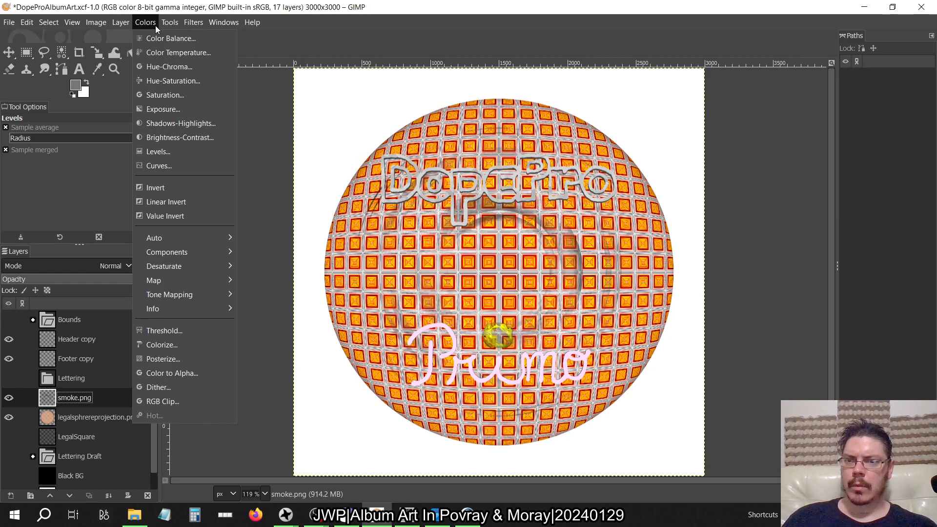
pyautogui.click(163, 165)
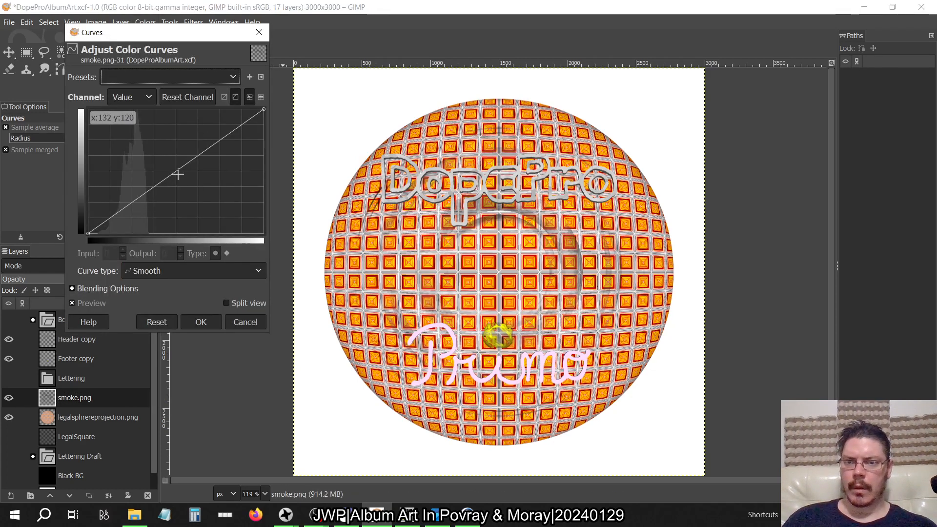
pyautogui.moveTo(176, 171); pyautogui.dragTo(222, 233)
pyautogui.moveTo(243, 266); pyautogui.dragTo(189, 190)
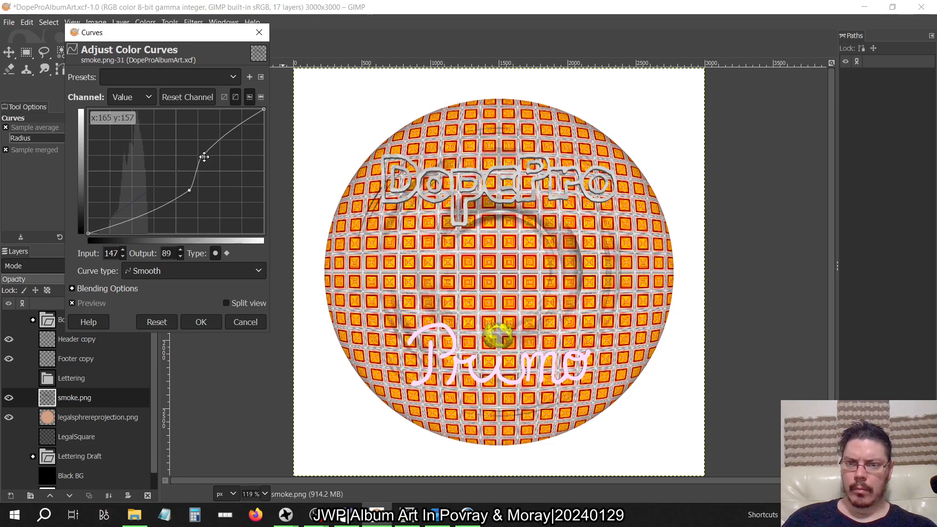
pyautogui.moveTo(202, 155); pyautogui.dragTo(169, 107)
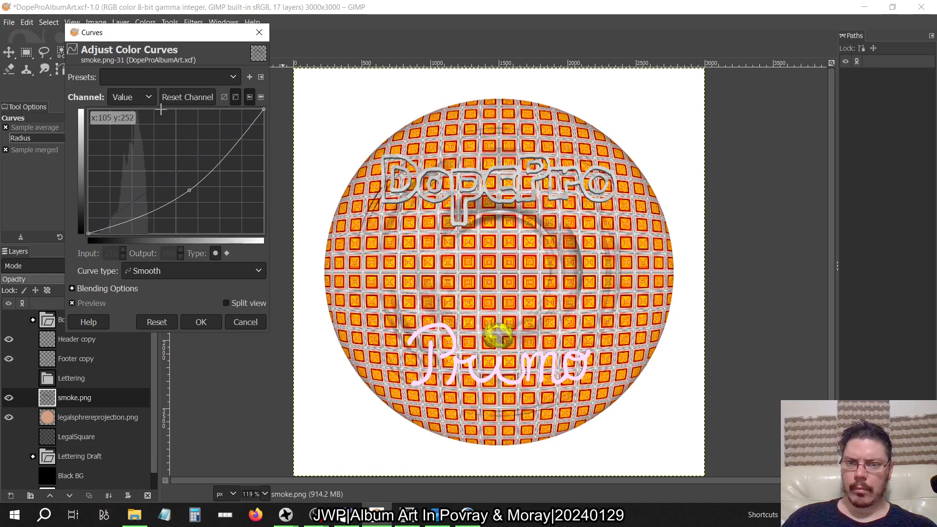
pyautogui.moveTo(222, 159); pyautogui.dragTo(297, 295)
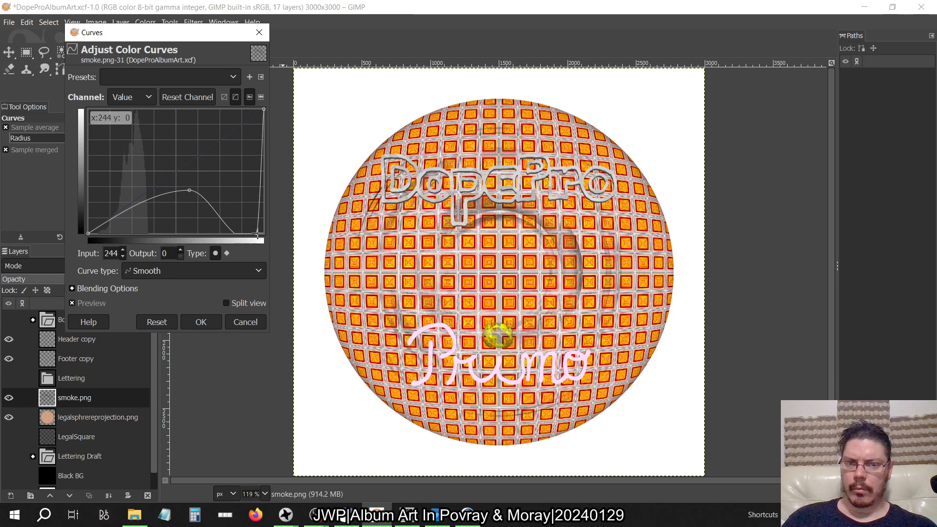
pyautogui.moveTo(201, 145); pyautogui.dragTo(130, 234)
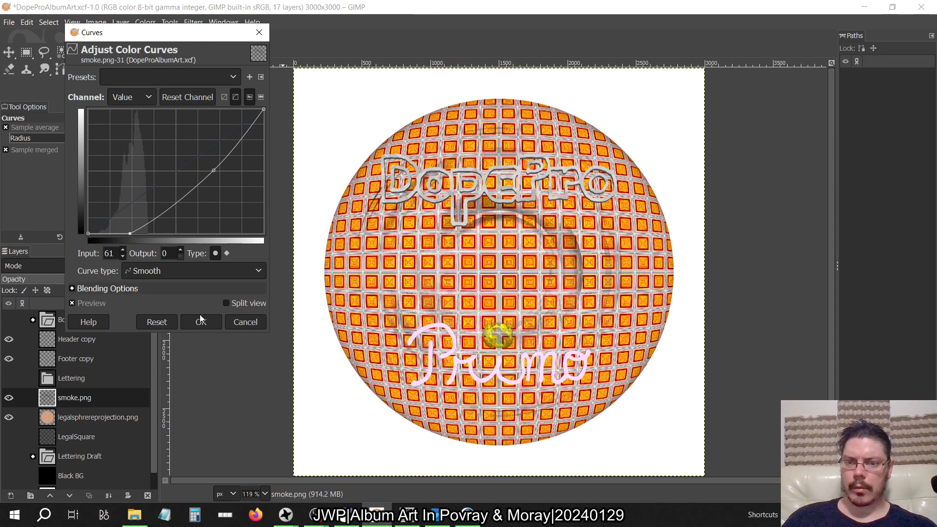
pyautogui.click(247, 326)
# - Try Shadows-Highlights on the smoke.png layer with shadows about -8.64, highlights about -1.23 and white point adjustment about -1.42
pyautogui.click(146, 22)
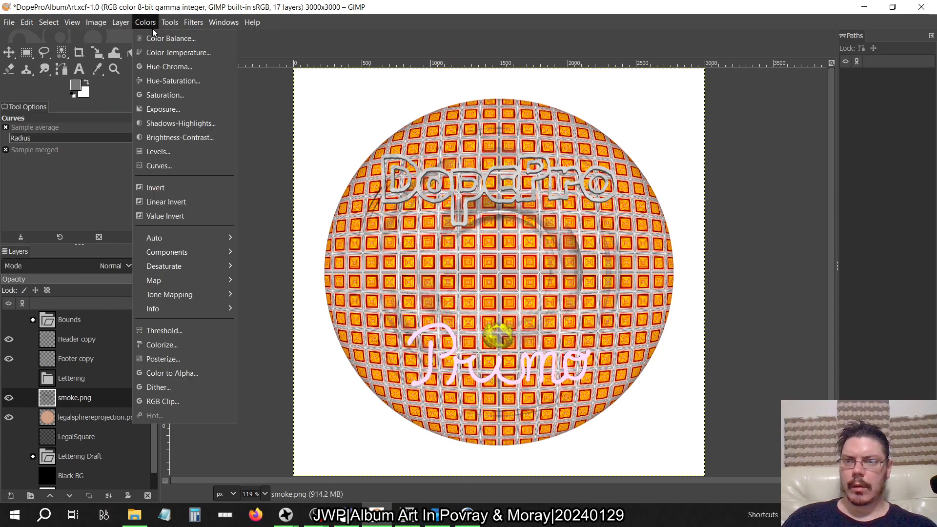
pyautogui.click(161, 129)
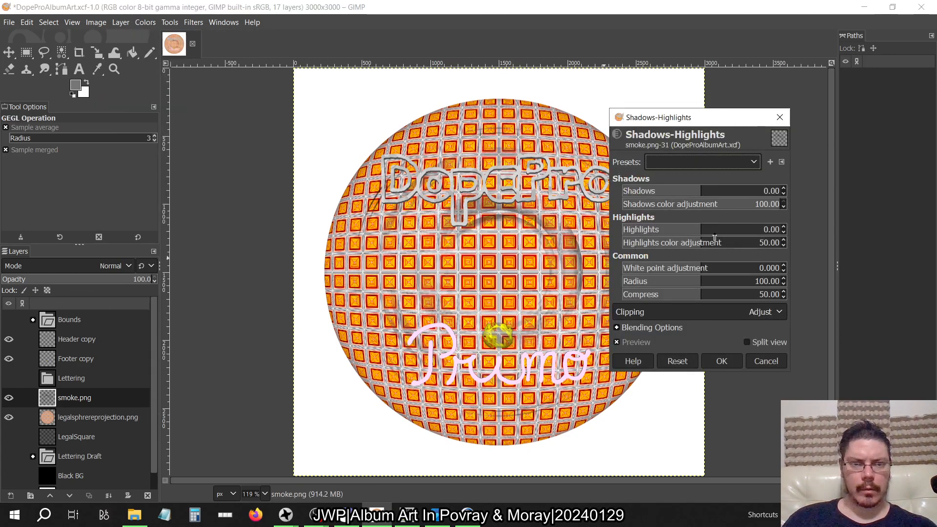
pyautogui.moveTo(722, 234); pyautogui.dragTo(700, 231)
pyautogui.moveTo(701, 192)
pyautogui.mouseDown()
pyautogui.moveTo(793, 192)
pyautogui.moveTo(659, 194)
pyautogui.moveTo(713, 193)
pyautogui.moveTo(694, 194)
pyautogui.mouseUp()
pyautogui.moveTo(702, 268); pyautogui.dragTo(691, 288)
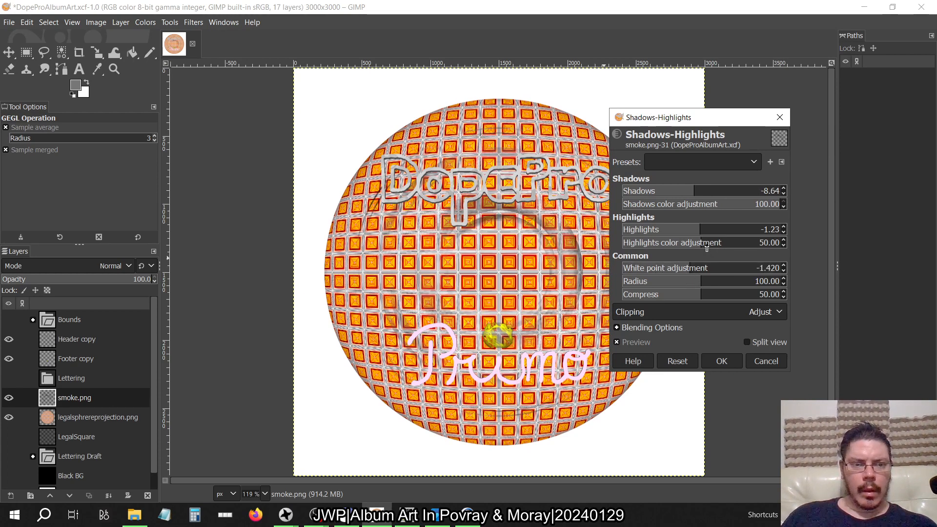
# - Try a highlights color adjustment of 66.98, shadows color adjustment of 43.52 and compress of 19.75, and discard the Shadows-Highlights adjustment
pyautogui.moveTo(707, 248); pyautogui.dragTo(771, 247)
pyautogui.moveTo(715, 255); pyautogui.dragTo(728, 252)
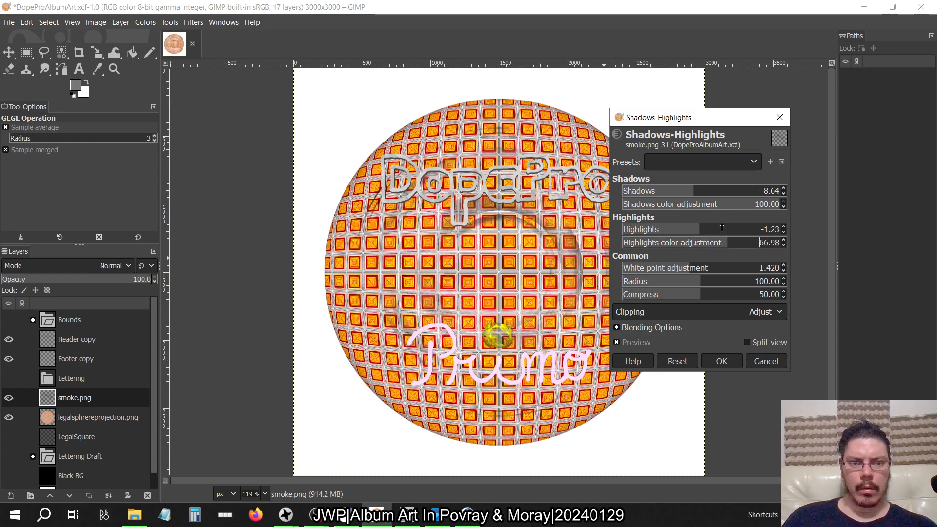
pyautogui.moveTo(709, 205)
pyautogui.mouseDown()
pyautogui.moveTo(609, 213)
pyautogui.moveTo(736, 201)
pyautogui.moveTo(693, 204)
pyautogui.mouseUp()
pyautogui.moveTo(697, 294); pyautogui.dragTo(654, 295)
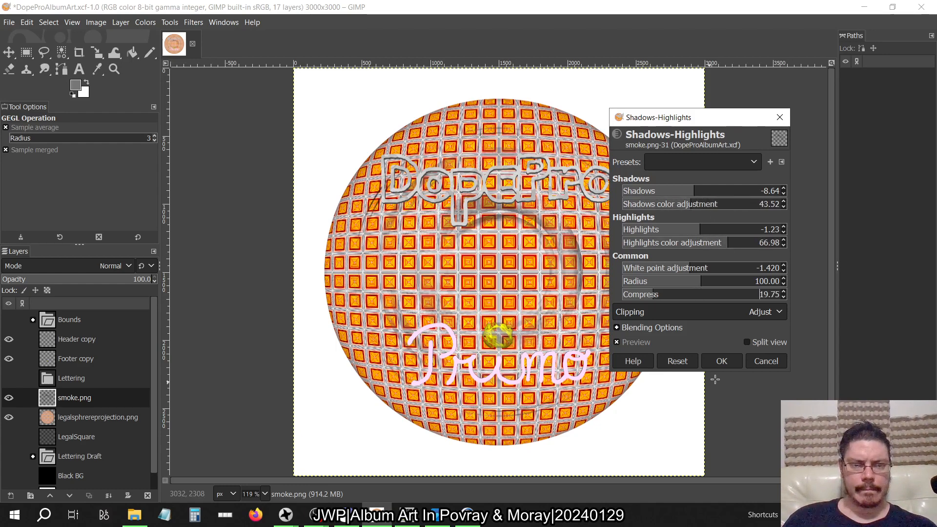
pyautogui.click(781, 364)
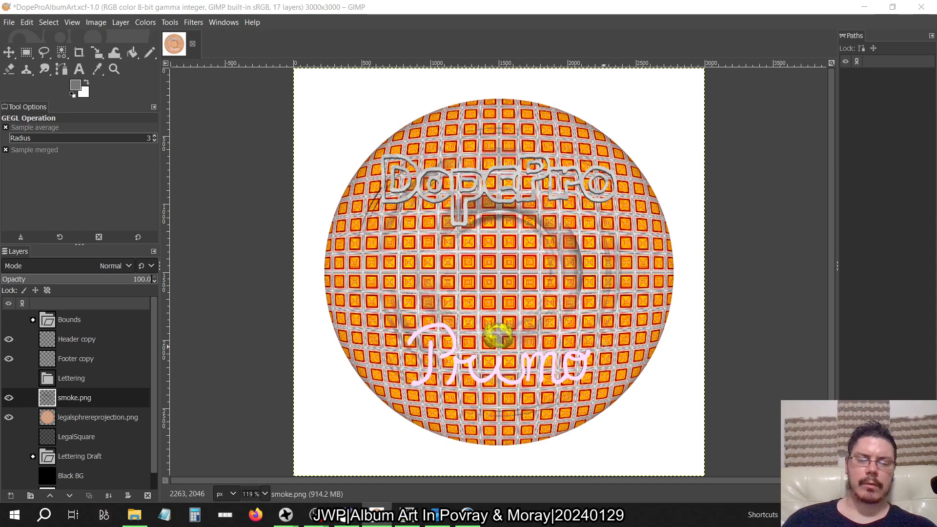
# - Delete the smoke.png layer and switch to Moray to open the group's Stormy_Cloud_Sky material for editing
pyautogui.click(147, 495)
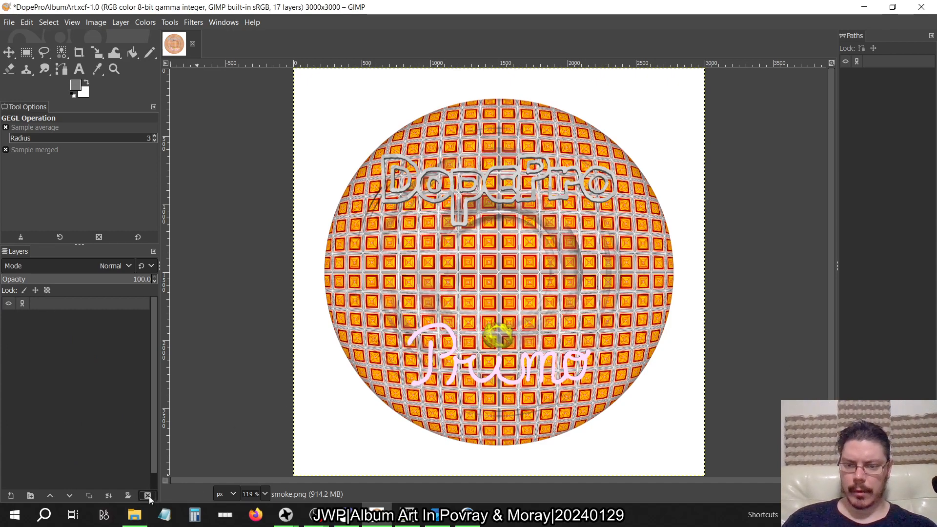
pyautogui.hotkey('alt', 'Tab')
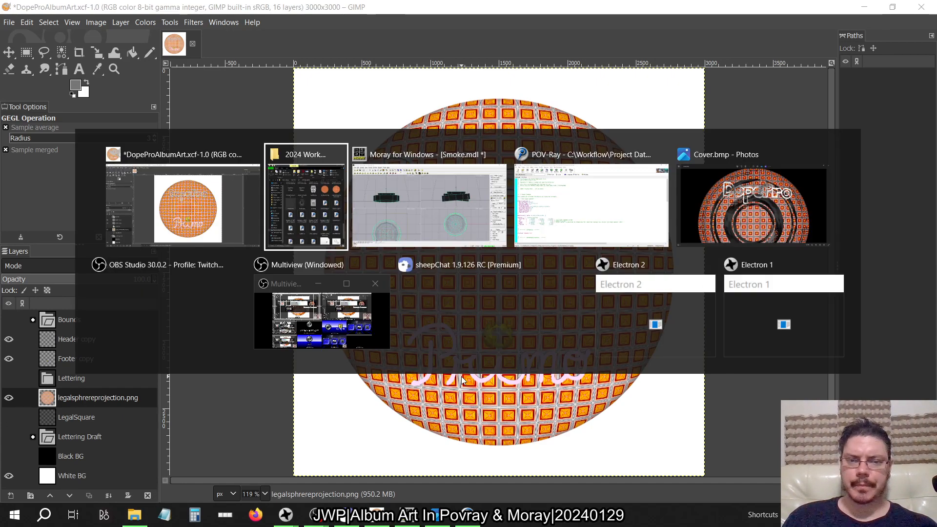
pyautogui.hotkey('alt', 'Tab')
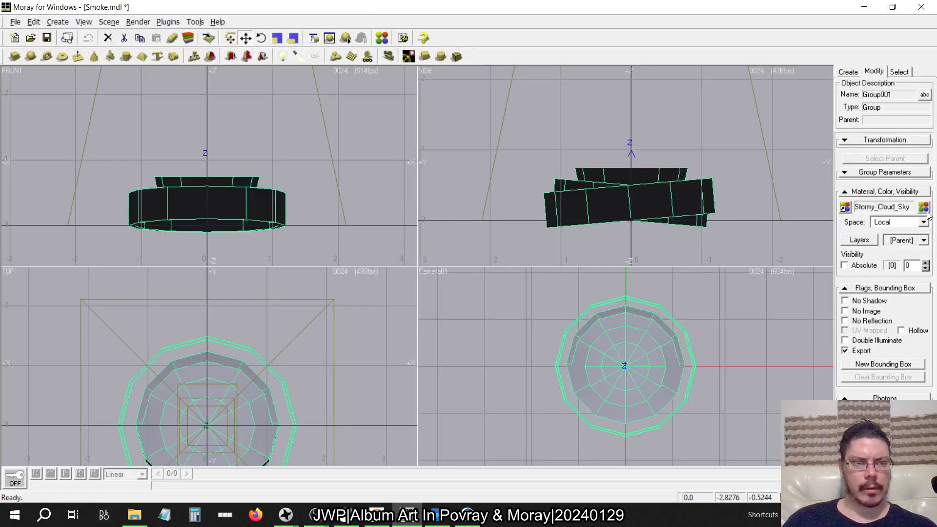
pyautogui.click(925, 209)
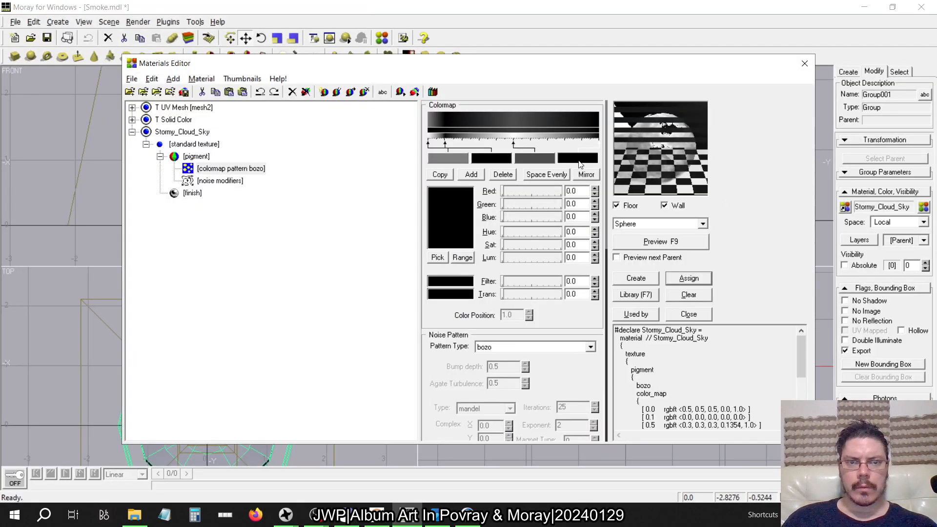
# - Set the Trans value of the dark grey colormap entry at position 0.5 to 0.8
pyautogui.click(536, 158)
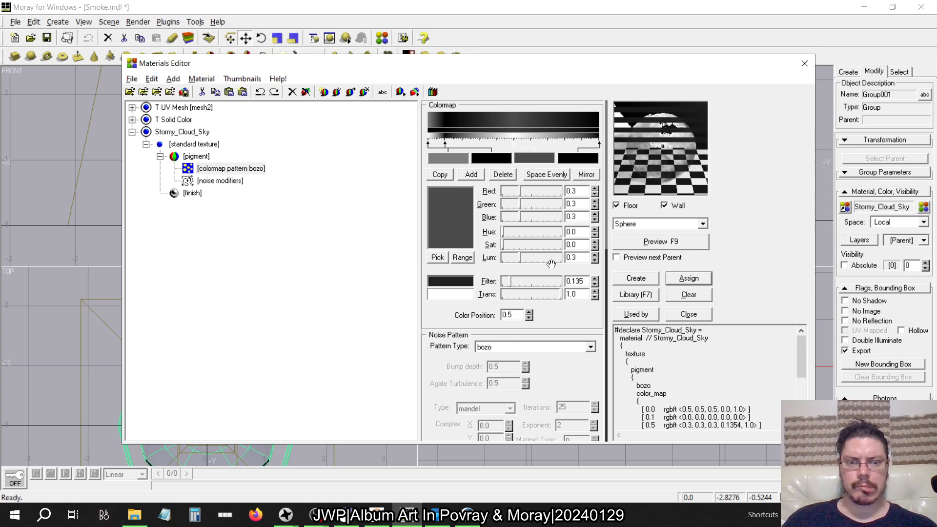
pyautogui.doubleClick(575, 293)
pyautogui.write('0')
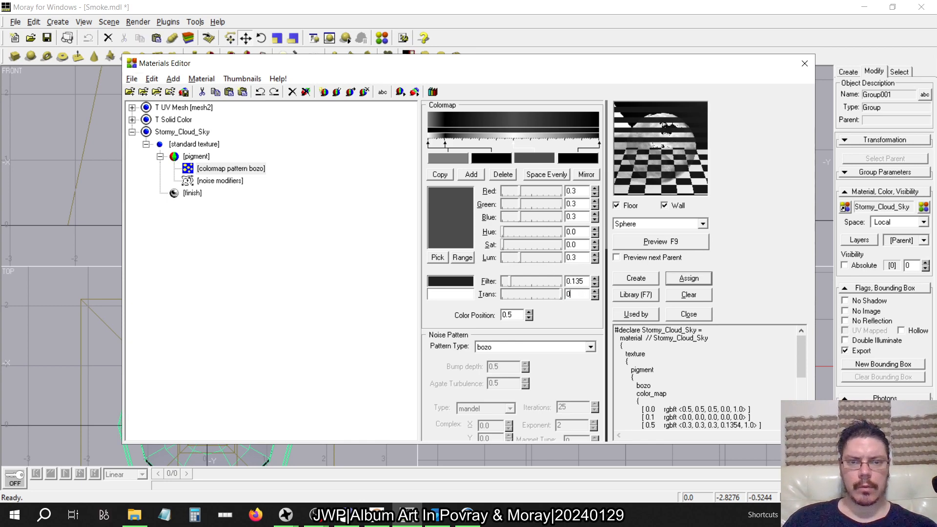
pyautogui.write('.8')
pyautogui.press('Return')
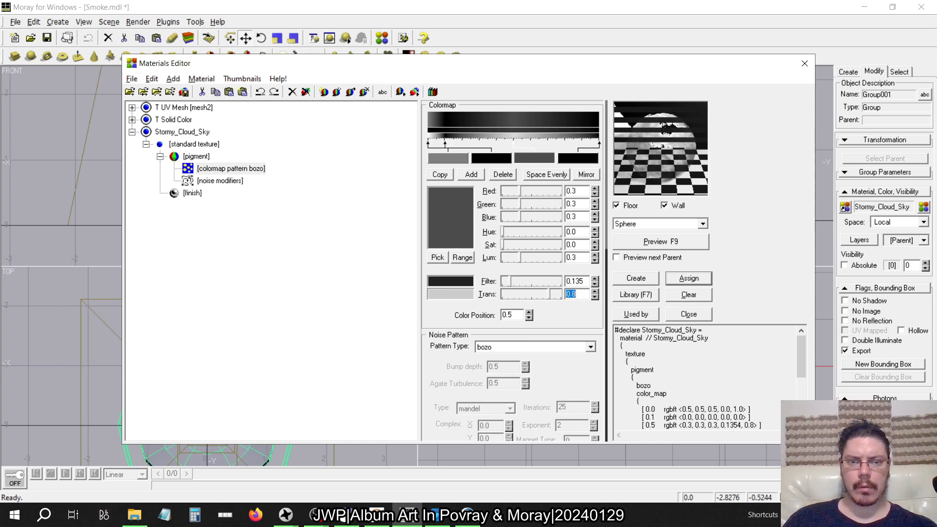
# - Preview the material with a Trans value of 0.5 on the colormap entry at position 0.0, and change it to 0.9
pyautogui.click(446, 157)
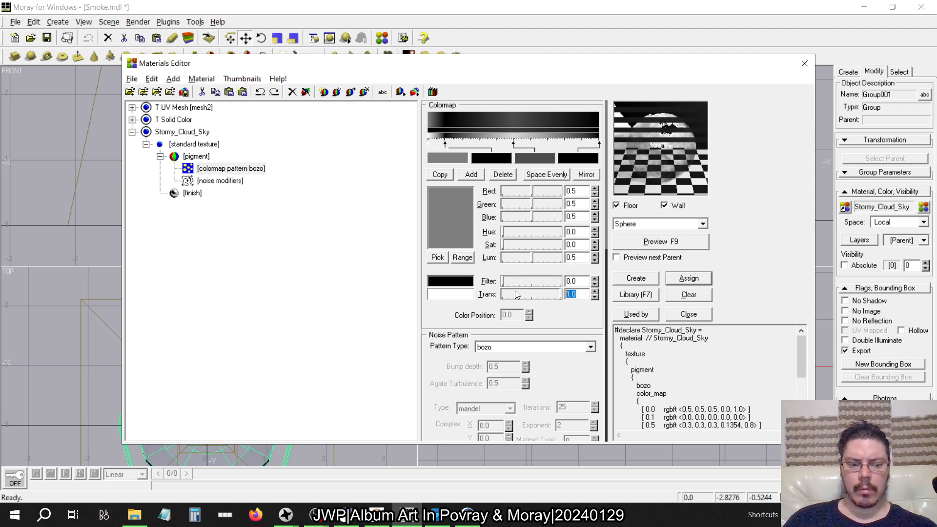
pyautogui.write('0.5')
pyautogui.press('Return')
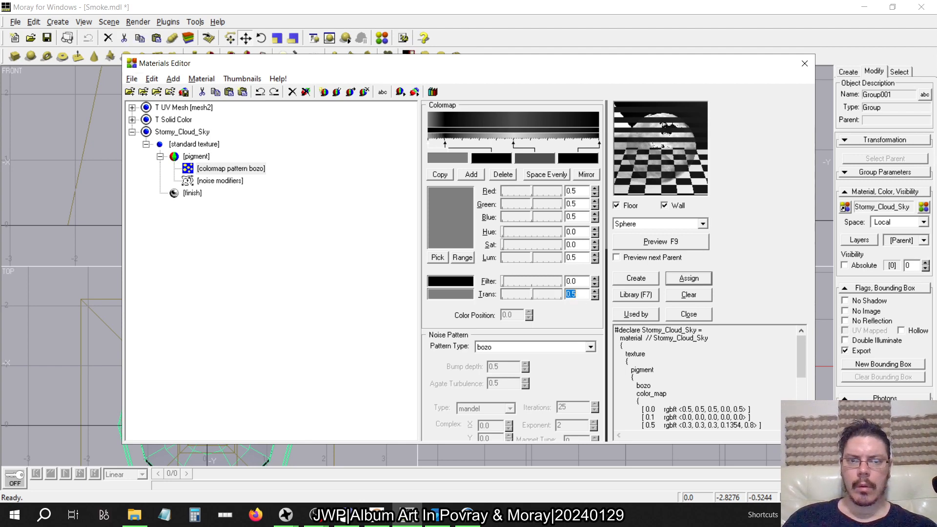
pyautogui.click(693, 241)
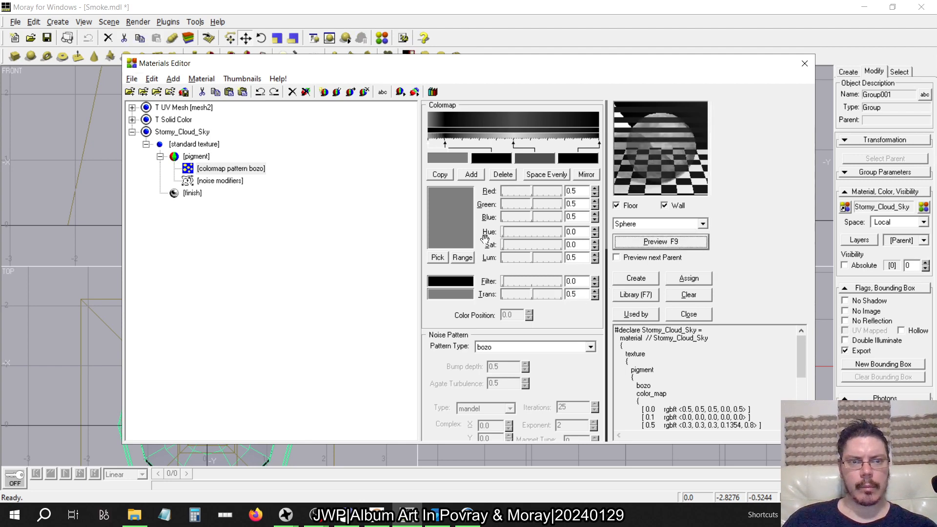
pyautogui.doubleClick(580, 296)
pyautogui.write('0.9')
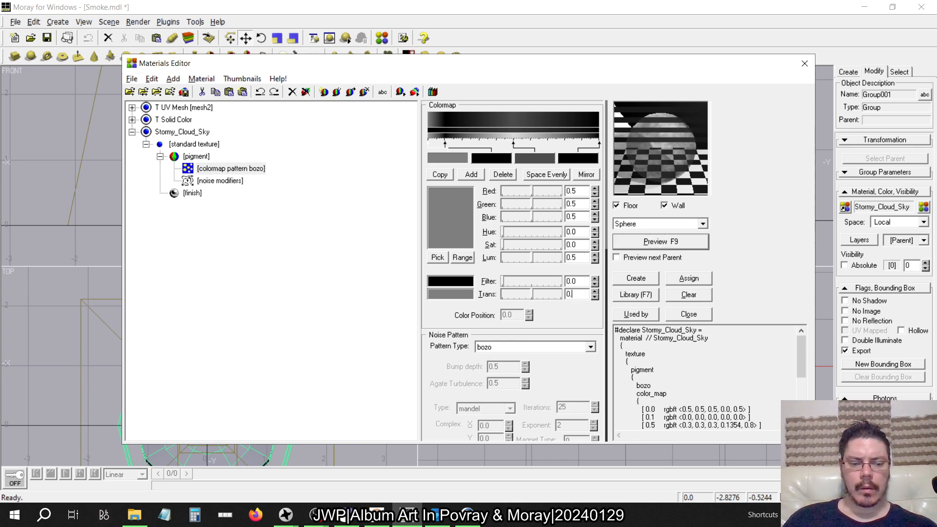
pyautogui.press('Return')
pyautogui.click(657, 244)
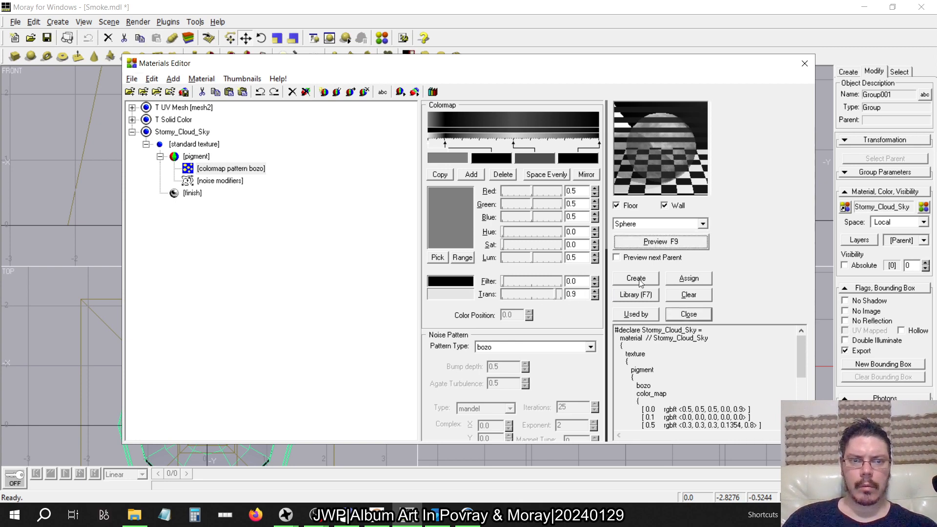
# - Set the Trans value of the colormap entry at position 0.5 to 0.95 and preview the material
pyautogui.click(533, 160)
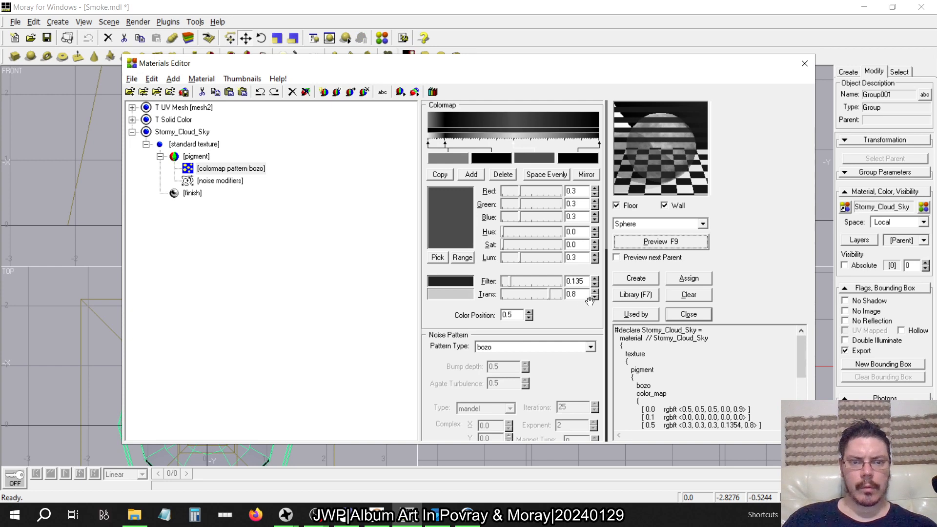
pyautogui.doubleClick(572, 294)
pyautogui.write('0')
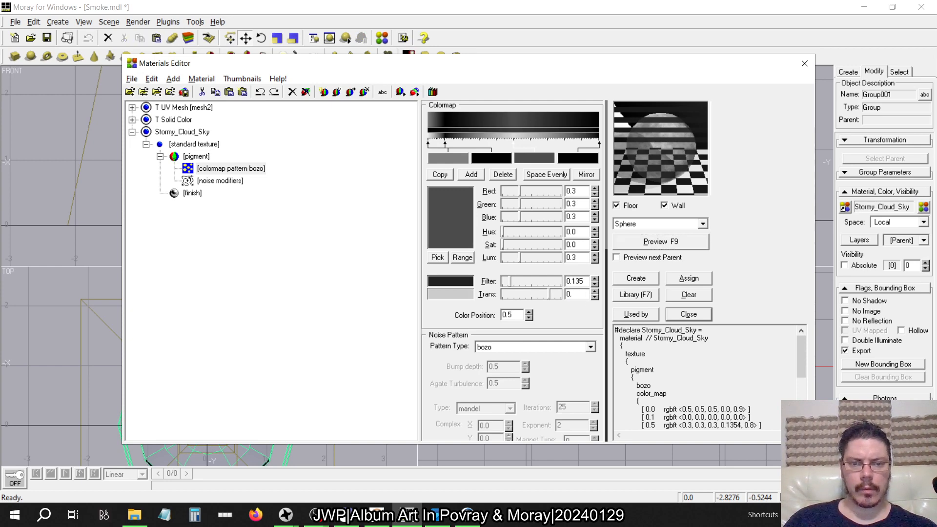
pyautogui.write('.95')
pyautogui.press('Return')
pyautogui.click(640, 241)
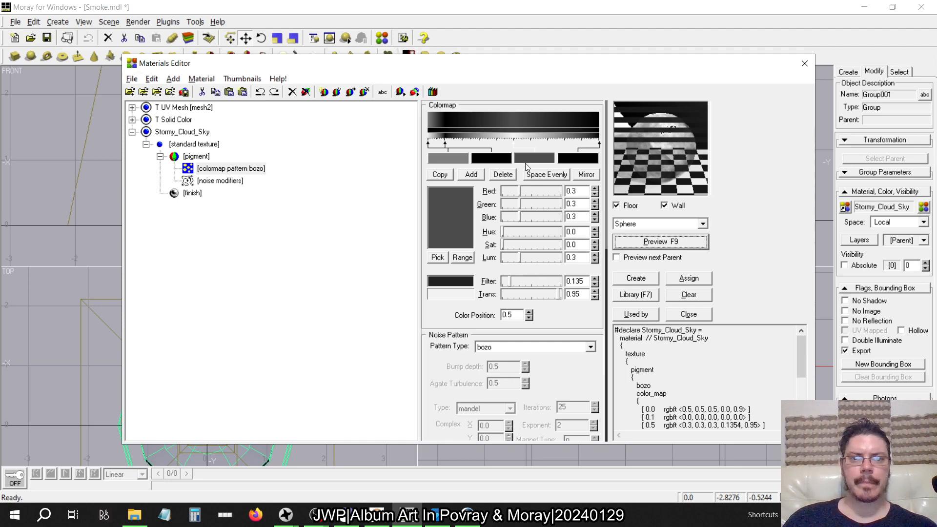
# - Set the Trans value of the two black colormap entries at positions 0.1 and 1.0 to 0.5
pyautogui.click(507, 159)
pyautogui.moveTo(585, 292); pyautogui.dragTo(511, 292)
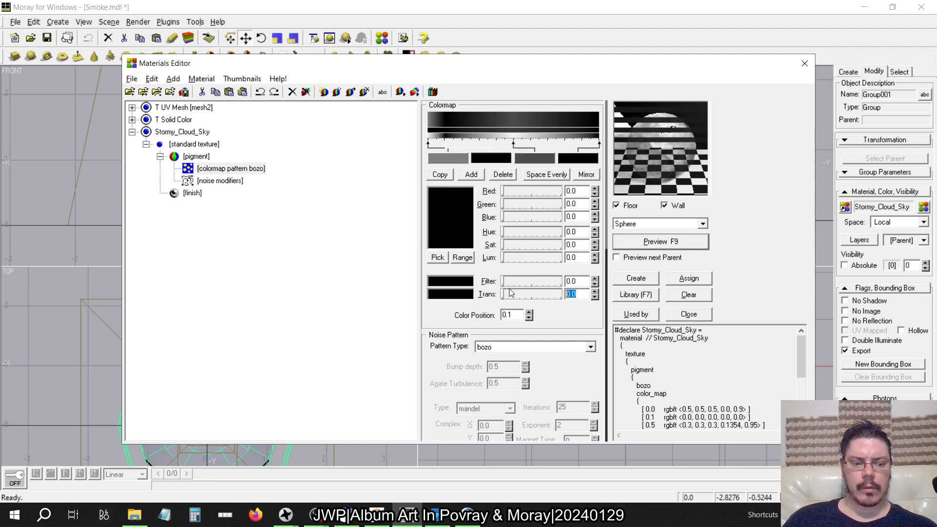
pyautogui.write('0.5')
pyautogui.press('Return')
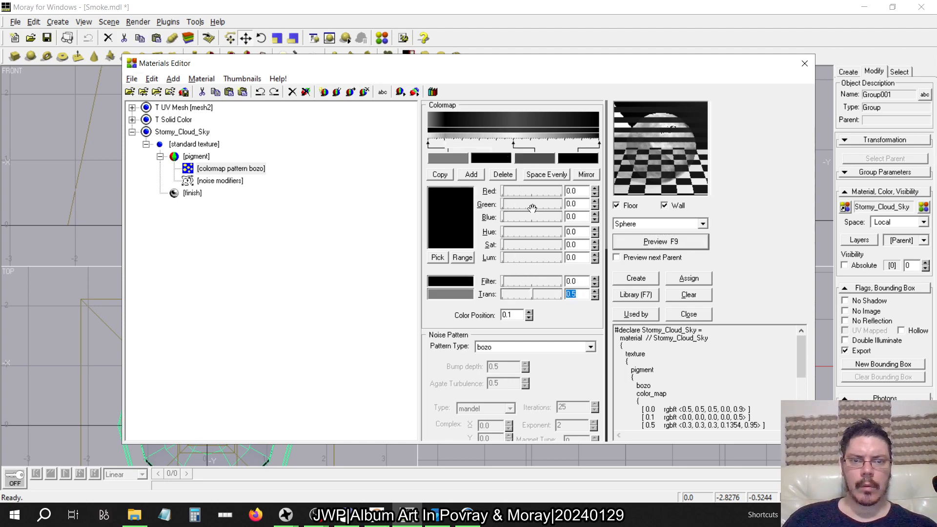
pyautogui.click(575, 160)
pyautogui.write('0')
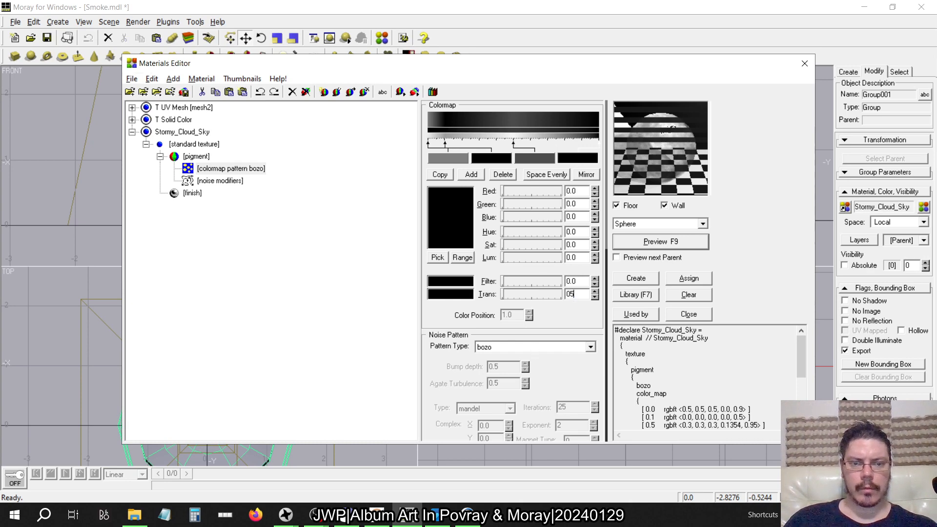
pyautogui.write('0.5')
pyautogui.press('Return')
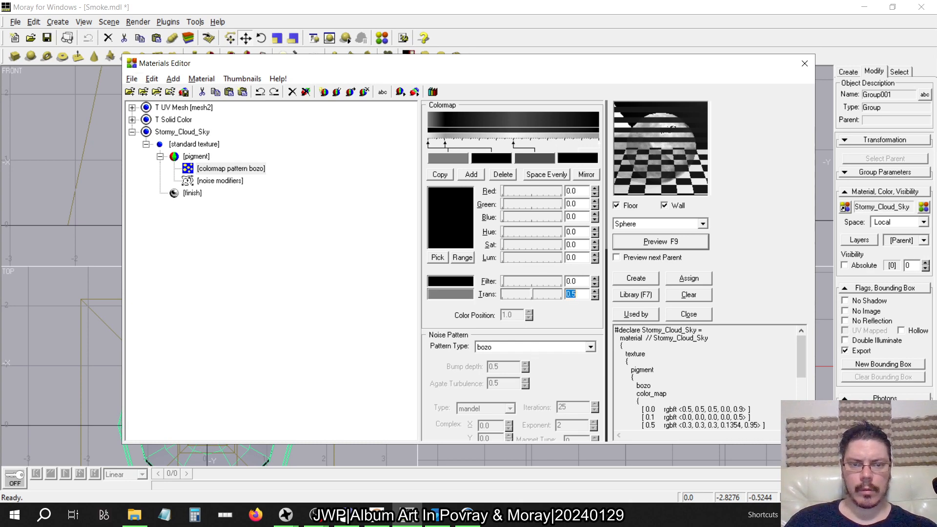
# - Set Trans to 0.01 on the black colormap entry at position 1.0 and 0.0 on the one at 0.1, then preview the material
pyautogui.click(680, 244)
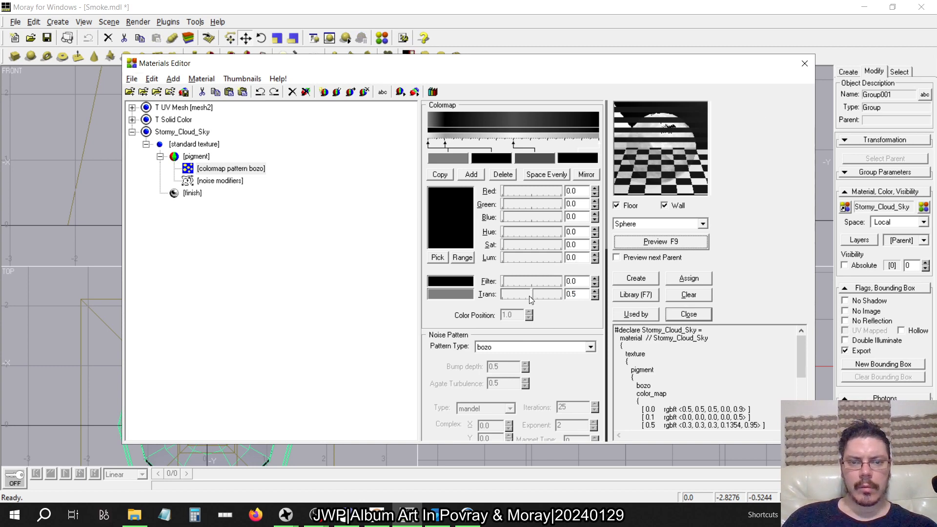
pyautogui.moveTo(531, 294); pyautogui.dragTo(503, 294)
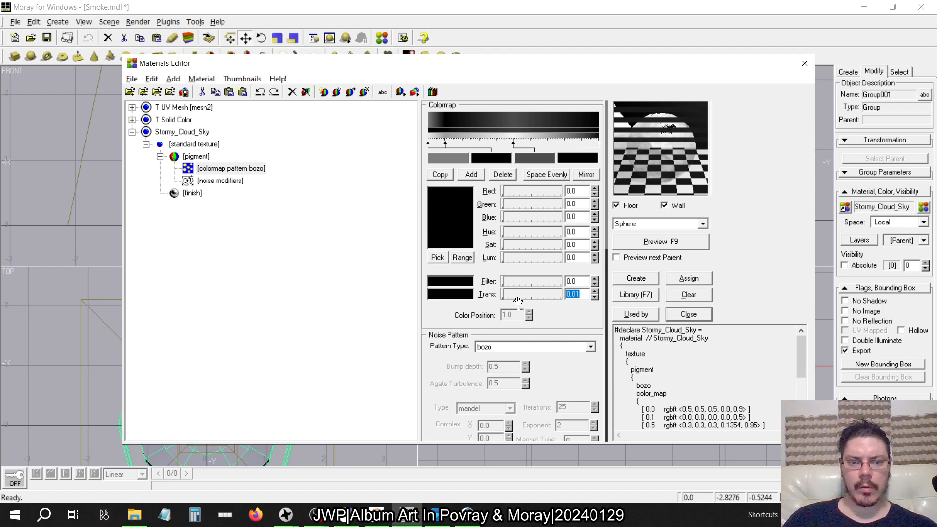
pyautogui.scroll(-1, 519, 303)
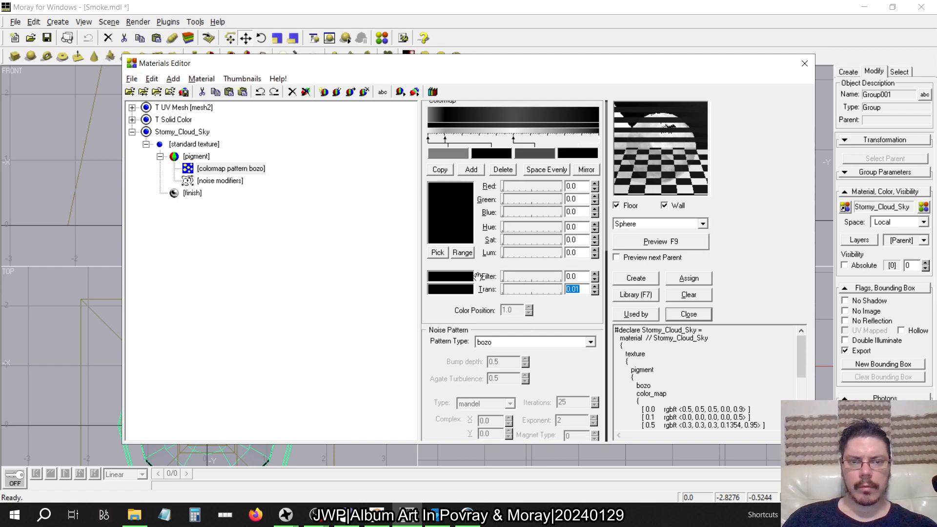
pyautogui.click(491, 156)
pyautogui.moveTo(533, 289); pyautogui.dragTo(503, 289)
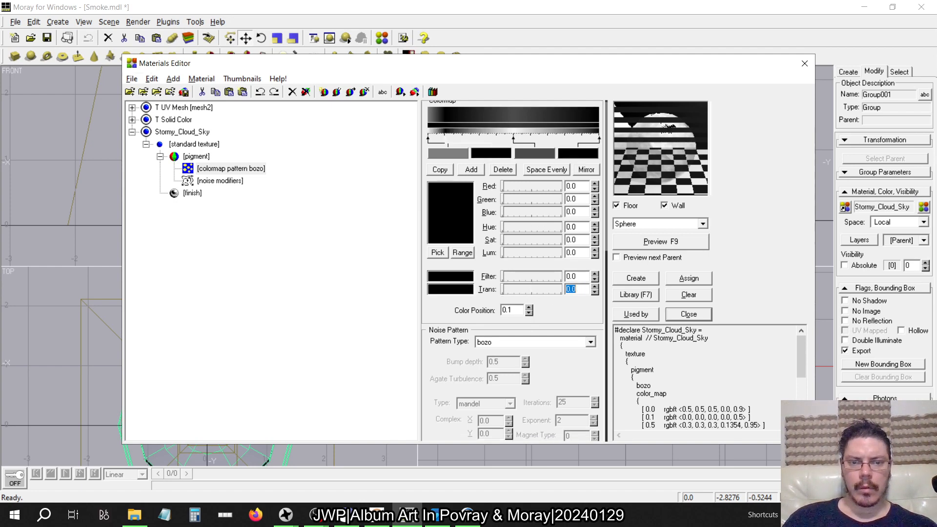
pyautogui.click(637, 242)
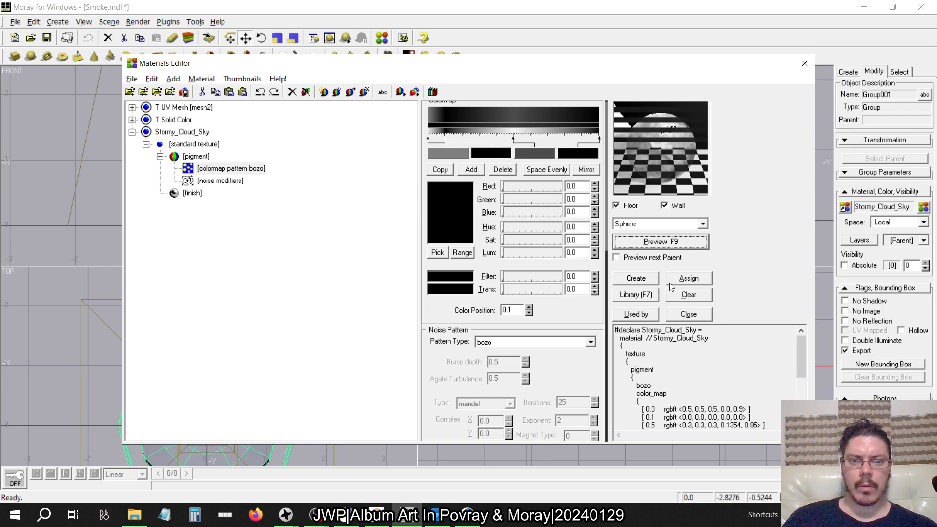
# - Preview the Stormy_Cloud_Sky material on the Cube, Plate and Plane shapes
pyautogui.click(701, 224)
pyautogui.click(676, 235)
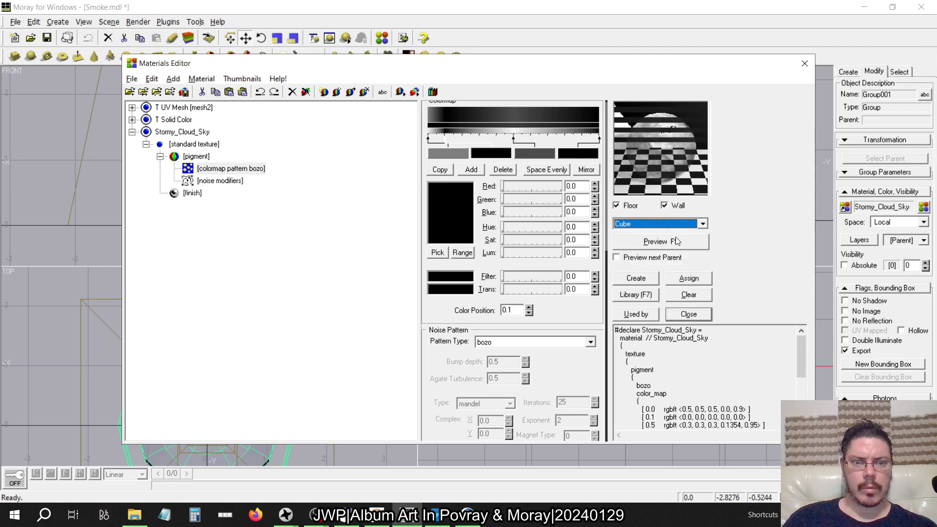
pyautogui.click(702, 224)
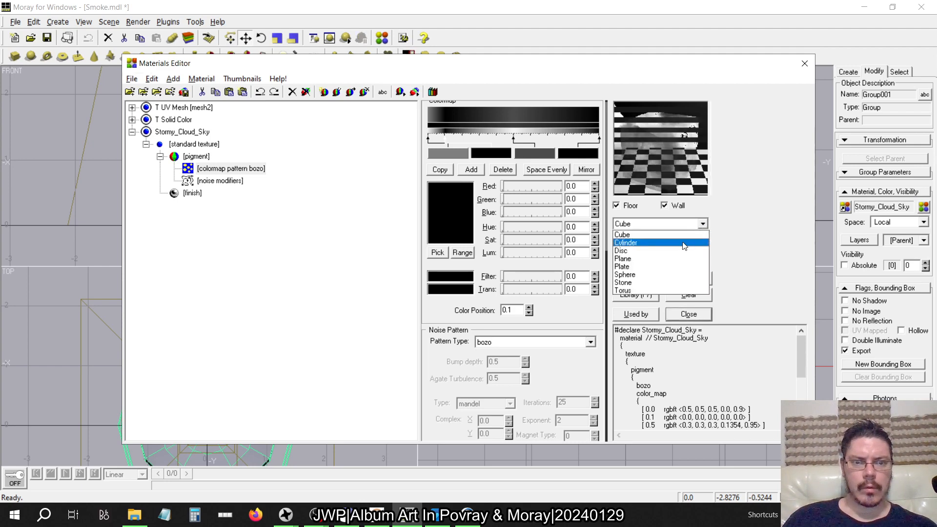
pyautogui.click(671, 264)
pyautogui.click(670, 242)
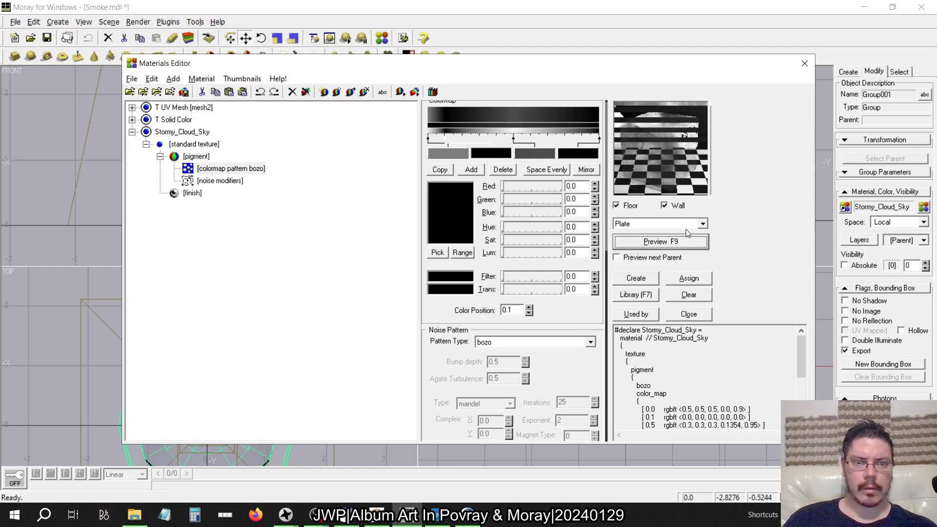
pyautogui.click(702, 224)
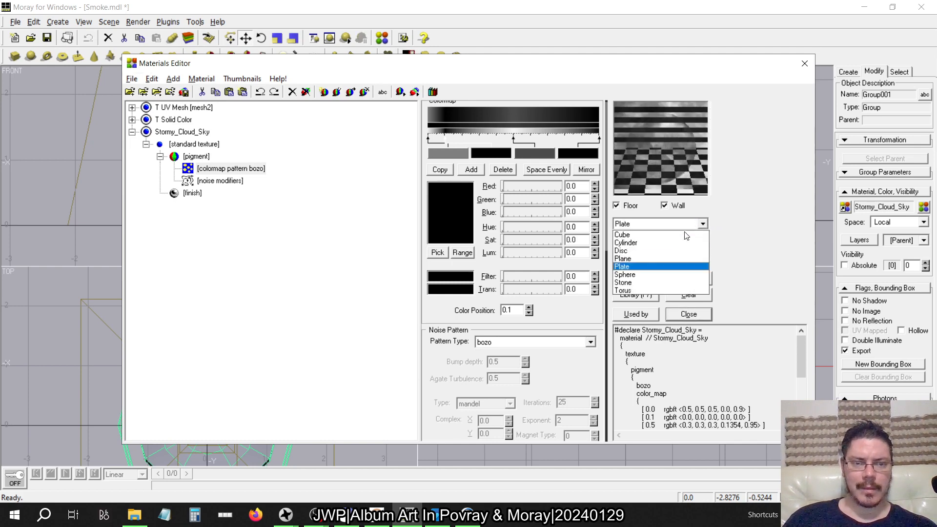
pyautogui.click(666, 258)
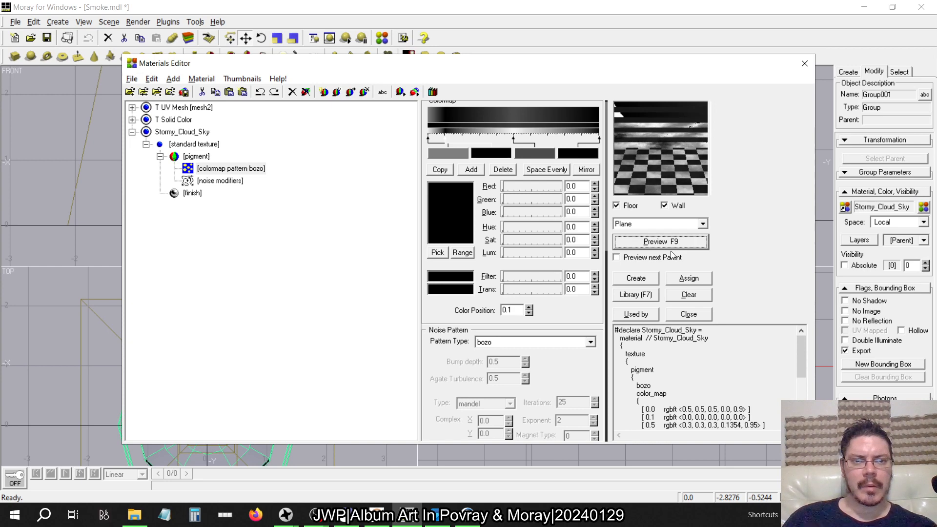
pyautogui.click(664, 205)
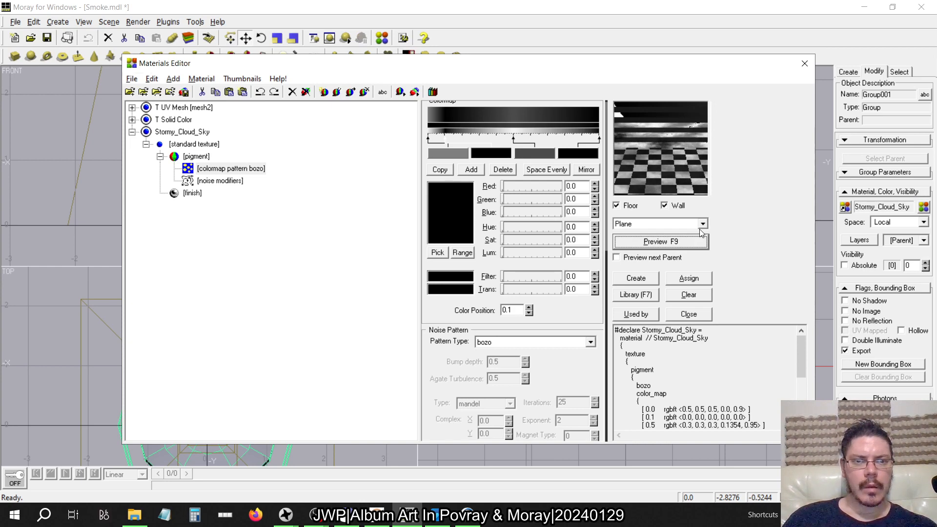
# - Preview the Stormy_Cloud_Sky material on the Torus, Cube and Cylinder shapes
pyautogui.click(702, 225)
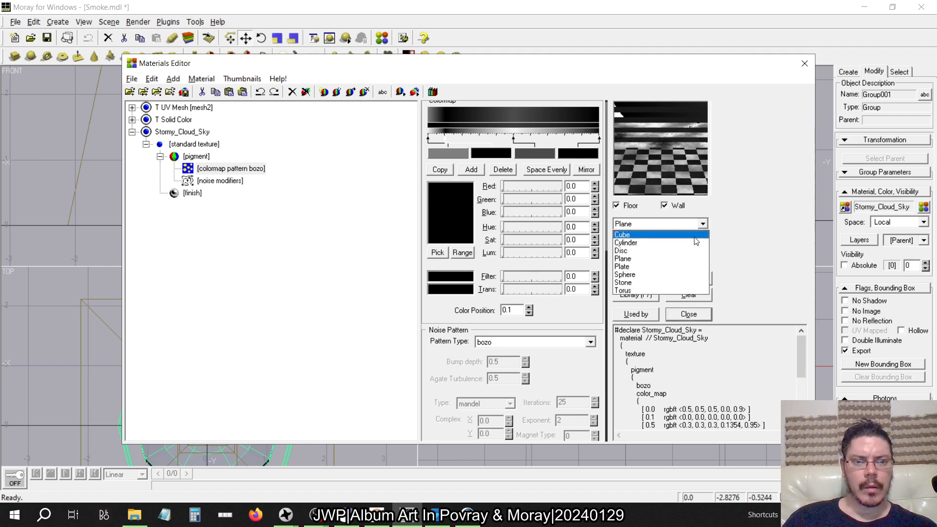
pyautogui.click(660, 290)
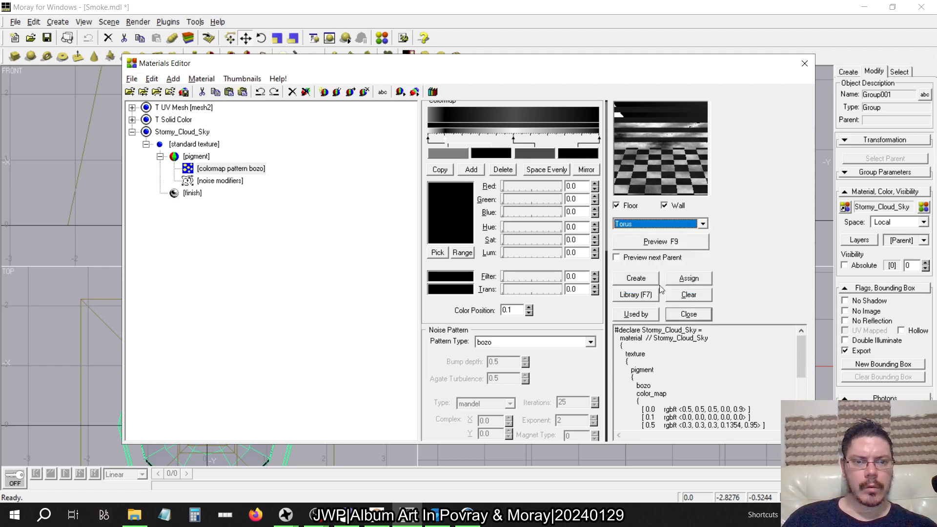
pyautogui.click(674, 248)
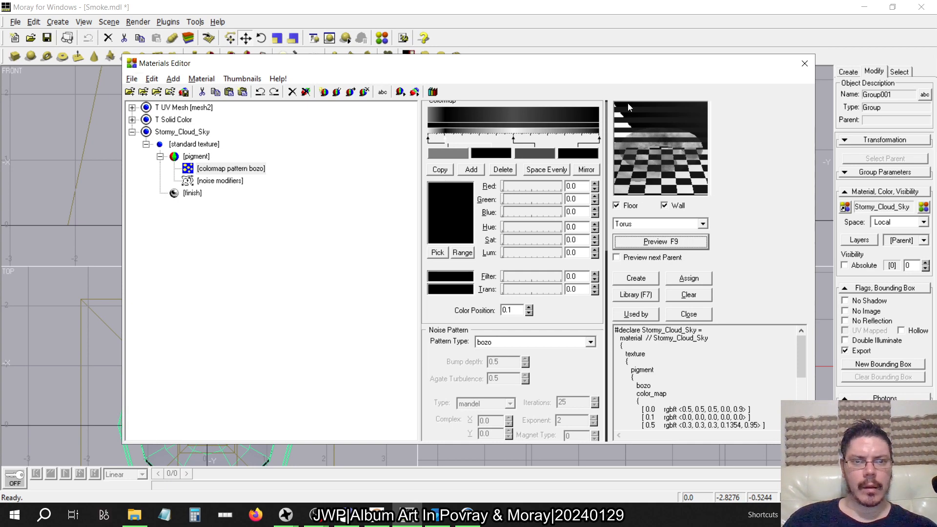
pyautogui.click(701, 225)
pyautogui.click(685, 240)
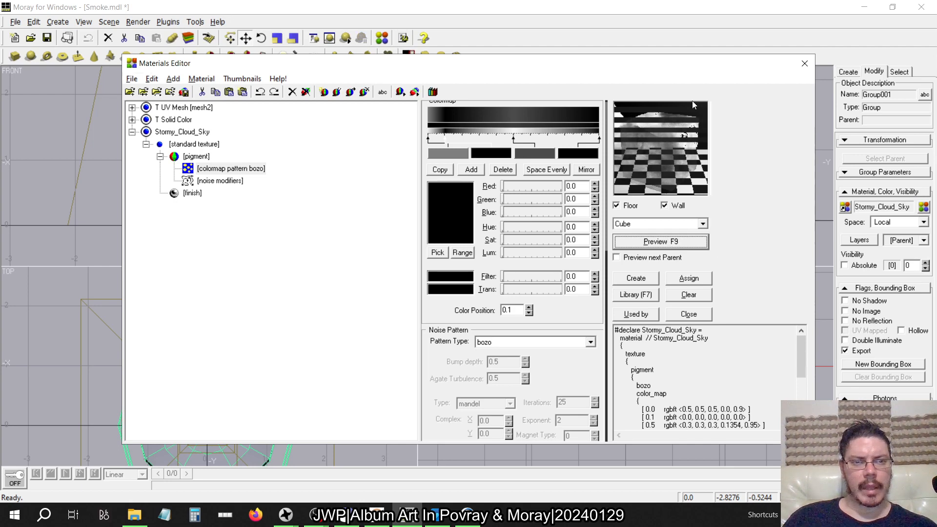
pyautogui.click(698, 227)
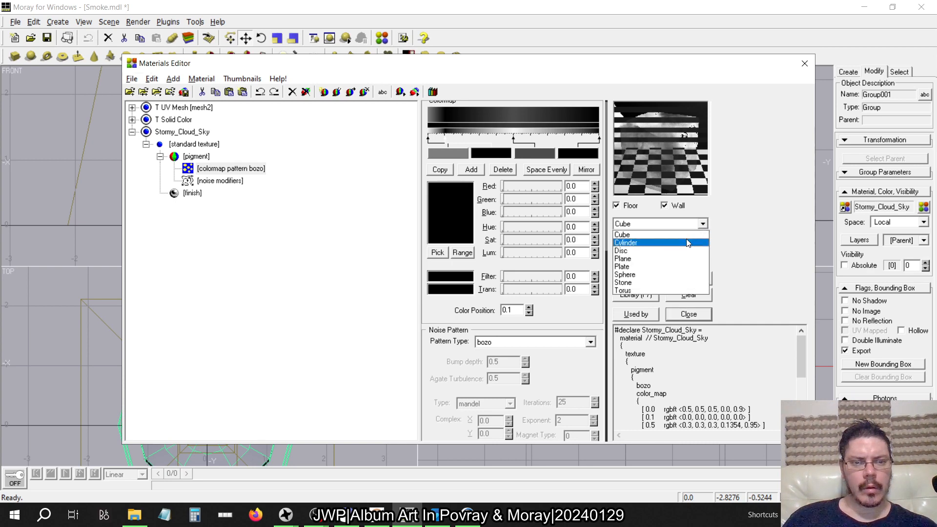
pyautogui.click(682, 242)
pyautogui.click(681, 242)
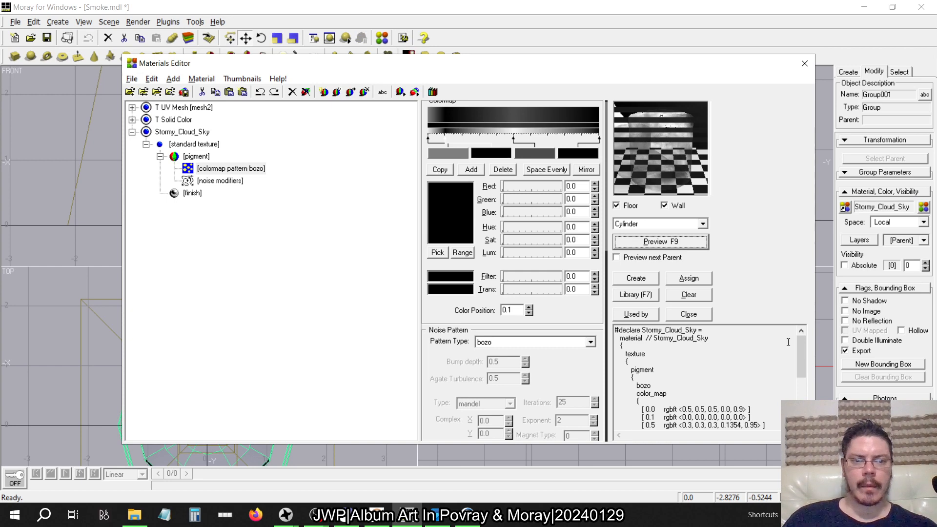
# - Raytrace the scene with the edited material, examine the whole smoke ring in the maximized render window, and close it
pyautogui.click(805, 63)
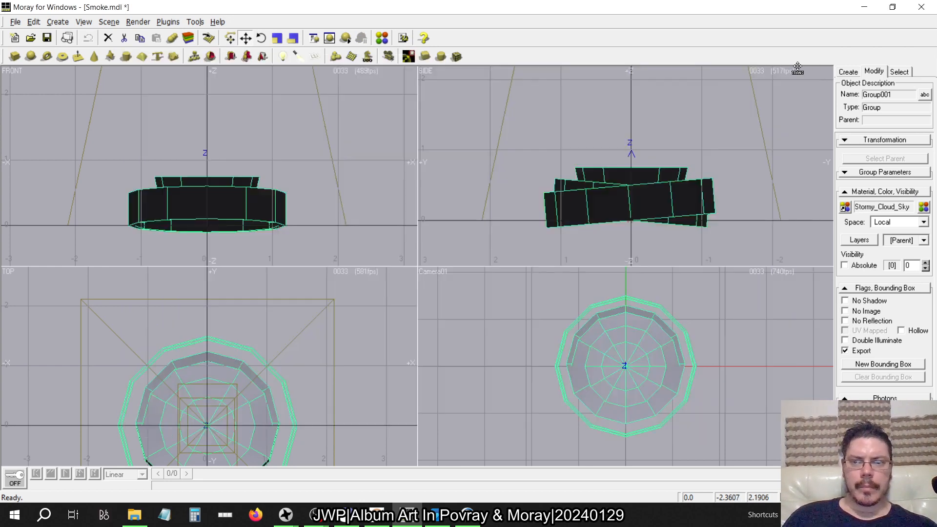
pyautogui.click(138, 22)
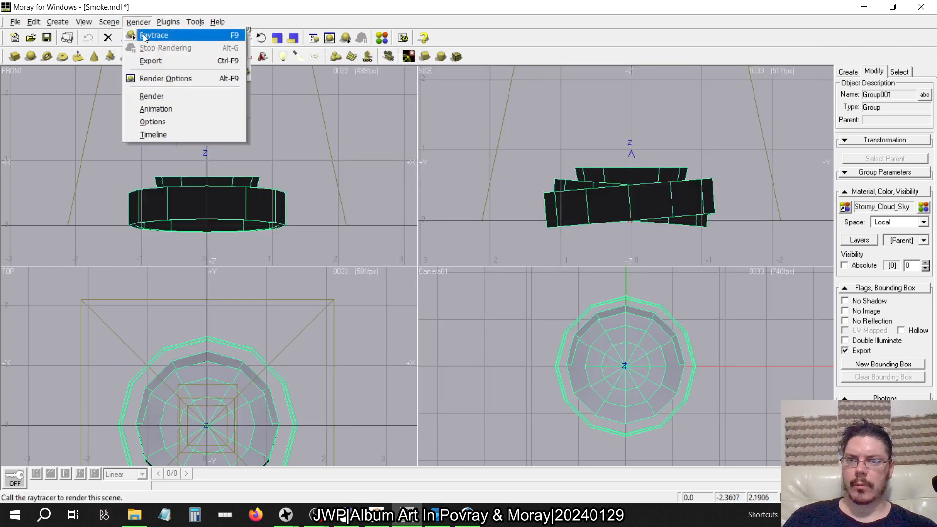
pyautogui.click(146, 34)
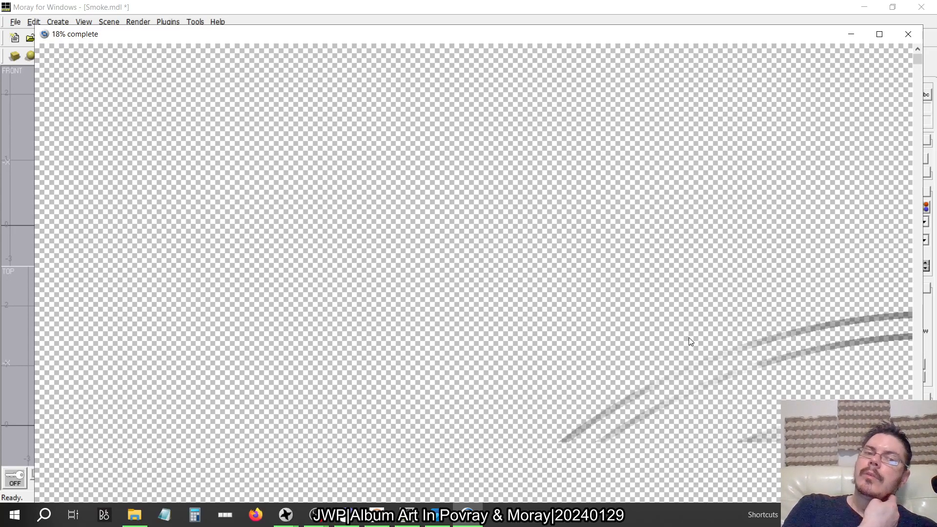
pyautogui.moveTo(916, 63); pyautogui.dragTo(905, 372)
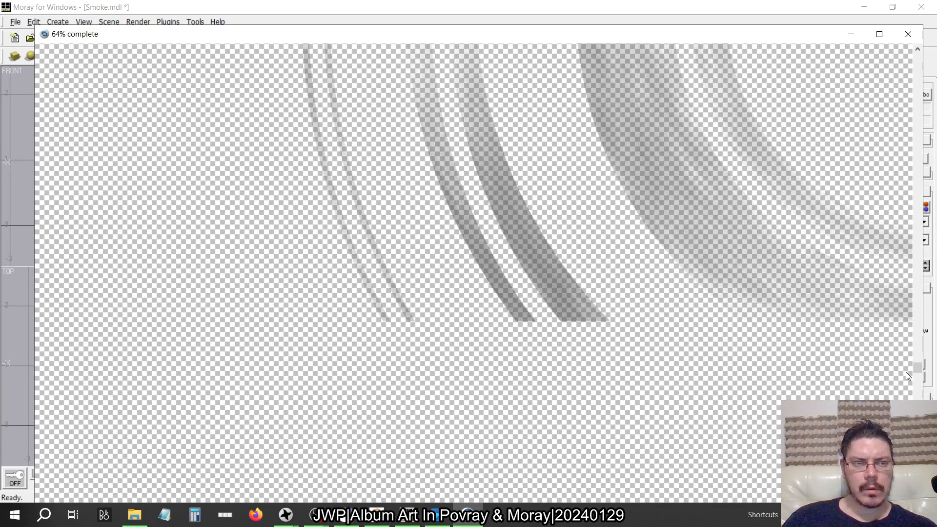
pyautogui.doubleClick(786, 34)
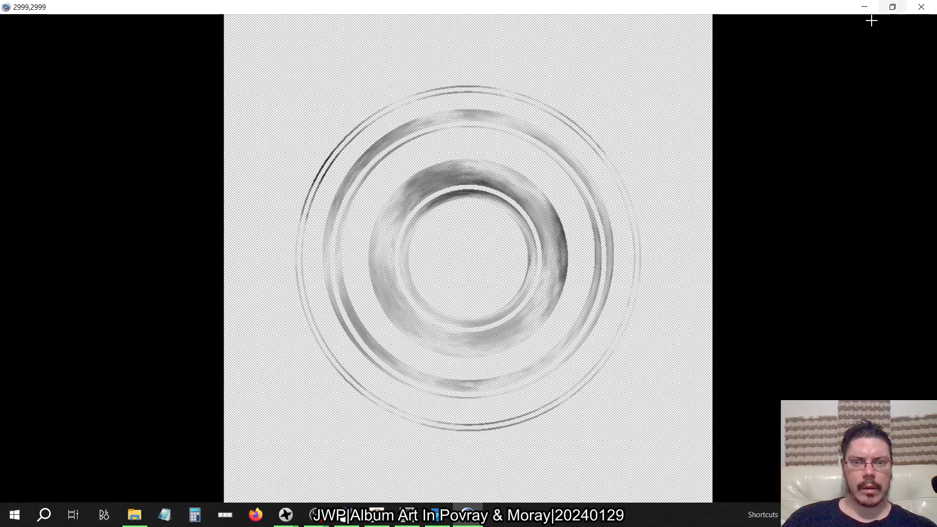
pyautogui.click(922, 7)
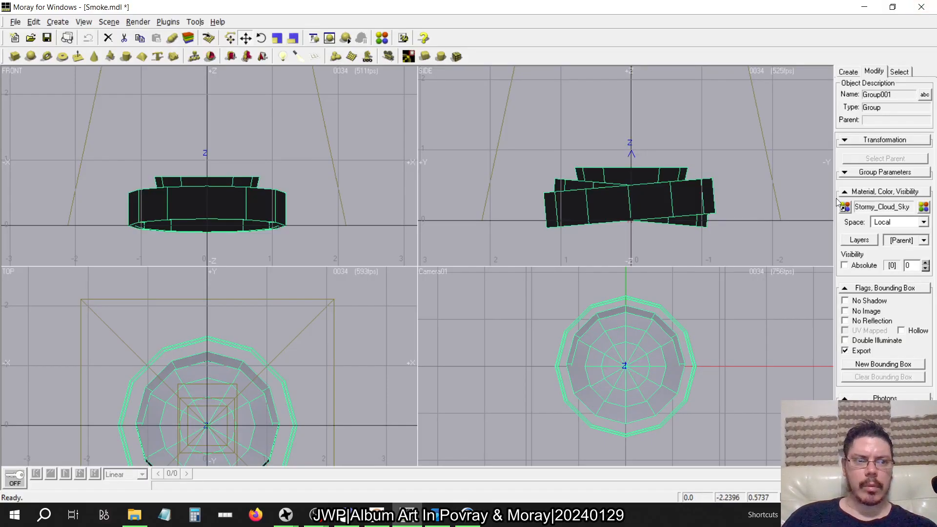
# - Reopen the Stormy_Cloud_Sky material and examine its texture, pigment and bozo colormap pattern settings
pyautogui.click(924, 207)
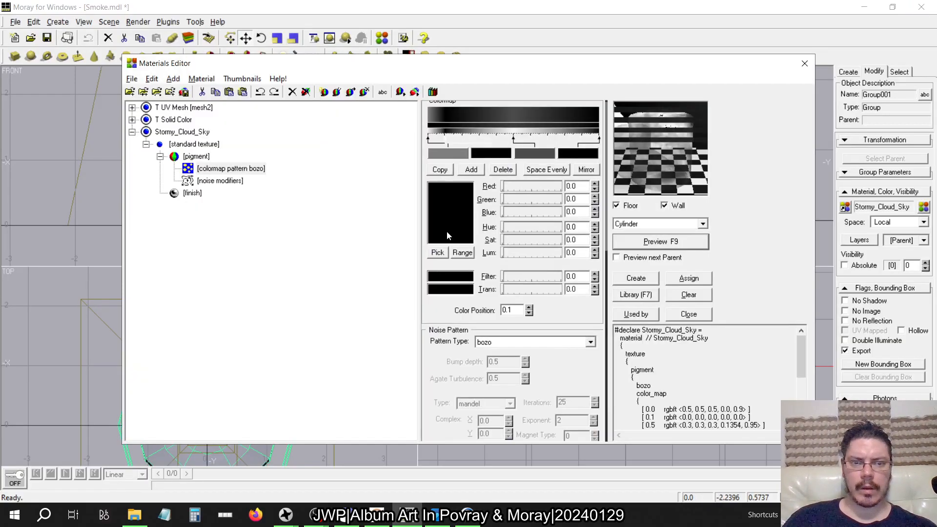
pyautogui.click(221, 181)
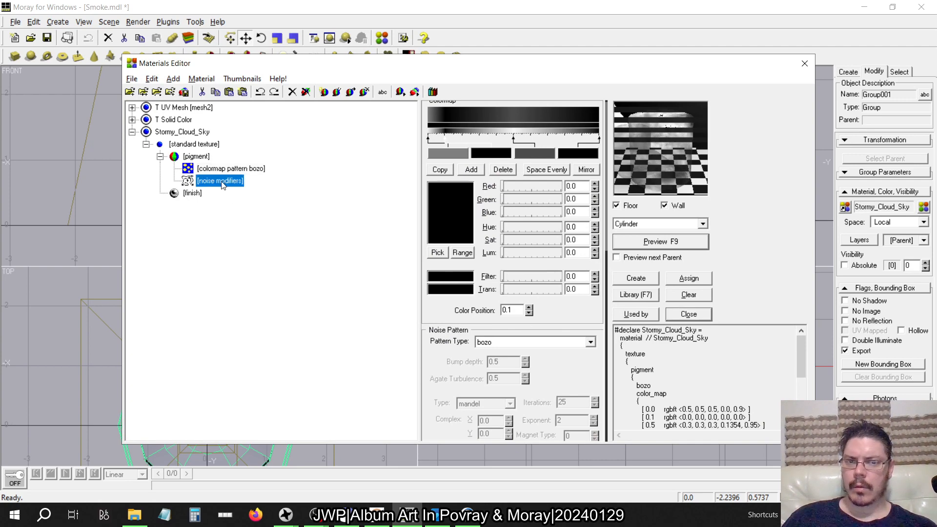
pyautogui.click(182, 145)
pyautogui.click(185, 158)
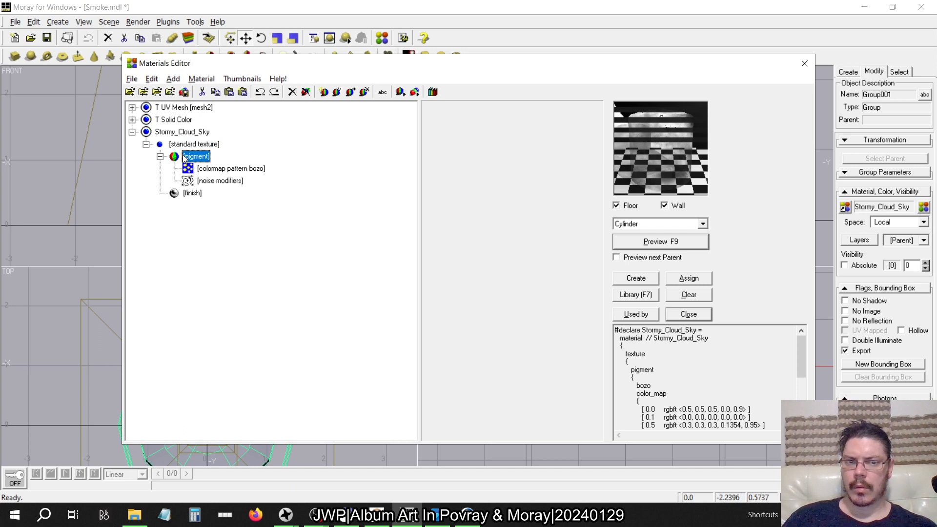
pyautogui.click(178, 133)
pyautogui.click(199, 146)
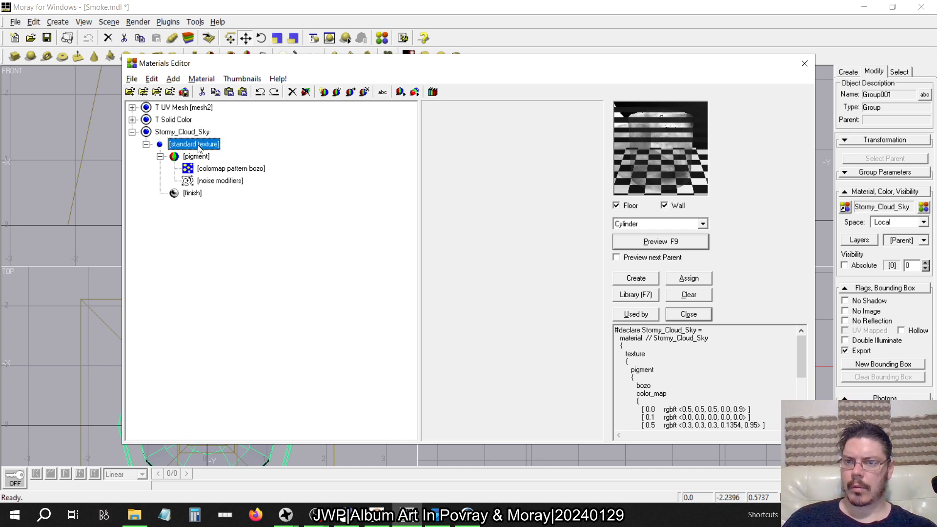
pyautogui.click(200, 157)
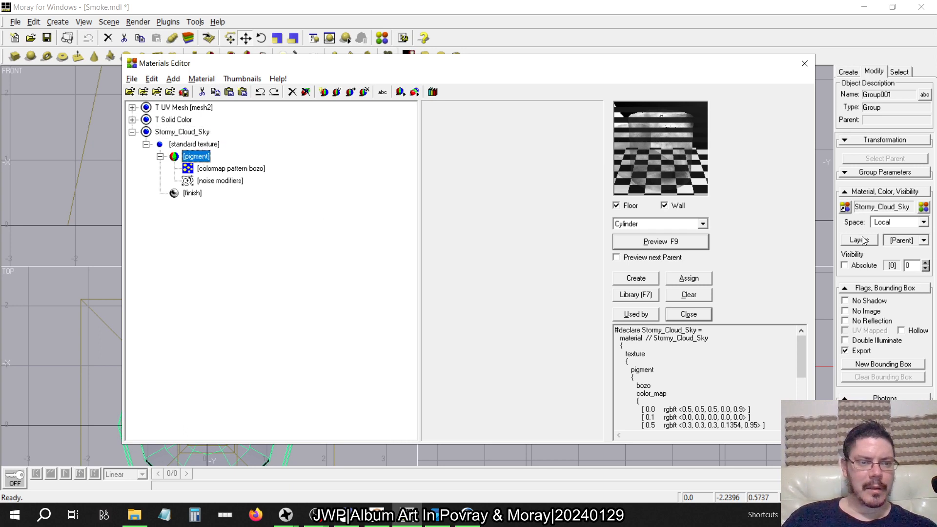
pyautogui.click(219, 169)
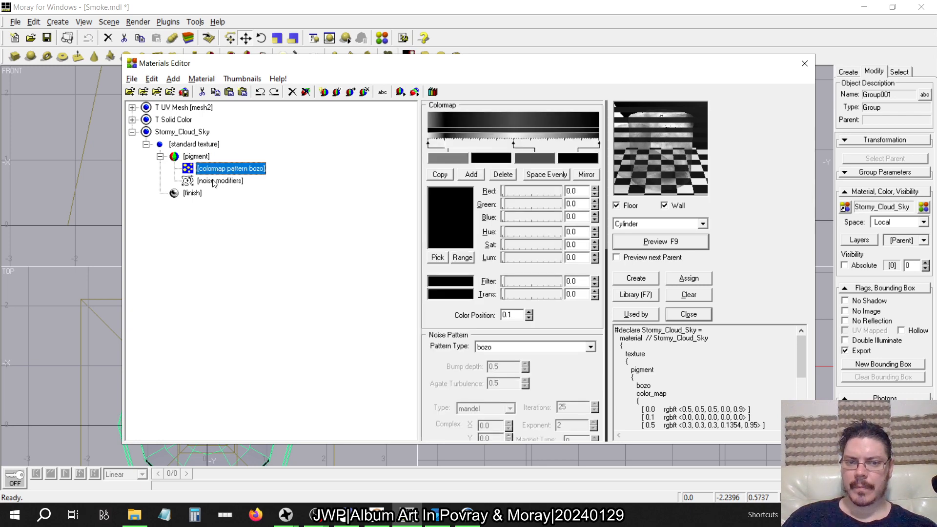
pyautogui.scroll(-10, 558, 364)
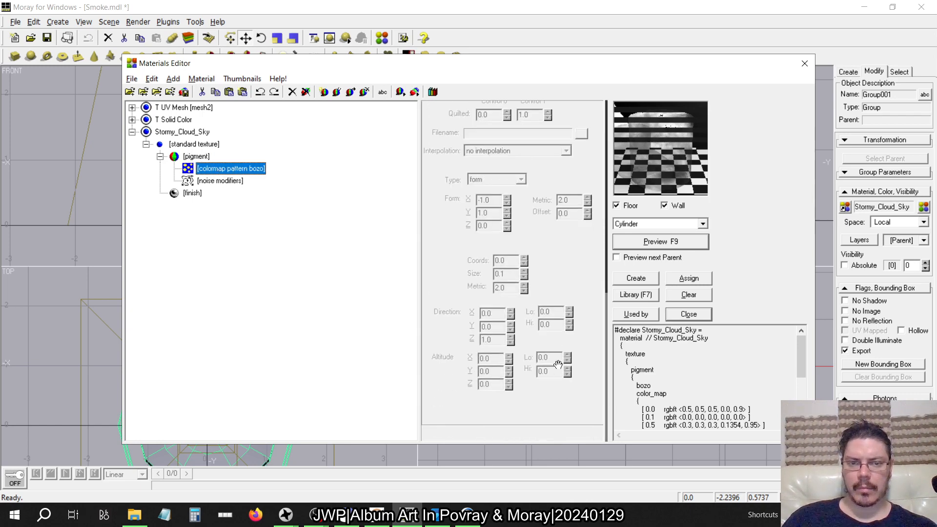
pyautogui.scroll(10, 558, 364)
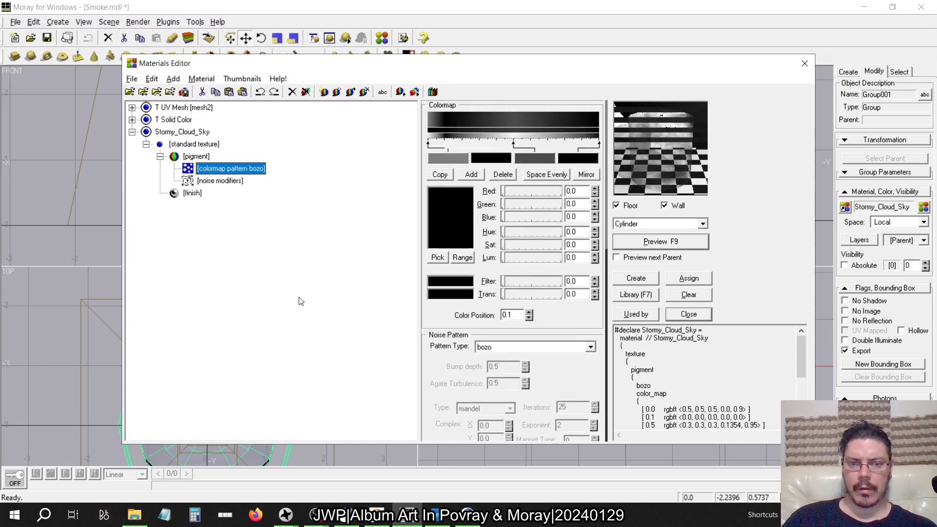
# - Examine the material's noise modifiers and finish parameters, and return to the bozo colormap pattern
pyautogui.click(218, 183)
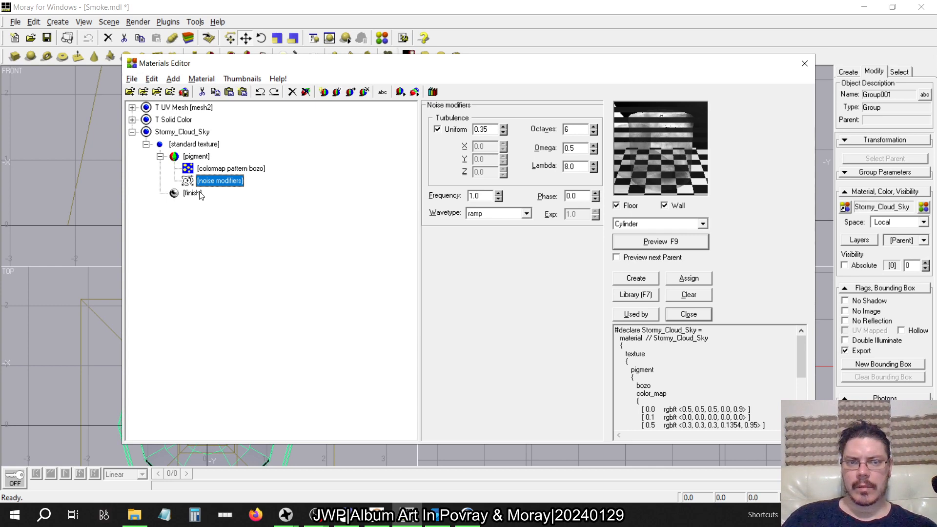
pyautogui.click(192, 194)
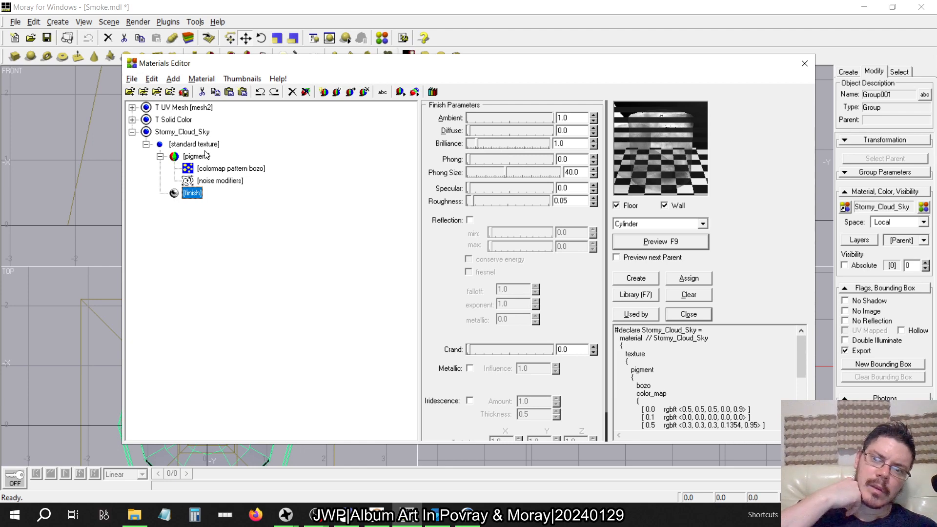
pyautogui.click(198, 157)
pyautogui.click(199, 145)
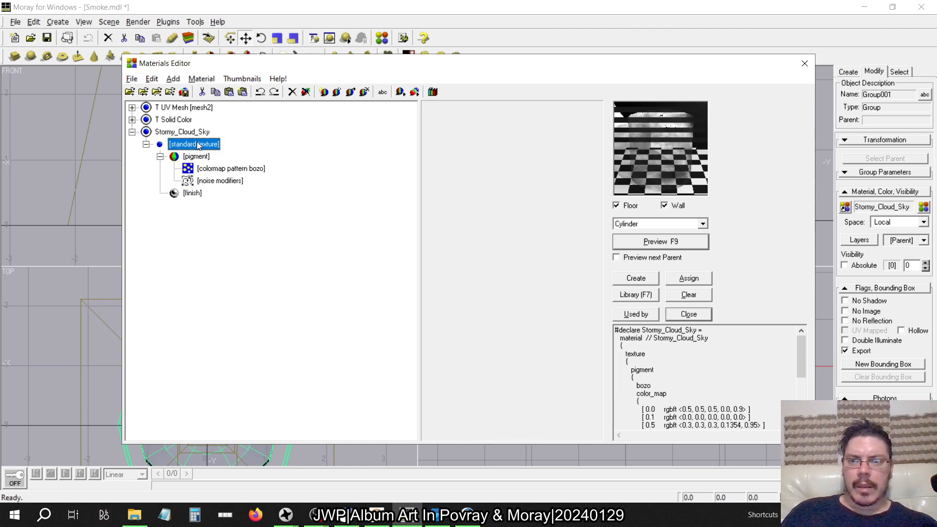
pyautogui.click(199, 157)
pyautogui.click(215, 169)
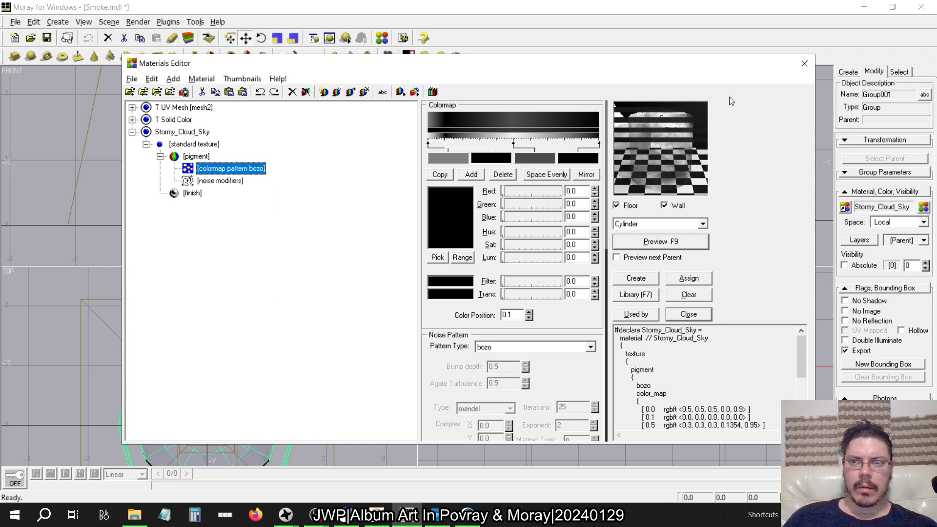
# - Browse the T UV Mesh and T Solid Color materials and expand T Solid Color's texture and pigment
pyautogui.click(166, 133)
pyautogui.click(159, 121)
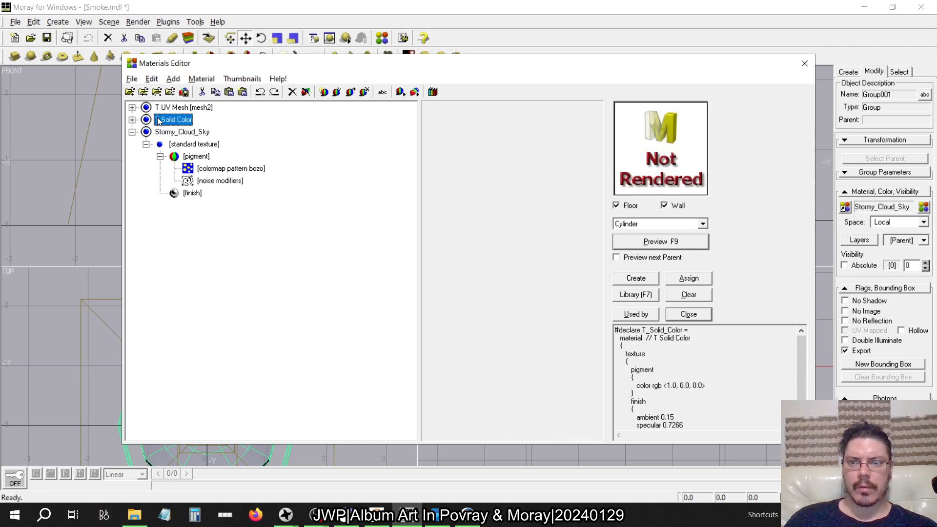
pyautogui.click(162, 110)
pyautogui.click(168, 121)
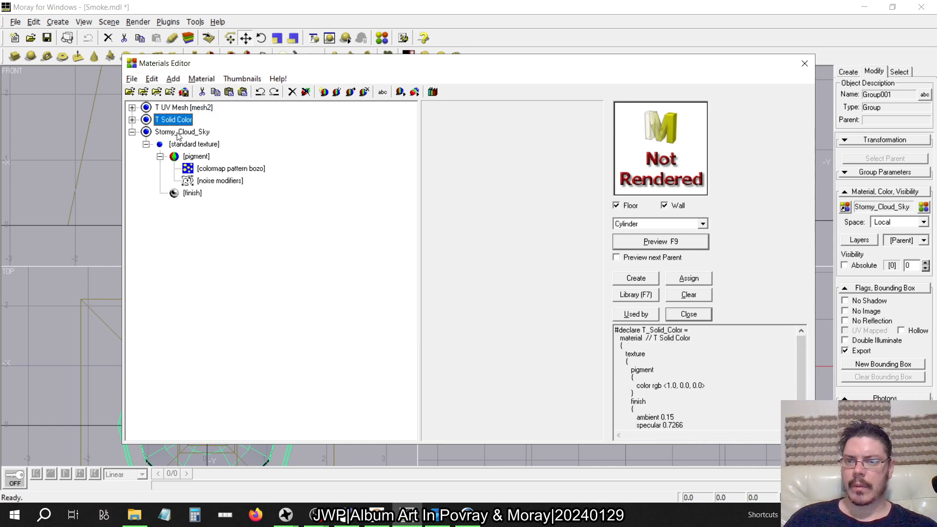
pyautogui.click(132, 120)
pyautogui.click(171, 132)
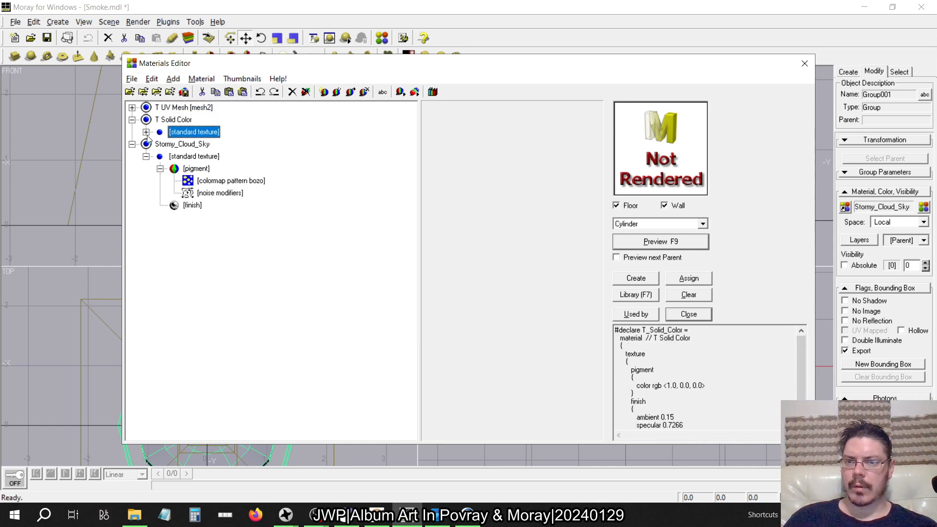
pyautogui.click(146, 132)
pyautogui.click(196, 144)
pyautogui.click(160, 144)
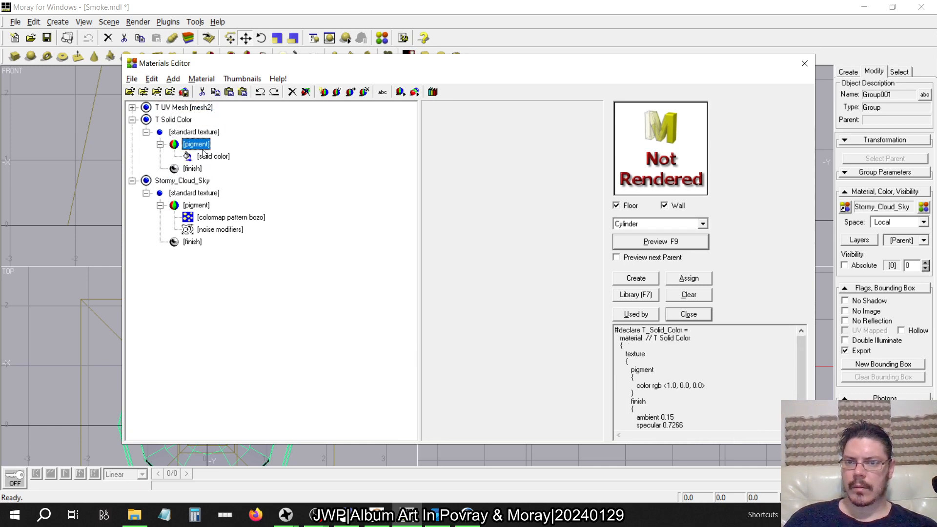
# - Examine T Solid Color's solid color and finish settings, collapse its tree, and close the Materials Editor
pyautogui.click(204, 157)
pyautogui.click(193, 169)
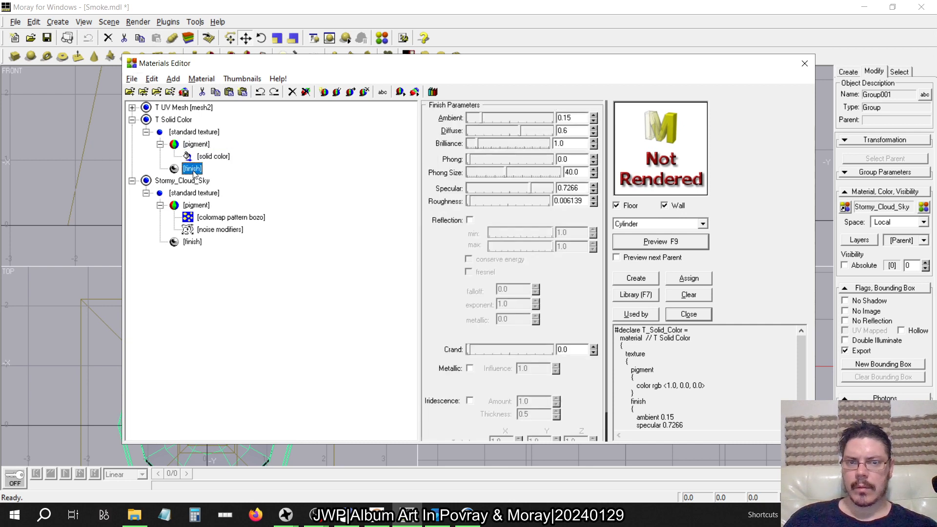
pyautogui.click(206, 160)
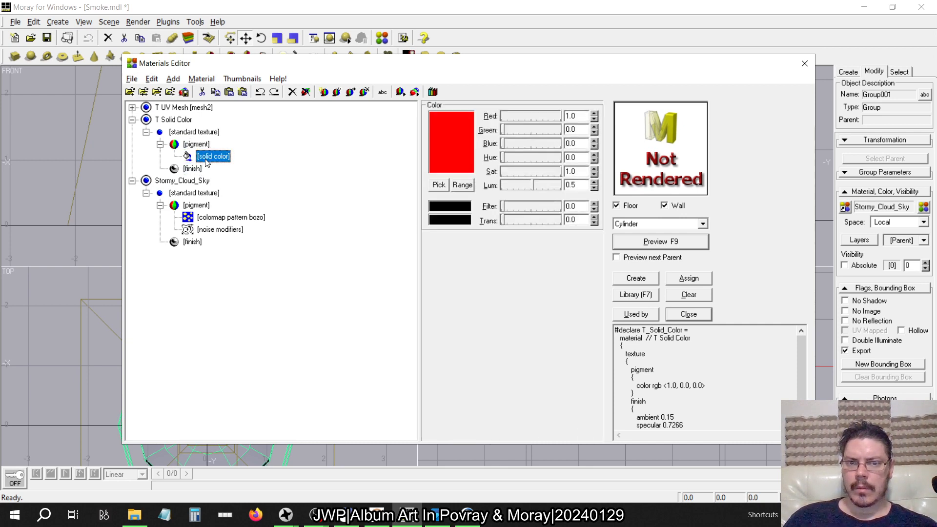
pyautogui.click(193, 146)
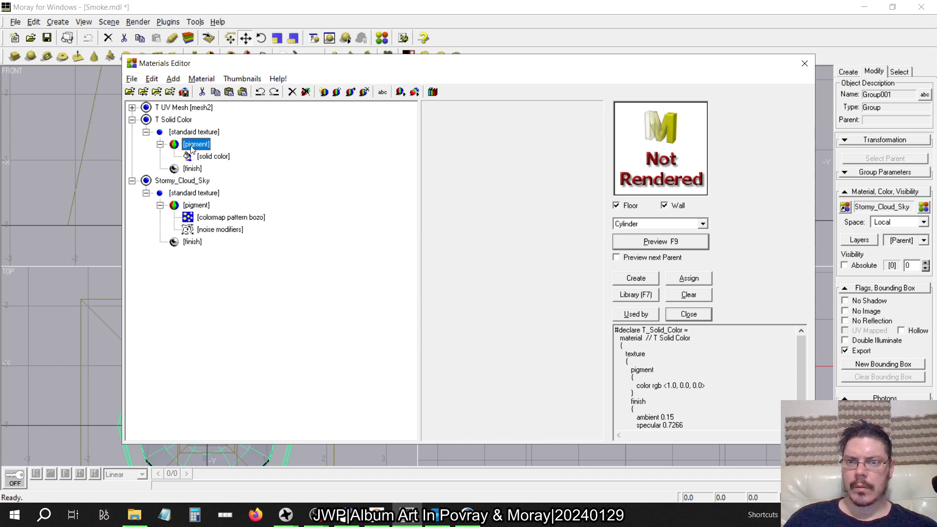
pyautogui.click(179, 135)
pyautogui.click(146, 132)
pyautogui.click(132, 119)
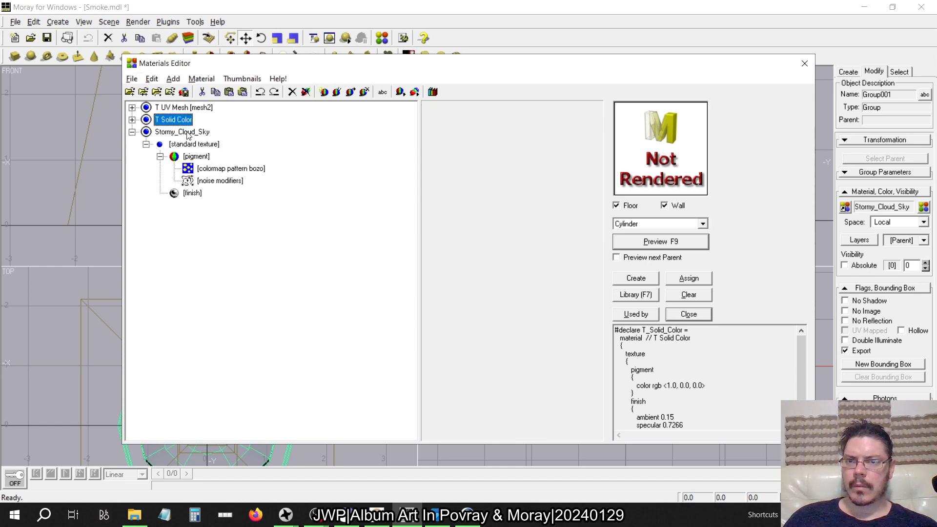
pyautogui.click(801, 64)
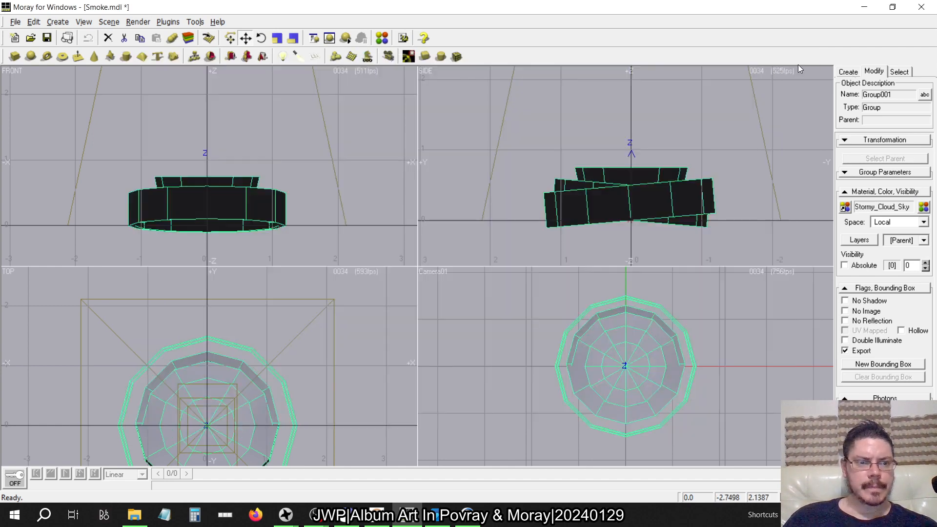
# - Check the group's material space options, leaving Local selected, and collapse its Flags, Bounding Box and Photons settings
pyautogui.click(922, 223)
pyautogui.click(920, 229)
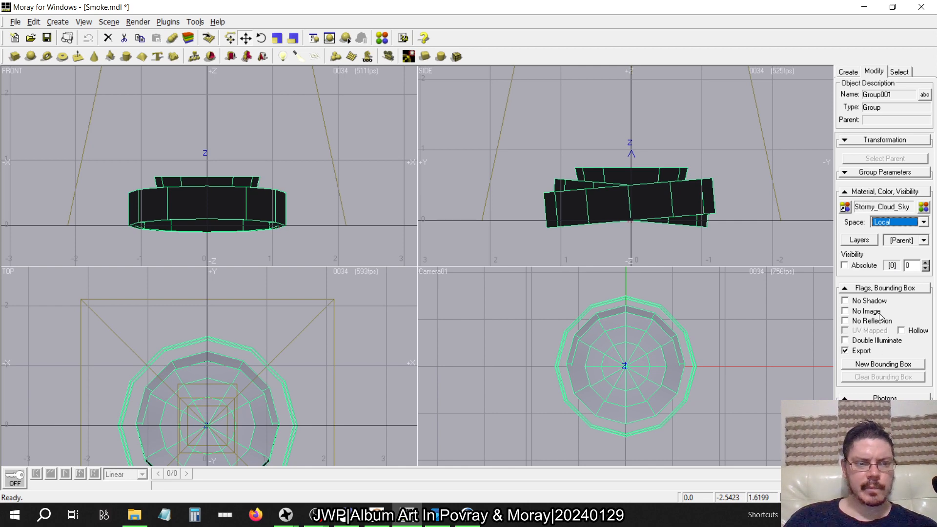
pyautogui.click(881, 289)
pyautogui.click(878, 308)
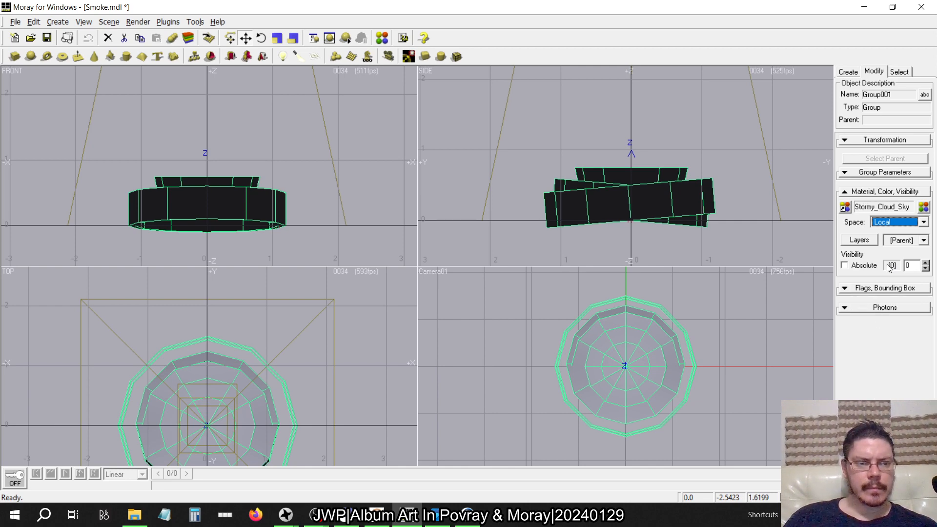
# - Reopen the Stormy_Cloud_Sky bozo colormap, try mirroring it, and mirror it back
pyautogui.click(923, 207)
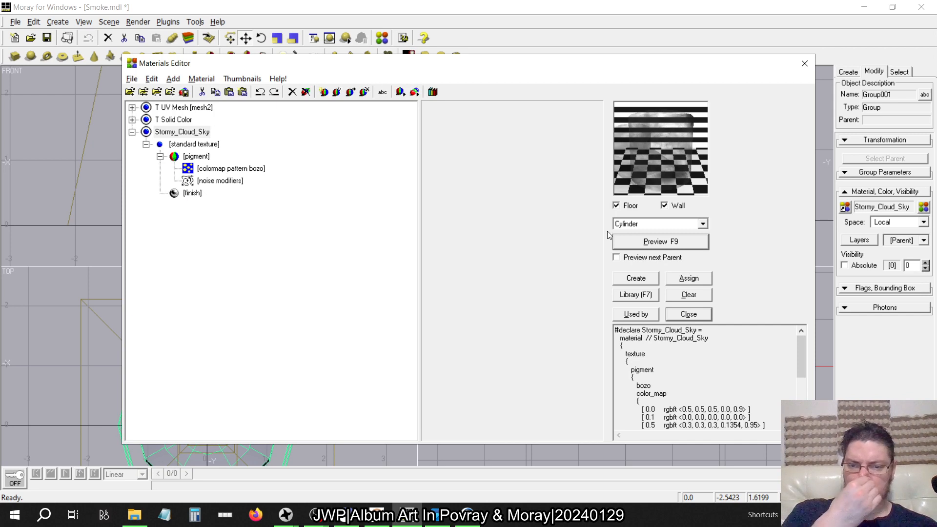
pyautogui.click(231, 170)
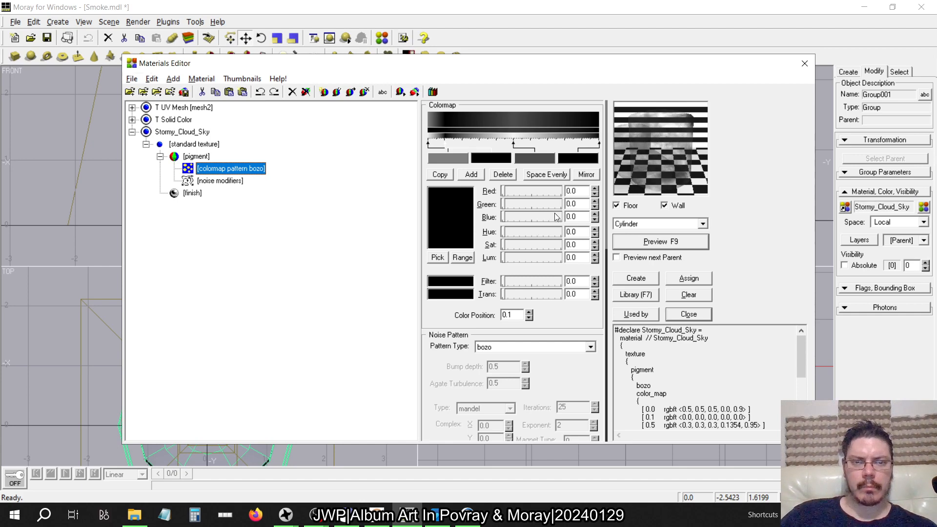
pyautogui.click(583, 175)
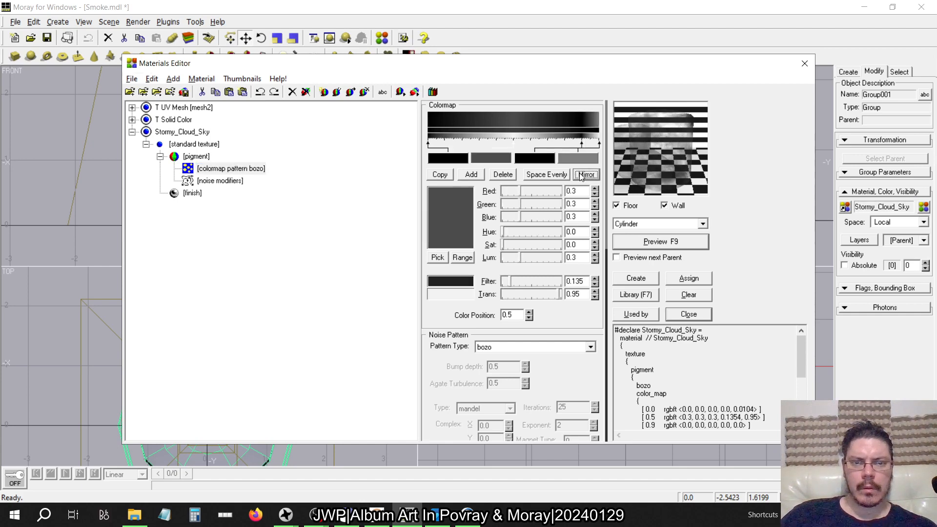
pyautogui.click(581, 175)
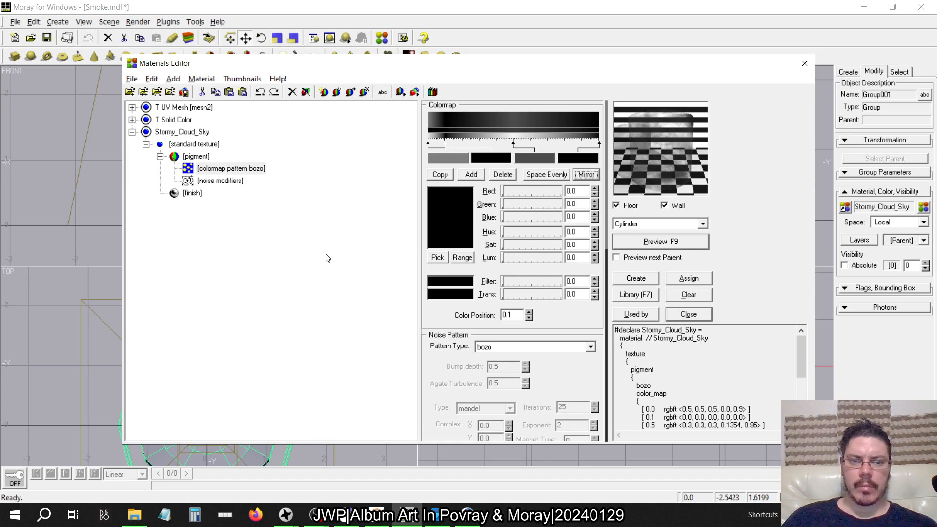
# - Recheck Stormy_Cloud_Sky's noise modifiers and finish parameters, and close the Materials Editor
pyautogui.click(226, 182)
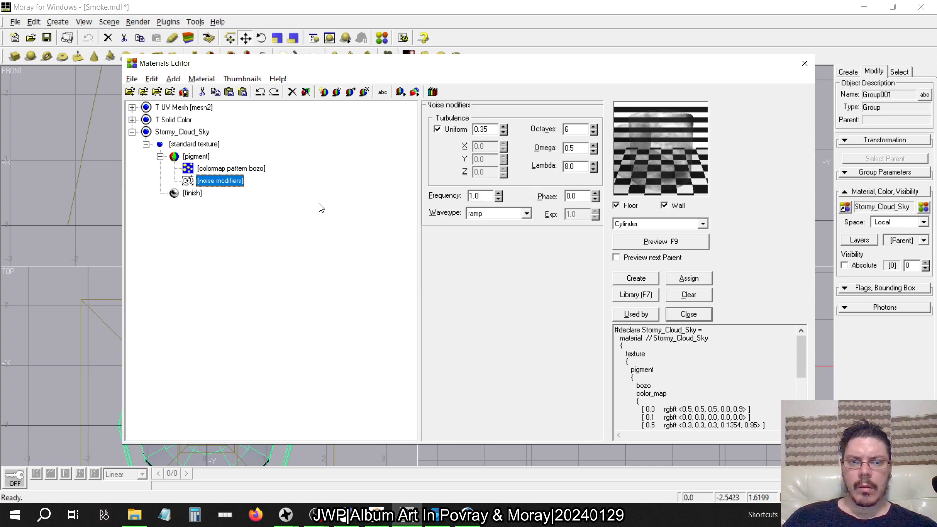
pyautogui.click(192, 194)
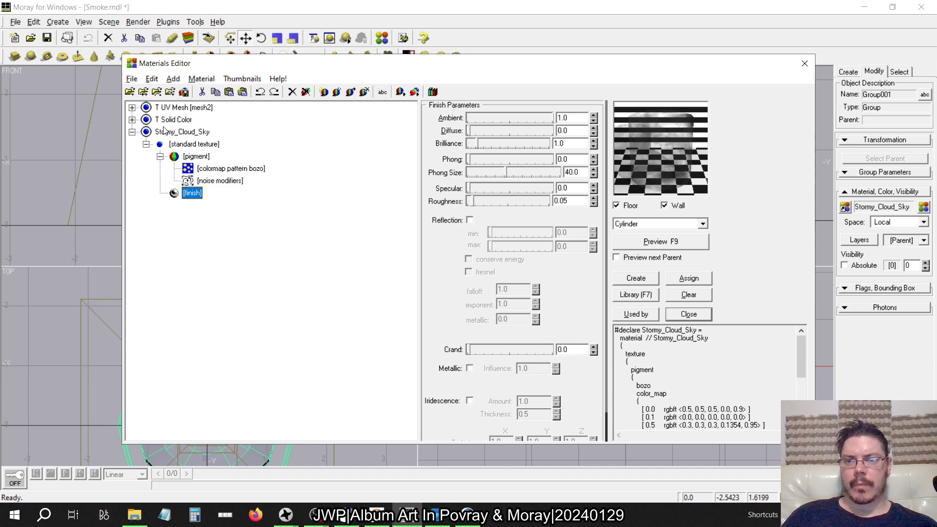
pyautogui.click(805, 63)
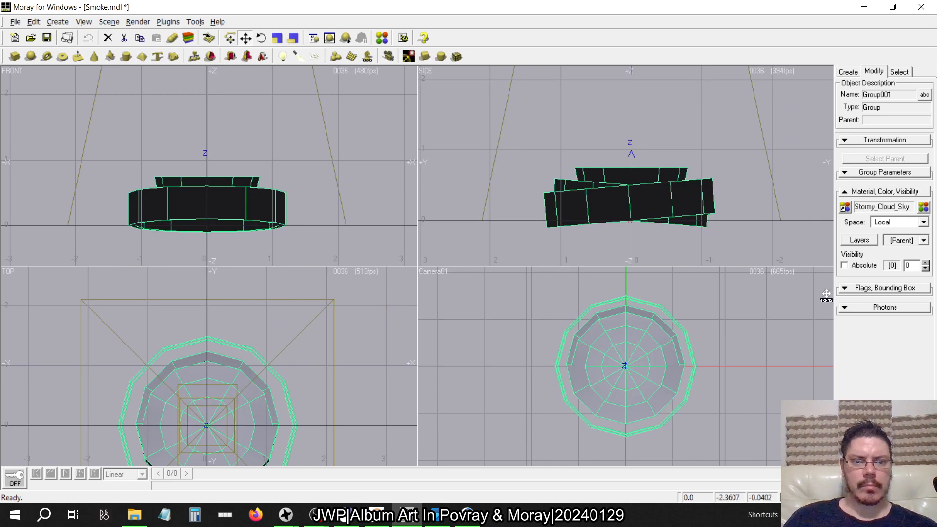
# - Save the smoke model, raytrace the scene, and view the whole smoke ring in the maximized render window
pyautogui.hotkey('ctrl', 's')
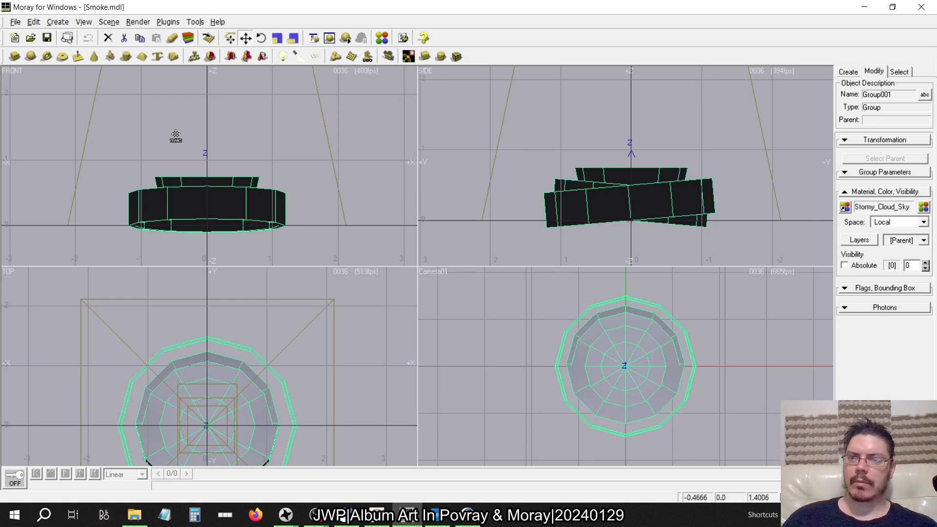
pyautogui.click(138, 22)
pyautogui.click(149, 36)
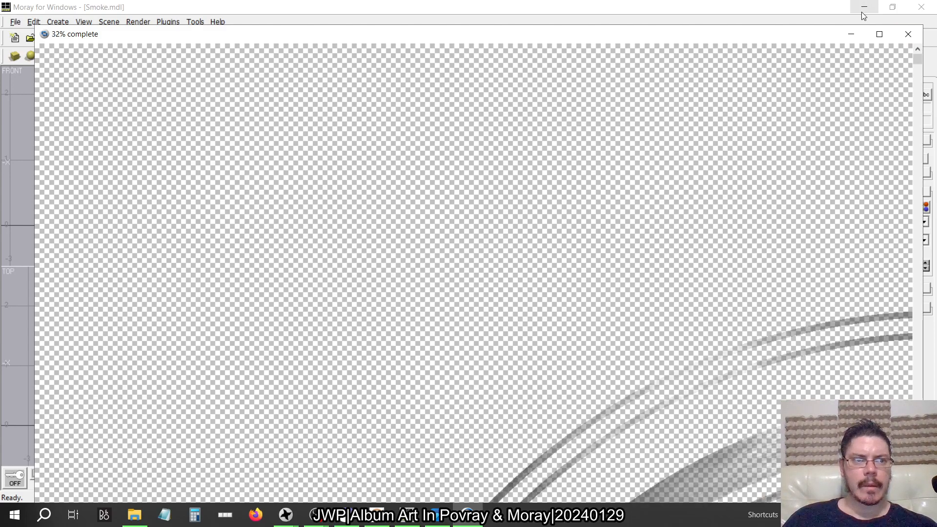
pyautogui.doubleClick(772, 39)
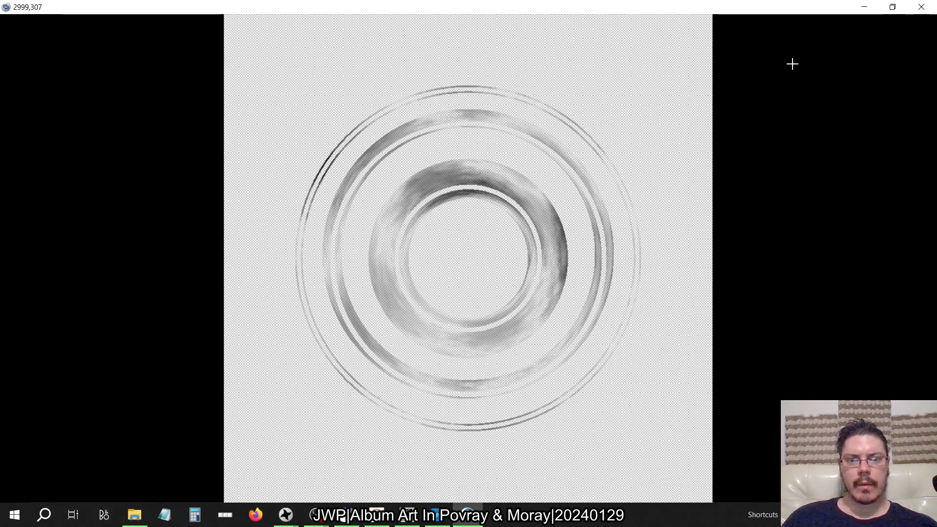
# - Import smoke.png from the 2024 Workflow folder into the GIMP album art as a layer above legalsphrereprojection.png
pyautogui.hotkey('alt', 'Tab')
pyautogui.hotkey('alt', 'Tab')
pyautogui.hotkey('alt', 'Tab')
pyautogui.hotkey('alt', 'Tab')
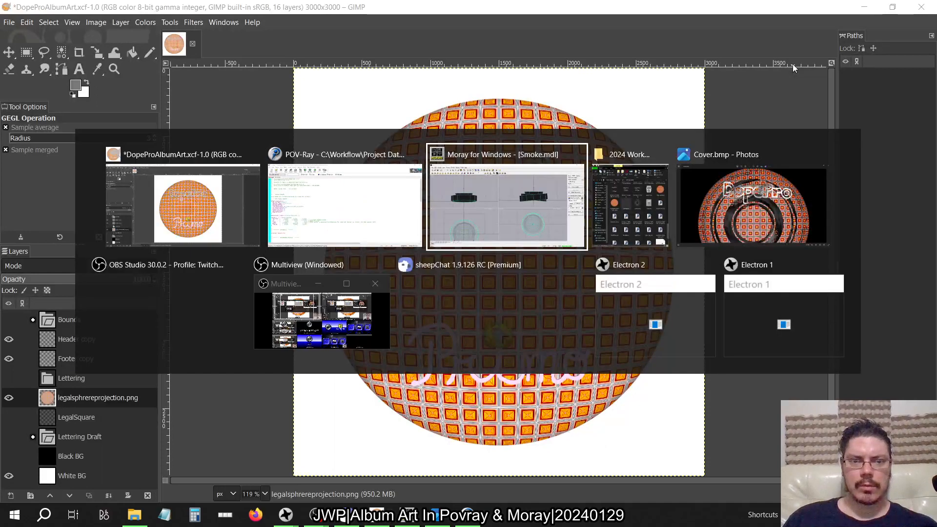
pyautogui.hotkey('alt', 'Tab')
pyautogui.moveTo(690, 251); pyautogui.dragTo(78, 386)
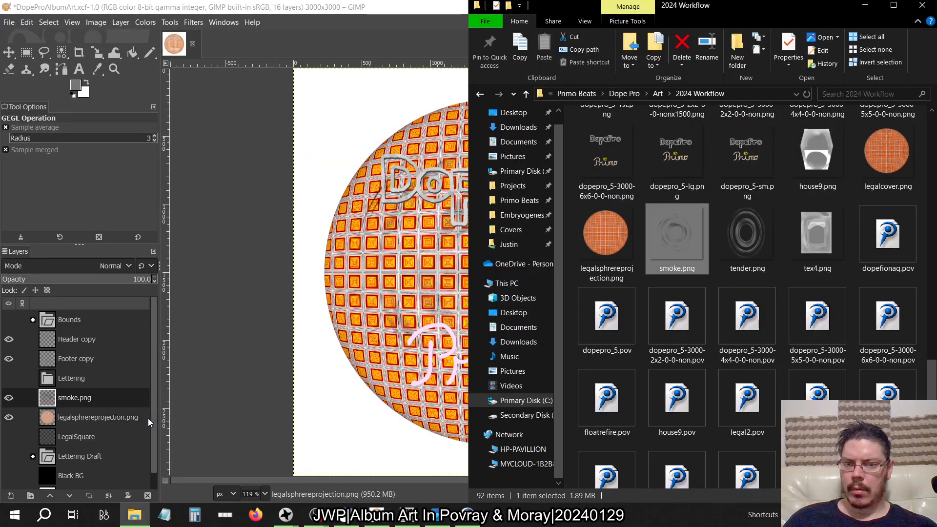
pyautogui.click(385, 3)
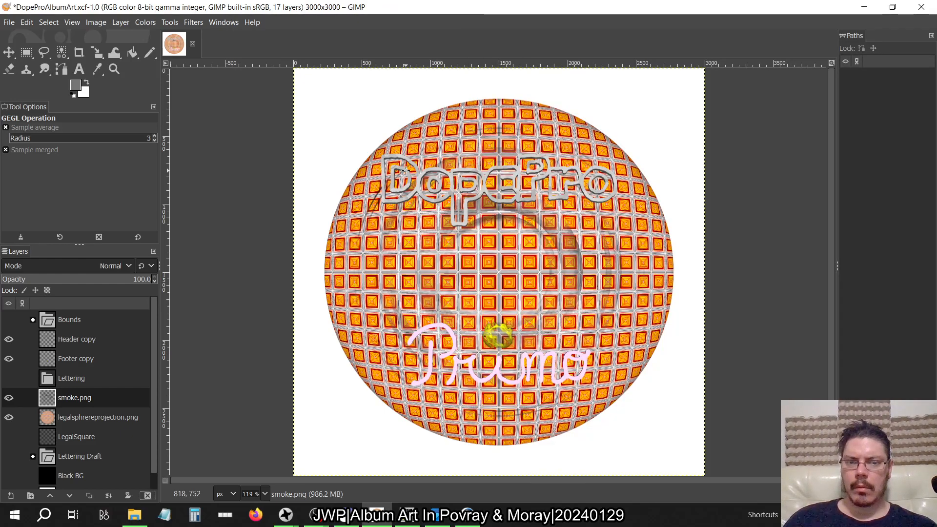
# - Compare the GIMP composite with Cover.bmp in Photos, and undo adding the smoke.png layer
pyautogui.hotkey('alt', 'Tab')
pyautogui.hotkey('alt', 'Tab')
pyautogui.hotkey('alt', 'Tab')
pyautogui.hotkey('alt', 'Tab')
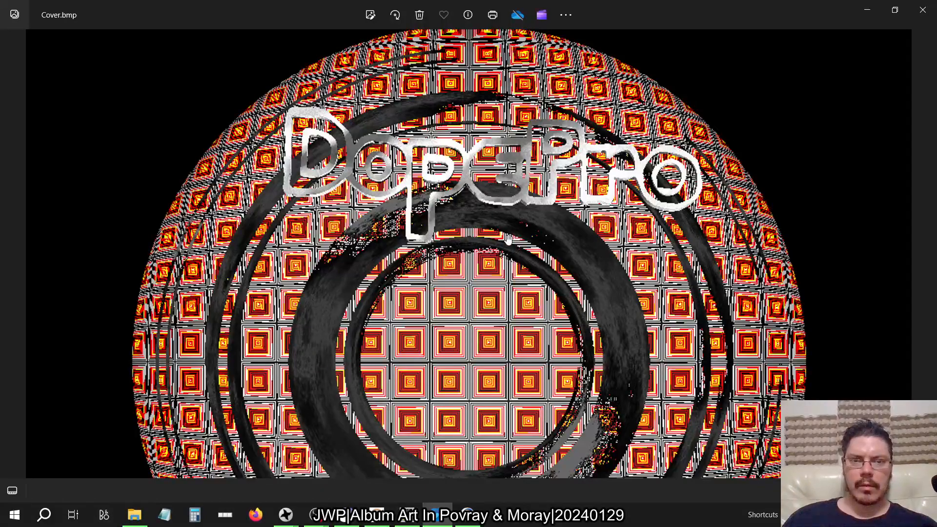
pyautogui.scroll(-5, 506, 235)
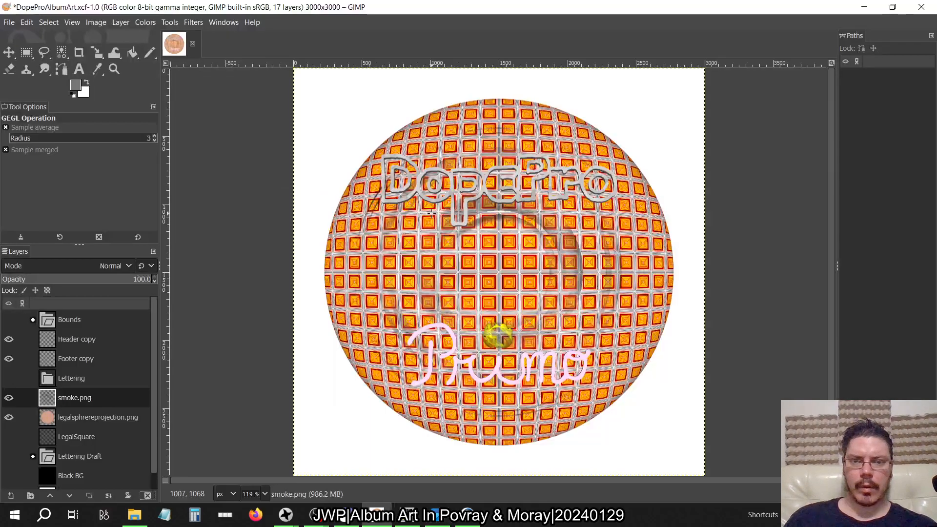
pyautogui.hotkey('alt', 'Tab')
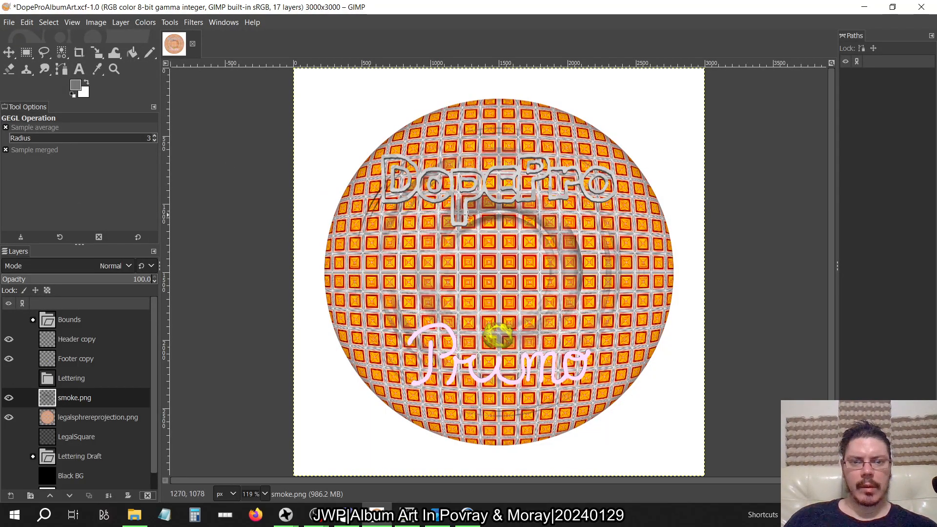
pyautogui.hotkey('ctrl', 'z')
# - Switch to Moray and set the transparency of the last color in Stormy_Cloud_Sky's bozo colormap to 0
pyautogui.hotkey('alt', 'Tab')
pyautogui.hotkey('alt', 'Tab')
pyautogui.hotkey('alt', 'Tab')
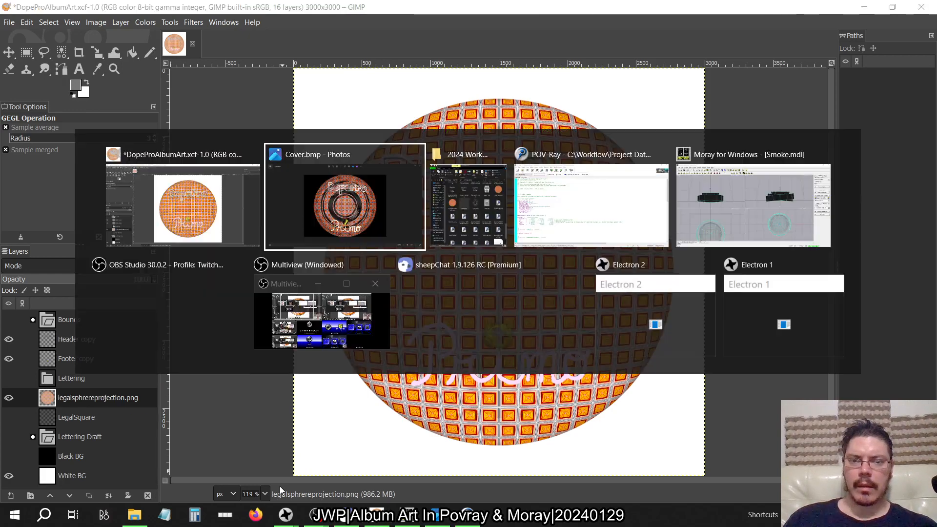
pyautogui.hotkey('alt', 'Tab')
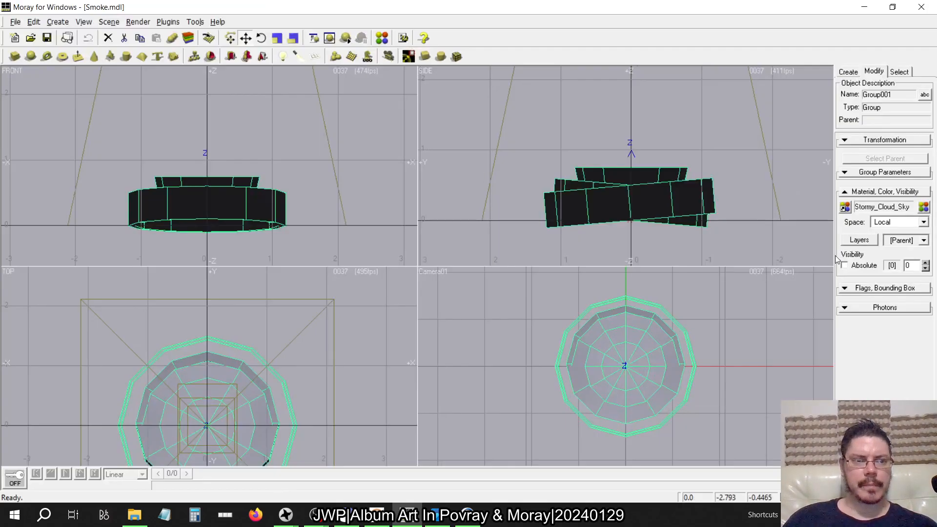
pyautogui.click(924, 208)
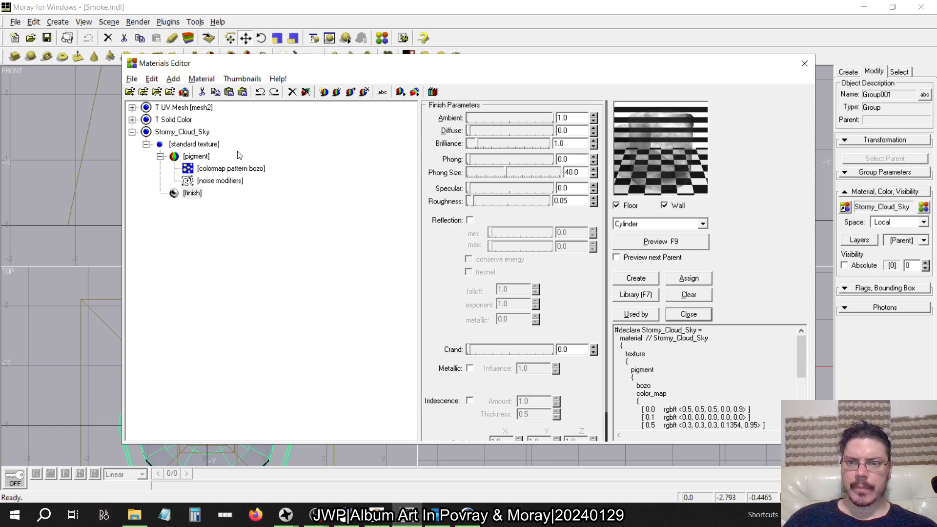
pyautogui.click(210, 170)
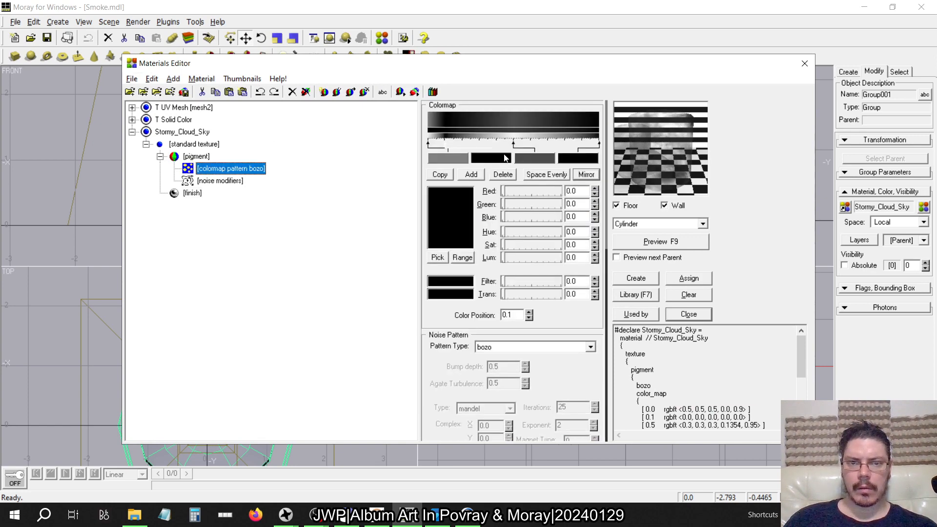
pyautogui.click(582, 154)
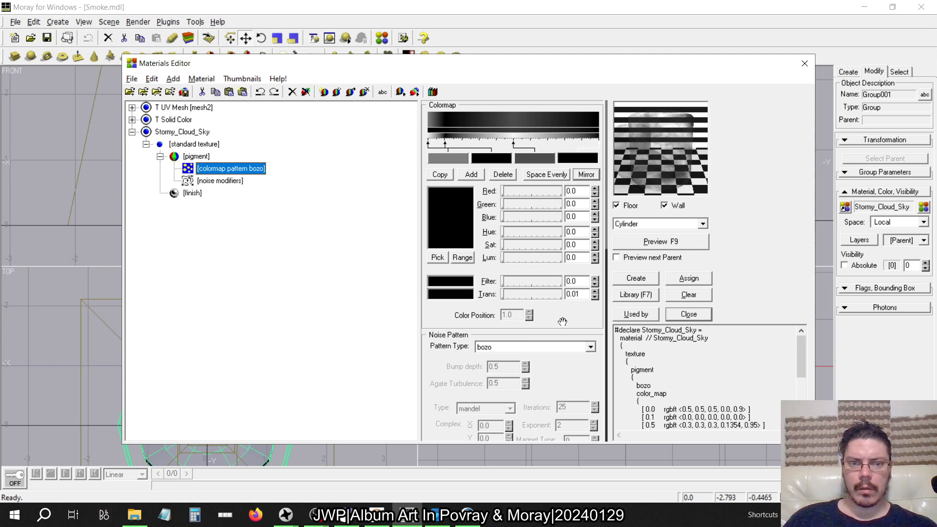
pyautogui.click(596, 297)
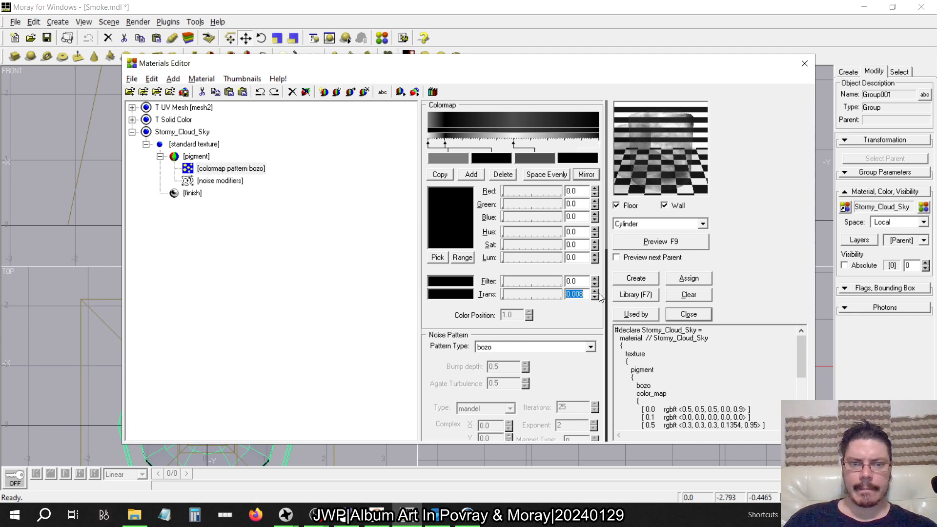
pyautogui.write('0')
pyautogui.press('Return')
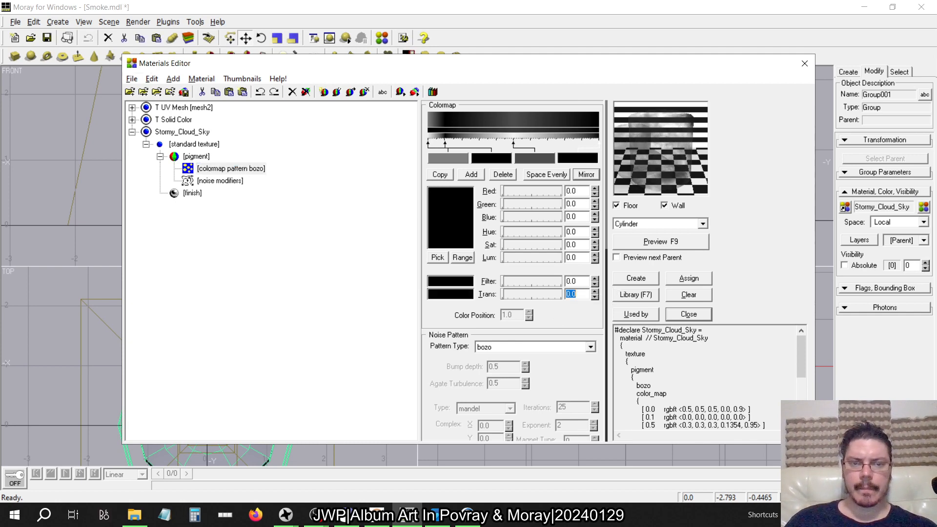
# - Set the transparency of Stormy_Cloud_Sky's colormap colors at positions 0.5 and 0.0 to 0.5, and preview the material
pyautogui.click(537, 158)
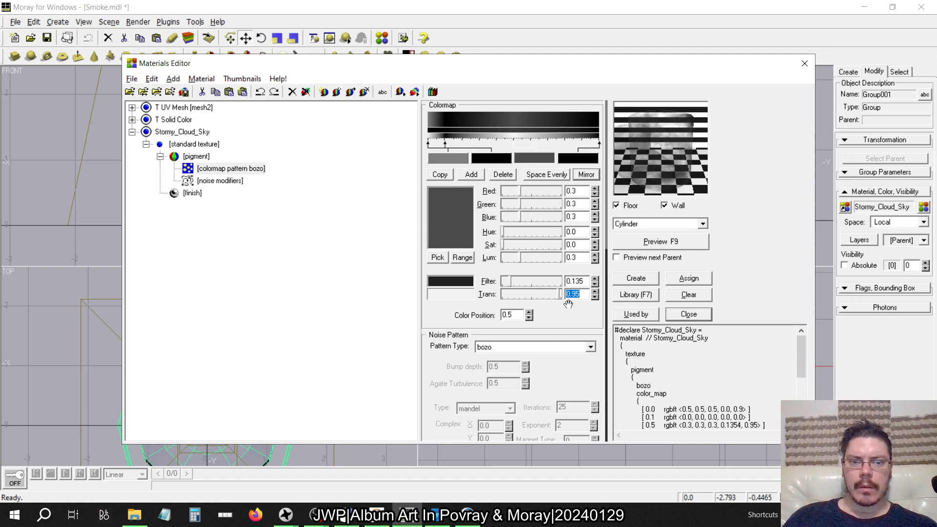
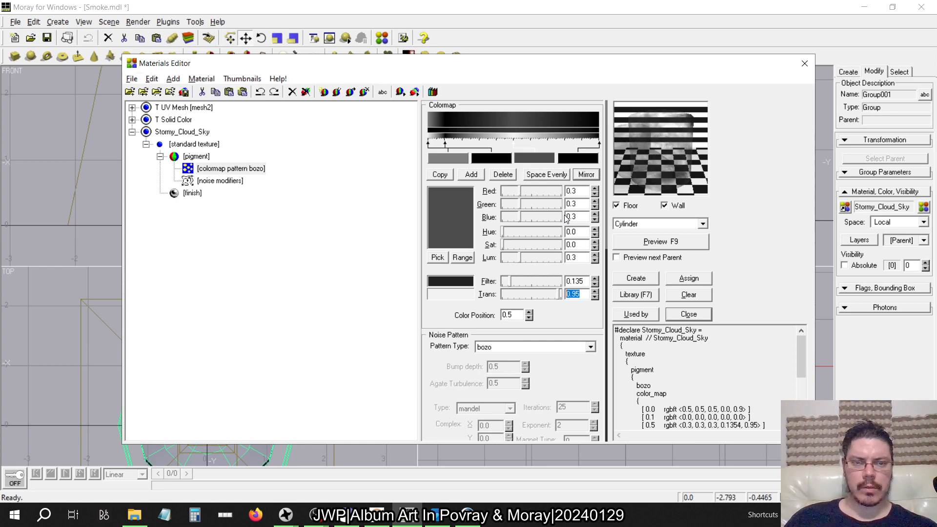
pyautogui.write('0.5')
pyautogui.press('Return')
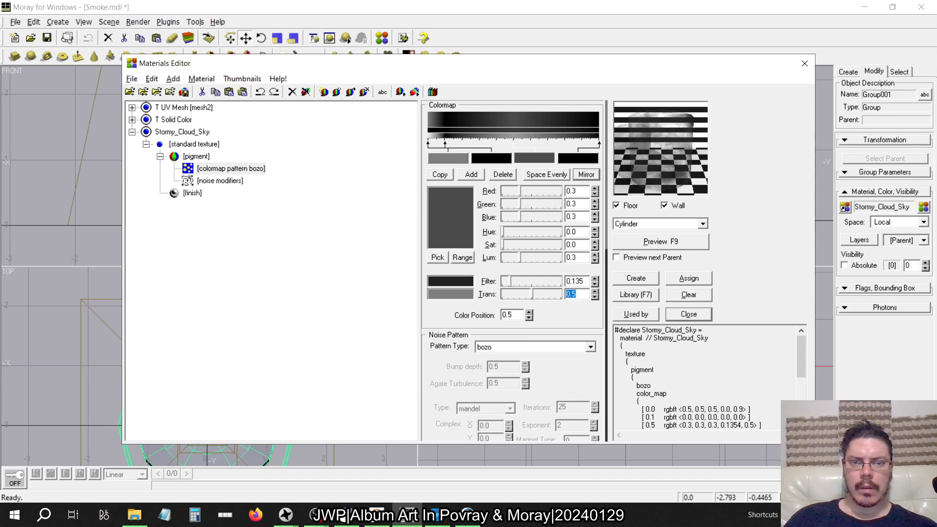
pyautogui.click(461, 159)
pyautogui.write('0')
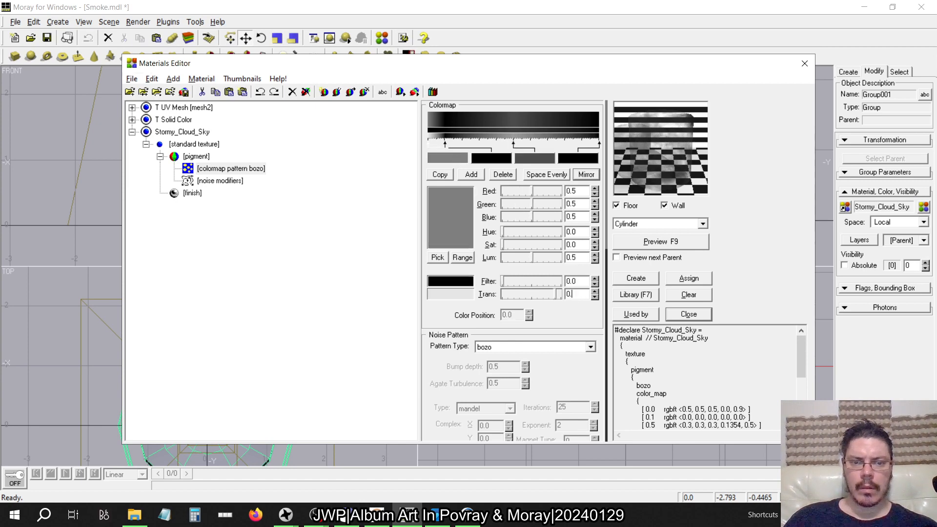
pyautogui.write('.5')
pyautogui.press('Return')
pyautogui.click(672, 242)
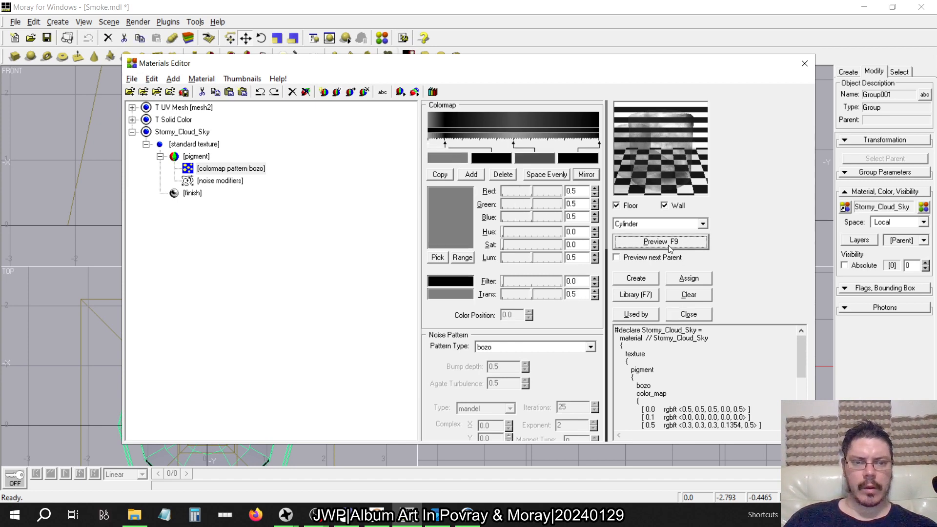
pyautogui.click(805, 64)
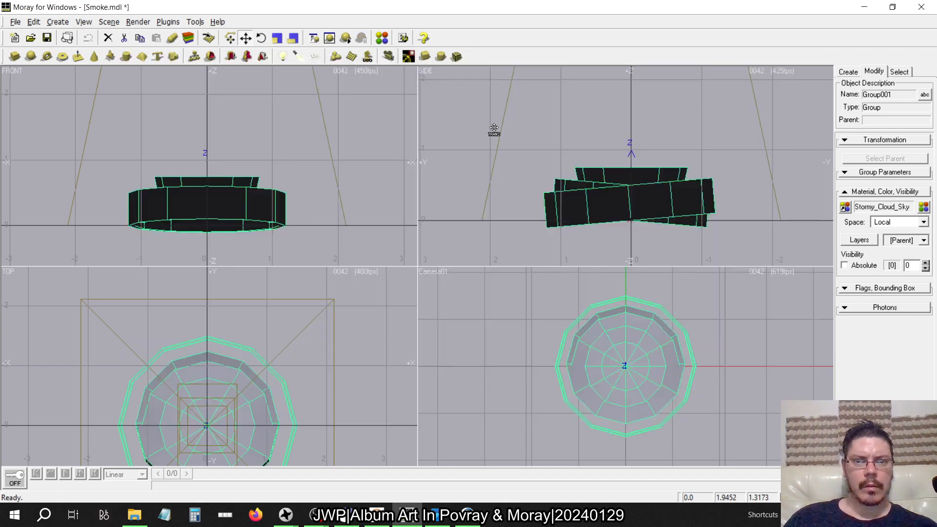
# - Raytrace the smoke scene and check the whole ring in the maximized render window
pyautogui.click(138, 21)
pyautogui.click(143, 36)
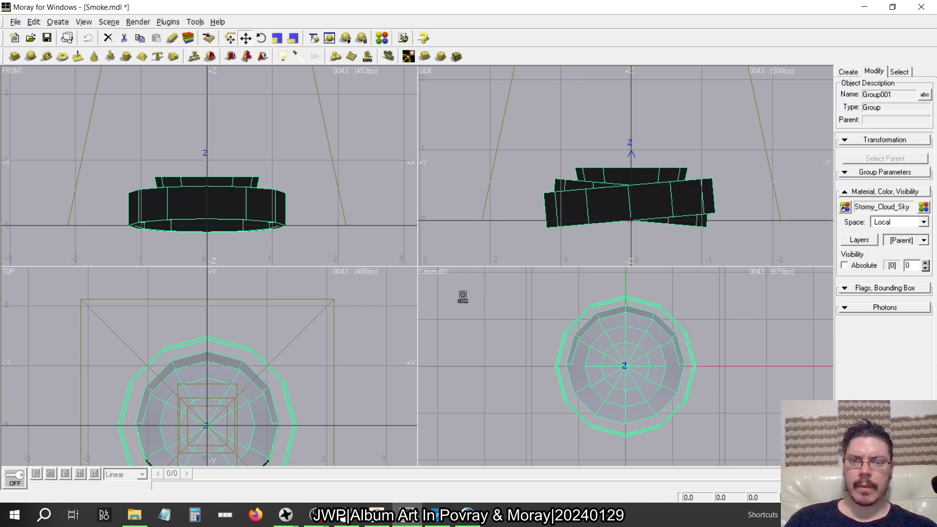
pyautogui.hotkey('alt', 'Tab')
pyautogui.hotkey('alt', 'Tab')
pyautogui.hotkey('alt', 'Tab')
pyautogui.hotkey('alt', 'Tab')
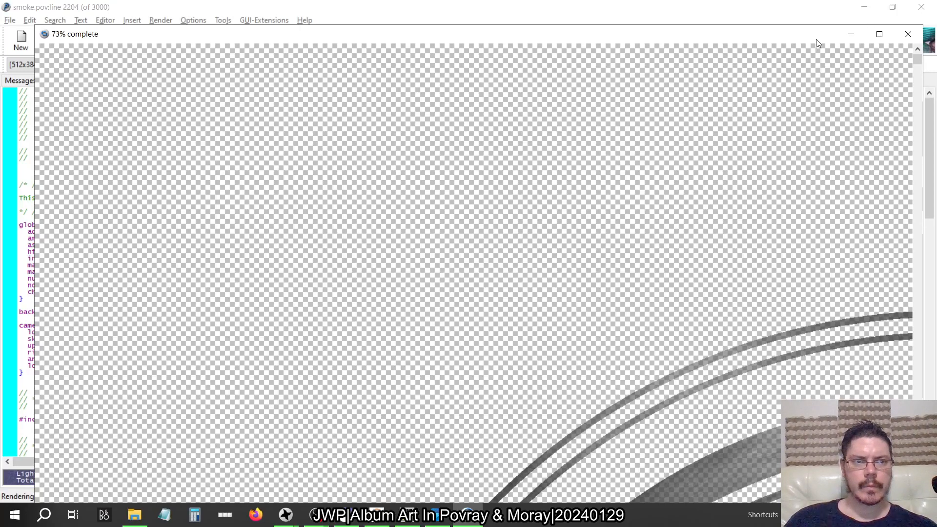
pyautogui.doubleClick(814, 38)
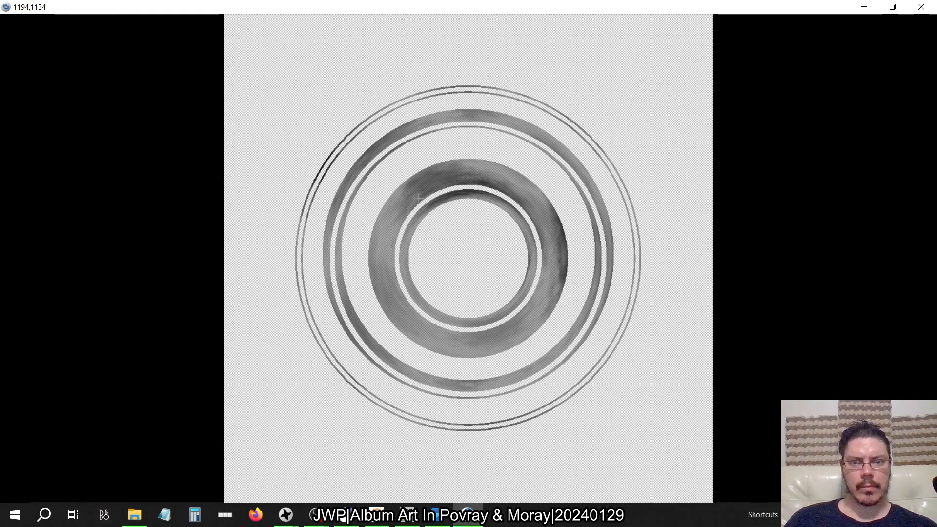
pyautogui.click(921, 7)
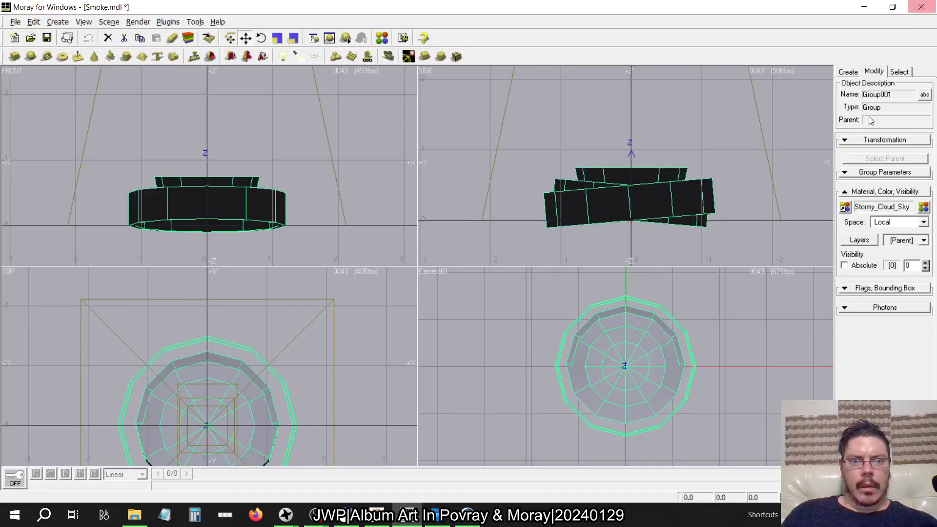
# - Switch to GIMP and import the re-rendered smoke.png from the 2024 Workflow folder as a layer above legalsphrereprojection.png
pyautogui.hotkey('alt', 'Tab')
pyautogui.hotkey('alt', 'Tab')
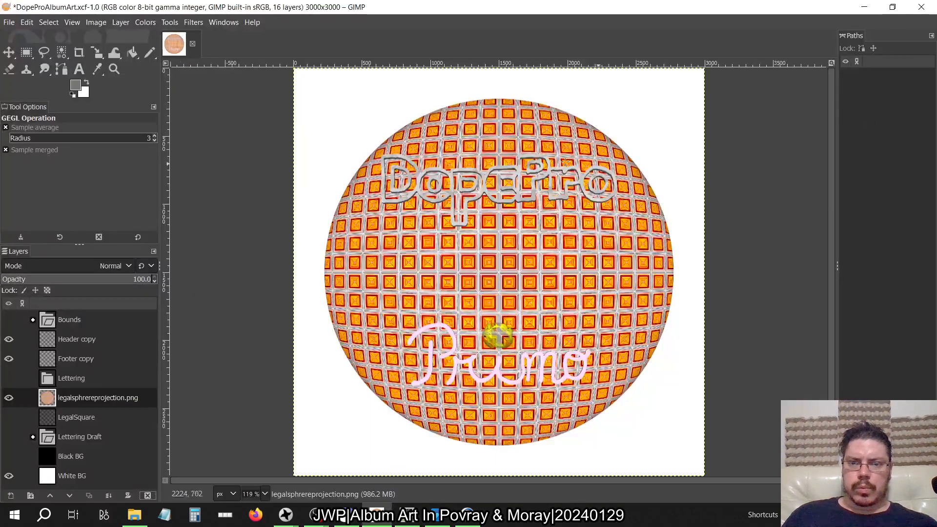
pyautogui.hotkey('alt', 'Tab')
pyautogui.hotkey('alt', 'Tab')
pyautogui.hotkey('alt', 'Tab')
pyautogui.hotkey('alt', 'Tab')
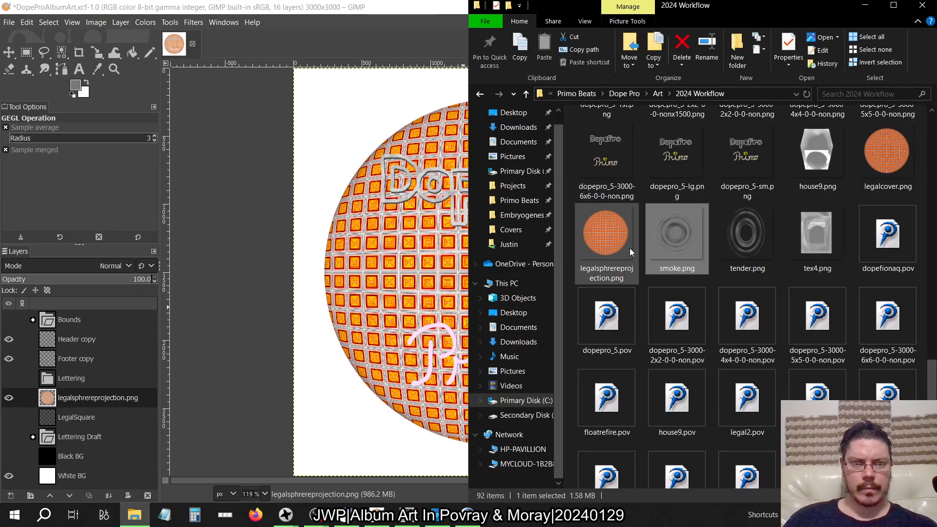
pyautogui.moveTo(705, 231); pyautogui.dragTo(79, 391)
pyautogui.click(375, 11)
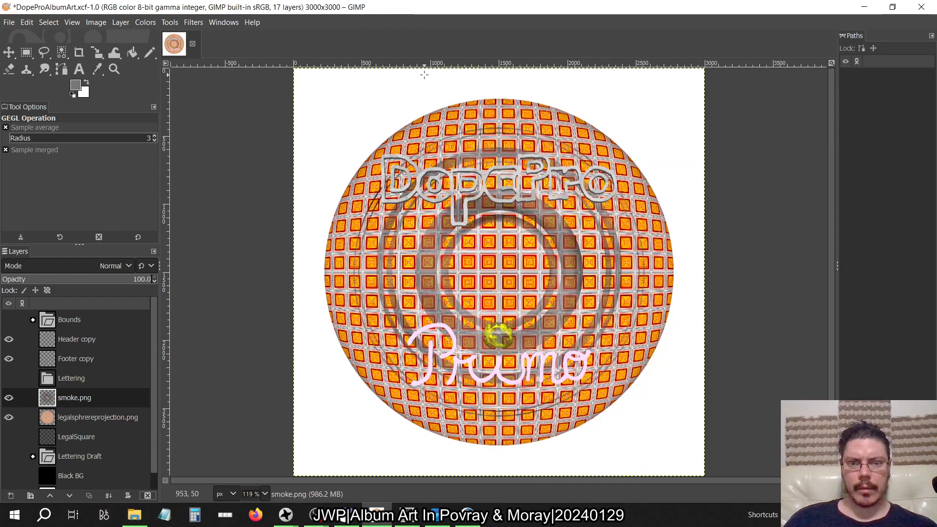
# - Compare the composite with Cover.bmp in Photos, and undo adding the re-rendered smoke.png layer in GIMP
pyautogui.hotkey('alt', 'Tab')
pyautogui.hotkey('alt', 'Tab')
pyautogui.hotkey('alt', 'Tab')
pyautogui.hotkey('alt', 'Tab')
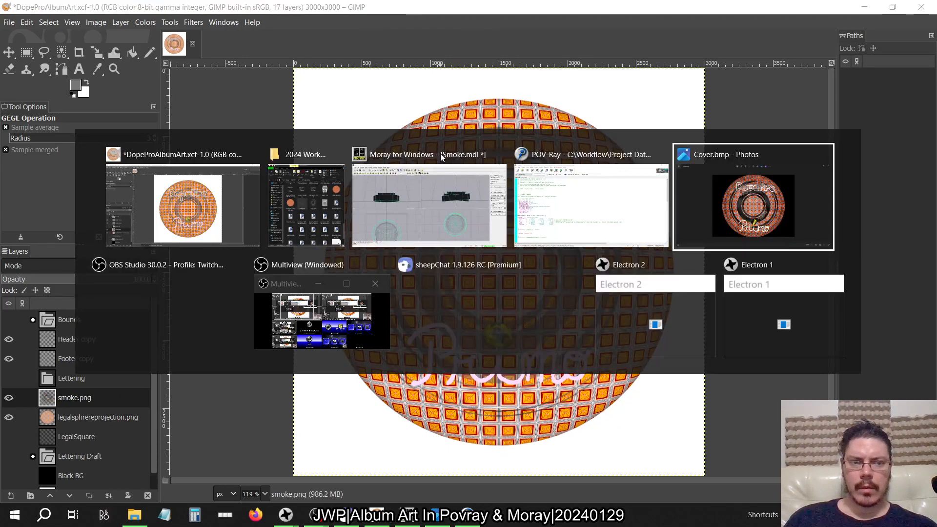
pyautogui.hotkey('alt', 'Tab')
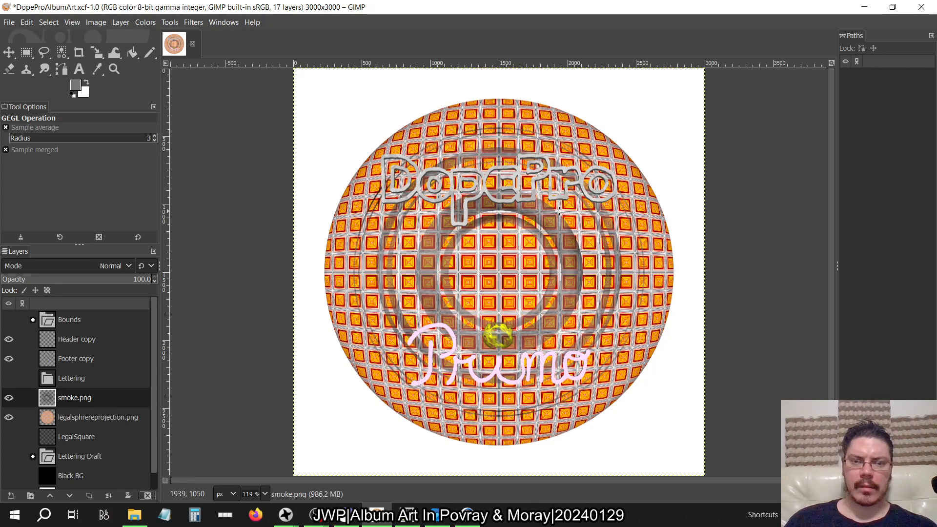
pyautogui.hotkey('ctrl', 'z')
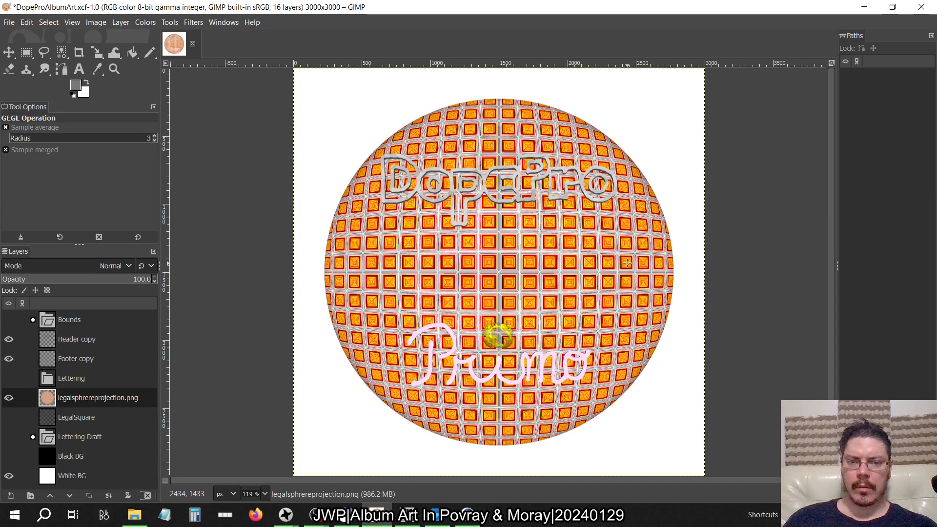
# - Switch to Moray and set the transparency of Stormy_Cloud_Sky's colormap colors at positions 0.0 and 0.5 to 0
pyautogui.hotkey('alt', 'Tab')
pyautogui.hotkey('alt', 'Tab')
pyautogui.hotkey('alt', 'Tab')
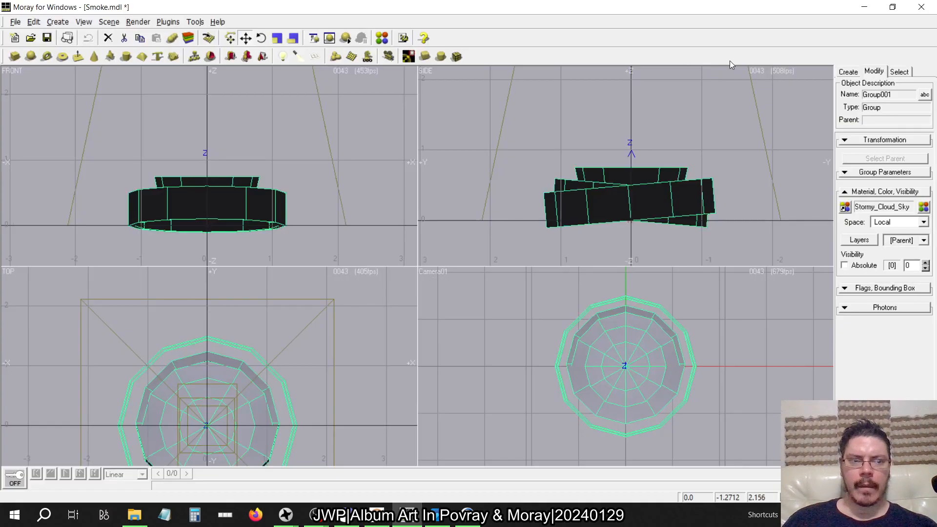
pyautogui.click(924, 207)
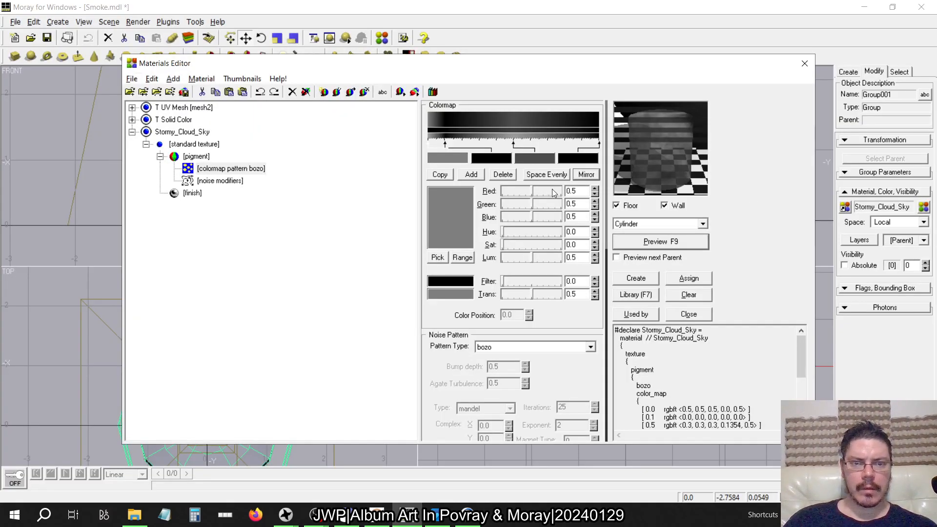
pyautogui.moveTo(532, 294); pyautogui.dragTo(491, 293)
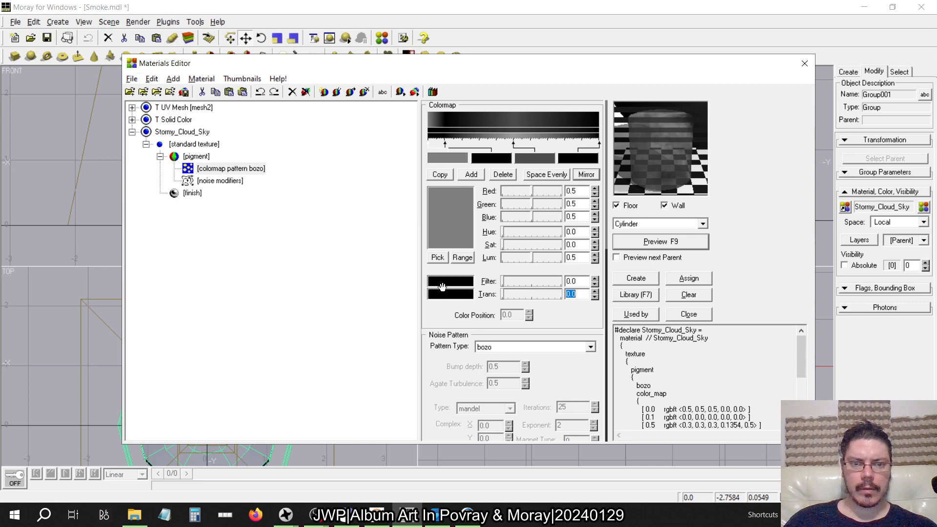
pyautogui.click(508, 160)
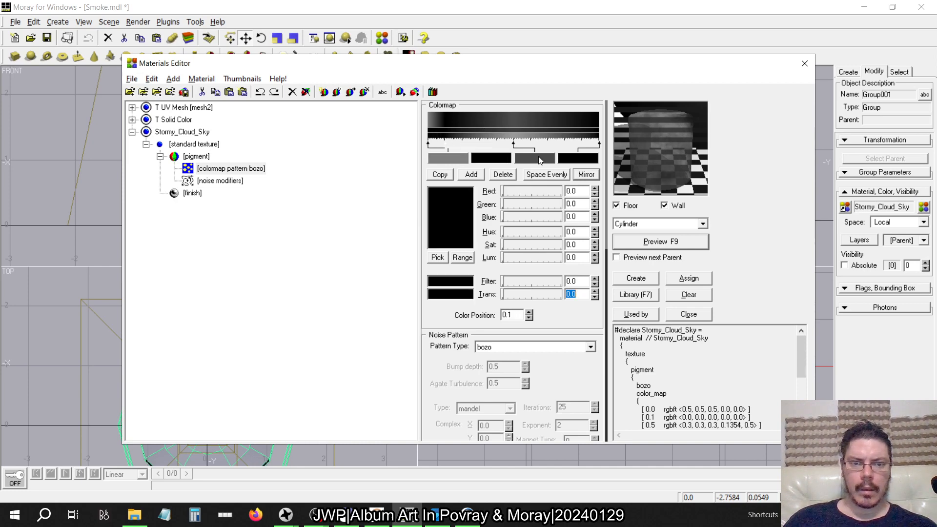
pyautogui.click(540, 160)
pyautogui.moveTo(532, 299); pyautogui.dragTo(502, 295)
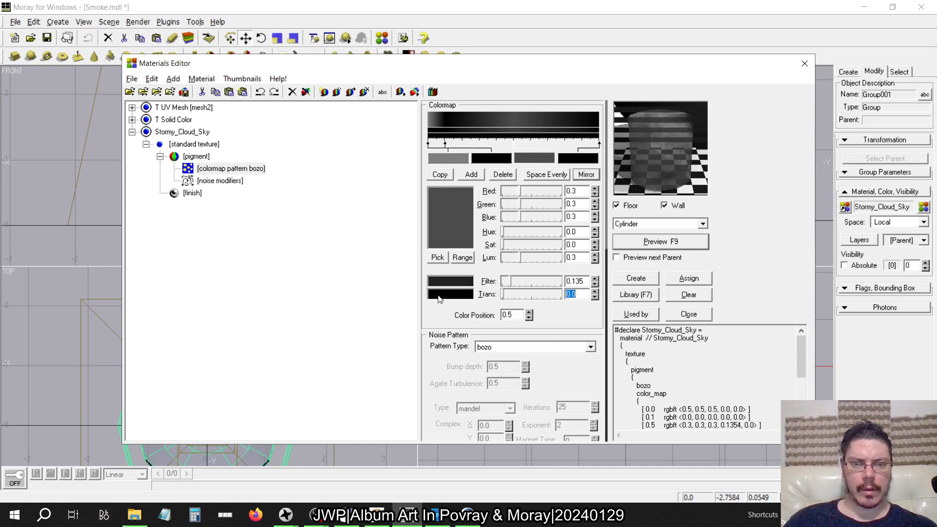
pyautogui.click(591, 159)
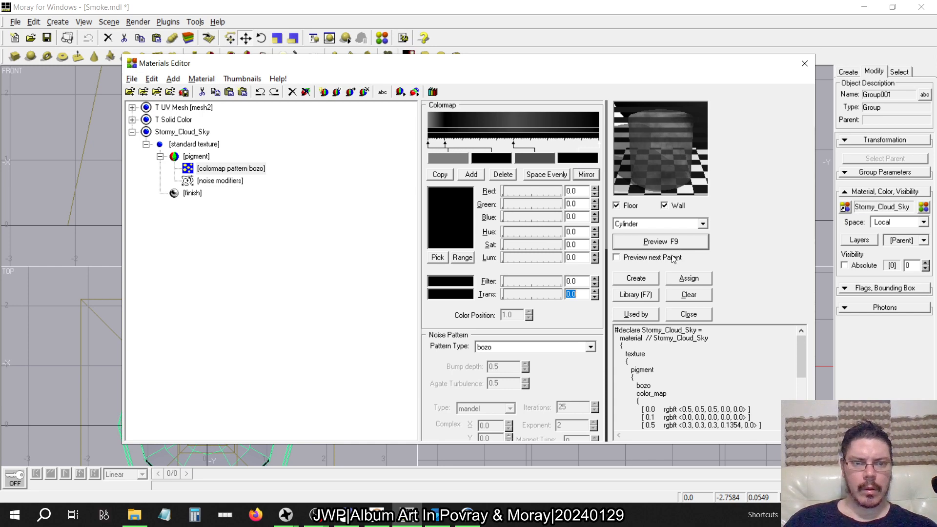
pyautogui.click(805, 64)
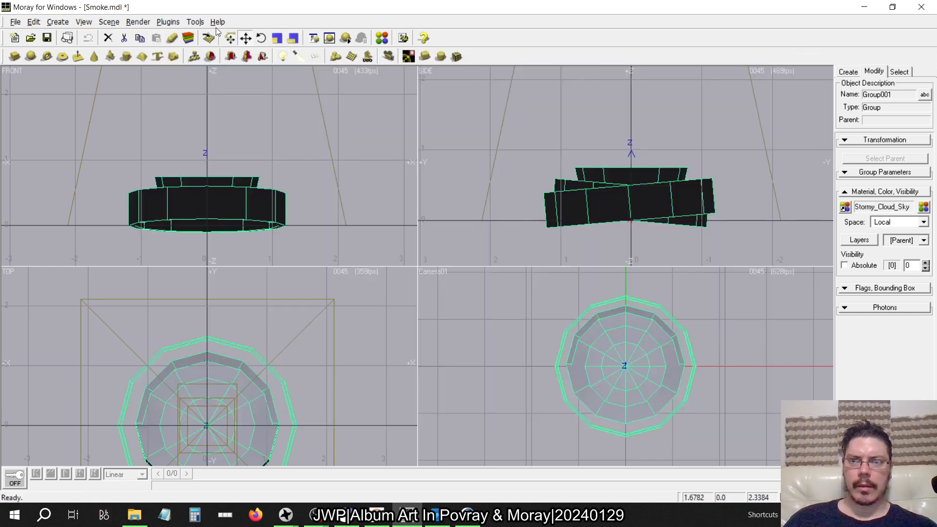
# - Raytrace the smoke scene again with the less transparent material and check the render window
pyautogui.click(142, 21)
pyautogui.click(145, 35)
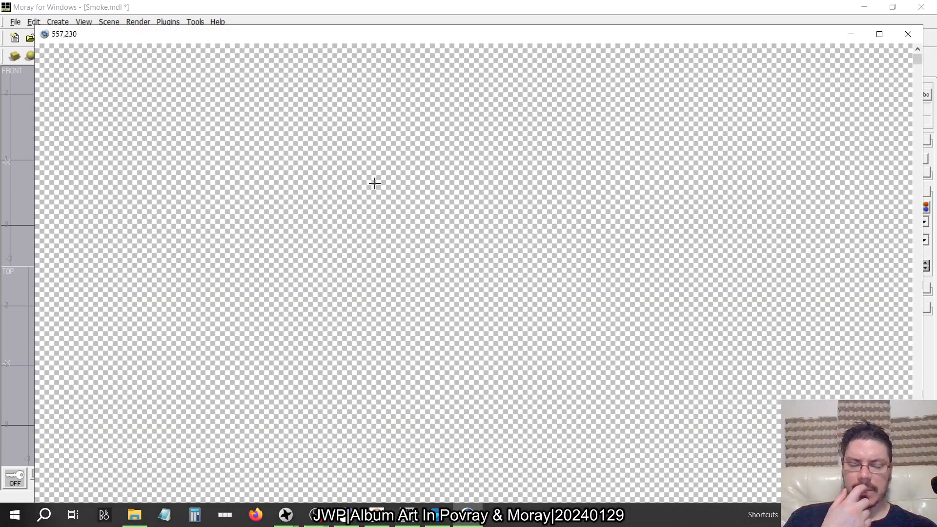
pyautogui.doubleClick(537, 34)
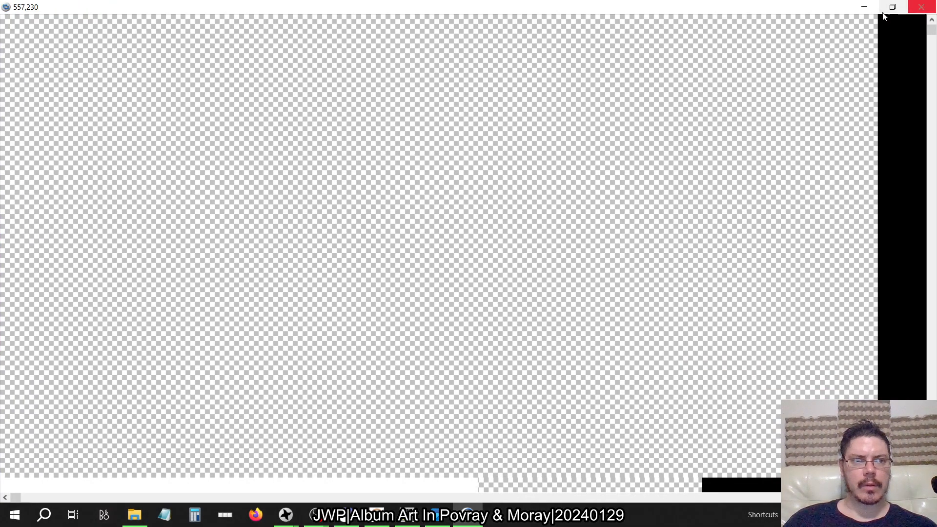
pyautogui.doubleClick(797, 7)
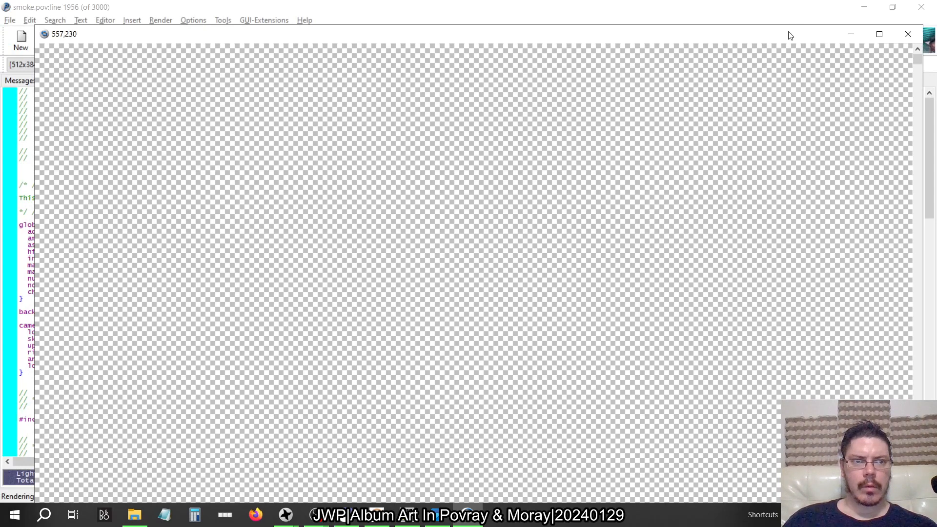
pyautogui.doubleClick(791, 34)
pyautogui.doubleClick(806, 12)
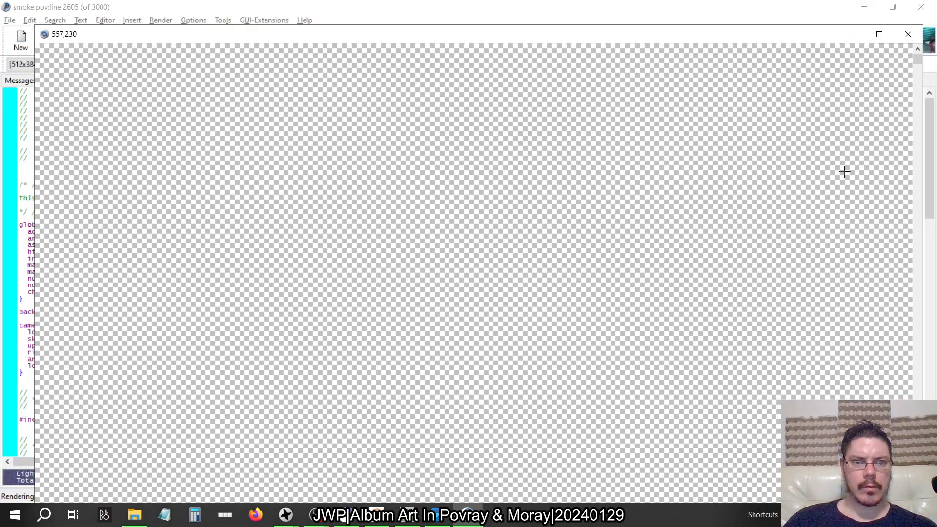
# - Bring the new smoke.png render from 2024 Workflow into the GIMP album art above legalsphrereprojection.png and inspect the ring up close
pyautogui.hotkey('alt', 'Tab')
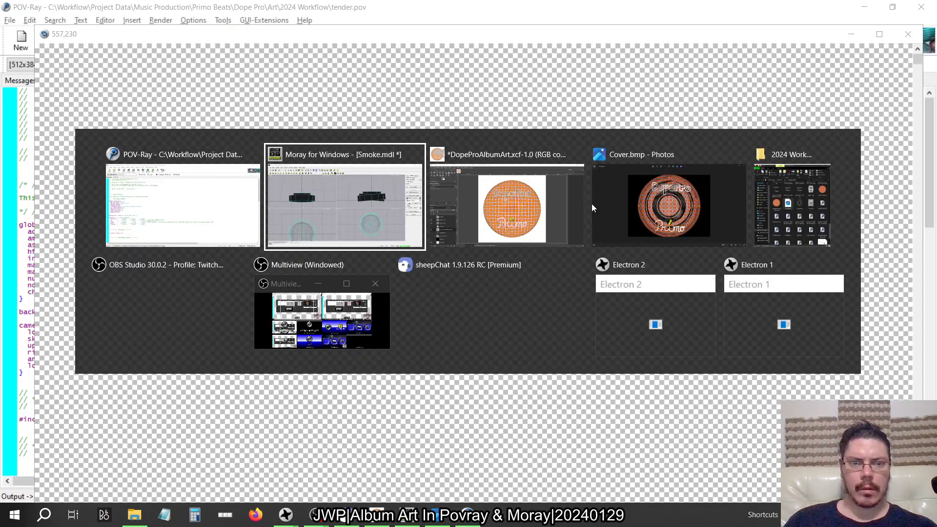
pyautogui.hotkey('alt', 'Tab')
pyautogui.hotkey('alt', 'Tab')
pyautogui.hotkey('alt', 'Tab')
pyautogui.hotkey('alt', 'Tab')
pyautogui.hotkey('alt', 'Tab')
pyautogui.hotkey('alt', 'Tab')
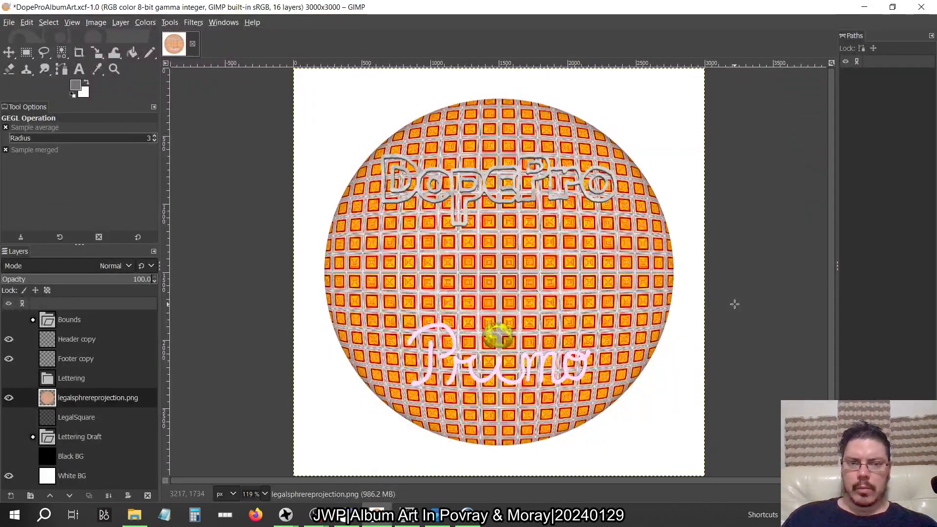
pyautogui.hotkey('alt', 'Tab')
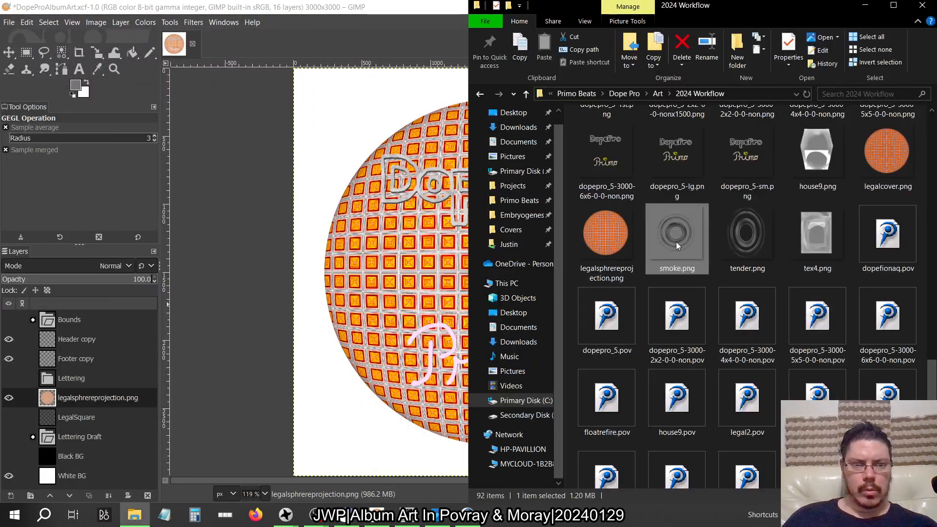
pyautogui.moveTo(676, 241); pyautogui.dragTo(57, 389)
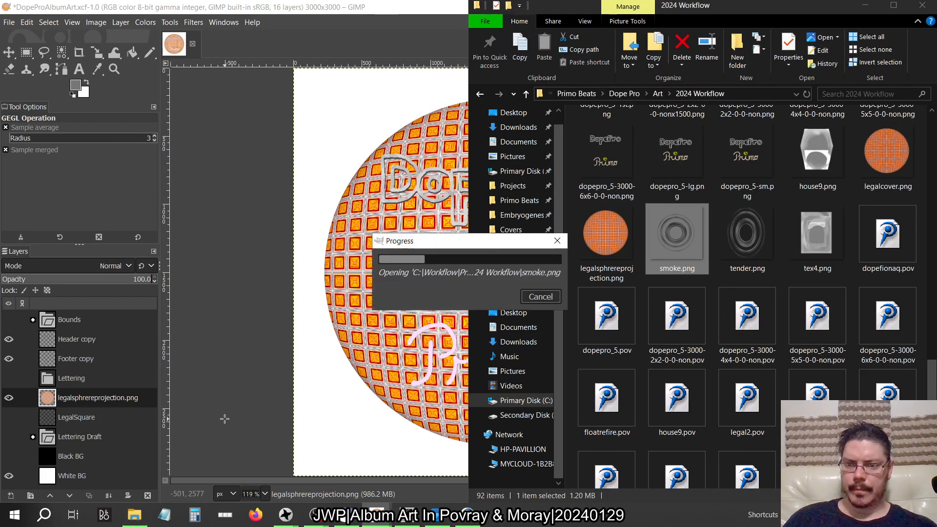
pyautogui.click(388, 14)
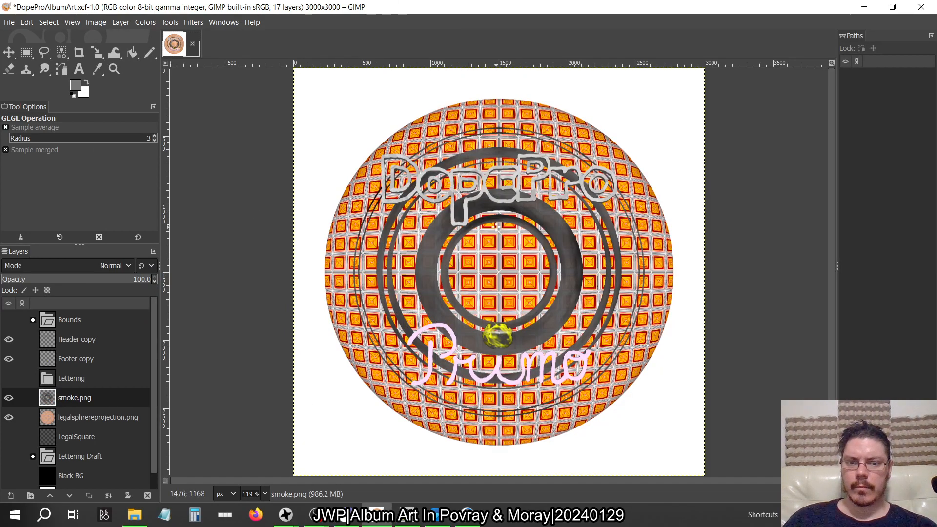
pyautogui.keyDown('ctrl'); pyautogui.scroll(4, 518, 211); pyautogui.keyUp('ctrl')
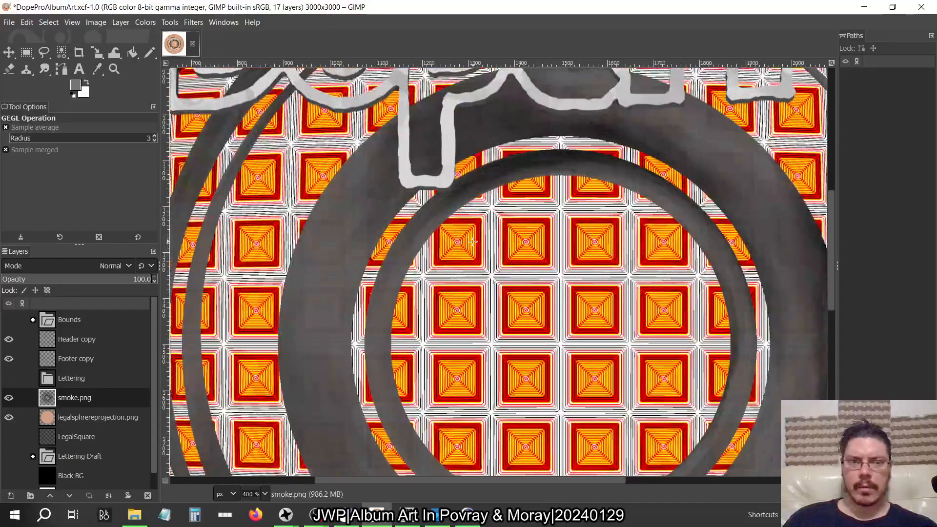
pyautogui.keyDown('ctrl'); pyautogui.scroll(-2, 473, 241); pyautogui.keyUp('ctrl')
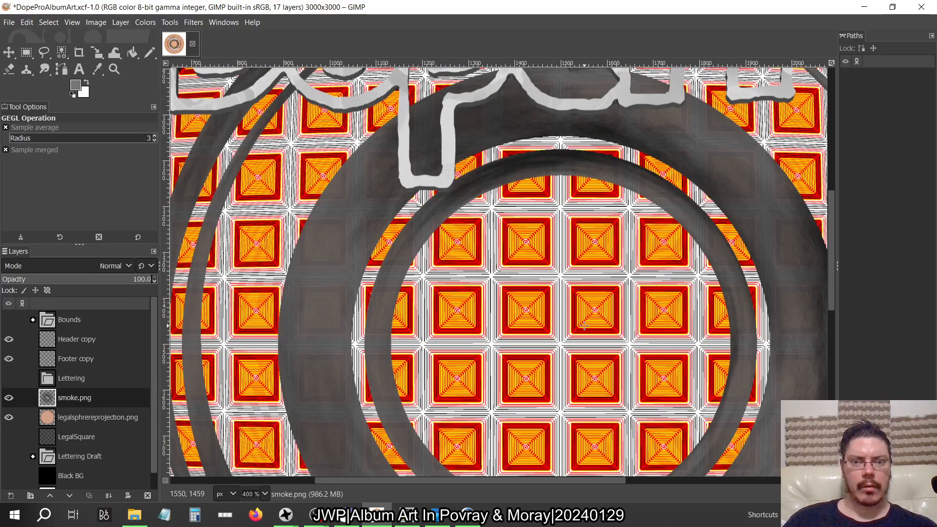
pyautogui.keyDown('ctrl'); pyautogui.scroll(-1, 585, 325); pyautogui.keyUp('ctrl')
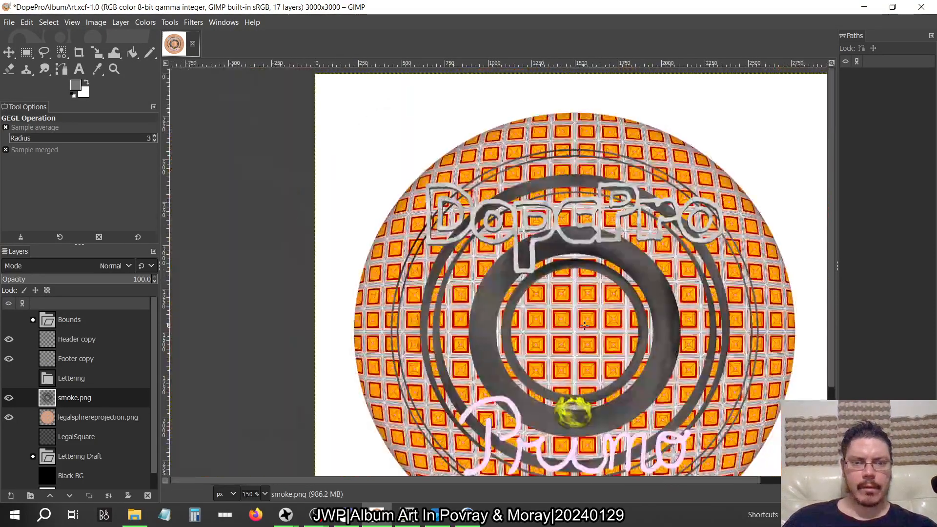
# - View the whole cover in GIMP, and switch to Moray to inspect each colormap color of the Stormy_Cloud_Sky material
pyautogui.keyDown('ctrl'); pyautogui.scroll(-1, 585, 325); pyautogui.keyUp('ctrl')
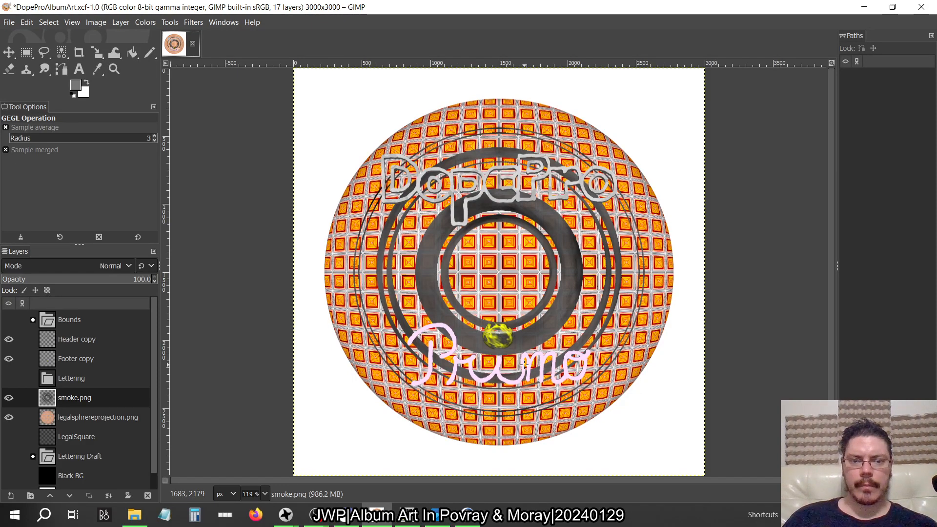
pyautogui.hotkey('alt', 'Tab')
pyautogui.hotkey('alt', 'Tab')
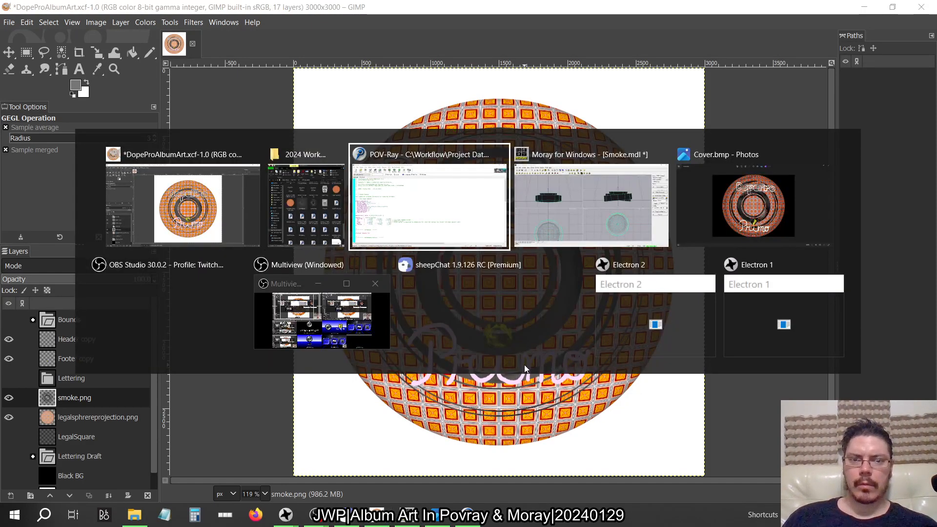
pyautogui.hotkey('alt', 'Tab')
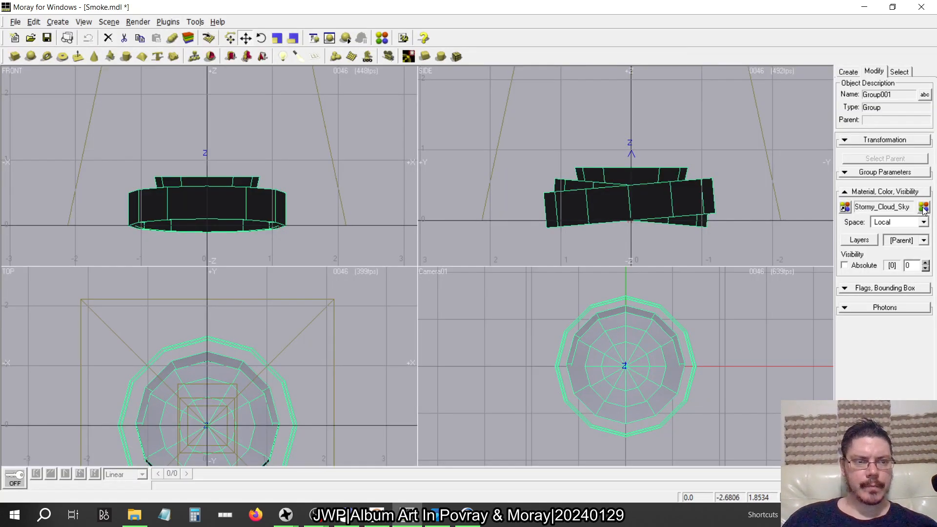
pyautogui.click(924, 209)
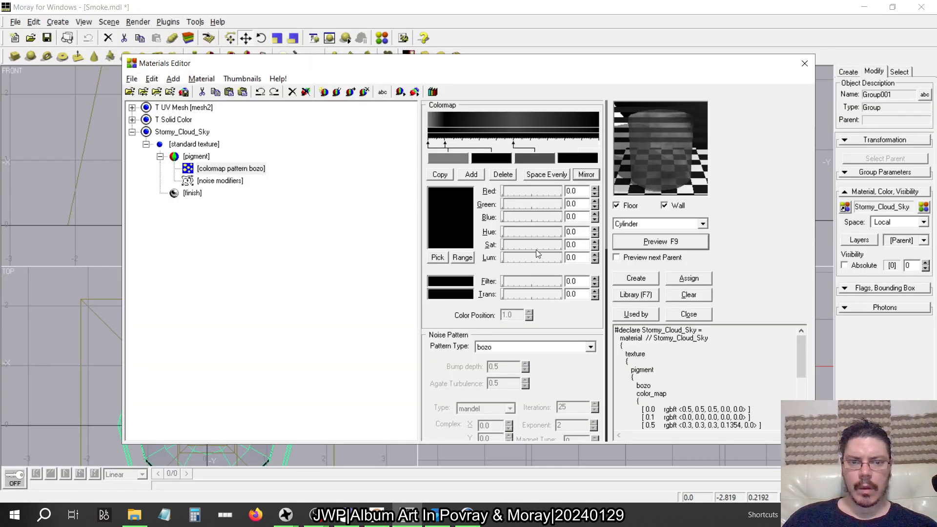
pyautogui.click(486, 160)
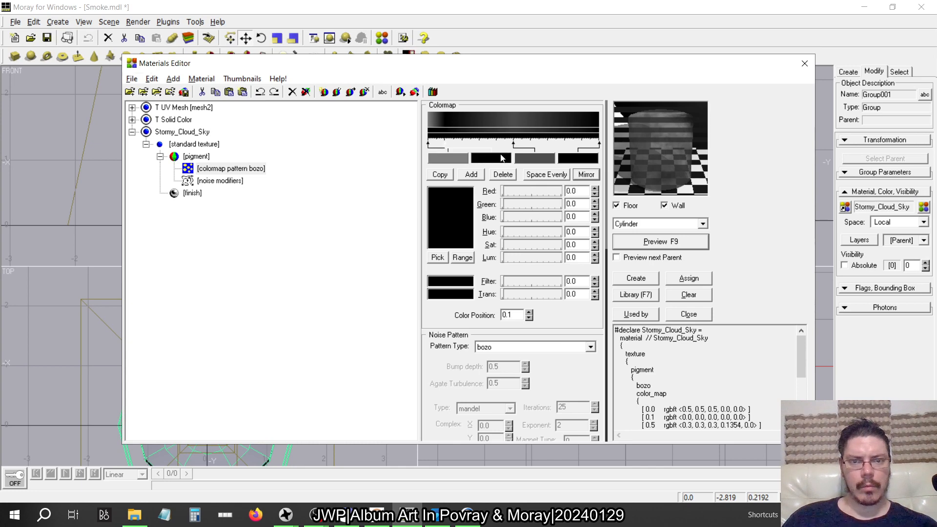
pyautogui.click(526, 160)
pyautogui.click(567, 160)
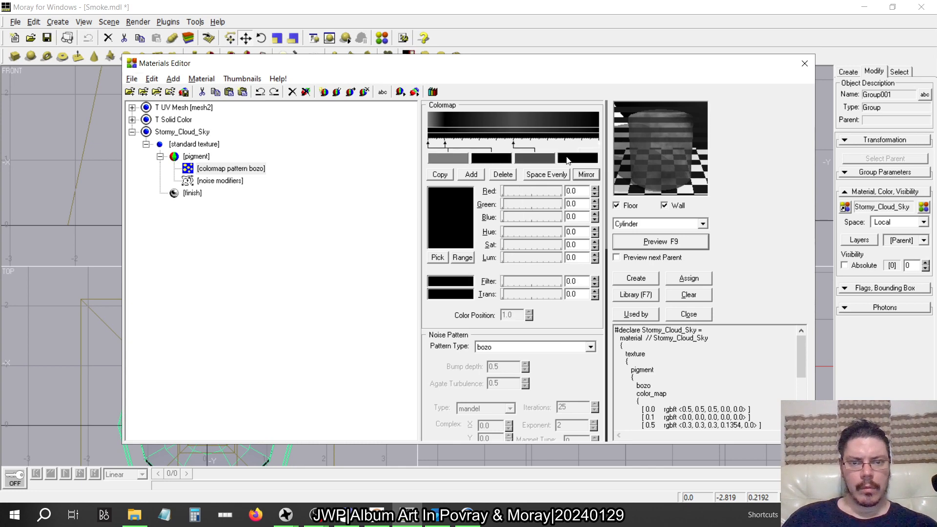
pyautogui.click(525, 161)
pyautogui.click(496, 159)
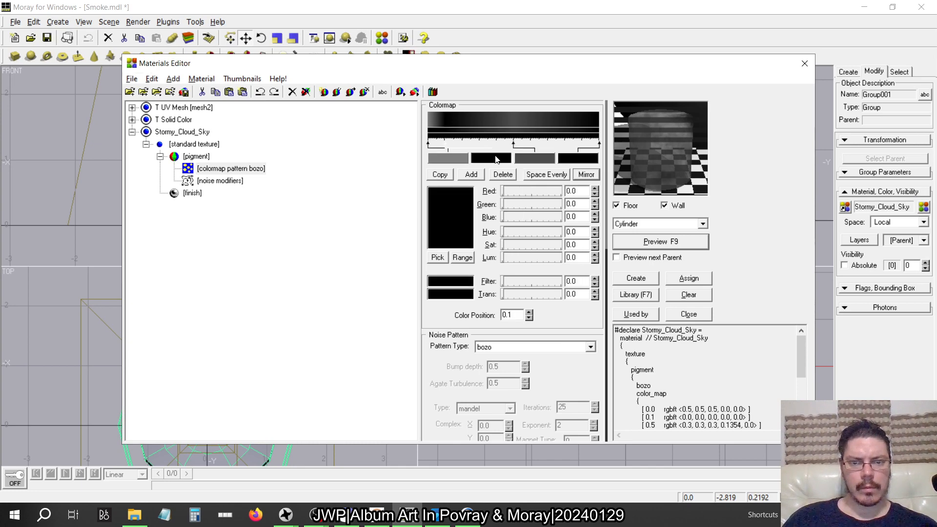
pyautogui.click(461, 161)
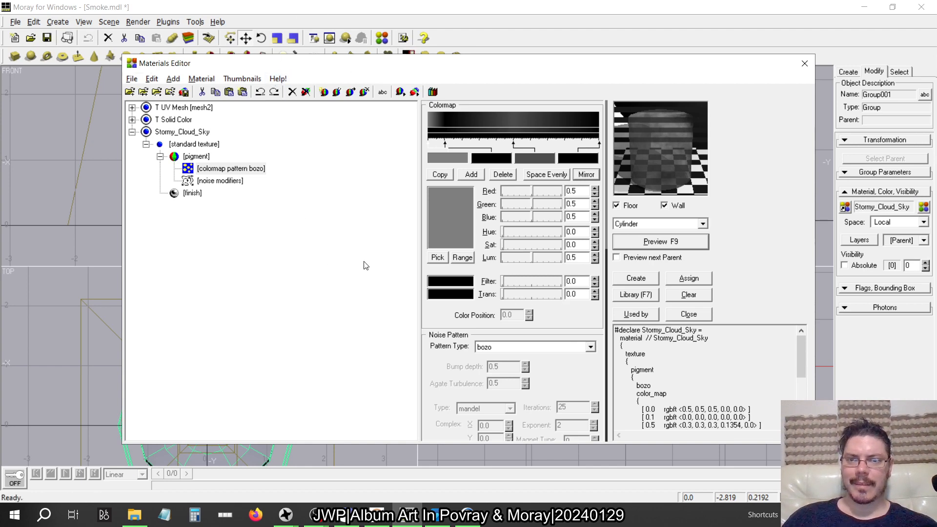
# - Check the smoke ring on the GIMP cover against Moray's material preview, and close the Materials Editor
pyautogui.hotkey('alt', 'Tab')
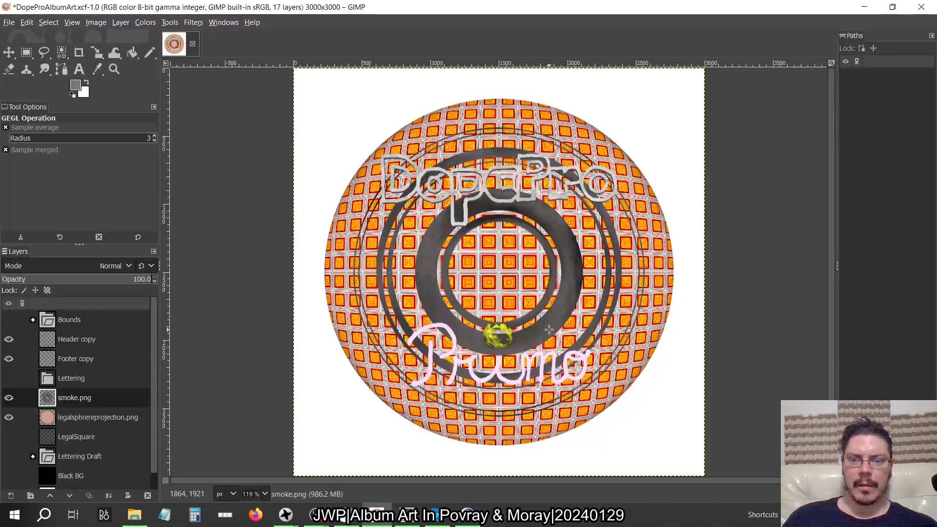
pyautogui.hotkey('alt', 'Tab')
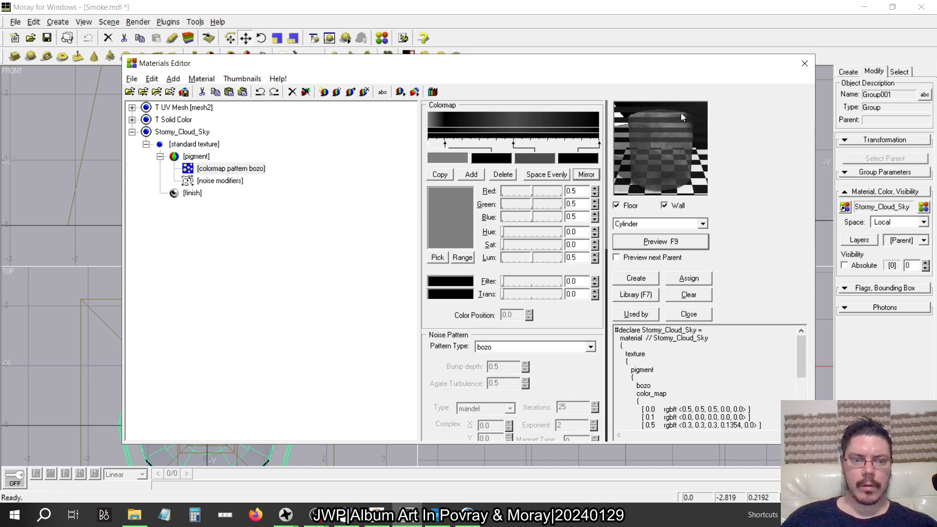
pyautogui.click(803, 65)
# - Look through Moray's help for the Material Editor topics, including Material Library and Range Dialog, and close the help
pyautogui.click(220, 23)
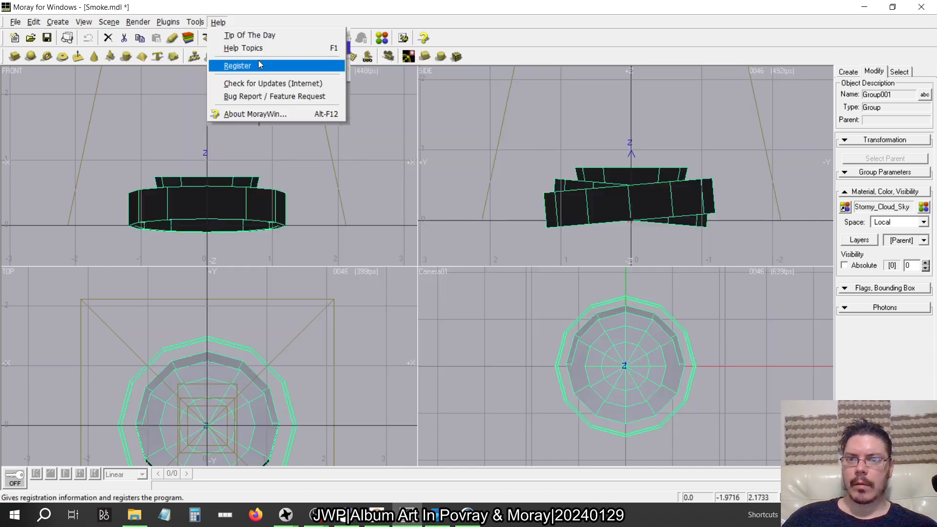
pyautogui.click(240, 48)
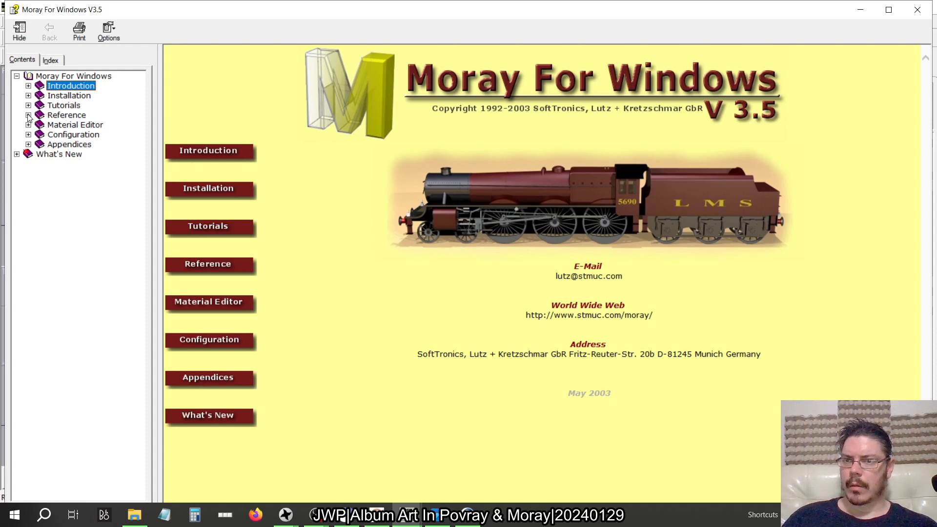
pyautogui.click(28, 125)
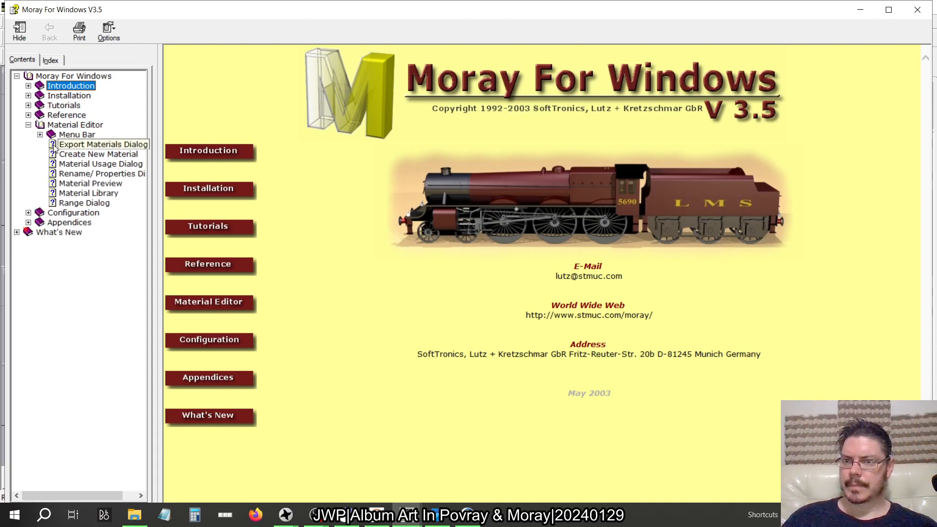
pyautogui.click(40, 134)
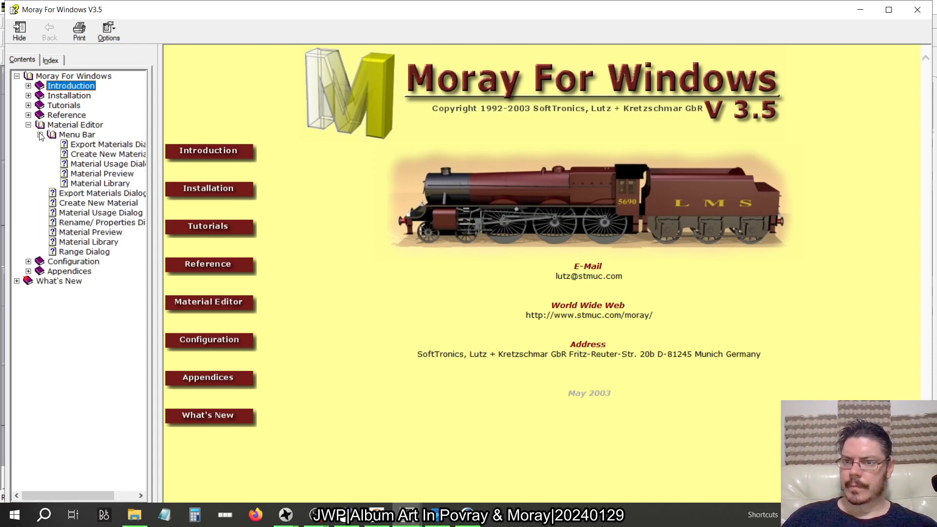
pyautogui.click(96, 213)
pyautogui.click(89, 224)
pyautogui.click(84, 233)
pyautogui.click(81, 242)
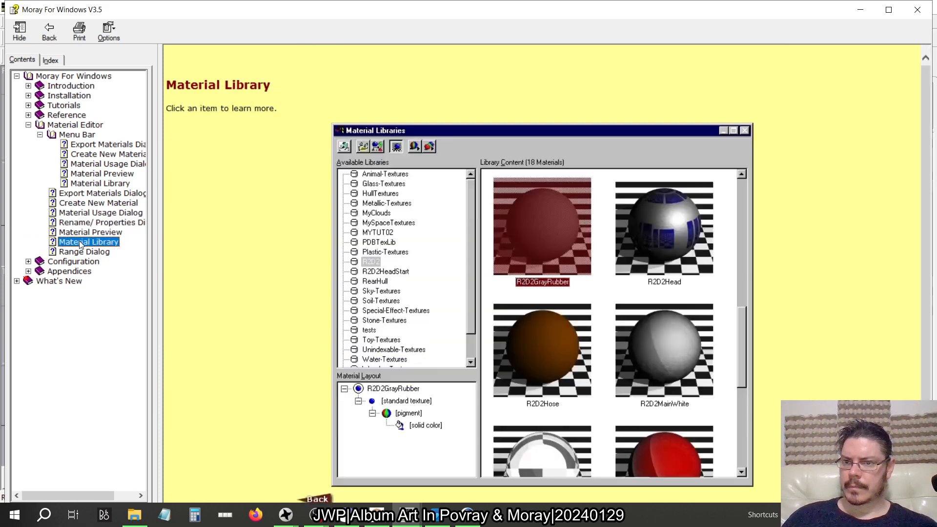
pyautogui.click(82, 252)
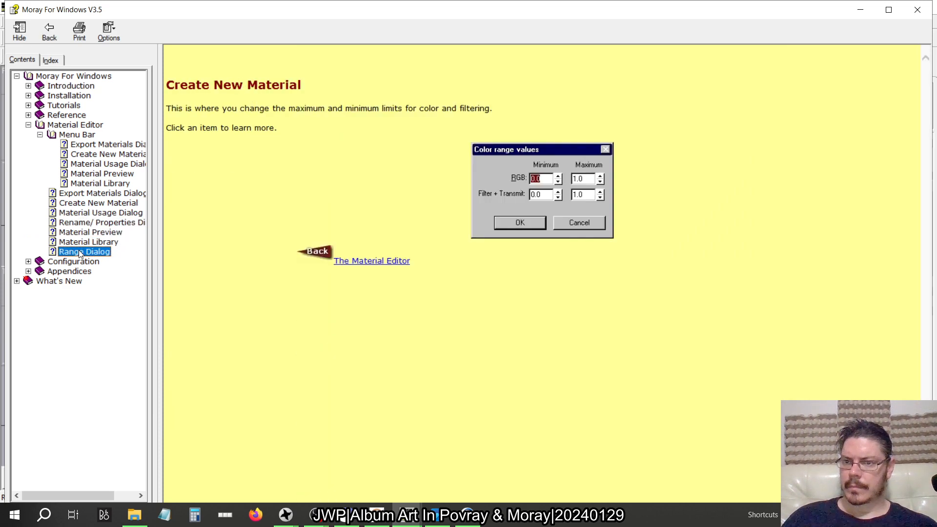
pyautogui.click(28, 271)
pyautogui.click(28, 261)
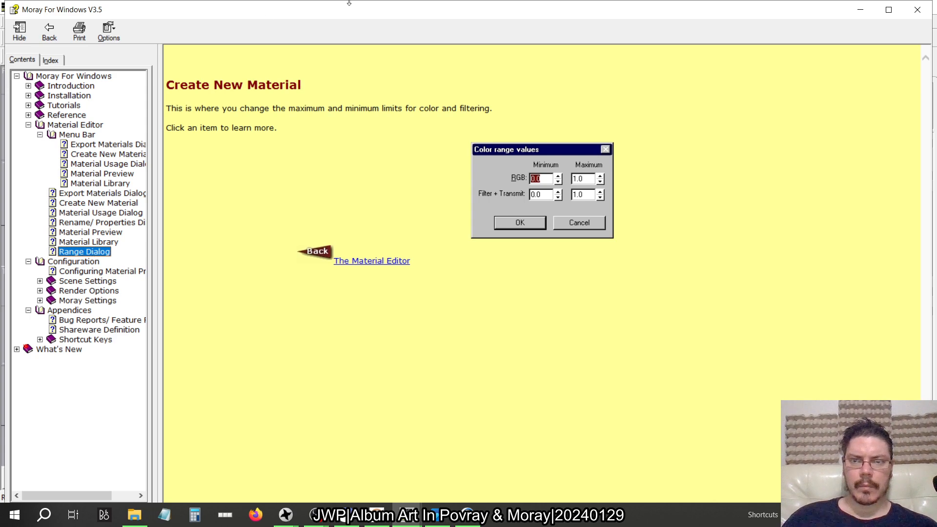
pyautogui.click(920, 9)
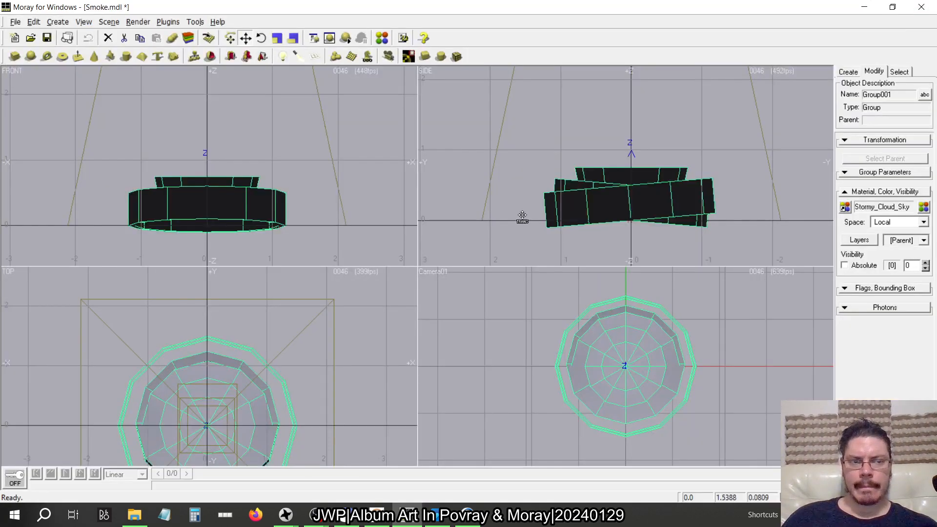
# - Reopen the Materials Editor and go through Stormy_Cloud_Sky's noise modifiers and pigment to its finish parameters
pyautogui.click(923, 207)
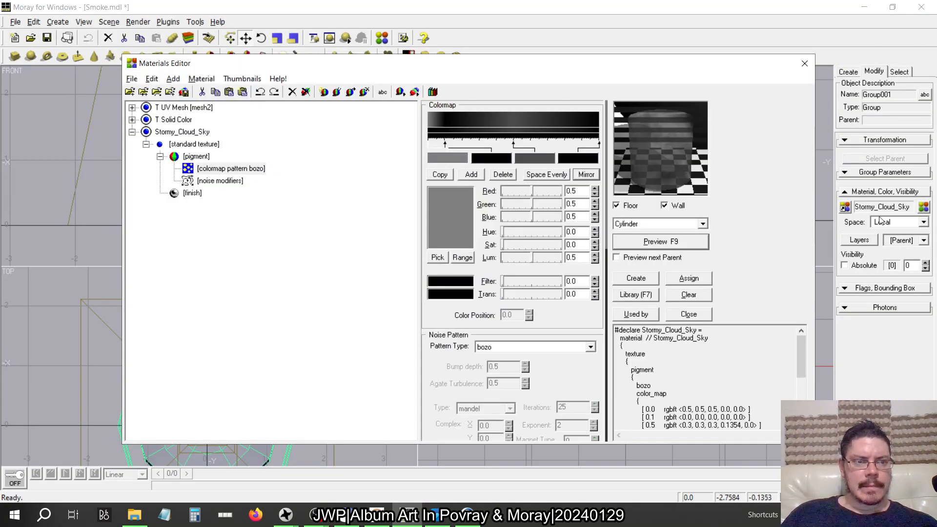
pyautogui.click(227, 180)
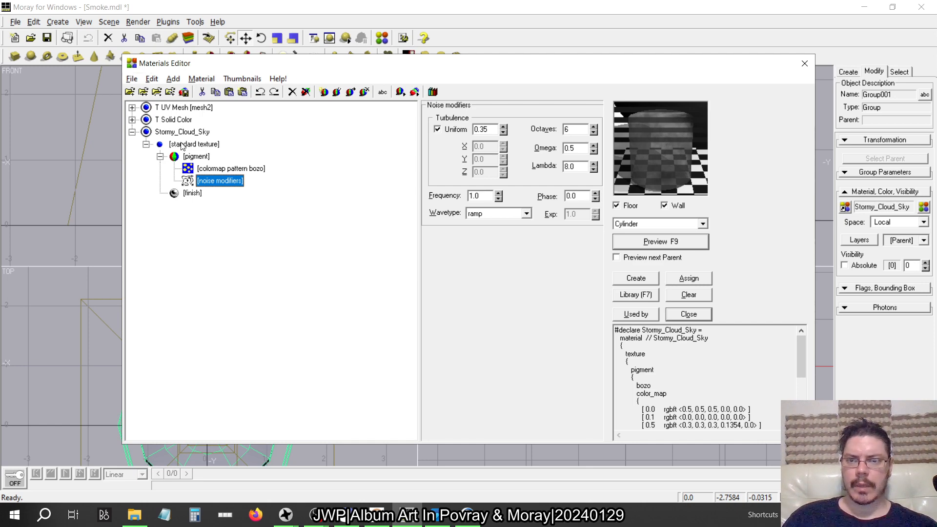
pyautogui.click(187, 156)
pyautogui.click(193, 193)
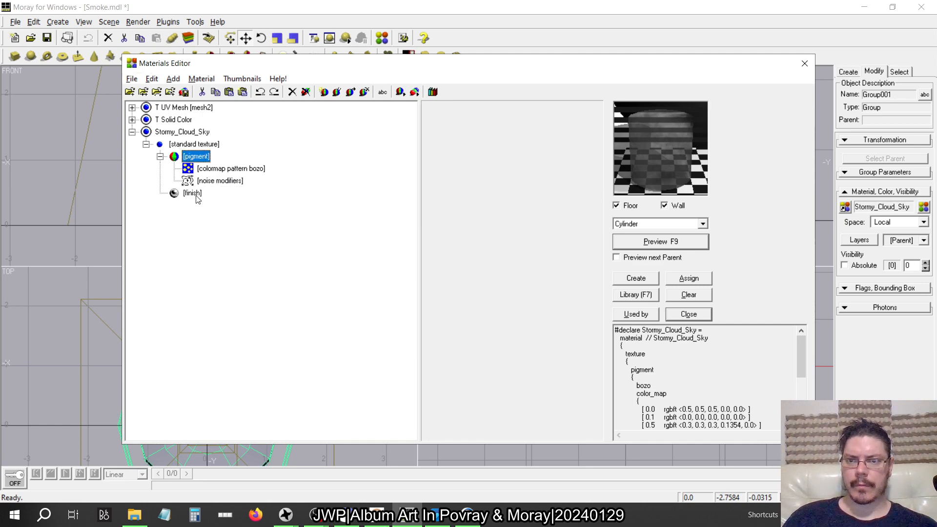
# - Try Ambient values of 0.0 and 0.5 for the Stormy_Cloud_Sky finish, previewing the material with each
pyautogui.moveTo(550, 123); pyautogui.dragTo(467, 118)
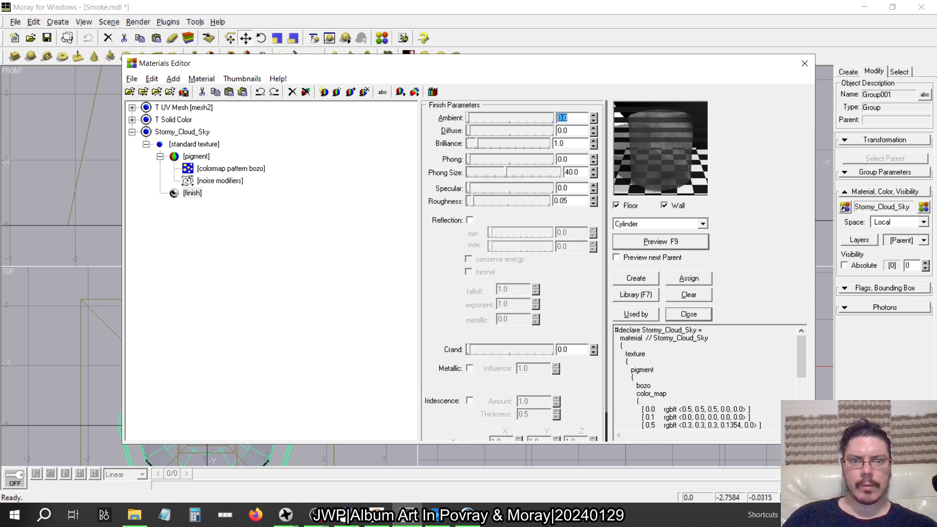
pyautogui.click(660, 241)
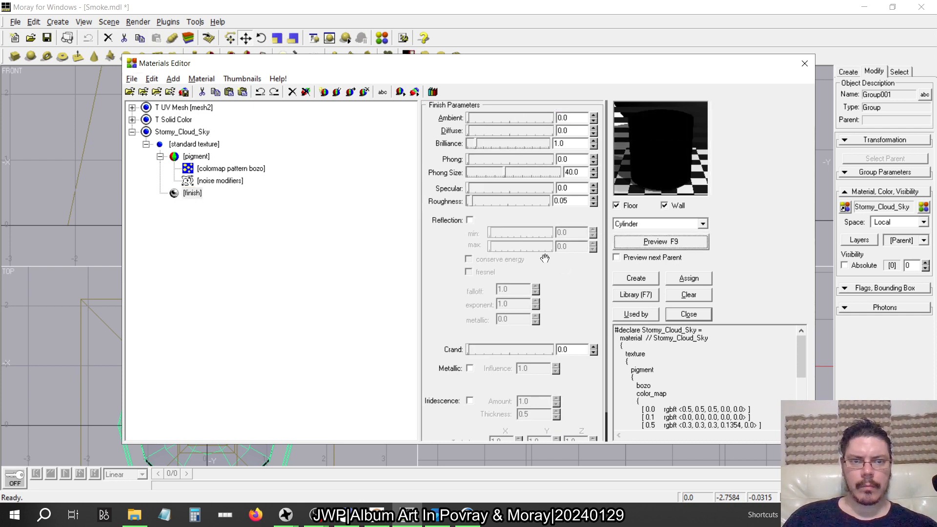
pyautogui.doubleClick(571, 117)
pyautogui.write('0.3')
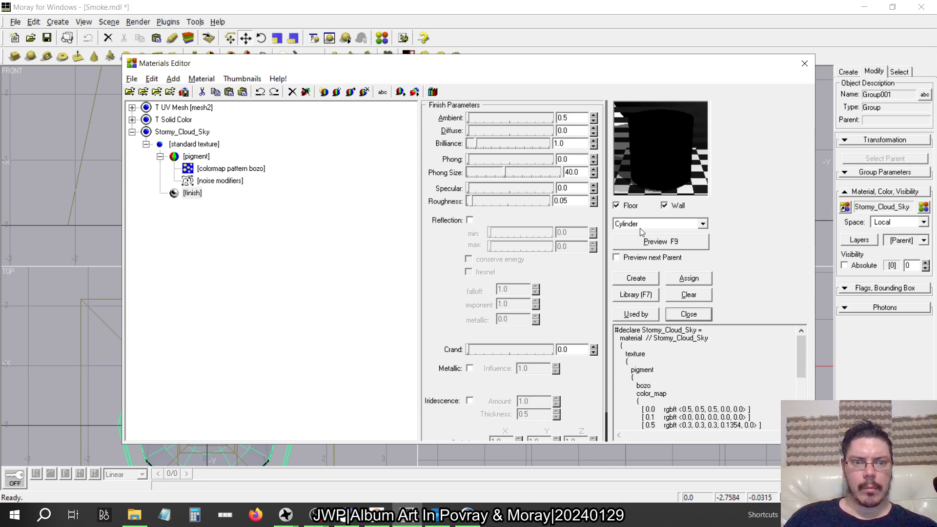
pyautogui.click(656, 242)
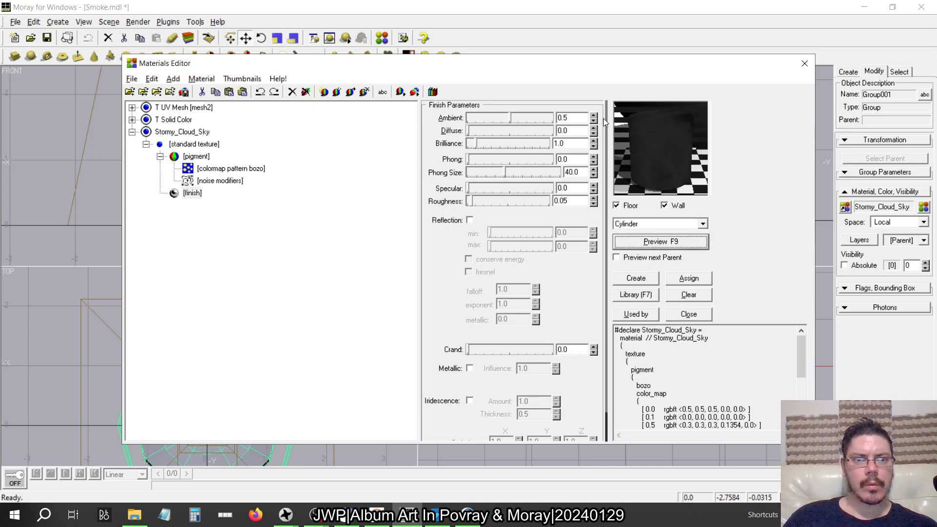
# - Try to raise the finish's Ambient value to 0.9 and refresh the material preview
pyautogui.click(327, 155)
pyautogui.doubleClick(580, 117)
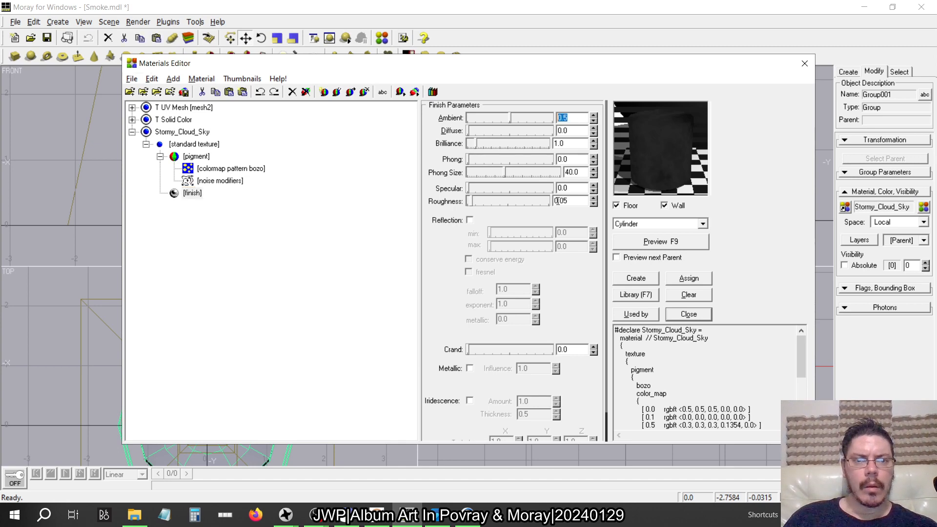
pyautogui.press('Right')
pyautogui.write('0')
pyautogui.press('BackSpace')
pyautogui.press('BackSpace')
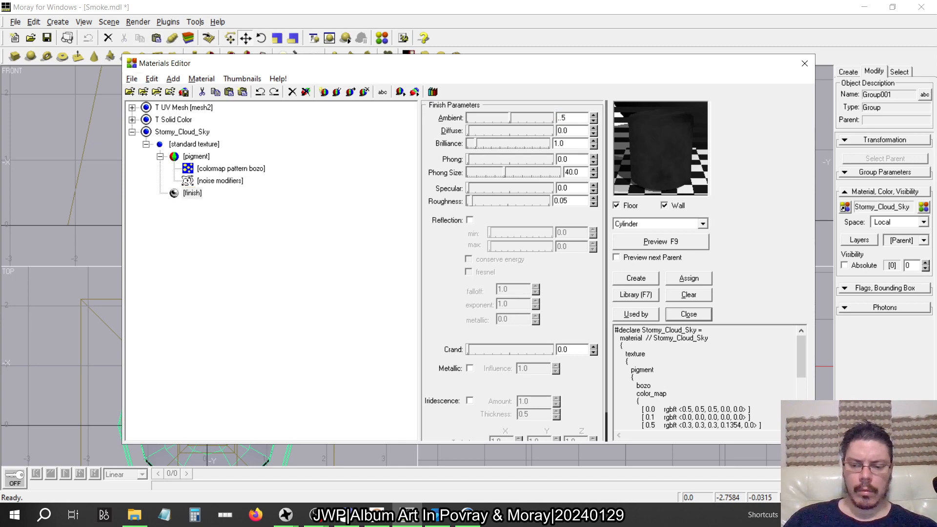
pyautogui.write('0.9')
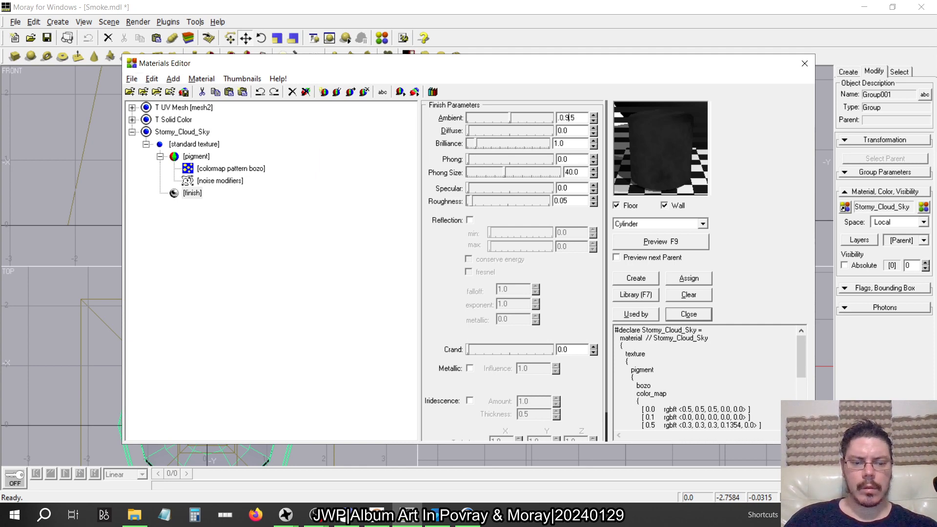
pyautogui.press('Return')
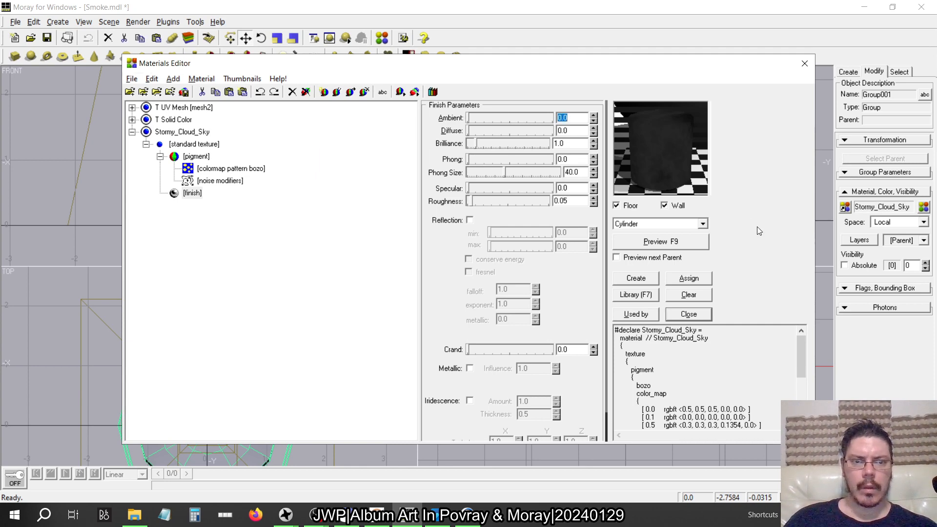
pyautogui.click(706, 245)
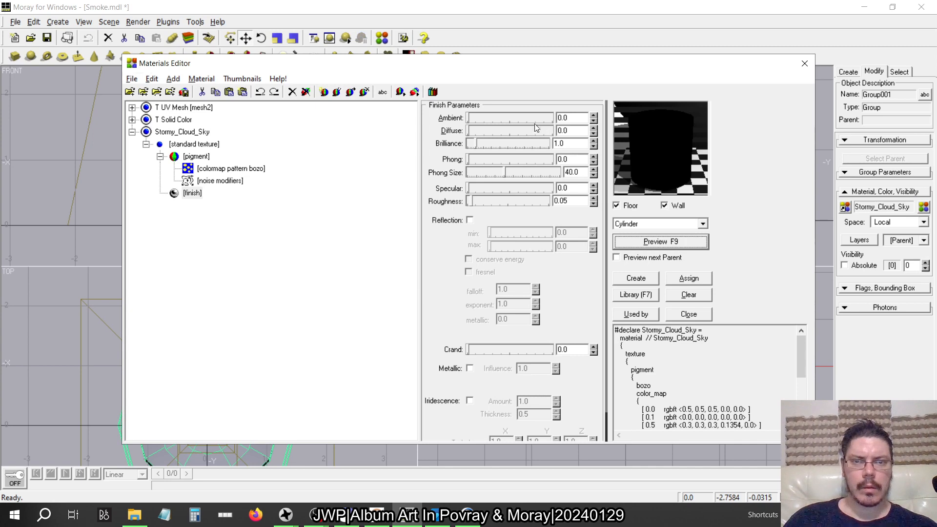
# - Set the Ambient value of the Stormy_Cloud_Sky finish to 1.0 and preview the material
pyautogui.moveTo(525, 120); pyautogui.dragTo(557, 118)
pyautogui.press('F9')
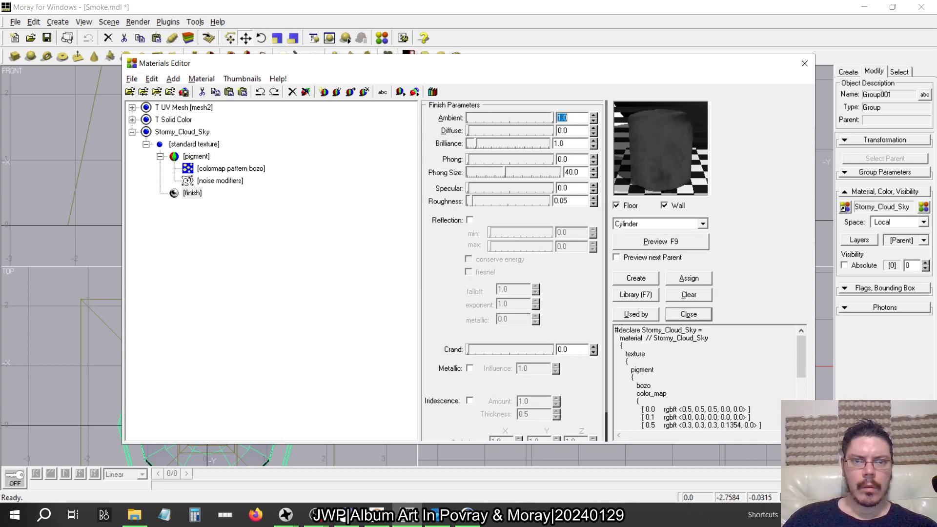
pyautogui.click(668, 238)
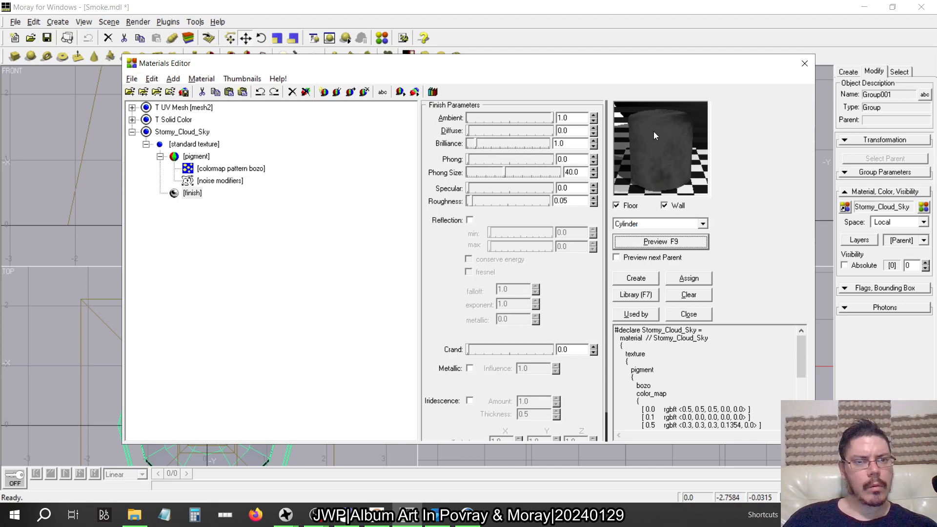
# - Check the current cover in GIMP and bring up POV-Ray's render window
pyautogui.hotkey('alt', 'Tab')
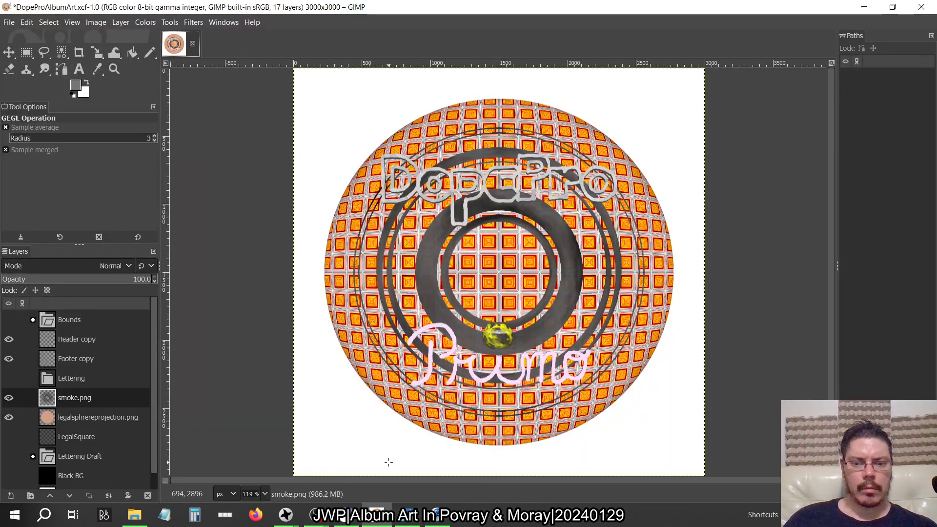
pyautogui.click(437, 523)
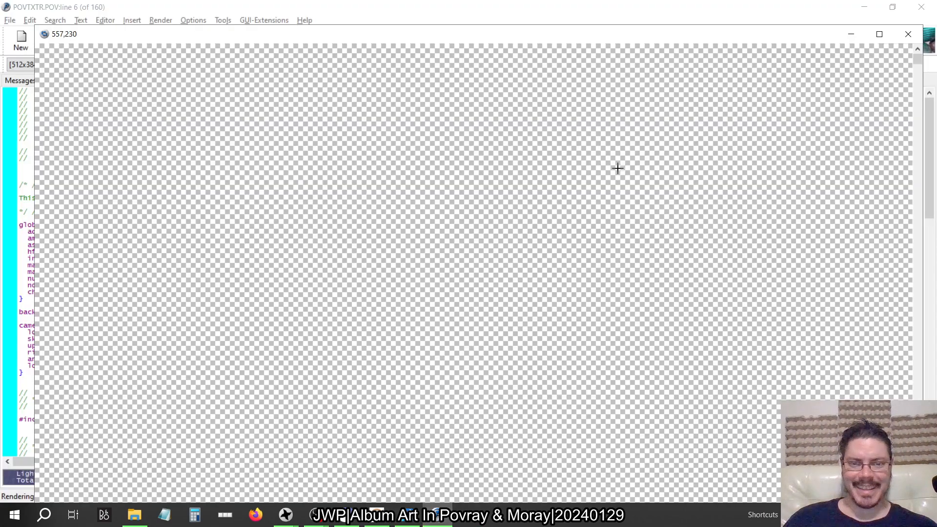
# - Close the image preview window of the running render
pyautogui.click(920, 33)
pyautogui.click(927, 10)
pyautogui.click(499, 298)
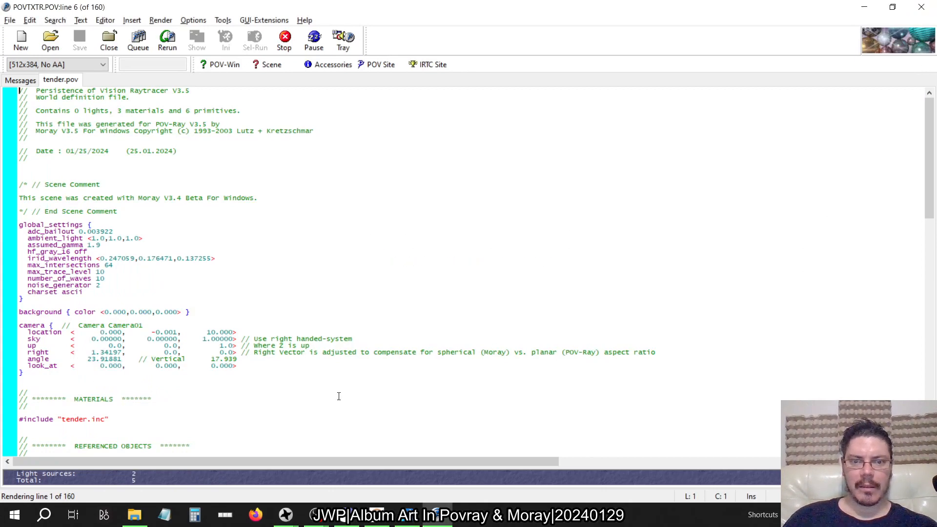
# - Open the scene DopePro_5.mdl in Moray For Windows V3.5 and bring up its rendering options
pyautogui.click(12, 516)
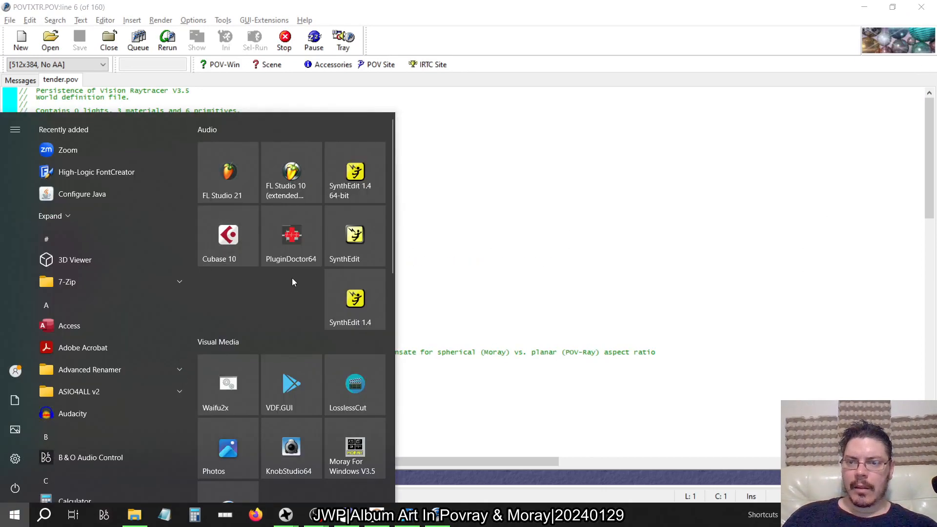
pyautogui.click(355, 449)
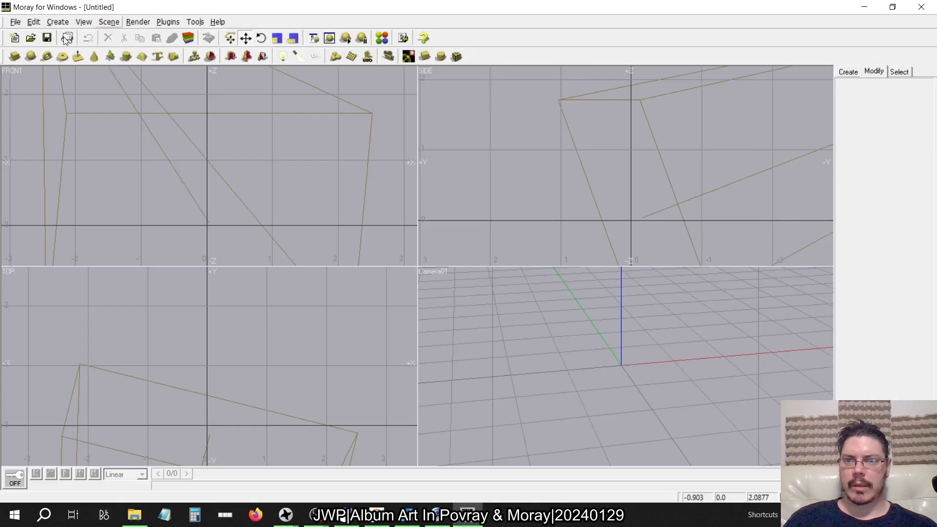
pyautogui.click(15, 22)
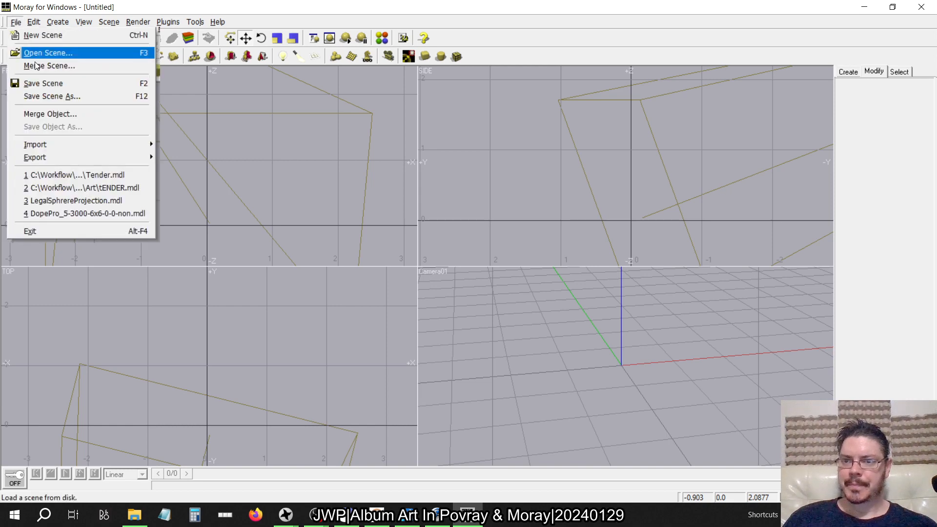
pyautogui.click(49, 53)
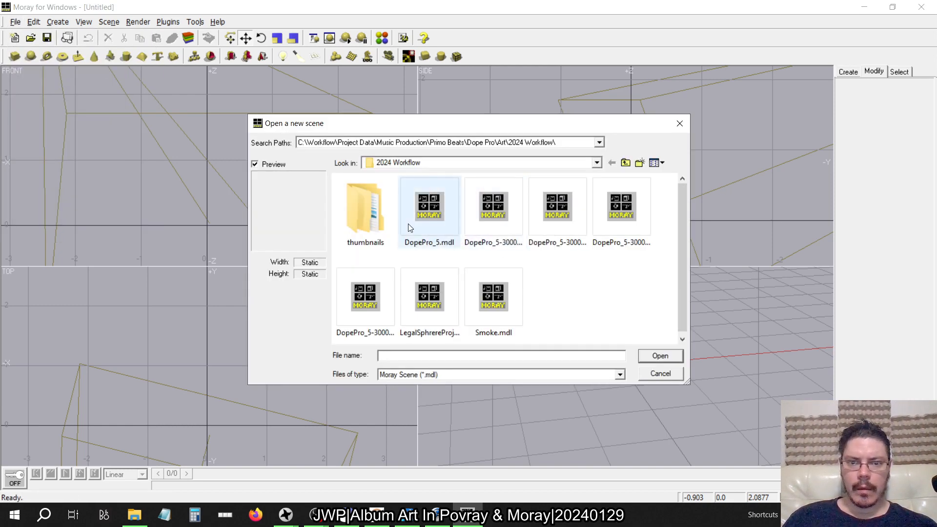
pyautogui.click(429, 210)
pyautogui.click(664, 356)
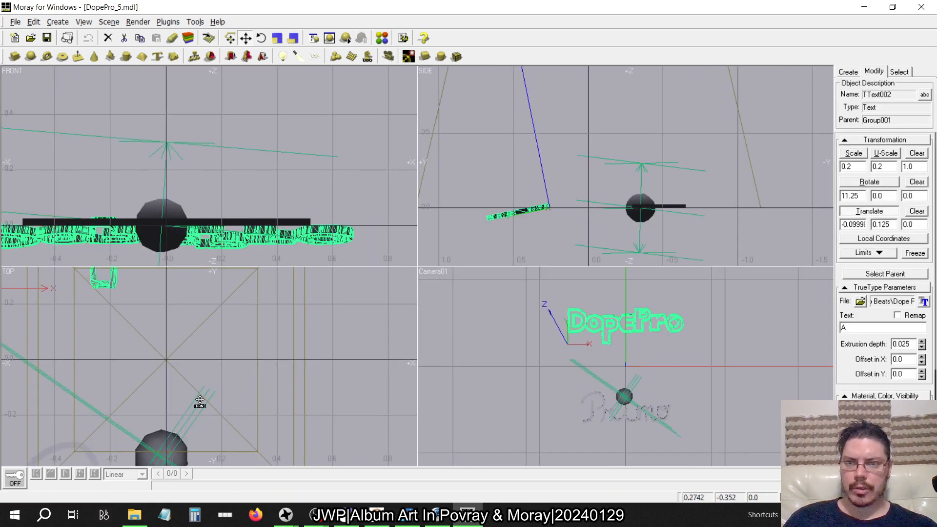
pyautogui.click(139, 22)
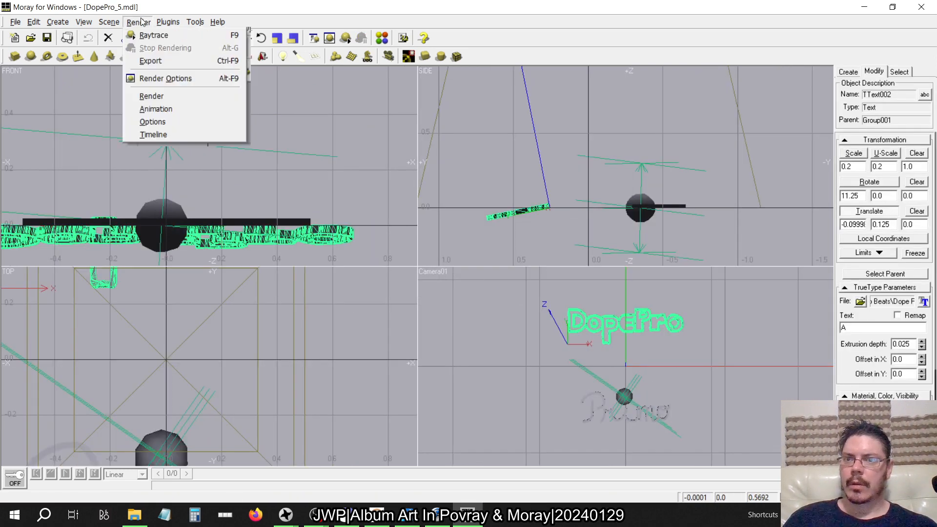
pyautogui.click(152, 79)
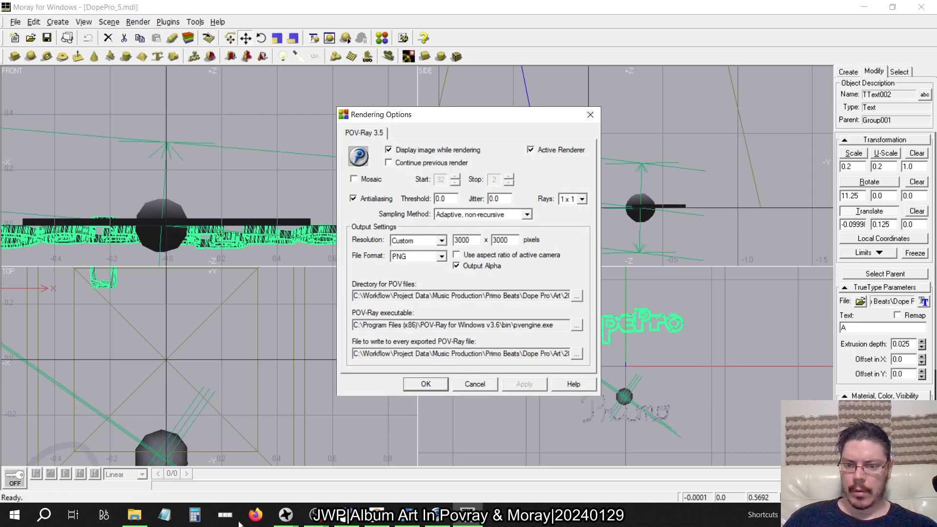
# - In File Explorer, create a new folder named "Render testing" inside the 2024 Workflow folder
pyautogui.click(134, 514)
pyautogui.scroll(10, 812, 205)
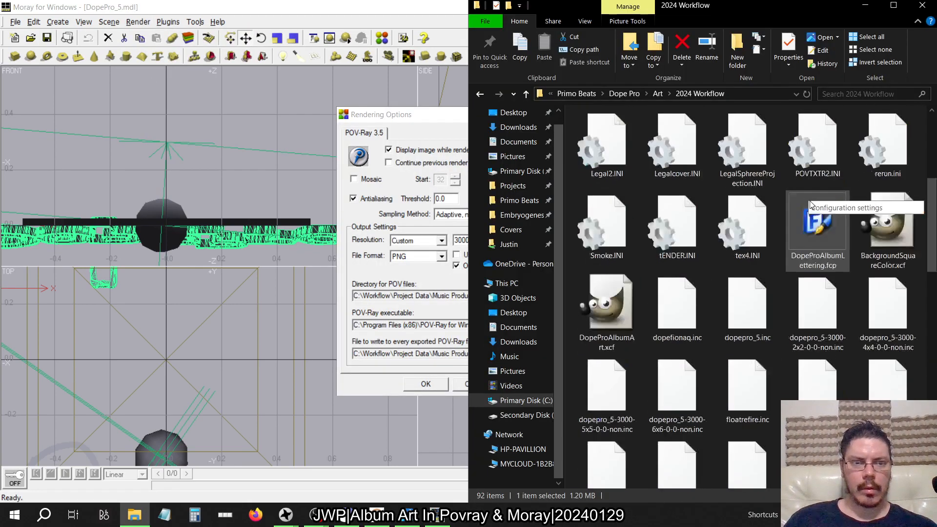
pyautogui.hotkey('ctrl', 'shift', 'n')
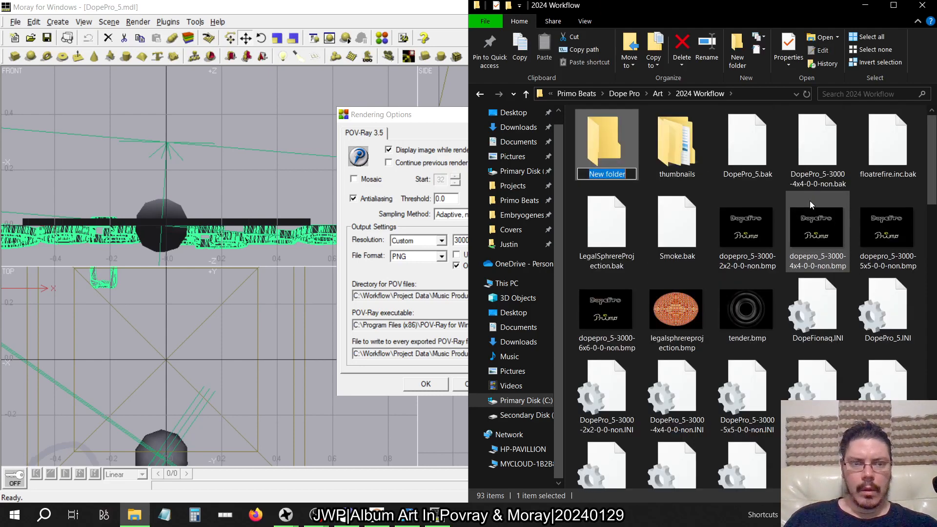
pyautogui.write('REnder Te')
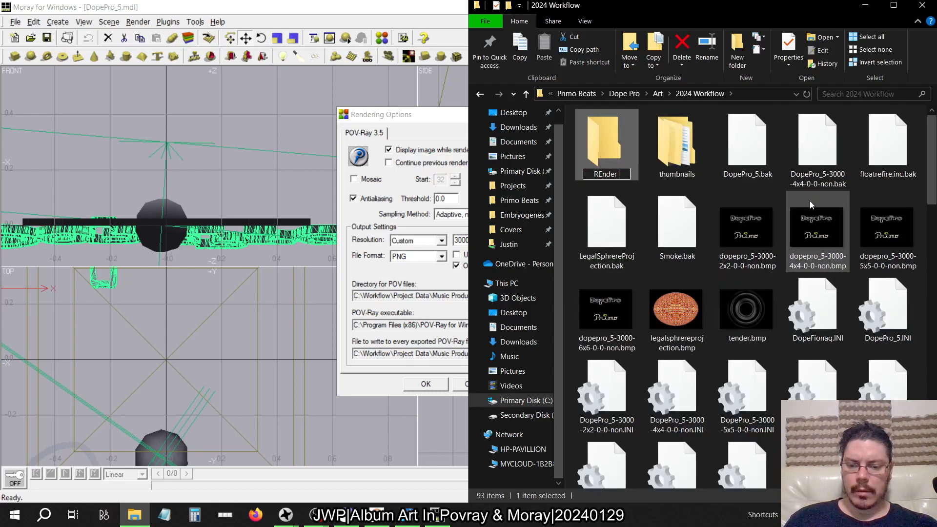
pyautogui.press('BackSpace')
pyautogui.press('BackSpace')
pyautogui.write('testing')
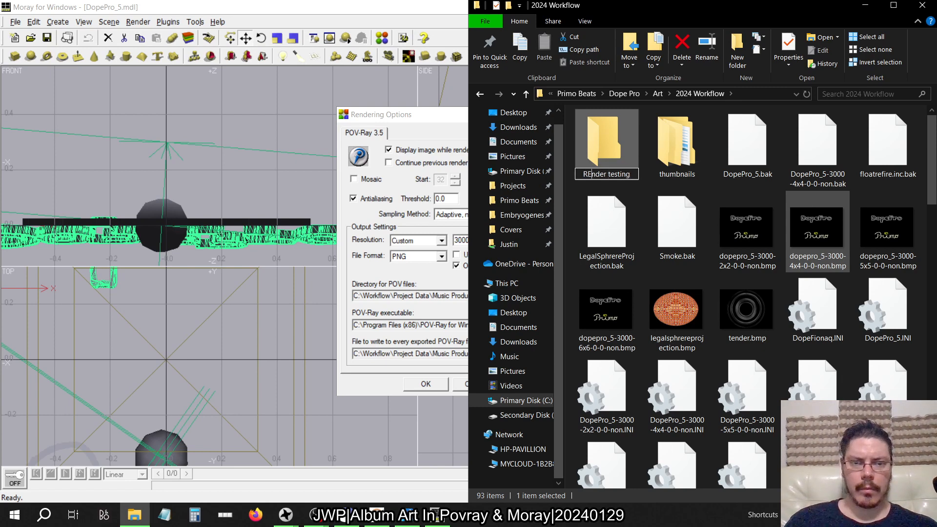
pyautogui.press('BackSpace')
pyautogui.write('e')
pyautogui.press('Return')
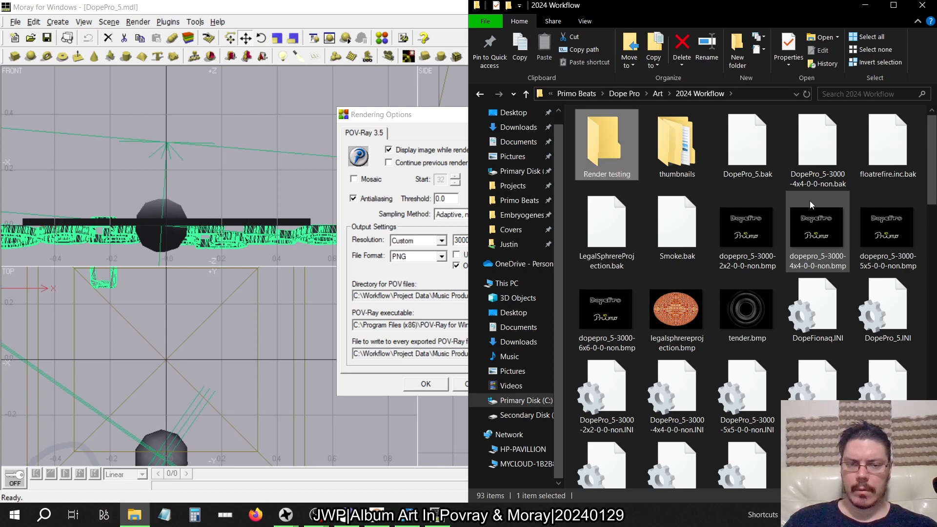
# - Correct the new folder's name to "Render Testing" and open the folder
pyautogui.press('F2')
pyautogui.press('BackSpace')
pyautogui.write('T')
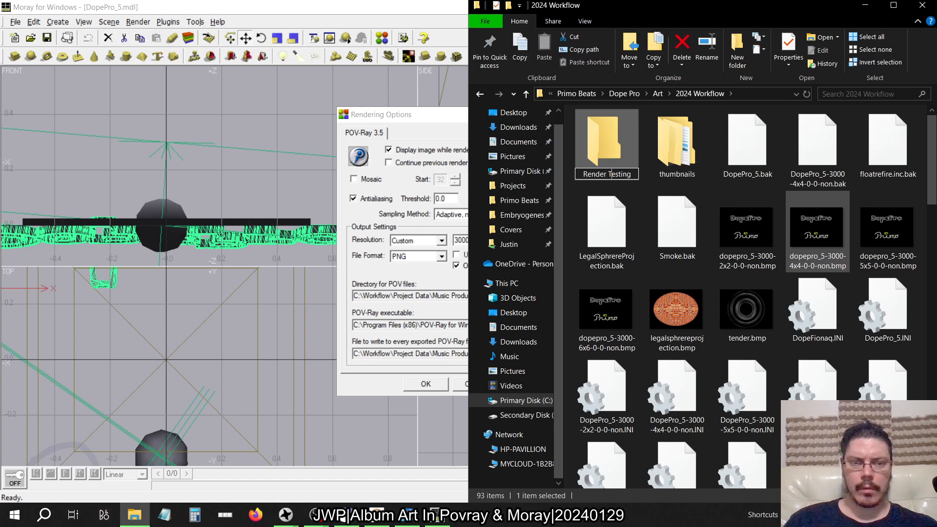
pyautogui.press('Return')
pyautogui.press('Return')
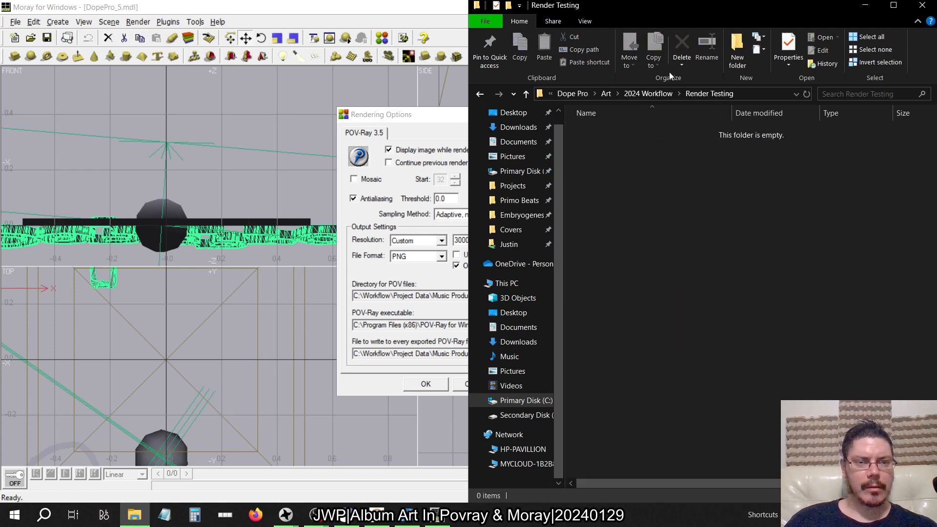
# - Back in Moray's rendering options, set the directory for POV files to the Render Testing folder
pyautogui.click(443, 125)
pyautogui.click(577, 296)
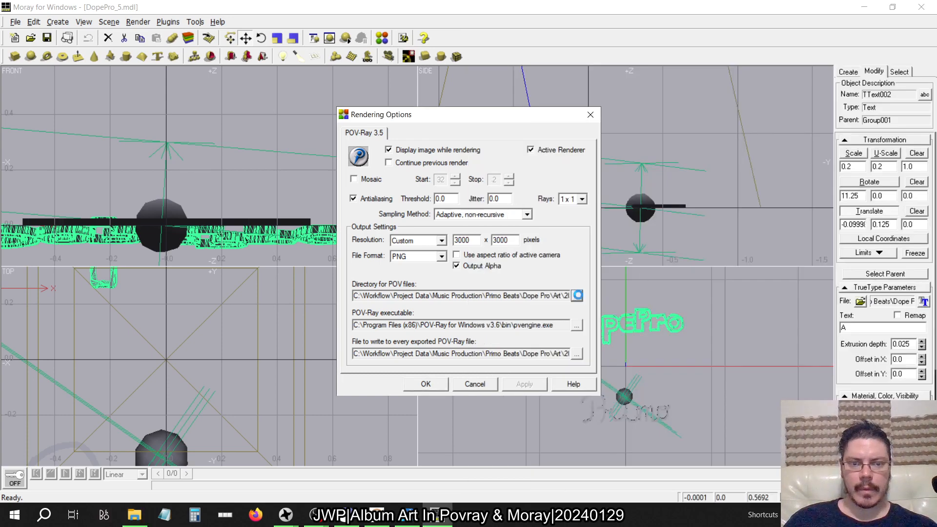
pyautogui.click(507, 243)
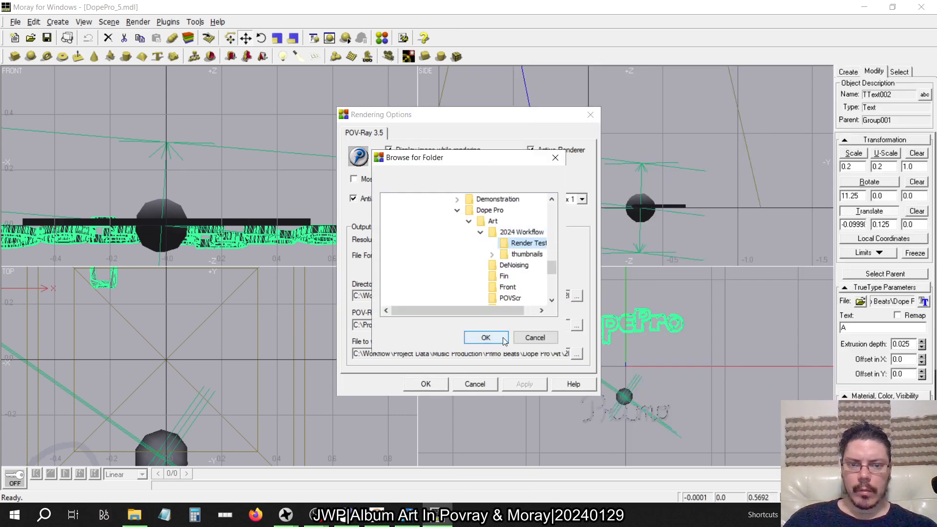
pyautogui.click(485, 337)
# - Set the file written to every exported POV-Ray file to MorayPOV.INC in the Render Testing folder
pyautogui.click(577, 353)
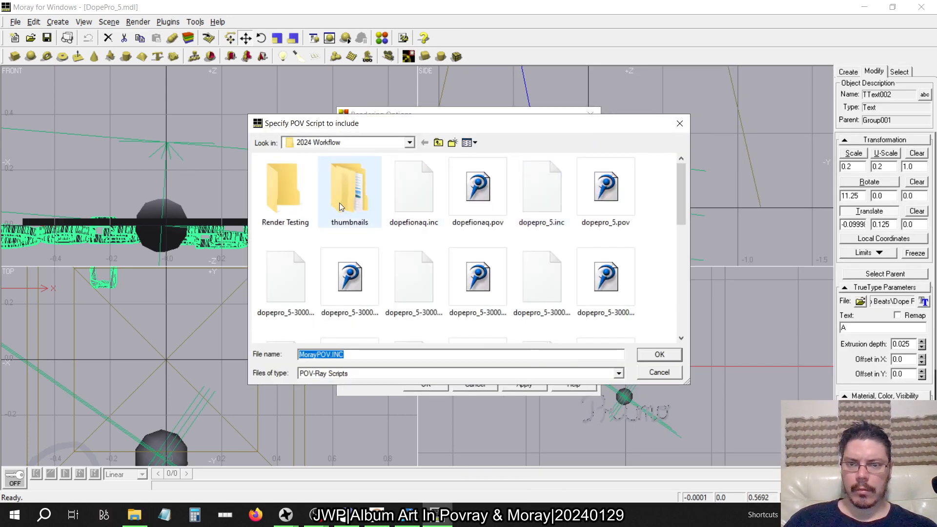
pyautogui.doubleClick(285, 193)
pyautogui.click(680, 355)
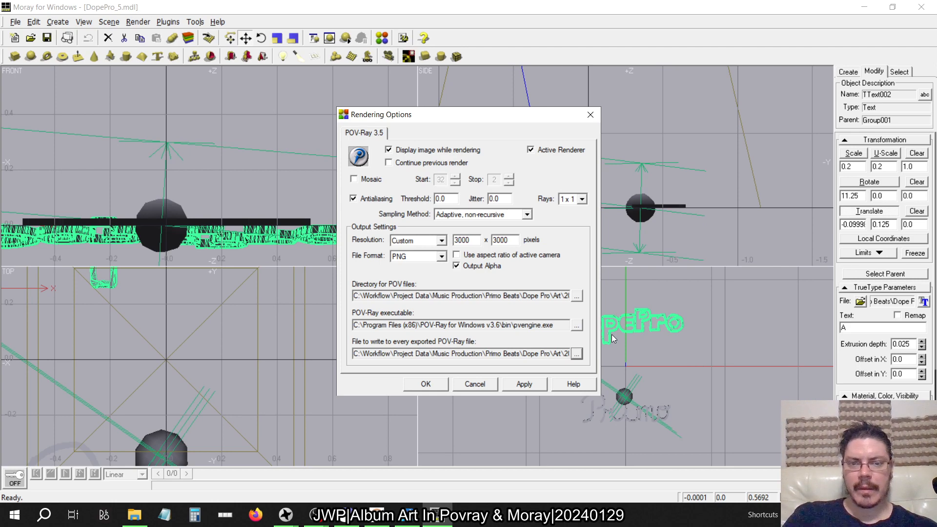
# - Set the output resolution to 6000 x 6000 pixels and the antialiasing threshold to 1.0, and accept the rendering options
pyautogui.doubleClick(468, 239)
pyautogui.write('6000')
pyautogui.press('Tab')
pyautogui.write('60')
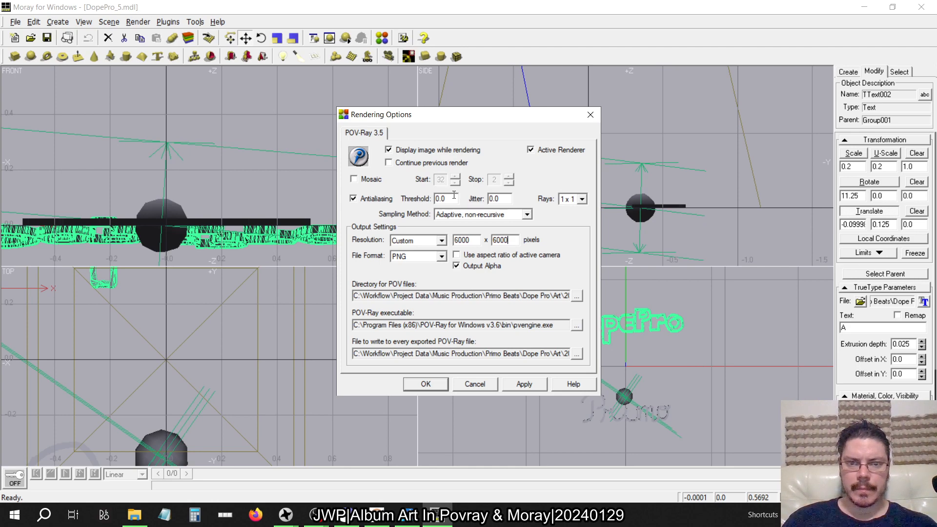
pyautogui.moveTo(454, 198); pyautogui.dragTo(352, 201)
pyautogui.write('0')
pyautogui.press('Return')
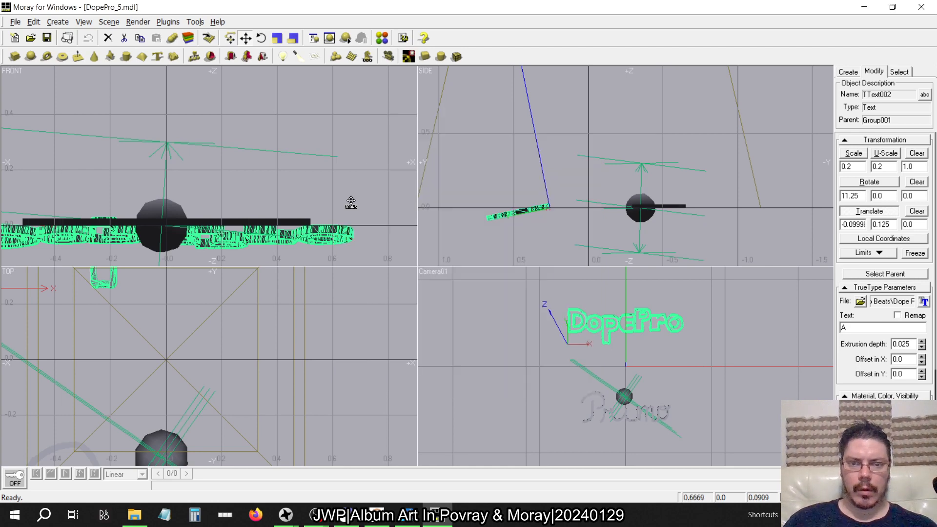
# - Set the antialiasing threshold to 0.0 in the rendering options and accept the change
pyautogui.click(138, 21)
pyautogui.click(156, 75)
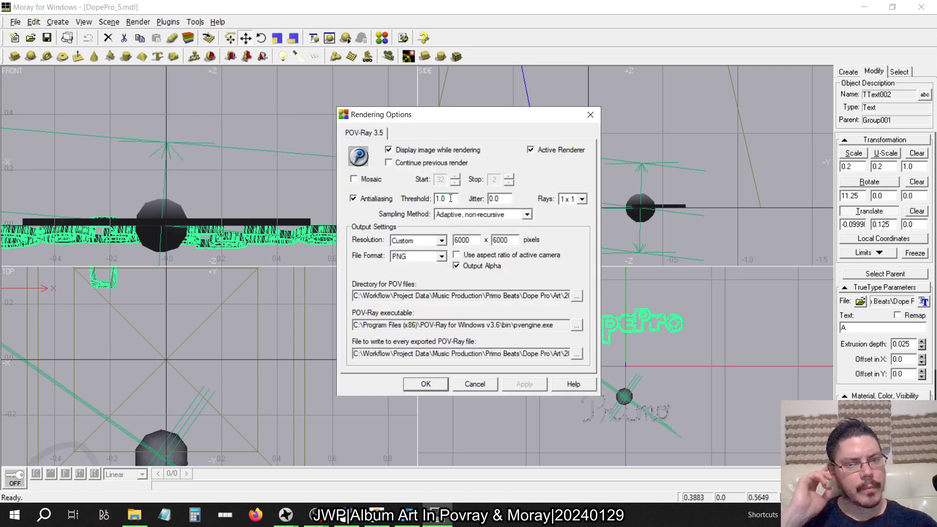
pyautogui.moveTo(450, 198); pyautogui.dragTo(427, 197)
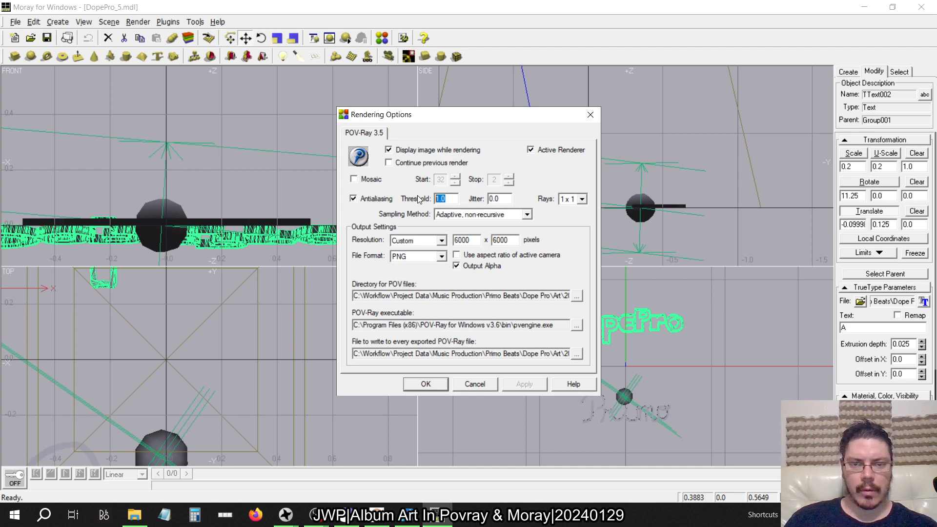
pyautogui.write('0')
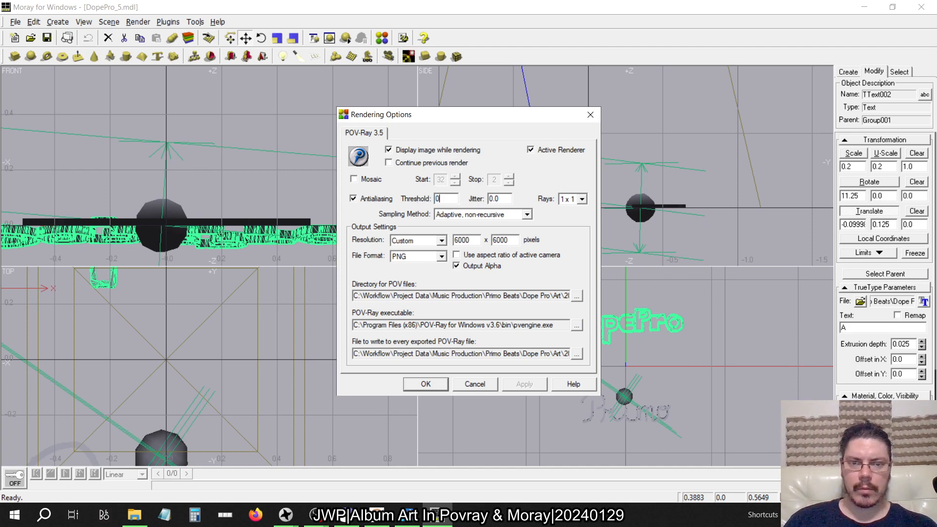
pyautogui.write('.0')
pyautogui.click(528, 389)
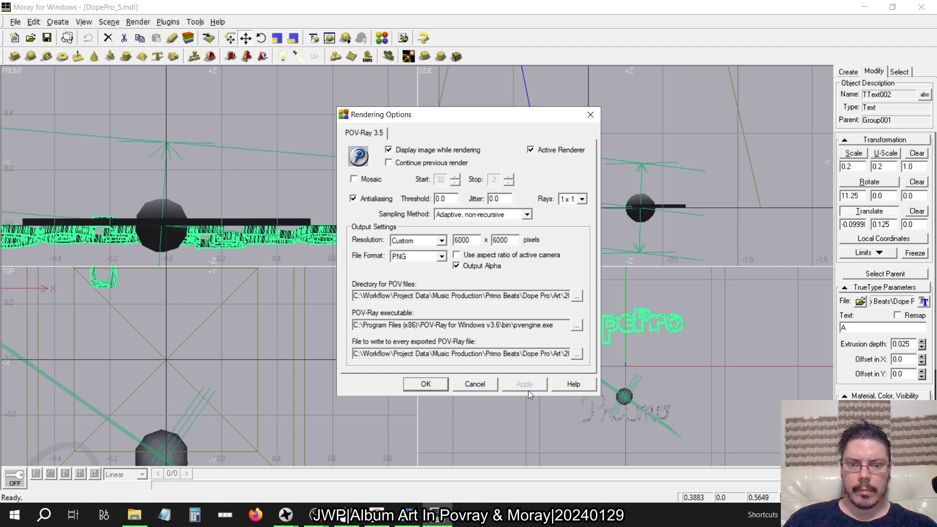
pyautogui.click(432, 387)
# - Start saving the scene under a new name in the Render Testing folder, taking DopePro_5-3000-2x2-0-0-non.mdl as the base file name
pyautogui.click(15, 21)
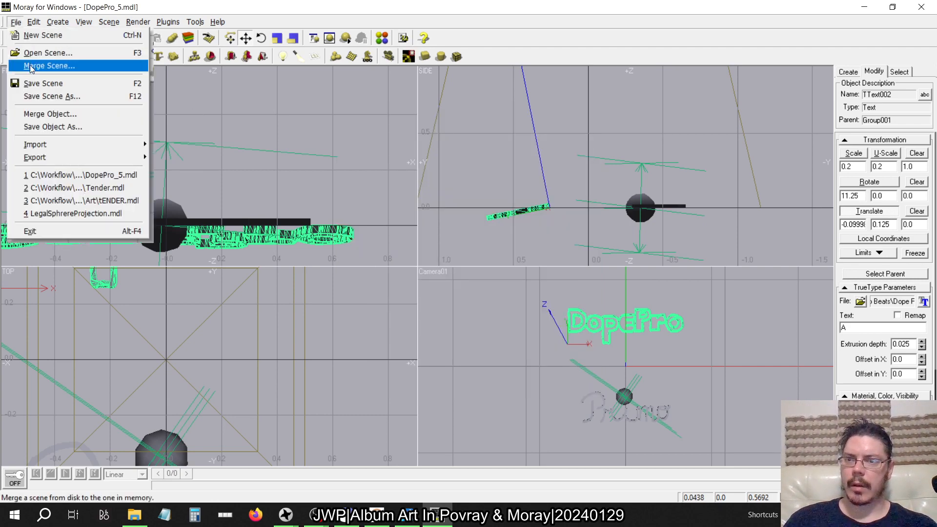
pyautogui.click(51, 96)
pyautogui.doubleClick(379, 214)
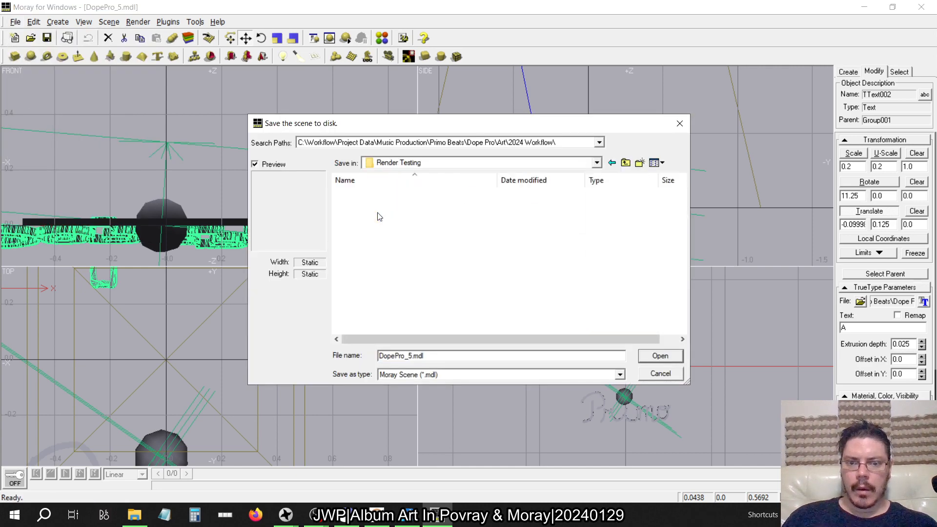
pyautogui.click(626, 163)
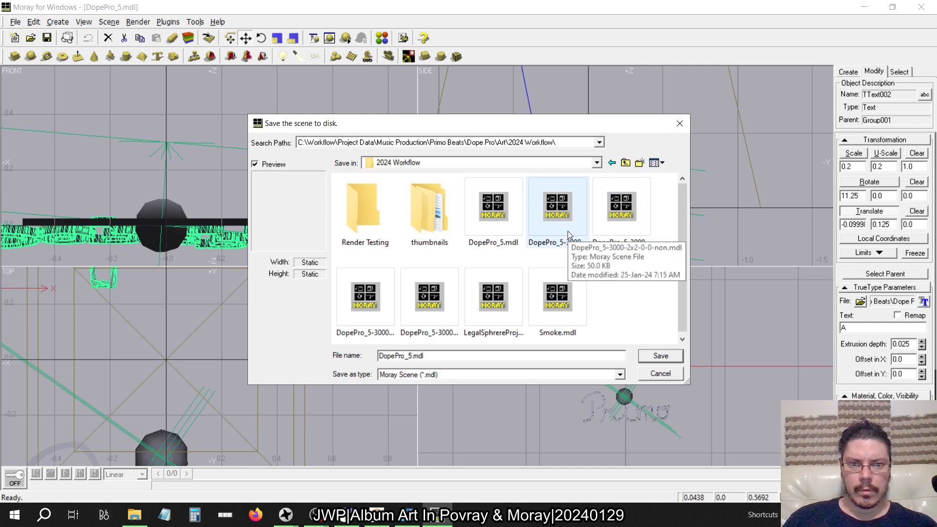
pyautogui.click(567, 230)
pyautogui.doubleClick(350, 187)
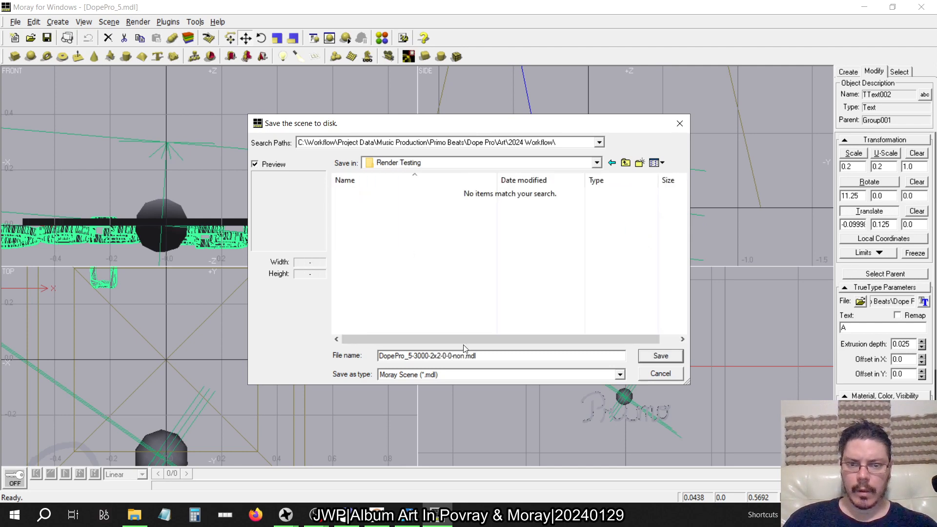
# - Save the scene as DopePro_5-6000-0-0-1x1-non.mdl in the Render Testing folder and add that folder to the search path
pyautogui.click(442, 359)
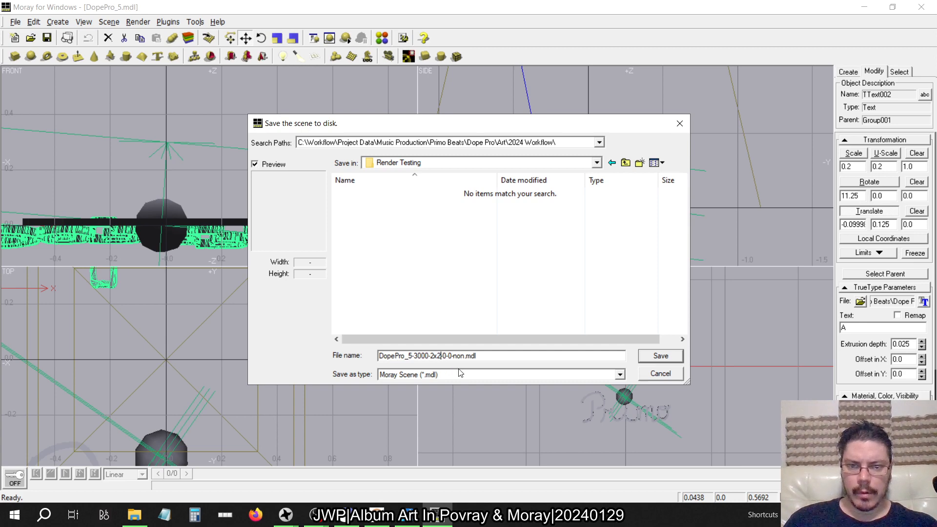
pyautogui.press('BackSpace')
pyautogui.press('BackSpace')
pyautogui.press('BackSpace')
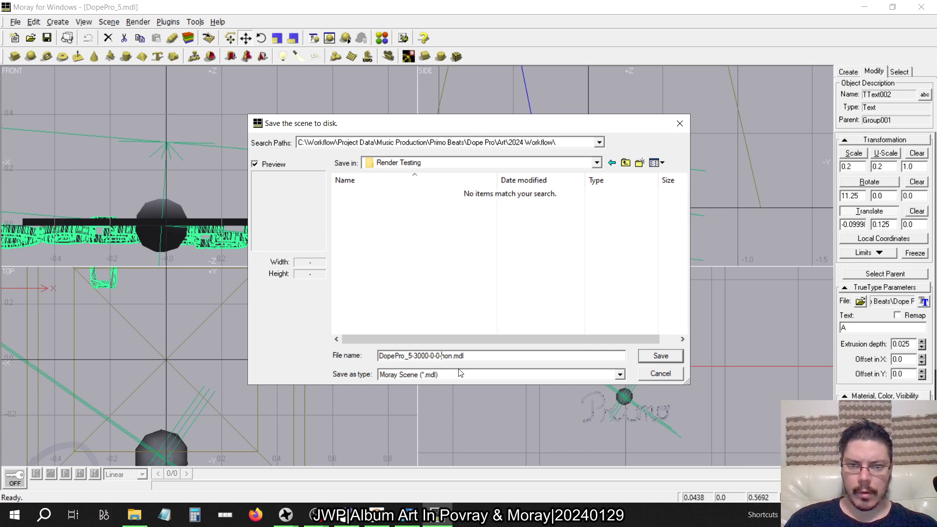
pyautogui.write('1')
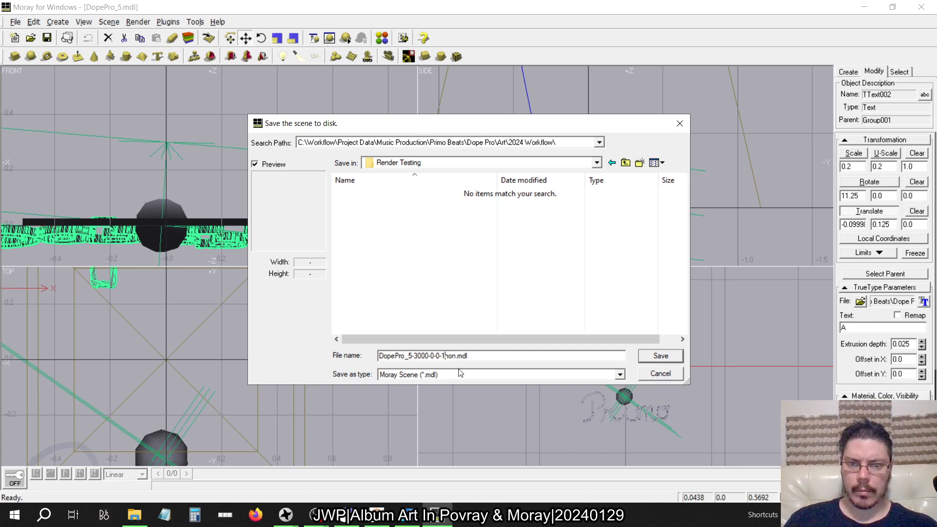
pyautogui.write('x1')
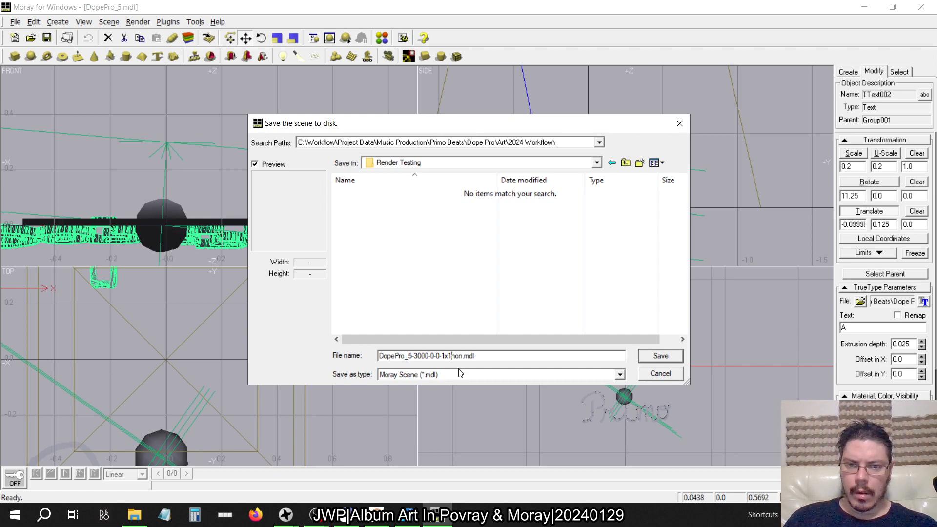
pyautogui.write('-')
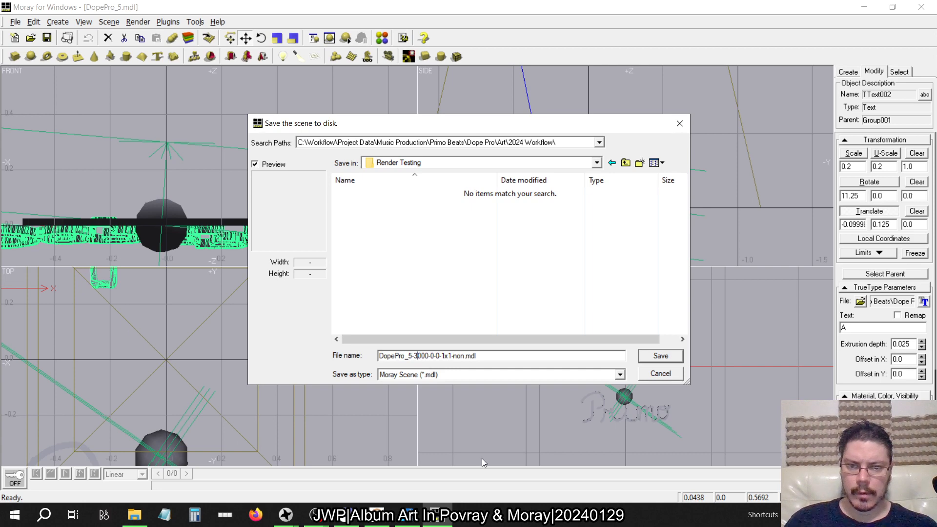
pyautogui.press('BackSpace')
pyautogui.write('6')
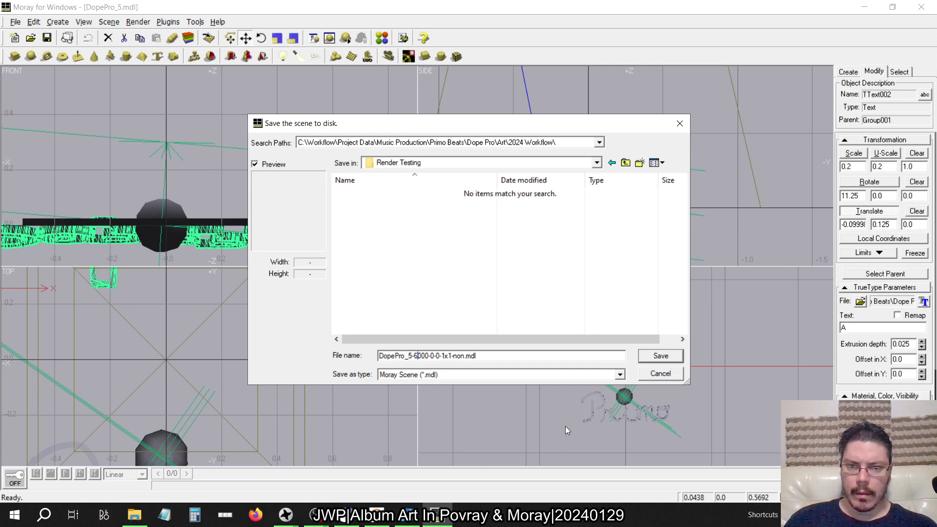
pyautogui.click(672, 354)
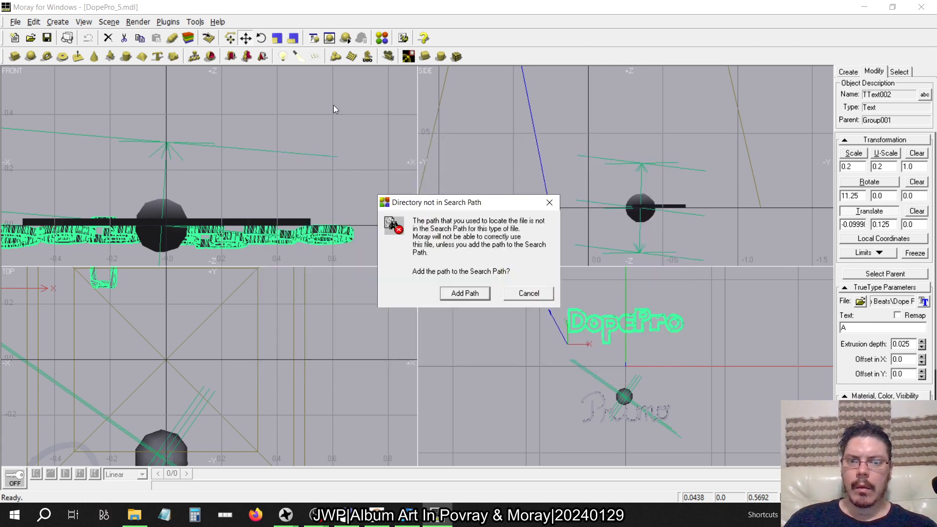
pyautogui.click(464, 293)
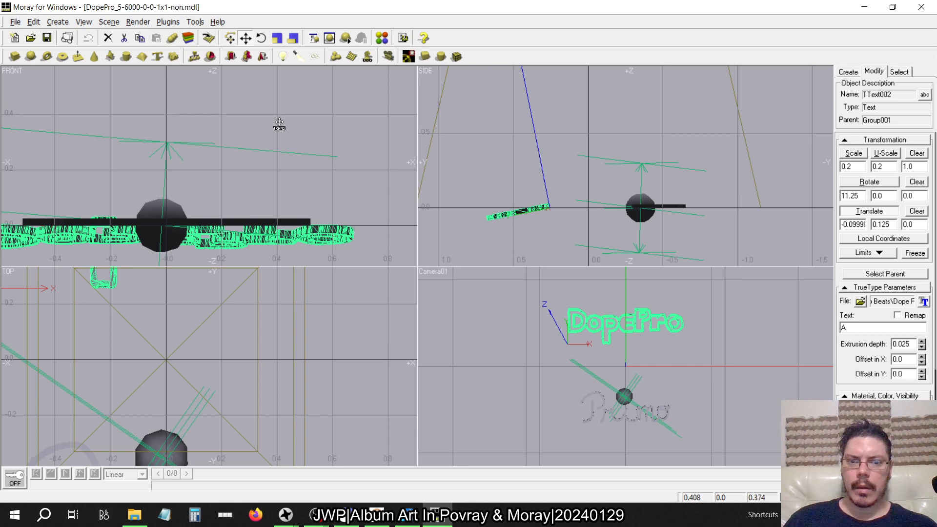
# - Set the antialiasing rays to 2 x 2 in the rendering options and accept the change
pyautogui.click(139, 22)
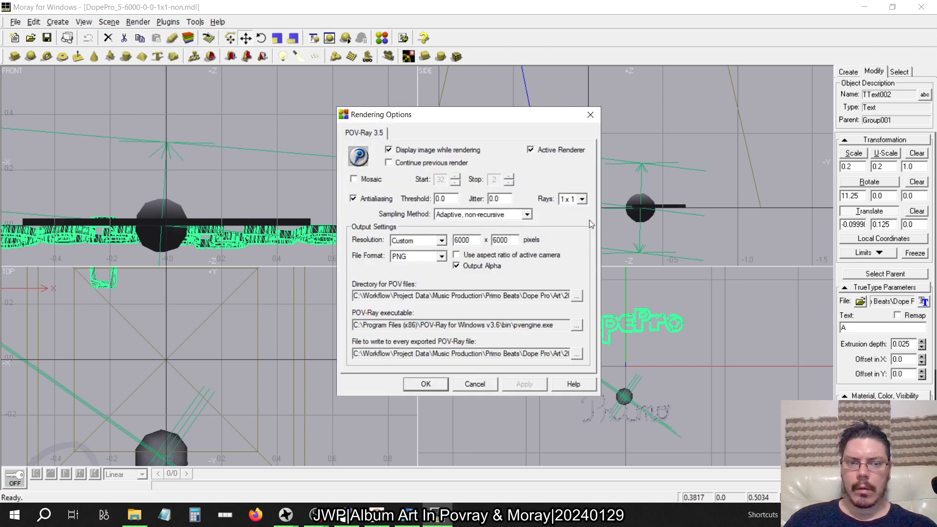
pyautogui.click(581, 200)
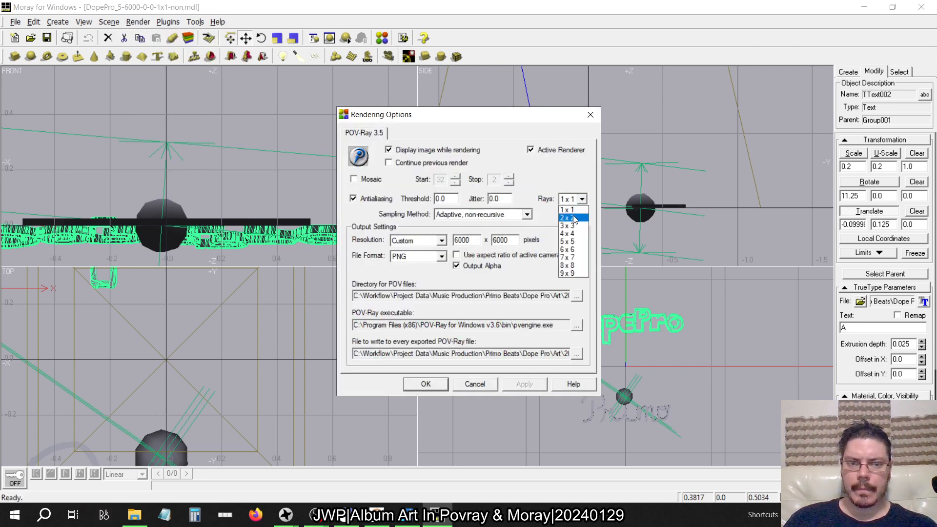
pyautogui.click(573, 217)
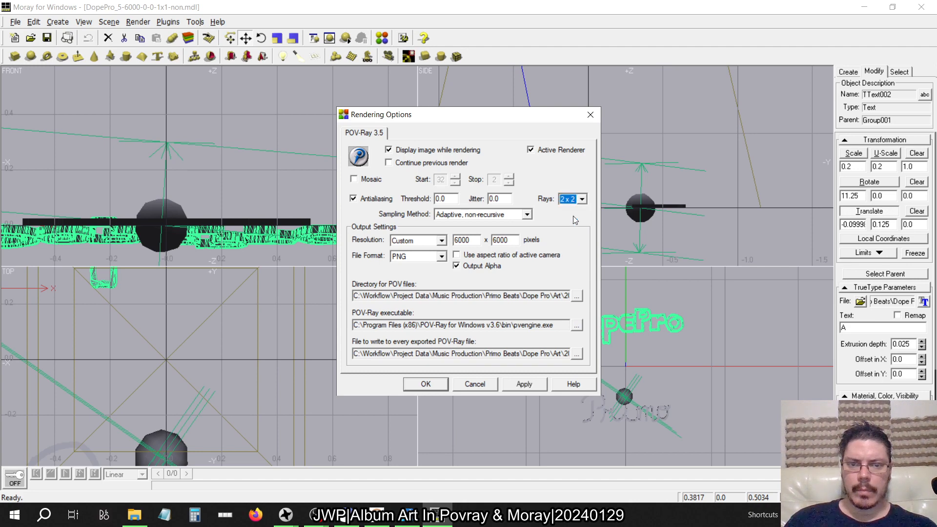
pyautogui.click(524, 384)
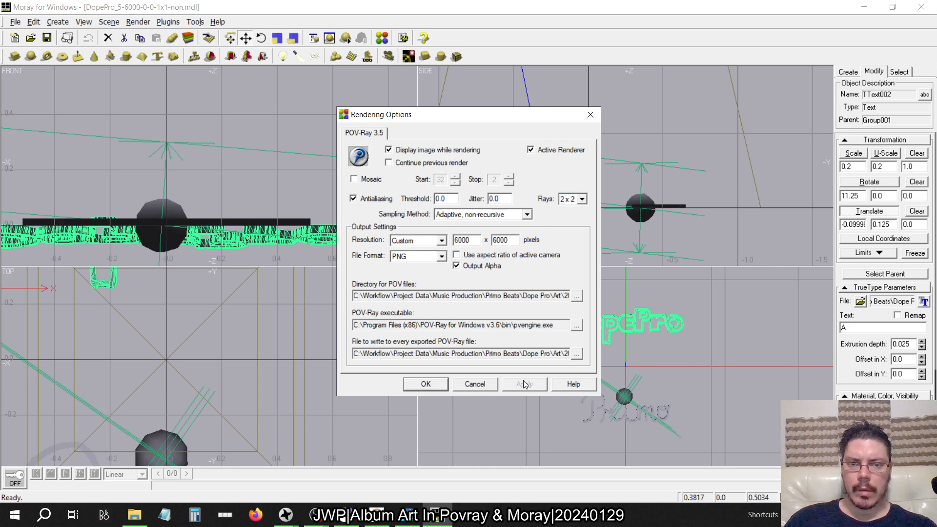
pyautogui.click(426, 385)
# - Set the antialiasing rays to 3 x 3 in the rendering options and accept the change
pyautogui.click(14, 22)
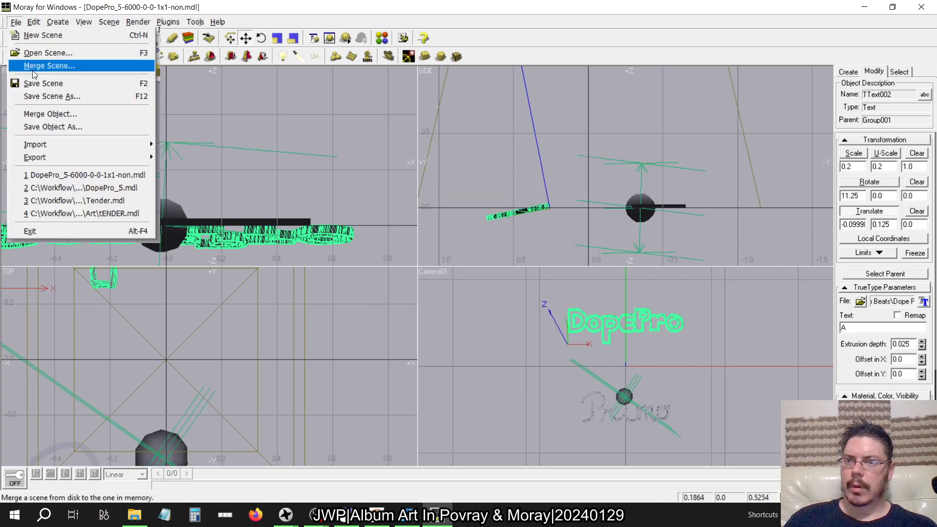
pyautogui.moveTo(142, 24)
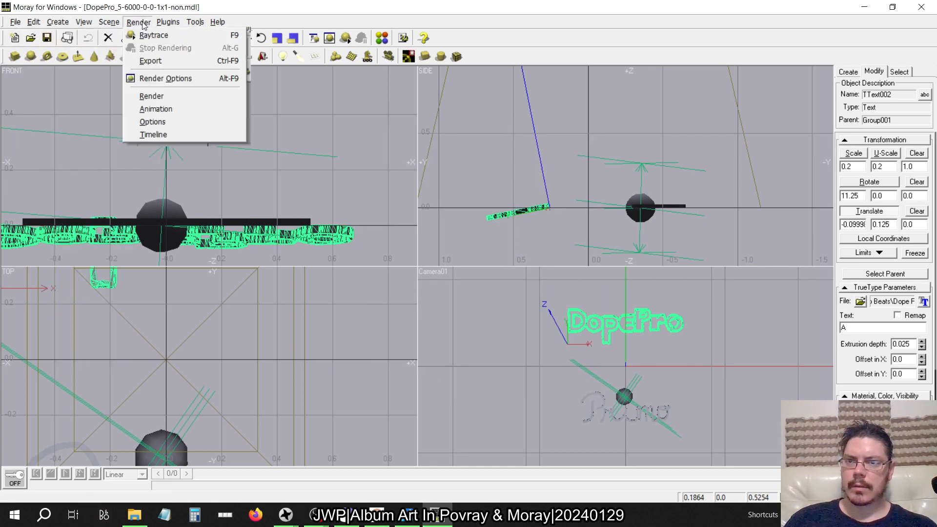
pyautogui.click(165, 78)
pyautogui.click(586, 202)
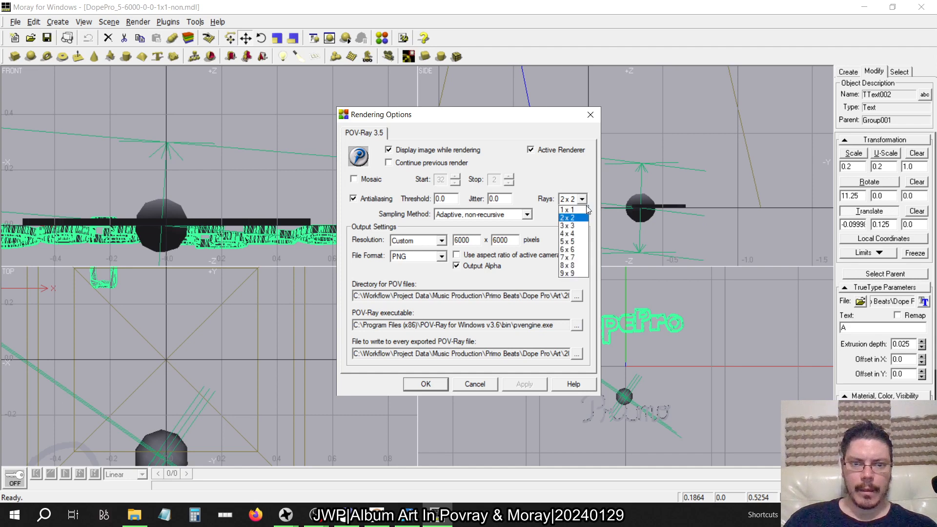
pyautogui.click(574, 228)
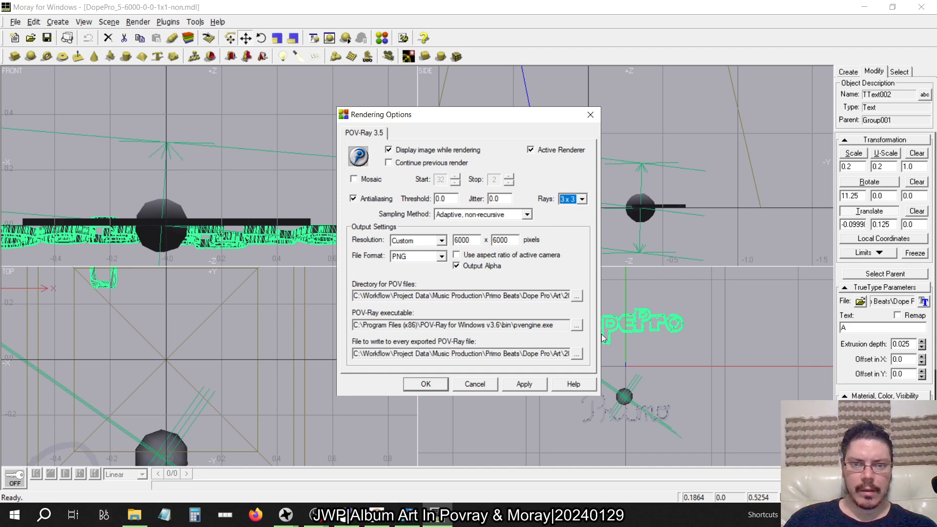
pyautogui.click(524, 384)
pyautogui.click(444, 388)
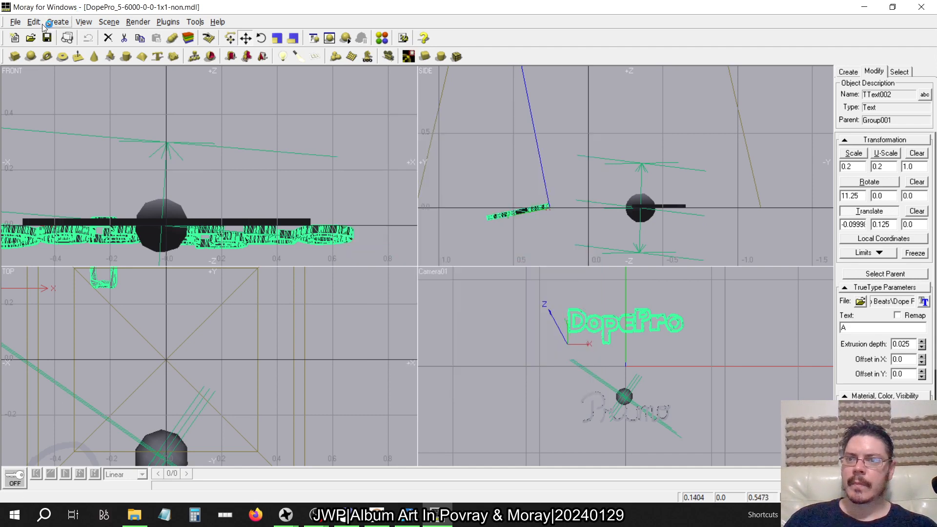
# - Save the scene under the new name DopePro_5-6000-0-0-3x3-non.mdl in the Render Testing folder
pyautogui.click(16, 22)
pyautogui.click(49, 96)
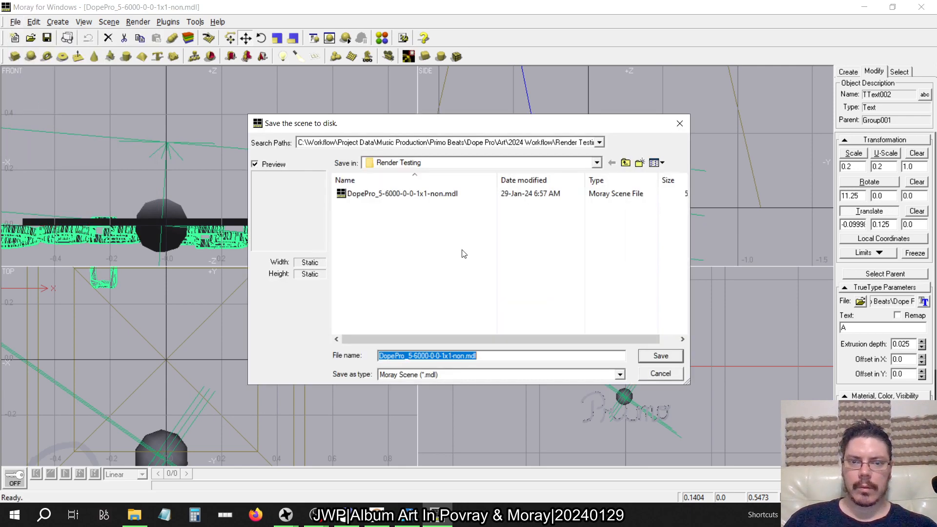
pyautogui.click(453, 356)
pyautogui.press('BackSpace')
pyautogui.press('BackSpace')
pyautogui.press('BackSpace')
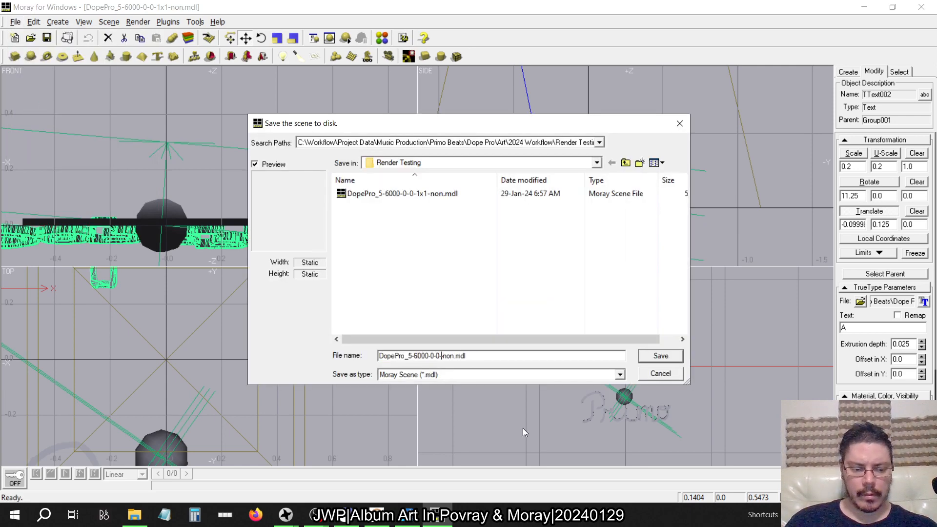
pyautogui.write('3x3')
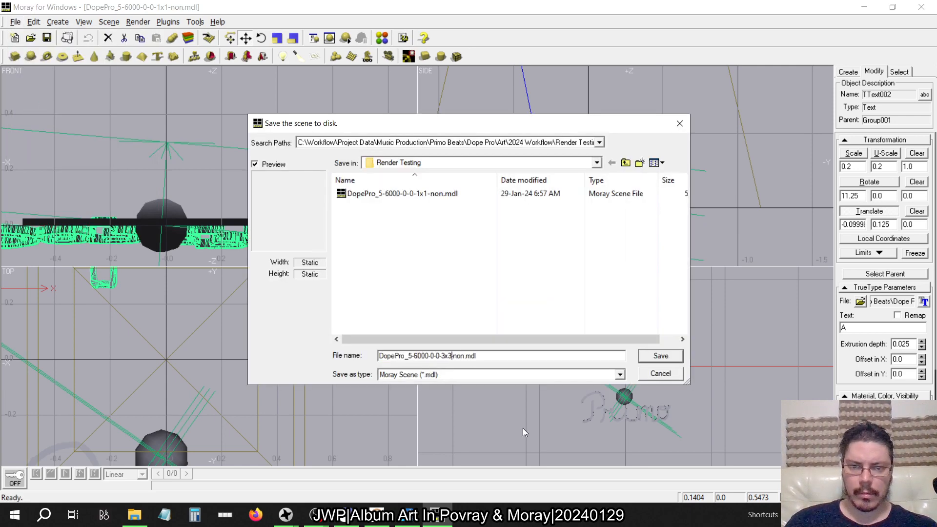
pyautogui.click(673, 358)
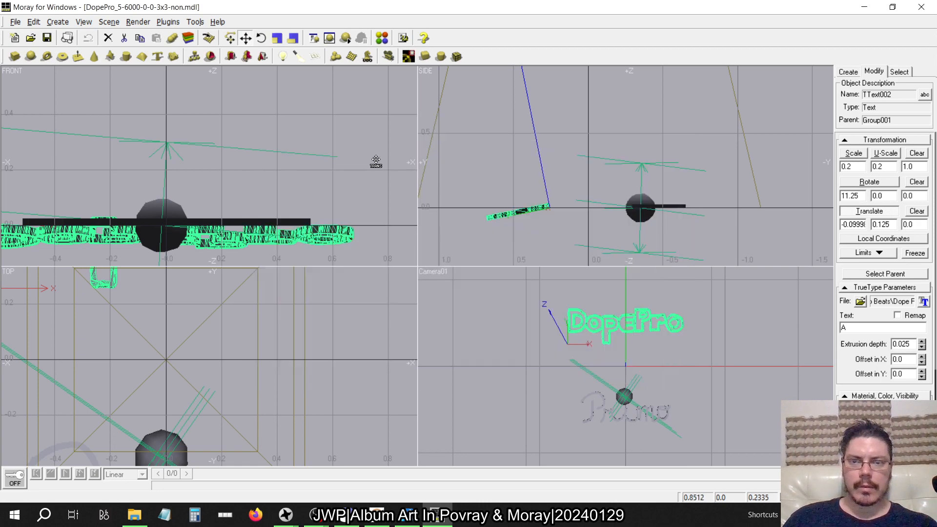
# - Set the antialiasing rays to 6 x 6 in the rendering options and accept the change
pyautogui.click(147, 22)
pyautogui.click(151, 77)
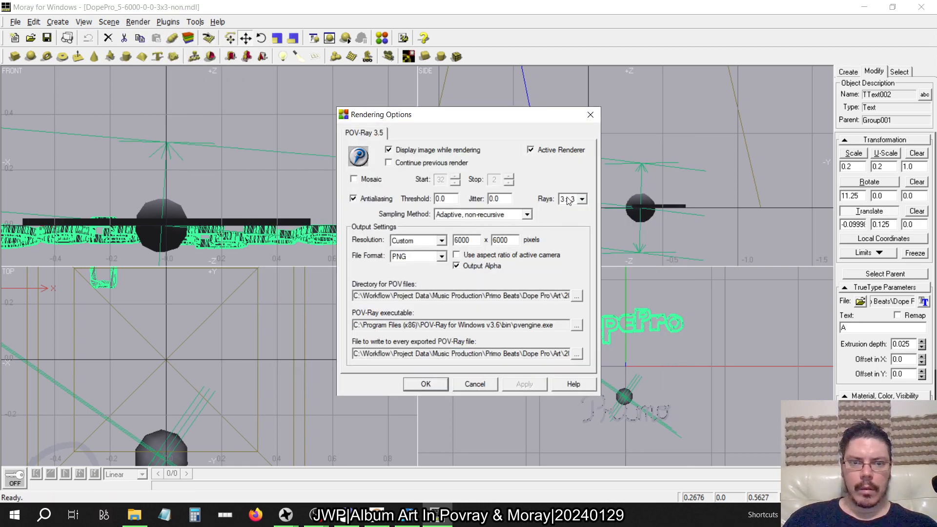
pyautogui.click(569, 199)
pyautogui.click(570, 250)
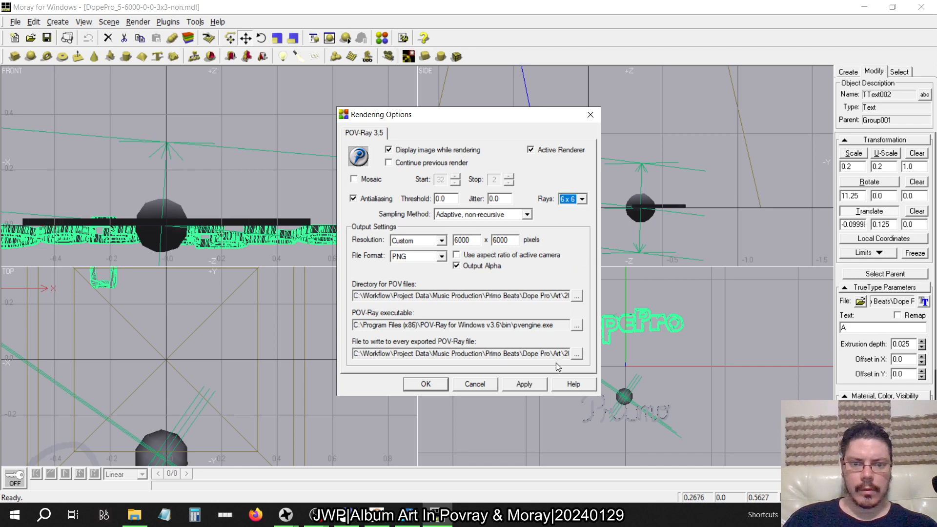
pyautogui.click(524, 384)
pyautogui.click(425, 384)
# - Save the scene under the new name DopePro_5-6000-0-0-6x6-non.mdl in the Render Testing folder
pyautogui.click(30, 22)
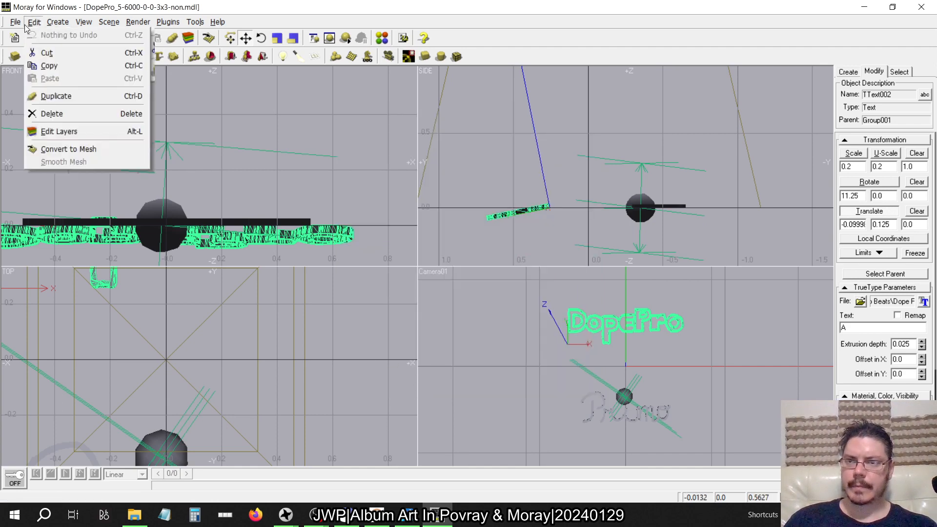
pyautogui.click(39, 97)
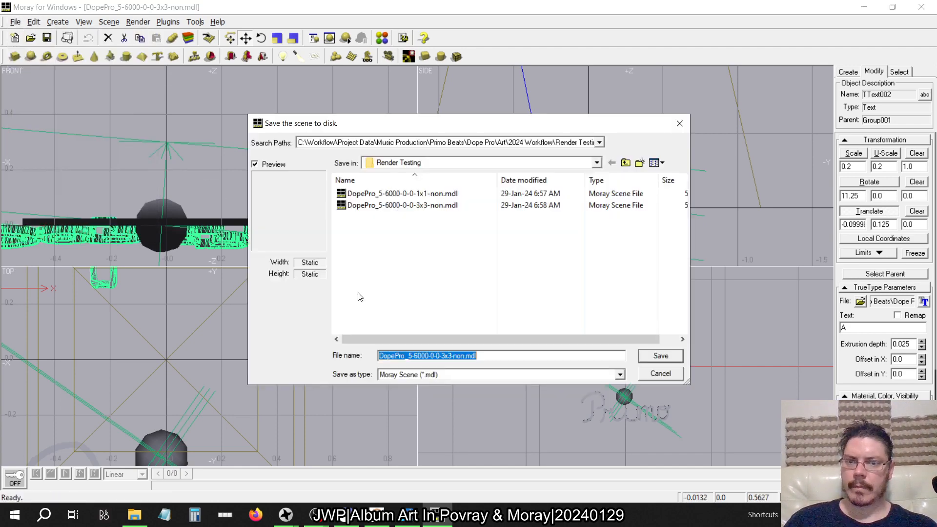
pyautogui.click(440, 356)
pyautogui.press('BackSpace')
pyautogui.press('BackSpace')
pyautogui.press('Delete')
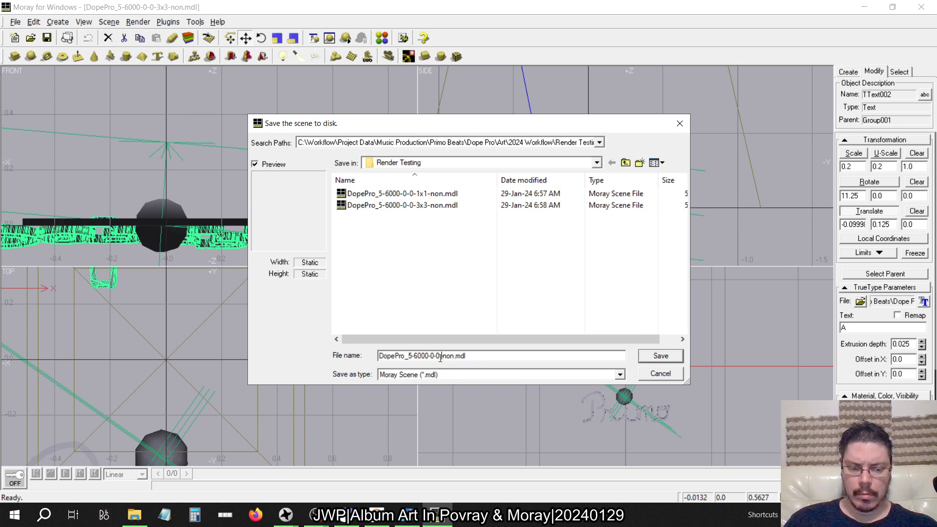
pyautogui.write('6x6-')
pyautogui.click(660, 356)
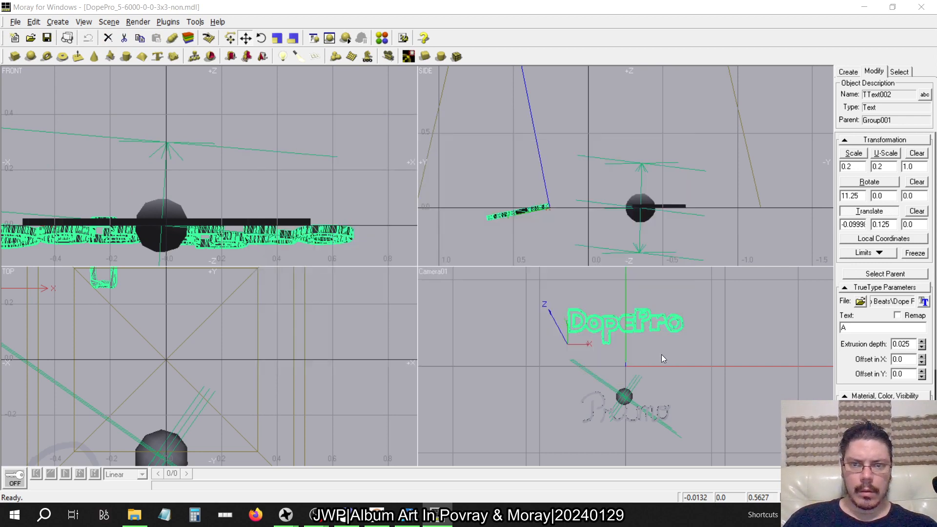
# - Set the antialiasing rays to 9 x 9 in the rendering options and accept the change
pyautogui.click(139, 22)
pyautogui.click(156, 78)
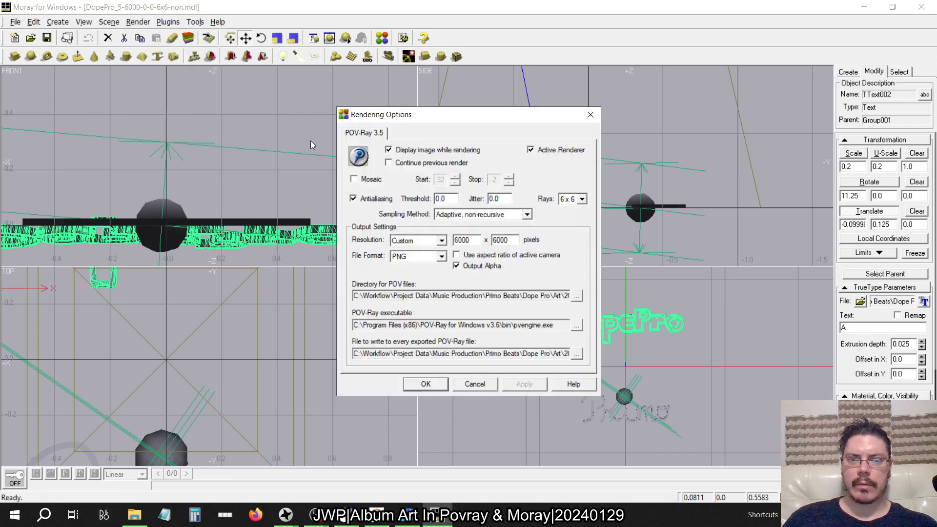
pyautogui.click(575, 200)
pyautogui.click(569, 274)
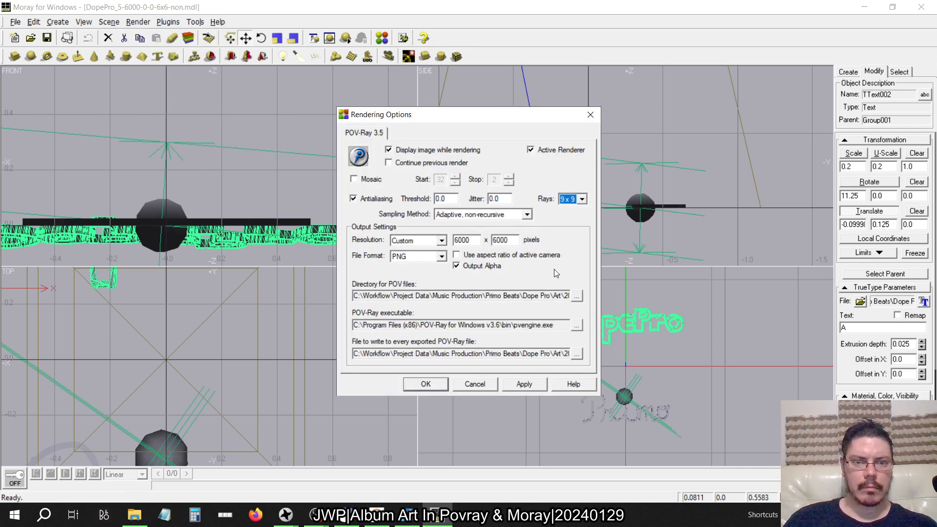
pyautogui.click(525, 385)
pyautogui.click(420, 388)
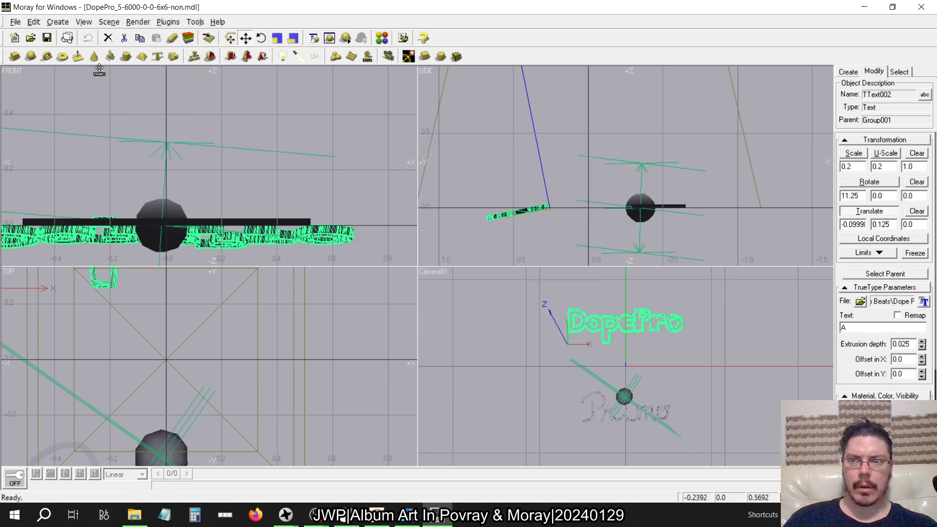
# - Save the scene under the new name DopePro_5-6000-0-0-9x9-non.mdl in the Render Testing folder
pyautogui.click(15, 22)
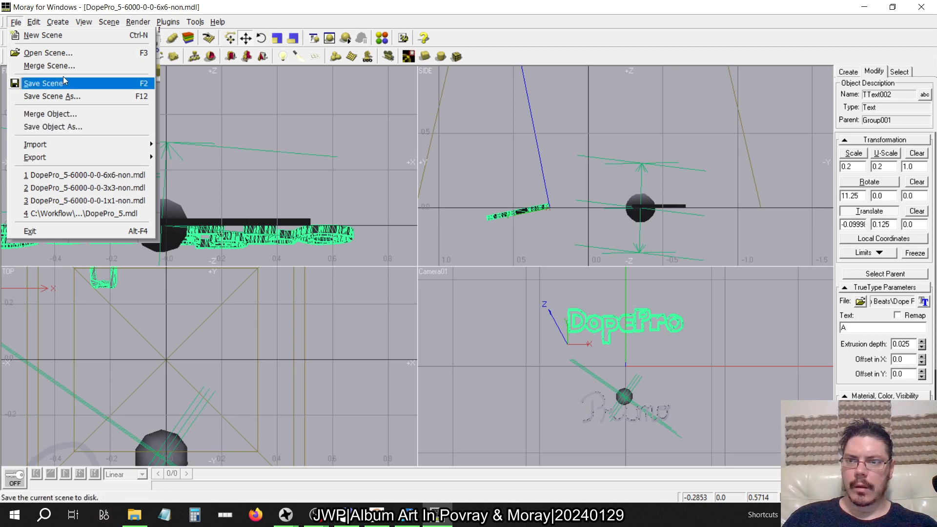
pyautogui.click(58, 96)
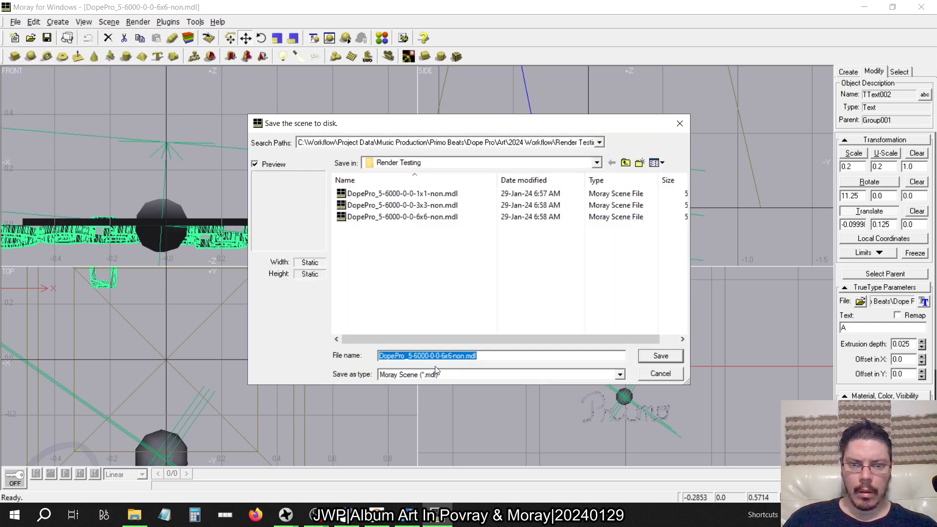
pyautogui.click(449, 356)
pyautogui.press('Delete')
pyautogui.press('BackSpace')
pyautogui.press('BackSpace')
pyautogui.write('9')
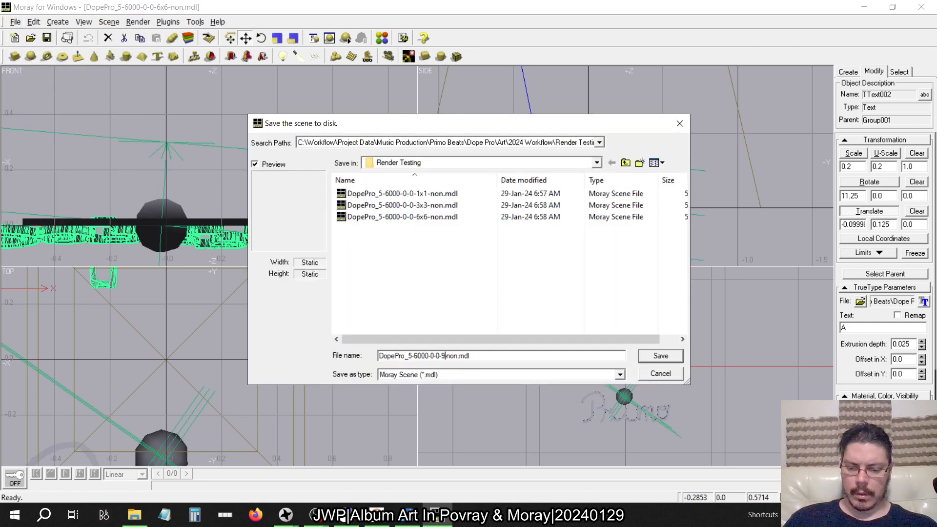
pyautogui.write('x9-')
pyautogui.click(661, 356)
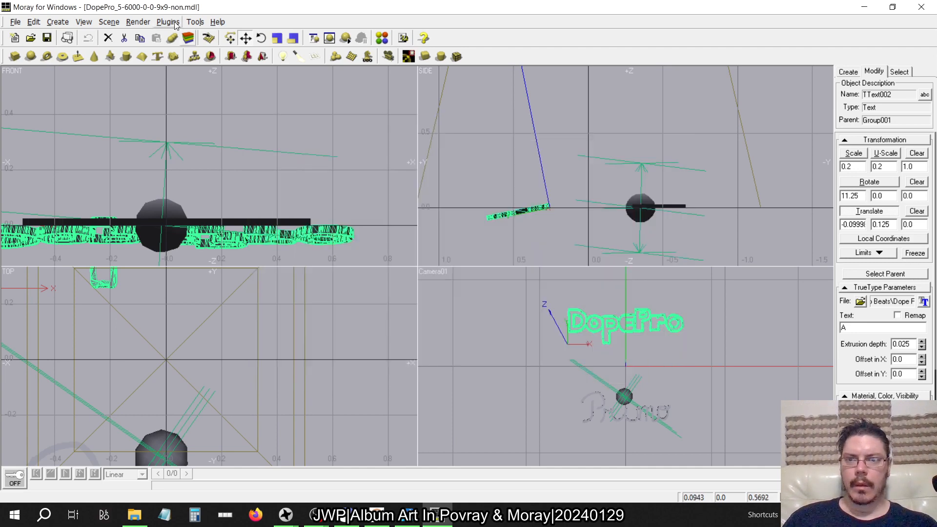
# - Set the antialiasing rays to 1 x 1 and the threshold to 0.5 in the rendering options and accept the changes
pyautogui.click(146, 23)
pyautogui.click(146, 79)
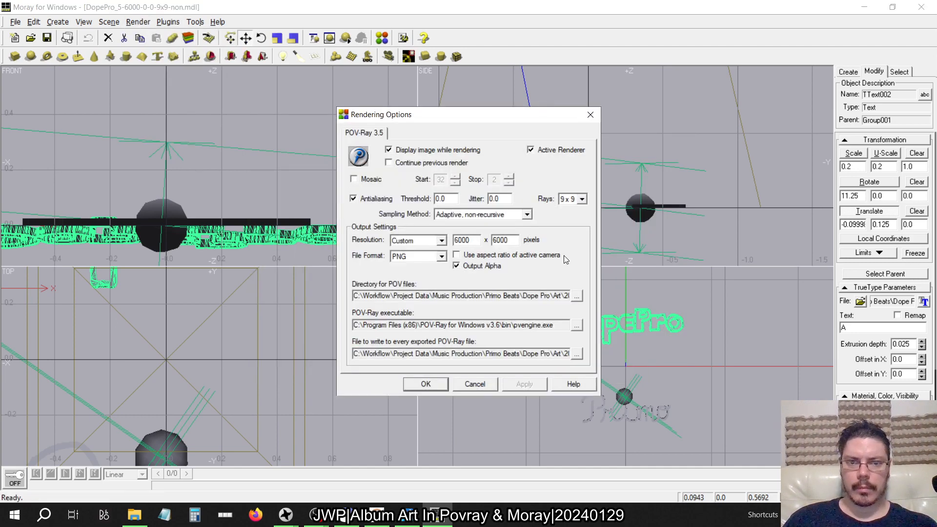
pyautogui.click(582, 199)
pyautogui.click(571, 209)
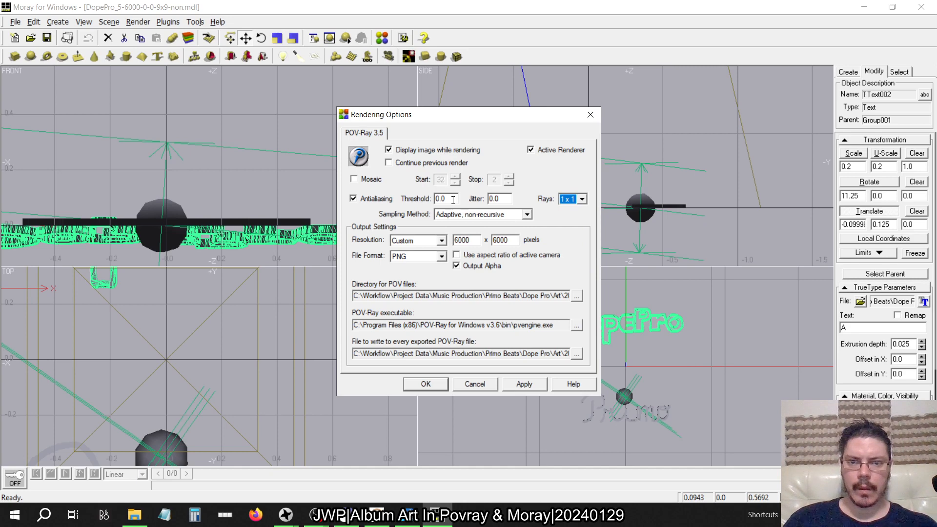
pyautogui.hotkey('shift', 'Tab')
pyautogui.hotkey('shift', 'Tab')
pyautogui.write('0.5')
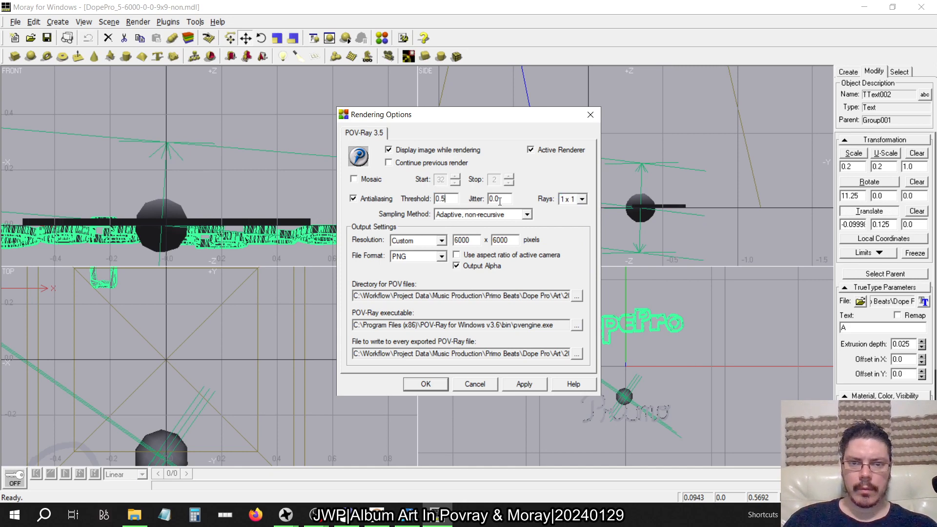
pyautogui.click(501, 199)
pyautogui.click(426, 384)
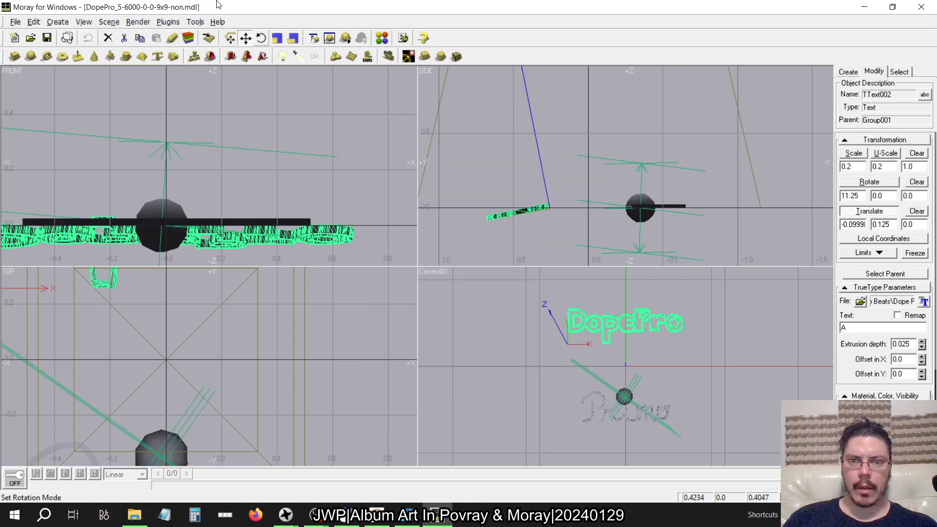
# - Save the scene under the new name DopePro_5-6000-0.5-0-1x1-non.mdl in the Render Testing folder
pyautogui.click(15, 22)
pyautogui.click(27, 100)
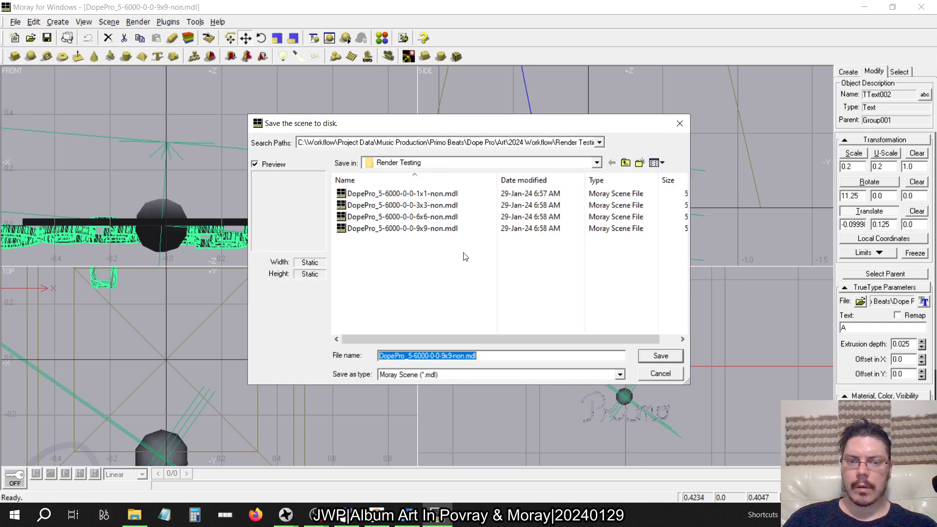
pyautogui.click(426, 357)
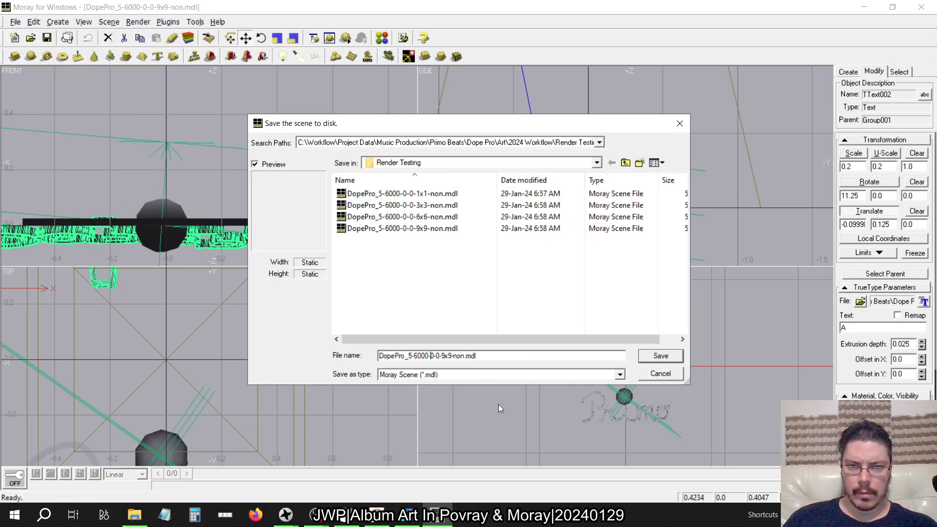
pyautogui.press('BackSpace')
pyautogui.press('BackSpace')
pyautogui.press('BackSpace')
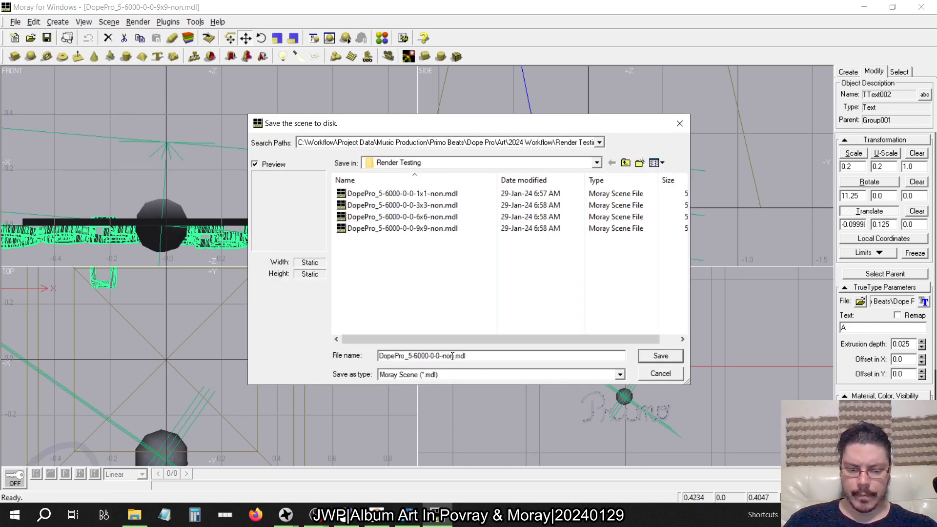
pyautogui.write('1x1-')
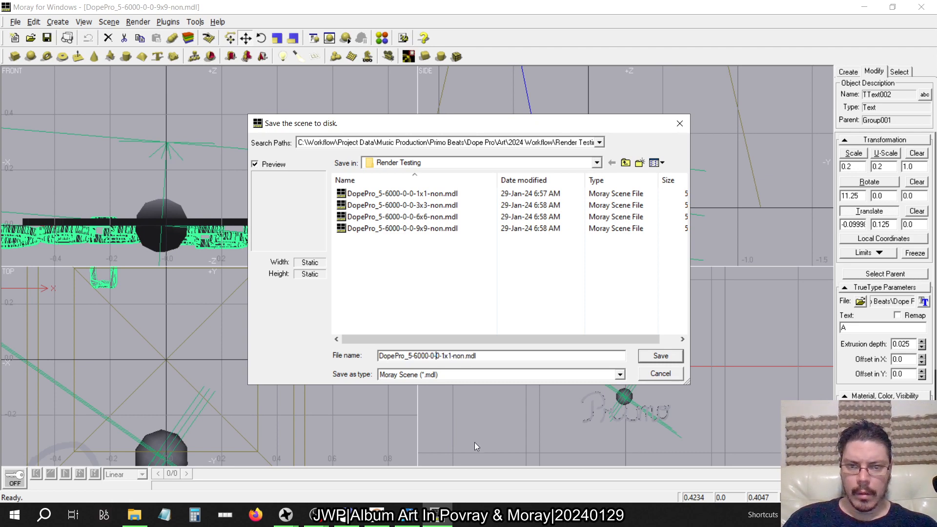
pyautogui.write('.5')
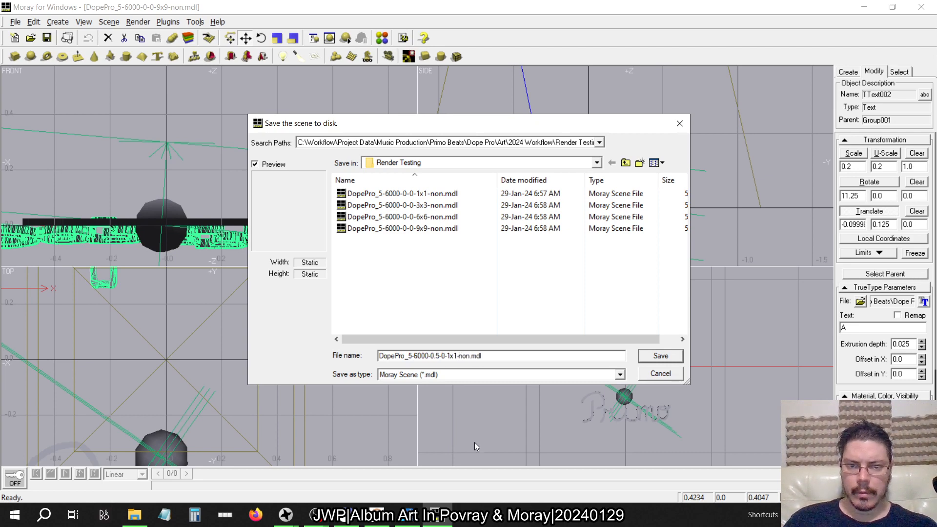
pyautogui.press('Left')
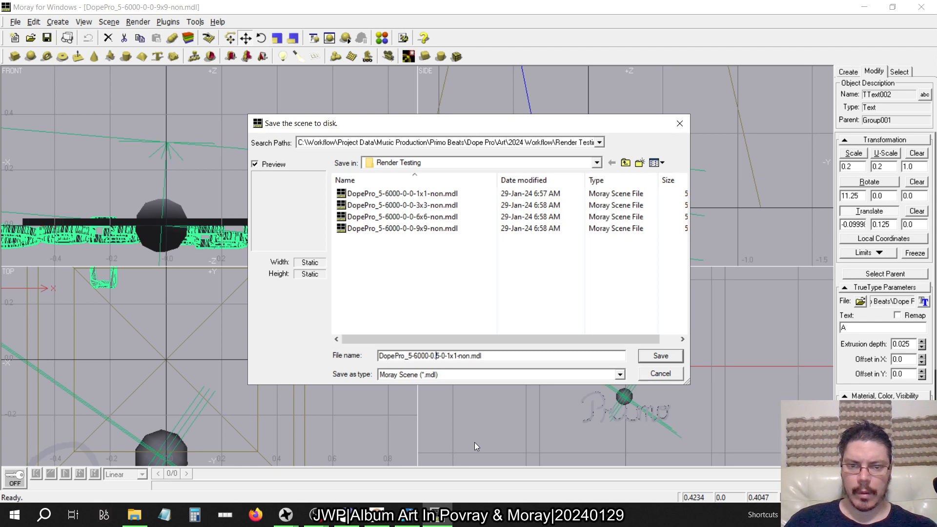
pyautogui.press('BackSpace')
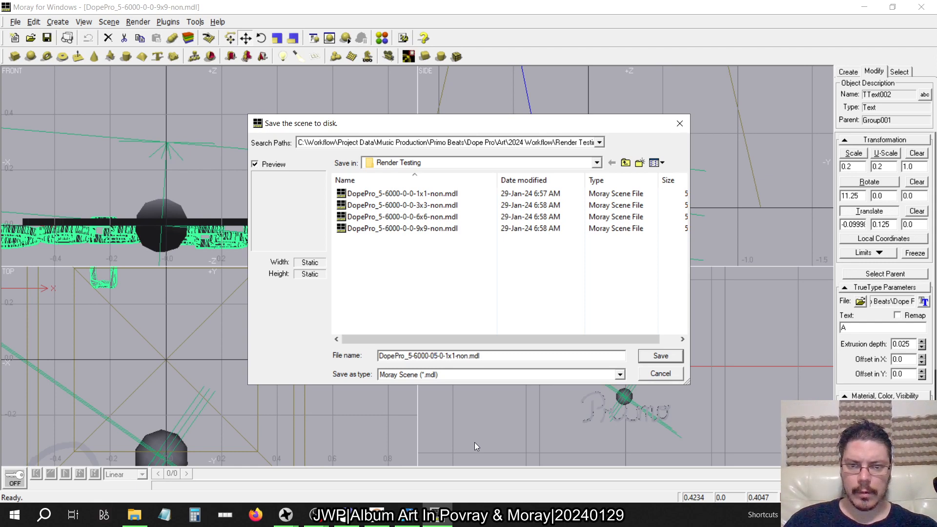
pyautogui.press('BackSpace')
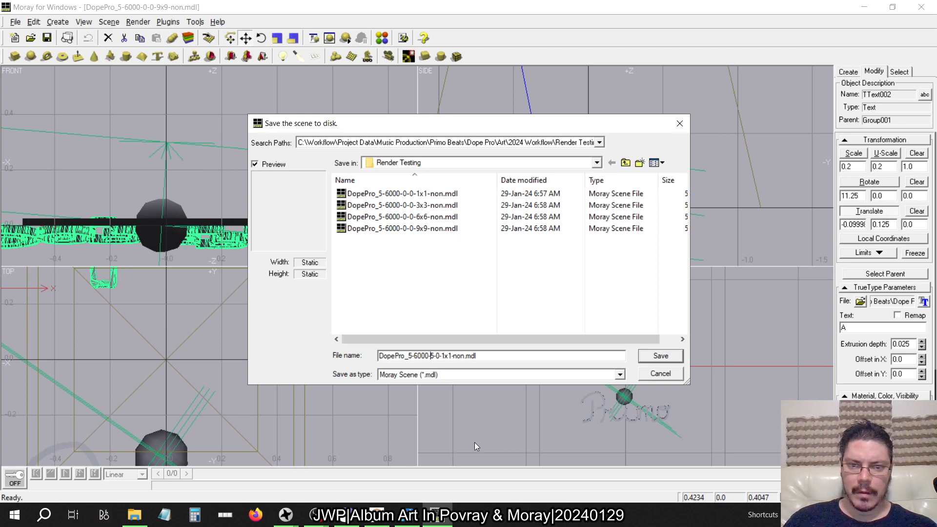
pyautogui.write('0.')
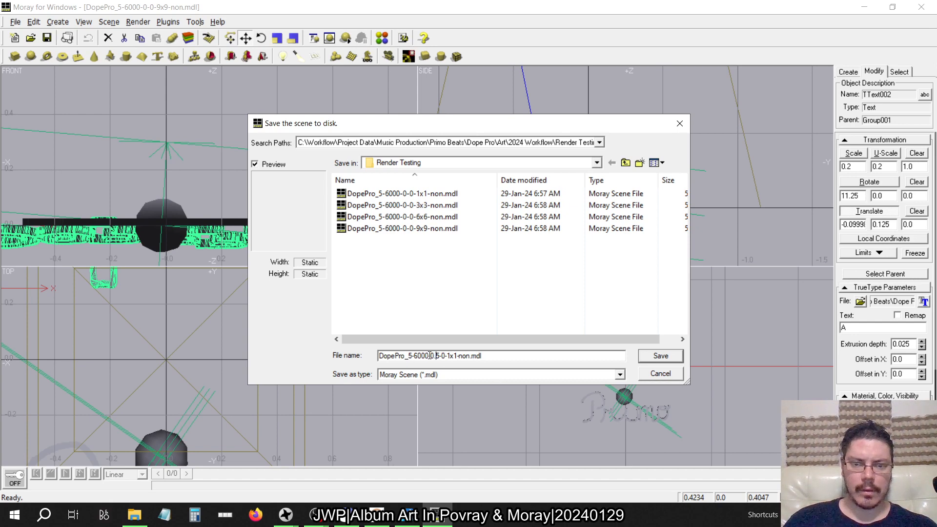
pyautogui.click(660, 356)
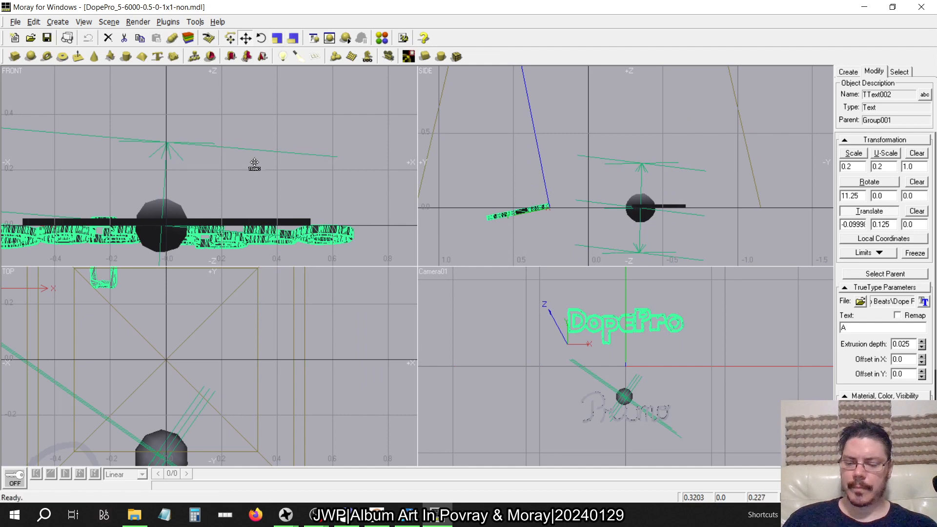
# - Set the antialiasing rays to 3 x 3 in the rendering options and accept the change
pyautogui.click(138, 21)
pyautogui.click(196, 80)
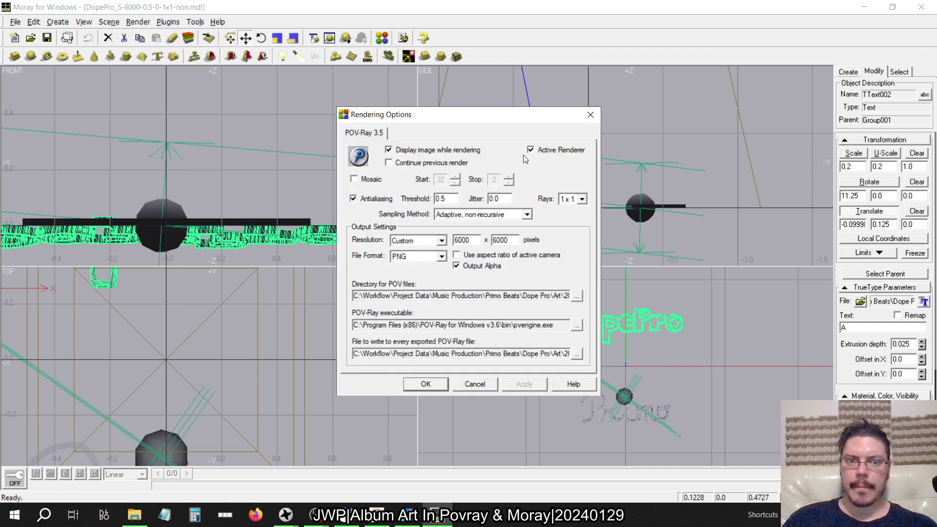
pyautogui.click(581, 198)
pyautogui.click(569, 226)
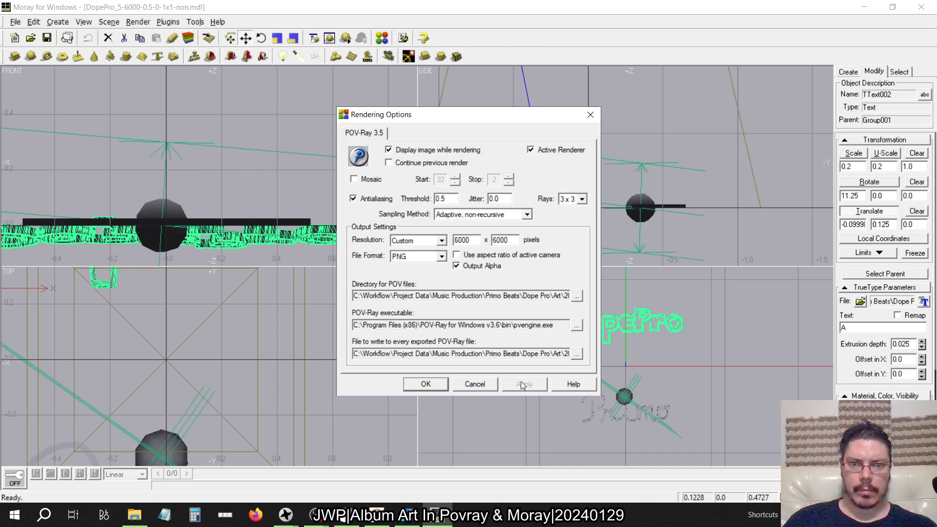
pyautogui.click(426, 384)
# - Save the scene under the new name DopePro_5-6000-0.5-0-3x3-non.mdl in the Render Testing folder
pyautogui.click(15, 21)
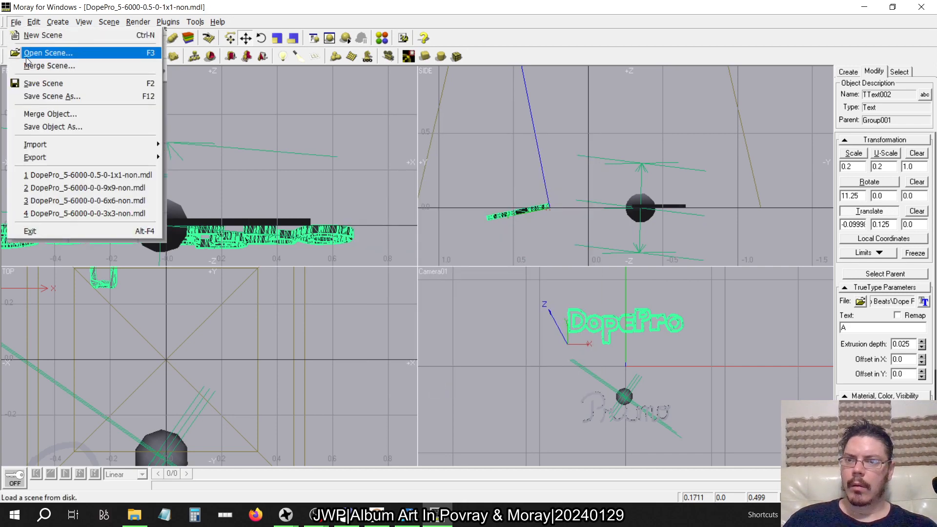
pyautogui.click(27, 96)
pyautogui.click(467, 357)
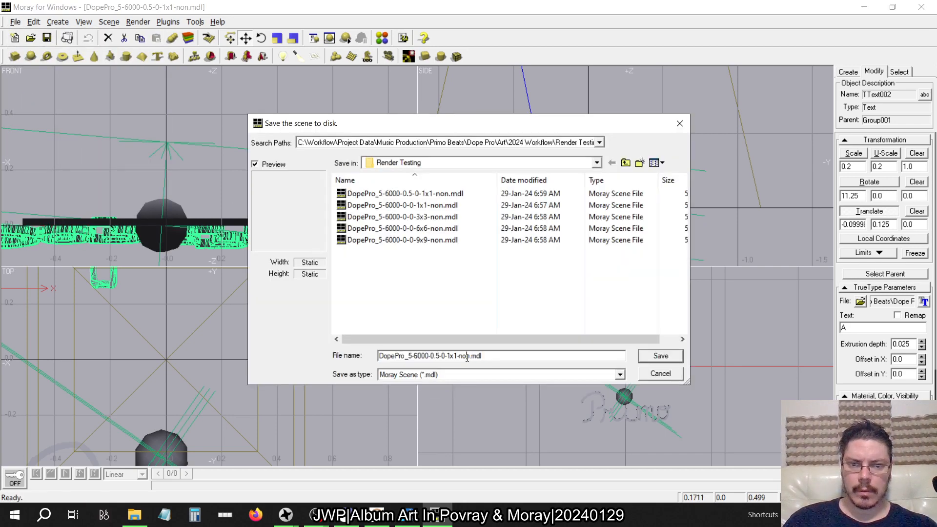
pyautogui.press('Left')
pyautogui.press('Left')
pyautogui.press('BackSpace')
pyautogui.press('BackSpace')
pyautogui.press('BackSpace')
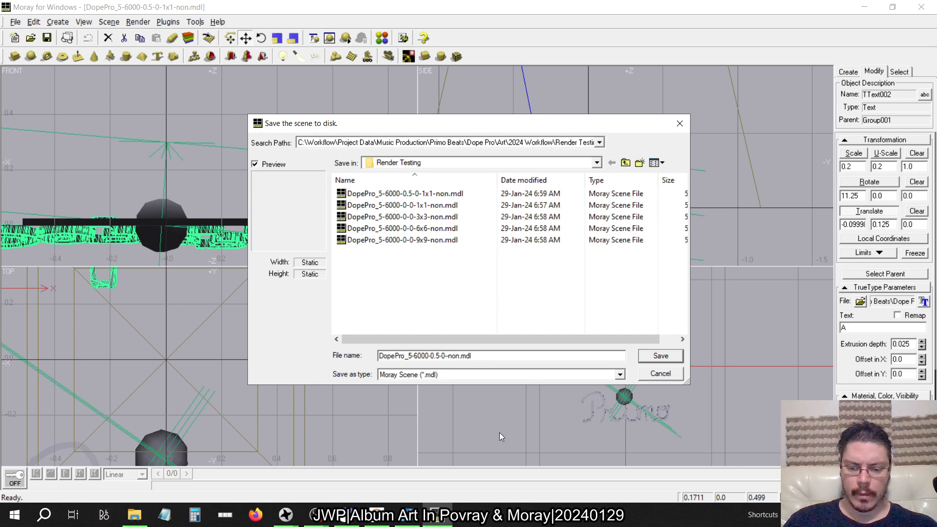
pyautogui.write('3x3')
pyautogui.click(661, 355)
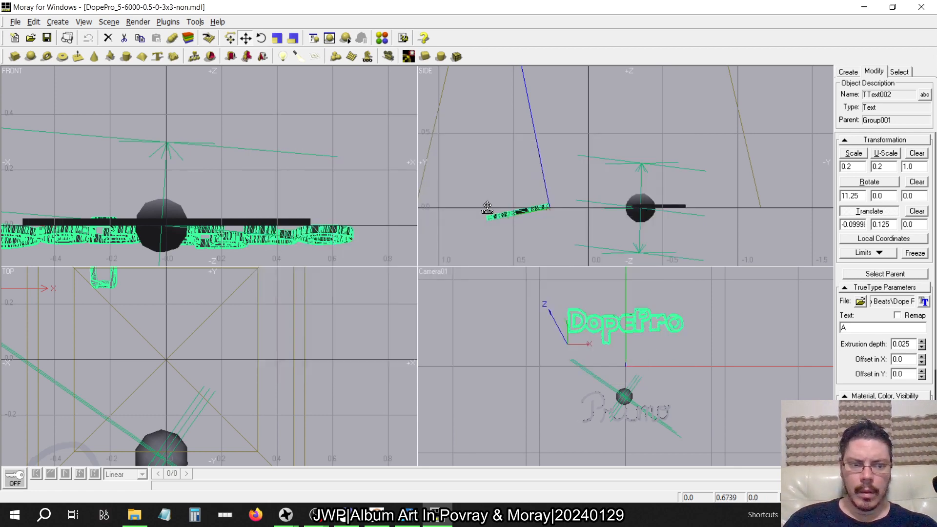
# - Set the antialiasing rays to 6 x 6 in the rendering options and accept the change
pyautogui.click(195, 21)
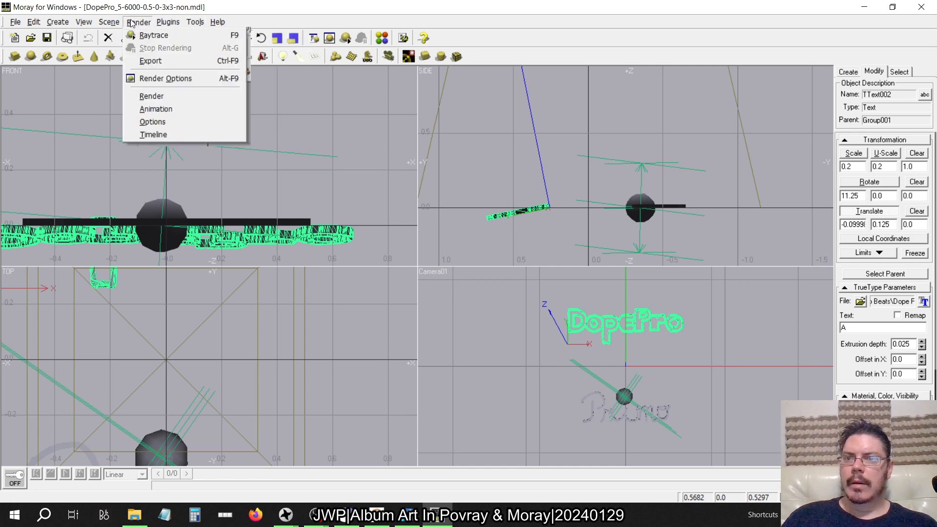
pyautogui.click(152, 78)
pyautogui.click(582, 199)
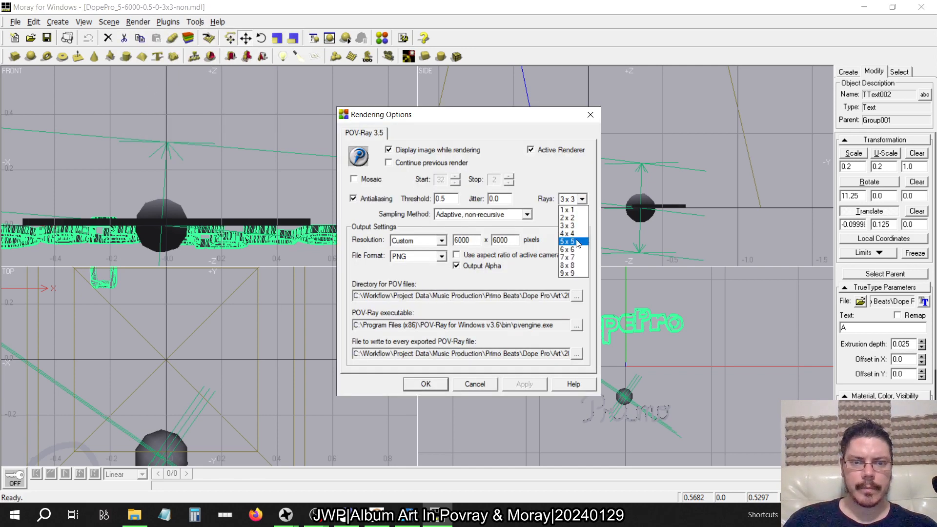
pyautogui.click(578, 251)
pyautogui.click(522, 386)
pyautogui.click(429, 385)
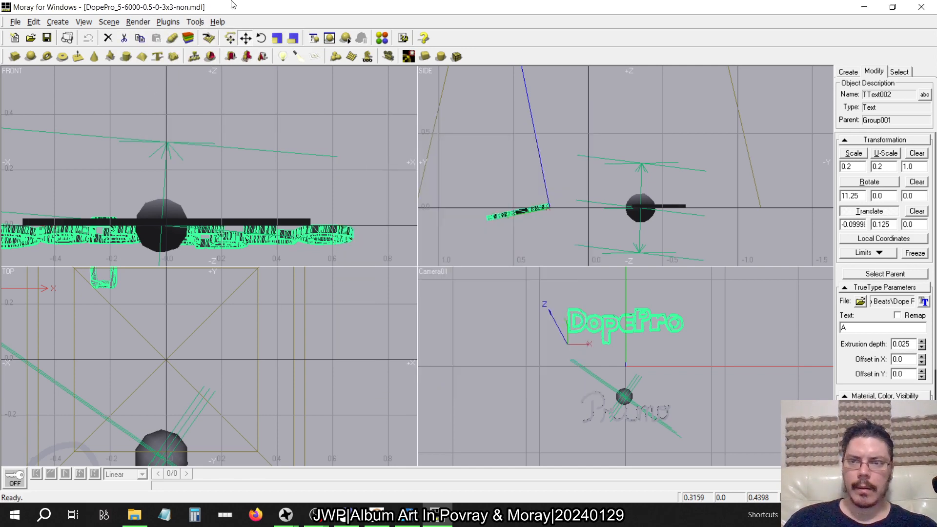
# - Save the scene under the new name DopePro_5-6000-0.5-0-6x6-non.mdl in the Render Testing folder
pyautogui.click(16, 22)
pyautogui.click(52, 96)
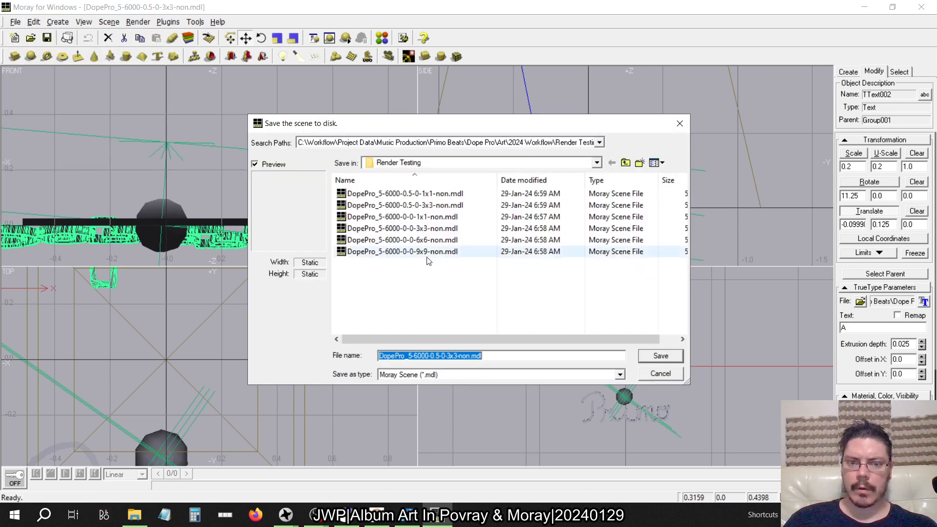
pyautogui.click(457, 356)
pyautogui.press('BackSpace')
pyautogui.press('BackSpace')
pyautogui.press('BackSpace')
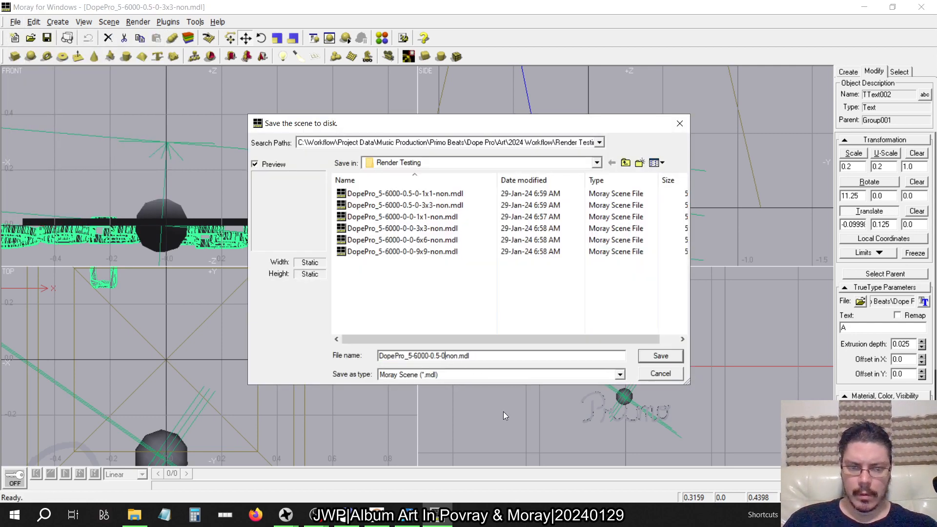
pyautogui.write('6x6-')
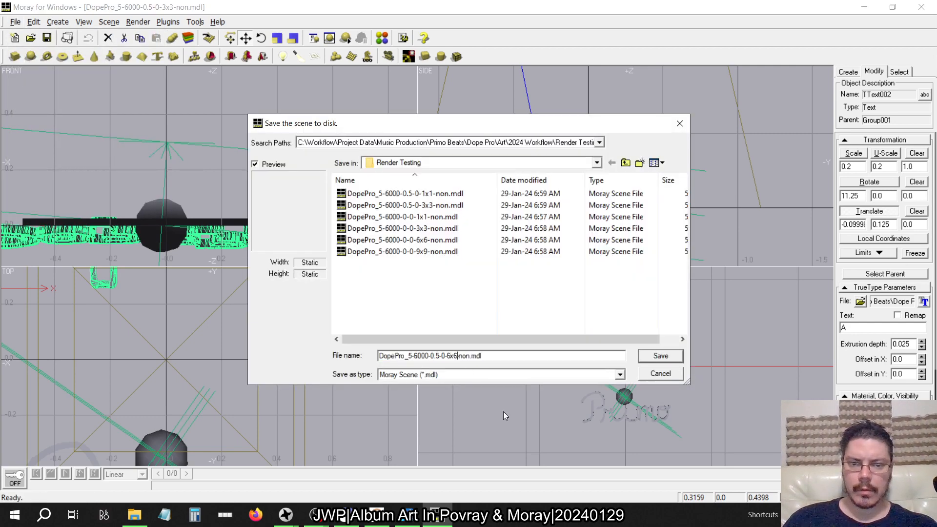
pyautogui.click(677, 356)
# - Set the antialiasing rays to 9 x 9 in the rendering options and accept the change
pyautogui.click(140, 21)
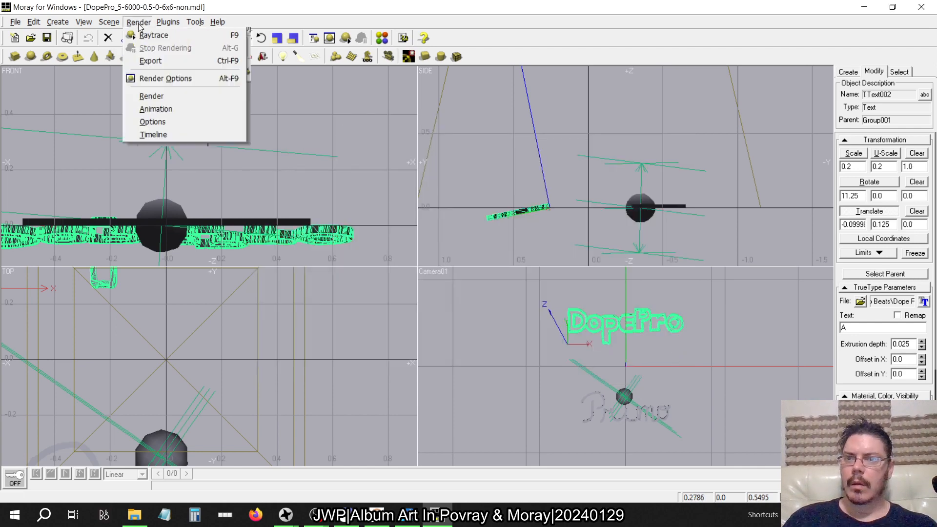
pyautogui.click(166, 78)
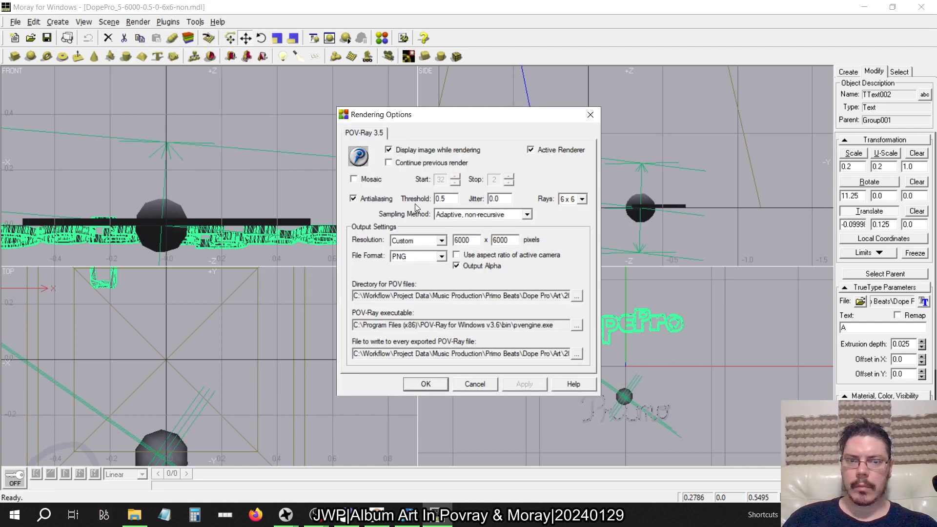
pyautogui.click(582, 199)
pyautogui.click(572, 273)
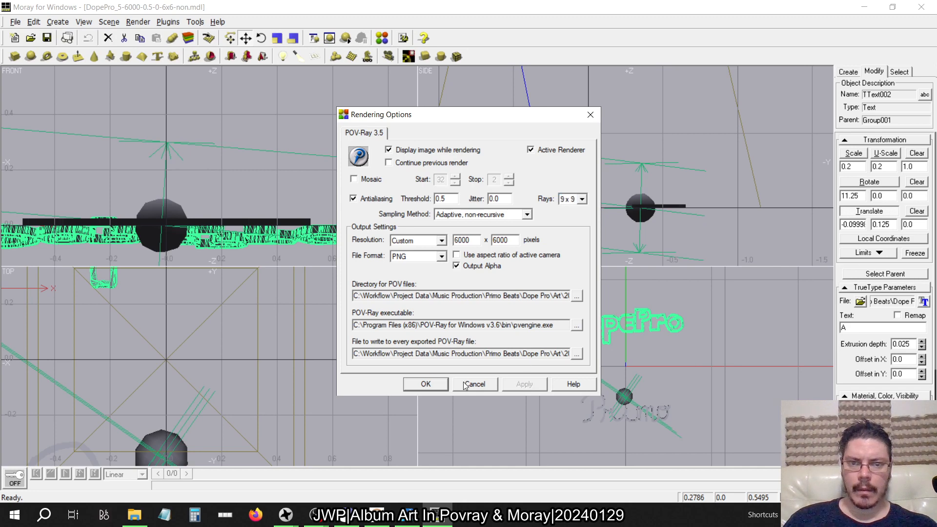
pyautogui.click(436, 385)
# - Save the scene under the new name DopePro_5-6000-0.5-0-9x9-non.mdl in the Render Testing folder
pyautogui.click(34, 22)
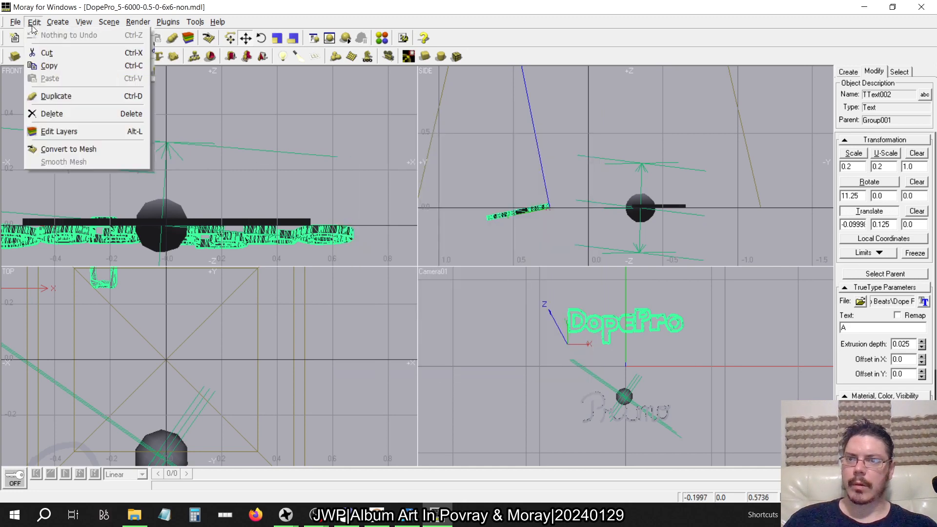
pyautogui.moveTo(59, 22)
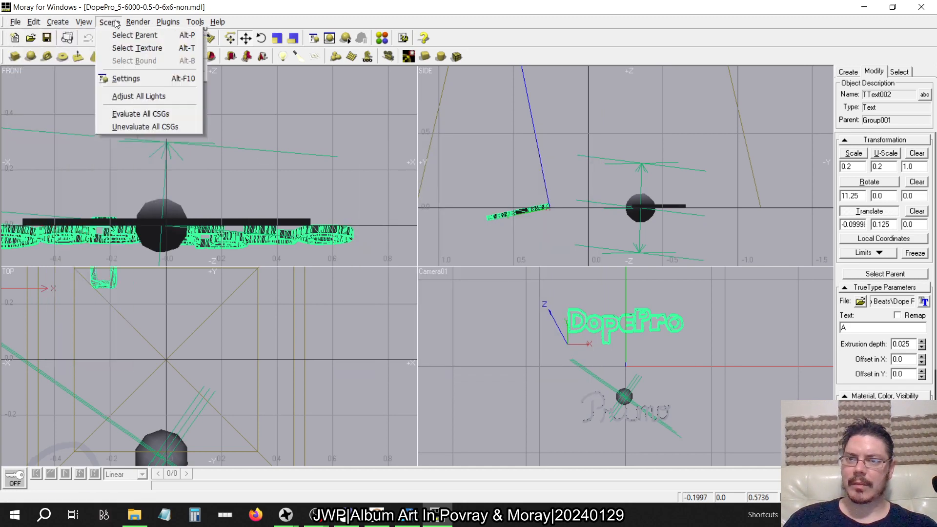
pyautogui.moveTo(16, 22)
pyautogui.click(33, 96)
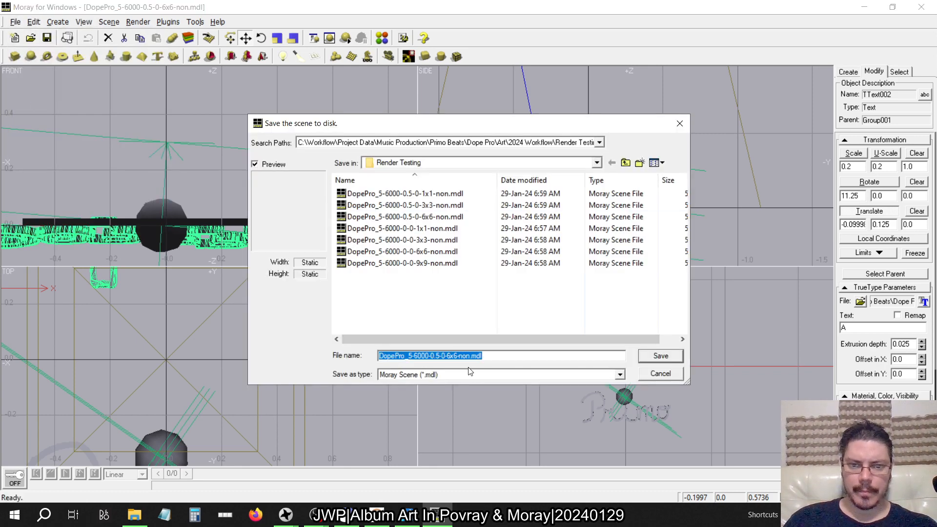
pyautogui.click(458, 356)
pyautogui.press('BackSpace')
pyautogui.press('BackSpace')
pyautogui.press('BackSpace')
pyautogui.press('BackSpace')
pyautogui.write('9x9-')
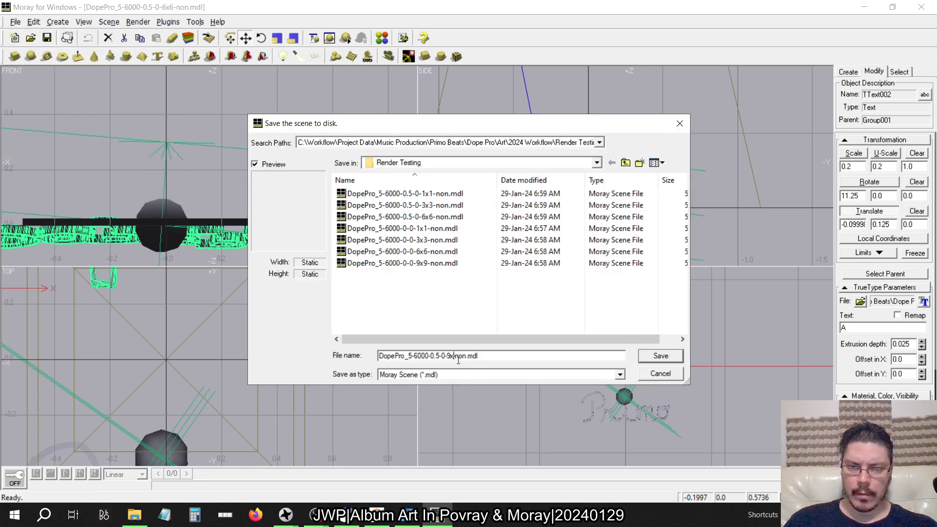
pyautogui.press('Return')
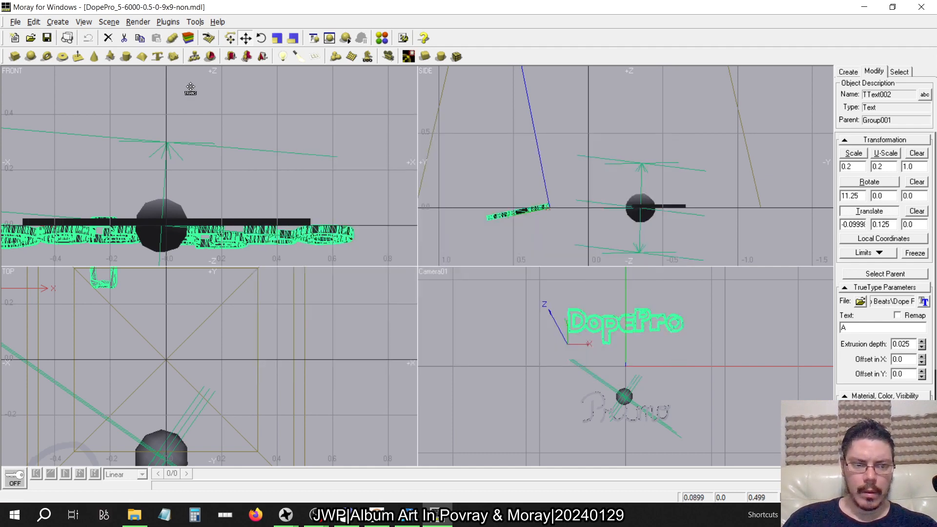
pyautogui.click(16, 22)
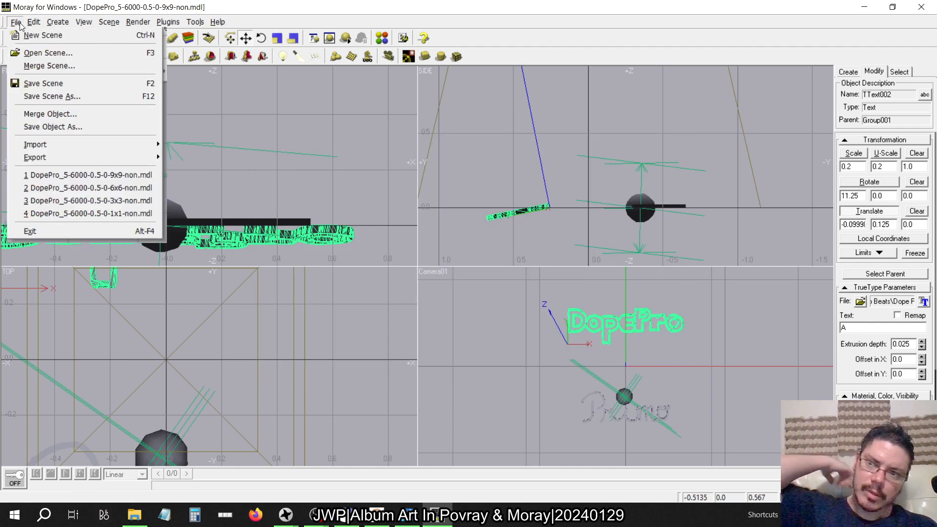
# - Set the antialiasing threshold to 0.0 and the jitter to 0.5 in the rendering options and accept the changes
pyautogui.click(27, 53)
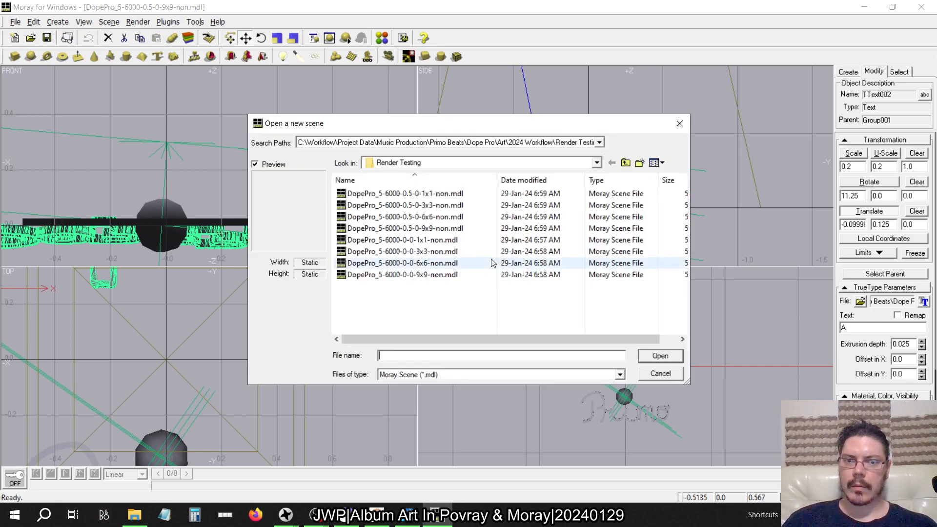
pyautogui.click(681, 123)
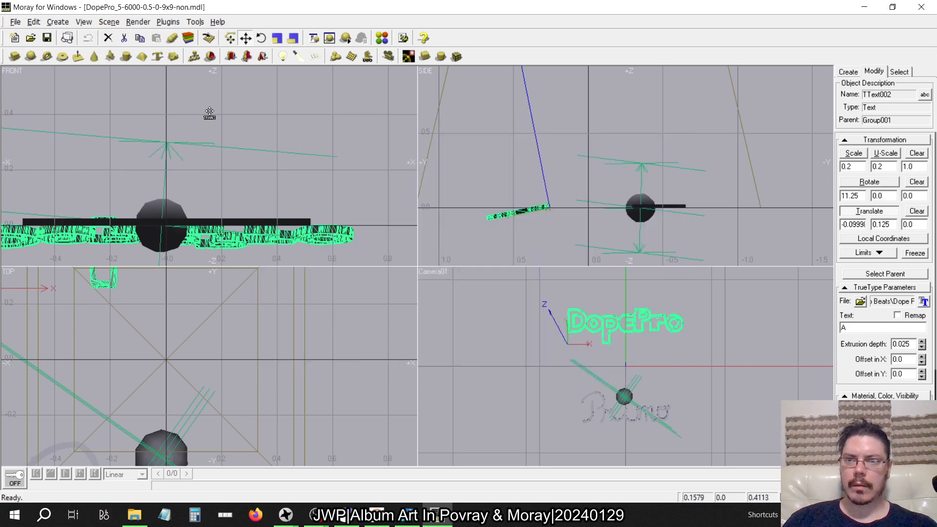
pyautogui.click(138, 22)
pyautogui.click(141, 79)
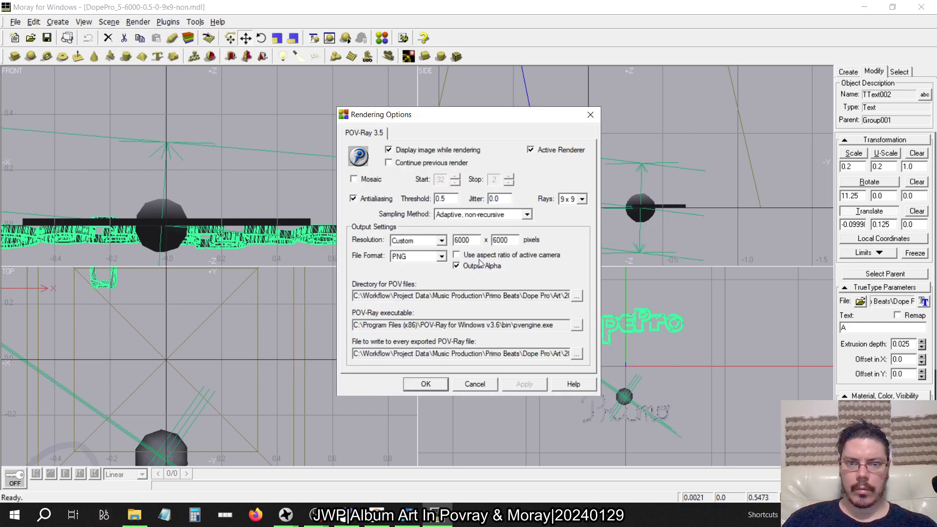
pyautogui.moveTo(446, 199); pyautogui.dragTo(436, 199)
pyautogui.write('0.0')
pyautogui.press('Tab')
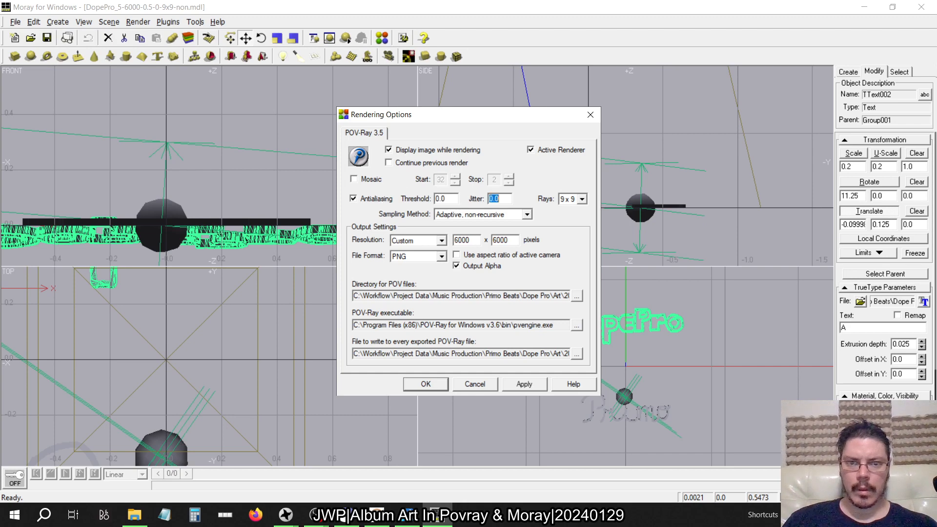
pyautogui.write('0.5')
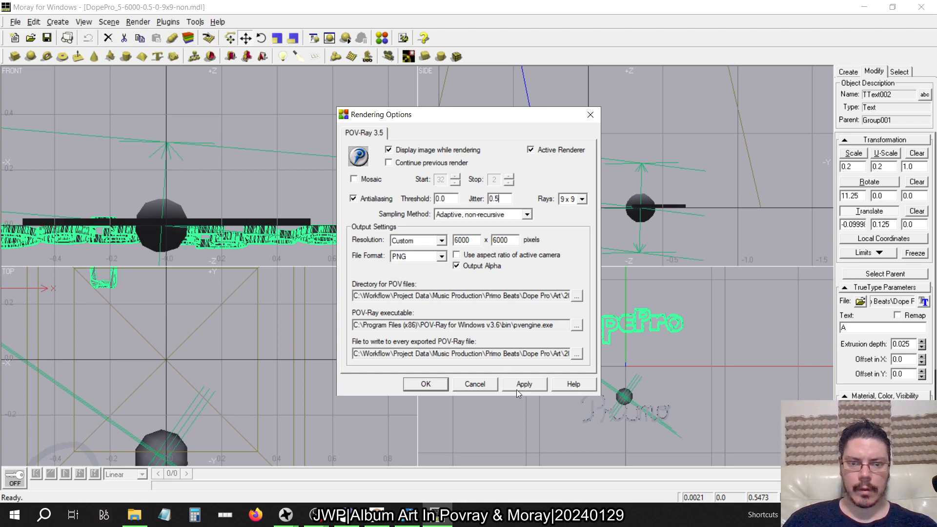
pyautogui.click(531, 384)
pyautogui.click(413, 385)
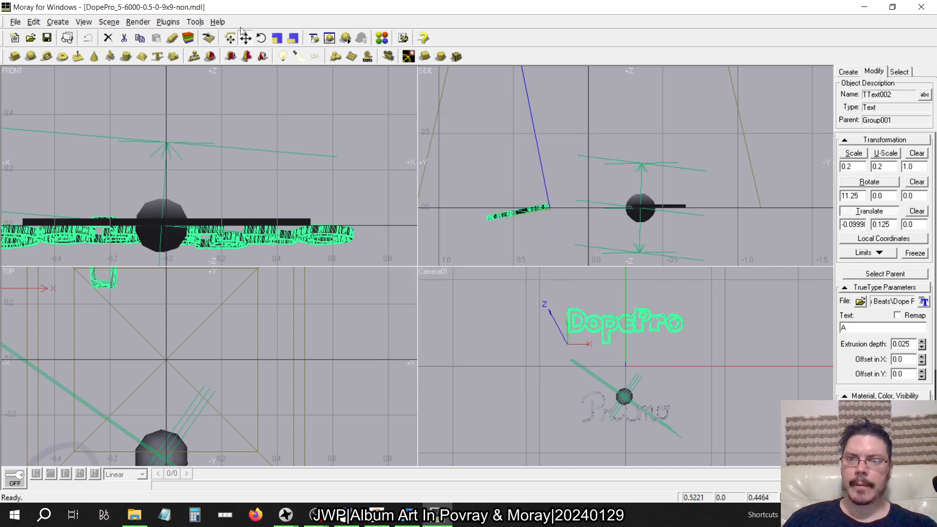
# - Save the scene under the new name DopePro_5-6000-0.0-0.5-9x9-non.mdl in the Render Testing folder
pyautogui.click(15, 22)
pyautogui.click(52, 95)
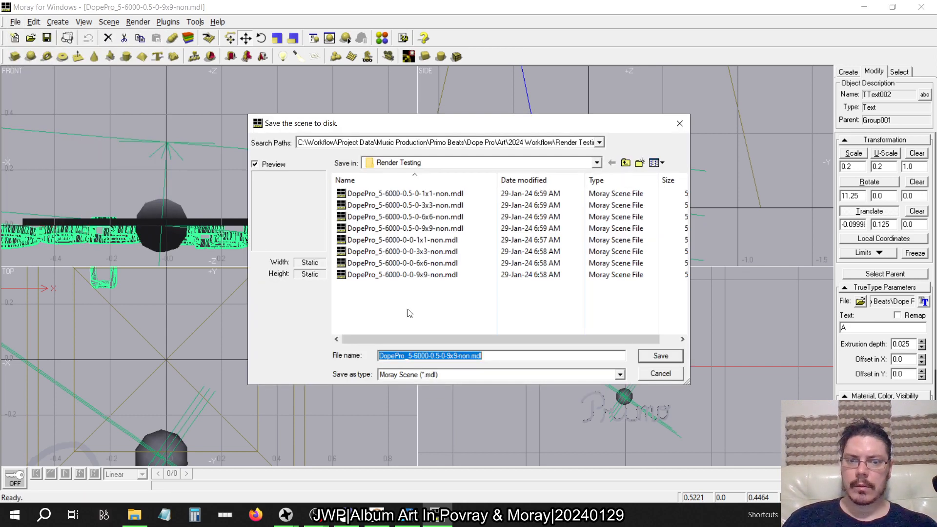
pyautogui.click(442, 357)
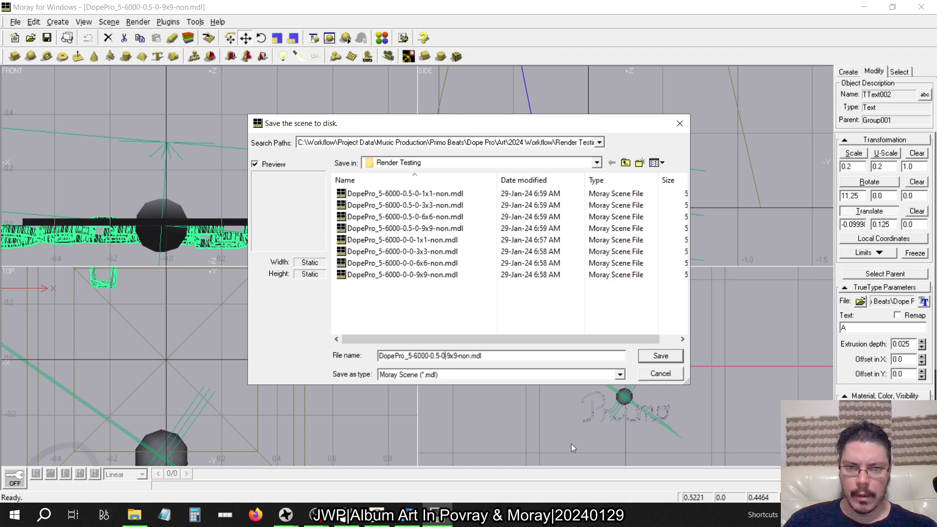
pyautogui.press('Left')
pyautogui.press('Left')
pyautogui.press('BackSpace')
pyautogui.write('0')
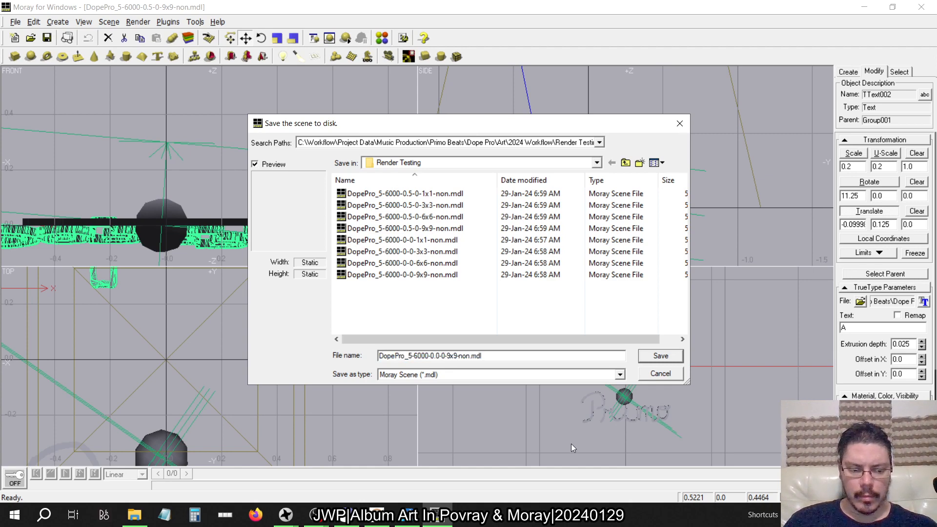
pyautogui.write('.5')
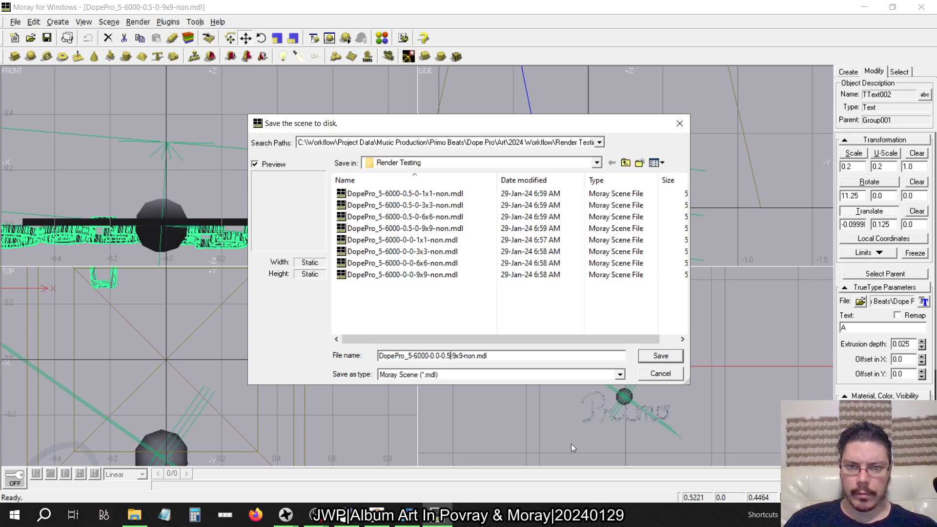
pyautogui.click(660, 356)
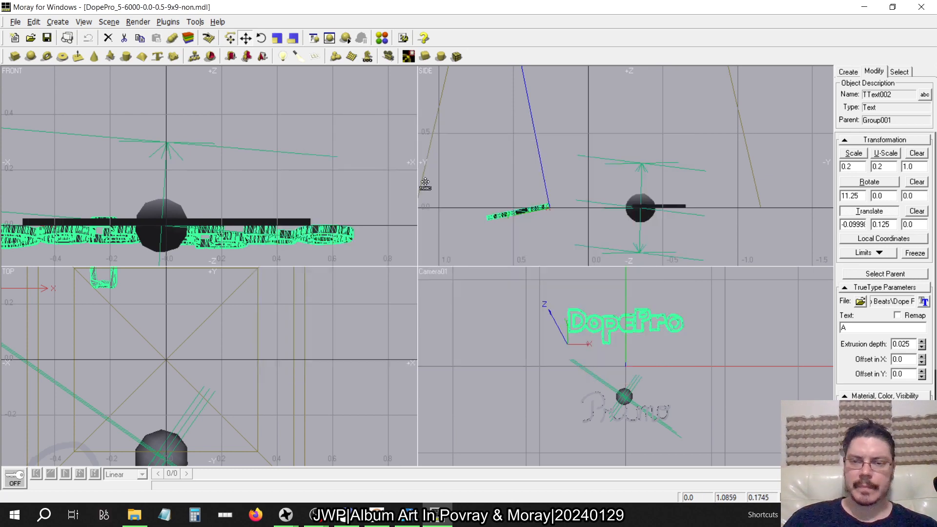
# - Set the antialiasing rays to 3 x 3 in the rendering options and accept the change
pyautogui.click(138, 21)
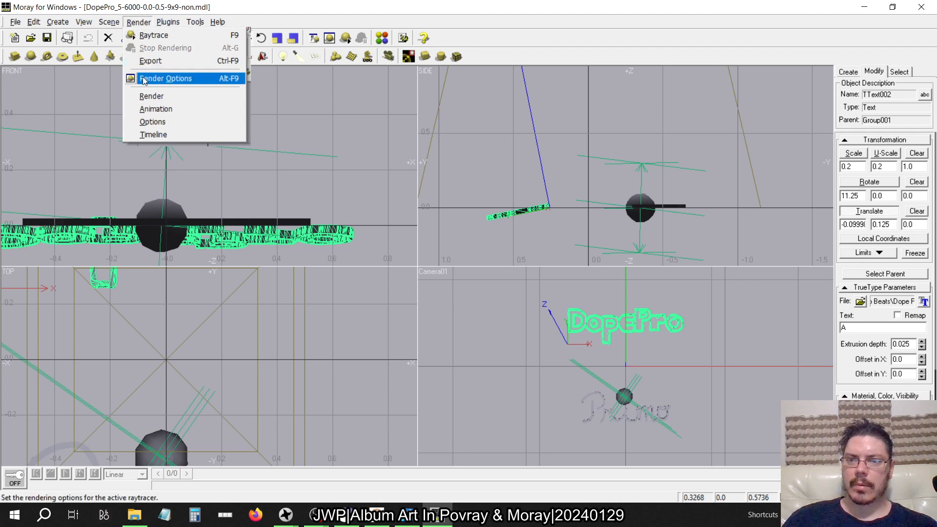
pyautogui.click(166, 78)
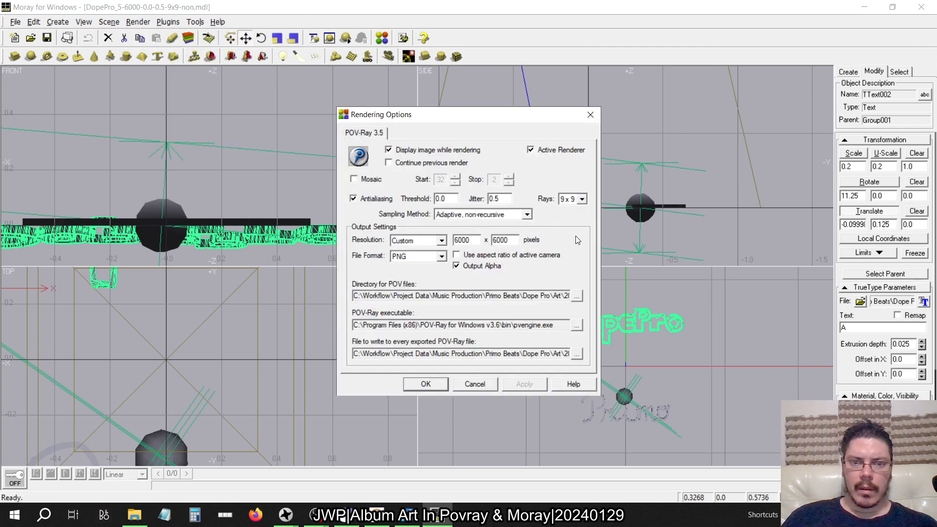
pyautogui.click(583, 199)
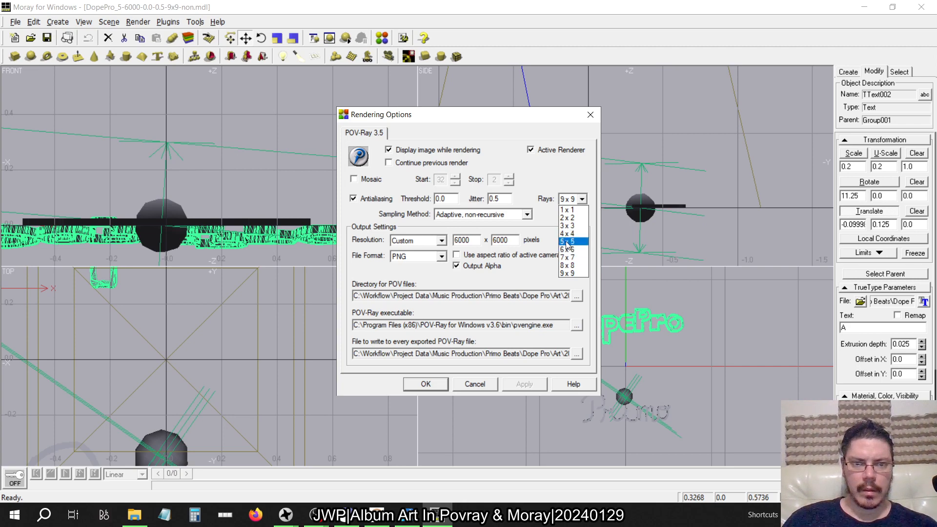
pyautogui.click(550, 173)
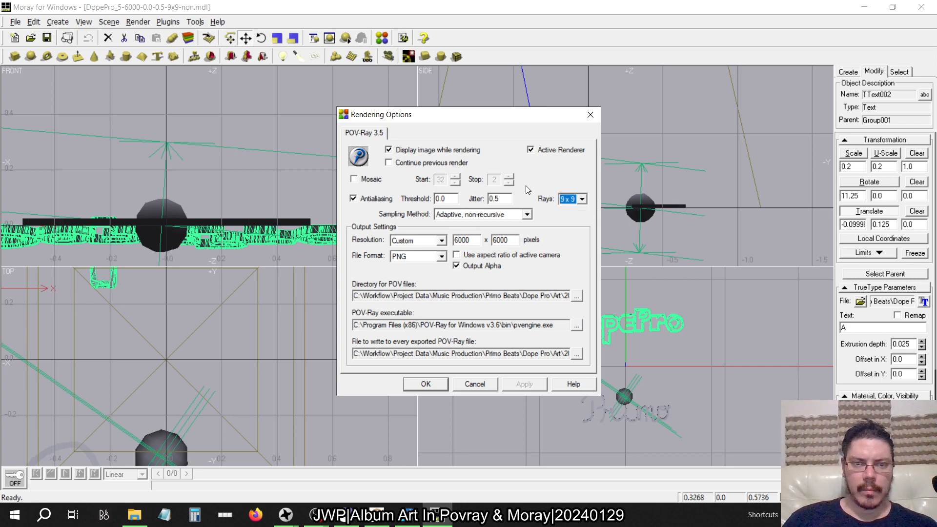
pyautogui.click(564, 201)
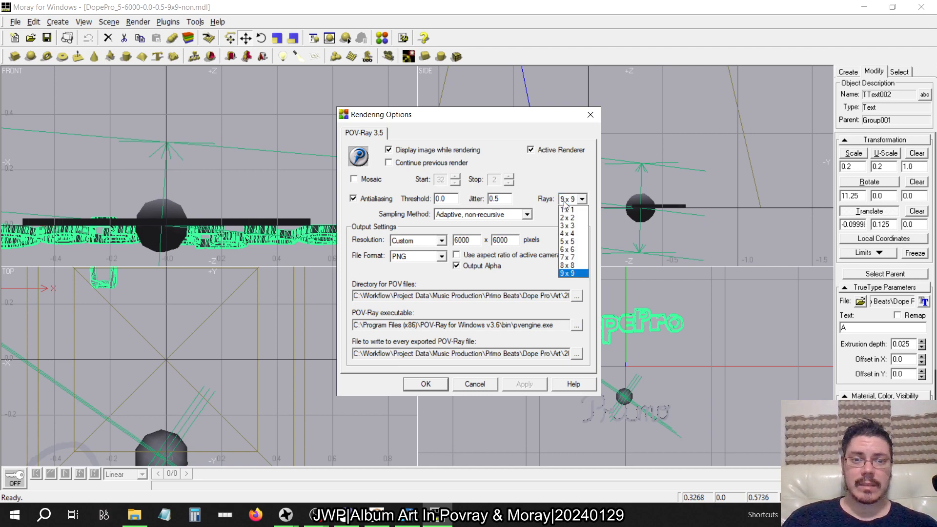
pyautogui.click(567, 225)
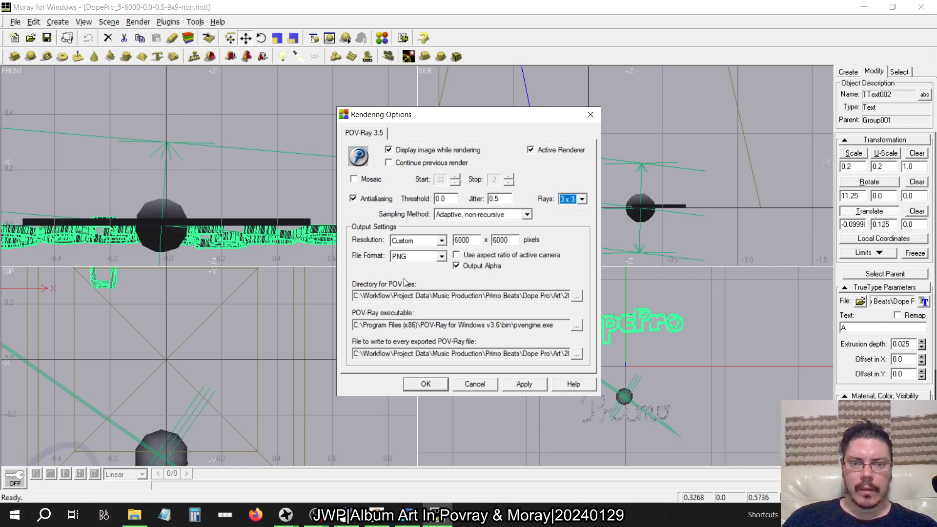
pyautogui.click(520, 387)
pyautogui.click(420, 386)
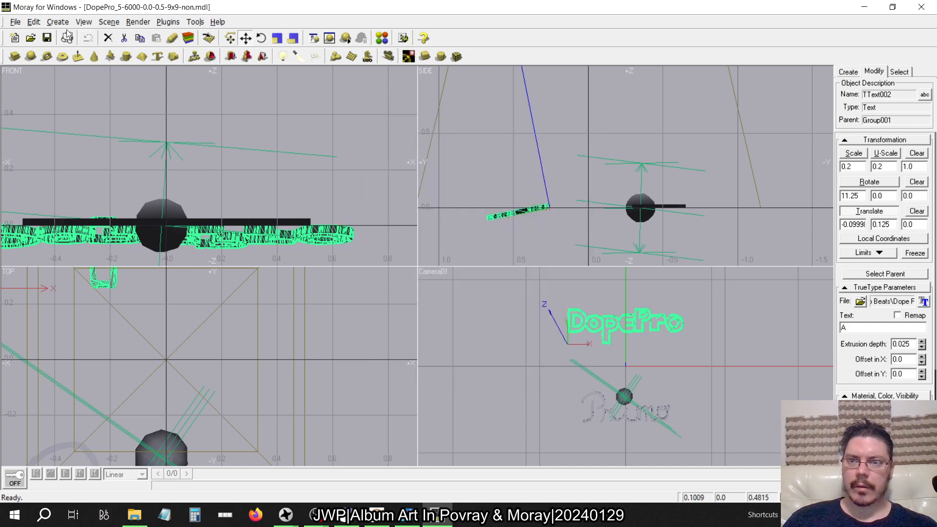
# - Start saving the scene under a new name, then switch to File Explorer and delete all existing test scenes from the Render Testing folder
pyautogui.click(14, 22)
pyautogui.click(44, 97)
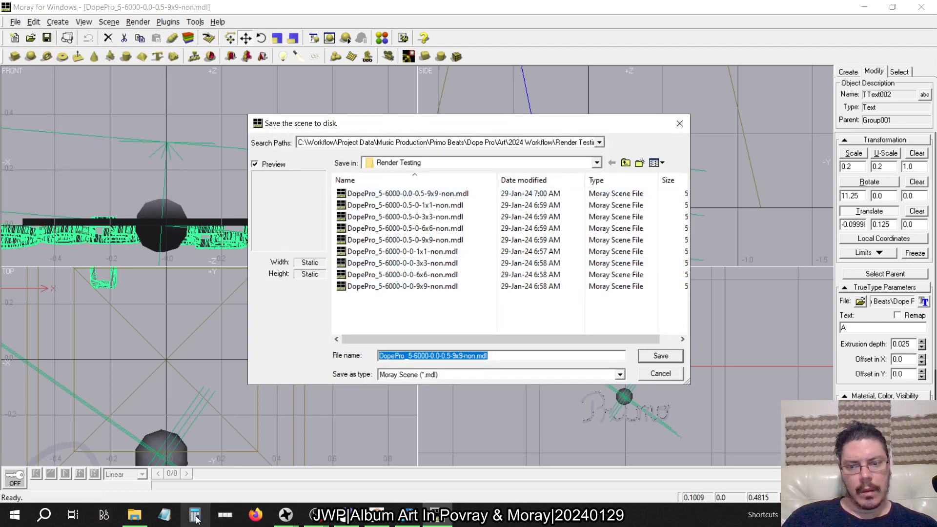
pyautogui.click(142, 520)
pyautogui.moveTo(692, 302); pyautogui.dragTo(666, 127)
pyautogui.press('Delete')
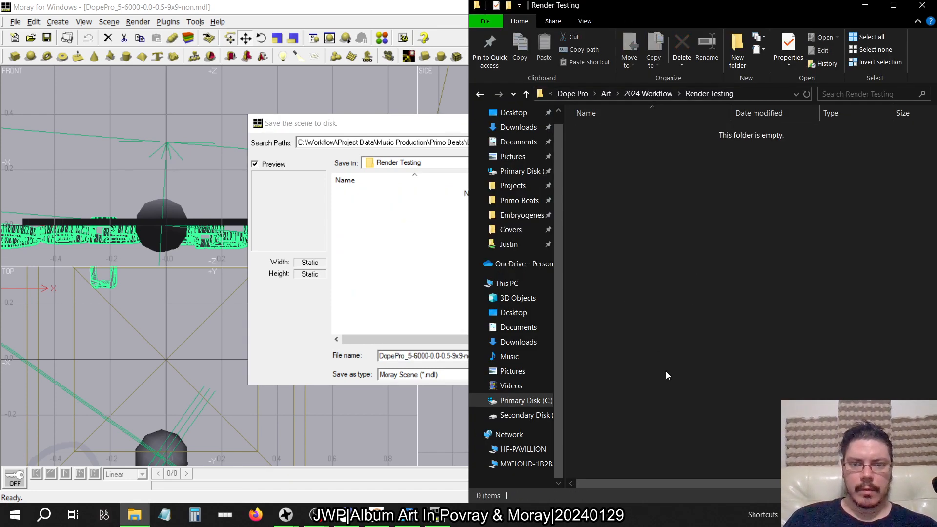
# - Return to Moray's save dialog and save the scene as DopePro_5-6000-0.0-0.5-4x4-non.mdl in the emptied Render Testing folder
pyautogui.click(373, 265)
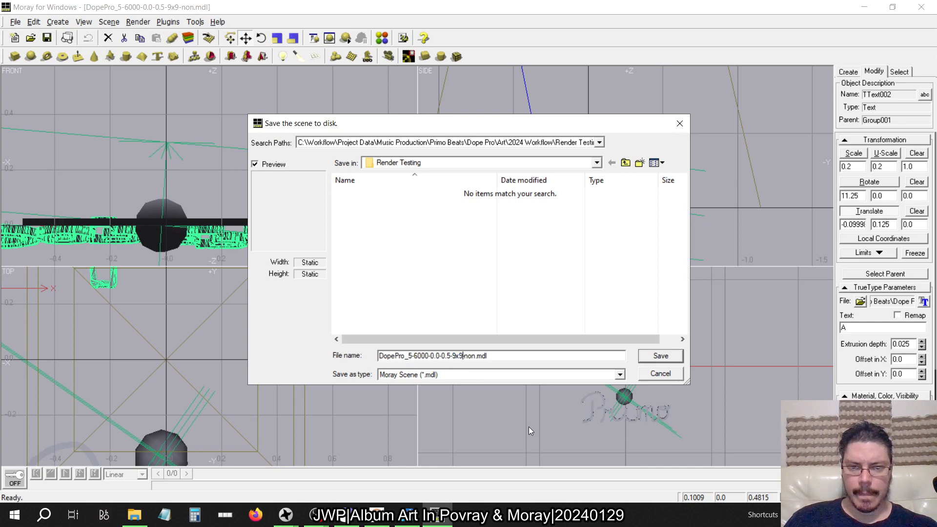
pyautogui.press('BackSpace')
pyautogui.press('BackSpace')
pyautogui.press('Delete')
pyautogui.press('Delete')
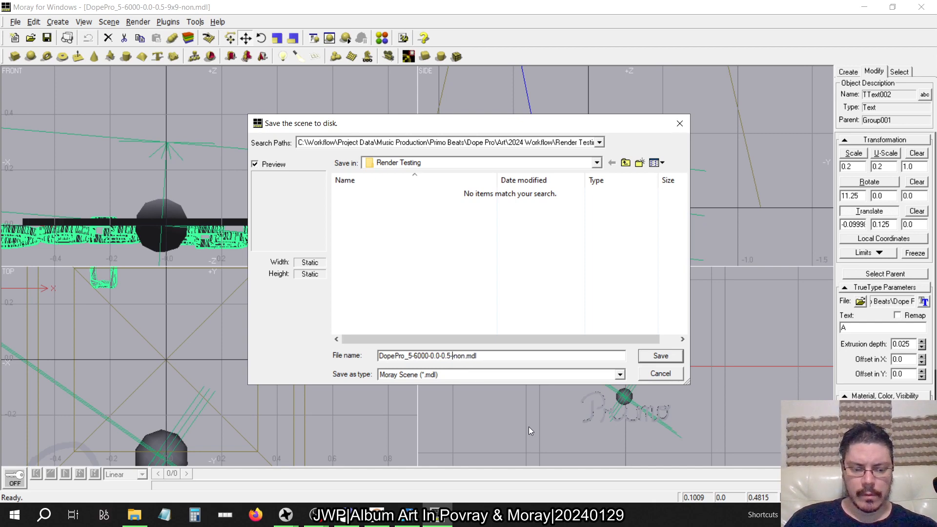
pyautogui.write('4x4-')
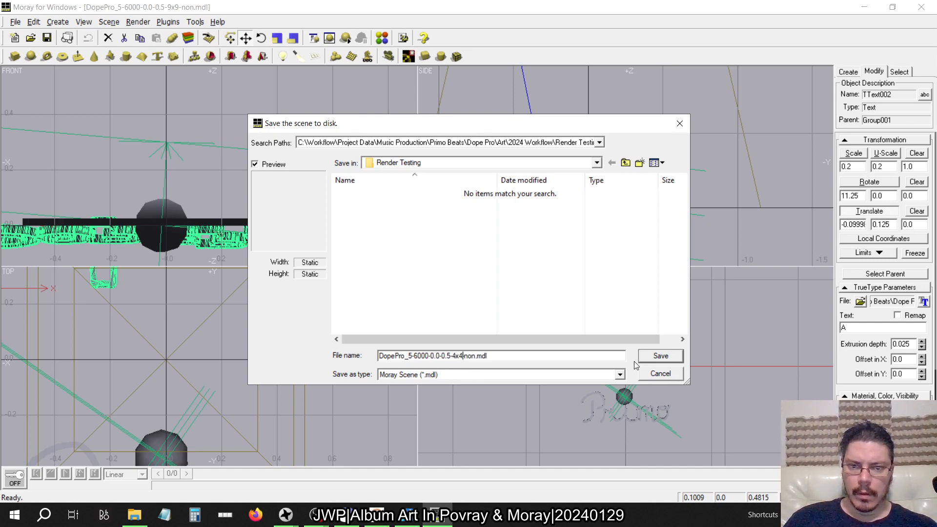
pyautogui.click(651, 360)
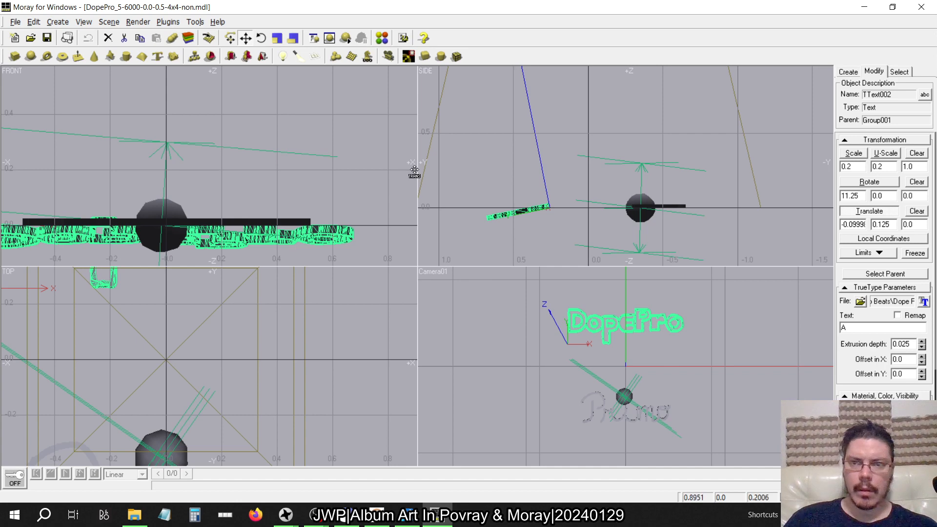
# - Set the antialiasing rays to 8 x 8 in the rendering options and accept the change
pyautogui.click(139, 22)
pyautogui.click(157, 78)
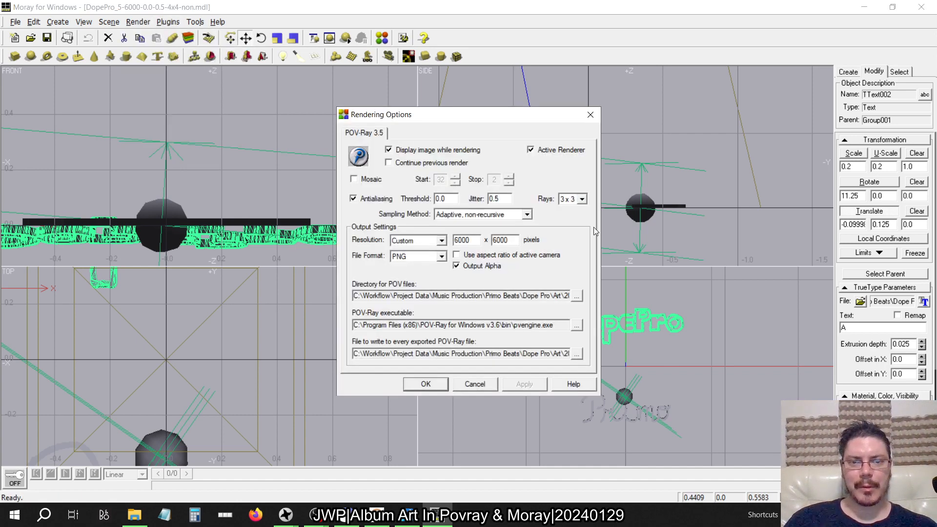
pyautogui.click(582, 199)
pyautogui.click(568, 265)
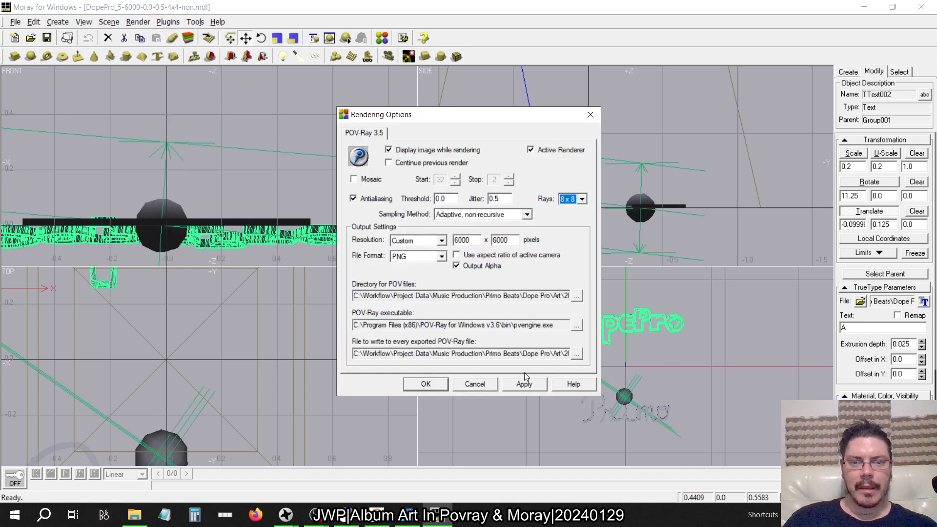
pyautogui.click(525, 384)
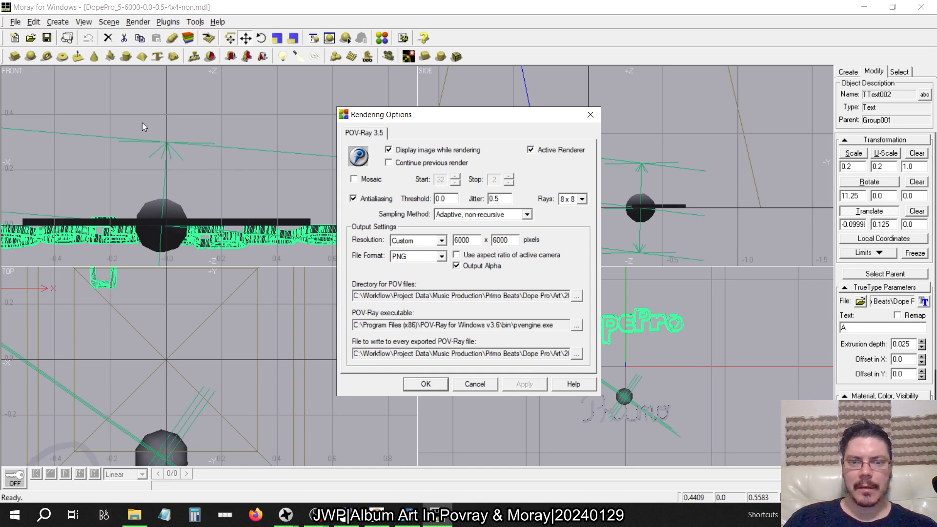
pyautogui.click(415, 384)
# - Save the scene under the new name DopePro_5-6000-0.0-0.5-8x8-non.mdl in the Render Testing folder
pyautogui.click(15, 22)
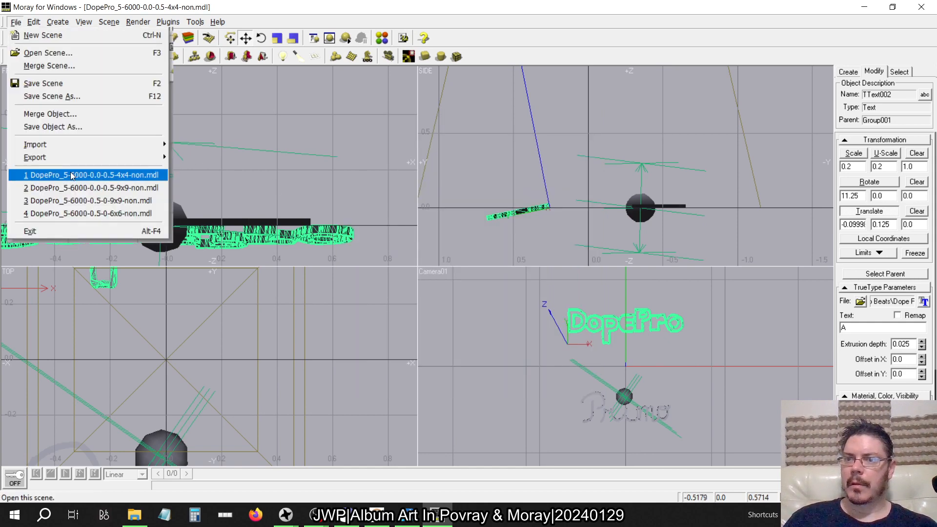
pyautogui.click(68, 97)
pyautogui.click(455, 356)
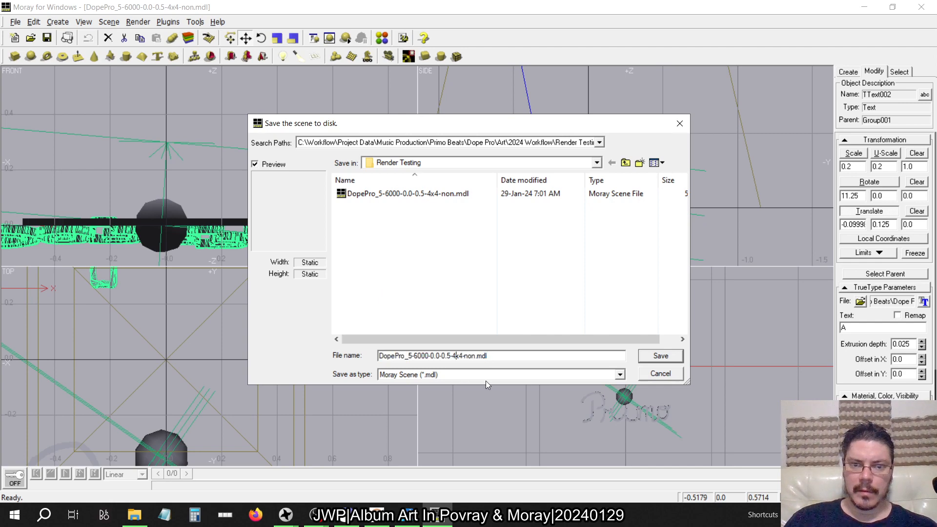
pyautogui.press('BackSpace')
pyautogui.write('8')
pyautogui.press('Right')
pyautogui.press('Delete')
pyautogui.write('8')
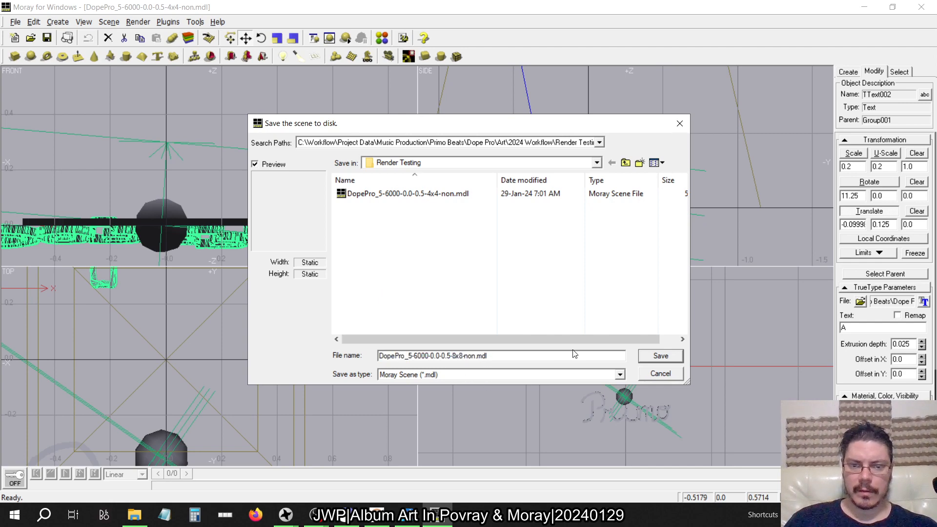
pyautogui.click(660, 355)
# - Set the antialiasing jitter to 0.0 in the rendering options and accept the change
pyautogui.click(133, 22)
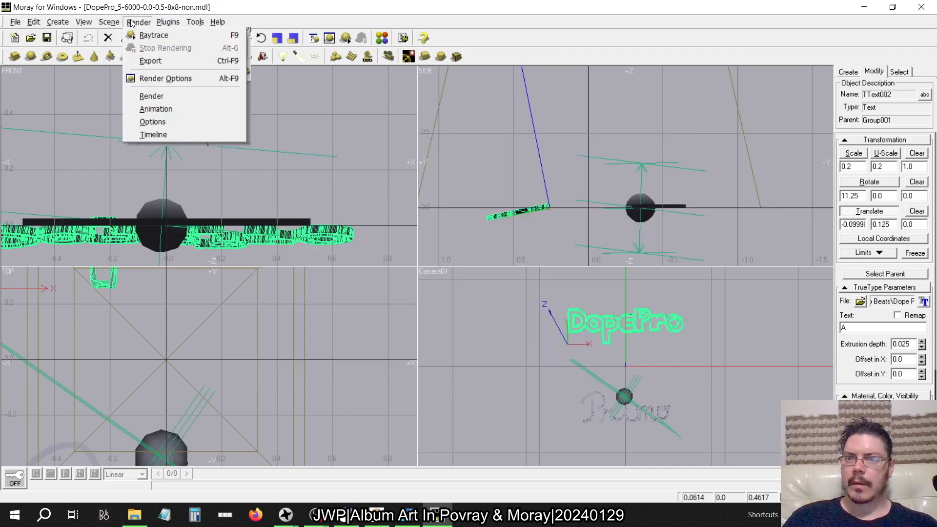
pyautogui.click(152, 78)
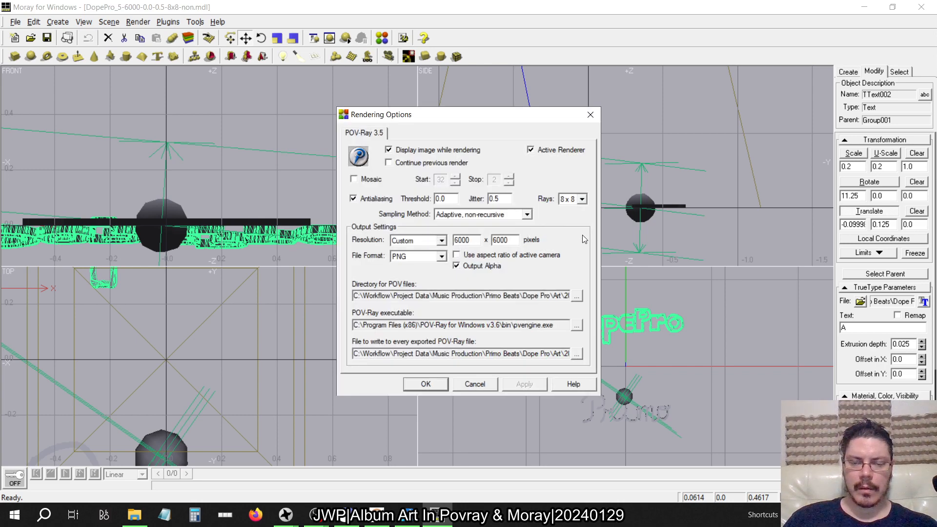
pyautogui.moveTo(506, 198); pyautogui.dragTo(461, 190)
pyautogui.write('0')
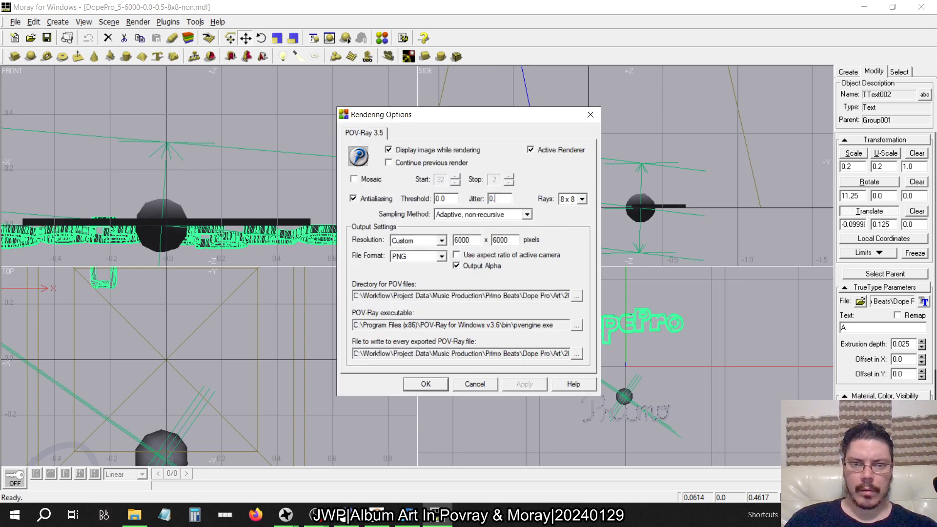
pyautogui.press('Return')
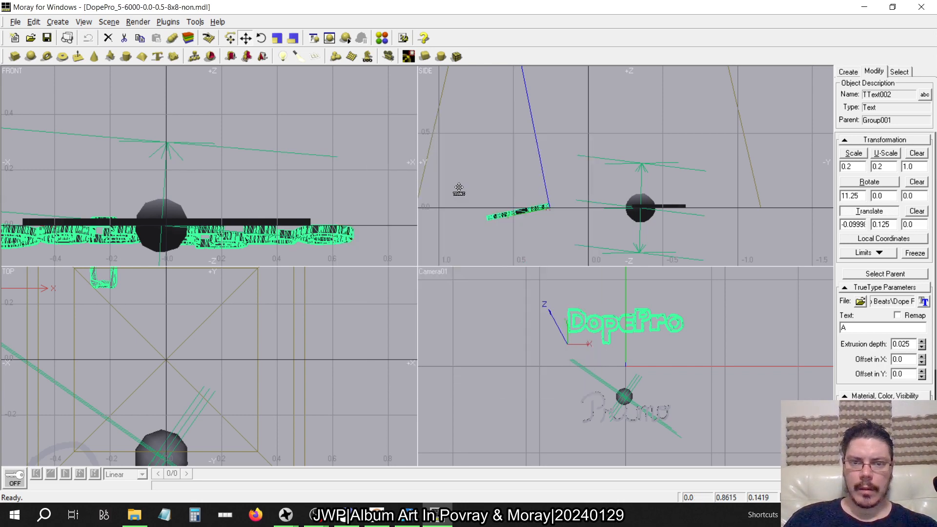
# - Set the antialiasing threshold to 0.5 in the rendering options and accept the change
pyautogui.click(138, 22)
pyautogui.click(146, 78)
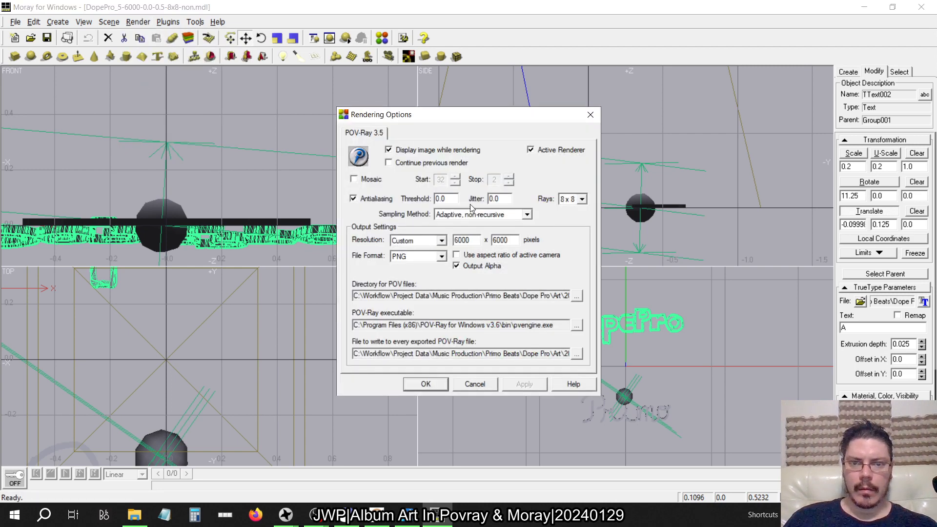
pyautogui.moveTo(456, 199); pyautogui.dragTo(434, 199)
pyautogui.write('0.5')
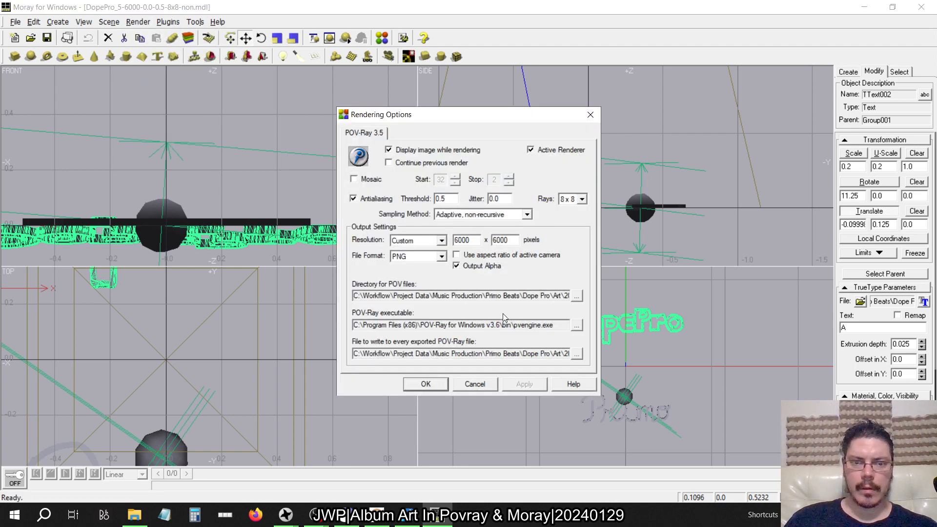
pyautogui.click(425, 384)
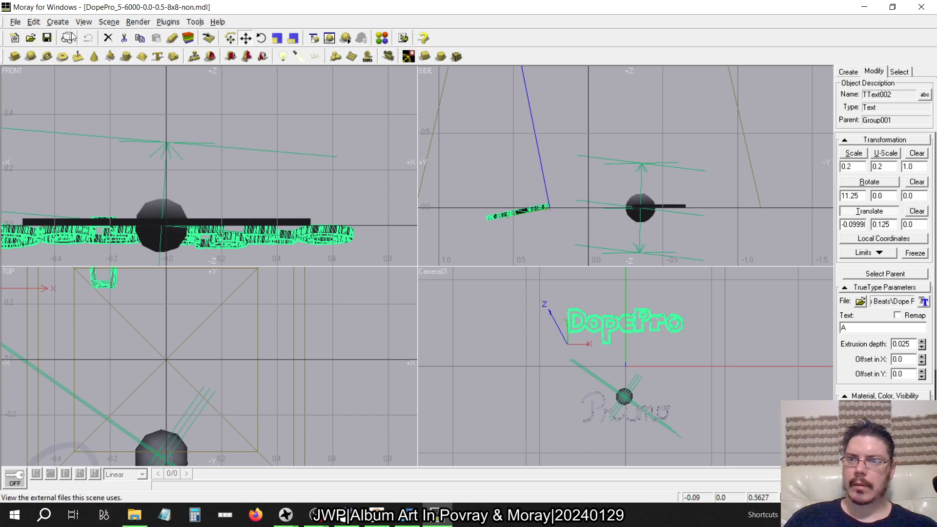
# - Save the scene under the new name DopePro_5-6000-0.5-0.0-8x8-non.mdl in the Render Testing folder
pyautogui.click(16, 22)
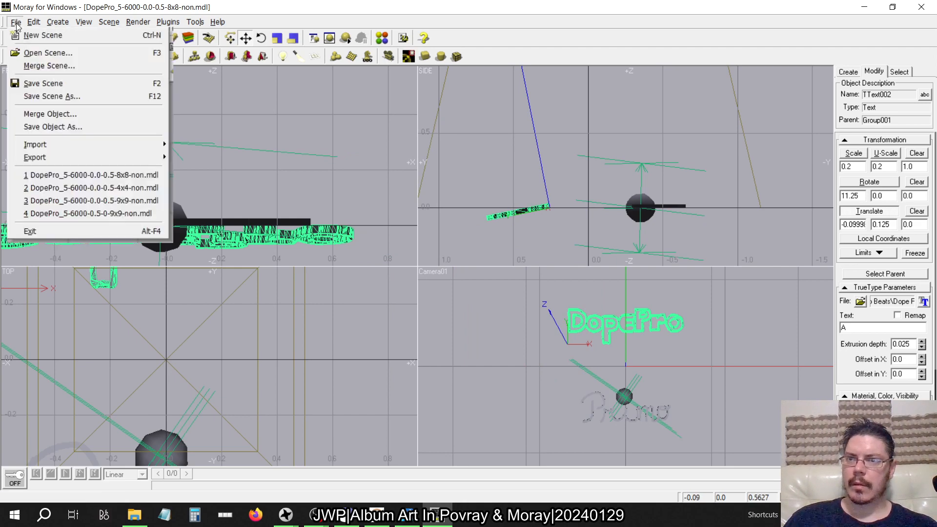
pyautogui.click(51, 96)
pyautogui.click(441, 355)
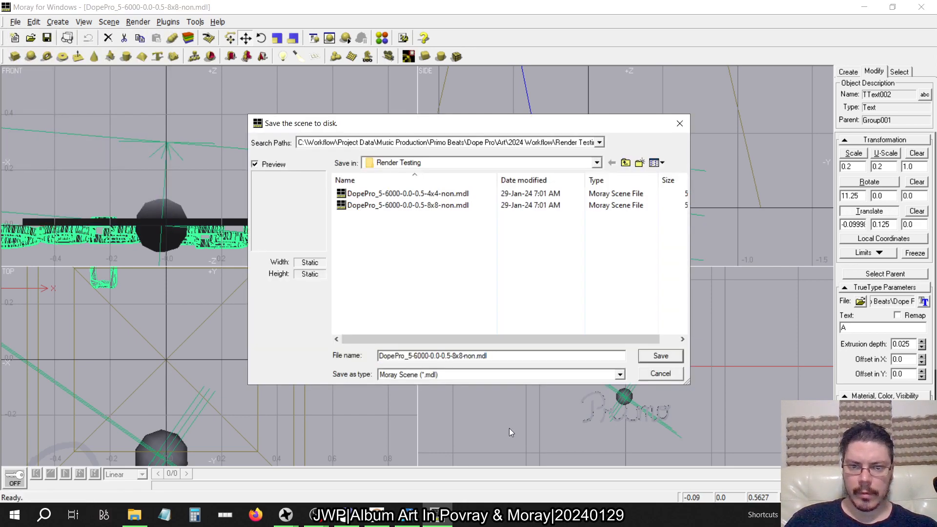
pyautogui.press('BackSpace')
pyautogui.press('BackSpace')
pyautogui.press('BackSpace')
pyautogui.press('BackSpace')
pyautogui.press('BackSpace')
pyautogui.press('BackSpace')
pyautogui.write('5-0')
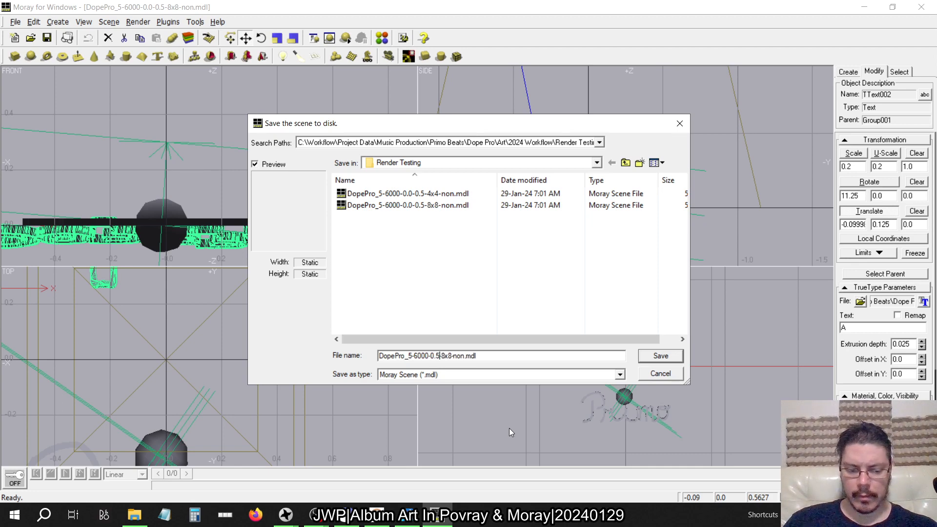
pyautogui.write('.')
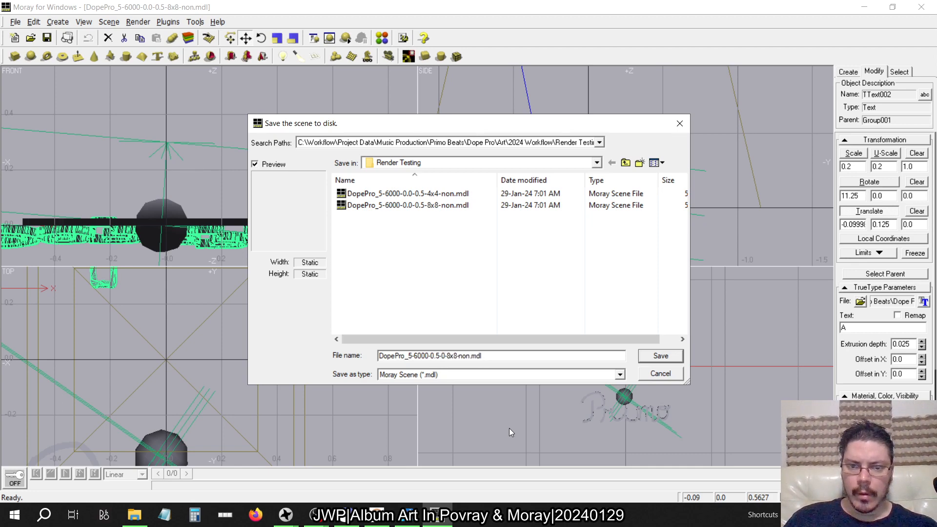
pyautogui.write('0-')
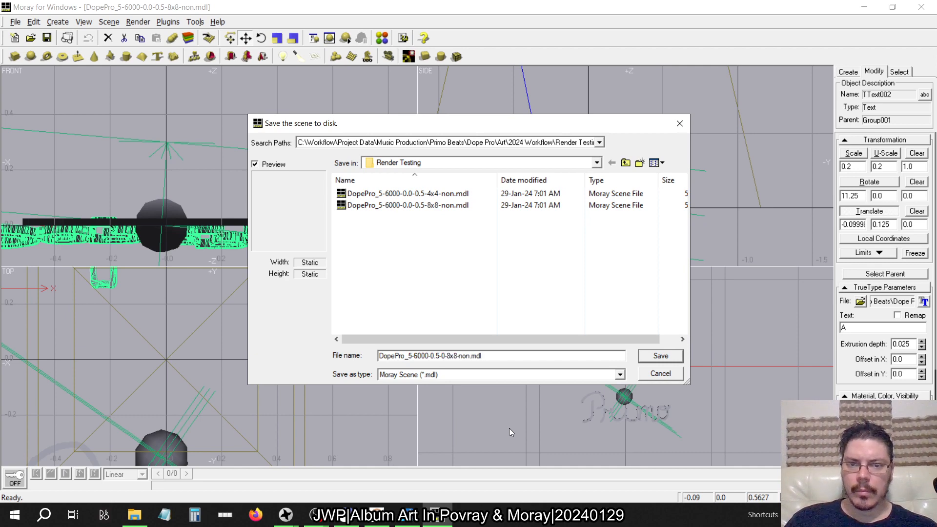
pyautogui.click(661, 356)
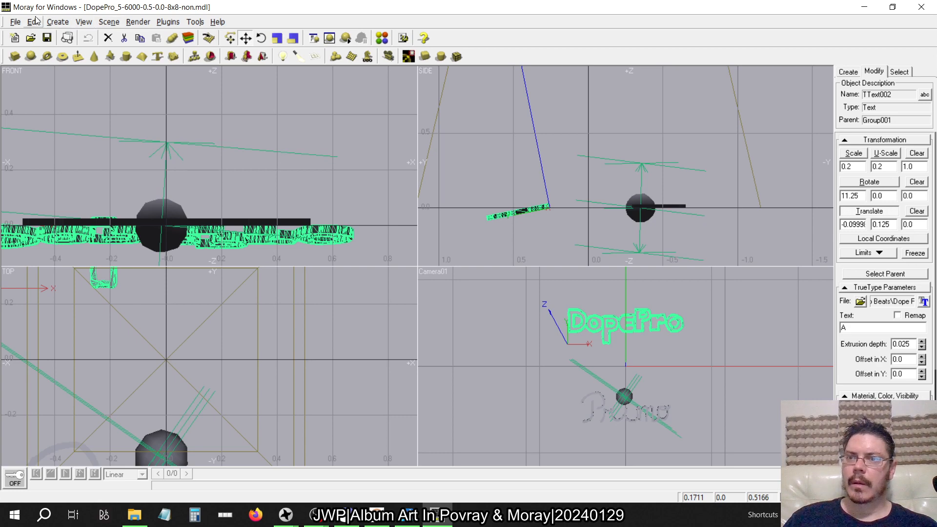
# - Set the antialiasing rays to 4 x 4 in the rendering options and accept the change
pyautogui.click(16, 22)
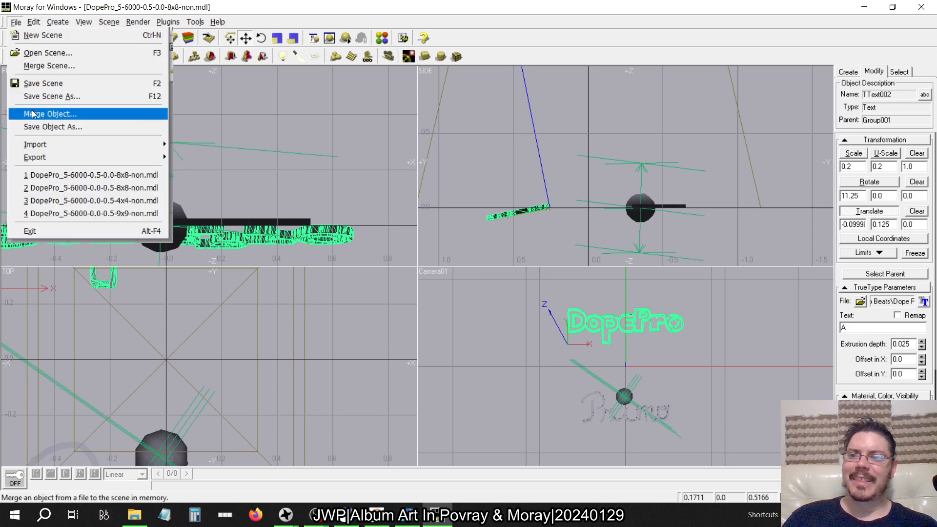
pyautogui.moveTo(152, 18)
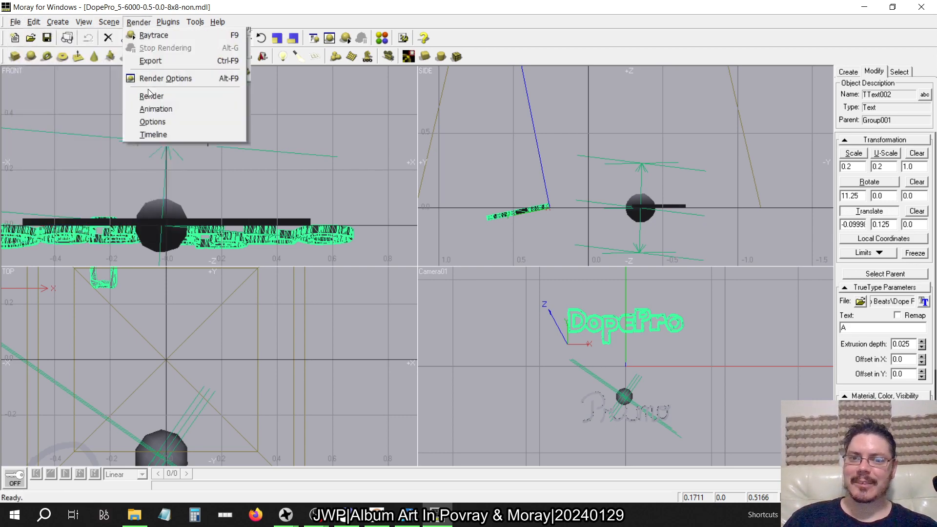
pyautogui.click(209, 82)
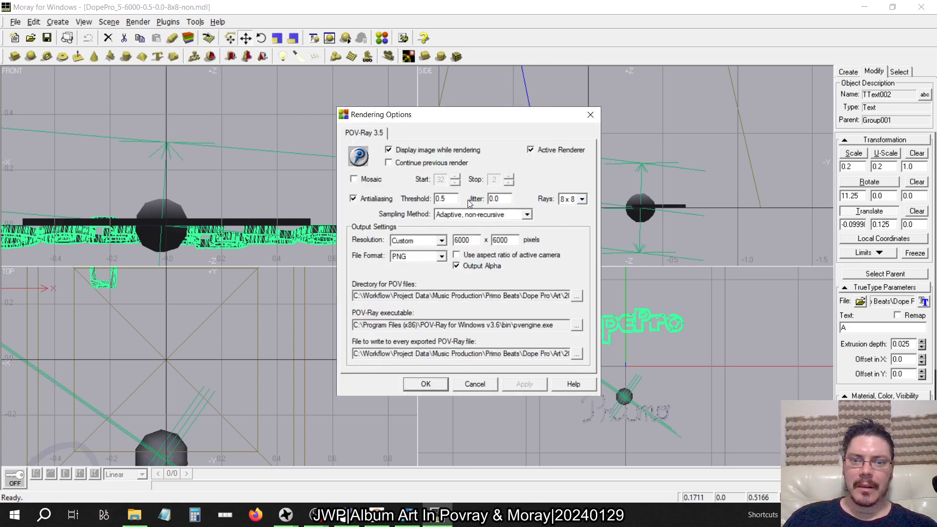
pyautogui.click(570, 199)
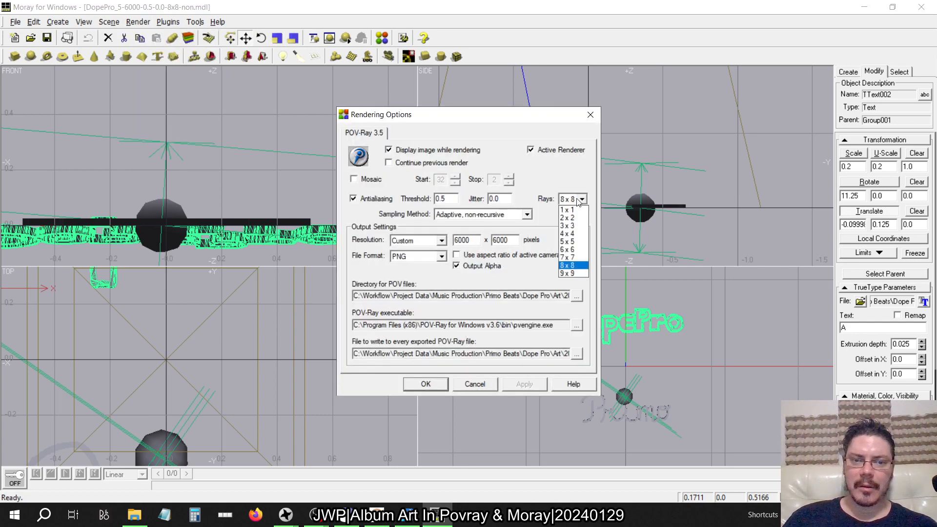
pyautogui.click(571, 239)
pyautogui.click(437, 387)
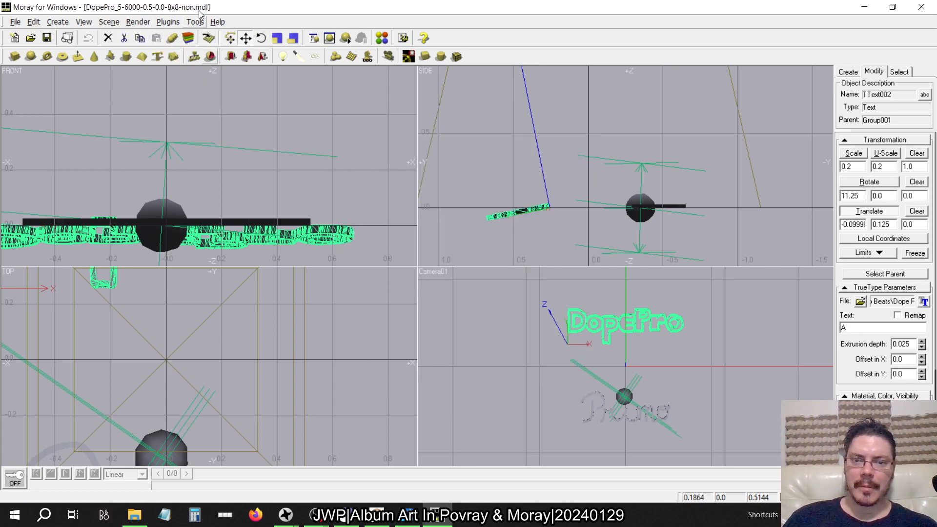
# - Save the scene under the new name DopePro_5-6000-0.5-0.0-4x4-non.mdl in the Render Testing folder
pyautogui.click(15, 22)
pyautogui.click(33, 96)
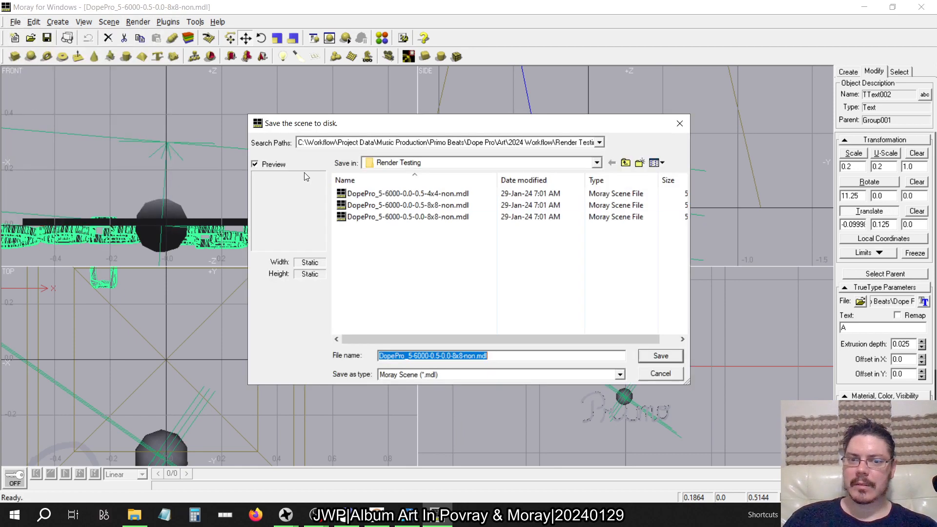
pyautogui.click(458, 356)
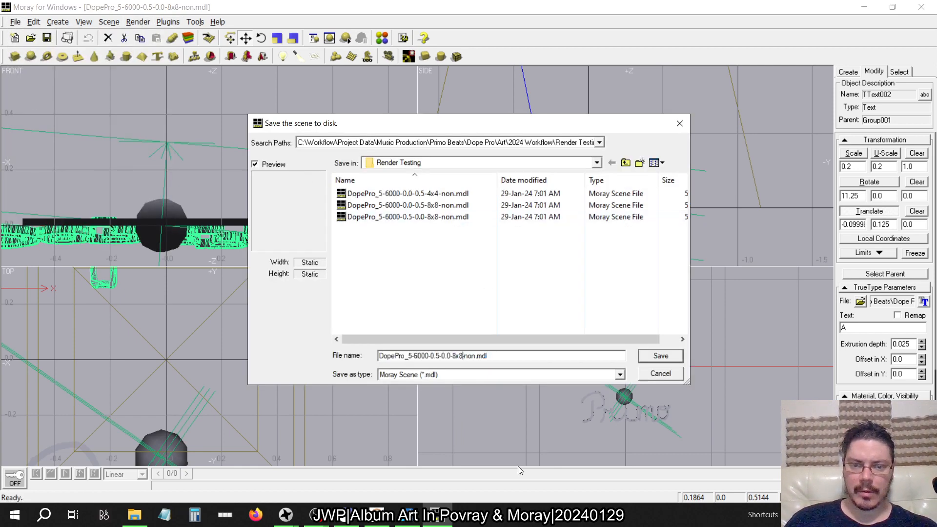
pyautogui.press('BackSpace')
pyautogui.press('BackSpace')
pyautogui.press('BackSpace')
pyautogui.press('BackSpace')
pyautogui.write('4x4')
pyautogui.write('-')
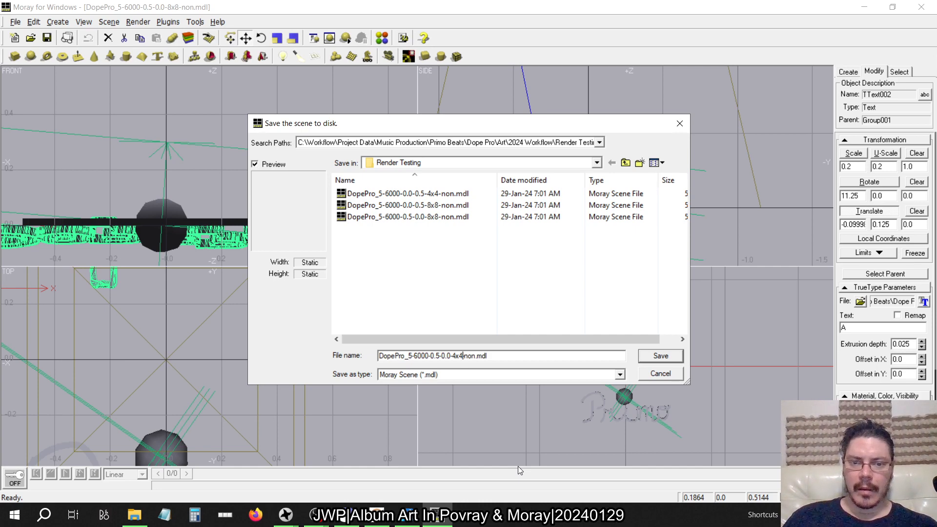
pyautogui.press('BackSpace')
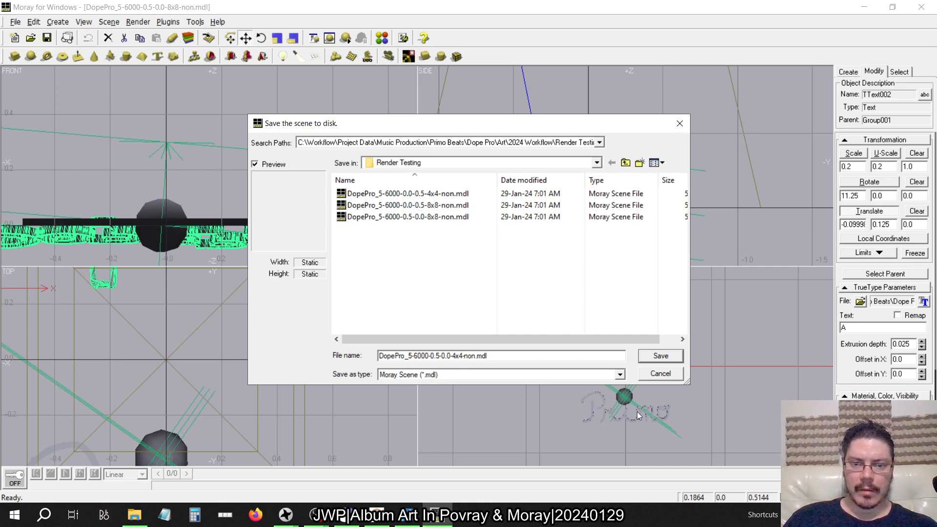
pyautogui.click(659, 360)
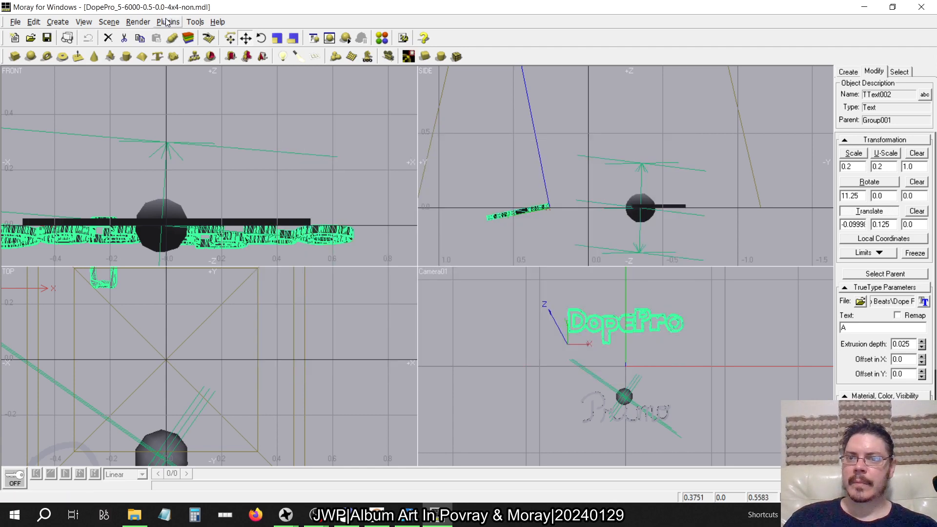
# - Switch the antialiasing sampling method to Adaptive, recursive in the rendering options and apply it
pyautogui.click(138, 22)
pyautogui.click(165, 78)
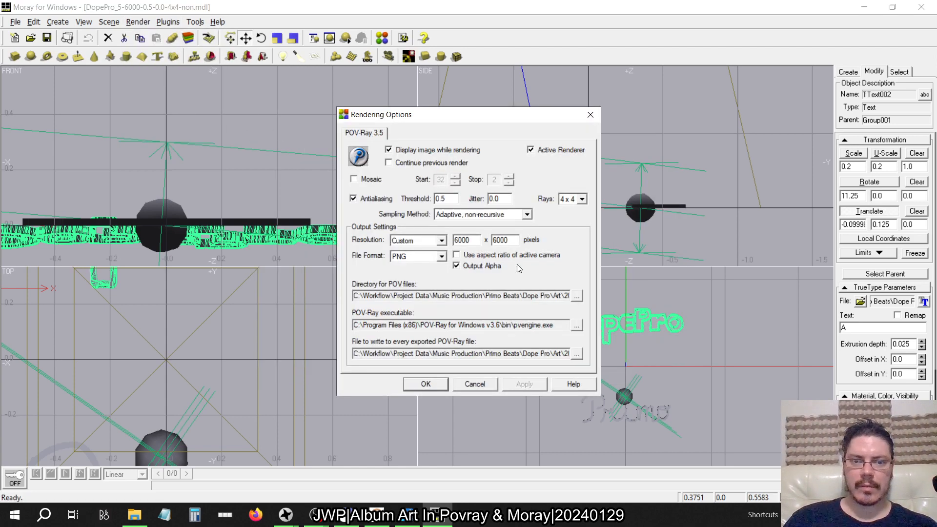
pyautogui.click(487, 215)
pyautogui.click(472, 234)
pyautogui.click(522, 385)
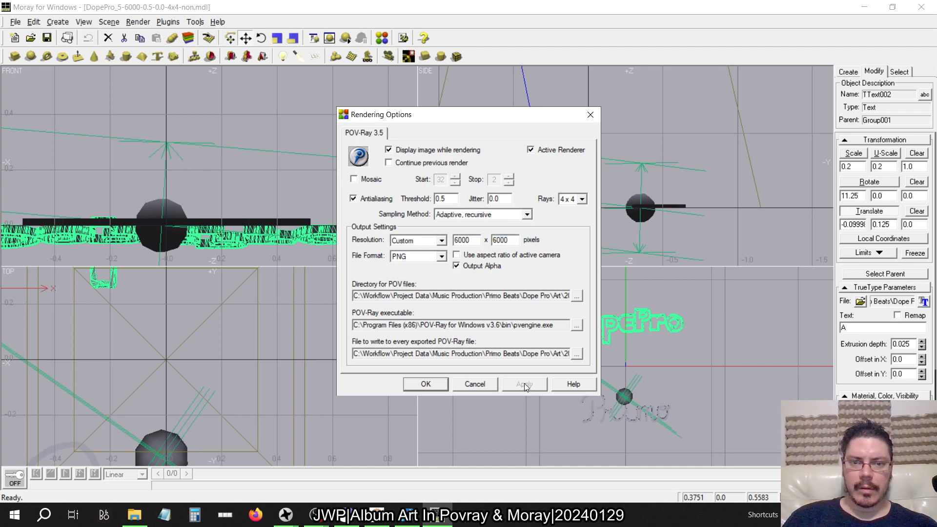
pyautogui.click(426, 384)
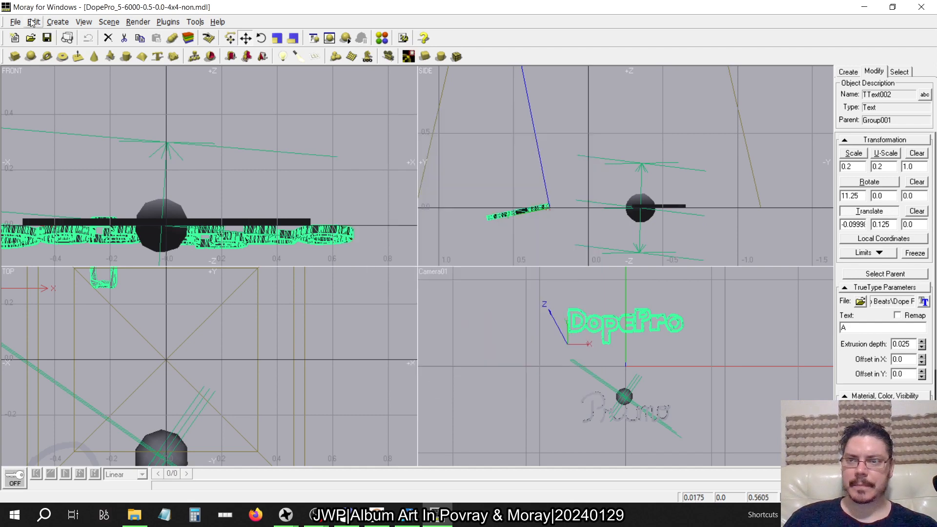
# - Save the scene under the new name DopePro_5-6000-0.5-0.0-4x4-ruc.mdl in the Render Testing folder
pyautogui.click(15, 22)
pyautogui.click(32, 96)
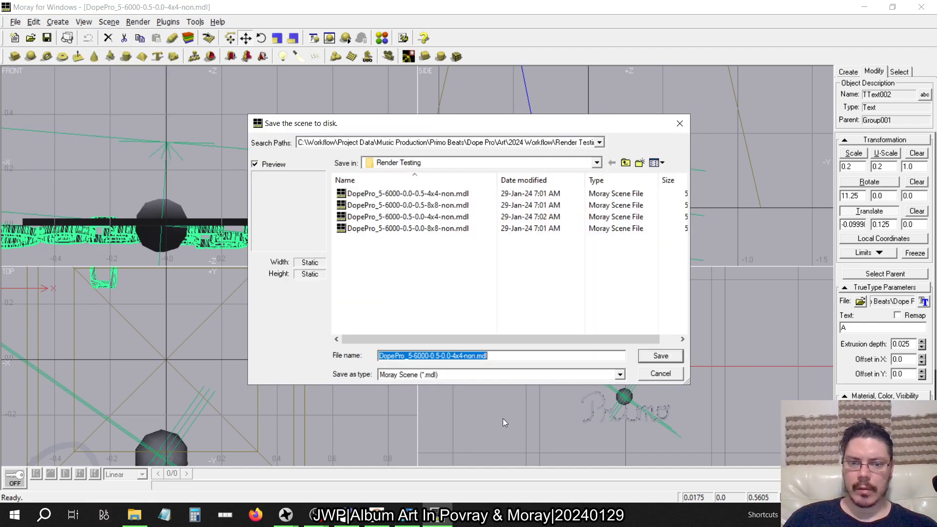
pyautogui.click(473, 356)
pyautogui.press('BackSpace')
pyautogui.press('BackSpace')
pyautogui.press('BackSpace')
pyautogui.press('BackSpace')
pyautogui.write('r')
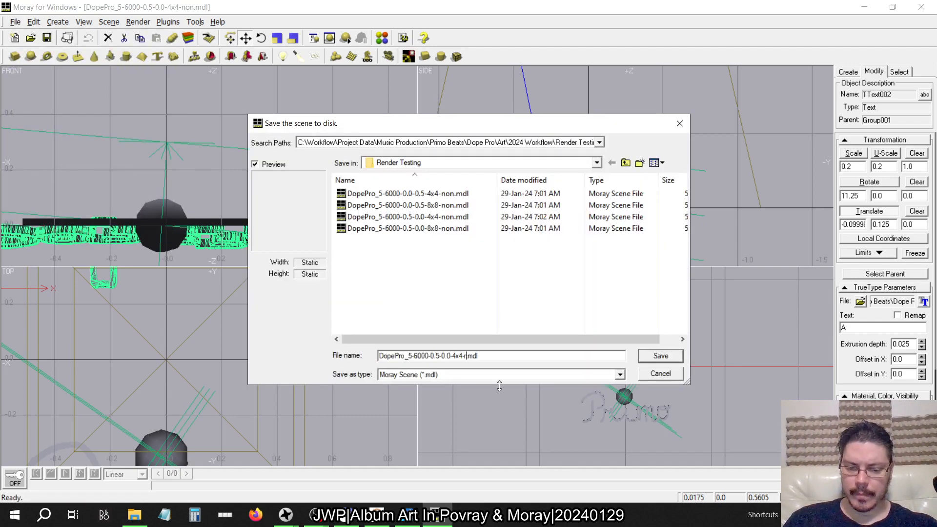
pyautogui.write('uc.')
pyautogui.click(661, 356)
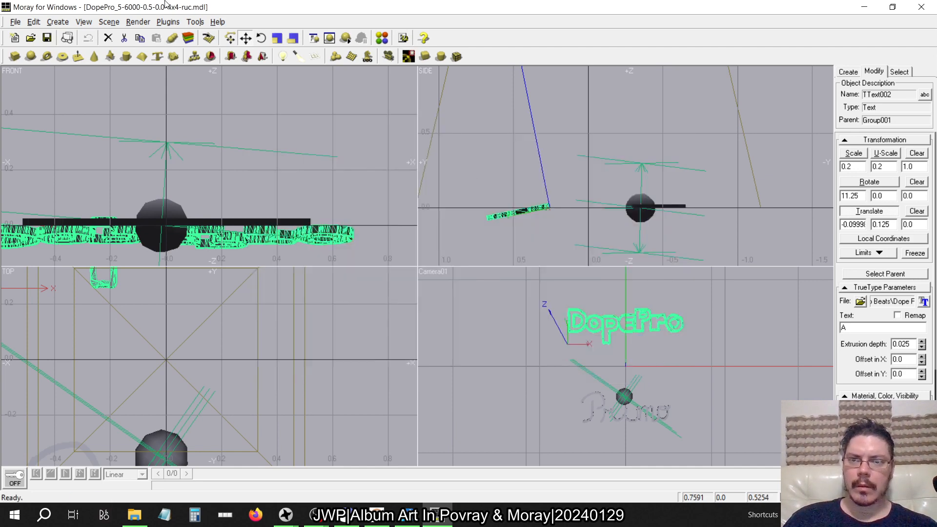
# - Set the rays for the recursive antialiasing variant to 8 x 8 in the rendering options and apply the change
pyautogui.click(138, 21)
pyautogui.click(143, 80)
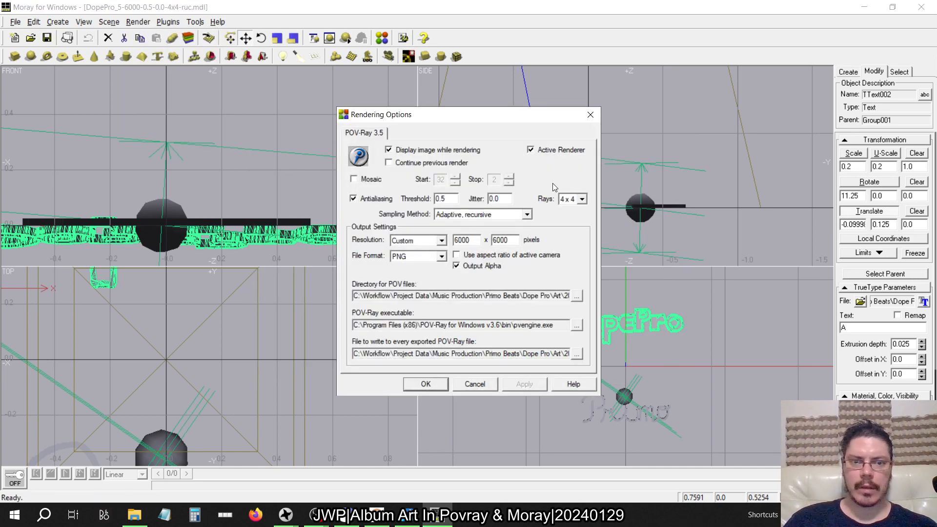
pyautogui.click(582, 199)
pyautogui.click(572, 266)
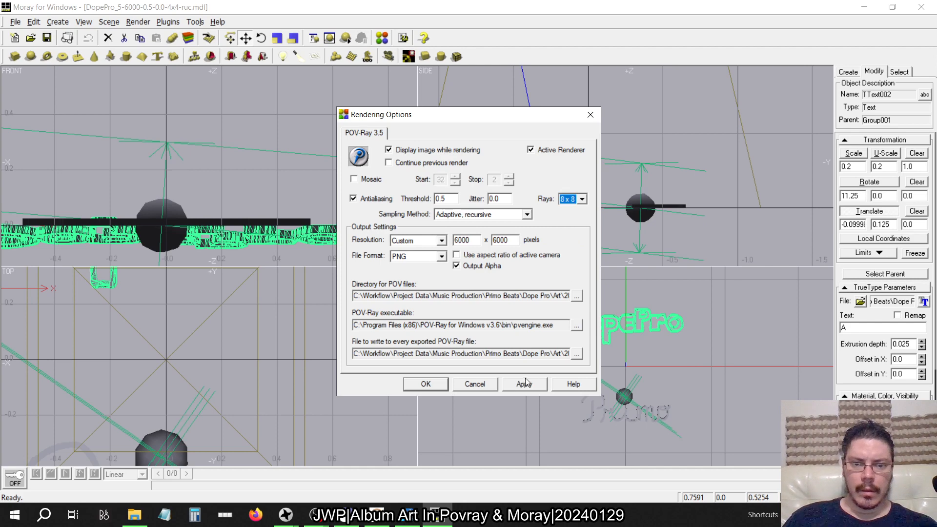
pyautogui.click(524, 383)
pyautogui.click(426, 383)
# - Save the scene under the new name DopePro_5-6000-0.5-0.0-8x8-ruc.mdl in the Render Testing folder
pyautogui.click(16, 22)
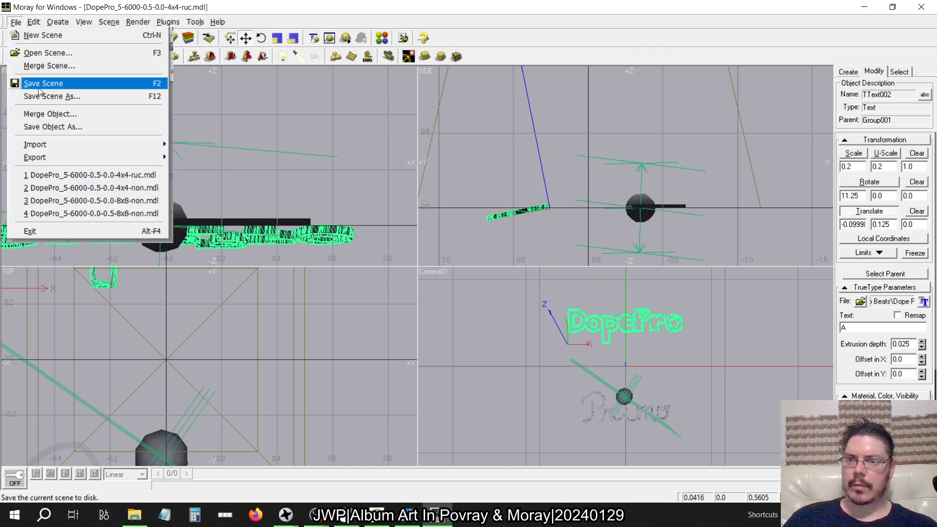
pyautogui.click(39, 96)
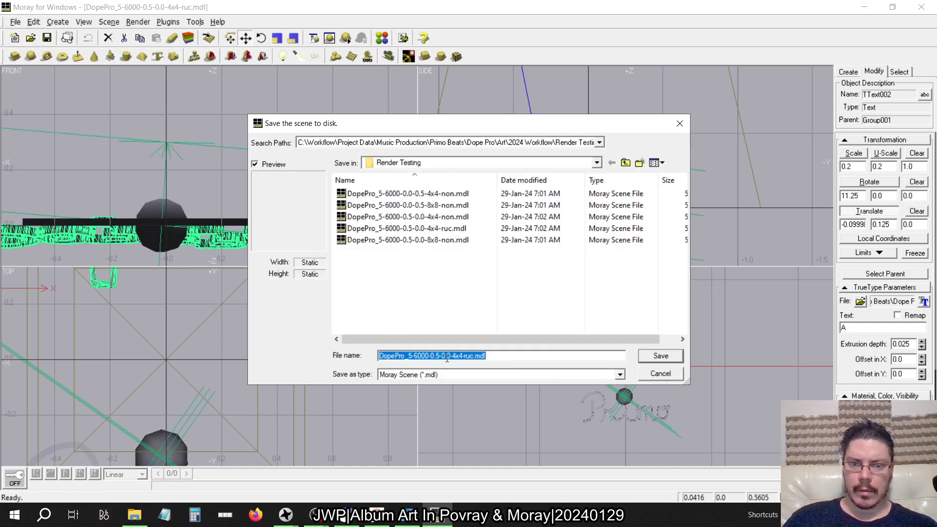
pyautogui.click(463, 356)
pyautogui.press('BackSpace')
pyautogui.press('BackSpace')
pyautogui.press('BackSpace')
pyautogui.press('BackSpace')
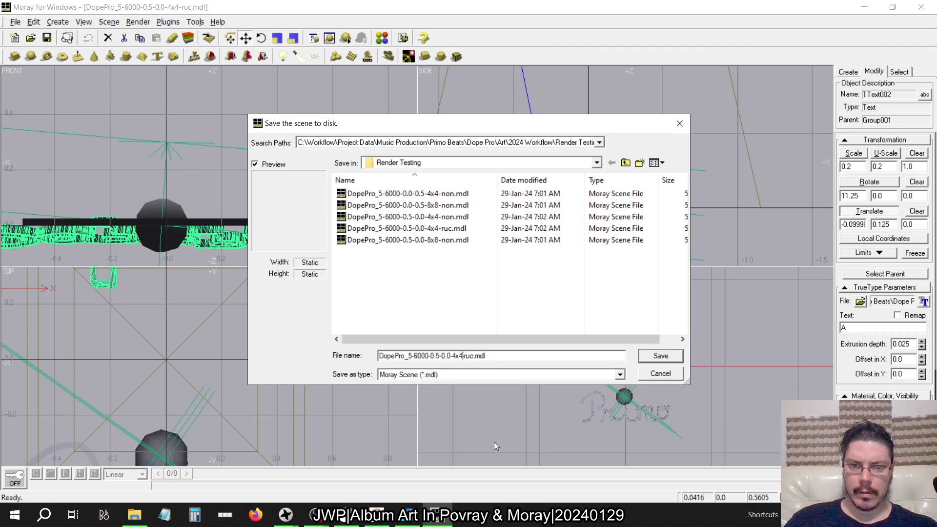
pyautogui.write('8x8')
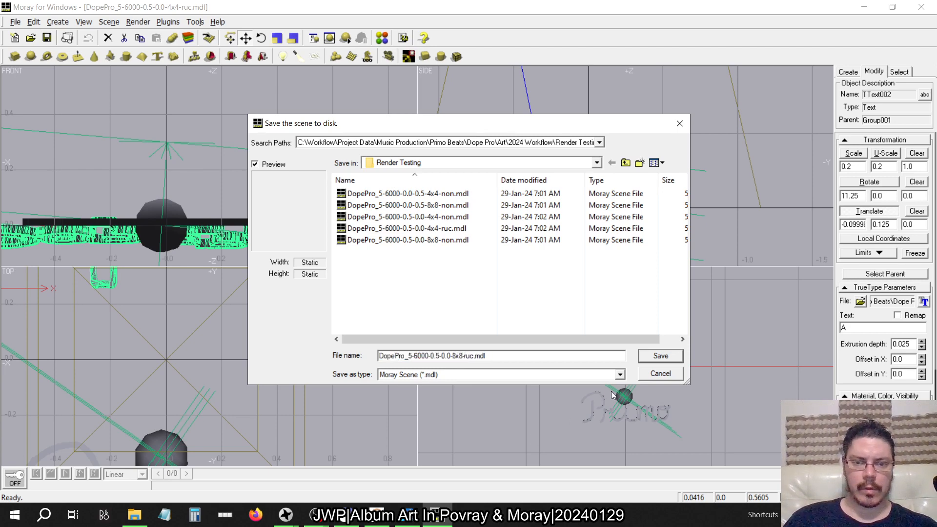
pyautogui.write('-')
pyautogui.click(661, 358)
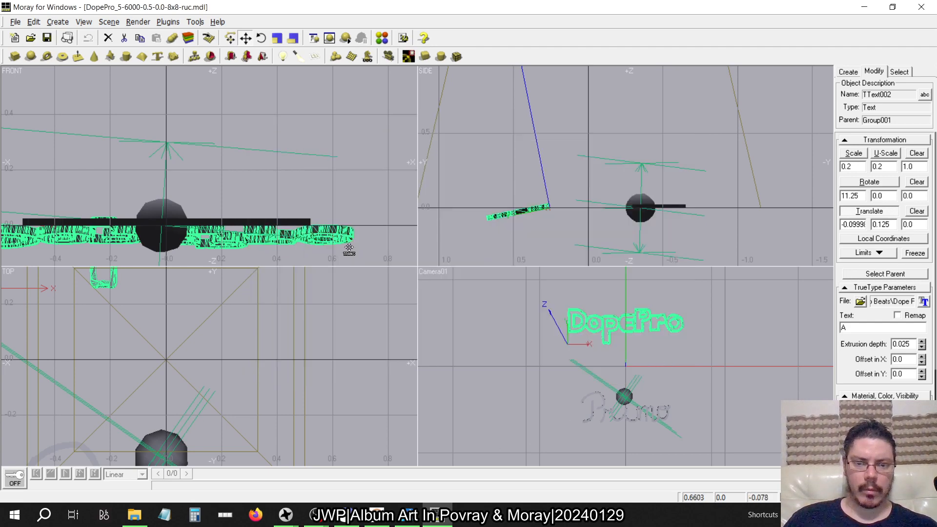
# - Set the antialiasing threshold to 0.0 and the jitter to 0.5 in the rendering options and accept them
pyautogui.click(138, 22)
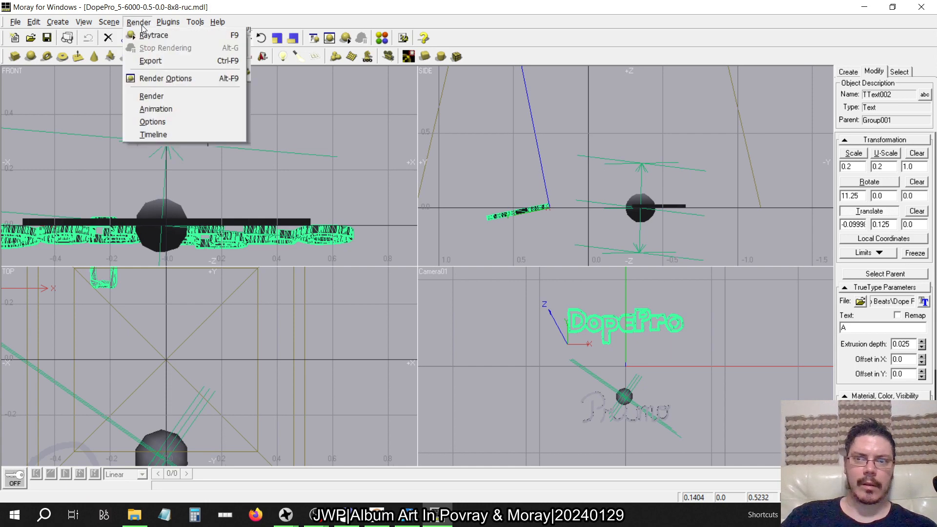
pyautogui.click(161, 79)
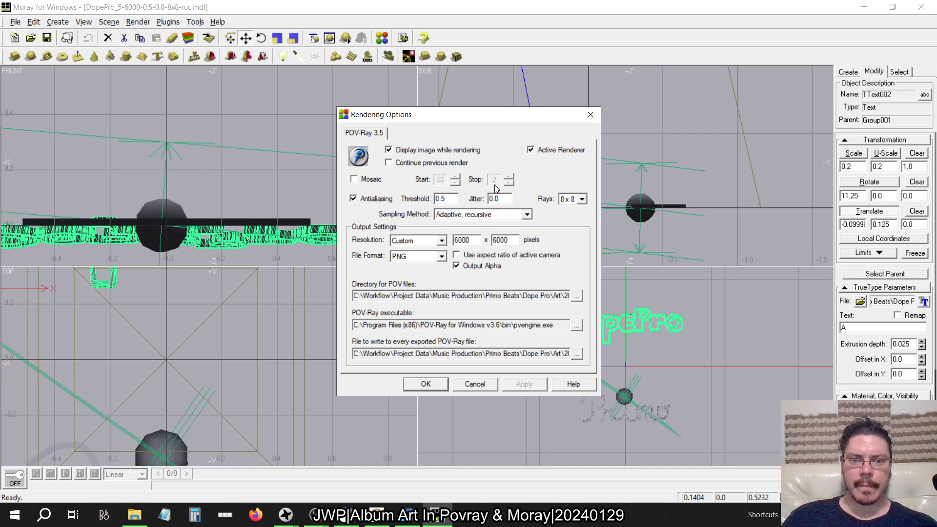
pyautogui.doubleClick(442, 199)
pyautogui.write('0')
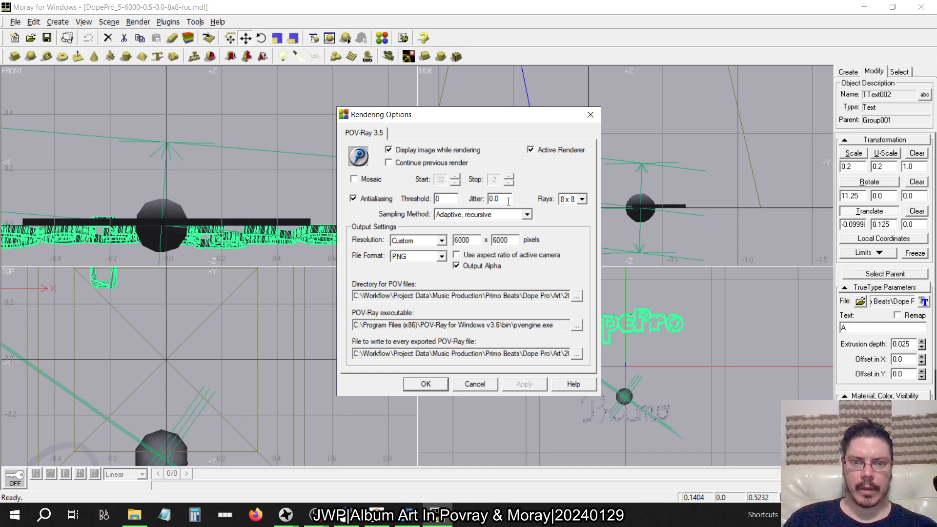
pyautogui.doubleClick(508, 199)
pyautogui.write('0')
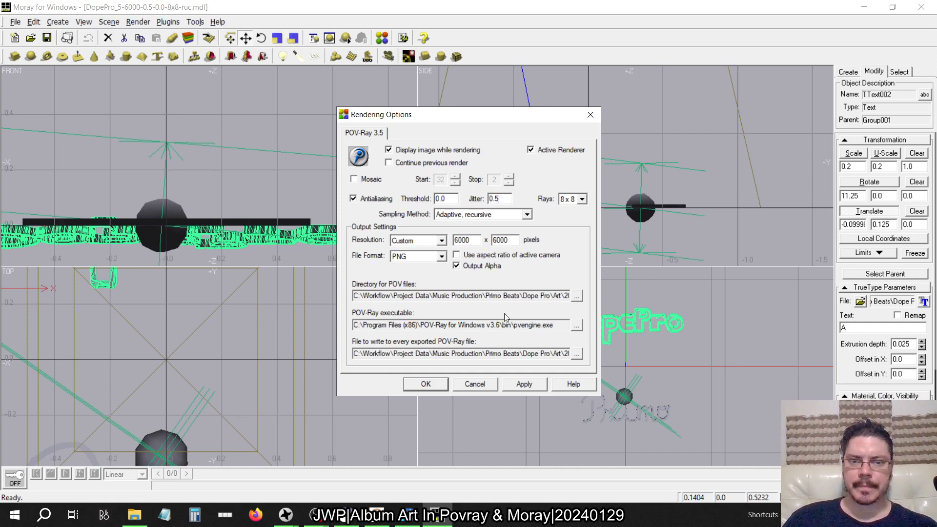
pyautogui.click(432, 387)
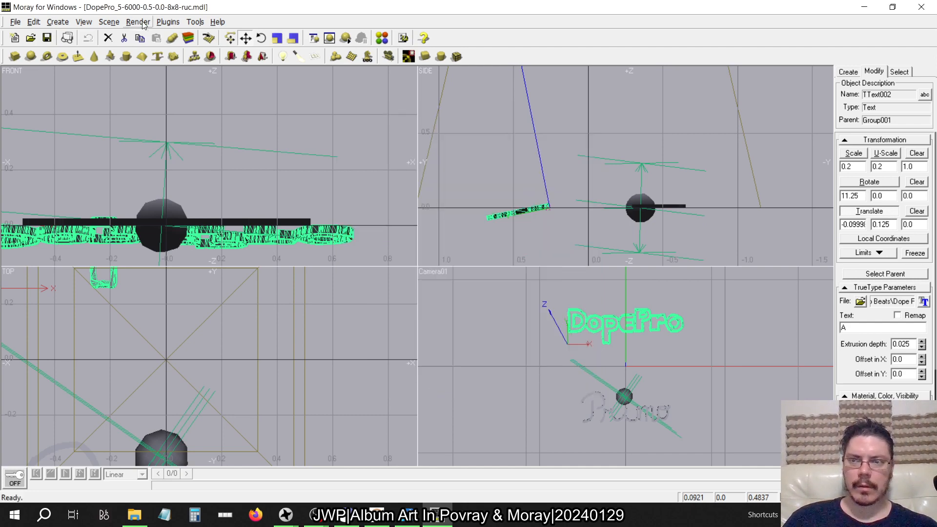
# - Save the scene under the new name DopePro_5-6000-0.0-0.5-8x8-ruc.mdl in the Render Testing folder
pyautogui.click(15, 22)
pyautogui.click(35, 97)
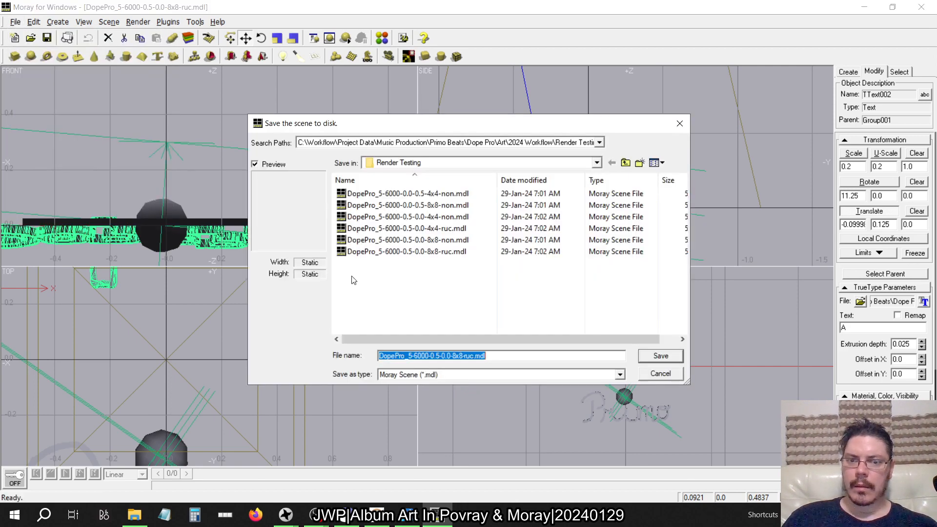
pyautogui.click(438, 355)
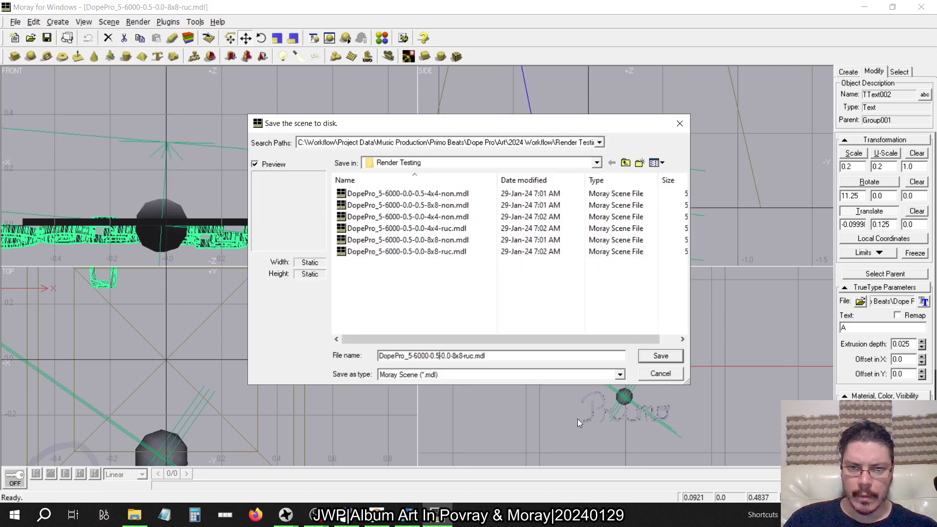
pyautogui.press('BackSpace')
pyautogui.write('0')
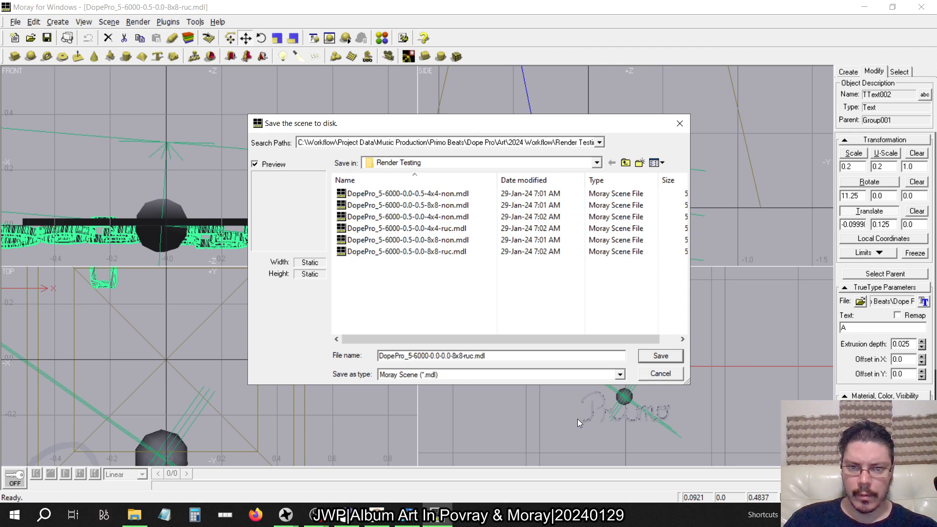
pyautogui.press('BackSpace')
pyautogui.write('5')
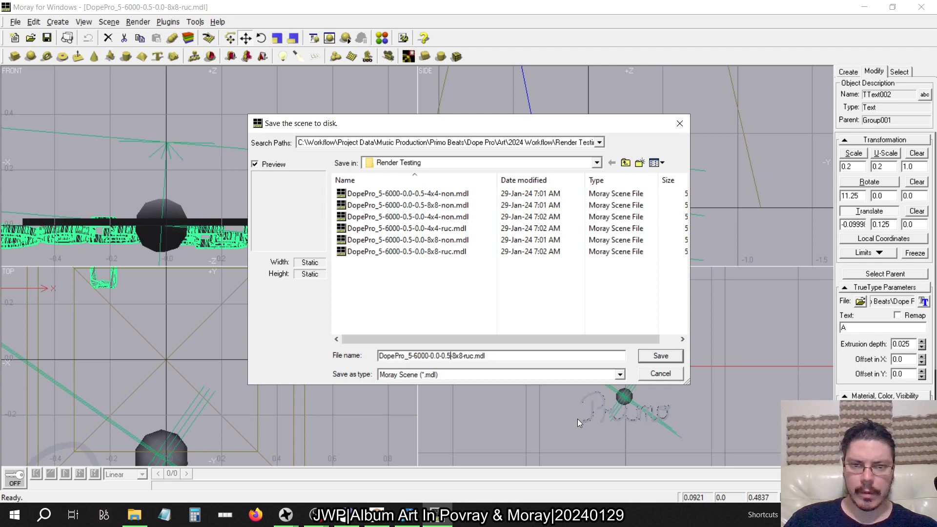
pyautogui.click(676, 359)
# - Set the antialiasing rays to 4 x 4 in the rendering options and apply the change
pyautogui.click(138, 22)
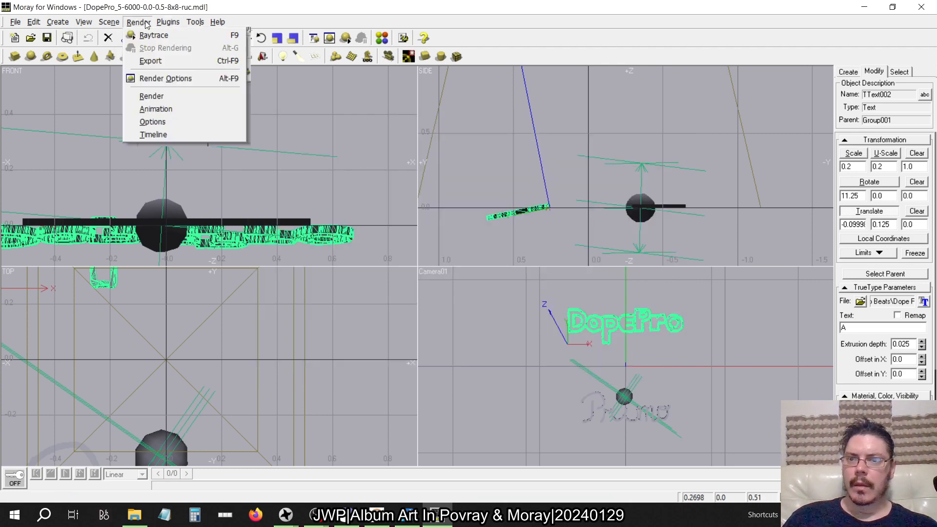
pyautogui.click(148, 79)
pyautogui.click(566, 199)
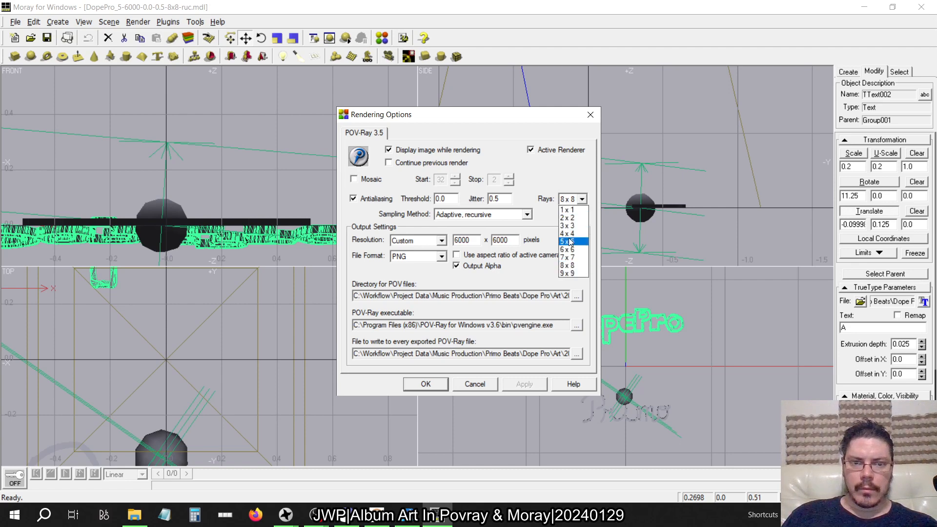
pyautogui.click(568, 241)
pyautogui.click(582, 199)
pyautogui.click(570, 234)
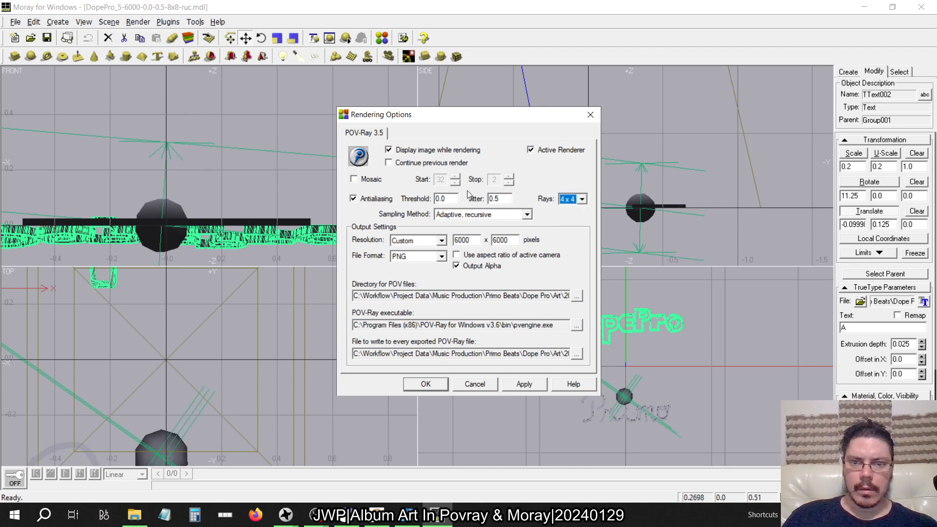
pyautogui.click(518, 383)
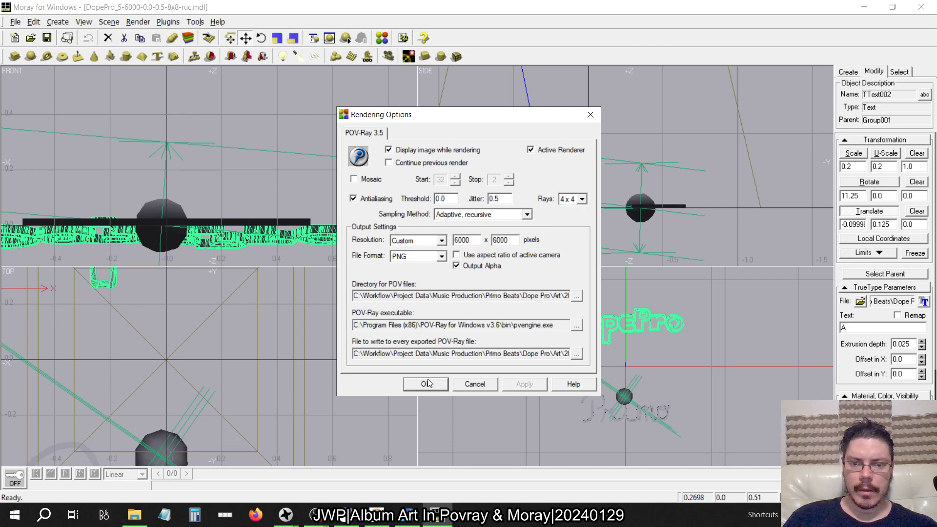
pyautogui.click(426, 383)
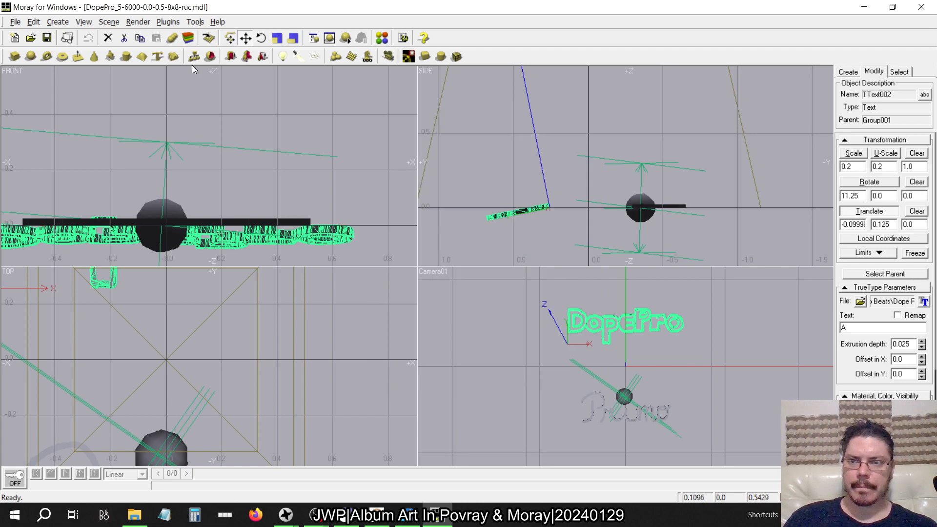
# - Save the scene under the new name DopePro_5-6000-0.0-0.5-4x4-ruc.mdl in the Render Testing folder
pyautogui.click(15, 21)
pyautogui.click(43, 94)
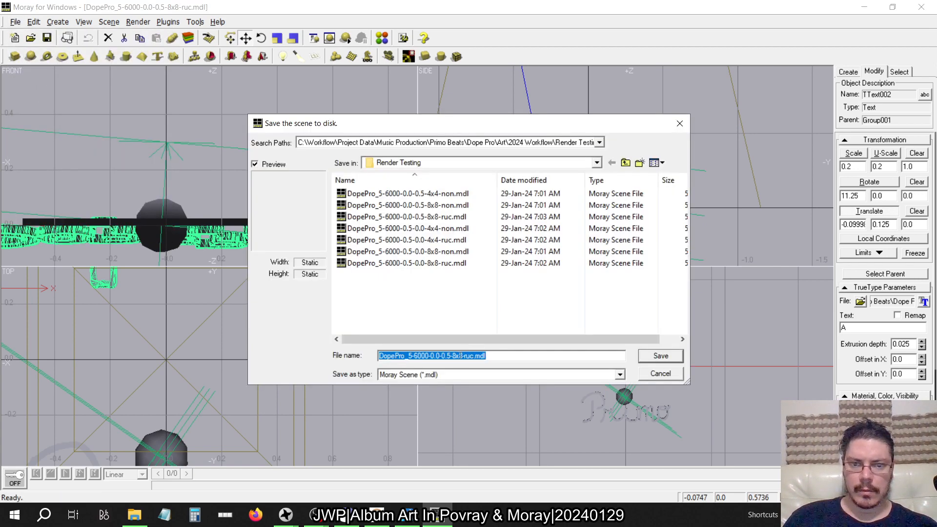
pyautogui.press('End')
pyautogui.press('Left')
pyautogui.press('Left')
pyautogui.press('Left')
pyautogui.press('Left')
pyautogui.press('Left')
pyautogui.press('Left')
pyautogui.press('Left')
pyautogui.press('BackSpace')
pyautogui.press('BackSpace')
pyautogui.press('BackSpace')
pyautogui.press('BackSpace')
pyautogui.write('4x4-')
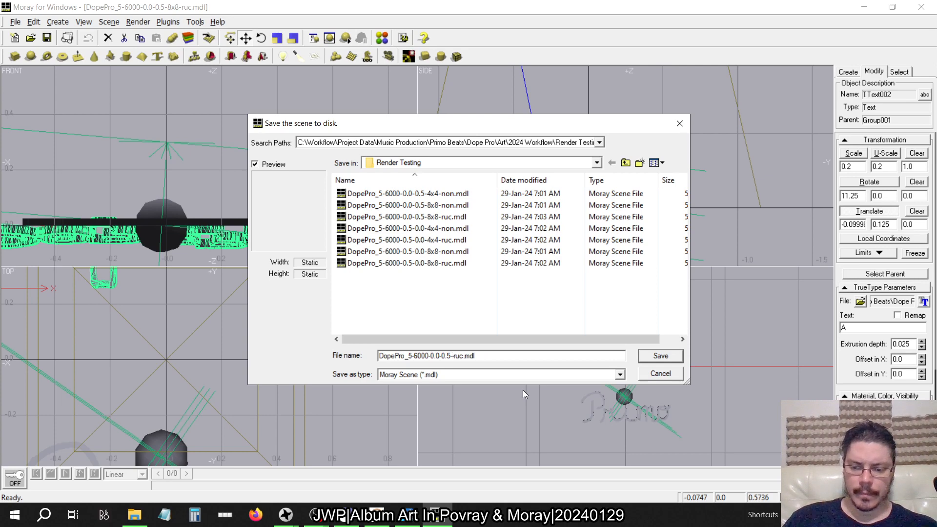
pyautogui.click(661, 356)
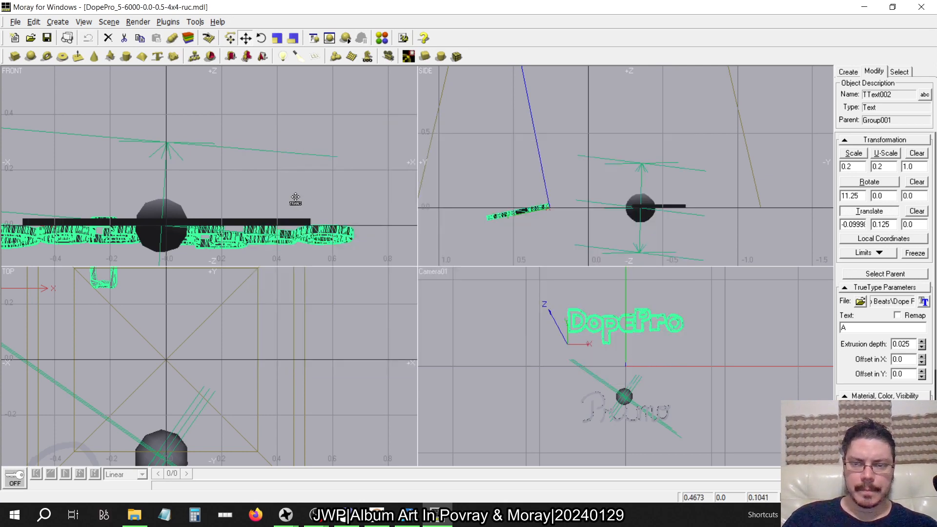
# - Set the antialiasing threshold to 0.5 in the rendering options, accept it, and recheck the applied settings
pyautogui.click(138, 22)
pyautogui.click(142, 79)
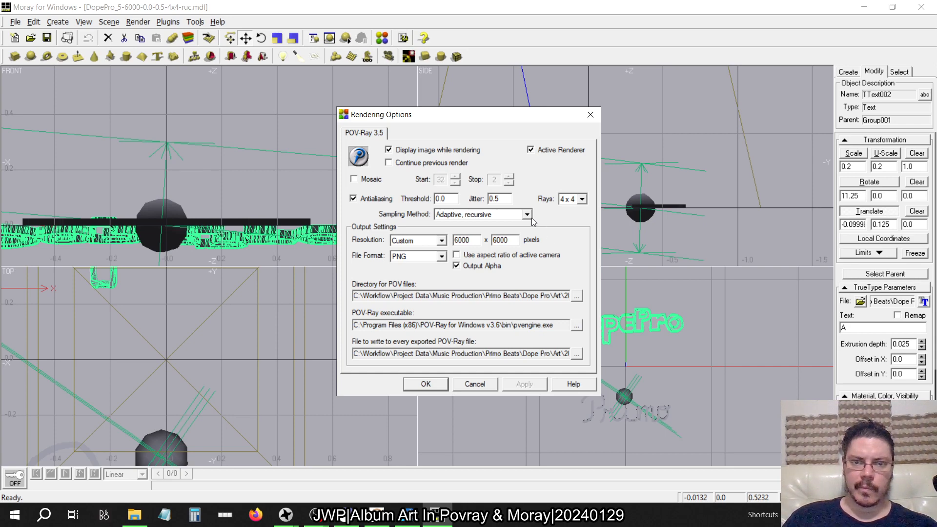
pyautogui.doubleClick(441, 199)
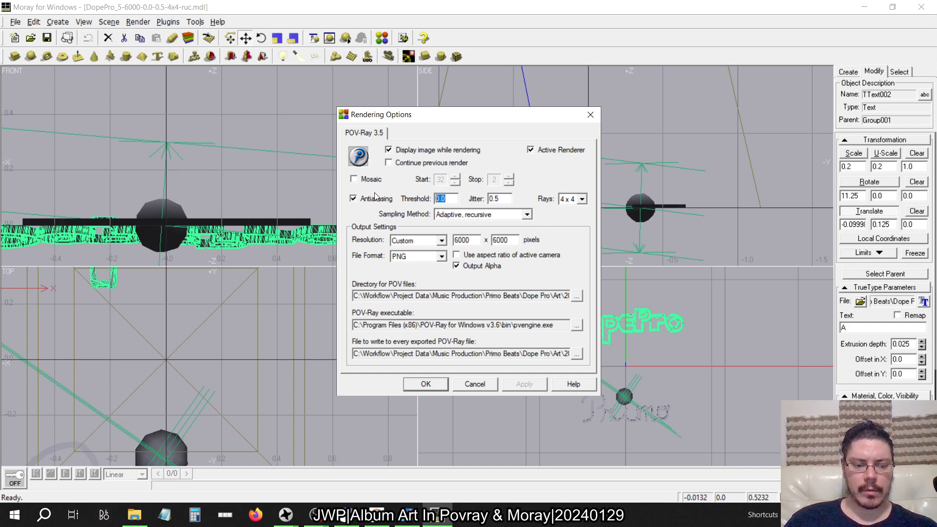
pyautogui.write('0.5')
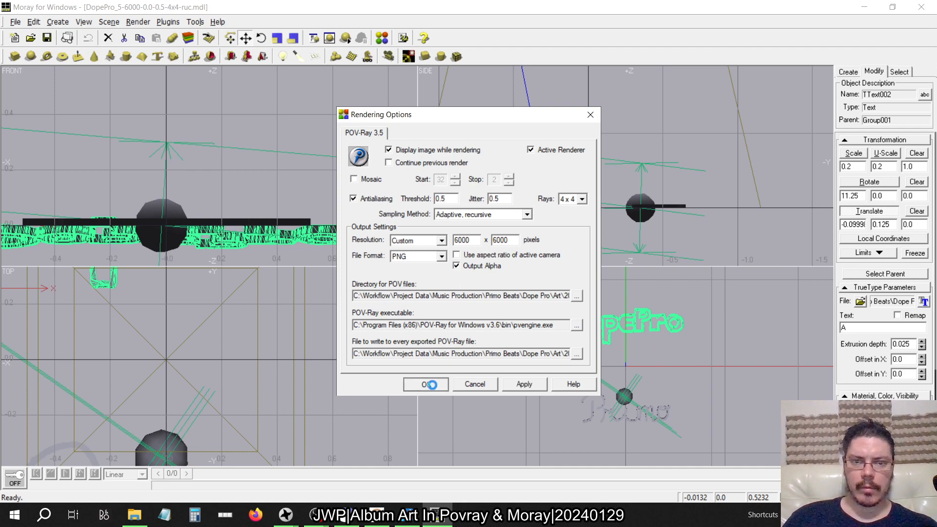
pyautogui.click(407, 383)
pyautogui.click(138, 22)
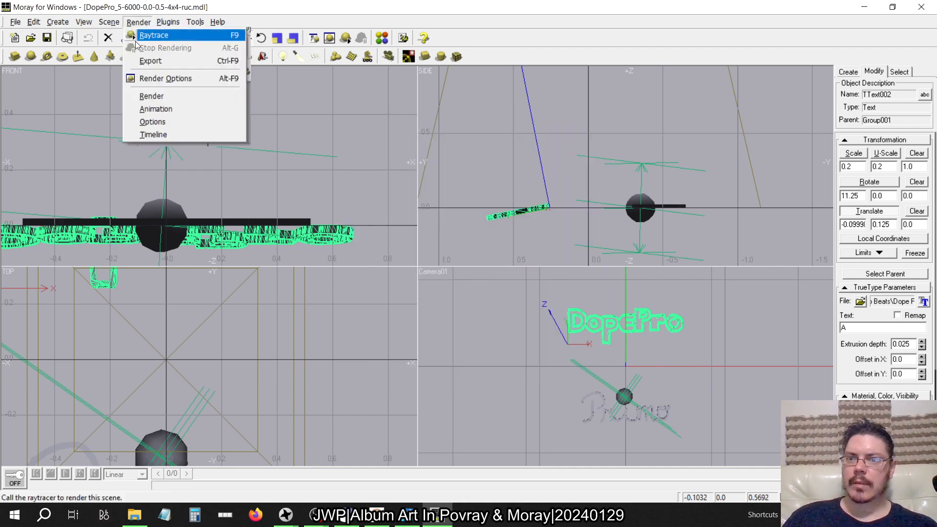
pyautogui.click(161, 79)
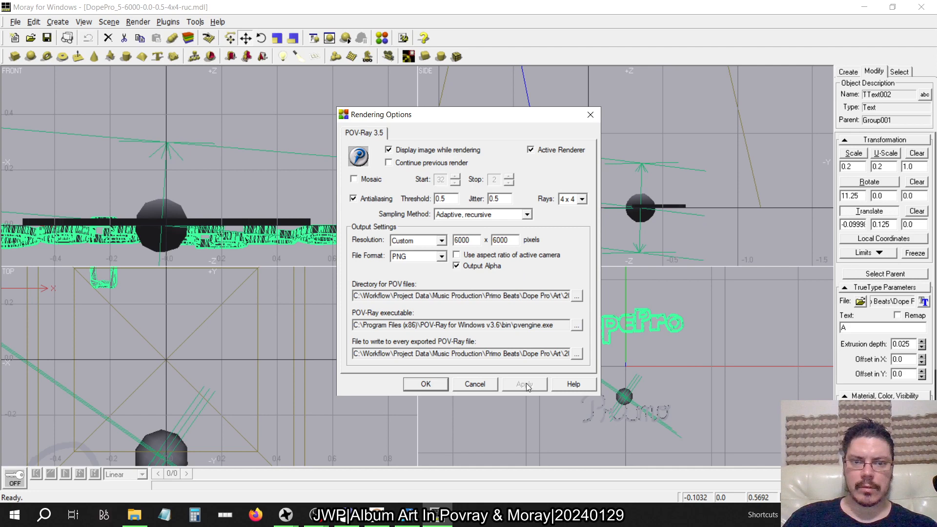
pyautogui.click(426, 384)
# - Save the scene under the new name DopePro_5-6000-0.5-0.5-4x4-ruc.mdl in the Render Testing folder
pyautogui.click(16, 22)
pyautogui.click(52, 96)
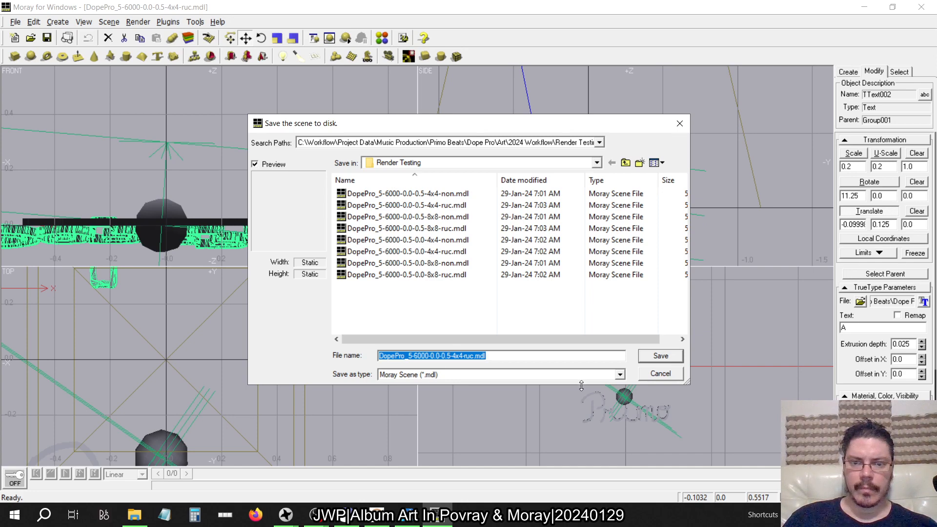
pyautogui.click(463, 356)
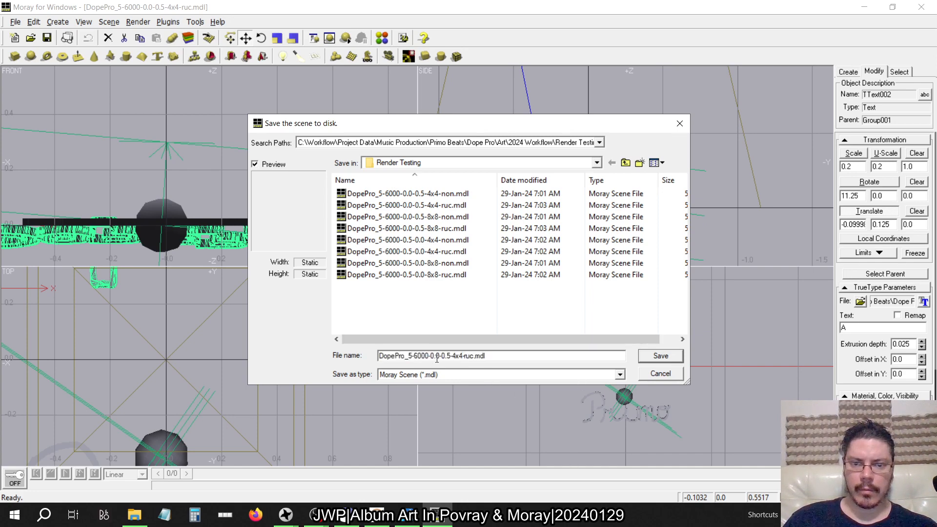
pyautogui.press('BackSpace')
pyautogui.write('5')
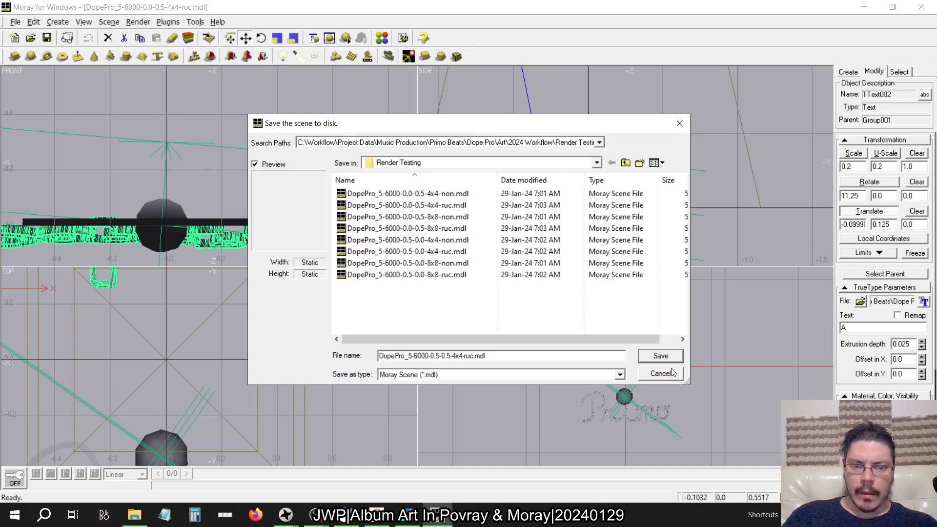
pyautogui.click(661, 356)
# - Raise the antialiasing rays to 8 x 8 in the rendering options and accept the change
pyautogui.click(139, 22)
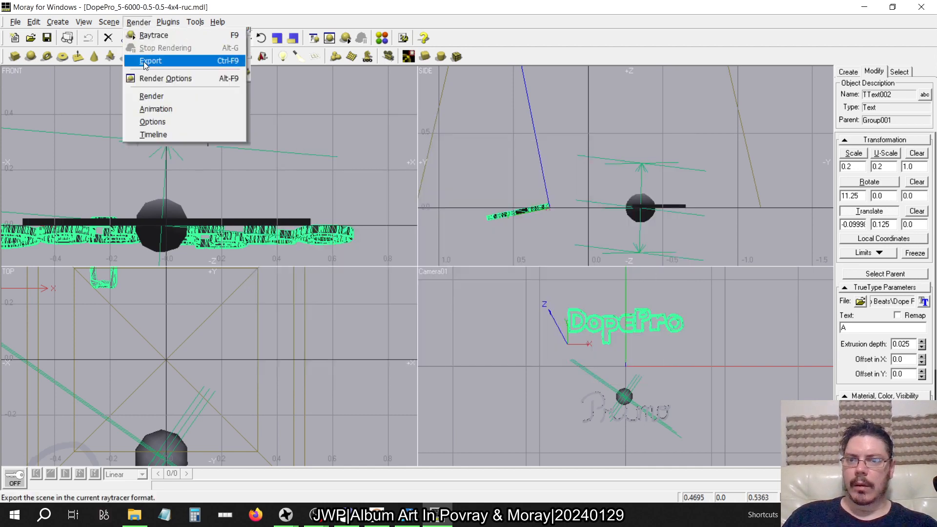
pyautogui.click(161, 78)
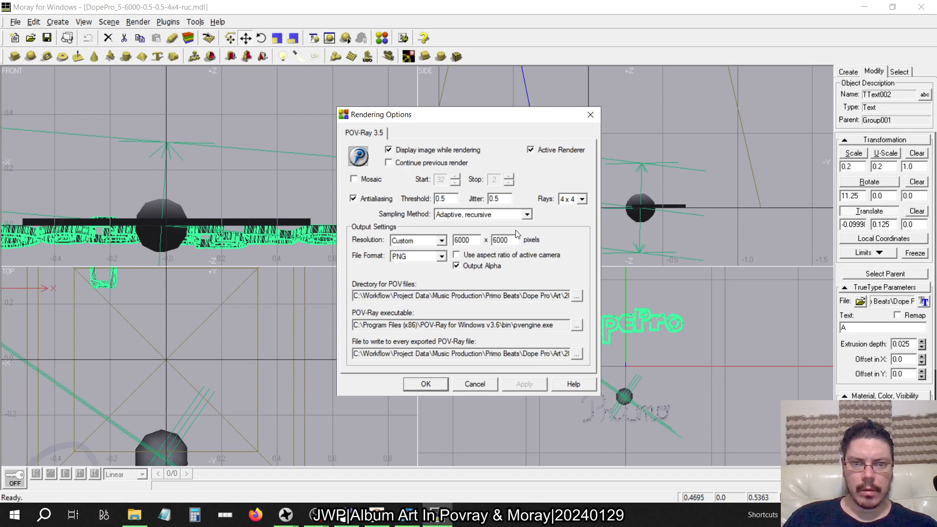
pyautogui.click(582, 199)
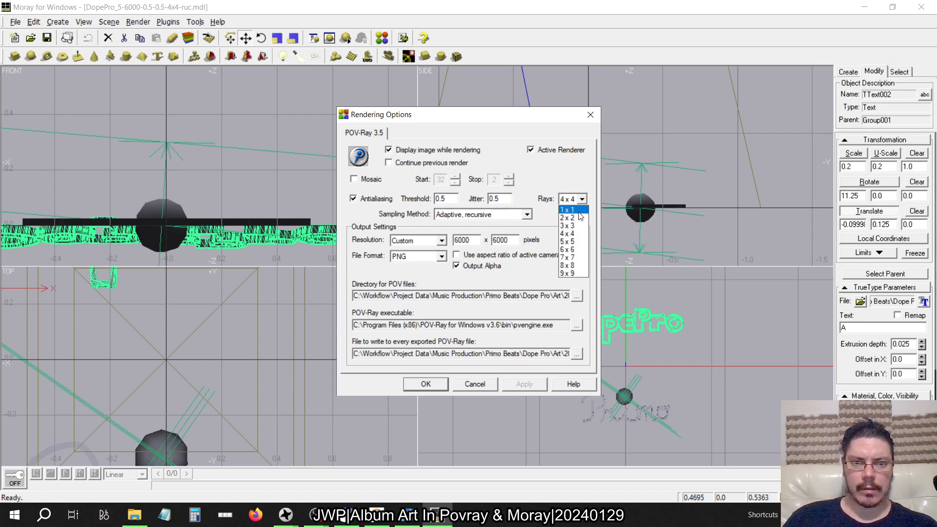
pyautogui.click(570, 266)
pyautogui.click(429, 386)
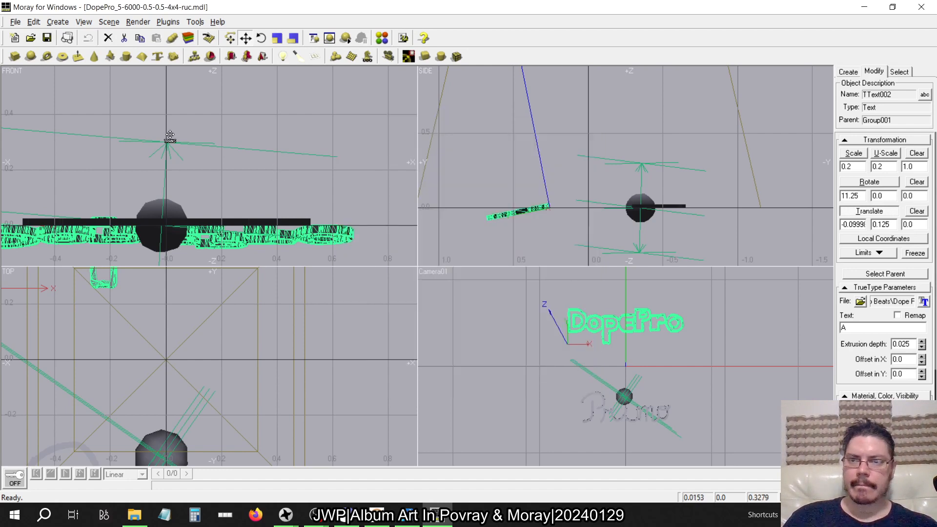
# - Save the scene under the new name DopePro_5-6000-0.5-0.5-8x8-ruc.mdl in the Render Testing folder
pyautogui.click(15, 22)
pyautogui.click(42, 96)
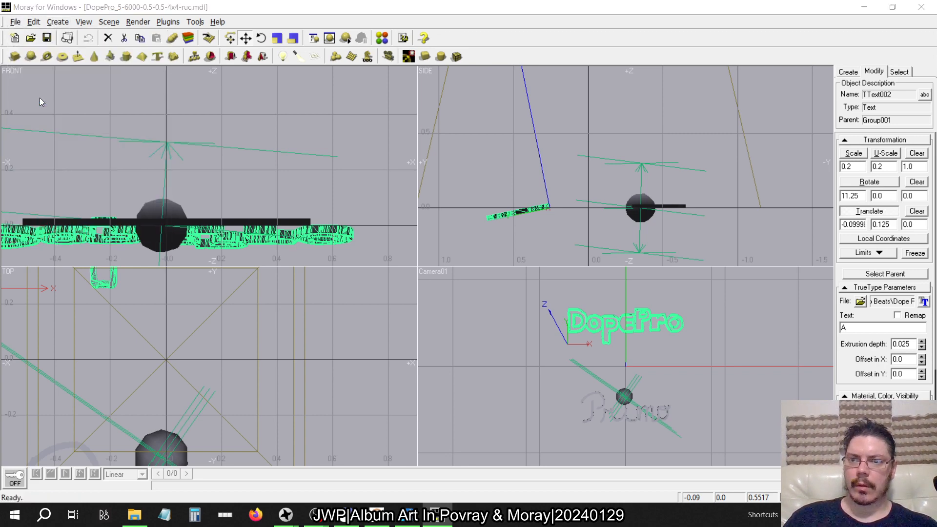
pyautogui.click(463, 356)
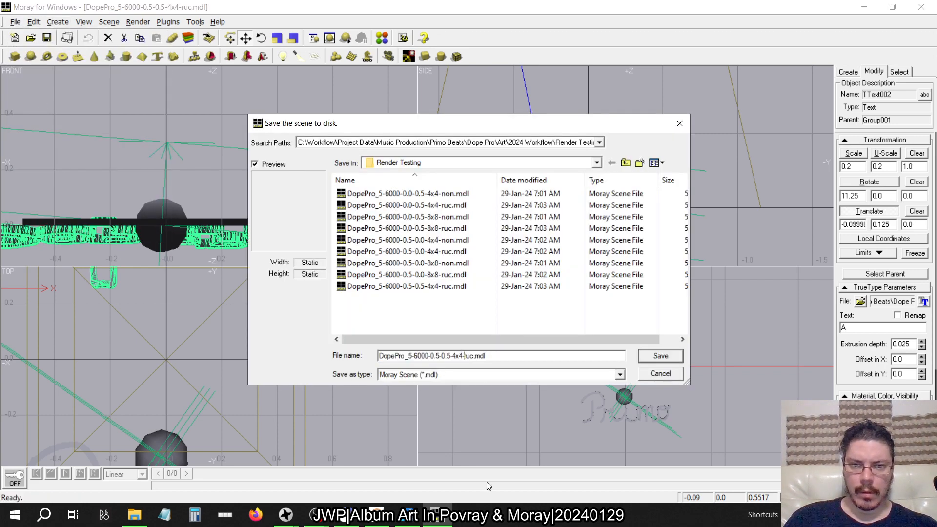
pyautogui.press('BackSpace')
pyautogui.press('BackSpace')
pyautogui.press('BackSpace')
pyautogui.write('8x8')
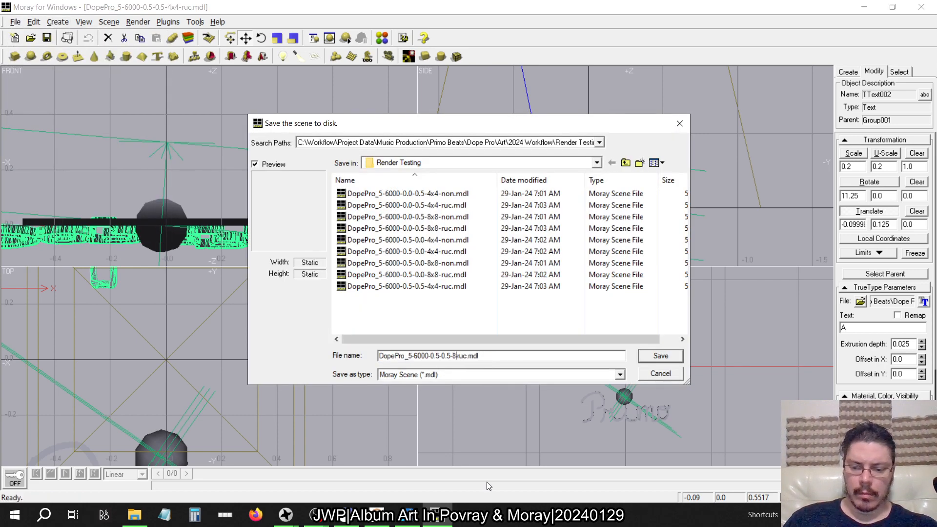
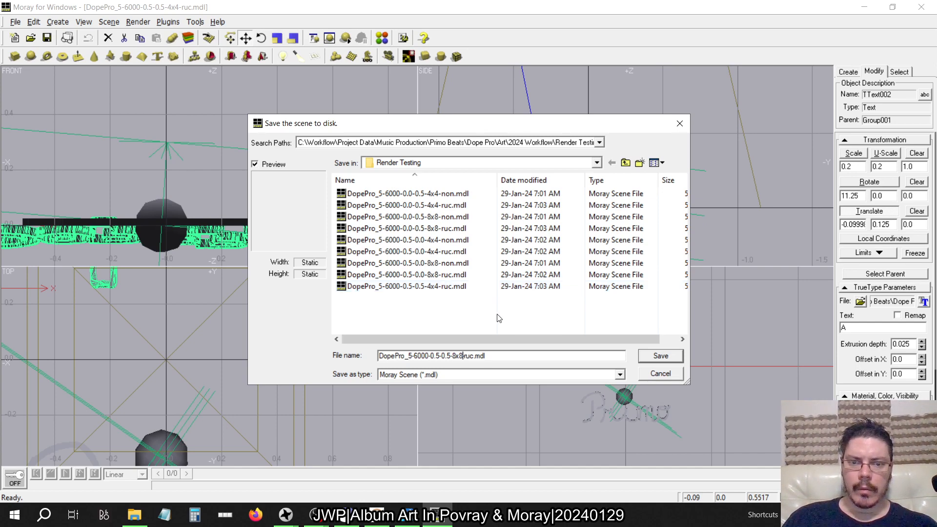
pyautogui.click(652, 358)
# - Change the sampling method to Adaptive, non-recursive in the rendering options and accept the change
pyautogui.click(138, 22)
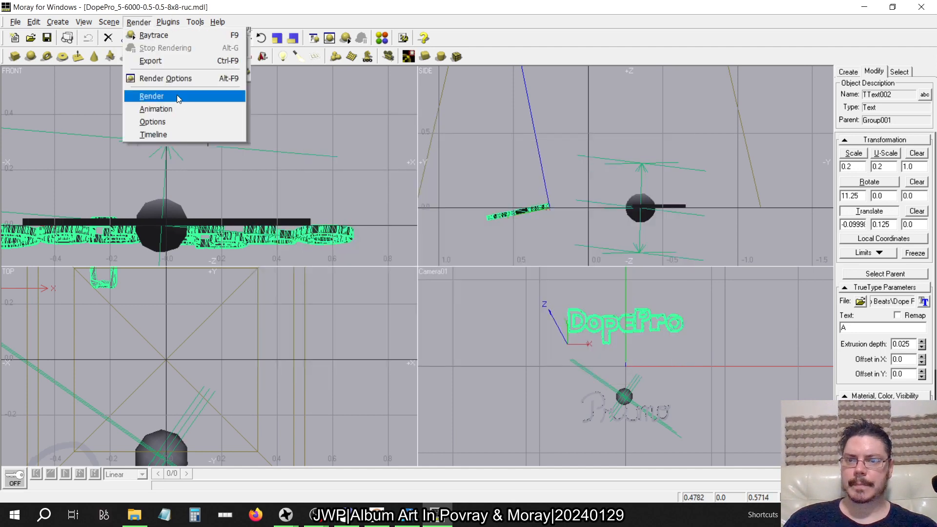
pyautogui.click(146, 78)
pyautogui.click(459, 217)
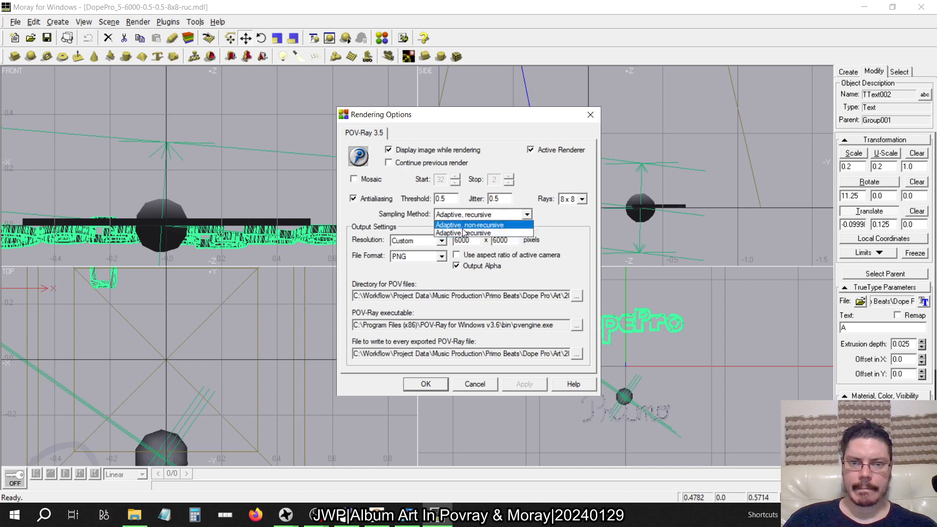
pyautogui.click(464, 226)
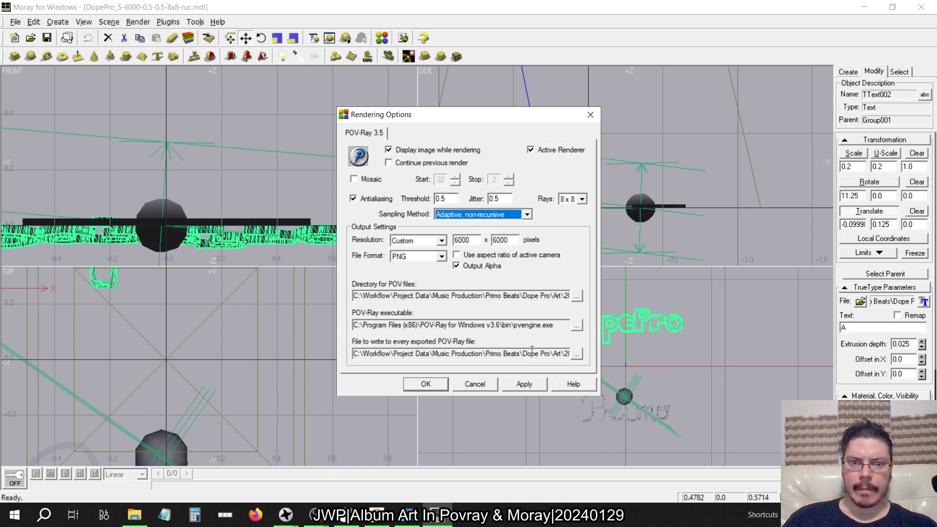
pyautogui.click(536, 384)
pyautogui.click(432, 382)
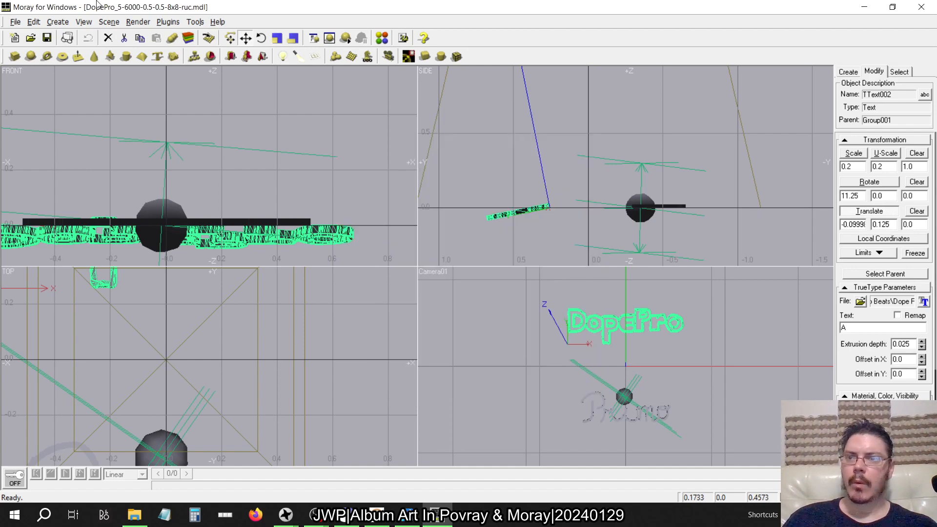
# - Save the scene under the new name DopePro_5-6000-0.5-0.5-8x8-non.mdl in the Render Testing folder
pyautogui.click(15, 22)
pyautogui.click(39, 94)
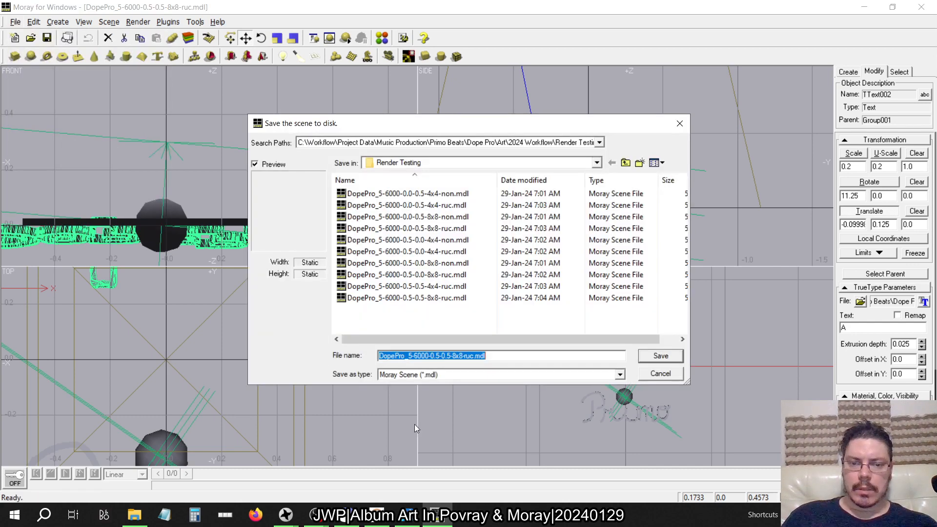
pyautogui.click(464, 357)
pyautogui.press('Delete')
pyautogui.press('Delete')
pyautogui.press('Delete')
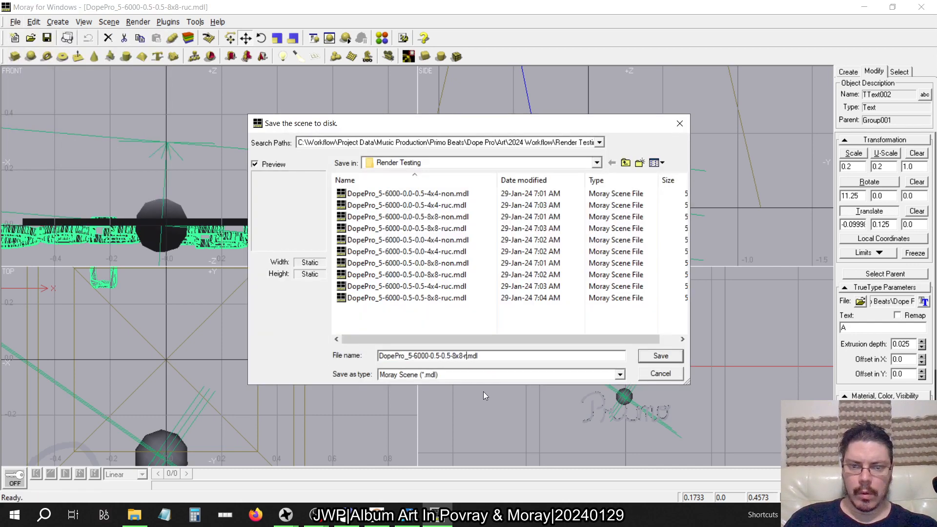
pyautogui.write('non')
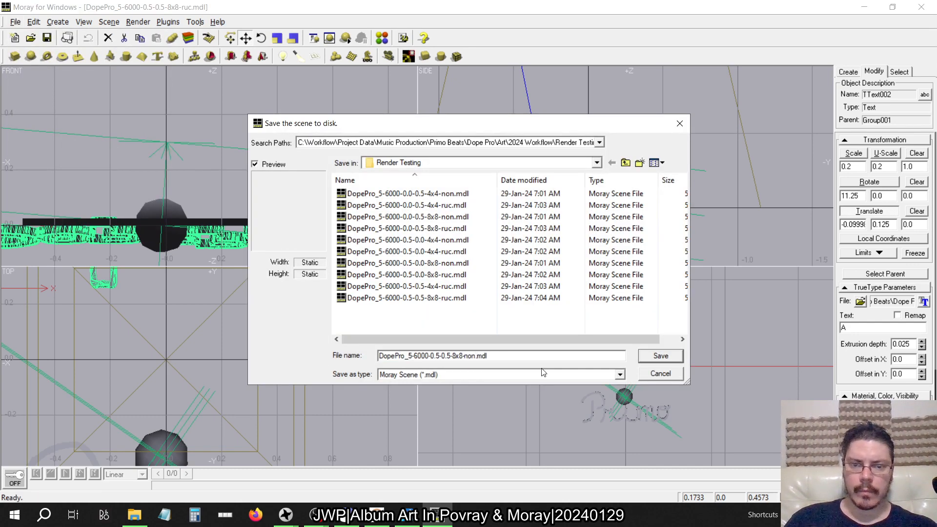
pyautogui.click(660, 357)
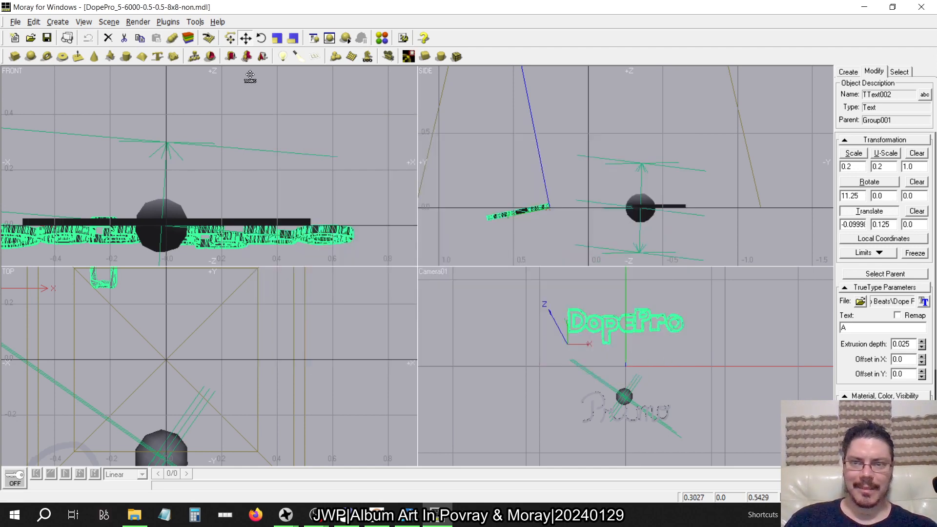
# - Lower the antialiasing rays to 4 x 4 in the rendering options and accept the change
pyautogui.click(147, 20)
pyautogui.click(161, 61)
pyautogui.click(582, 199)
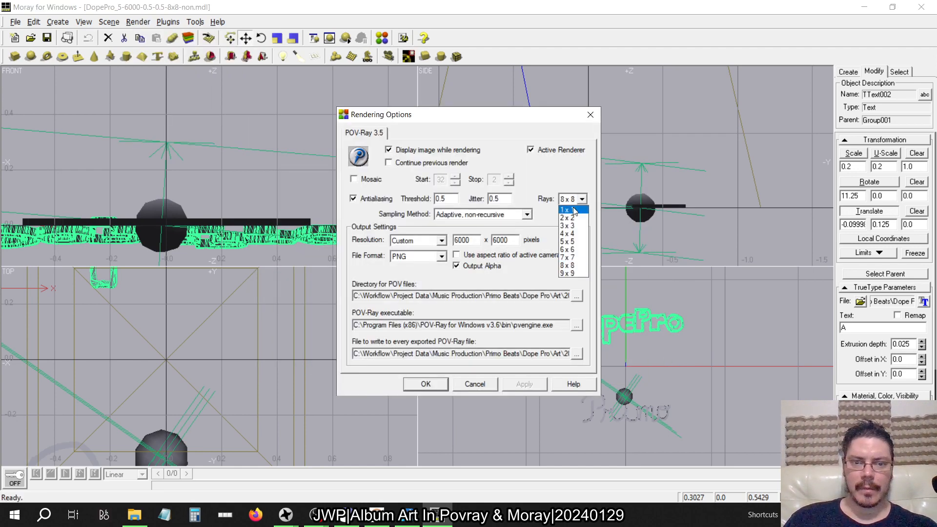
pyautogui.click(571, 233)
pyautogui.click(425, 384)
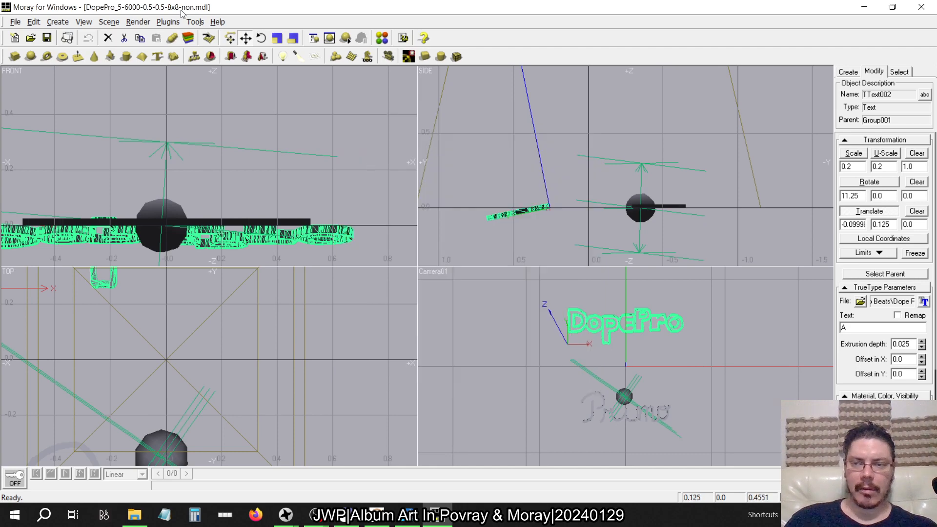
# - Save the scene under the new name DopePro_5-6000-0.5-0.5-4x4-non.mdl in the Render Testing folder
pyautogui.click(15, 21)
pyautogui.click(51, 96)
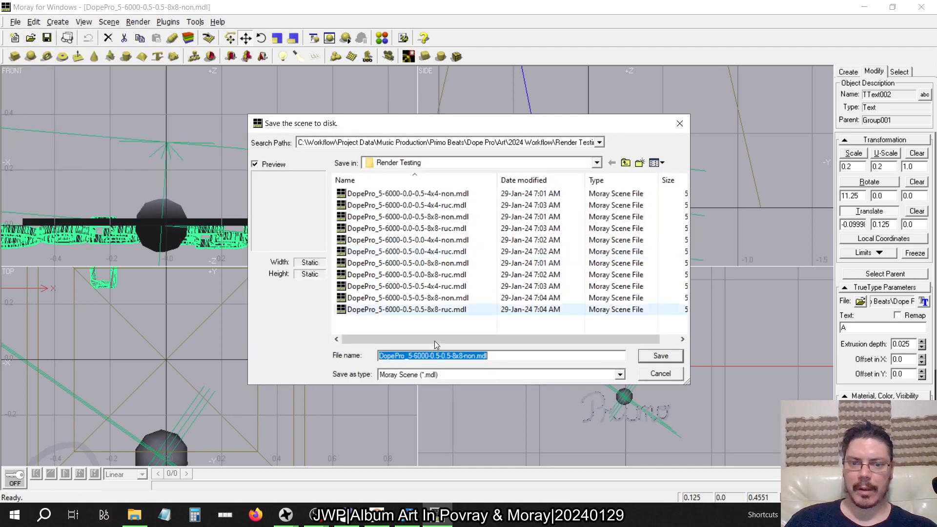
pyautogui.click(463, 356)
pyautogui.press('BackSpace')
pyautogui.press('BackSpace')
pyautogui.press('BackSpace')
pyautogui.press('BackSpace')
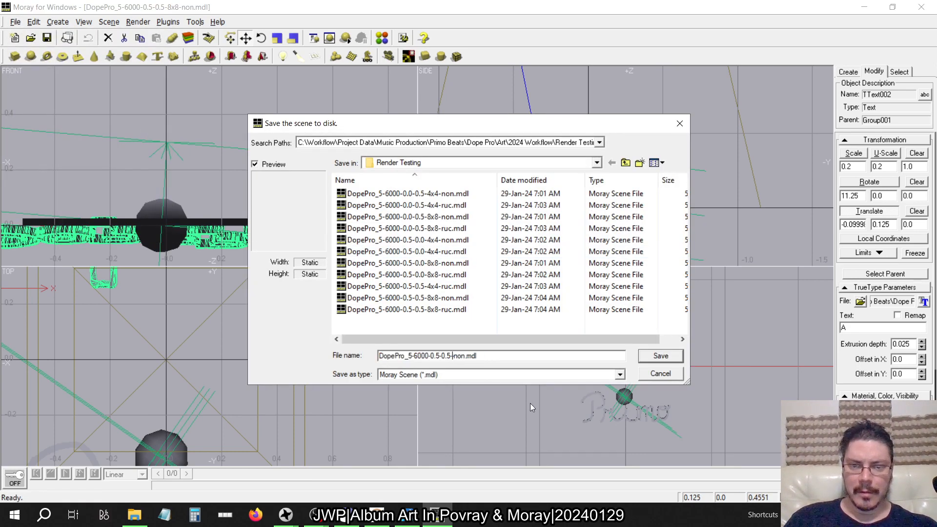
pyautogui.write('4x4')
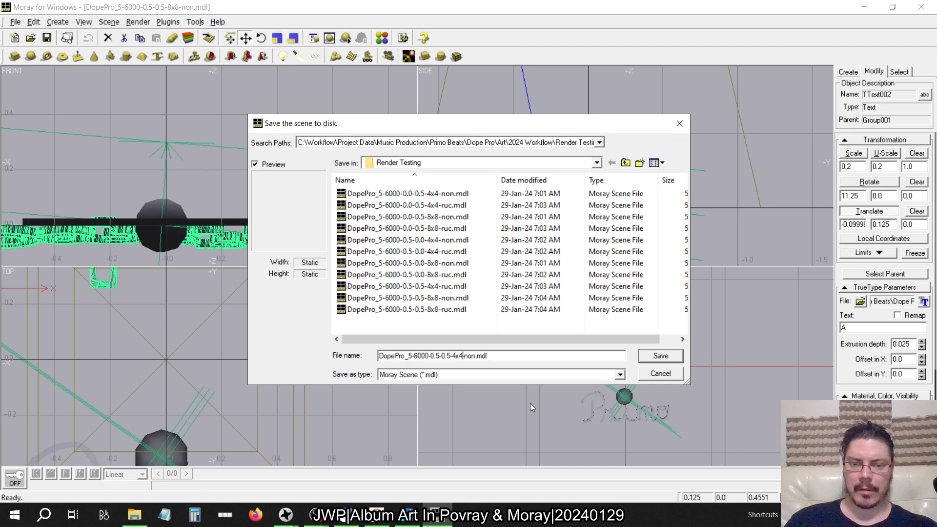
pyautogui.click(660, 356)
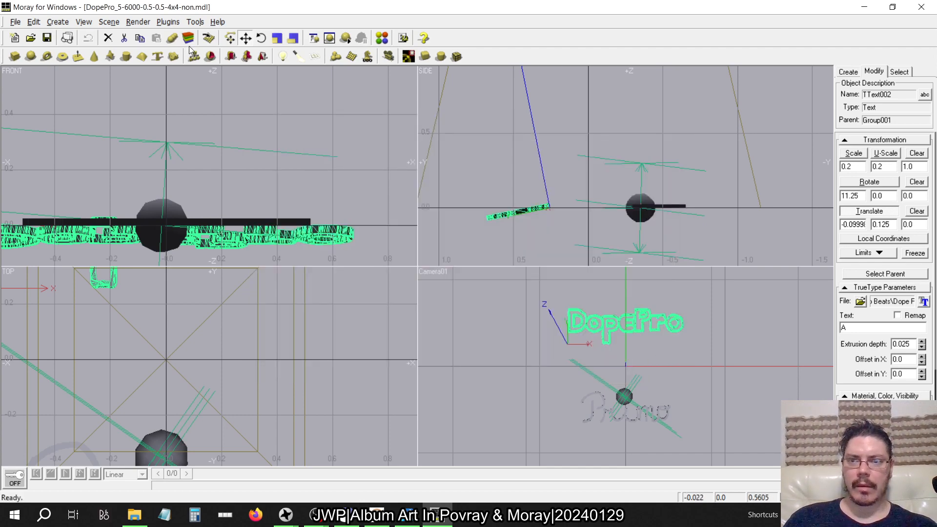
# - Recheck the antialiasing settings in the rendering options, accept them, and close Moray
pyautogui.click(138, 22)
pyautogui.click(180, 77)
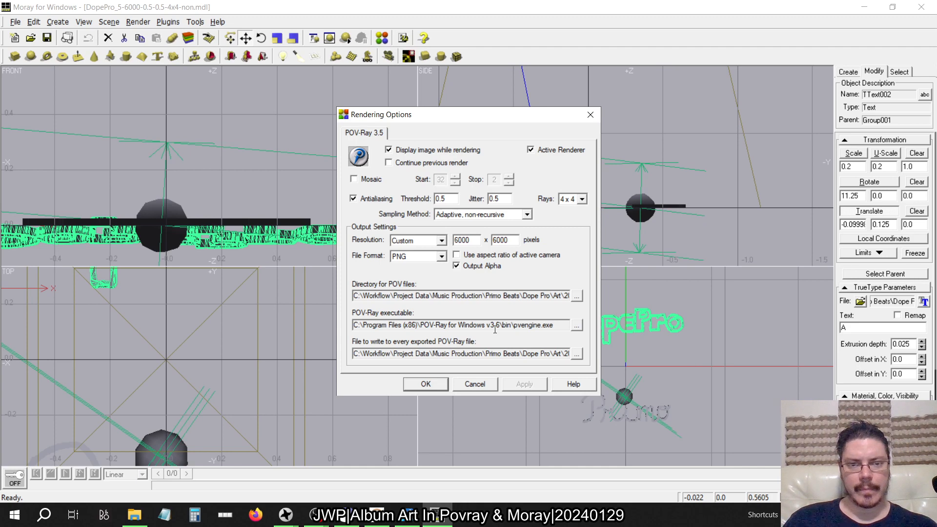
pyautogui.click(437, 381)
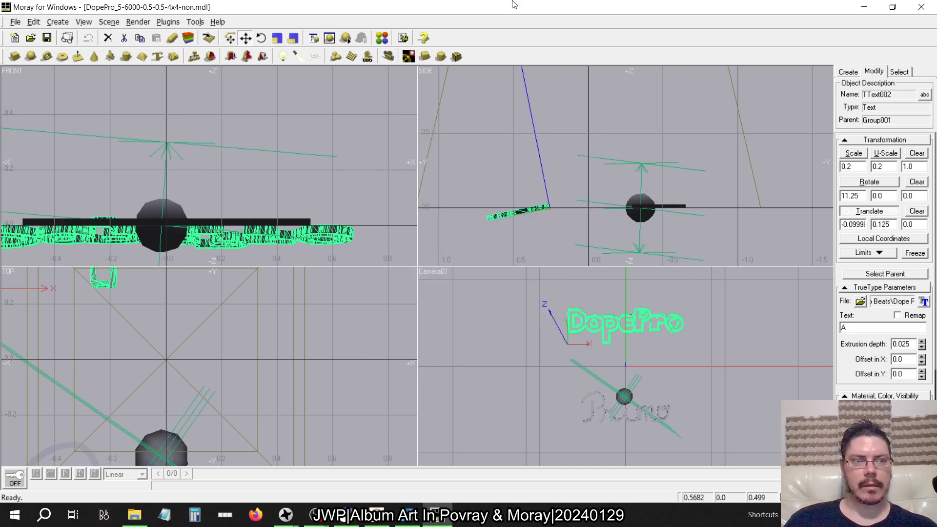
pyautogui.click(921, 7)
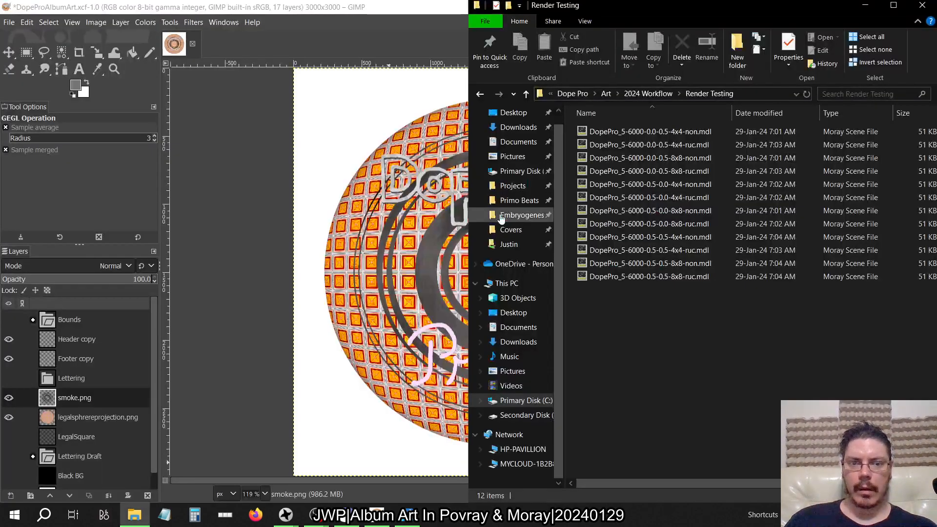
# - Launch POV-Ray for Windows and return to the Render Testing folder in File Explorer
pyautogui.click(15, 515)
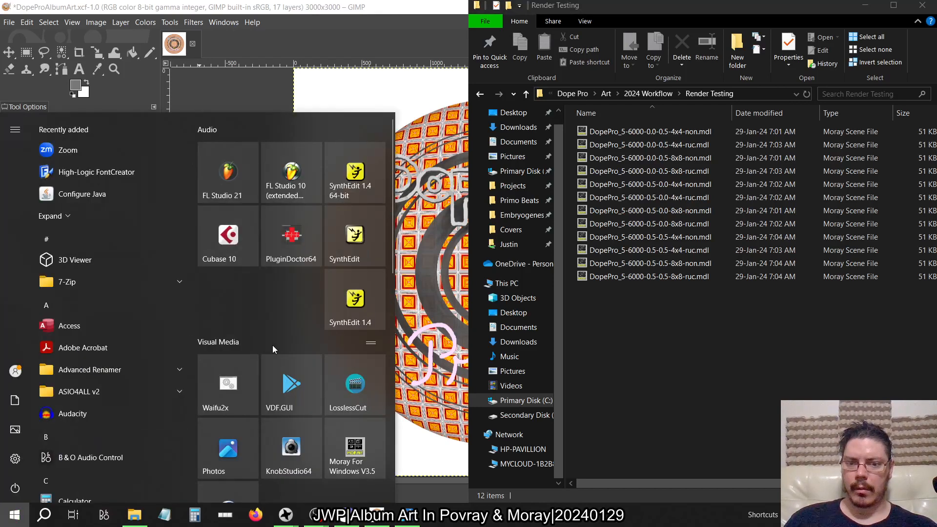
pyautogui.scroll(-5, 297, 315)
pyautogui.click(246, 231)
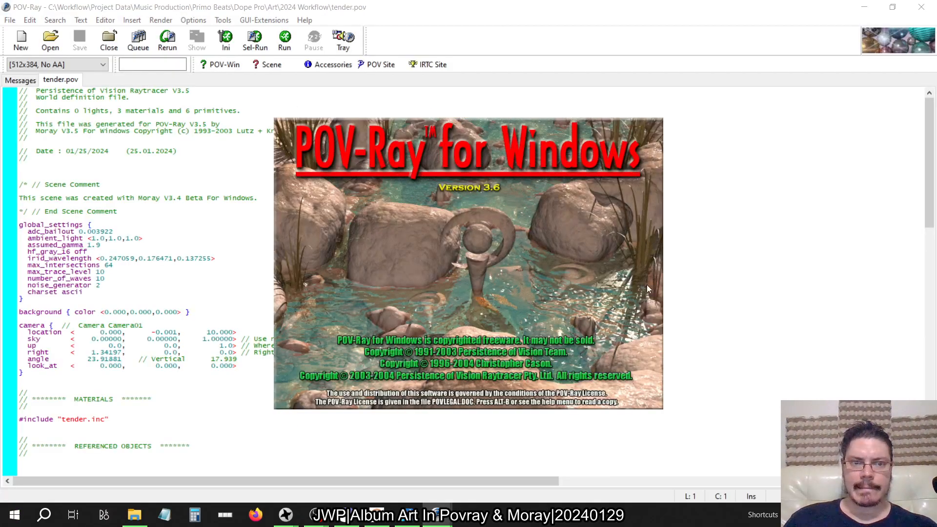
pyautogui.hotkey('alt', 'Tab')
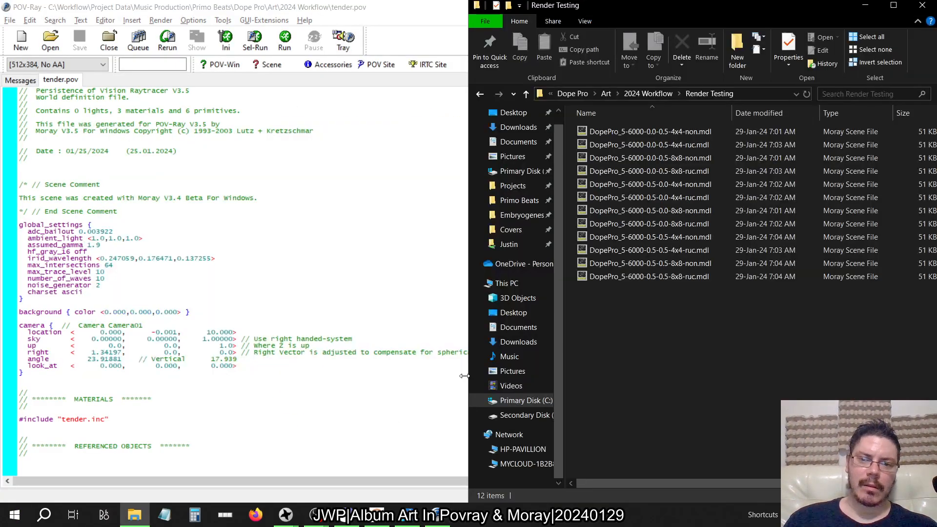
pyautogui.hotkey('alt', 'Tab')
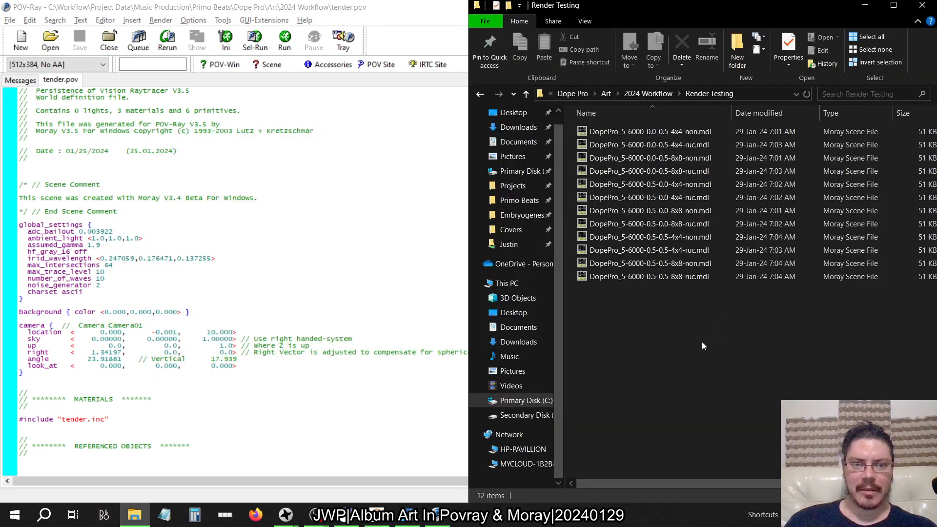
# - Open DopePro_5-6000-0.0-0.5-4x4-non.mdl in Moray and export it for POV-Ray, accepting the proposed POV-Ray configuration adjustments
pyautogui.moveTo(702, 342); pyautogui.dragTo(637, 160)
pyautogui.doubleClick(614, 133)
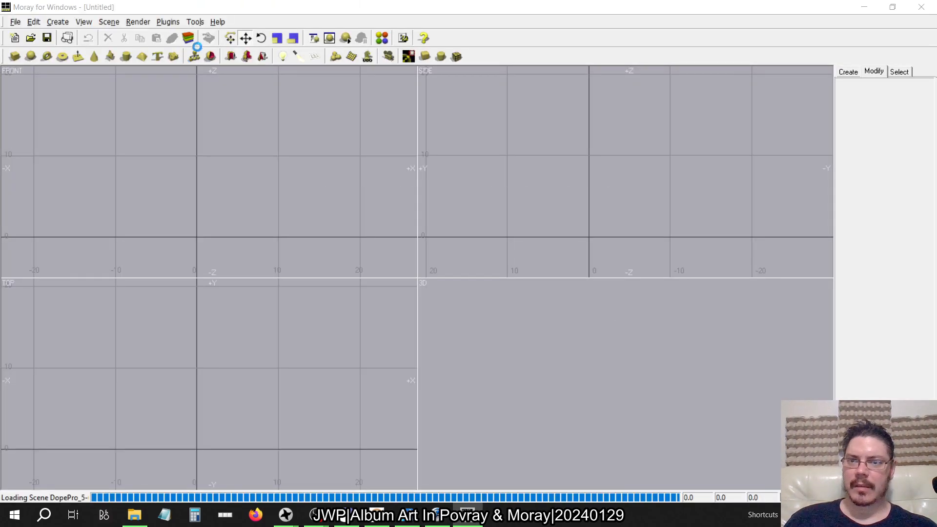
pyautogui.click(142, 23)
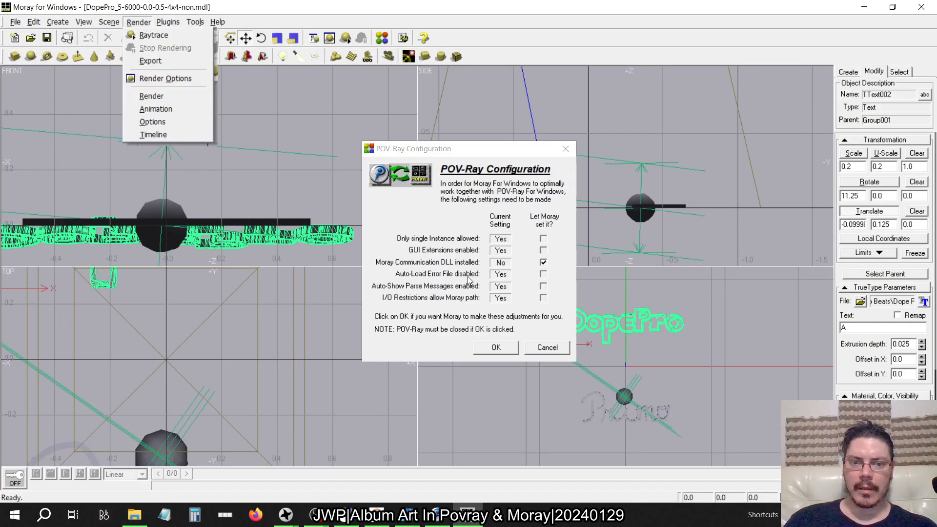
pyautogui.click(496, 348)
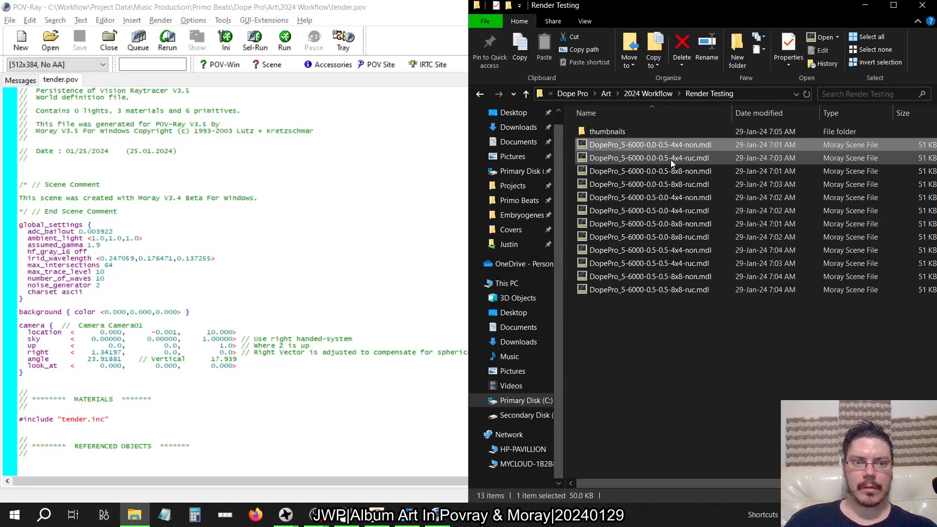
pyautogui.doubleClick(649, 158)
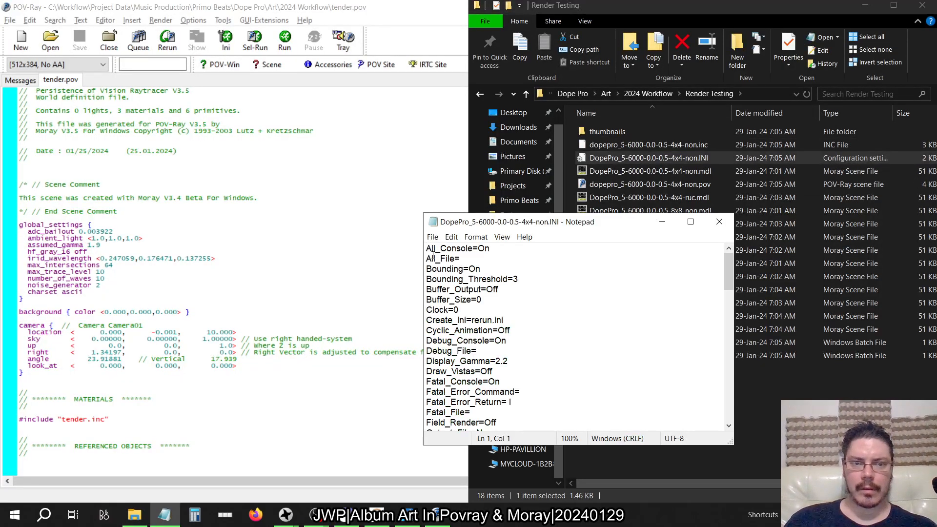
pyautogui.click(719, 221)
pyautogui.doubleClick(649, 171)
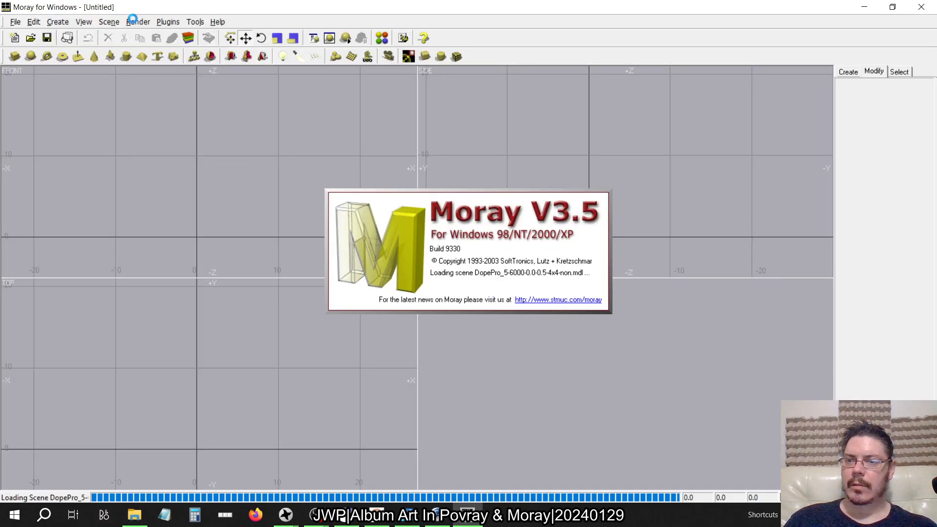
pyautogui.click(139, 22)
pyautogui.press('Escape')
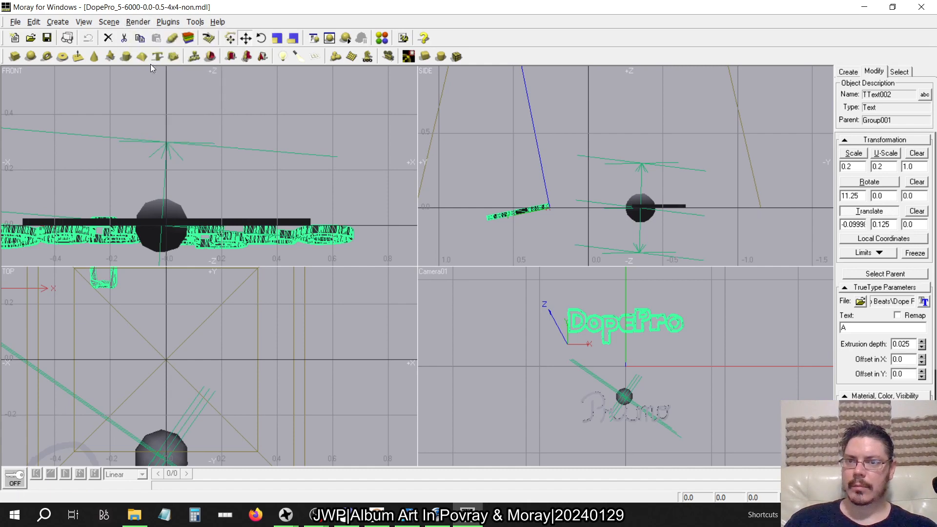
pyautogui.click(921, 7)
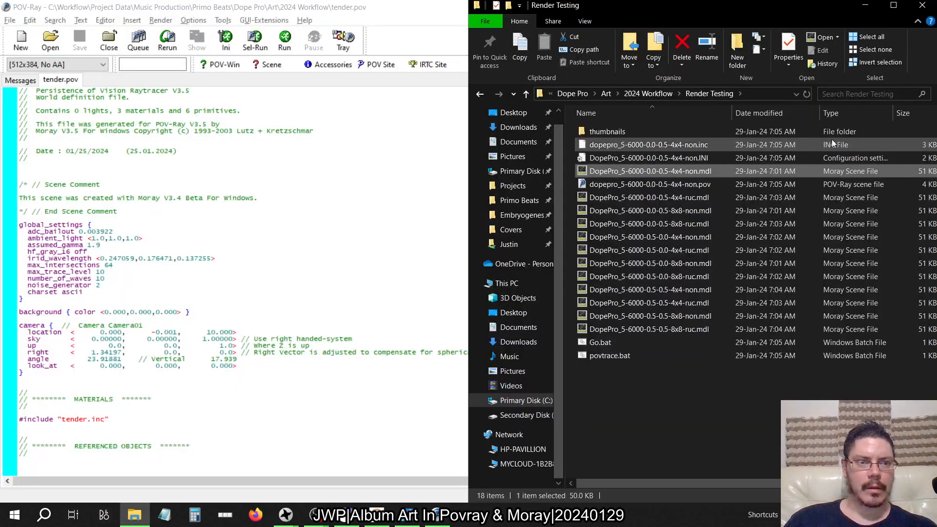
# - Sort the Render Testing files by type and export DopePro_5-6000-0.0-0.5-4x4-non.mdl again from Moray
pyautogui.click(834, 114)
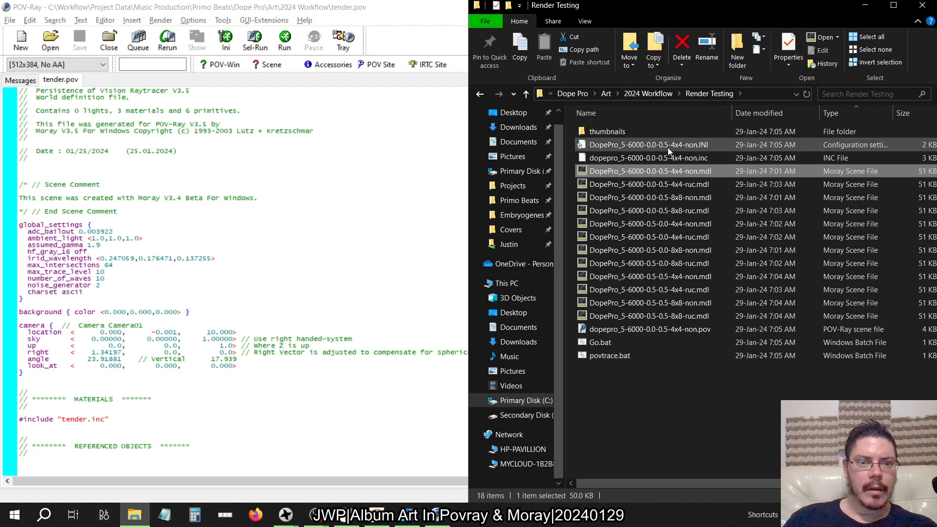
pyautogui.doubleClick(708, 172)
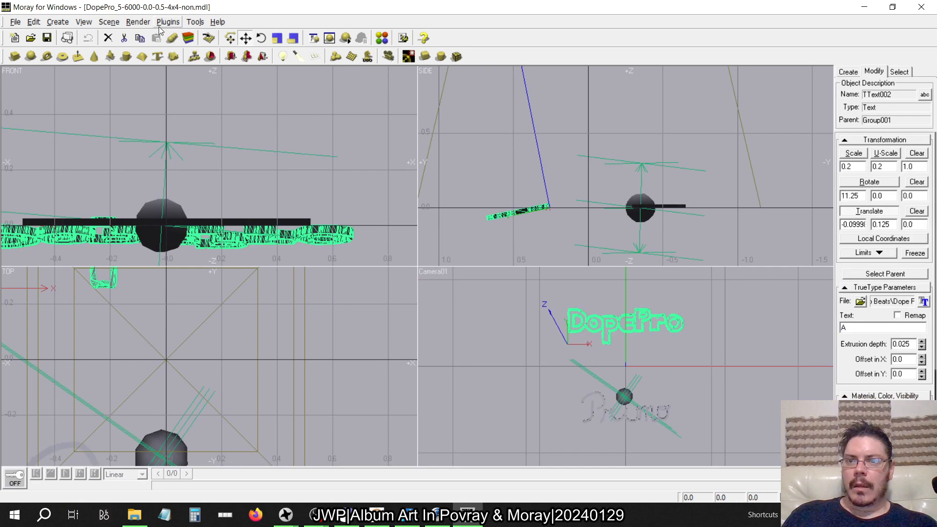
pyautogui.click(138, 22)
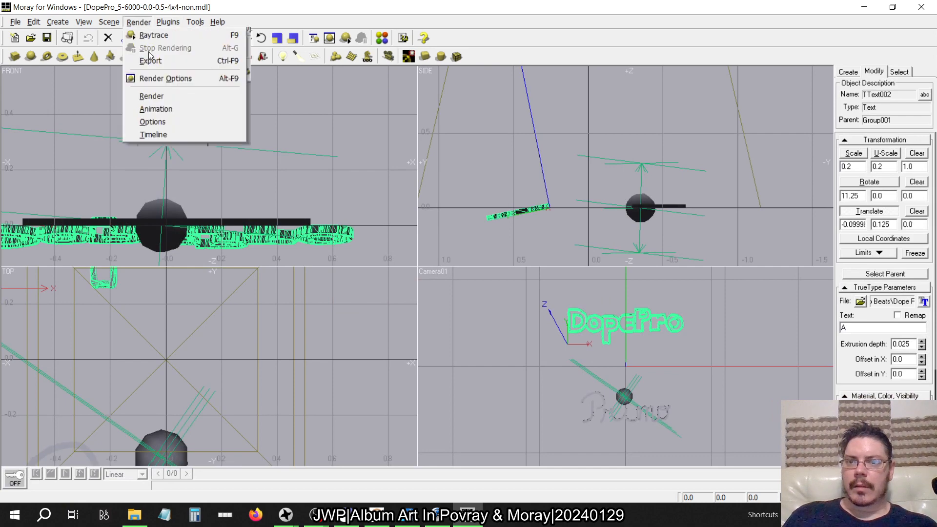
pyautogui.click(149, 56)
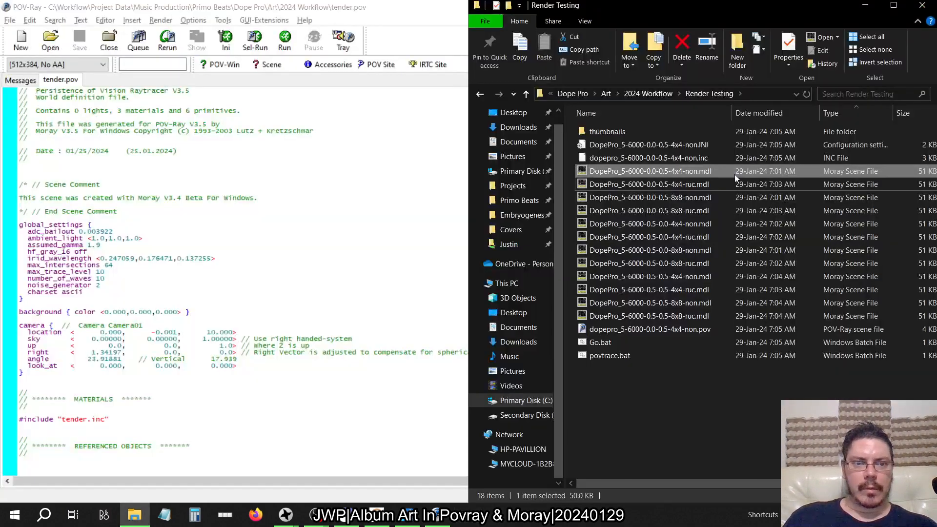
# - Open DopePro_5-6000-0.0-0.5-4x4-ruc.mdl in Moray and export it to POV-Ray files
pyautogui.doubleClick(690, 185)
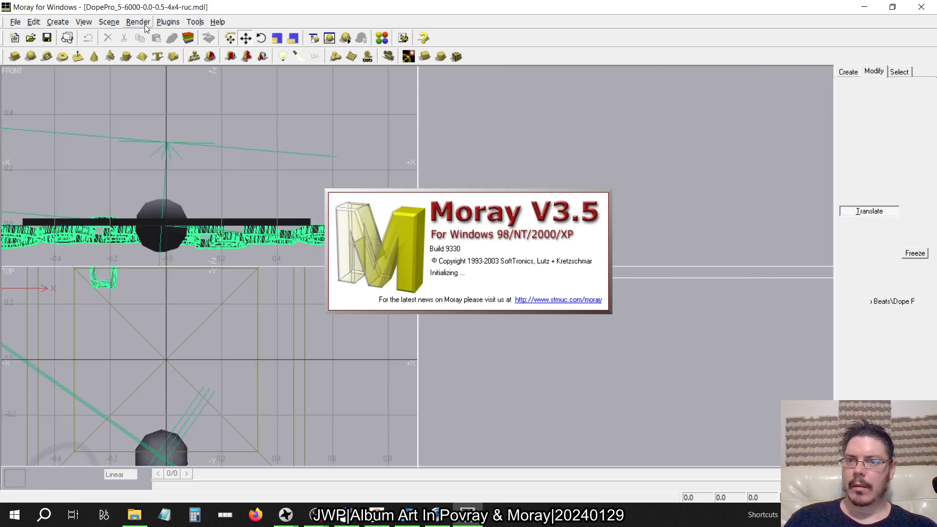
pyautogui.click(139, 22)
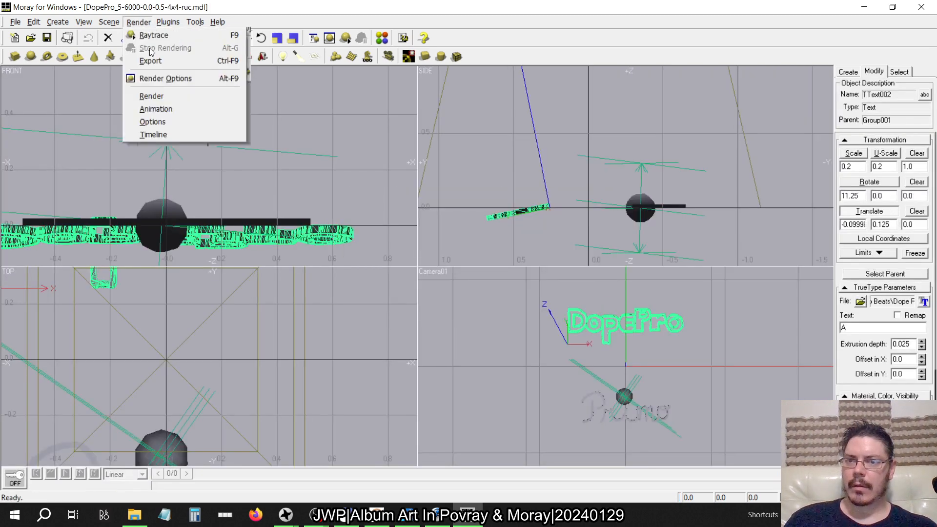
pyautogui.click(146, 63)
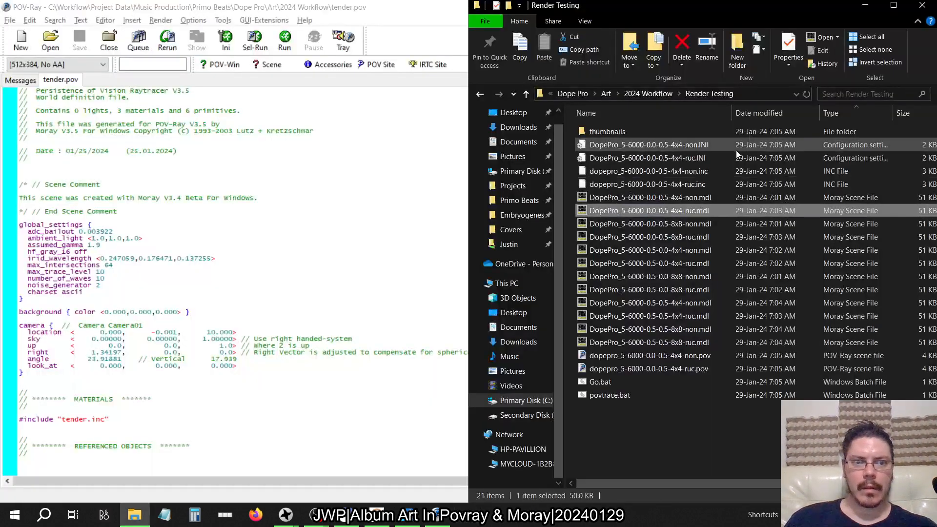
# - Open DopePro_5-6000-0.0-0.5-8x8-non.mdl in Moray, export it for POV-Ray and close the scene
pyautogui.doubleClick(686, 224)
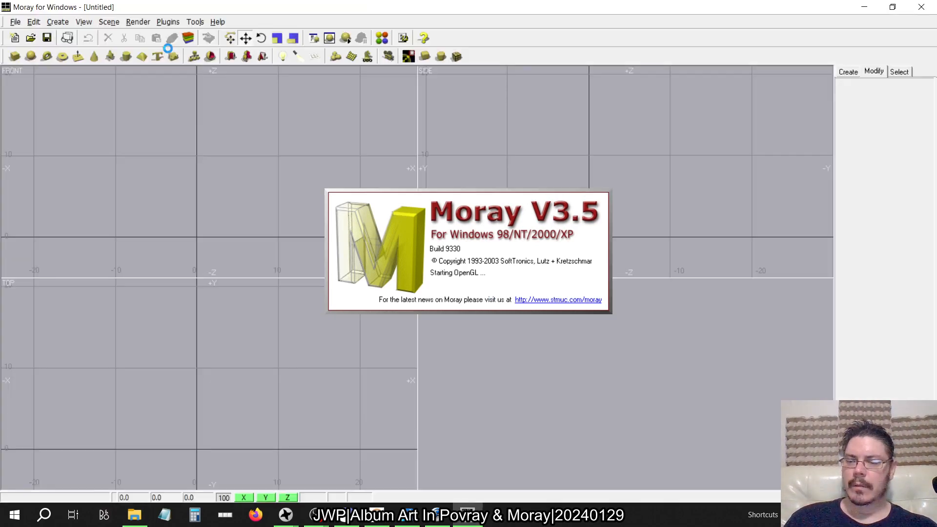
pyautogui.click(139, 22)
pyautogui.click(150, 61)
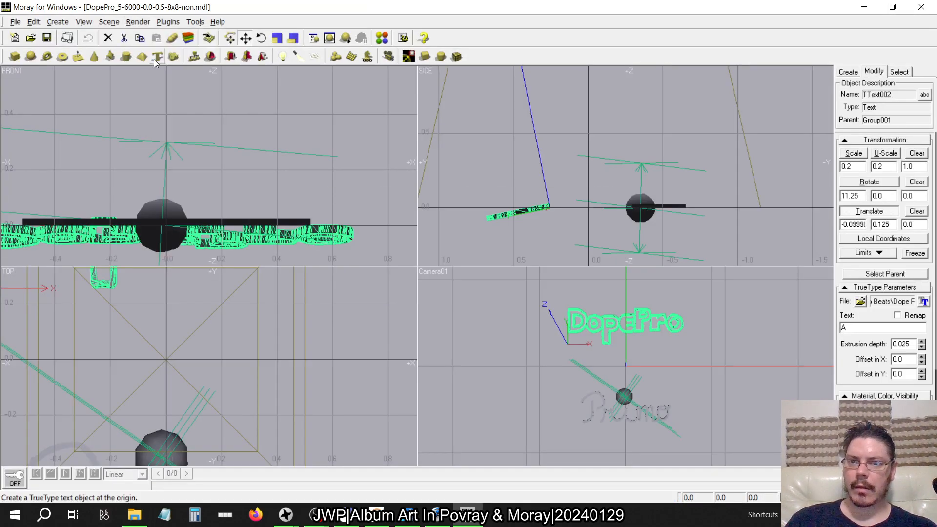
pyautogui.click(921, 7)
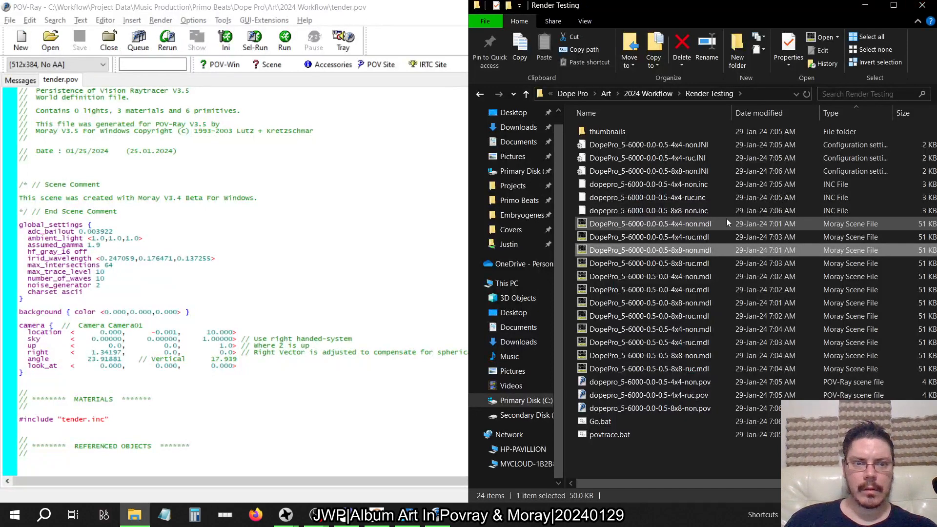
# - Open DopePro_5-6000-0.0-0.5-8x8-ruc.mdl in Moray, export it for POV-Ray and close the scene
pyautogui.click(694, 263)
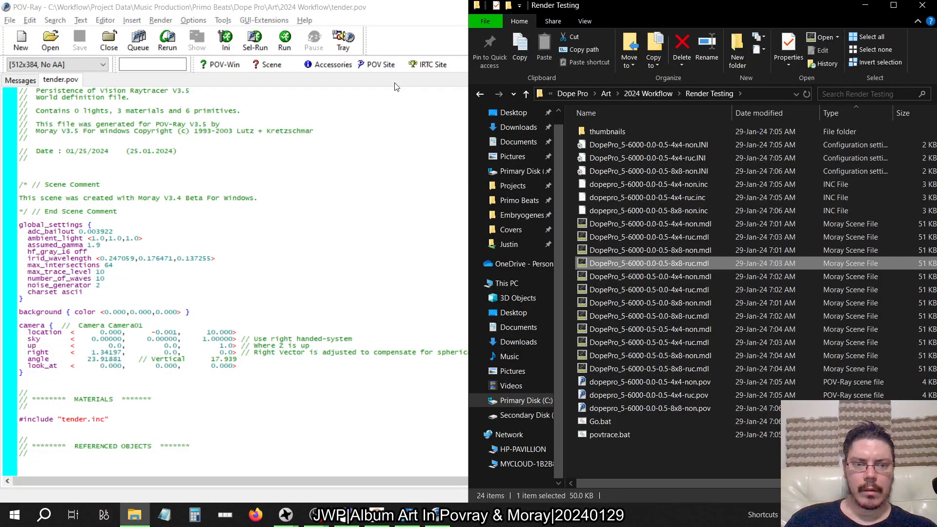
pyautogui.doubleClick(670, 263)
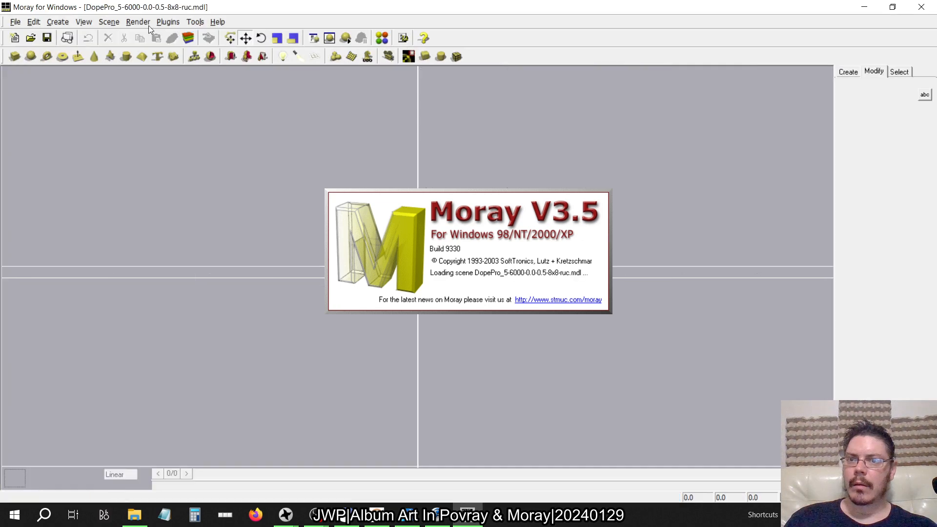
pyautogui.click(138, 22)
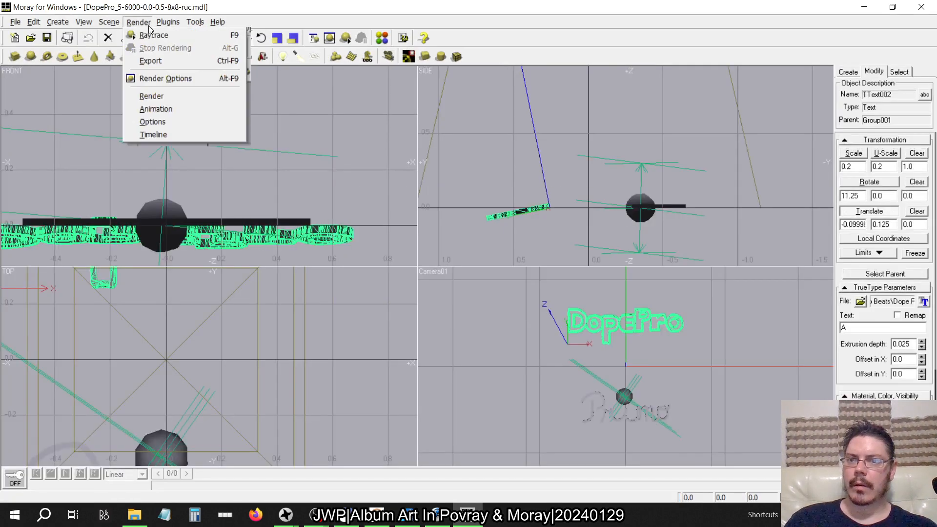
pyautogui.click(150, 63)
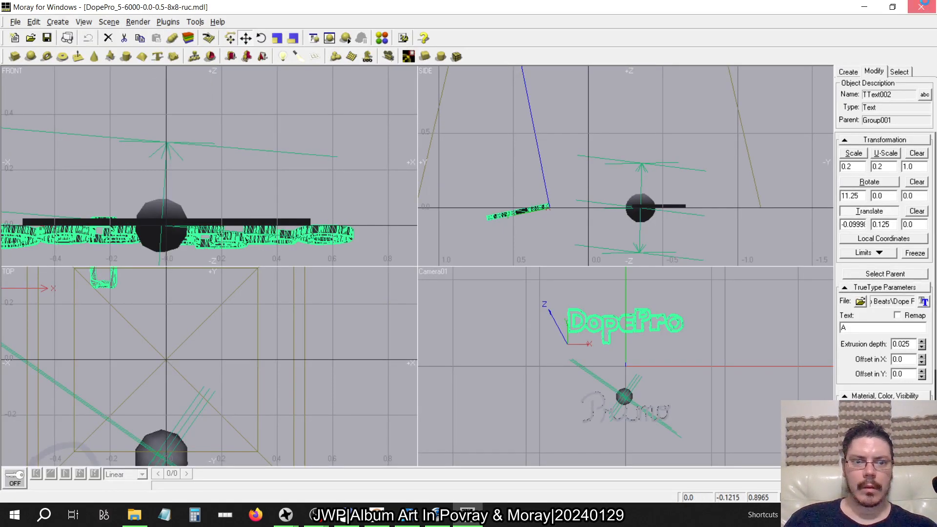
pyautogui.click(922, 7)
# - Open DopePro_5-6000-0.5-0.0-4x4-non.mdl in Moray, export it for POV-Ray and close the scene
pyautogui.press('Down')
pyautogui.press('Return')
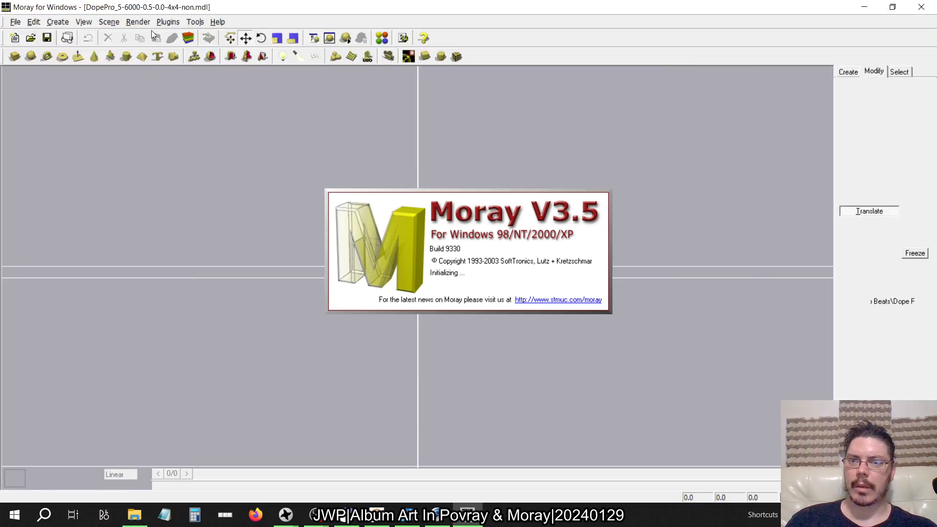
pyautogui.click(139, 22)
pyautogui.click(155, 62)
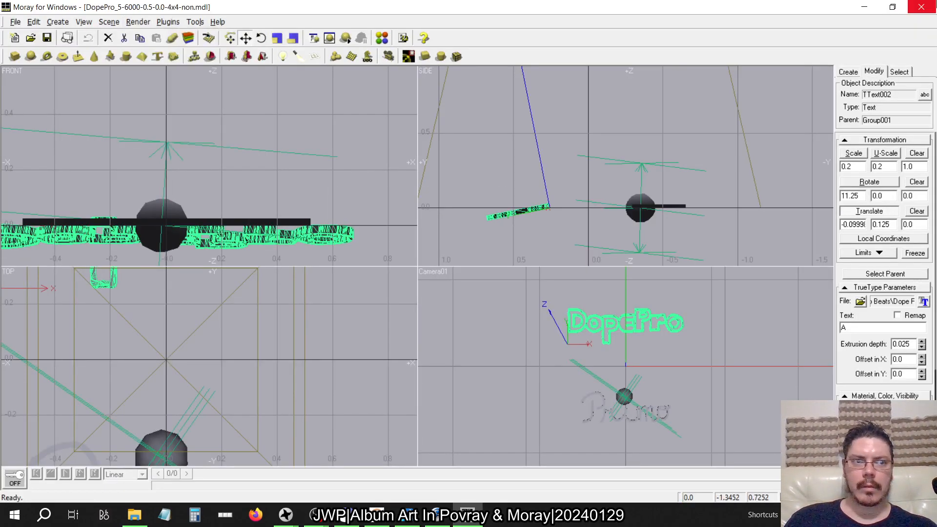
pyautogui.click(922, 7)
# - Open DopePro_5-6000-0.5-0.0-4x4-ruc.mdl in Moray, export it for POV-Ray and close the scene
pyautogui.press('Down')
pyautogui.press('Return')
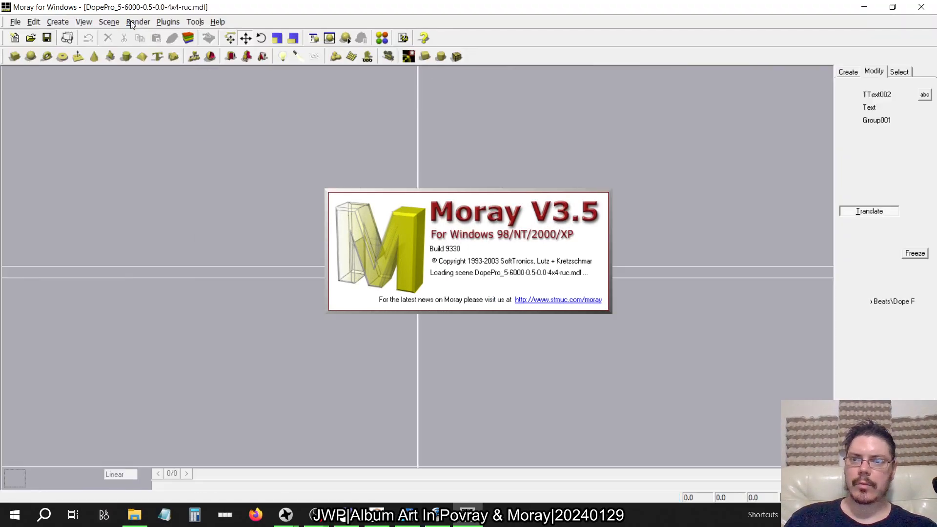
pyautogui.click(138, 22)
pyautogui.click(145, 60)
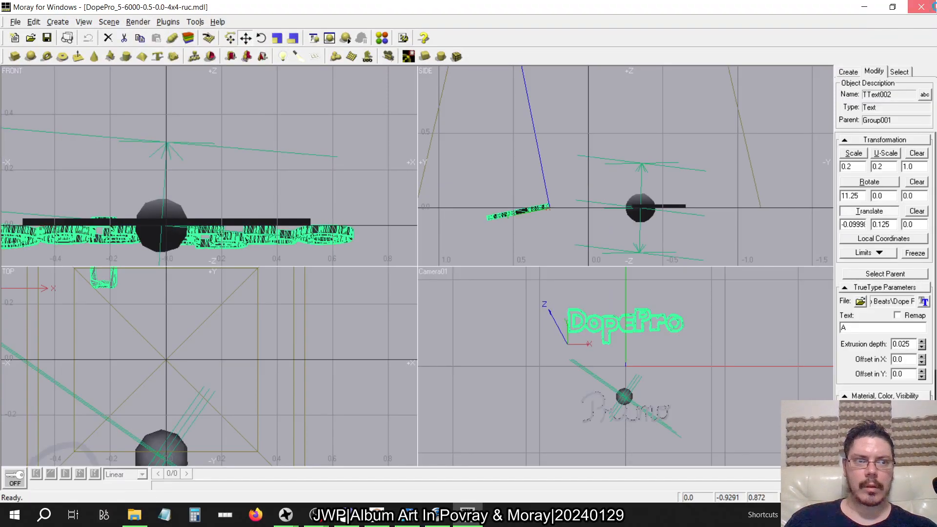
pyautogui.click(921, 7)
# - Open DopePro_5-6000-0.5-0.0-8x8-non.mdl in Moray, export it for POV-Ray and close the scene
pyautogui.press('Down')
pyautogui.press('Return')
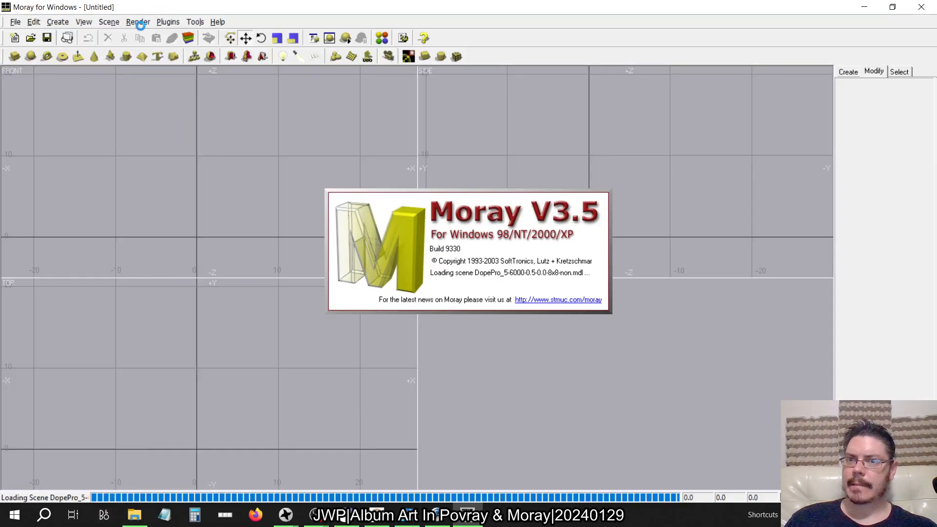
pyautogui.click(139, 22)
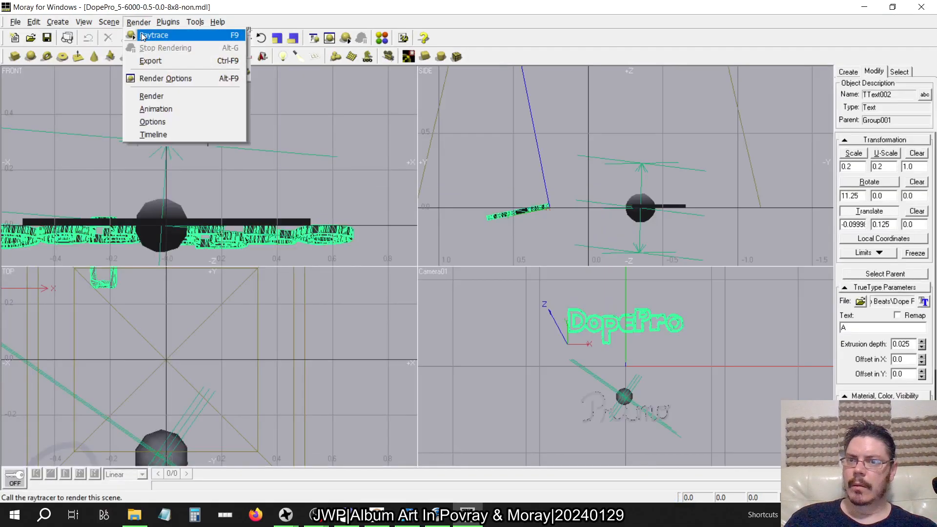
pyautogui.click(144, 60)
pyautogui.click(922, 7)
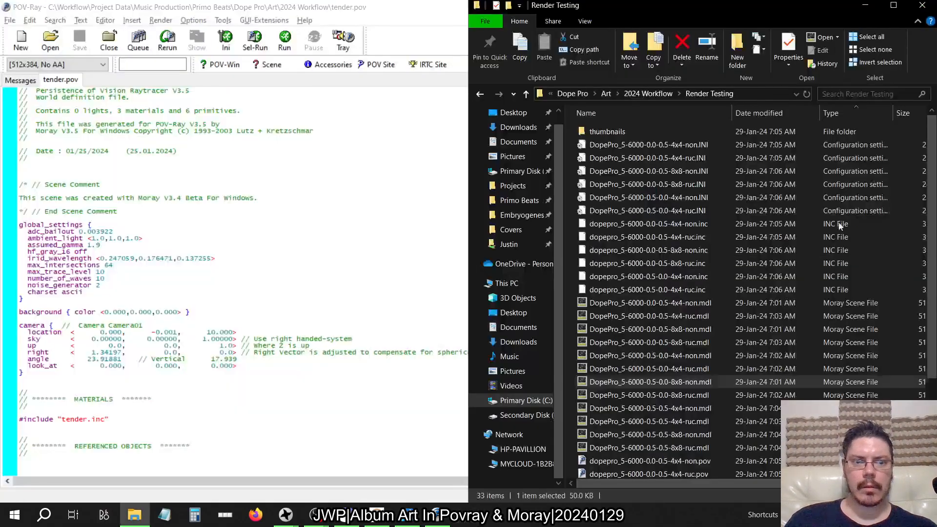
# - Open DopePro_5-6000-0.5-0.0-8x8-ruc.mdl in Moray, export it for POV-Ray and close the scene
pyautogui.press('Down')
pyautogui.press('Return')
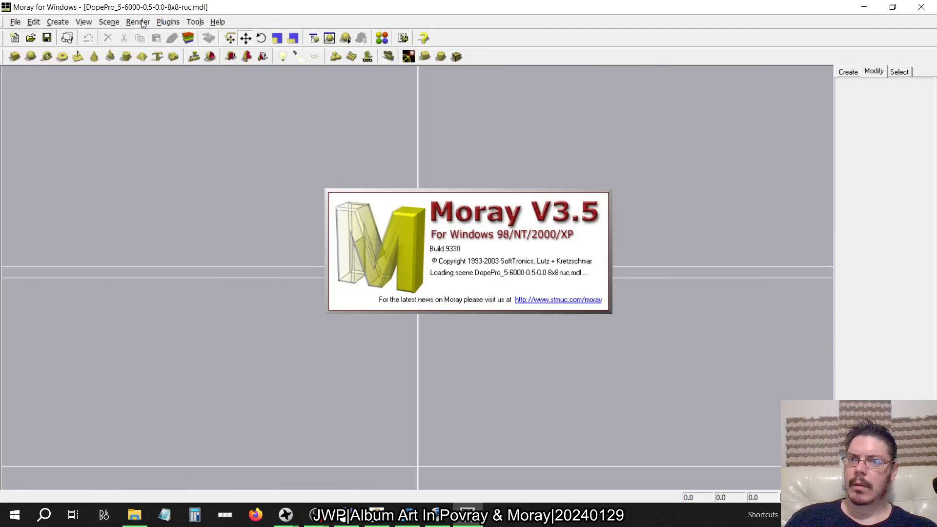
pyautogui.click(139, 22)
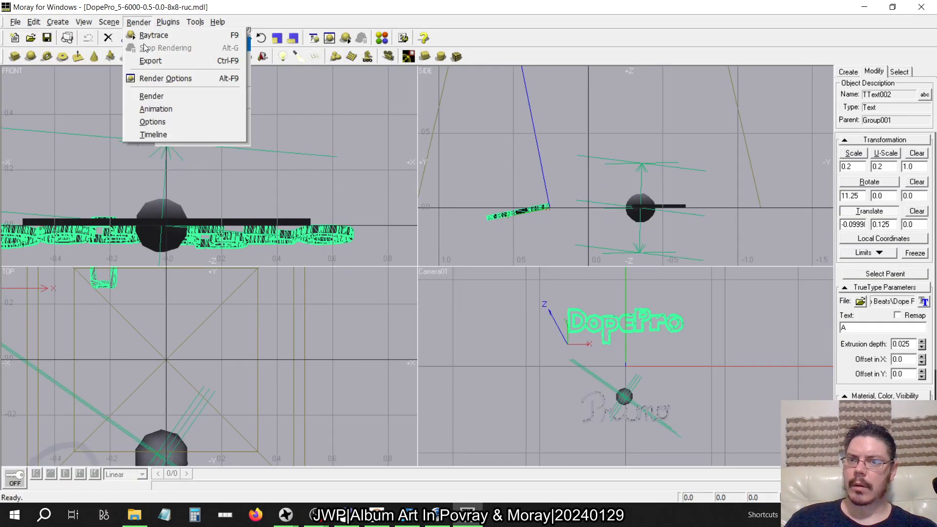
pyautogui.click(144, 60)
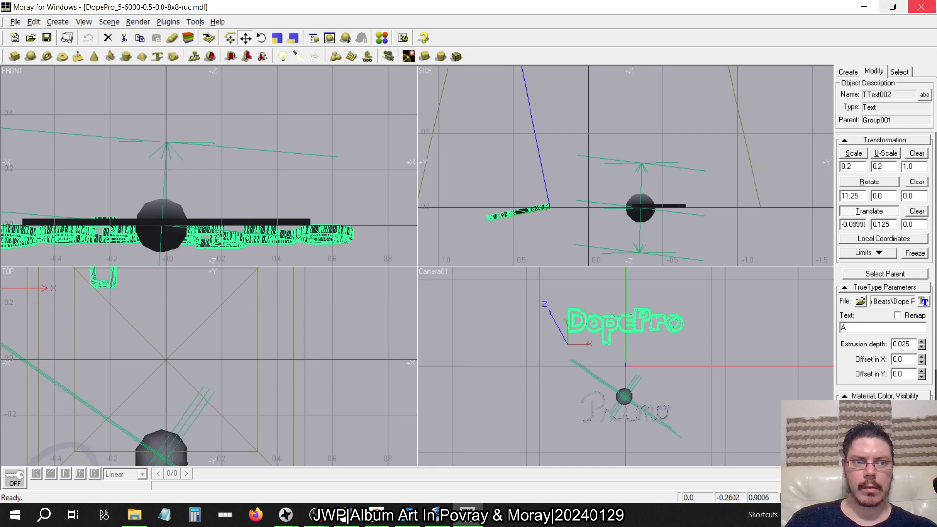
pyautogui.click(921, 7)
# - Open DopePro_5-6000-0.5-0.5-4x4-non.mdl in Moray, export it for POV-Ray and close the scene
pyautogui.press('Down')
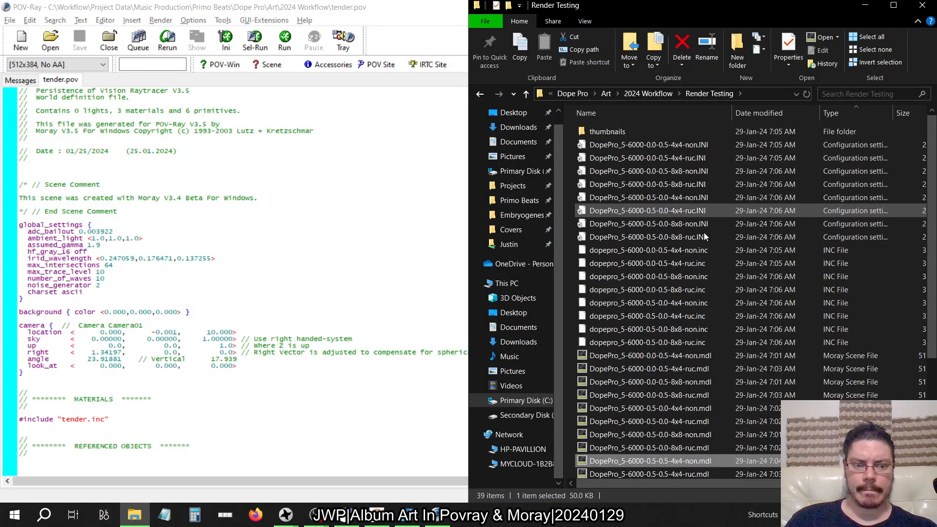
pyautogui.press('Return')
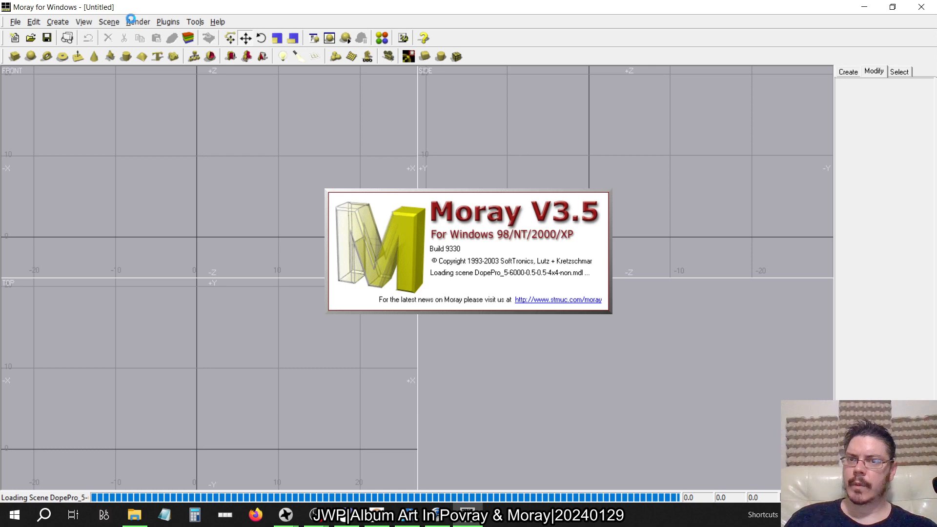
pyautogui.click(133, 22)
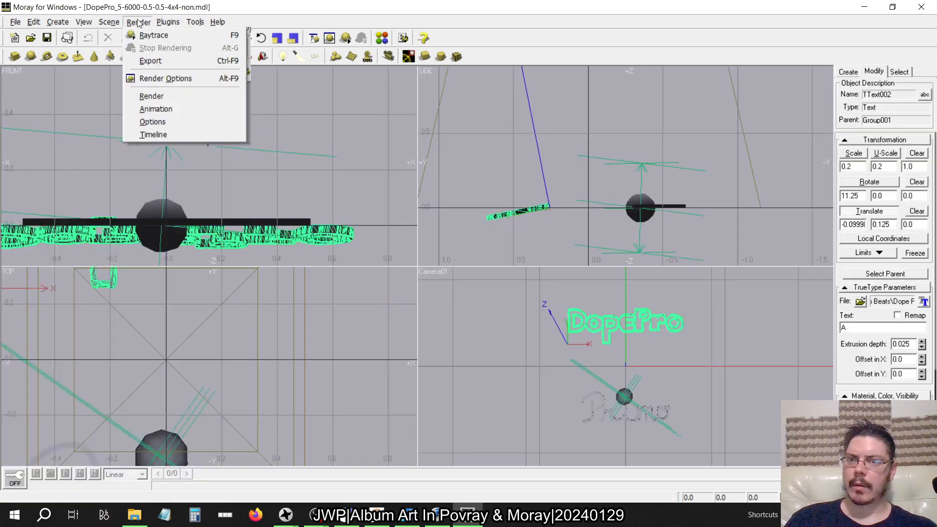
pyautogui.click(146, 61)
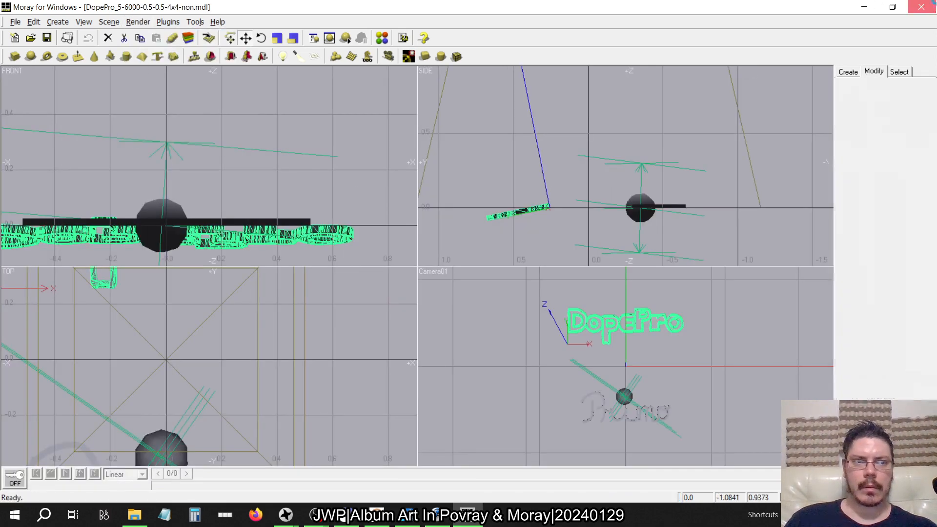
pyautogui.click(922, 6)
# - Open DopePro_5-6000-0.5-0.5-4x4-ruc.mdl in Moray, export it for POV-Ray and close the scene
pyautogui.press('Return')
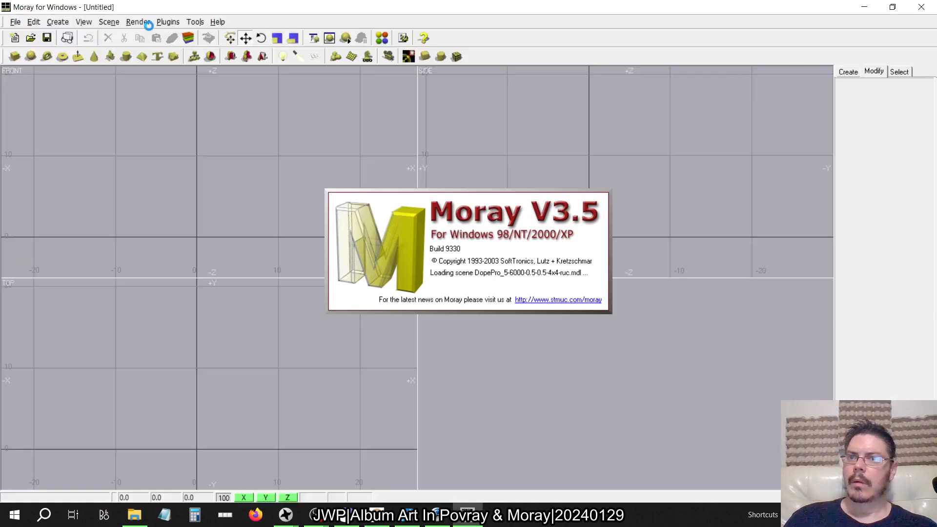
pyautogui.click(139, 22)
pyautogui.click(142, 63)
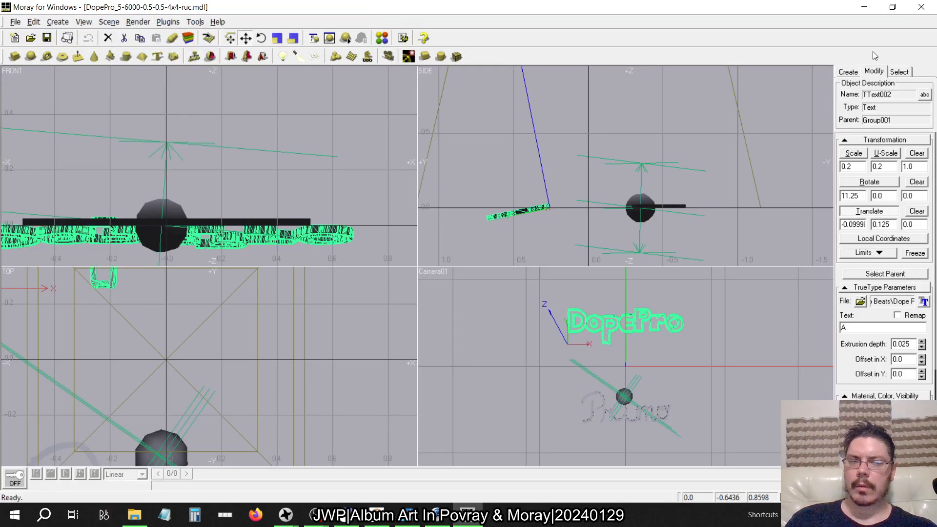
pyautogui.click(921, 6)
# - Open DopePro_5-6000-0.5-0.5-8x8-non.mdl in Moray, export it for POV-Ray and close the scene
pyautogui.press('Down')
pyautogui.press('Return')
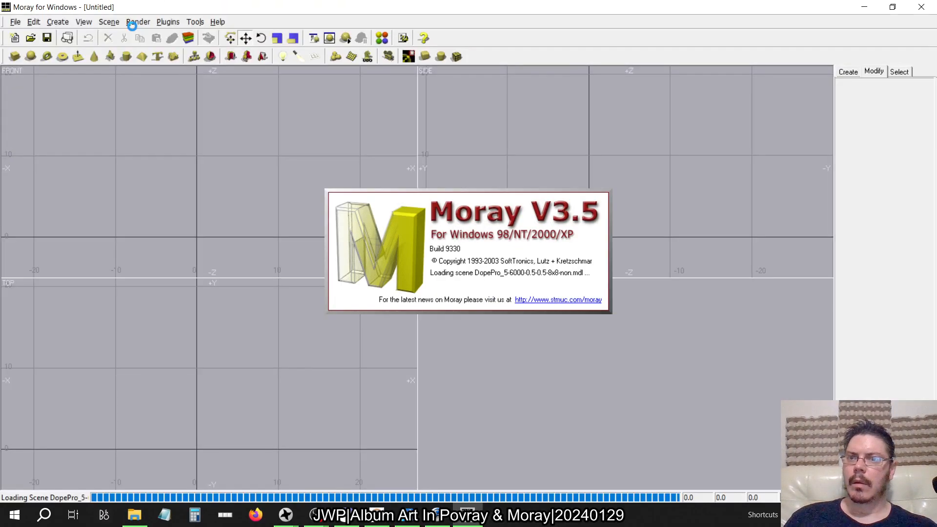
pyautogui.click(138, 21)
pyautogui.click(145, 63)
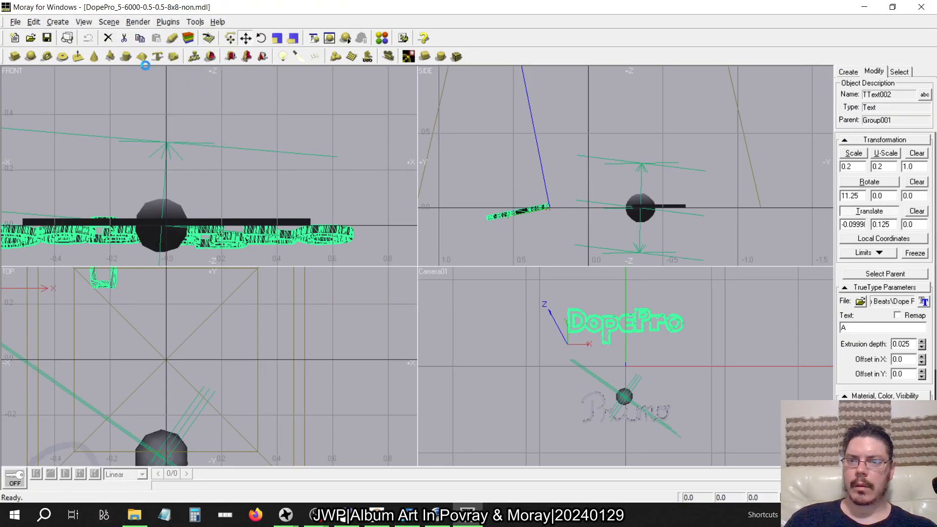
pyautogui.click(922, 6)
# - Open DopePro_5-6000-0.5-0.5-8x8-ruc.mdl in Moray, export it for POV-Ray and close the scene
pyautogui.press('Down')
pyautogui.press('Return')
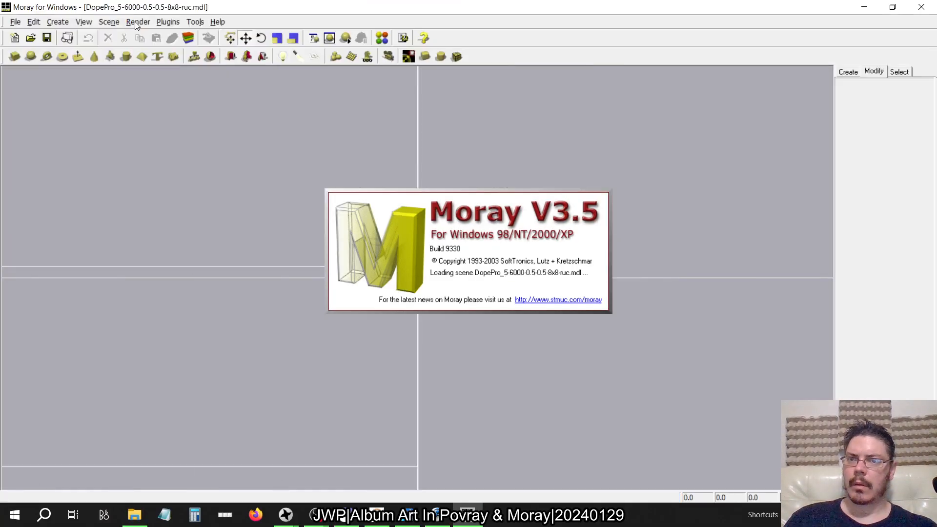
pyautogui.click(138, 21)
pyautogui.click(144, 61)
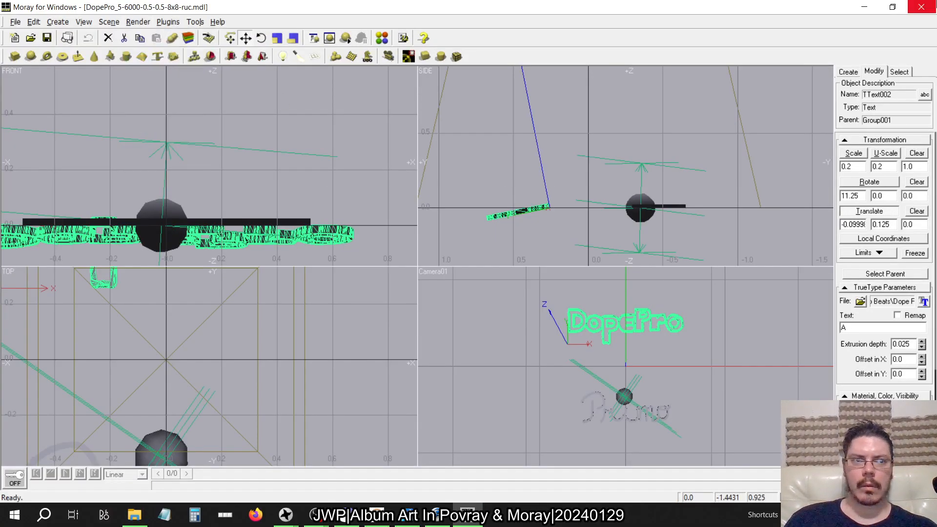
pyautogui.click(922, 6)
# - Look through the exported INC and POV-Ray scene files in the Render Testing folder
pyautogui.press('Down')
pyautogui.press('Down')
pyautogui.press('Down')
pyautogui.press('Down')
pyautogui.press('Down')
pyautogui.press('Down')
pyautogui.press('Down')
pyautogui.press('Down')
pyautogui.press('Down')
pyautogui.press('Down')
pyautogui.press('Down')
pyautogui.press('Down')
pyautogui.press('Down')
pyautogui.press('Down')
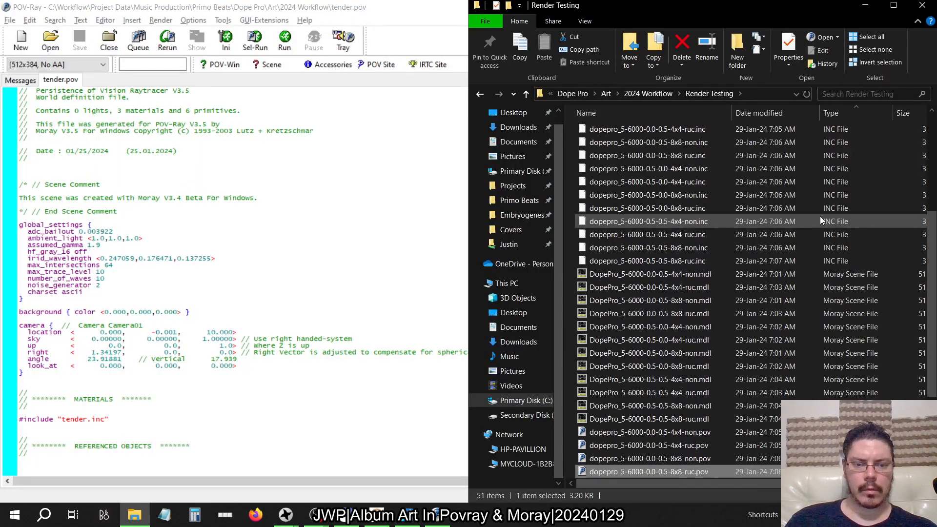
# - Switch to POV-Ray, start adding files to the render queue, and show the Render Testing folder sorted by type
pyautogui.click(391, 223)
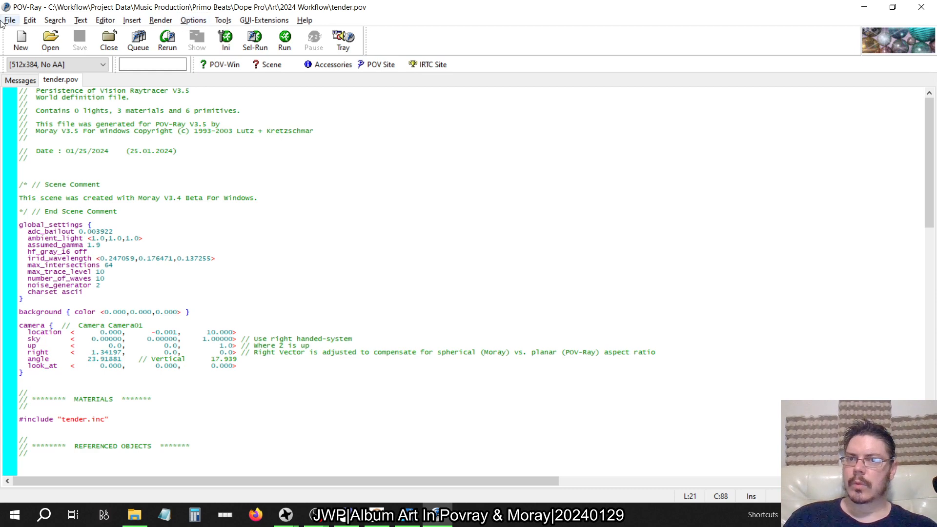
pyautogui.click(151, 20)
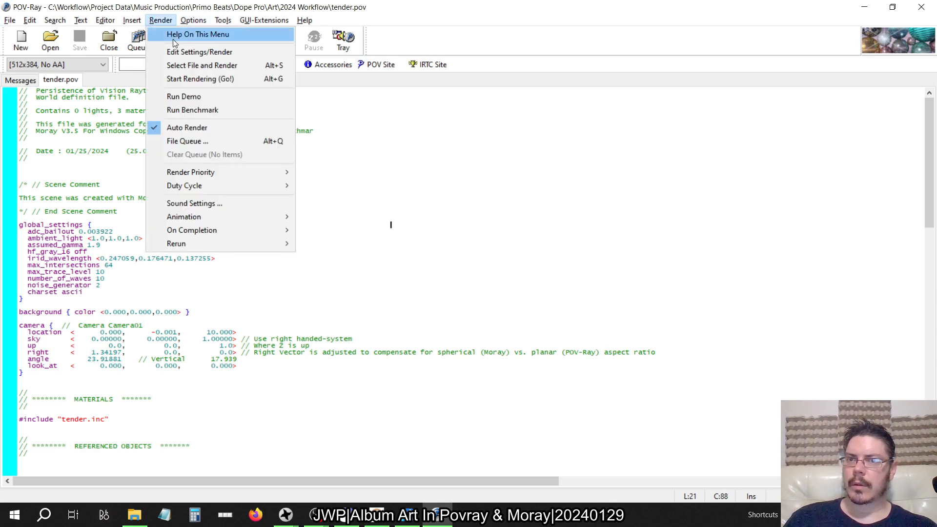
pyautogui.click(188, 139)
pyautogui.click(610, 210)
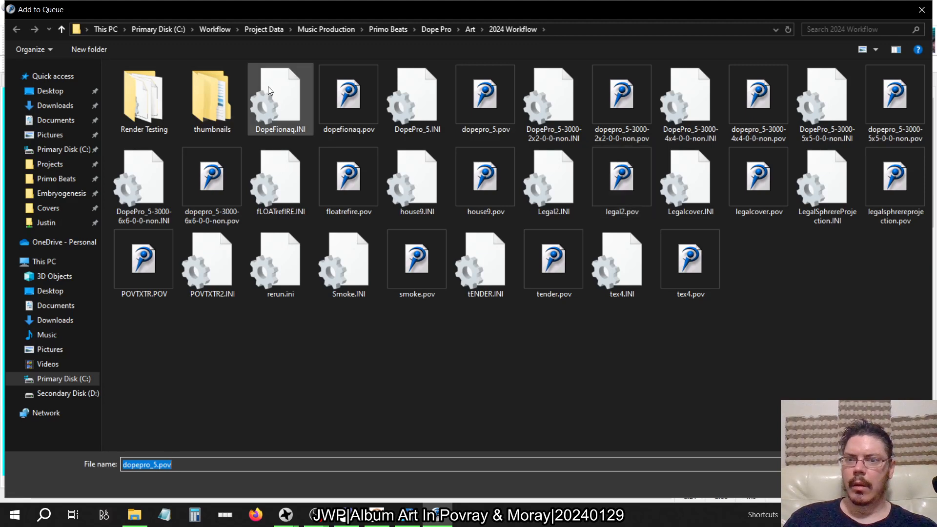
pyautogui.doubleClick(125, 92)
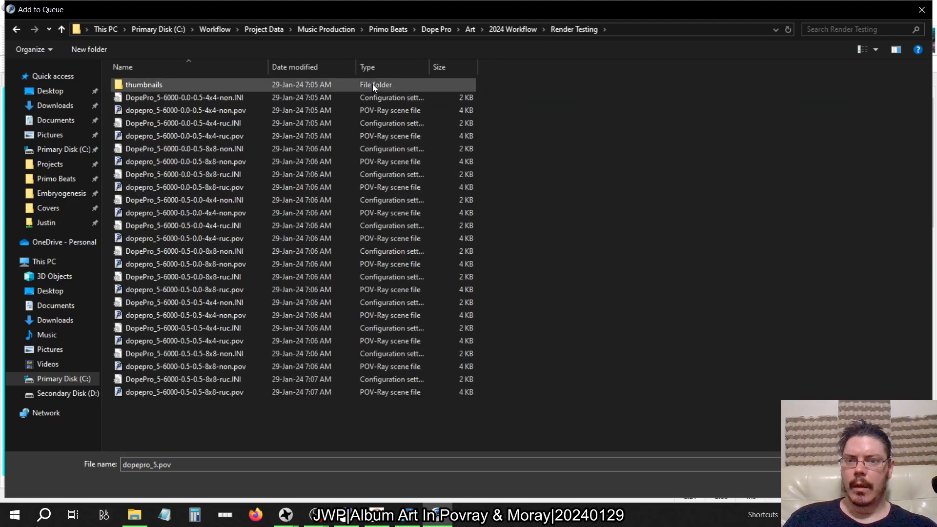
pyautogui.click(384, 62)
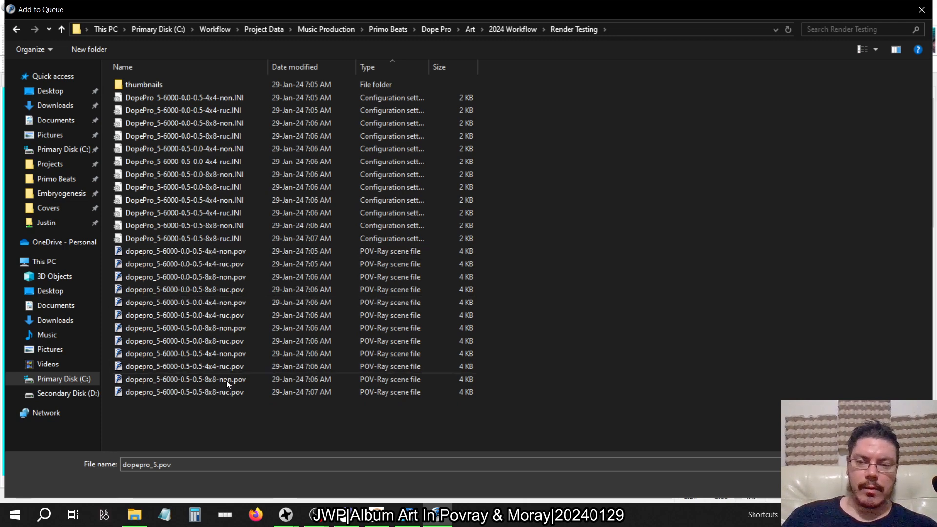
# - Add the six DopePro_5-6000 INI files ending in "non" to the render queue
pyautogui.click(221, 101)
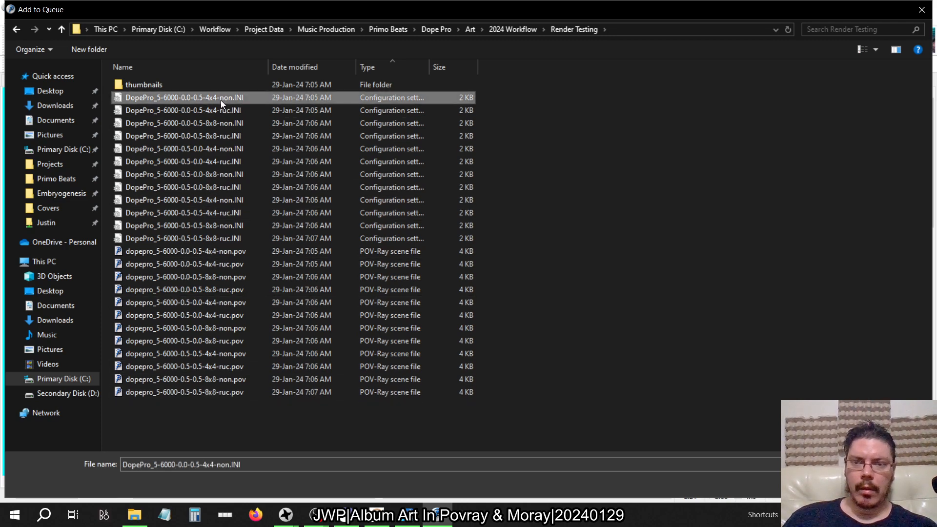
pyautogui.keyDown('ctrl'); pyautogui.click(242, 125); pyautogui.keyUp('ctrl')
pyautogui.keyDown('ctrl'); pyautogui.click(240, 148); pyautogui.keyUp('ctrl')
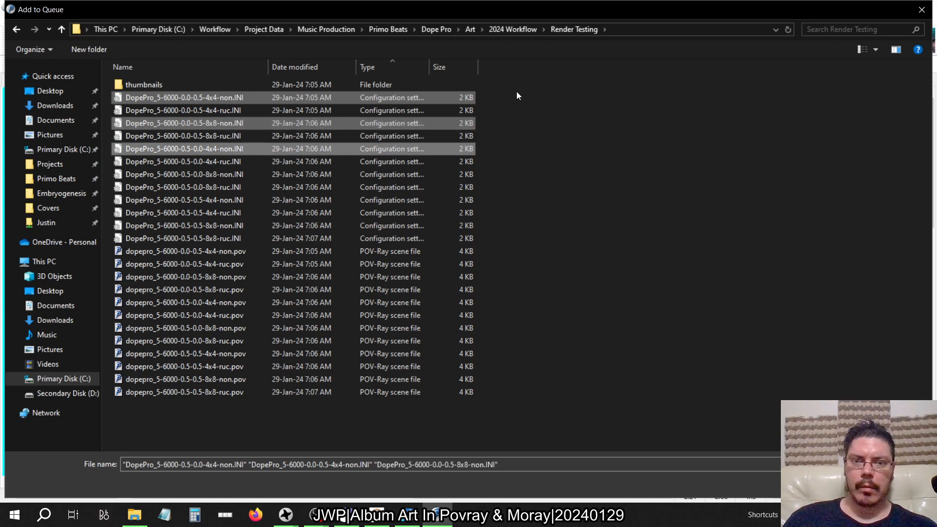
pyautogui.keyDown('ctrl'); pyautogui.click(250, 175); pyautogui.keyUp('ctrl')
pyautogui.keyDown('ctrl'); pyautogui.click(244, 200); pyautogui.keyUp('ctrl')
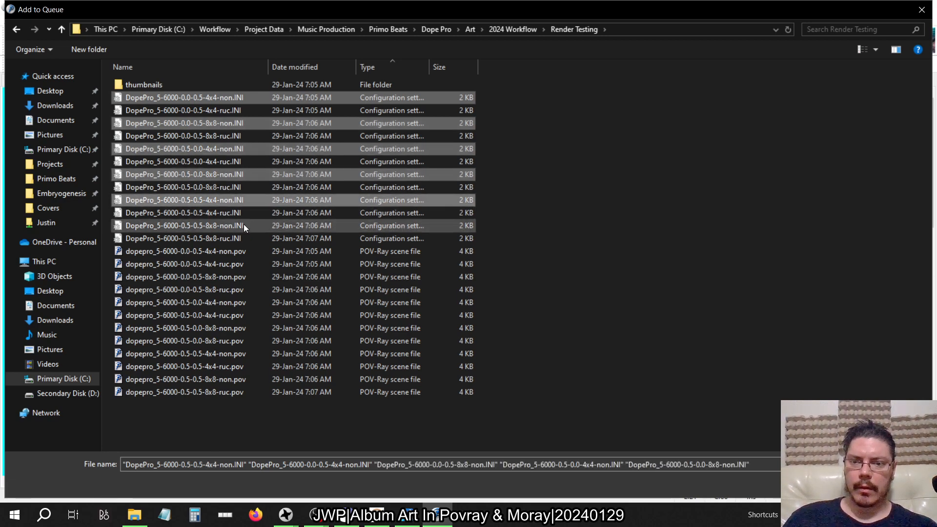
pyautogui.keyDown('ctrl'); pyautogui.click(244, 225); pyautogui.keyUp('ctrl')
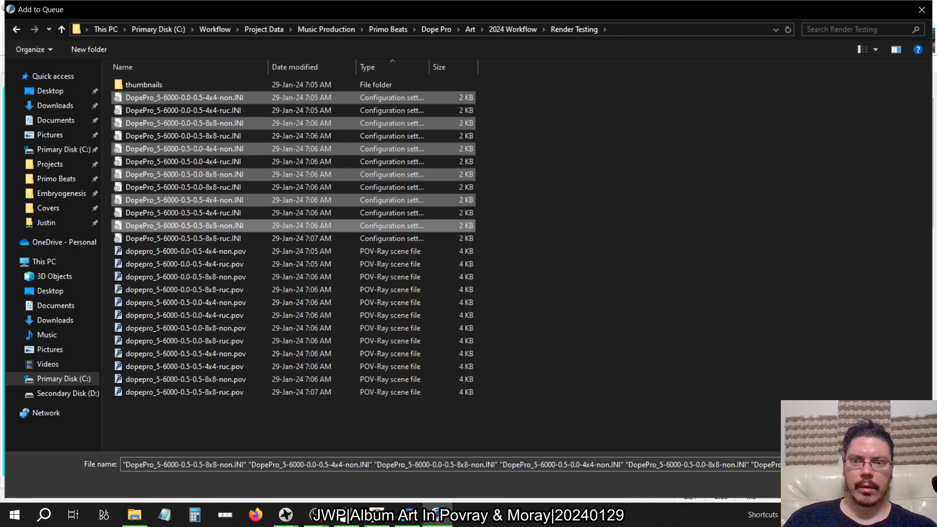
pyautogui.click(846, 484)
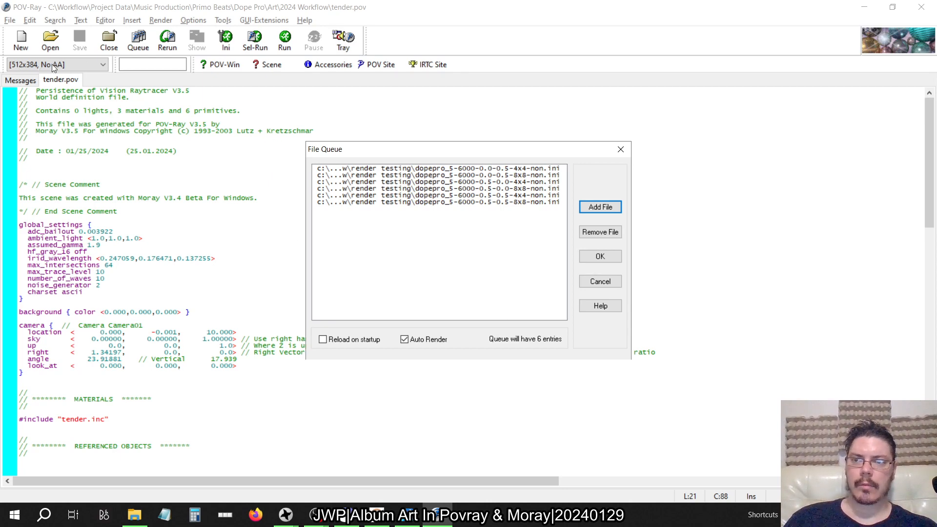
# - Add the six DopePro_5-6000 INI files ending in "ruc" to the render queue in one batch
pyautogui.click(600, 207)
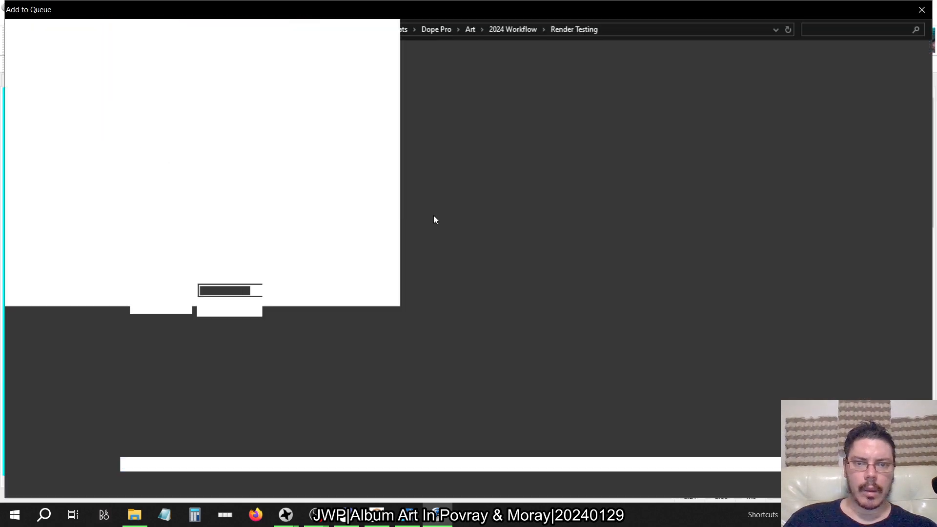
pyautogui.click(238, 109)
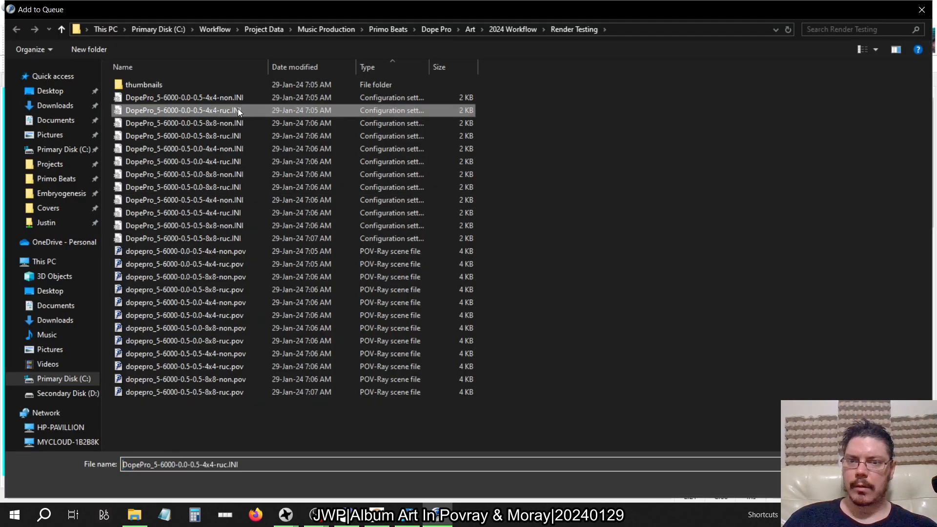
pyautogui.keyDown('ctrl'); pyautogui.click(229, 137); pyautogui.keyUp('ctrl')
pyautogui.keyDown('ctrl'); pyautogui.click(230, 162); pyautogui.keyUp('ctrl')
pyautogui.keyDown('ctrl'); pyautogui.click(231, 187); pyautogui.keyUp('ctrl')
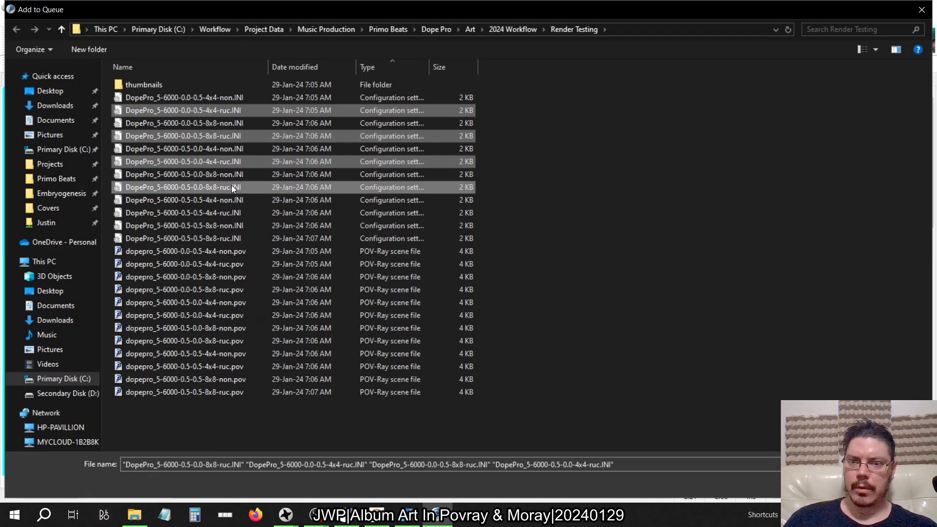
pyautogui.keyDown('ctrl'); pyautogui.click(230, 213); pyautogui.keyUp('ctrl')
pyautogui.keyDown('ctrl'); pyautogui.click(232, 238); pyautogui.keyUp('ctrl')
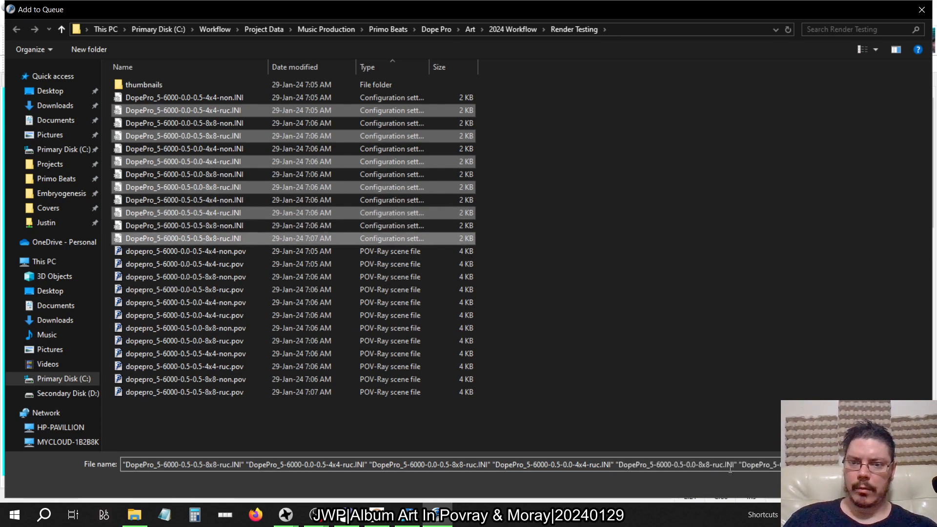
pyautogui.press('Return')
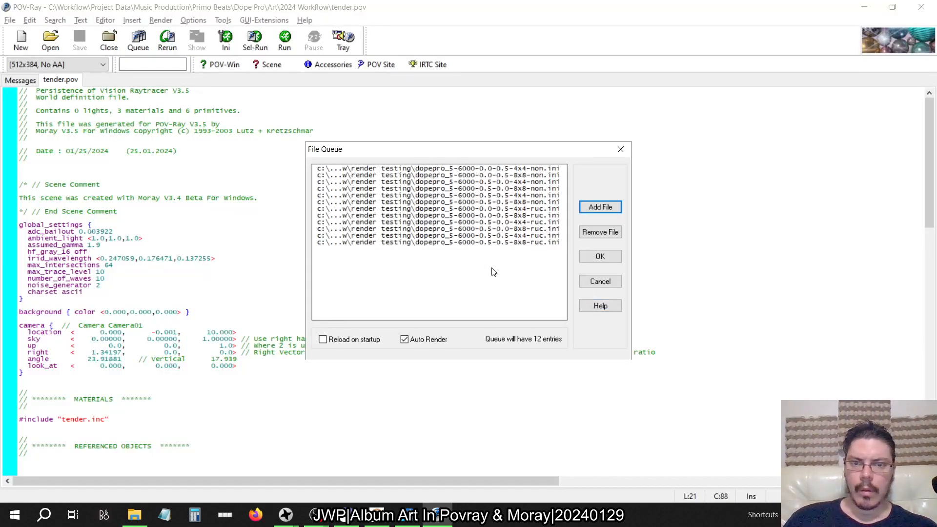
# - Go through the ruc entries at the end of the file queue and examine their order
pyautogui.click(514, 236)
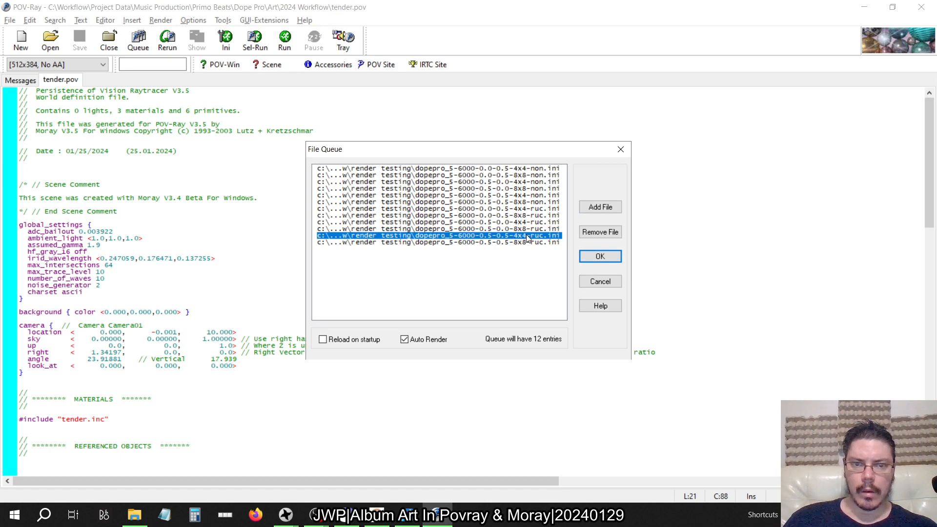
pyautogui.click(516, 231)
pyautogui.click(515, 242)
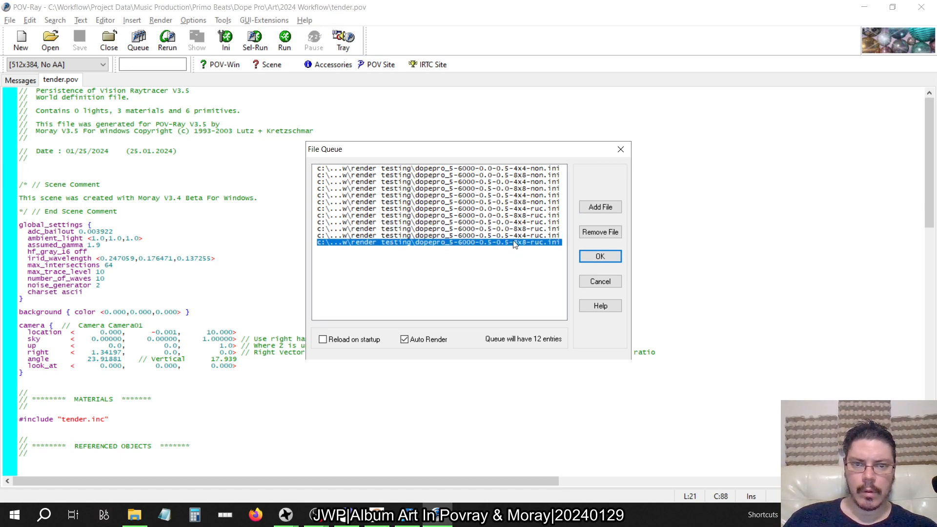
pyautogui.click(517, 223)
pyautogui.click(518, 216)
pyautogui.click(518, 228)
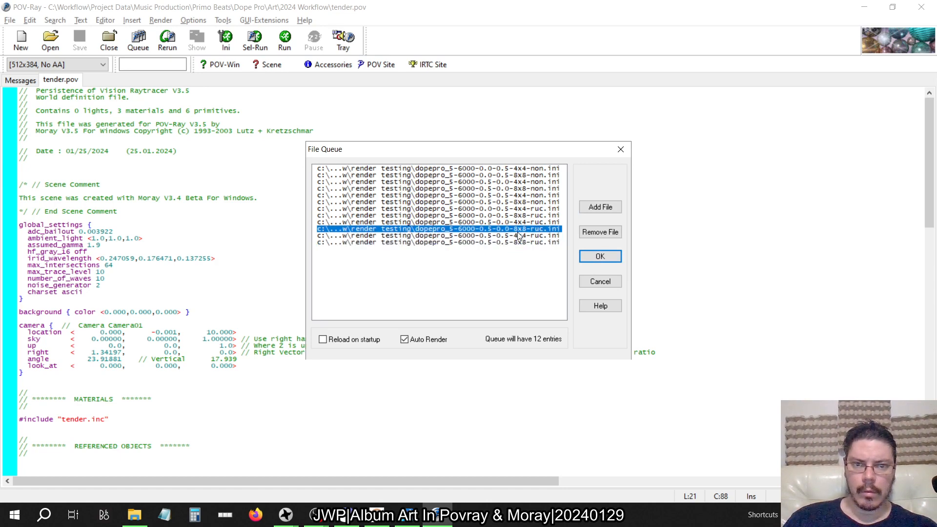
pyautogui.click(518, 235)
pyautogui.click(516, 229)
pyautogui.click(514, 240)
pyautogui.moveTo(514, 241)
pyautogui.mouseDown()
pyautogui.moveTo(514, 207)
pyautogui.moveTo(514, 236)
pyautogui.mouseUp()
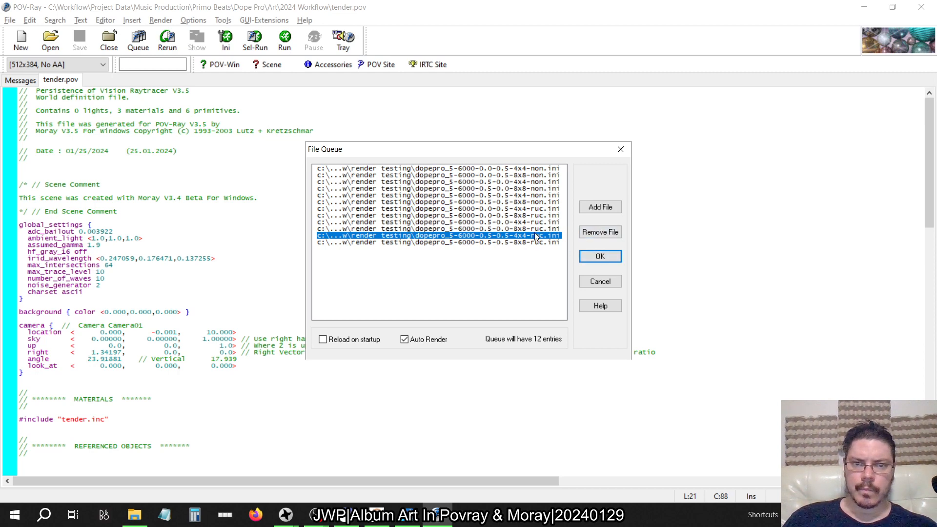
# - Remove the three 8x8-ruc INI entries (0.0-0.5, 0.5-0.0 and 0.5-0.5) from the file queue
pyautogui.click(541, 210)
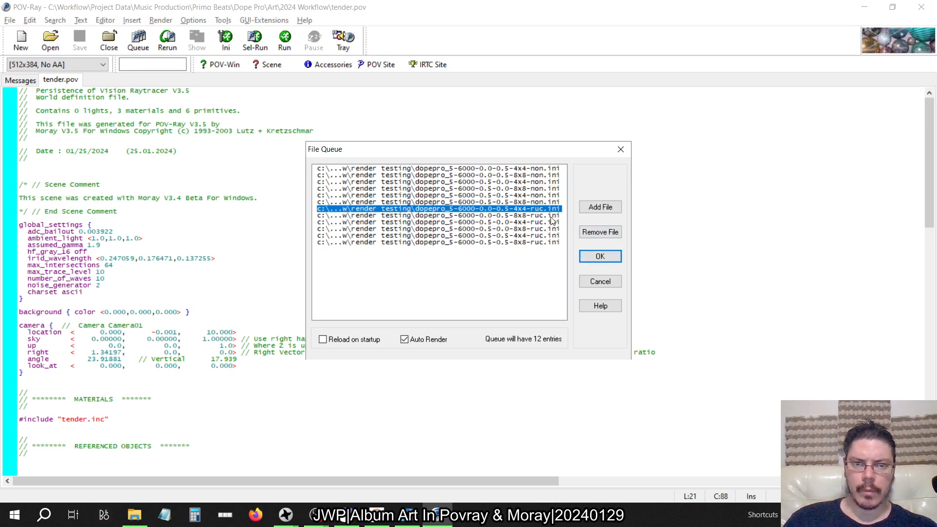
pyautogui.click(553, 216)
pyautogui.click(591, 232)
pyautogui.click(546, 222)
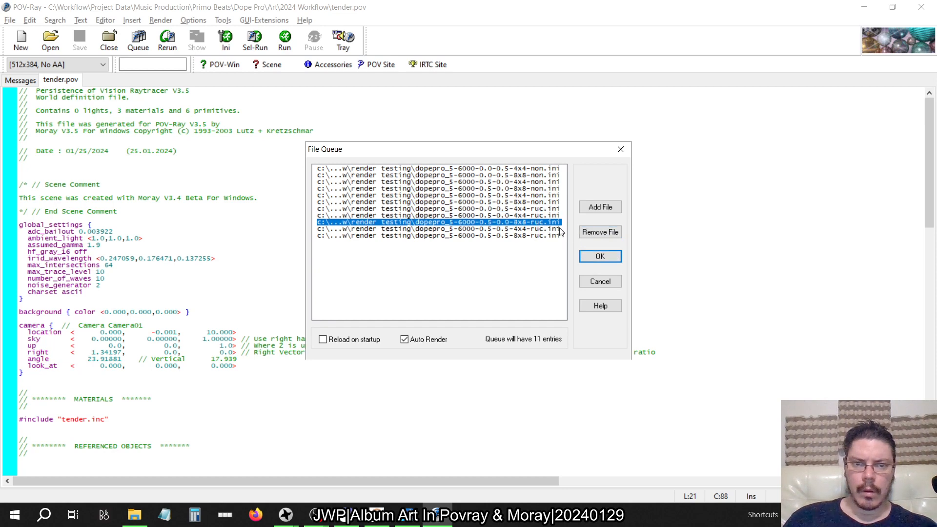
pyautogui.click(591, 233)
pyautogui.click(546, 229)
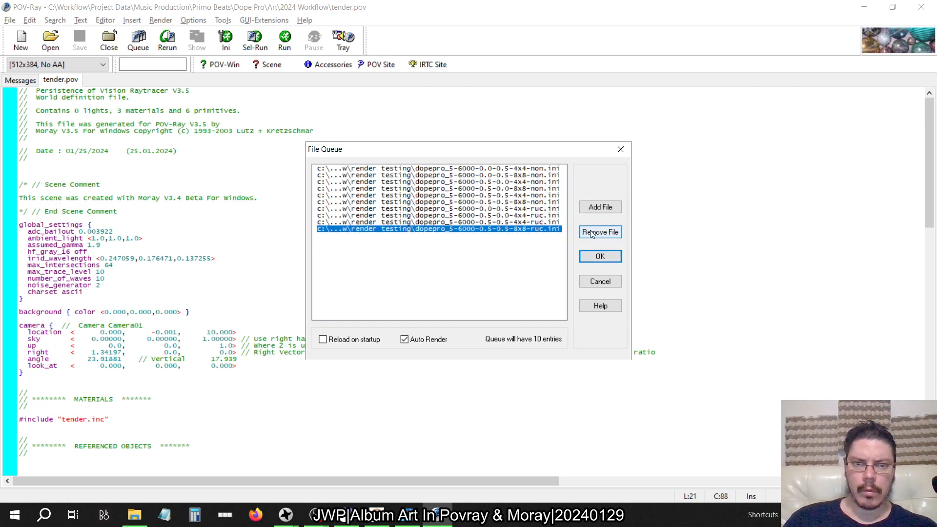
pyautogui.click(592, 233)
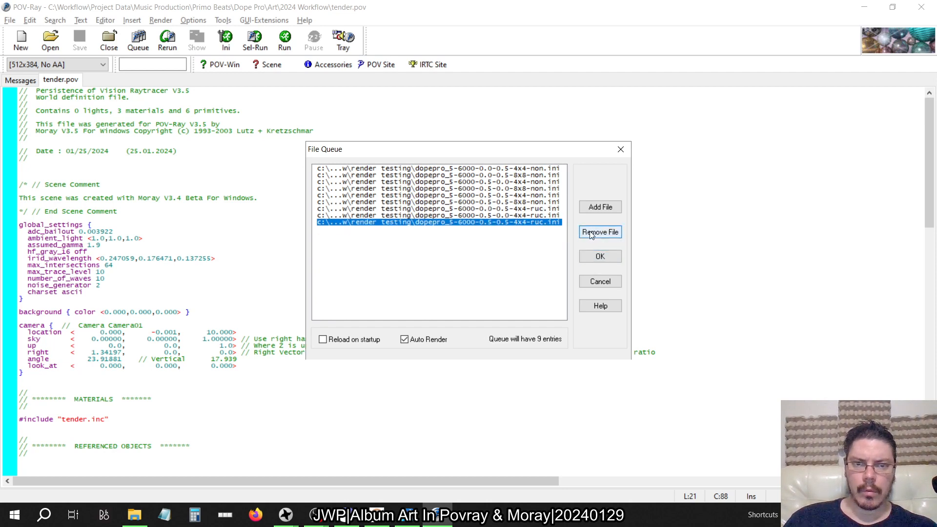
# - Add the 0.5-0.0-8x8-ruc, 0.5-0.5-4x4-ruc and 0.5-0.5-8x8-ruc INI files to the queue
pyautogui.click(600, 207)
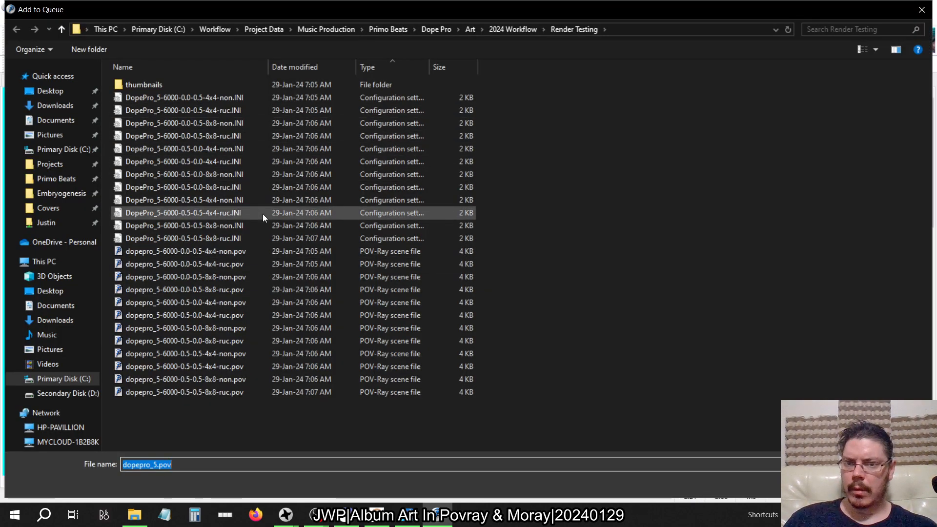
pyautogui.click(249, 247)
pyautogui.click(246, 240)
pyautogui.keyDown('ctrl'); pyautogui.click(238, 213); pyautogui.keyUp('ctrl')
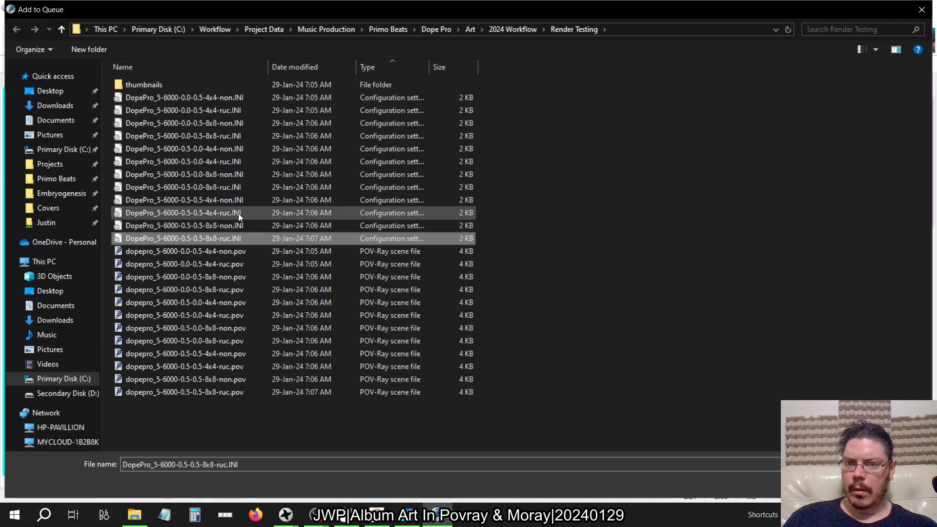
pyautogui.keyDown('ctrl'); pyautogui.click(233, 187); pyautogui.keyUp('ctrl')
pyautogui.click(233, 187)
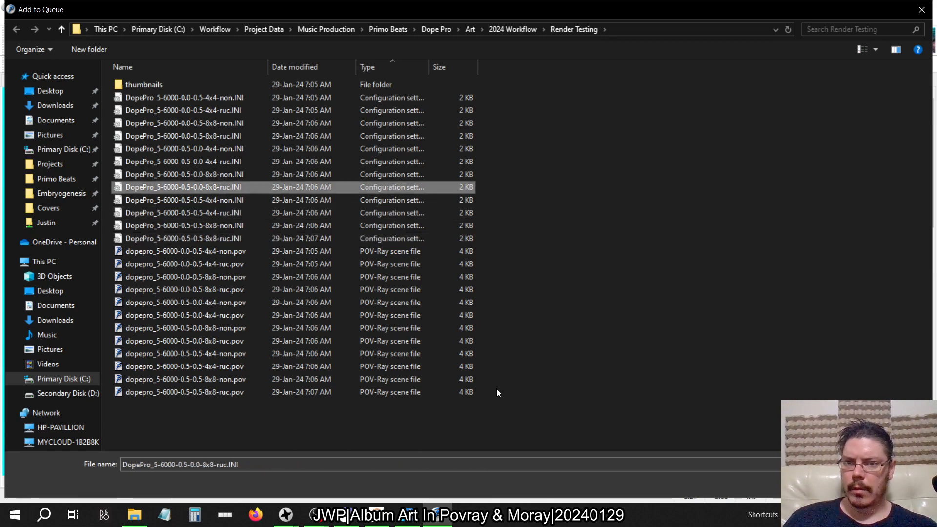
pyautogui.keyDown('ctrl'); pyautogui.click(224, 217); pyautogui.keyUp('ctrl')
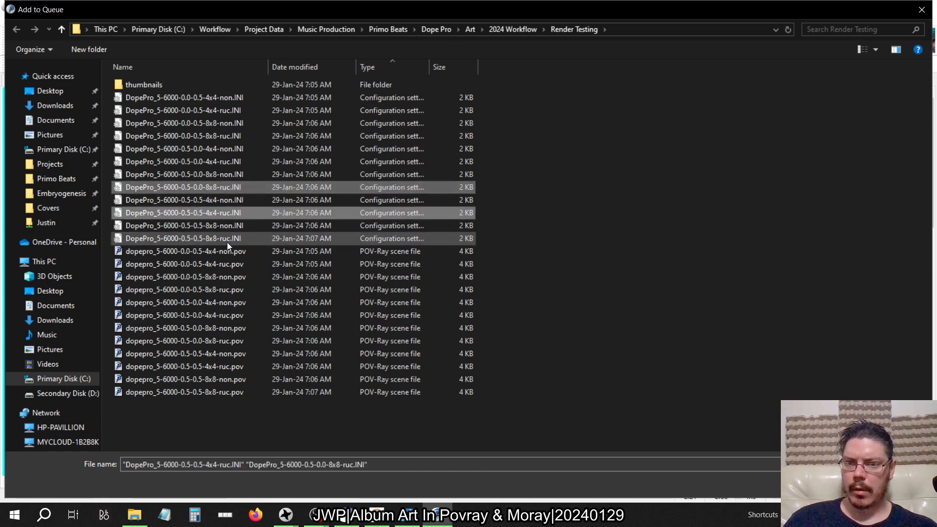
pyautogui.keyDown('ctrl'); pyautogui.click(227, 241); pyautogui.keyUp('ctrl')
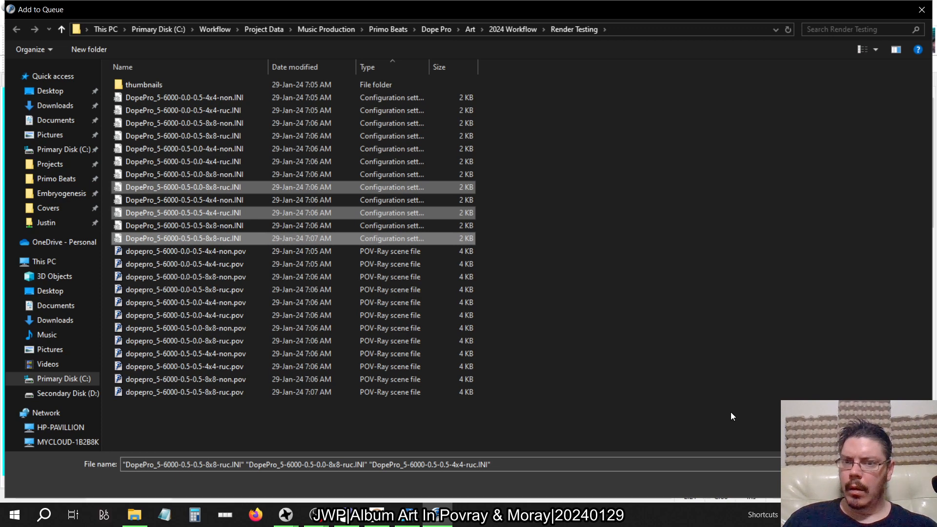
pyautogui.press('Return')
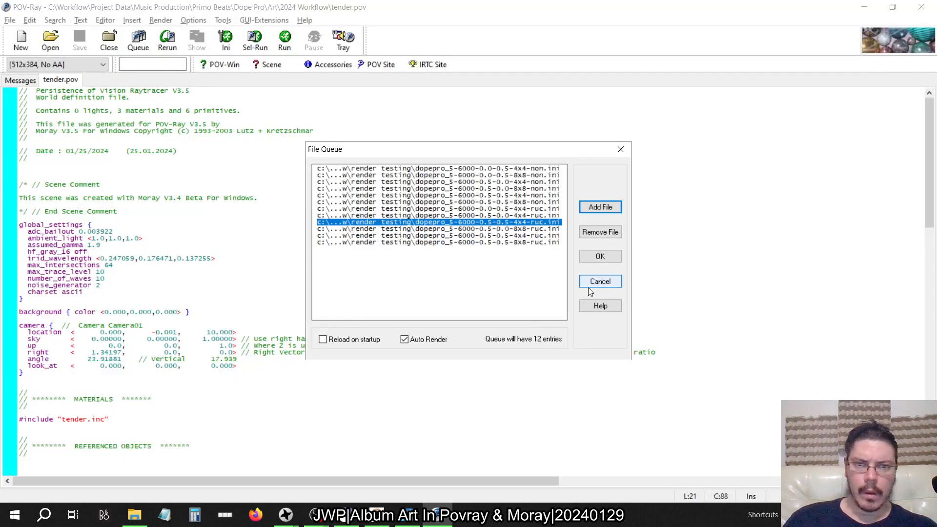
# - Remove every ruc entry from the file queue, keeping only the six non INI files
pyautogui.click(522, 237)
pyautogui.click(591, 236)
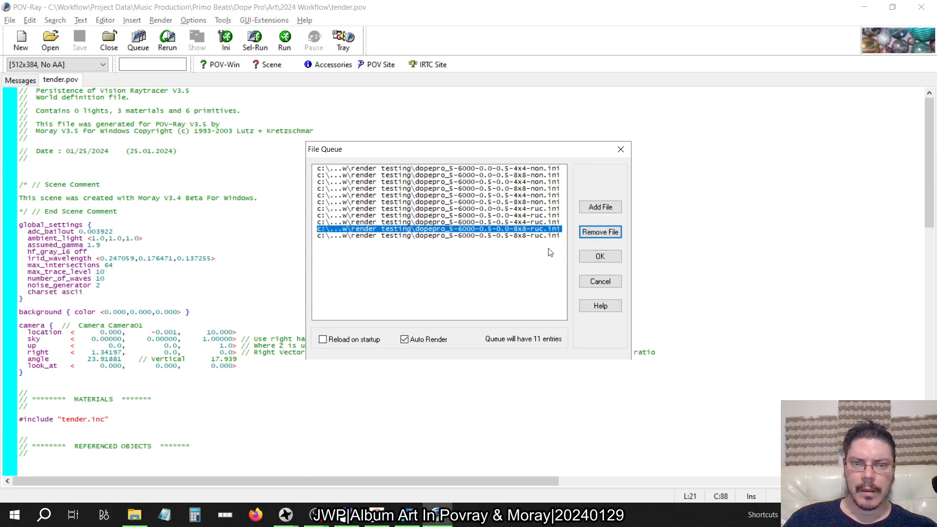
pyautogui.click(592, 235)
pyautogui.click(593, 235)
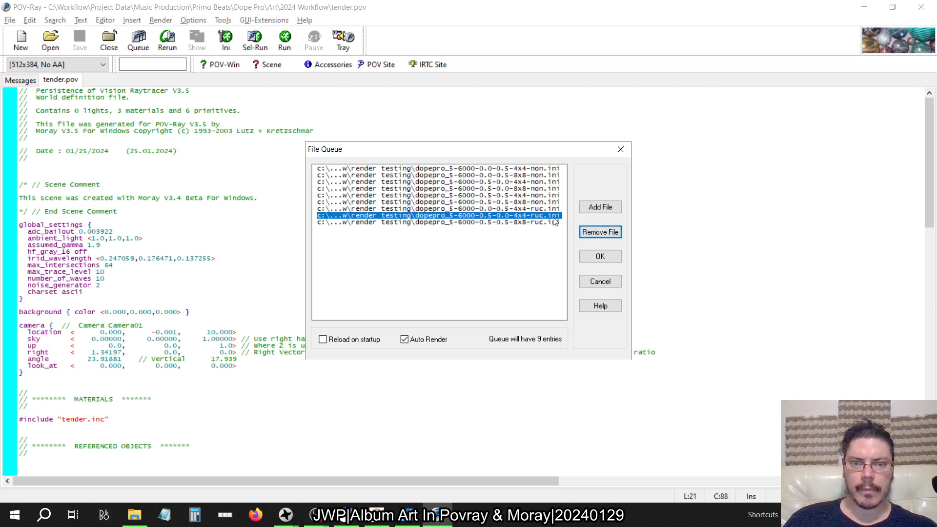
pyautogui.click(540, 209)
pyautogui.click(591, 234)
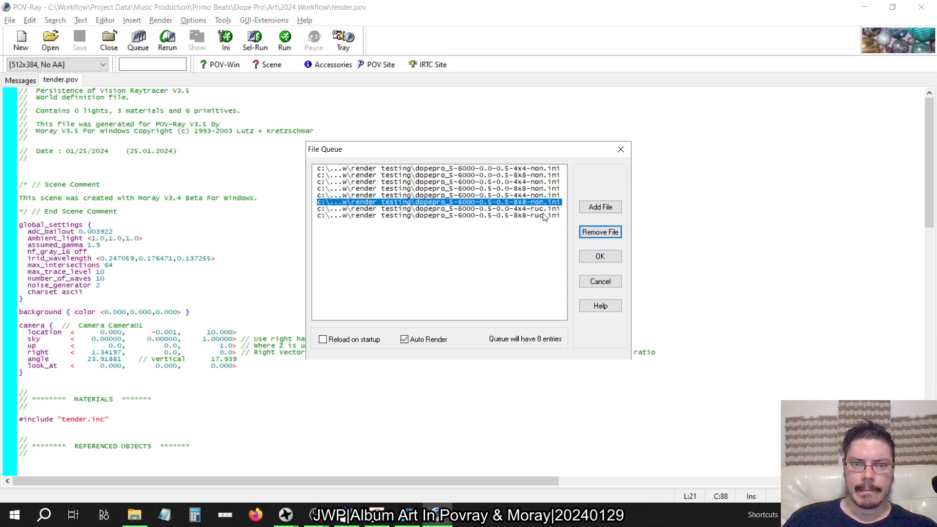
pyautogui.click(592, 233)
pyautogui.click(594, 233)
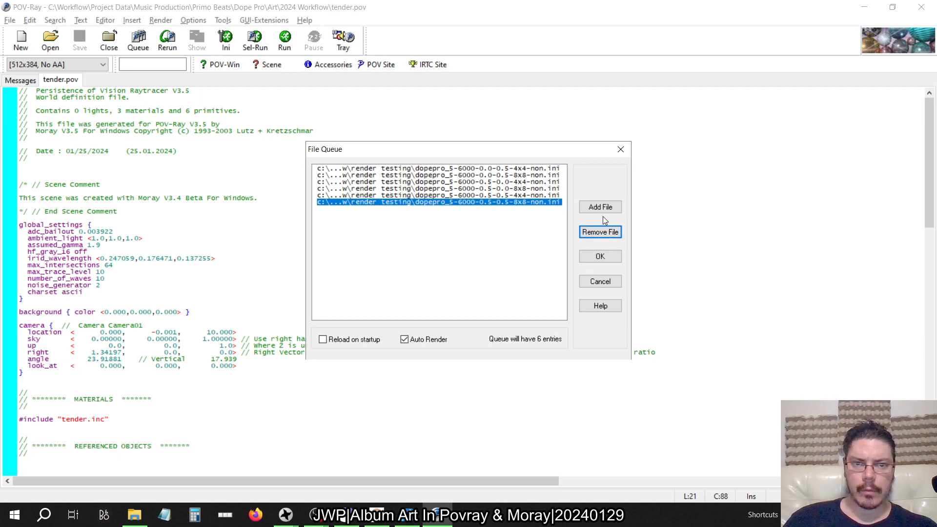
# - Add the three 4x4-ruc INI files (0.0-0.5, 0.5-0.0 and 0.5-0.5) to the render queue
pyautogui.click(599, 208)
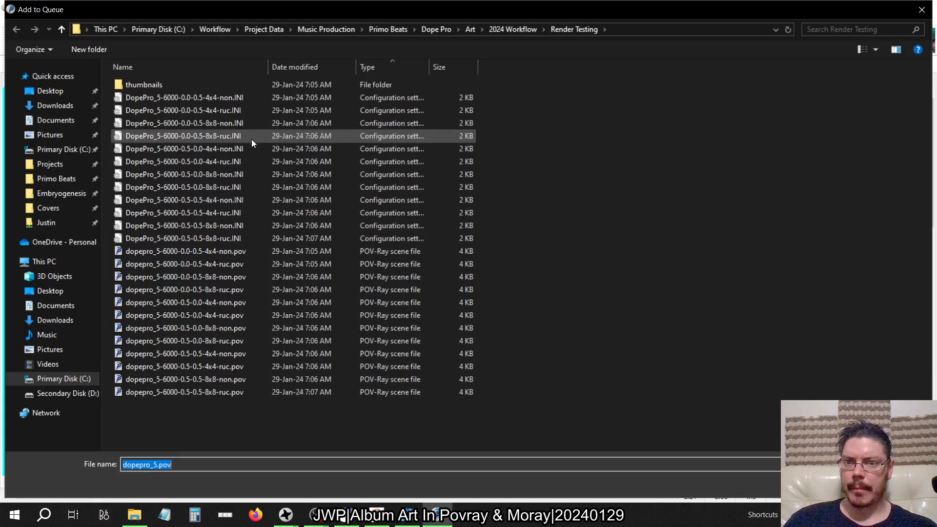
pyautogui.click(237, 111)
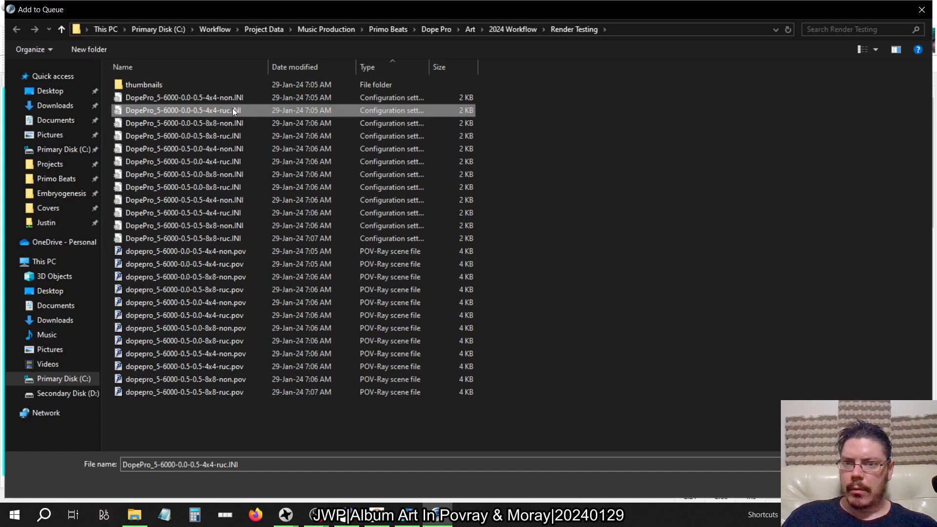
pyautogui.keyDown('ctrl'); pyautogui.click(225, 162); pyautogui.keyUp('ctrl')
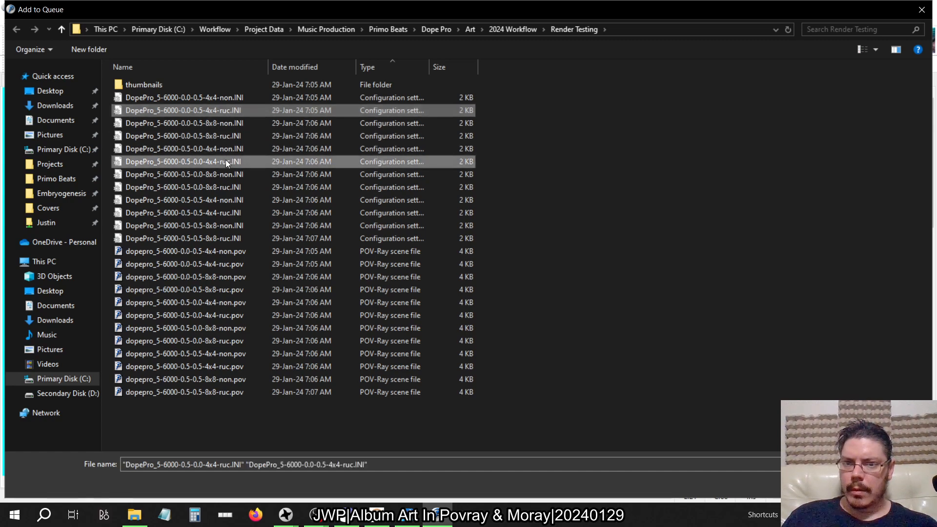
pyautogui.keyDown('ctrl'); pyautogui.click(232, 215); pyautogui.keyUp('ctrl')
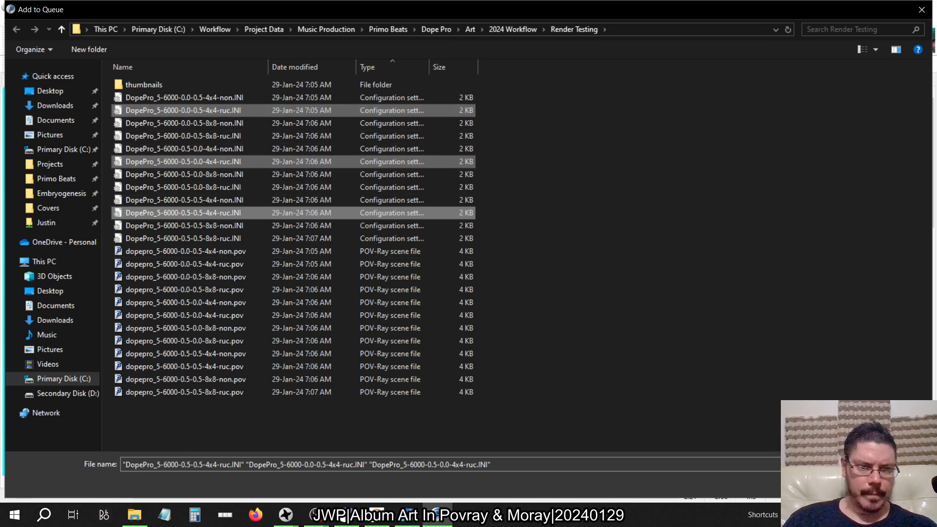
pyautogui.press('Return')
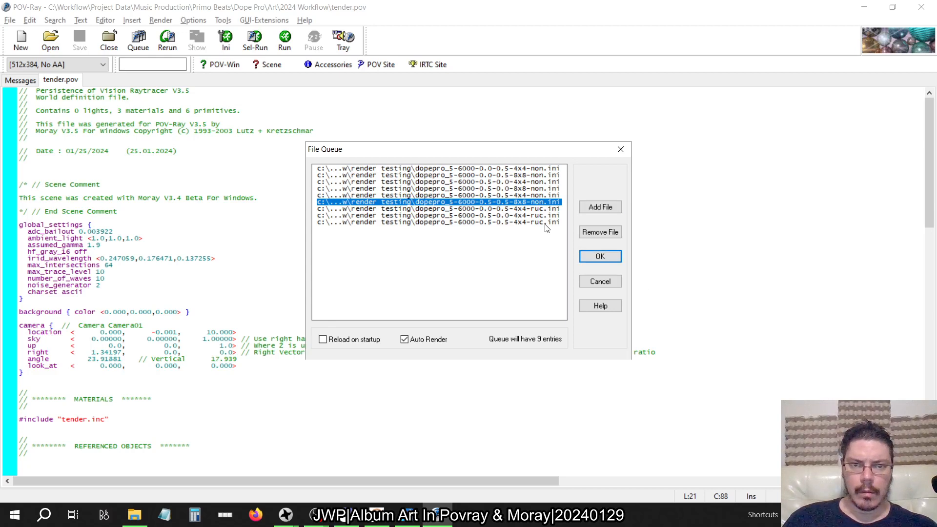
# - Add the three 8x8-ruc INI files (0.0-0.5, 0.5-0.0 and 0.5-0.5) to the queue after the last 4x4-ruc entry
pyautogui.click(546, 224)
pyautogui.click(591, 209)
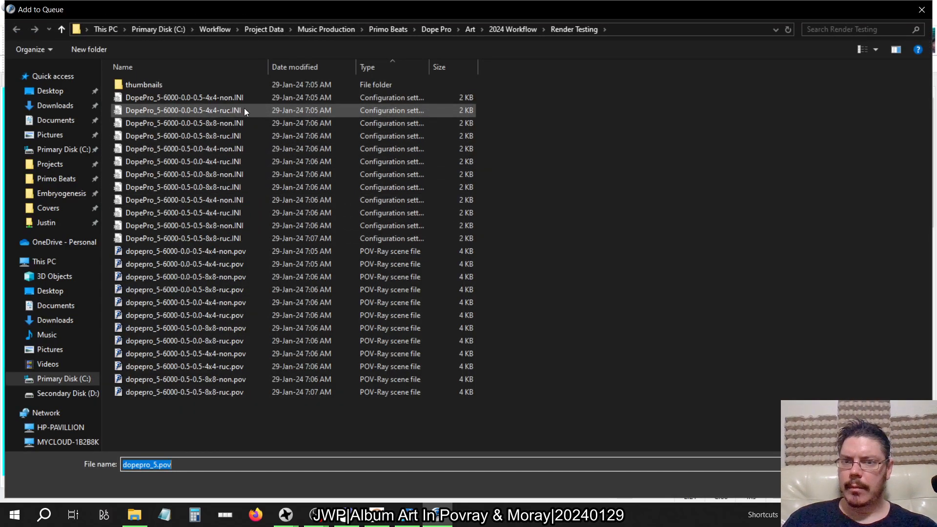
pyautogui.click(234, 136)
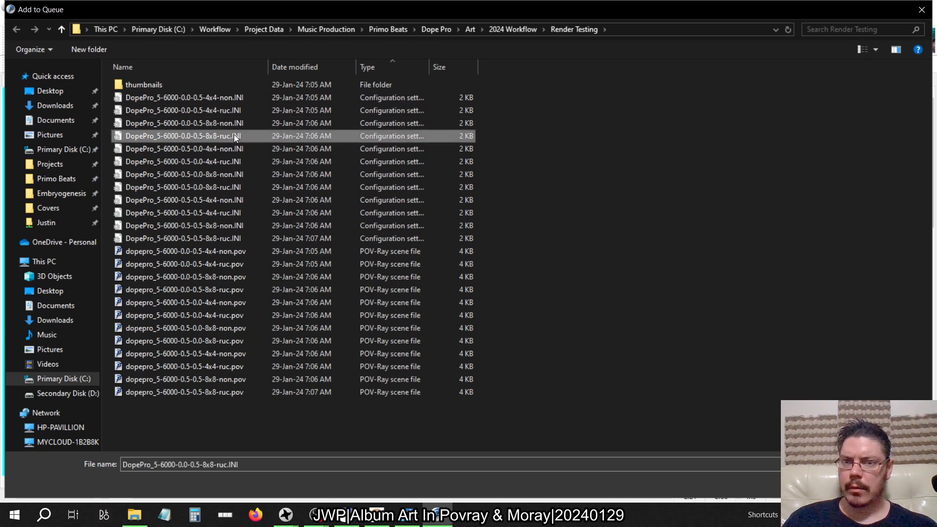
pyautogui.keyDown('ctrl'); pyautogui.click(234, 186); pyautogui.keyUp('ctrl')
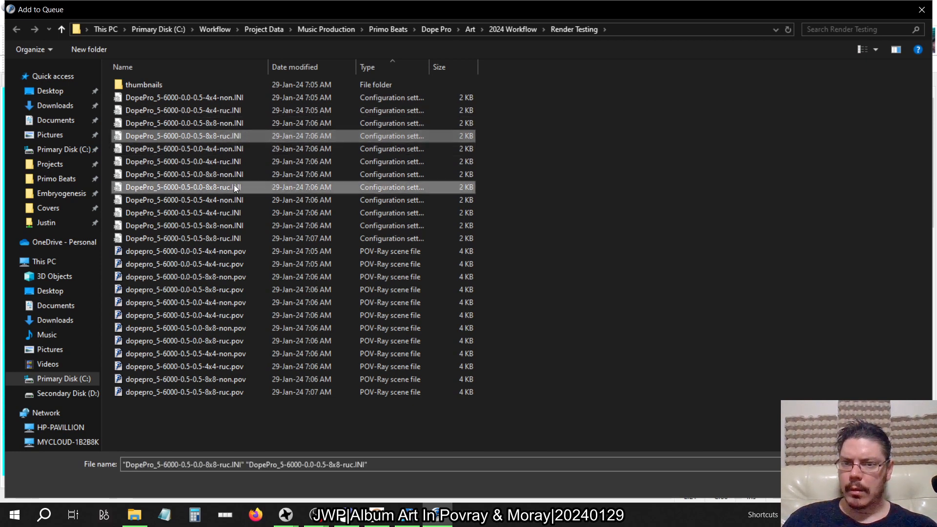
pyautogui.keyDown('ctrl'); pyautogui.click(239, 238); pyautogui.keyUp('ctrl')
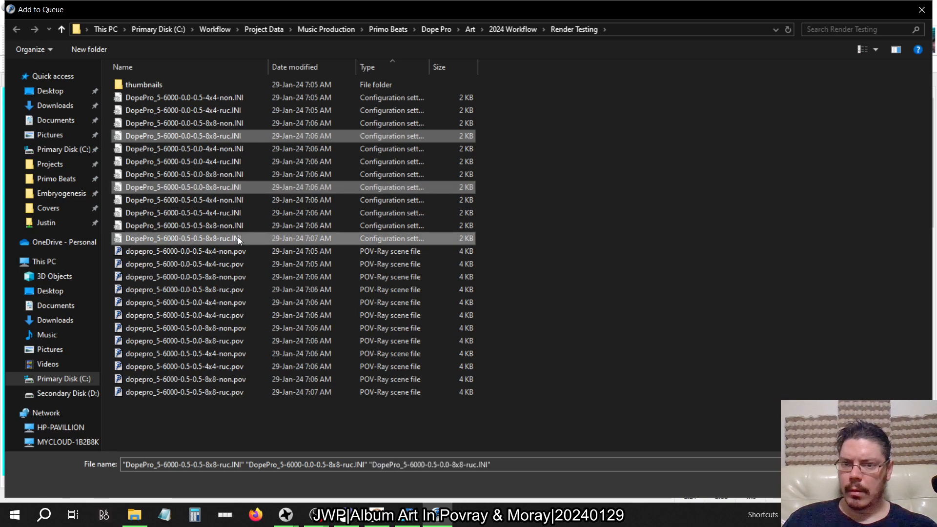
pyautogui.press('Return')
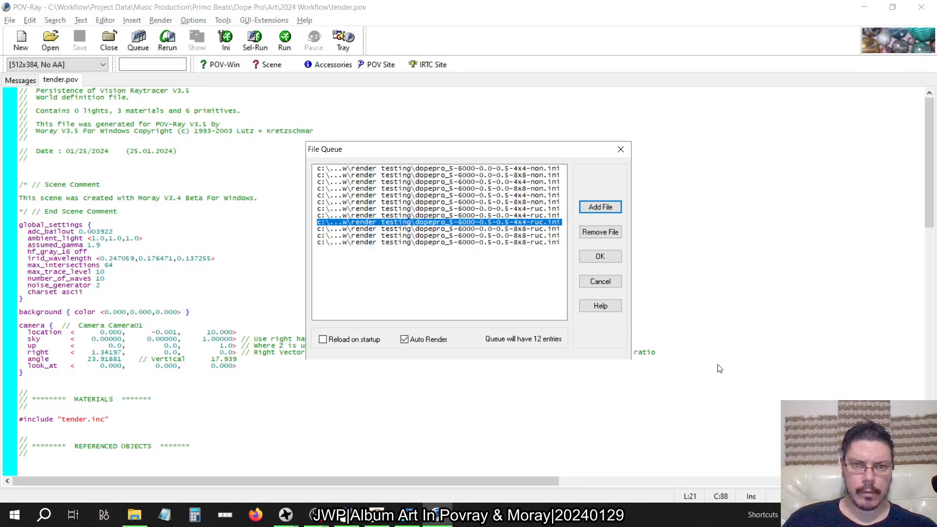
# - Accept the file queue to start rendering and grant temporary read/write permission for the 2024 Workflow directory
pyautogui.click(527, 312)
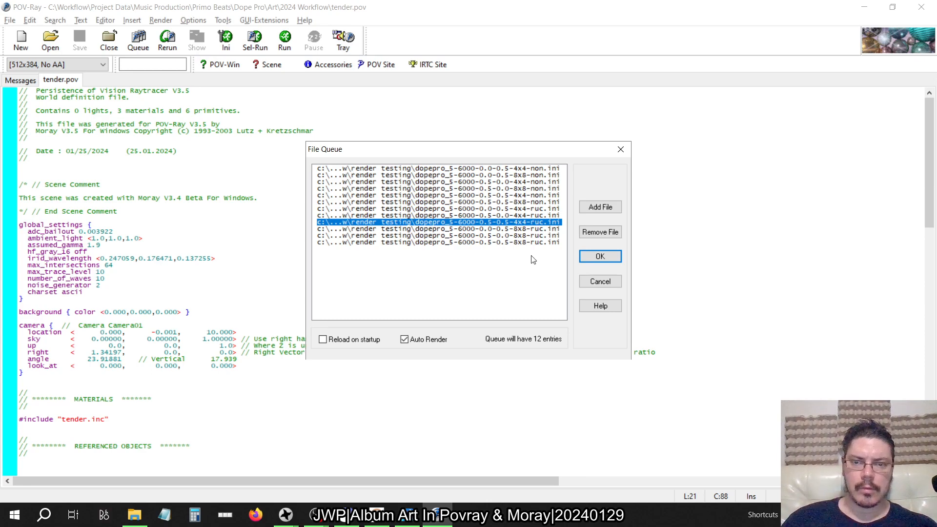
pyautogui.click(601, 258)
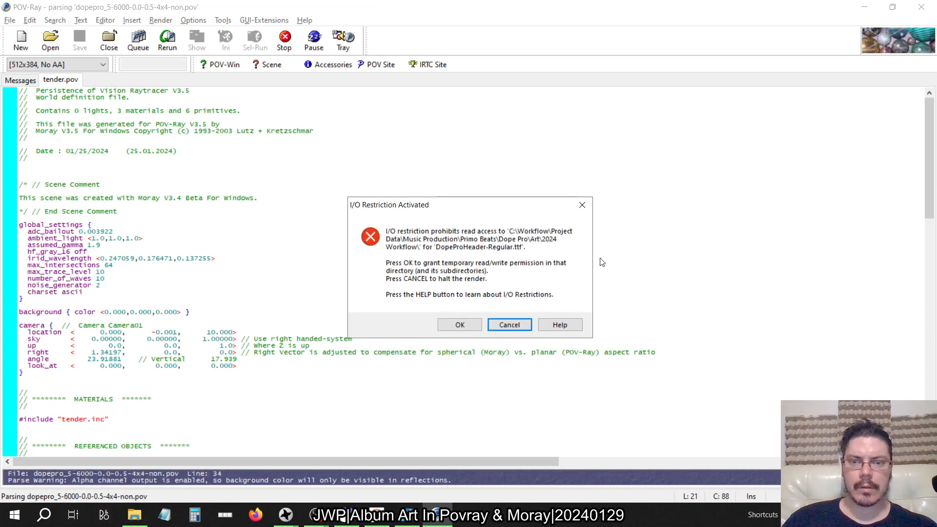
pyautogui.click(467, 324)
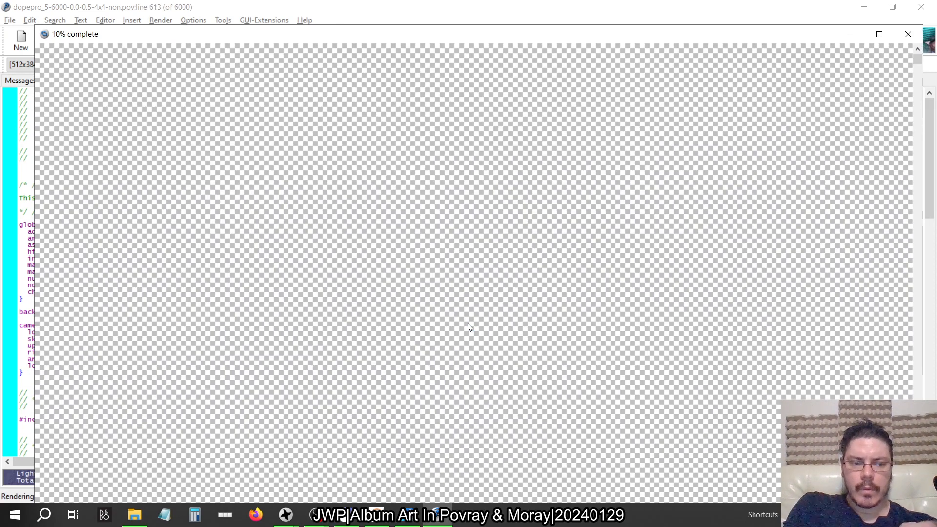
pyautogui.hotkey('alt', 'Tab')
pyautogui.hotkey('alt', 'Tab')
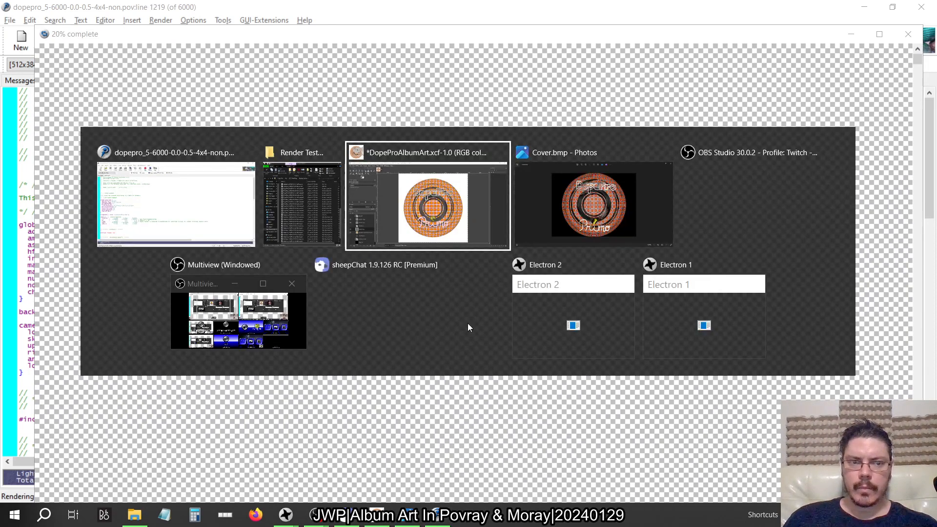
pyautogui.hotkey('alt', 'Tab')
pyautogui.hotkey('alt', 'Tab')
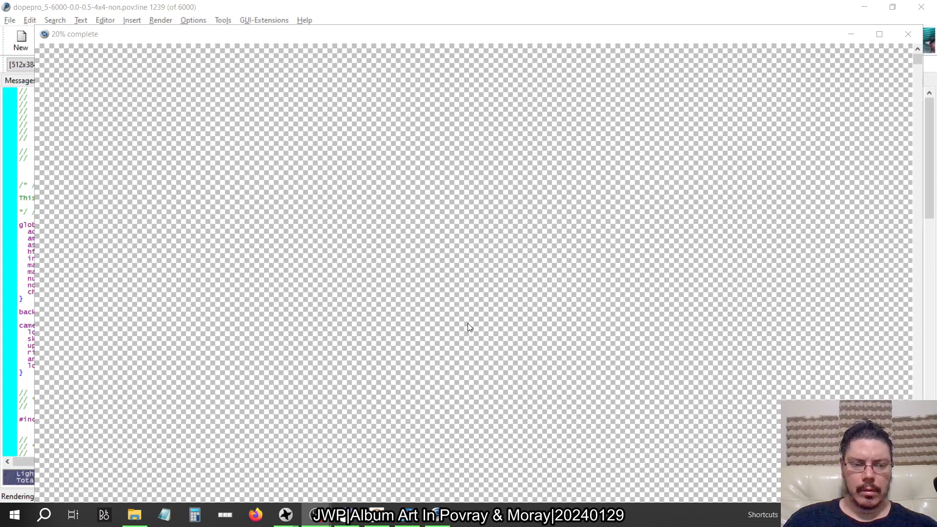